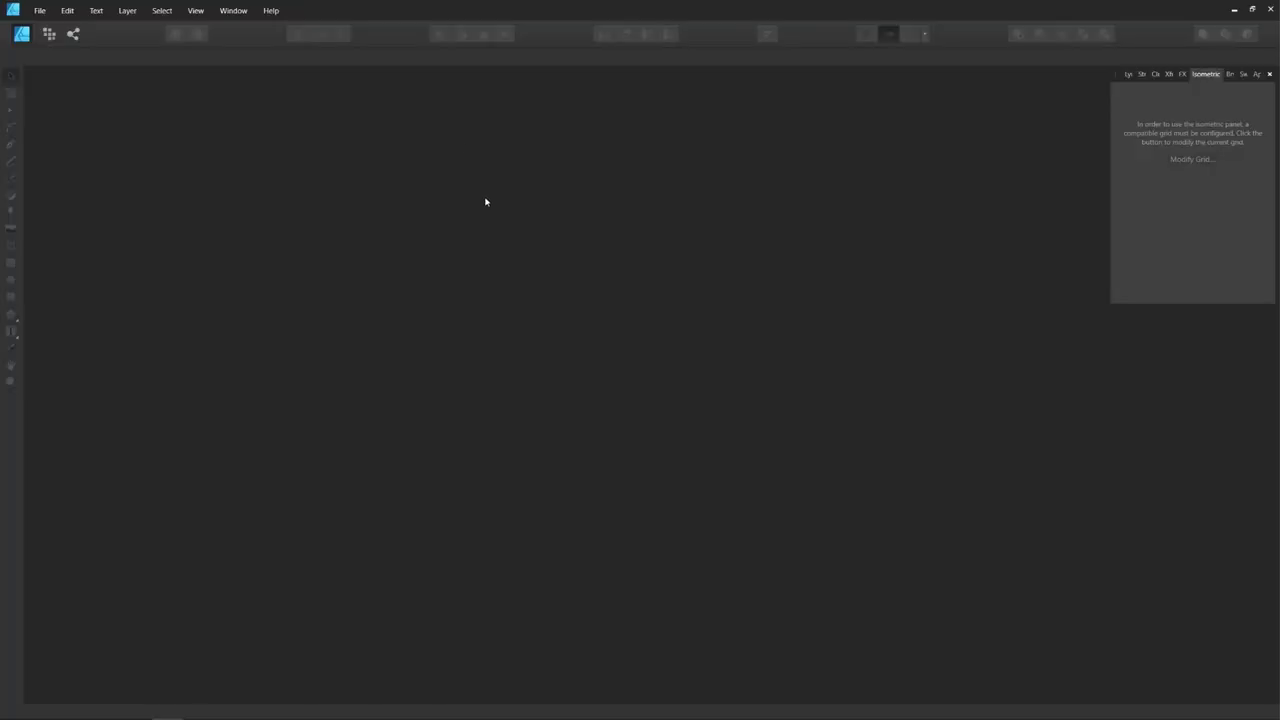
Step: Start a new document with pixels as the unit and a page size of 2000 × 2000 px
{"action": "left_click", "coordinate": [40, 12]}
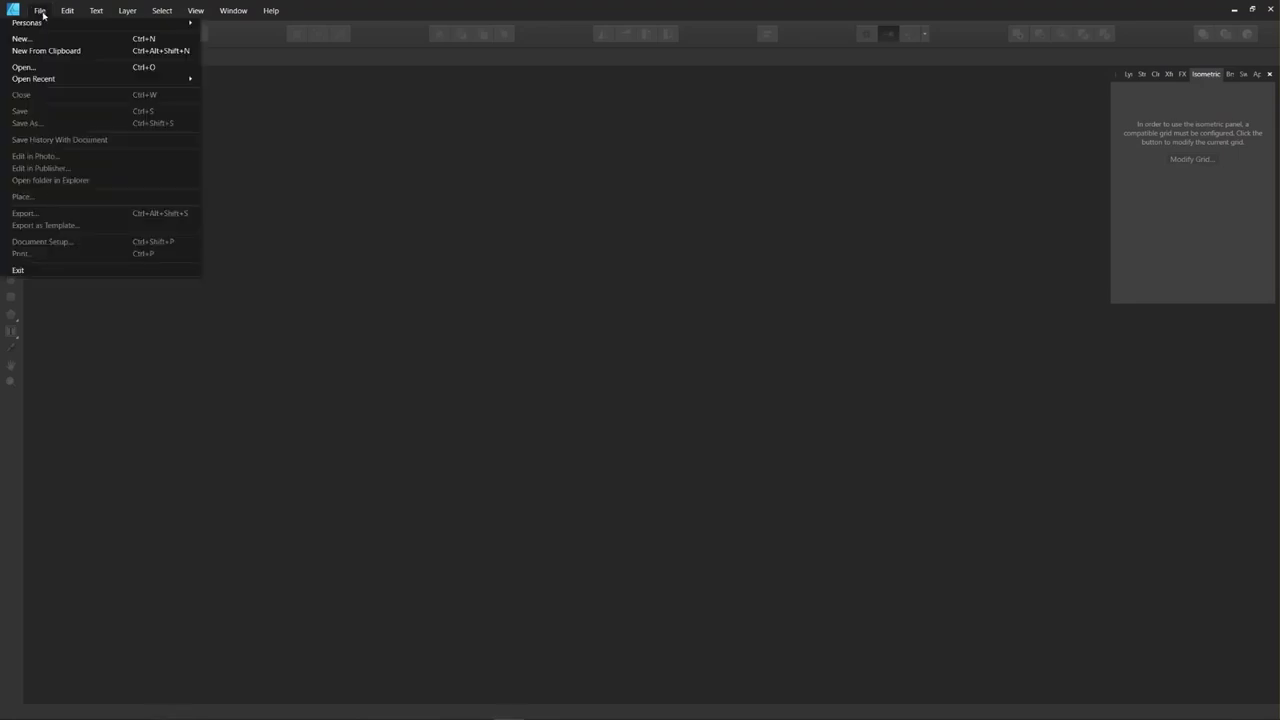
{"action": "left_click", "coordinate": [70, 40]}
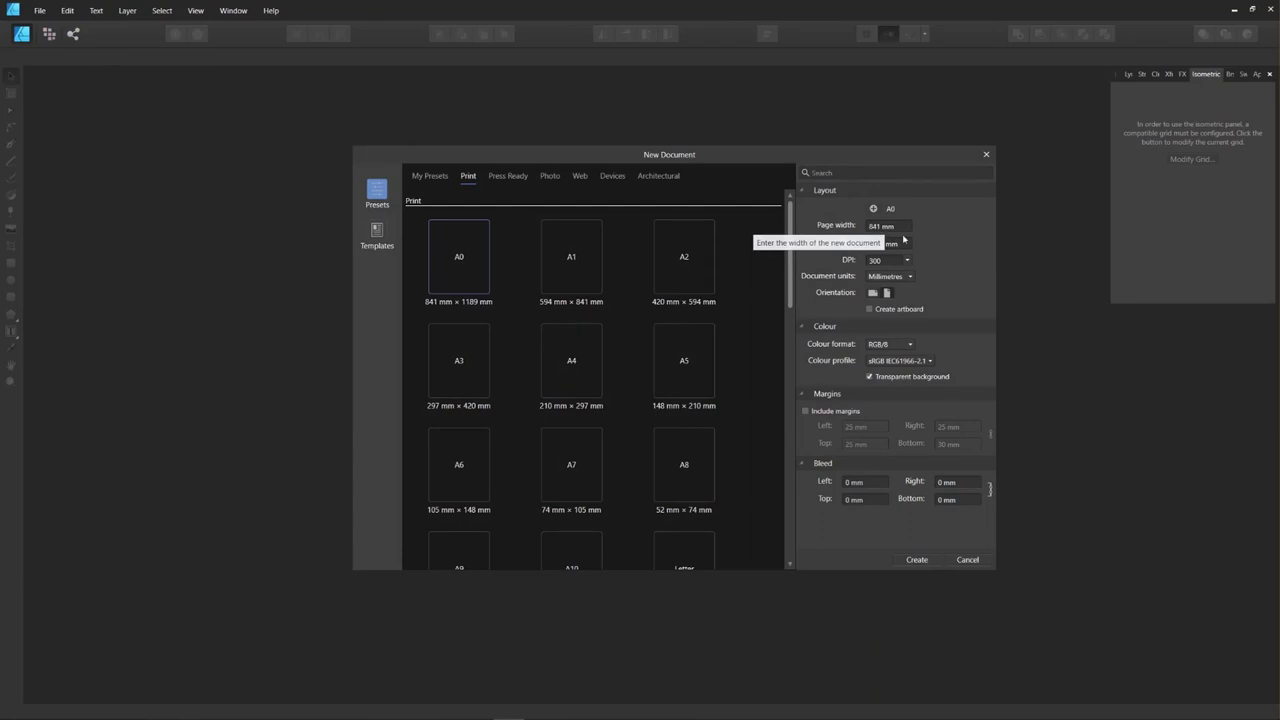
{"action": "left_click", "coordinate": [900, 279]}
{"action": "left_click", "coordinate": [893, 290]}
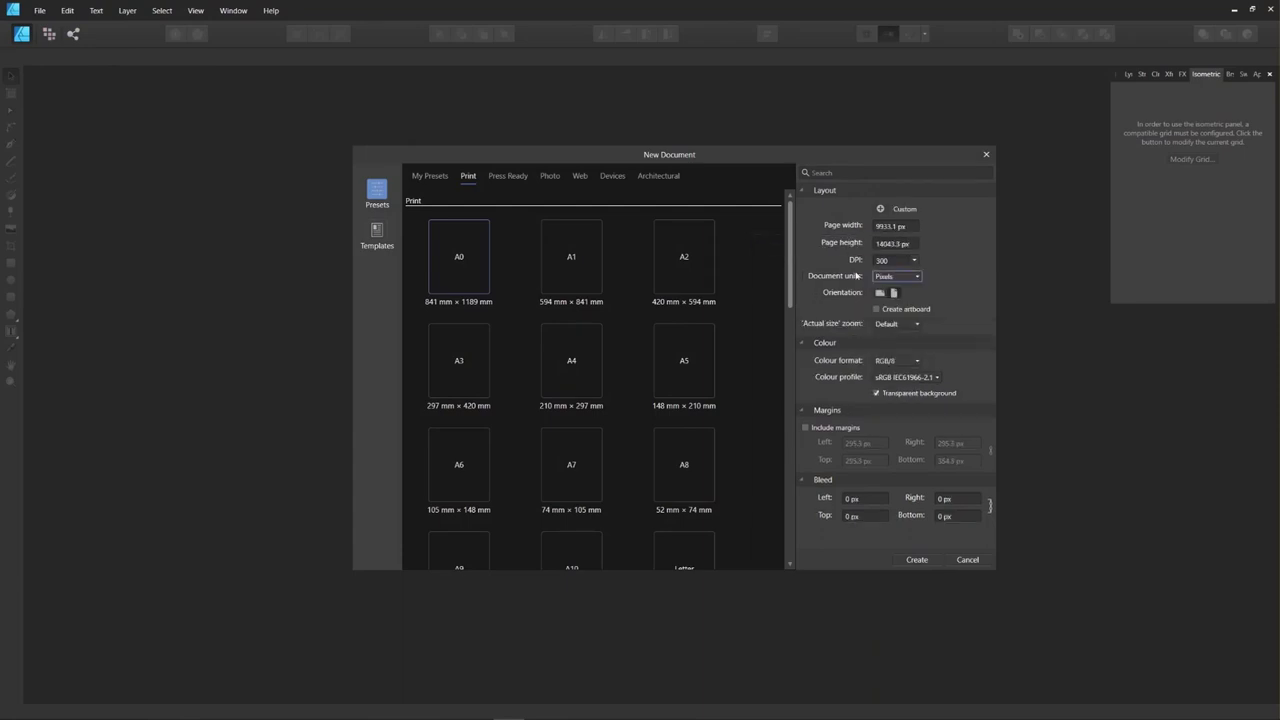
{"action": "left_click", "coordinate": [904, 226]}
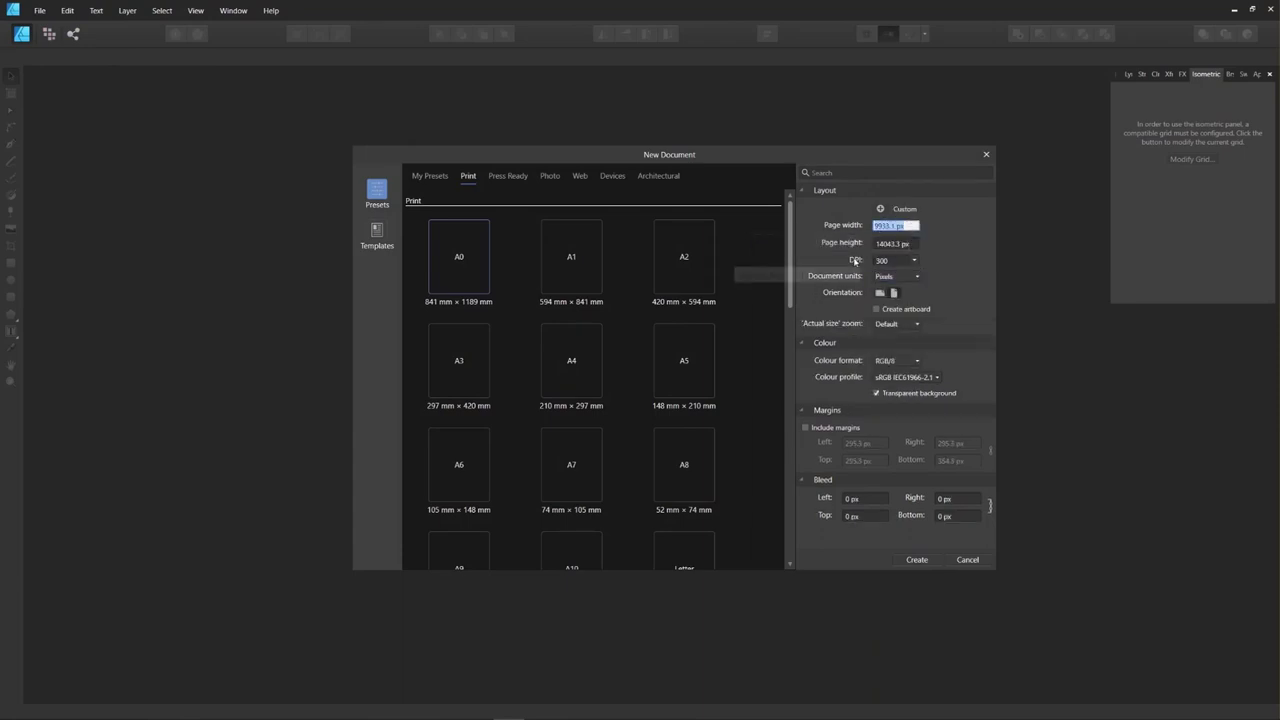
{"action": "type", "text": "2000"}
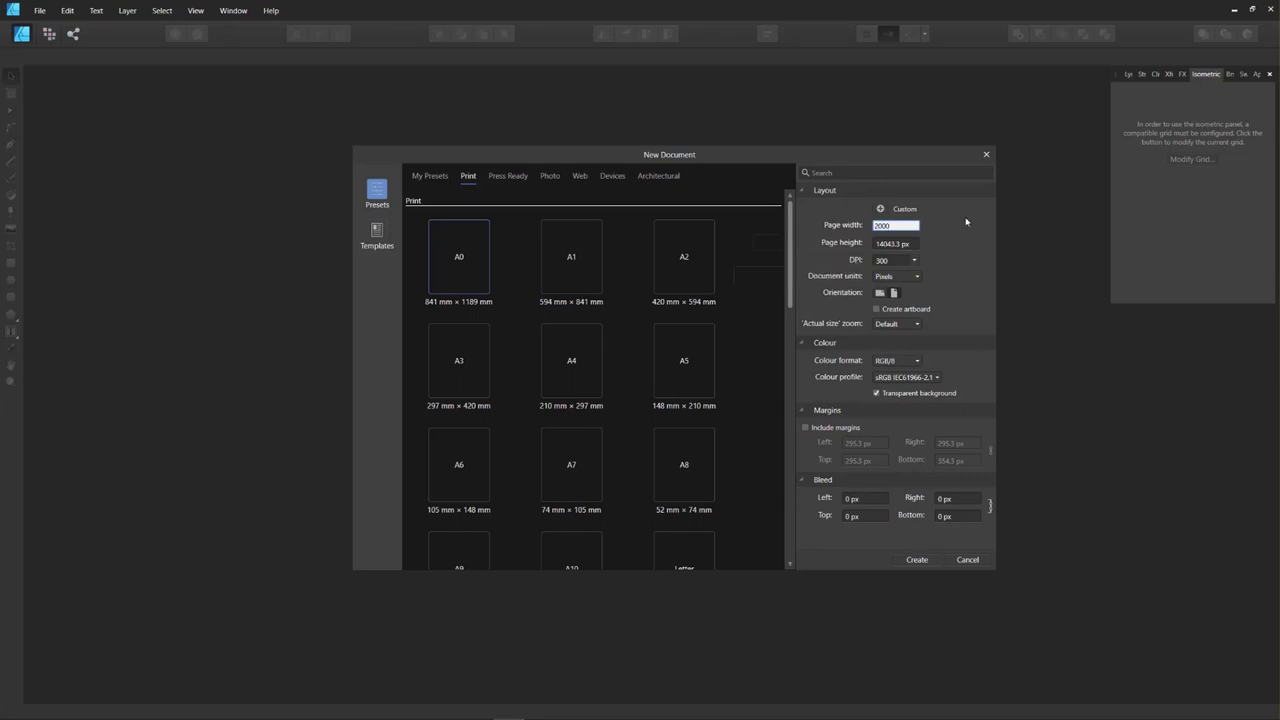
{"action": "left_click", "coordinate": [881, 242]}
{"action": "type", "text": "2000"}
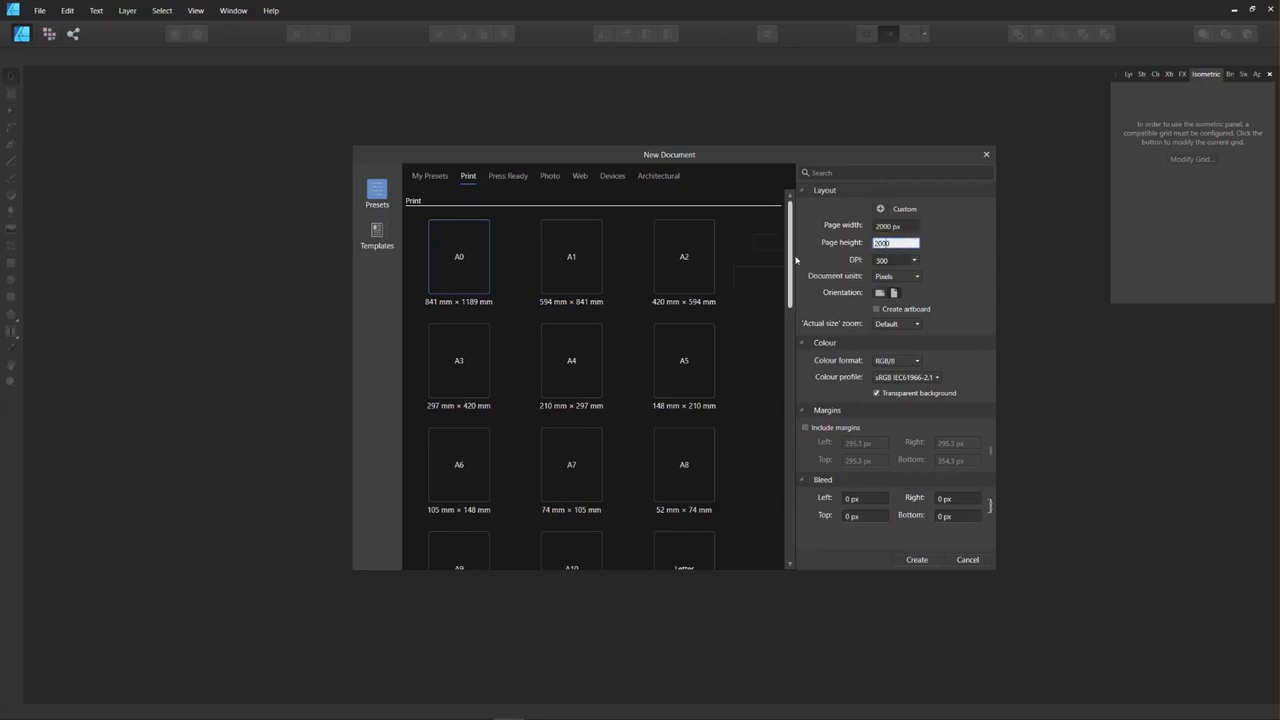
{"action": "key", "text": "Return"}
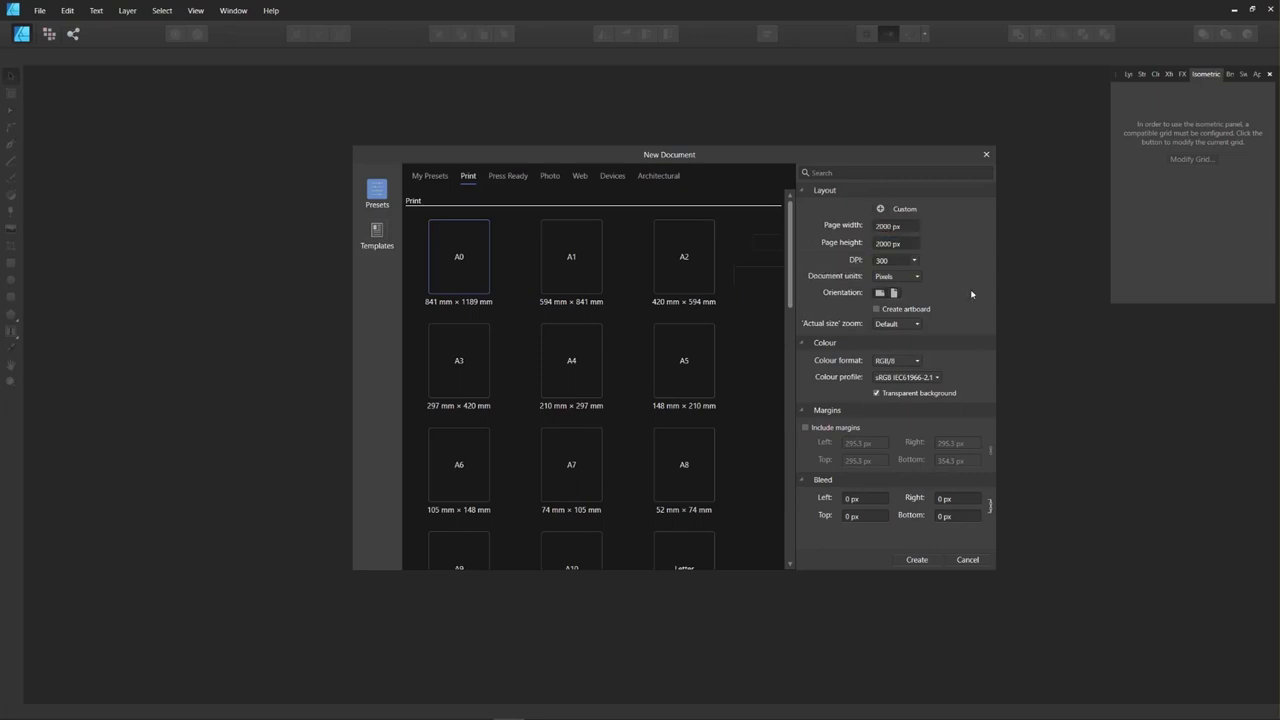
Step: Set the colour format to CMYK/8 and create the document
{"action": "left_click", "coordinate": [917, 362]}
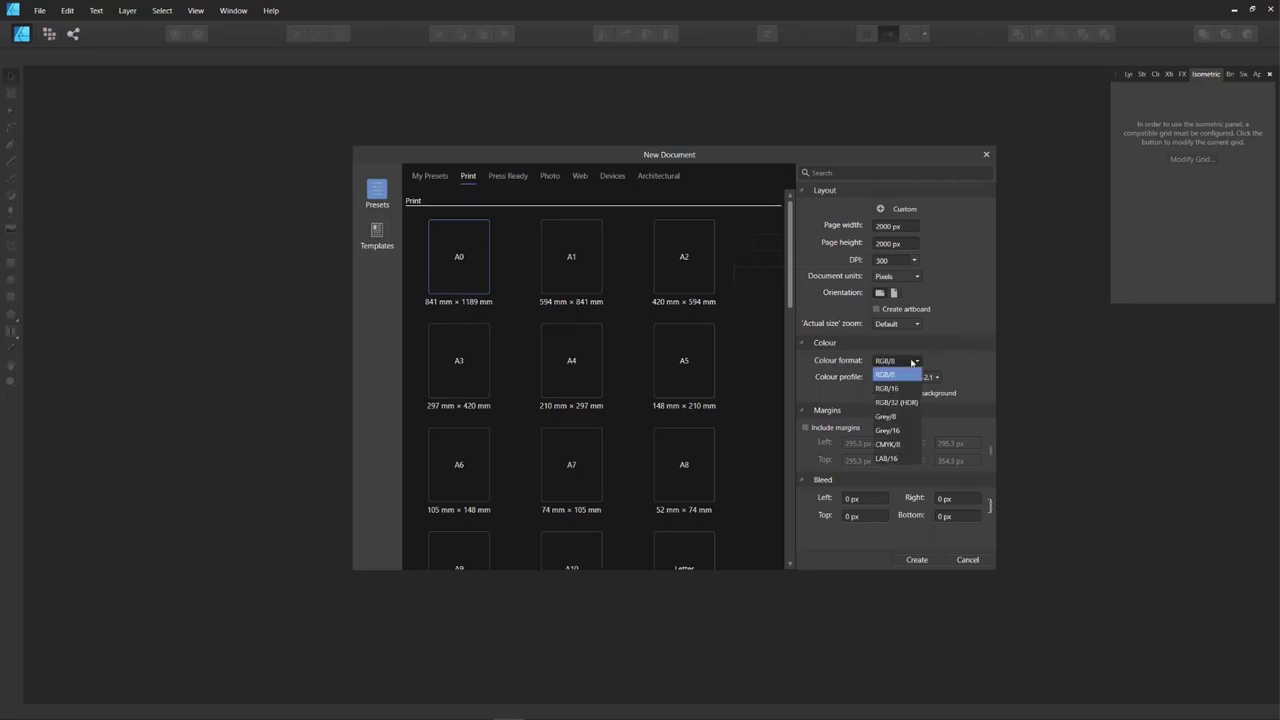
{"action": "left_click", "coordinate": [905, 445]}
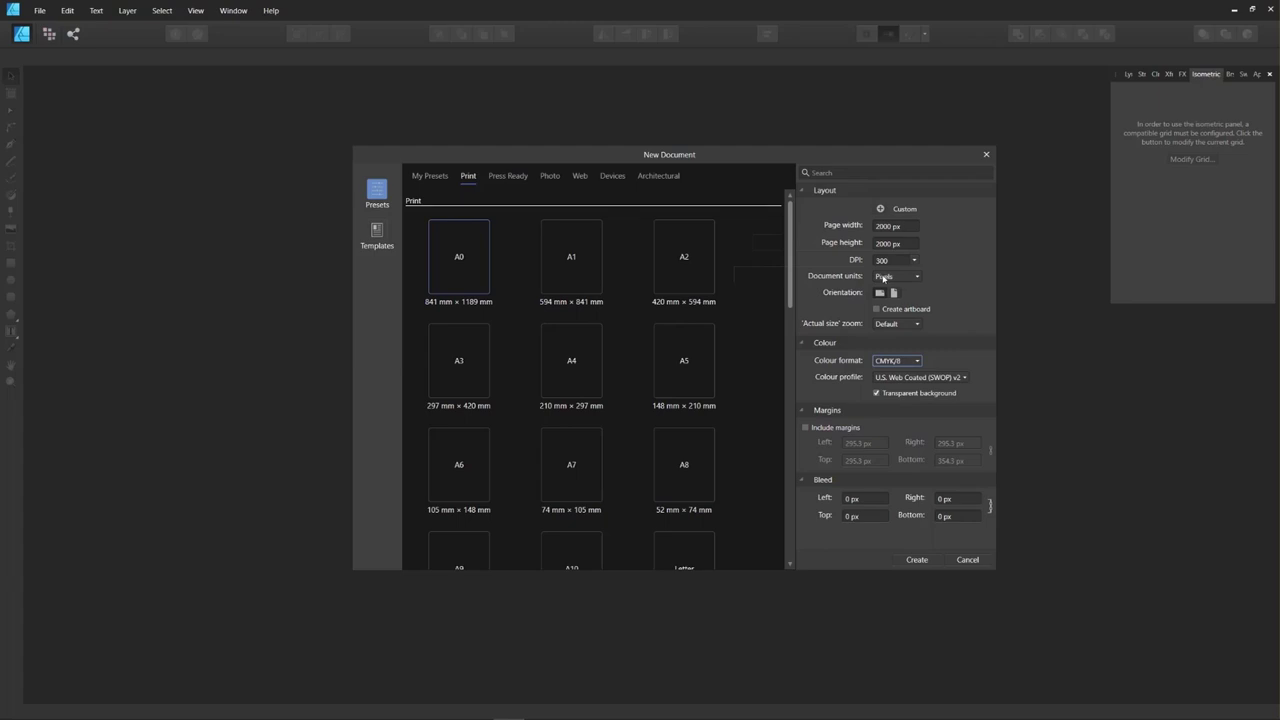
{"action": "left_click", "coordinate": [917, 560]}
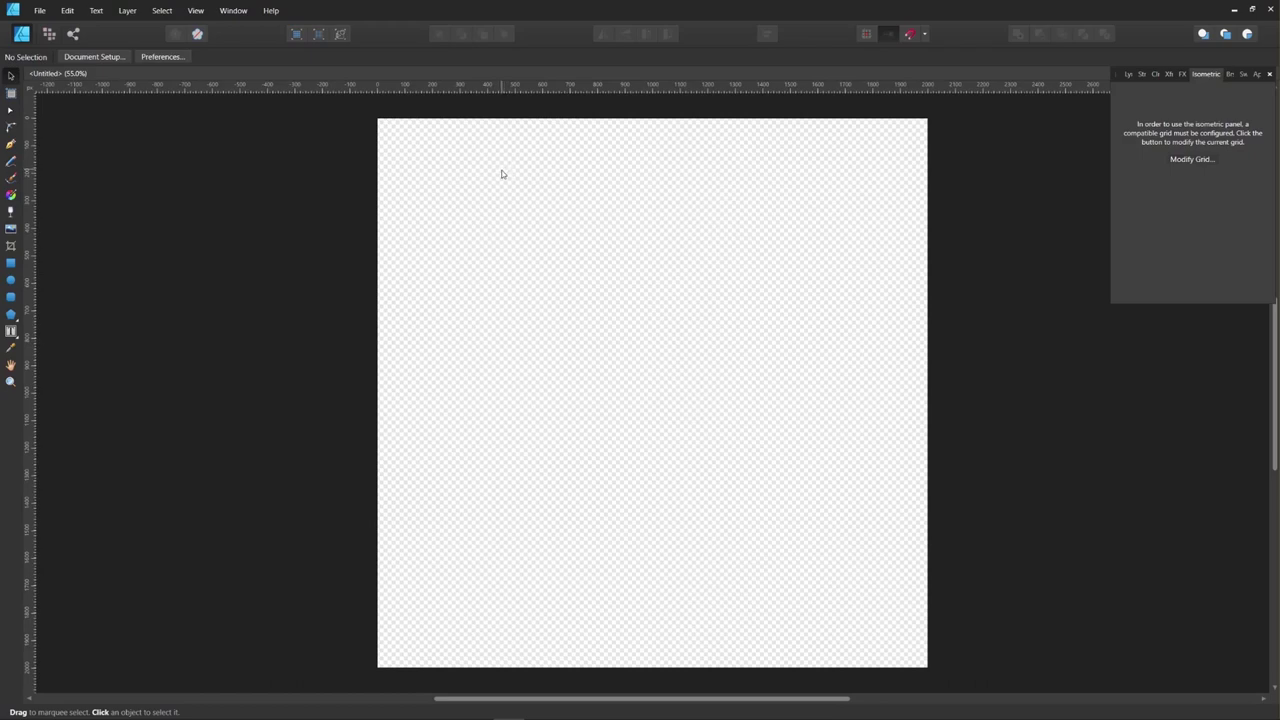
Step: Place the Castle Sketch image from the Scan folder onto the page, roughly centred
{"action": "left_click", "coordinate": [40, 11]}
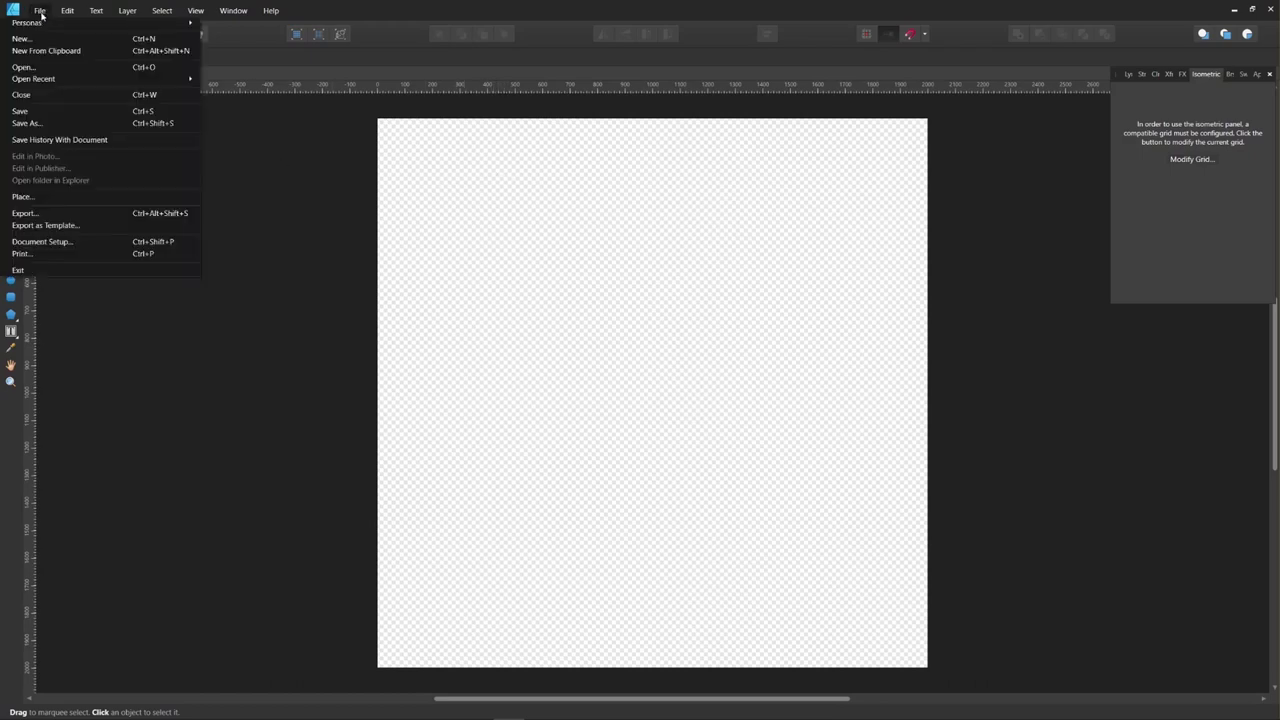
{"action": "left_click", "coordinate": [94, 197]}
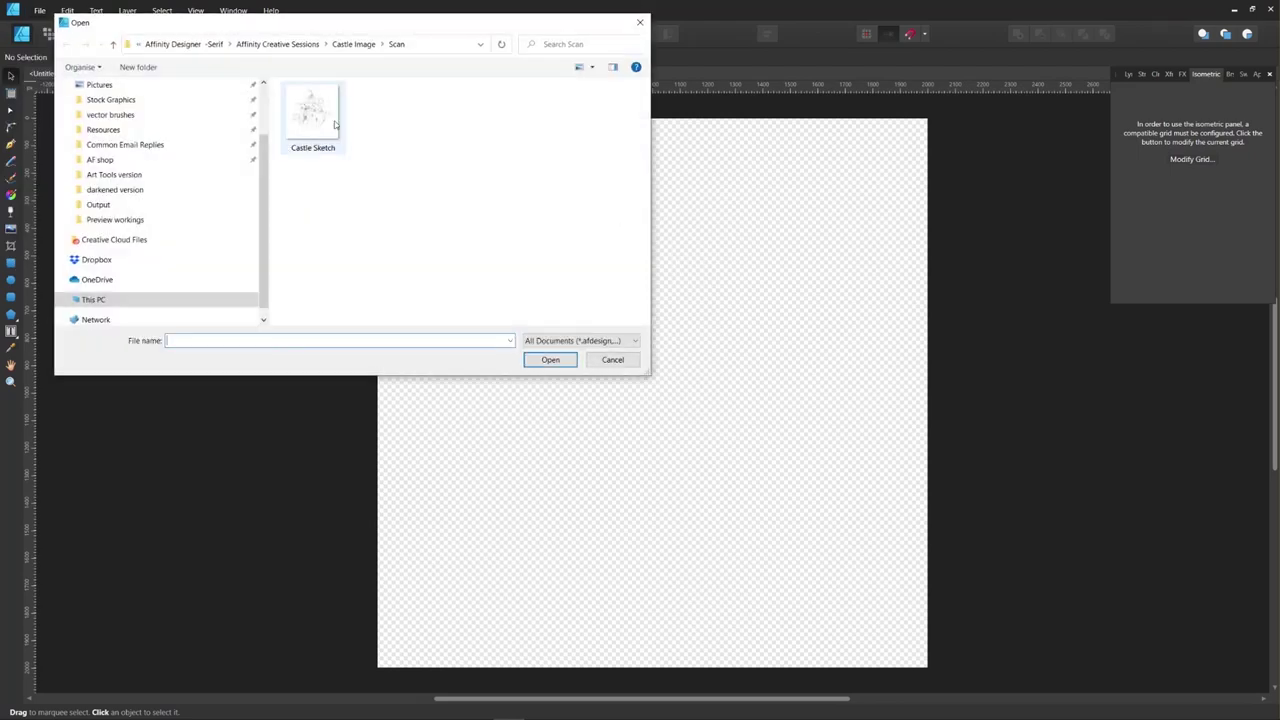
{"action": "left_click", "coordinate": [311, 113]}
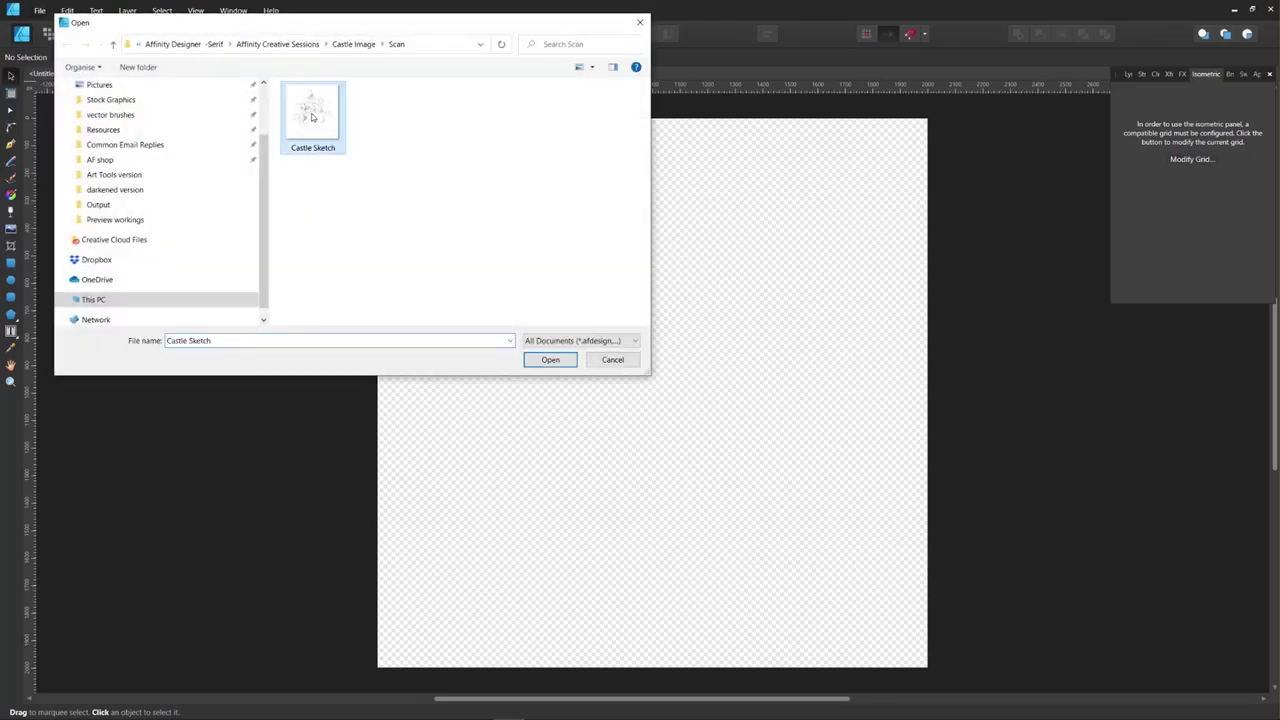
{"action": "double_click", "coordinate": [309, 117]}
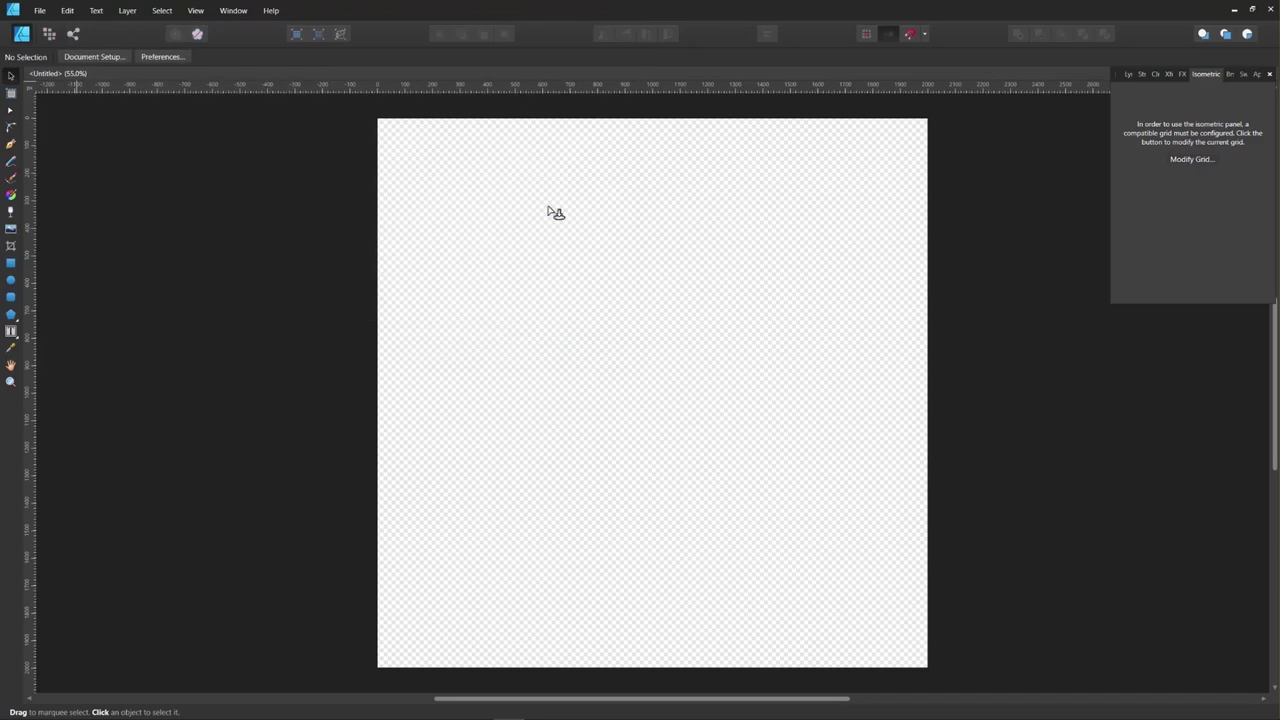
{"action": "left_click", "coordinate": [588, 245]}
{"action": "mouse_move", "coordinate": [564, 223]}
{"action": "left_mouse_down"}
{"action": "mouse_move", "coordinate": [610, 362]}
{"action": "mouse_move", "coordinate": [637, 370]}
{"action": "left_mouse_up"}
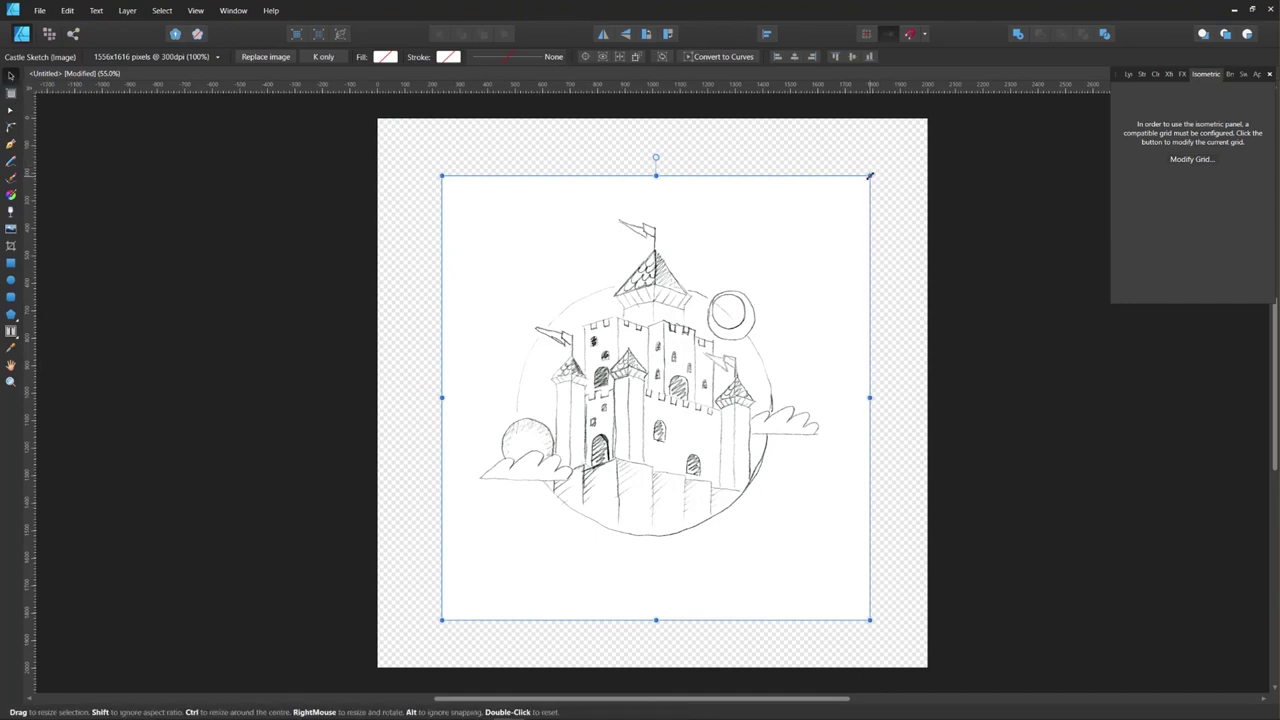
Step: Enlarge the castle sketch proportionally to about 133% and position it to cover the page
{"action": "left_click_drag", "start_coordinate": [870, 175], "coordinate": [933, 125]}
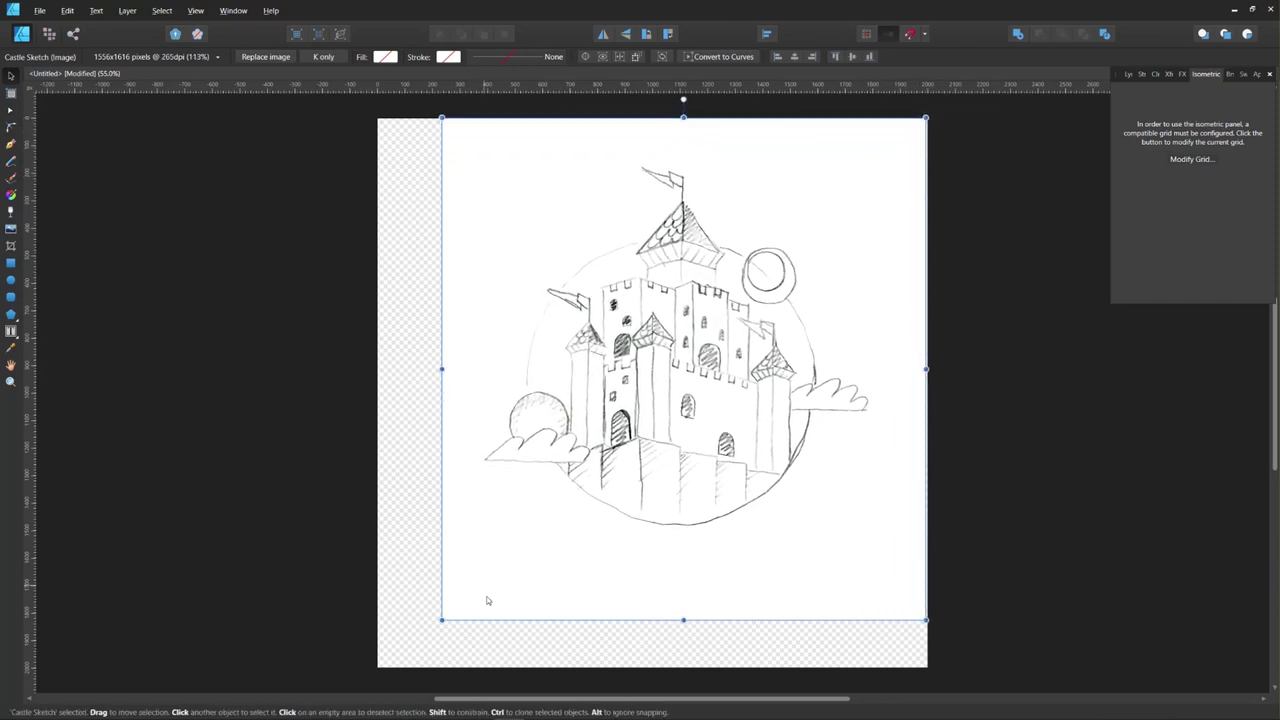
{"action": "left_click_drag", "start_coordinate": [441, 619], "coordinate": [362, 674]}
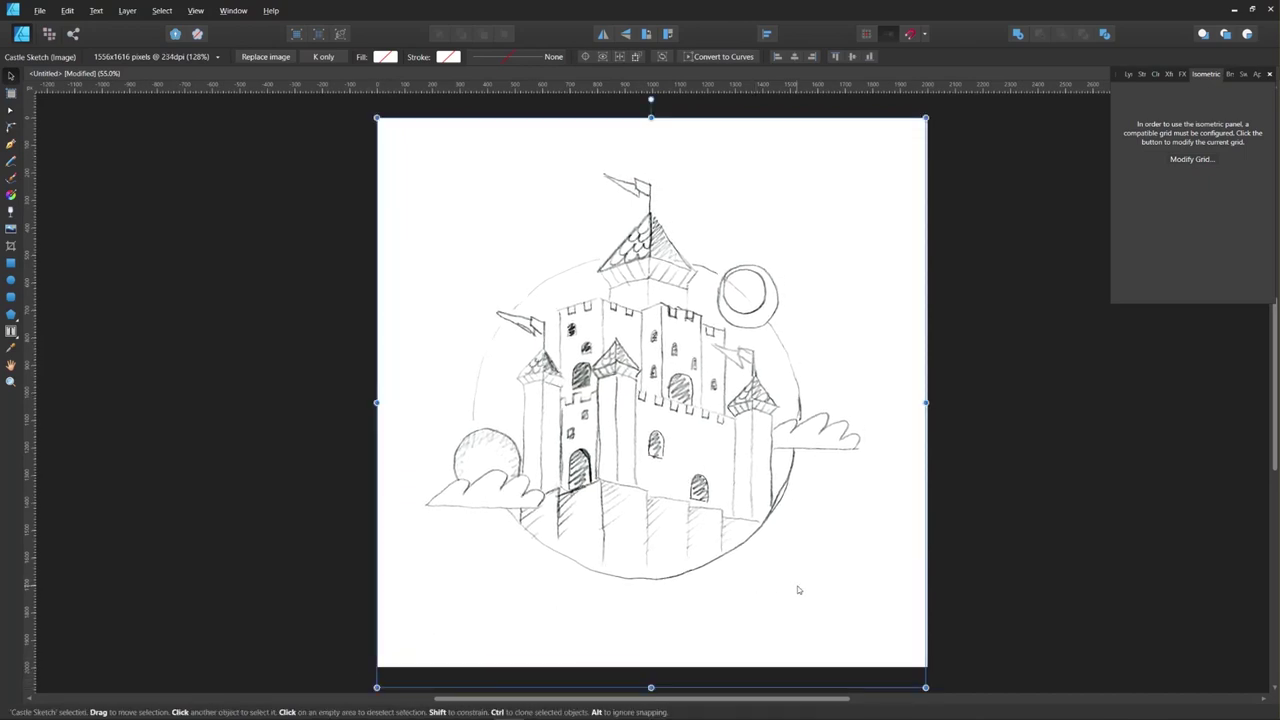
{"action": "left_click", "coordinate": [1128, 74]}
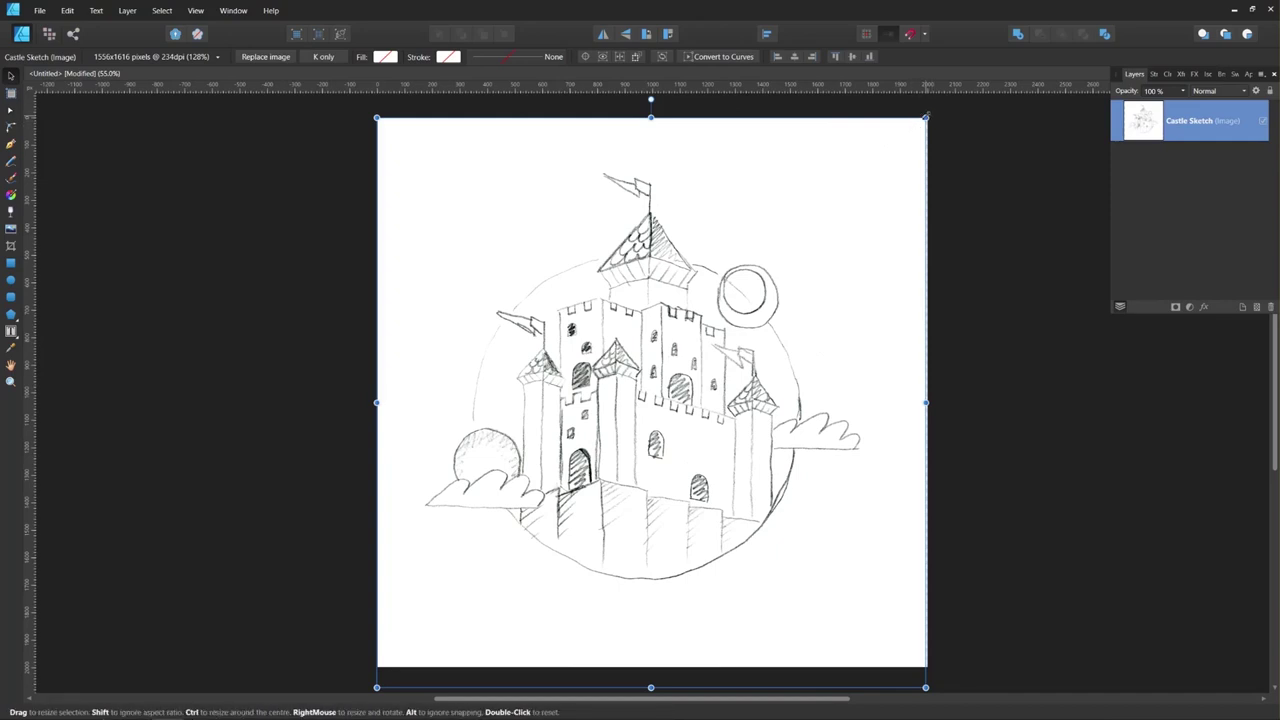
{"action": "left_click_drag", "start_coordinate": [924, 119], "coordinate": [958, 101]}
{"action": "left_click_drag", "start_coordinate": [777, 396], "coordinate": [781, 402]}
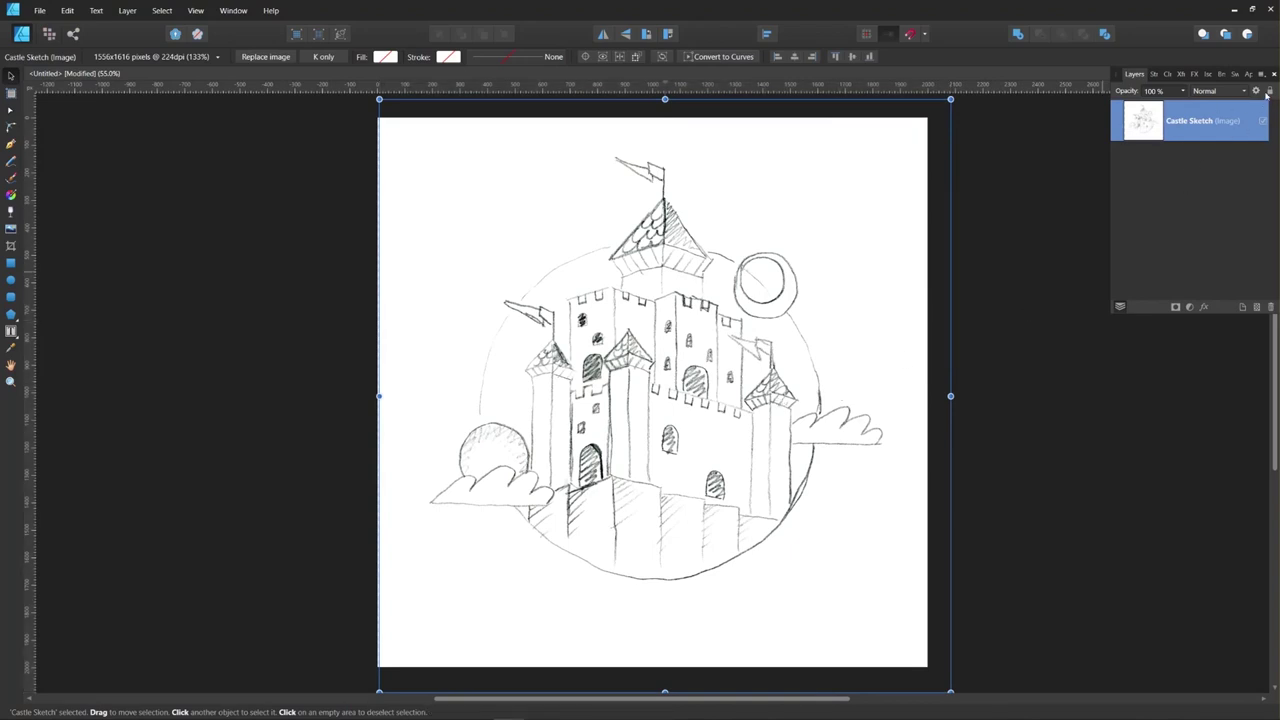
Step: Lock the castle sketch and add a new layer above it named Outlines
{"action": "left_click", "coordinate": [1270, 91]}
{"action": "left_click", "coordinate": [1242, 307]}
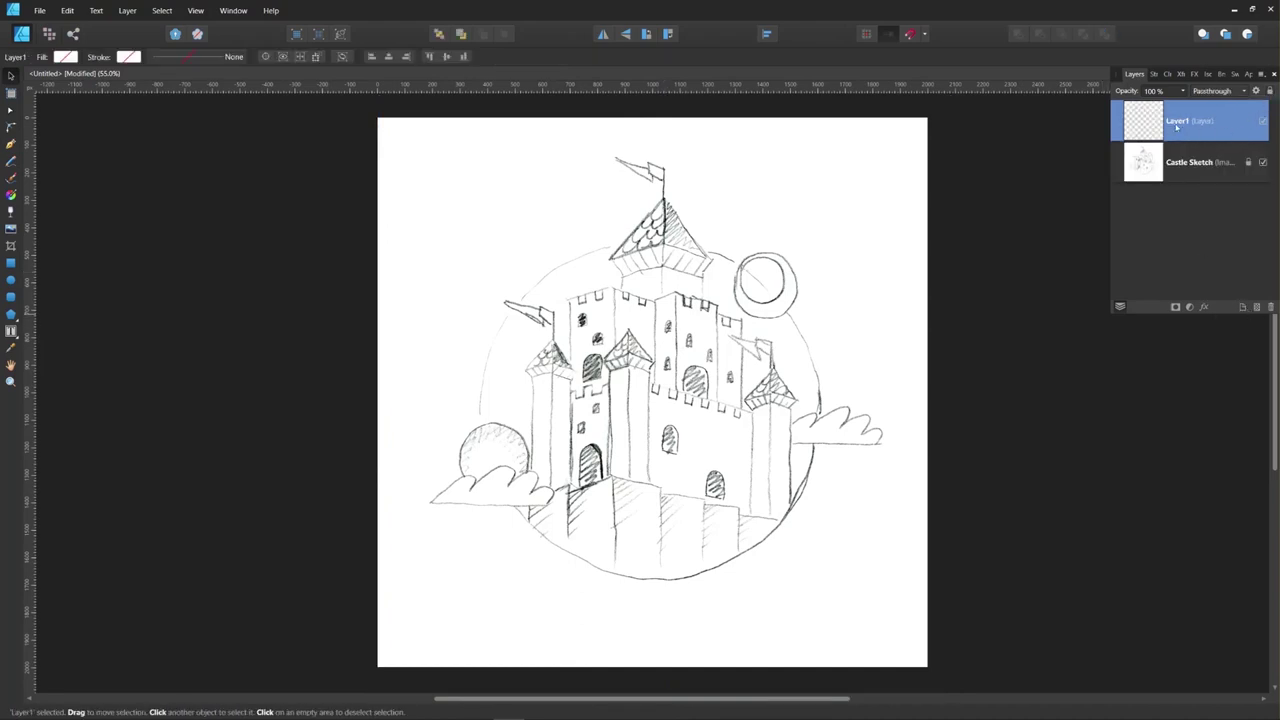
{"action": "double_click", "coordinate": [1176, 127]}
{"action": "type", "text": "Outlines"}
{"action": "key", "text": "Return"}
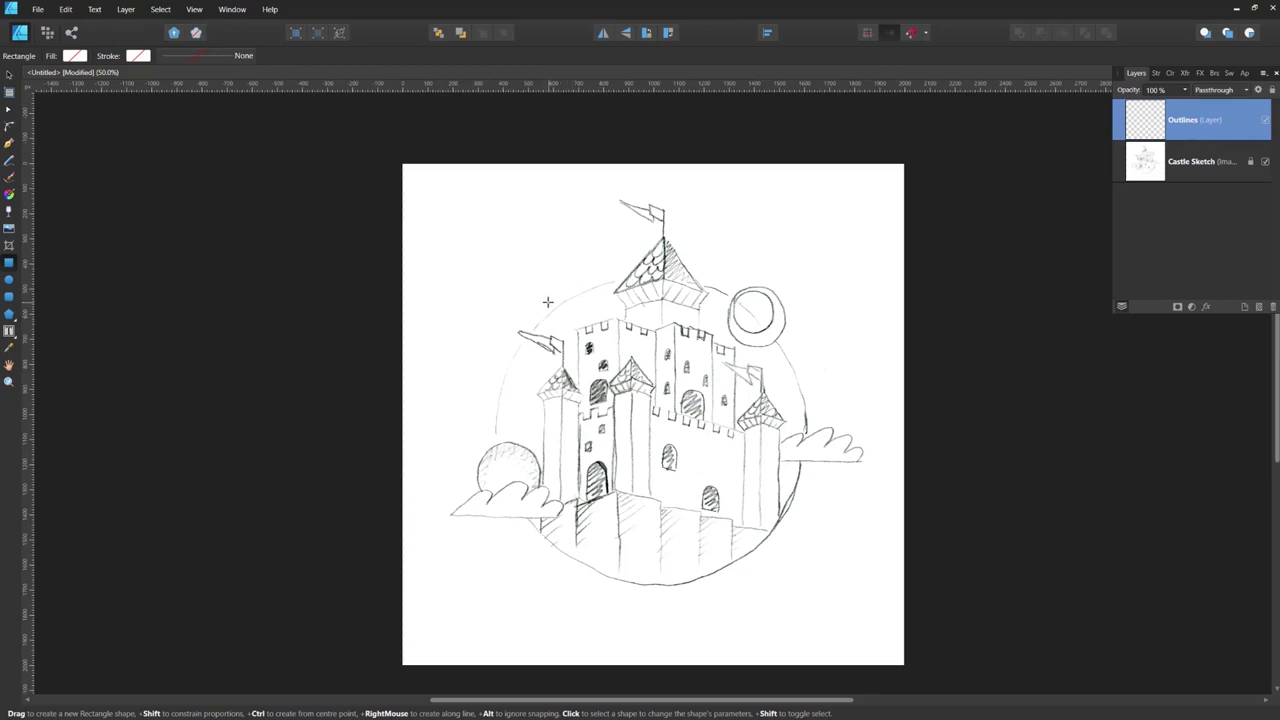
Step: Display the Isometric studio panel and show the document grid
{"action": "left_click", "coordinate": [196, 10]}
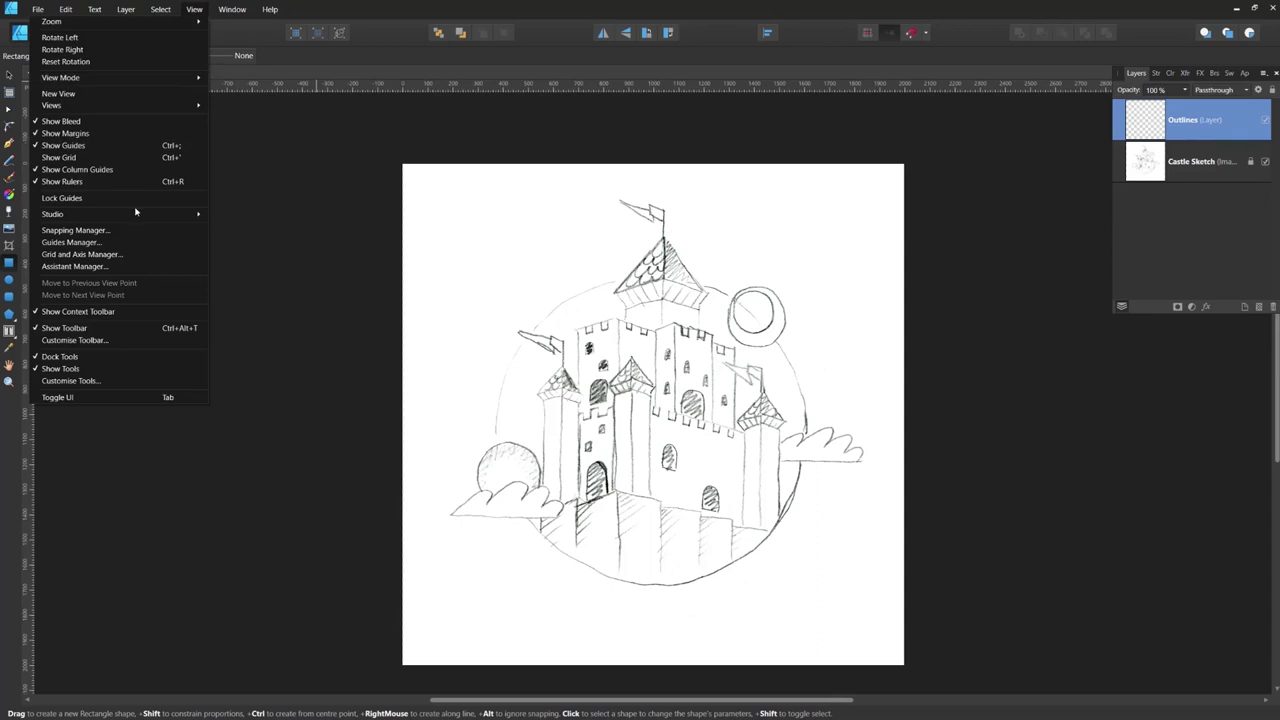
{"action": "mouse_move", "coordinate": [137, 216]}
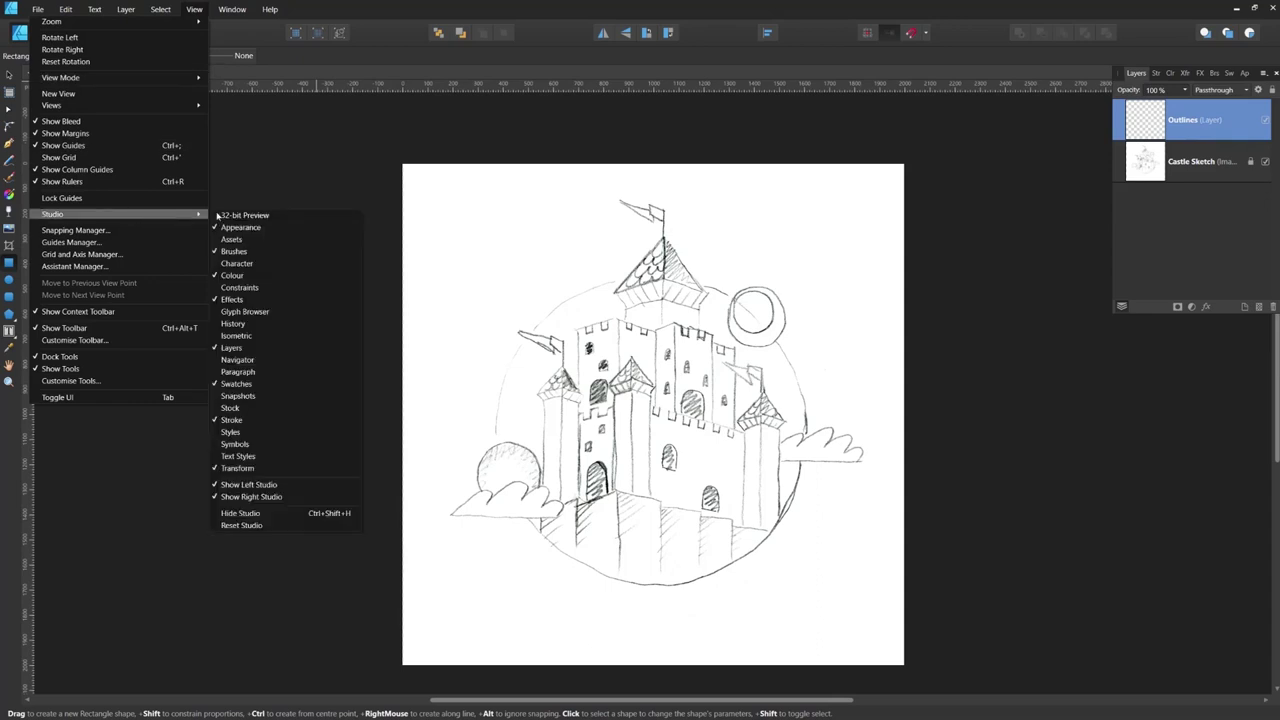
{"action": "left_click", "coordinate": [290, 333]}
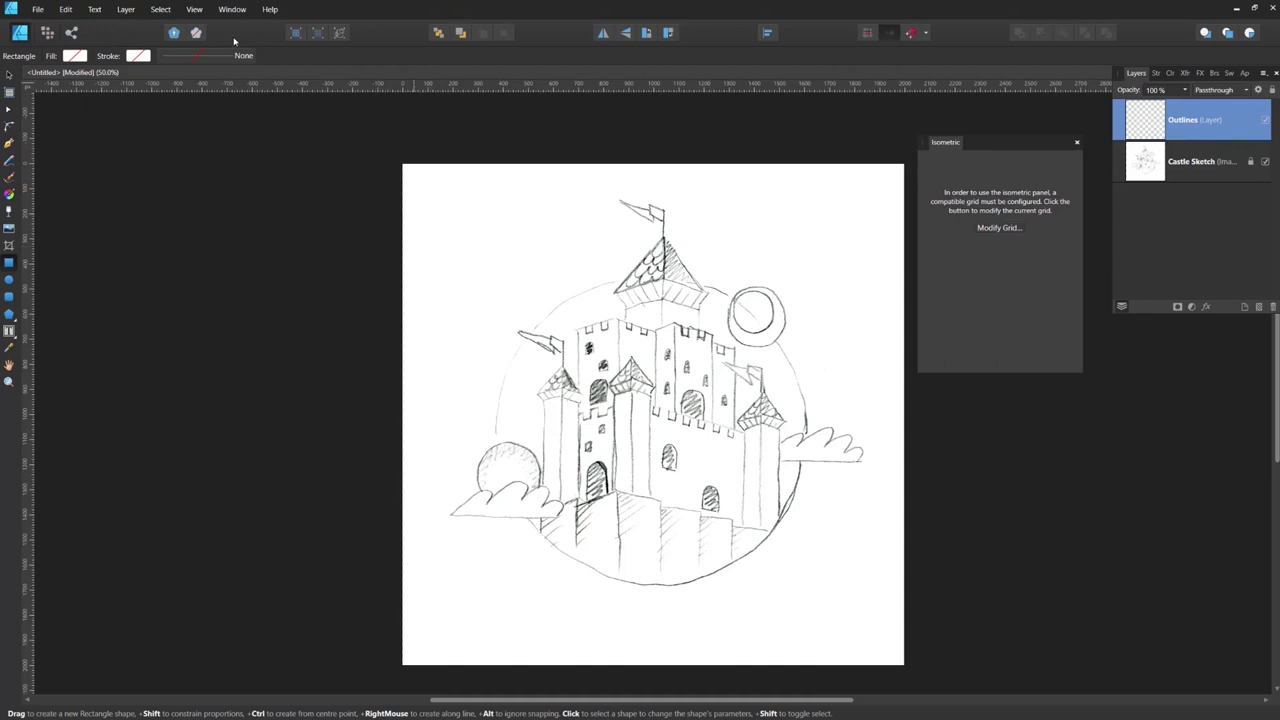
{"action": "left_click", "coordinate": [194, 9]}
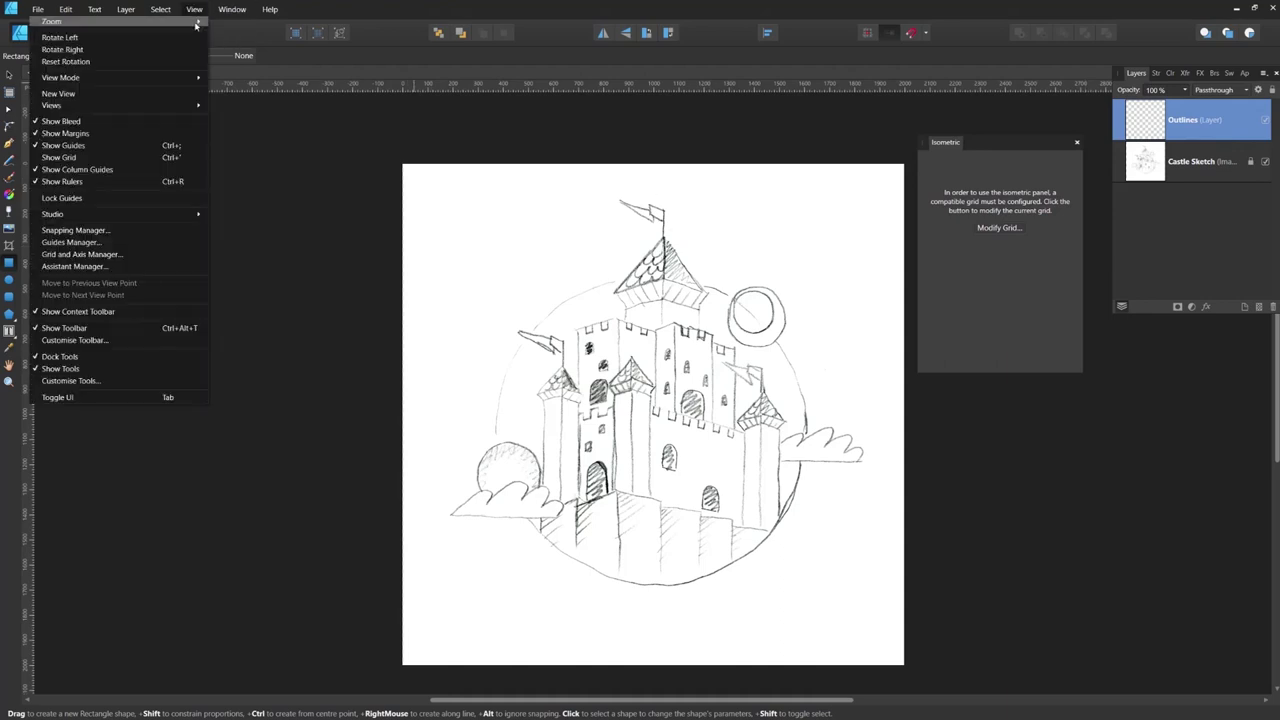
{"action": "left_click", "coordinate": [145, 158]}
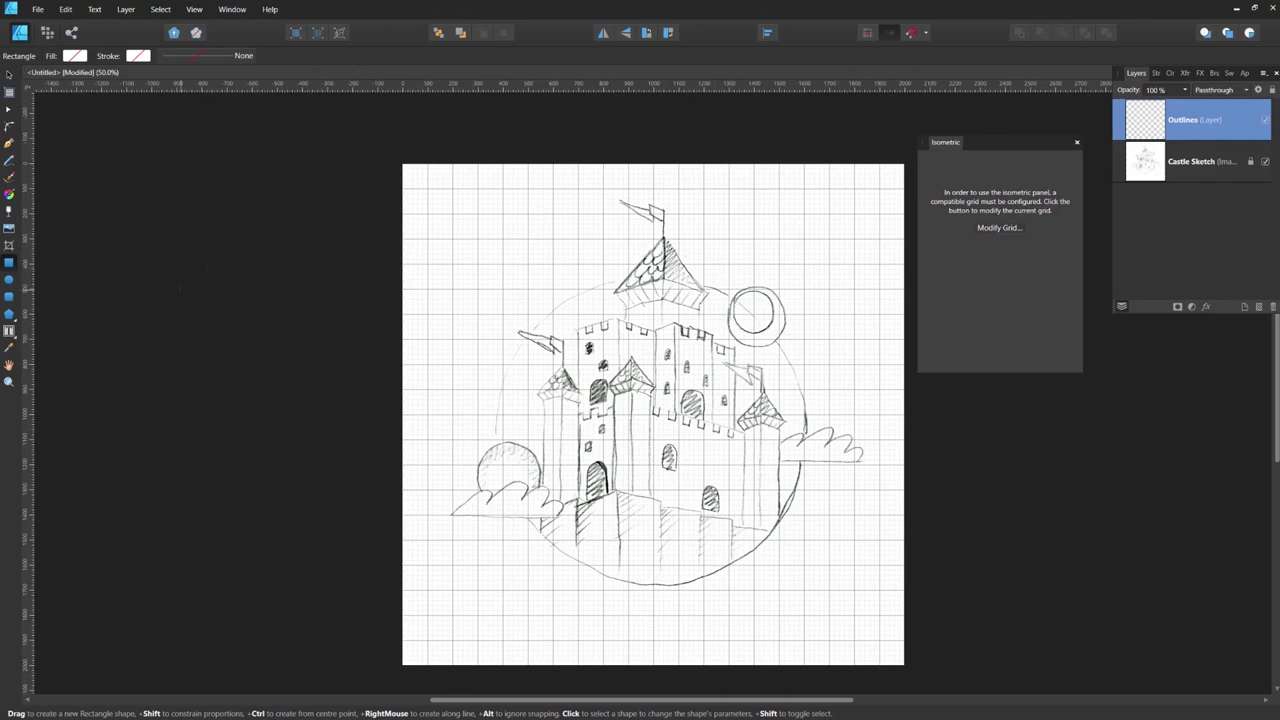
Step: Change the grid to an isometric one, switch it to Cube mode and rotate the preview cube to an orientation of about 44
{"action": "left_click", "coordinate": [996, 229]}
{"action": "left_click_drag", "start_coordinate": [674, 143], "coordinate": [283, 128]}
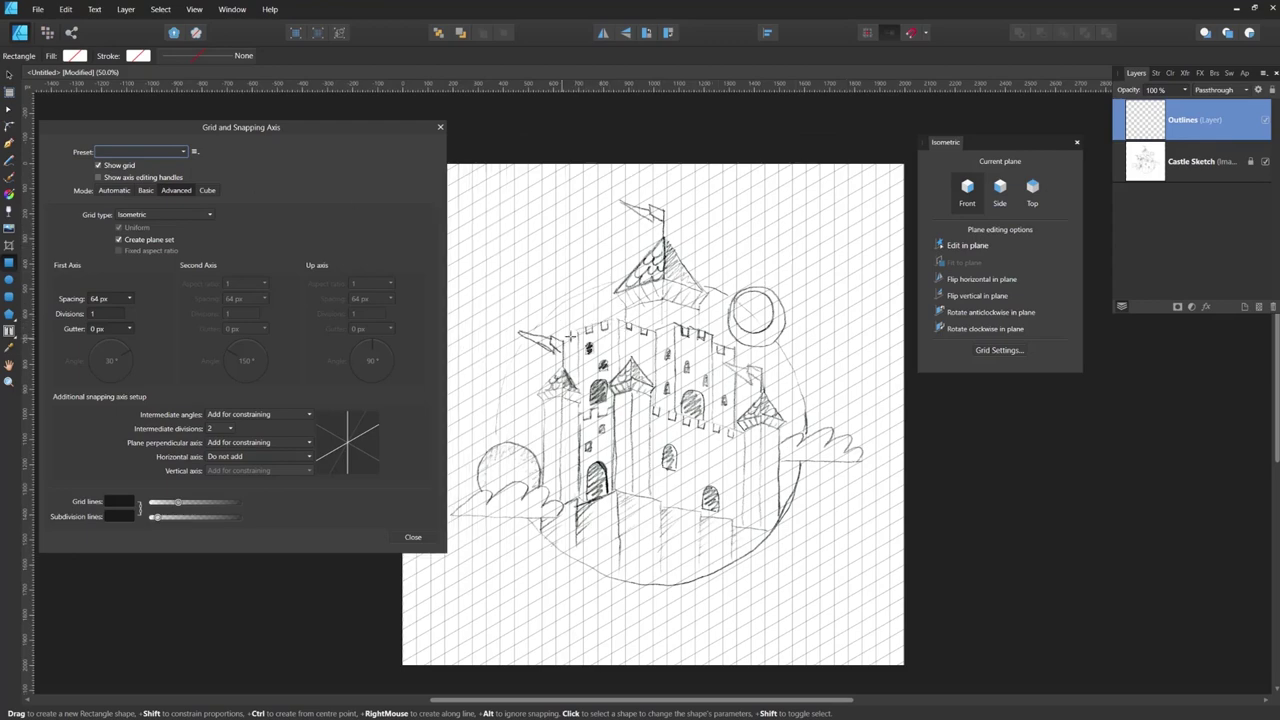
{"action": "left_click", "coordinate": [208, 192]}
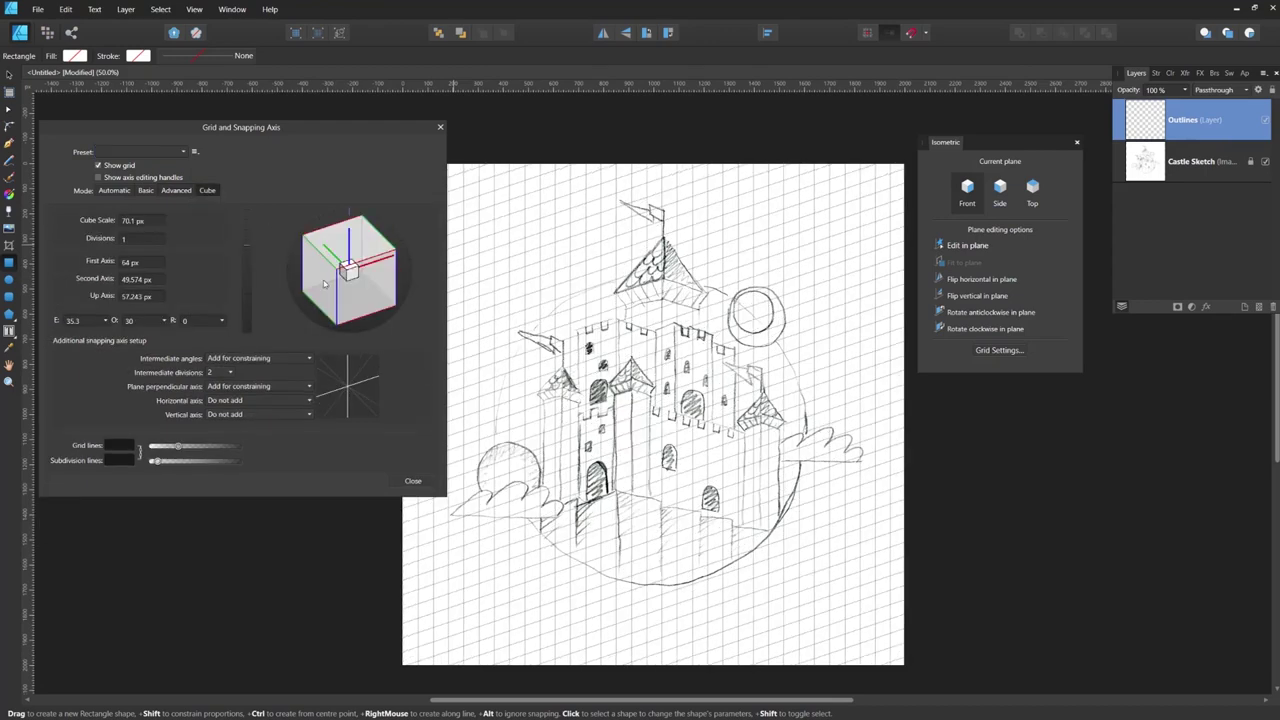
{"action": "left_click_drag", "start_coordinate": [340, 274], "coordinate": [349, 271]}
{"action": "left_click_drag", "start_coordinate": [353, 268], "coordinate": [363, 278]}
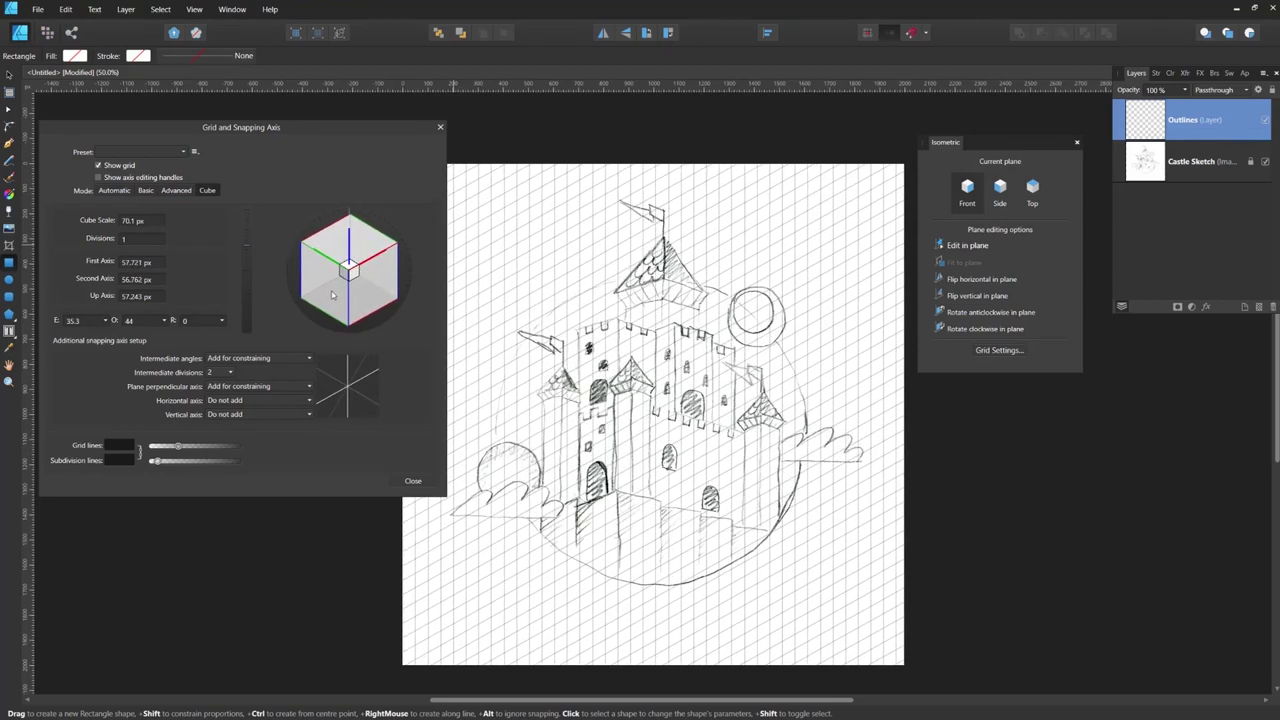
Step: Lower the cube grid's elevation (E) to 17 to suit the castle sketch's perspective
{"action": "left_click", "coordinate": [95, 320]}
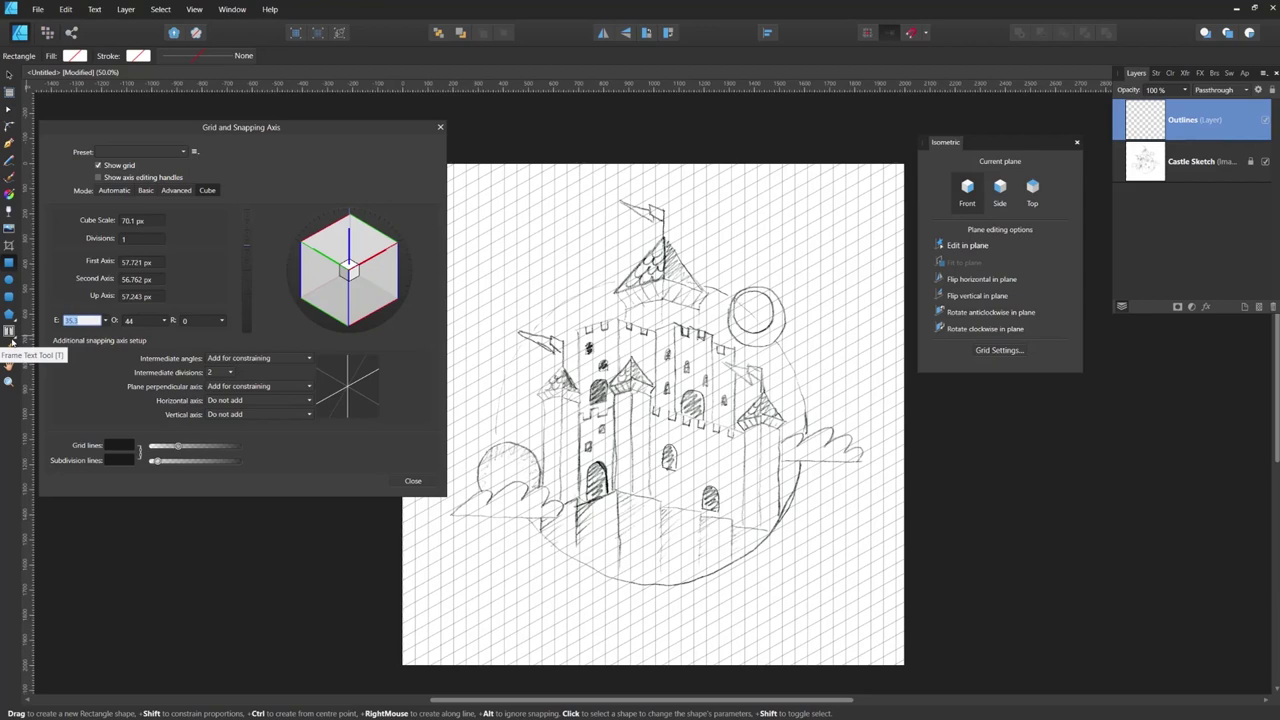
{"action": "key", "text": "Down"}
{"action": "key", "text": "Down"}
{"action": "key", "text": "Down"}
{"action": "key", "text": "Down"}
{"action": "key", "text": "Down"}
{"action": "key", "text": "Down"}
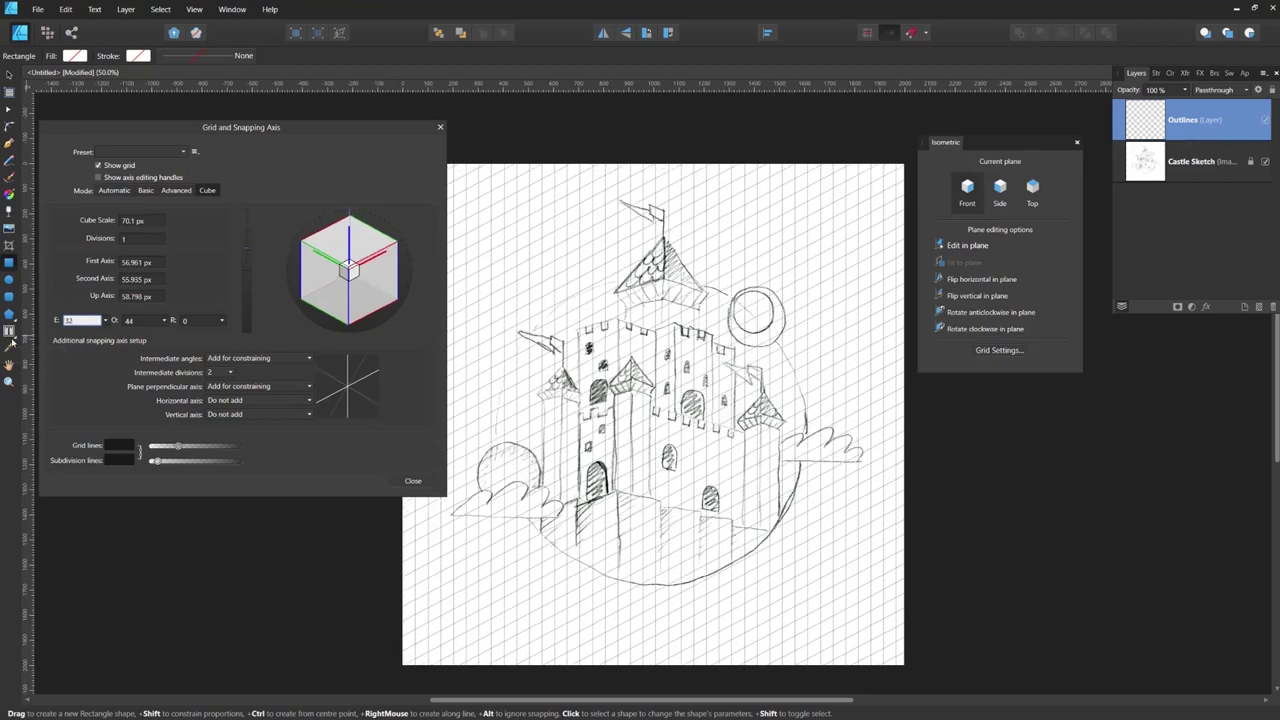
{"action": "key", "text": "Down"}
{"action": "key", "text": "Down"}
{"action": "key", "text": "Down"}
{"action": "key", "text": "Down"}
{"action": "key", "text": "Down"}
{"action": "key", "text": "Down"}
{"action": "key", "text": "Down"}
{"action": "key", "text": "Down"}
{"action": "key", "text": "Down"}
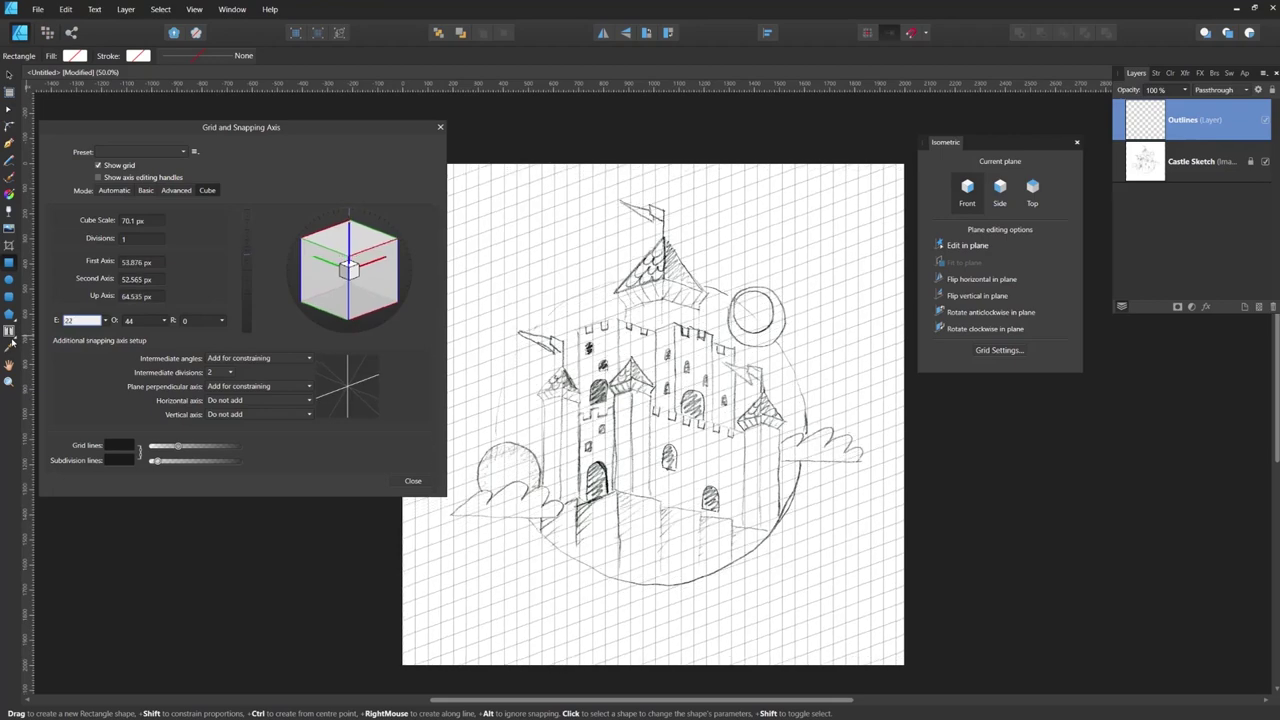
{"action": "key", "text": "Down"}
{"action": "key", "text": "Down"}
{"action": "key", "text": "Down"}
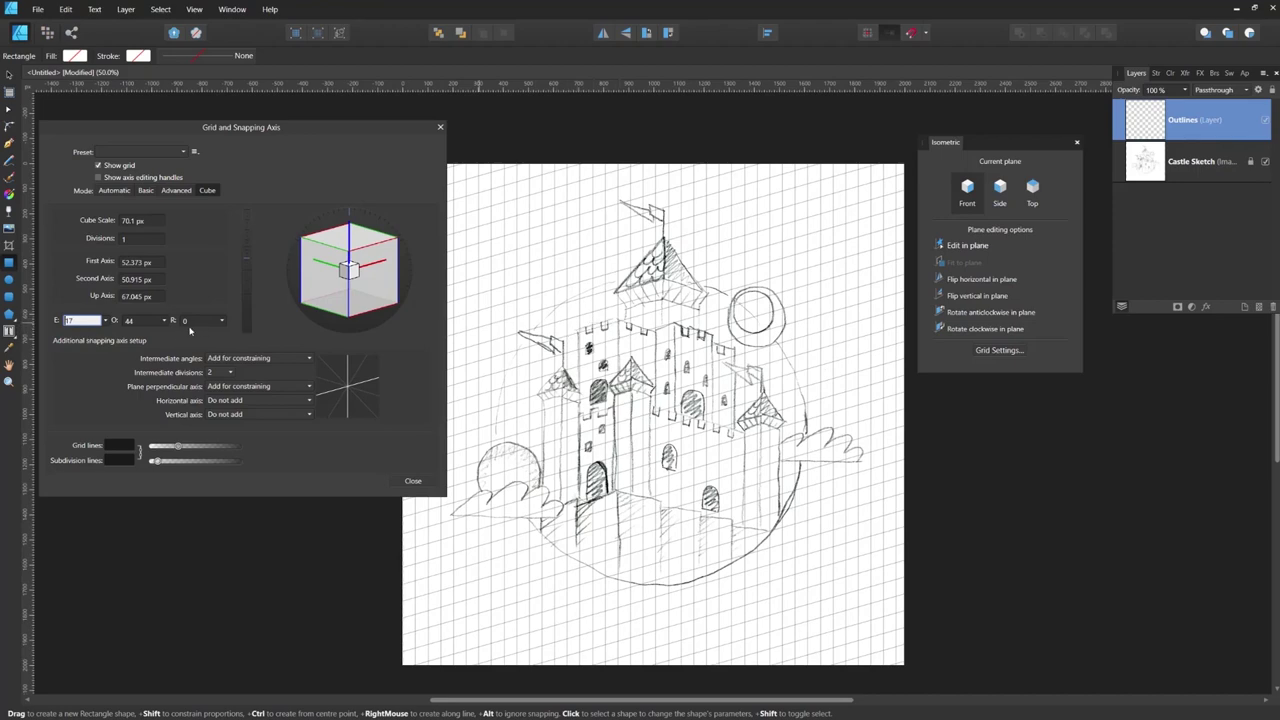
Step: Set the cube grid's orientation (O) to 45 and close the grid settings
{"action": "key", "text": "Tab"}
{"action": "type", "text": "6"}
{"action": "key", "text": "Return"}
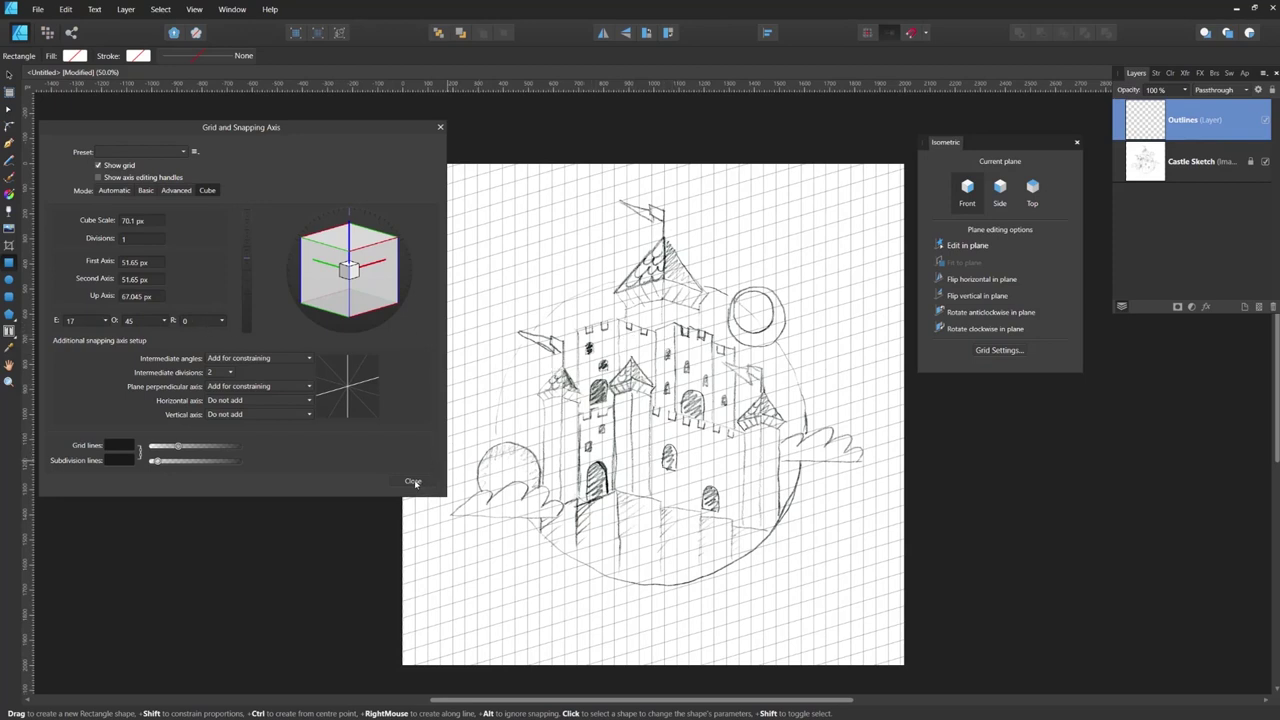
{"action": "left_click", "coordinate": [413, 481]}
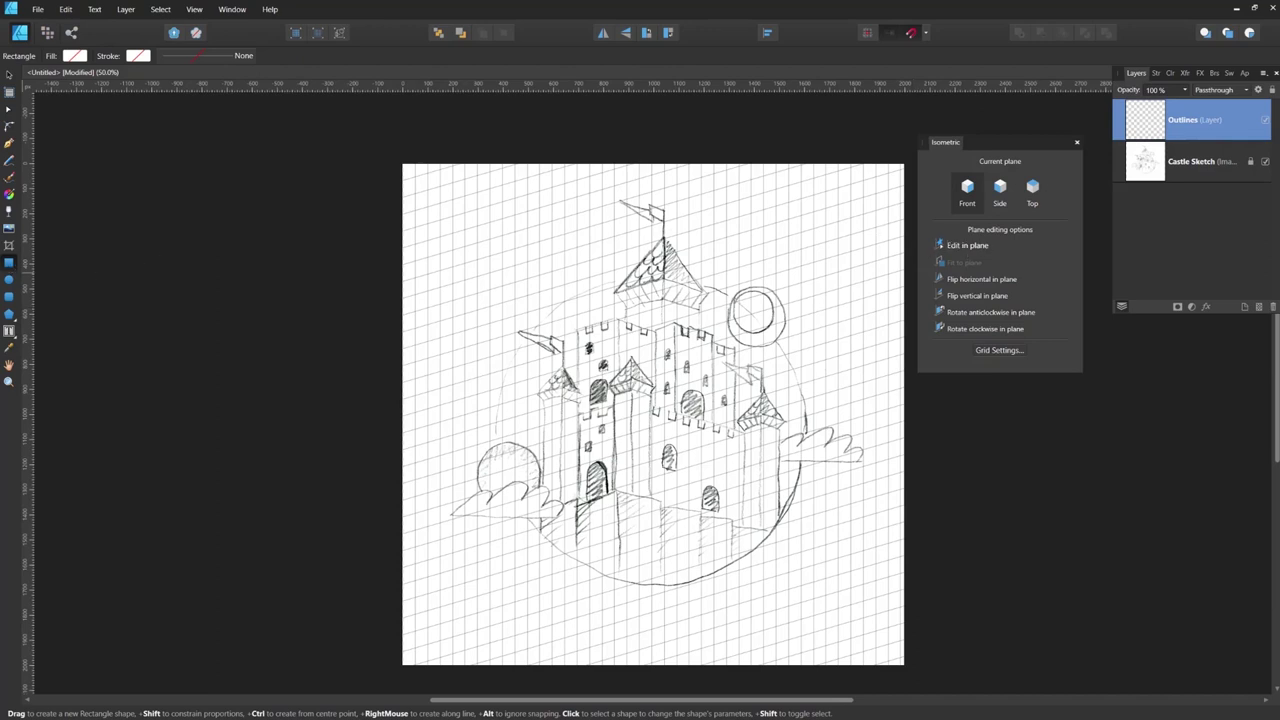
Step: Try a test rectangle over the castle's upper wall without plane editing, and another with Edit in plane enabled on the Front plane
{"action": "left_click_drag", "start_coordinate": [564, 333], "coordinate": [613, 407]}
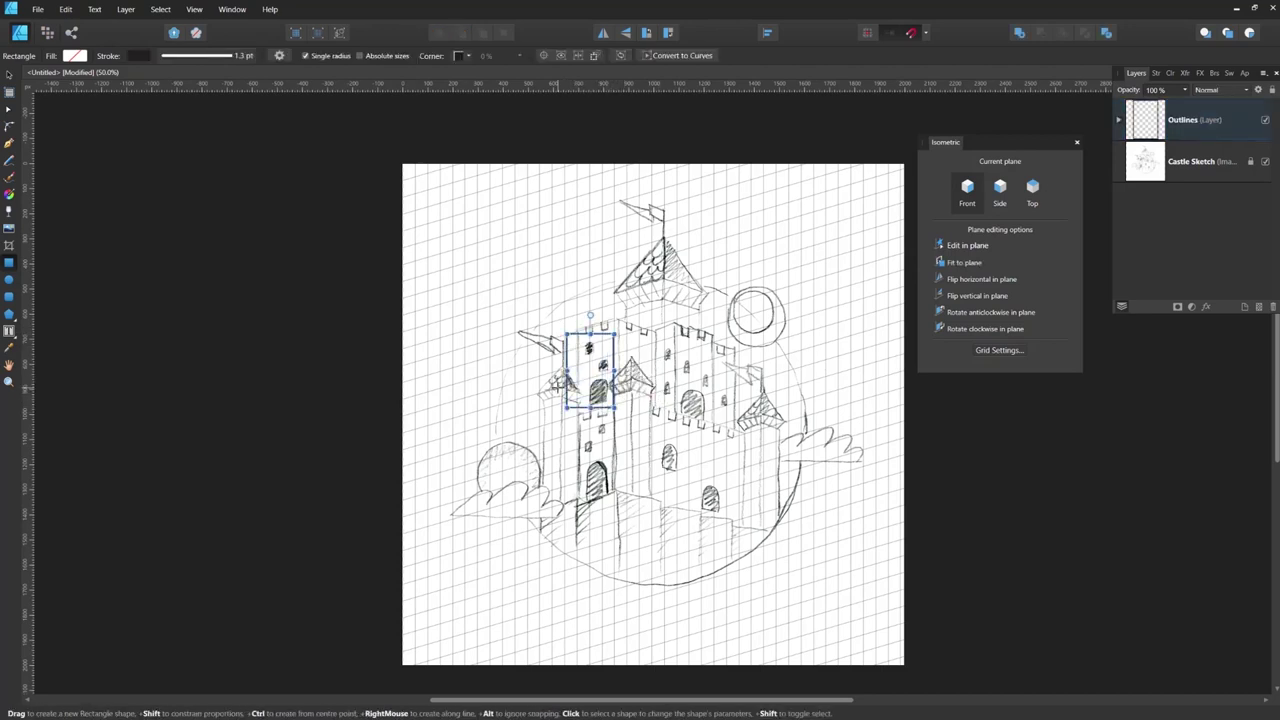
{"action": "key", "text": "ctrl+z"}
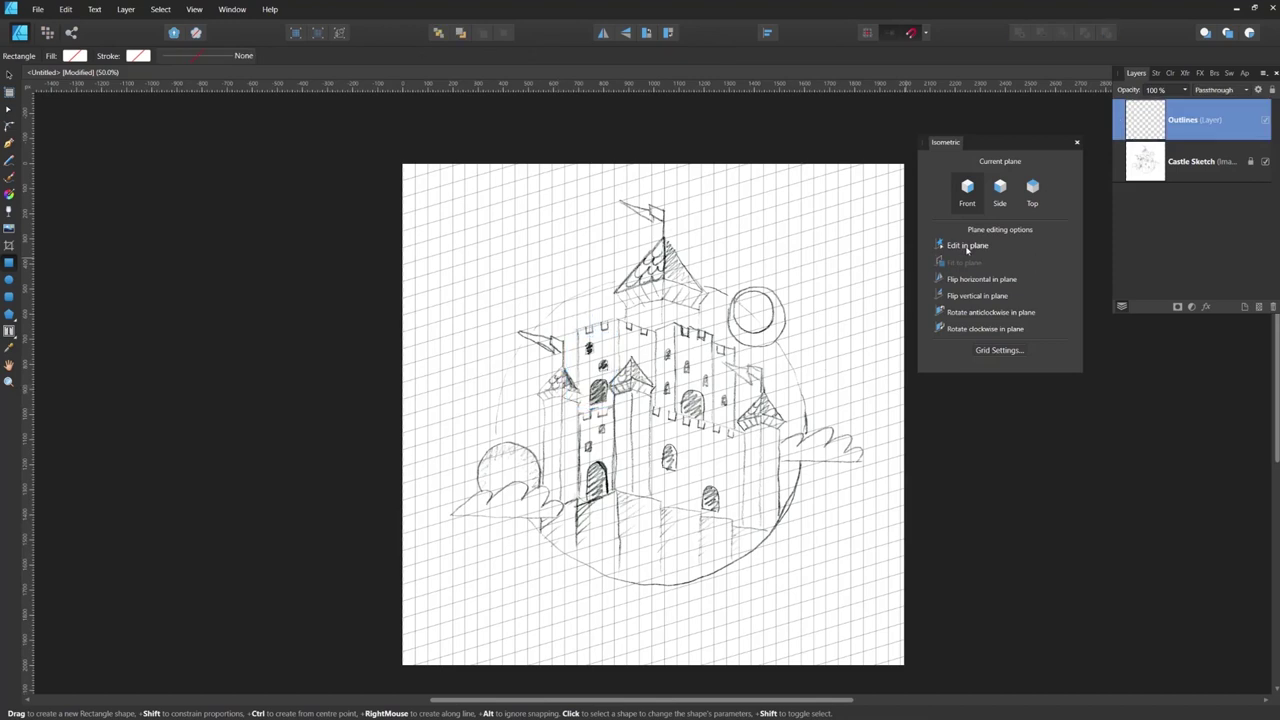
{"action": "left_click_drag", "start_coordinate": [576, 325], "coordinate": [620, 393]}
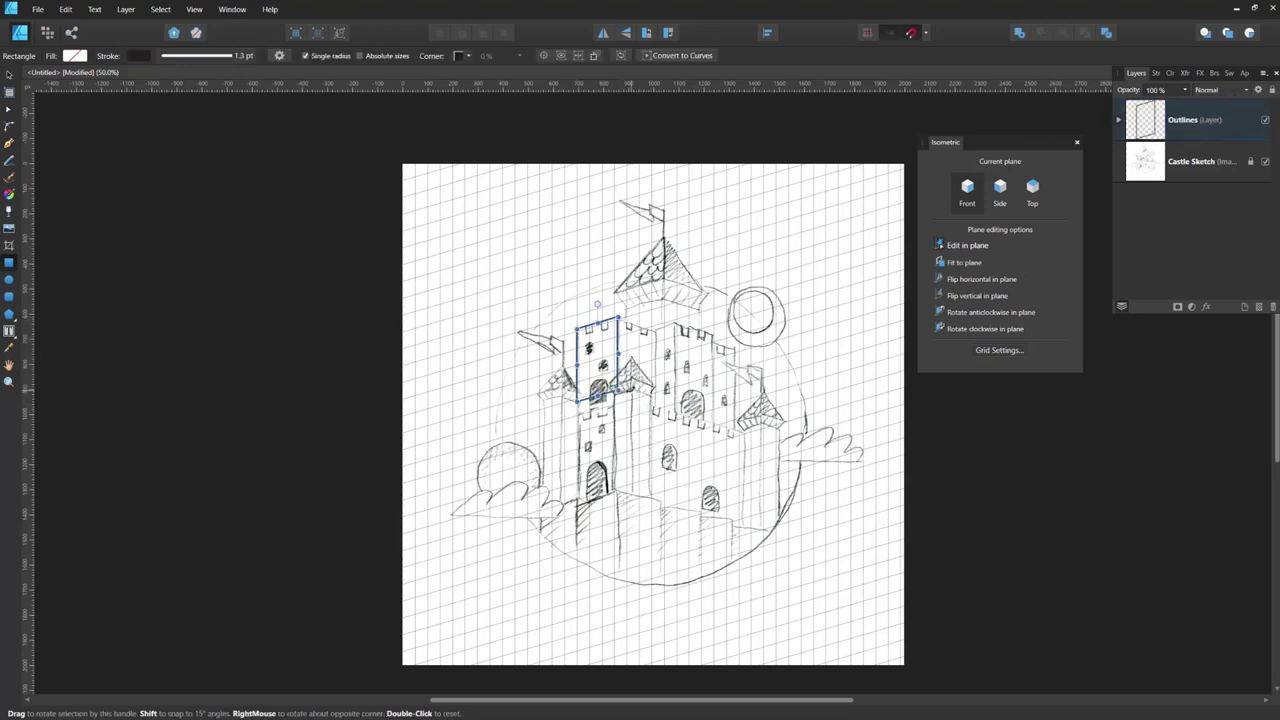
{"action": "key", "text": "ctrl+z"}
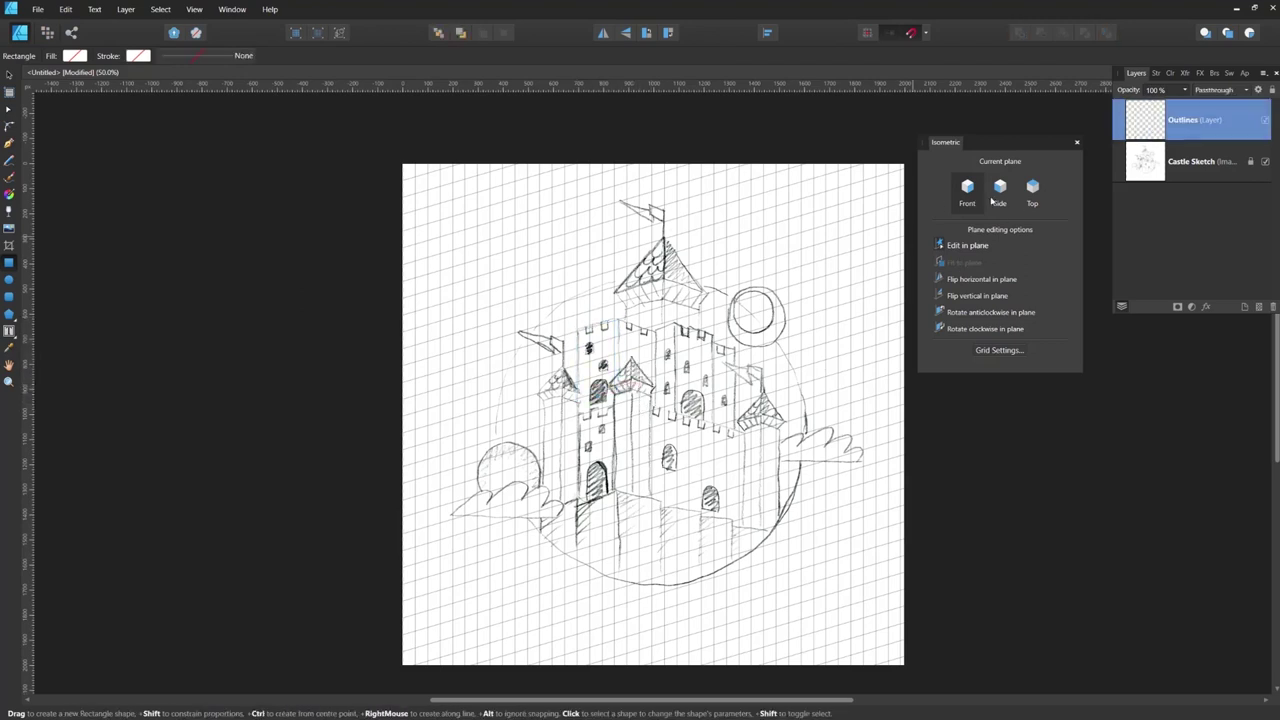
Step: Try the Side and Front isometric planes by sketching adjoining test rectangles over the upper castle walls
{"action": "left_click", "coordinate": [1001, 194]}
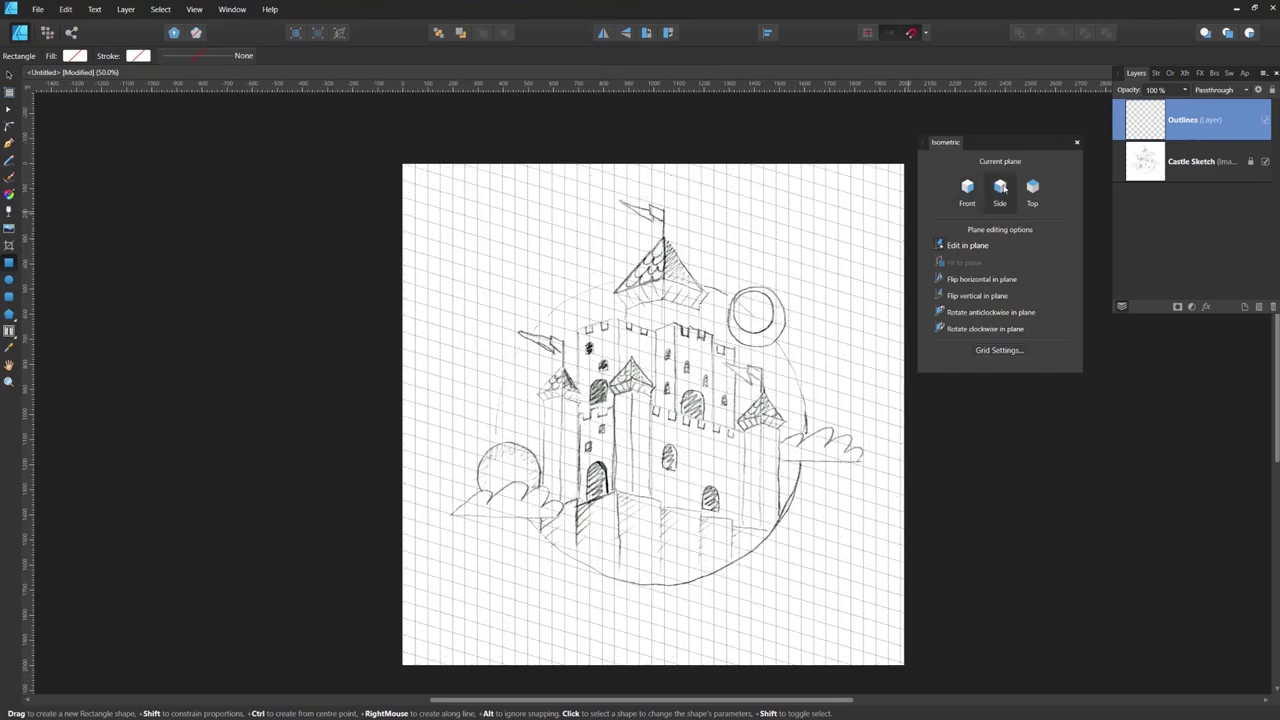
{"action": "left_click", "coordinate": [968, 195]}
{"action": "left_click", "coordinate": [1007, 196]}
{"action": "left_click", "coordinate": [1009, 200]}
{"action": "left_click", "coordinate": [1000, 198]}
{"action": "left_click_drag", "start_coordinate": [618, 318], "coordinate": [656, 412]}
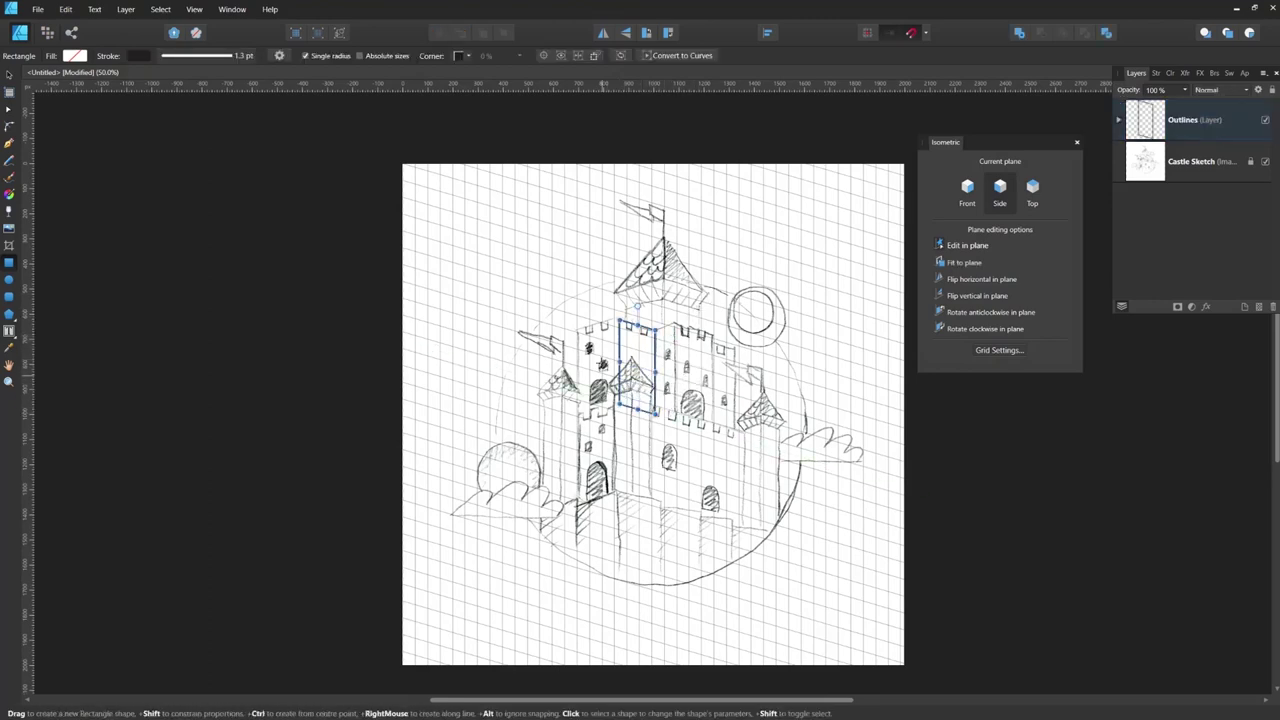
{"action": "left_click", "coordinate": [971, 193]}
{"action": "left_click_drag", "start_coordinate": [575, 328], "coordinate": [620, 412]}
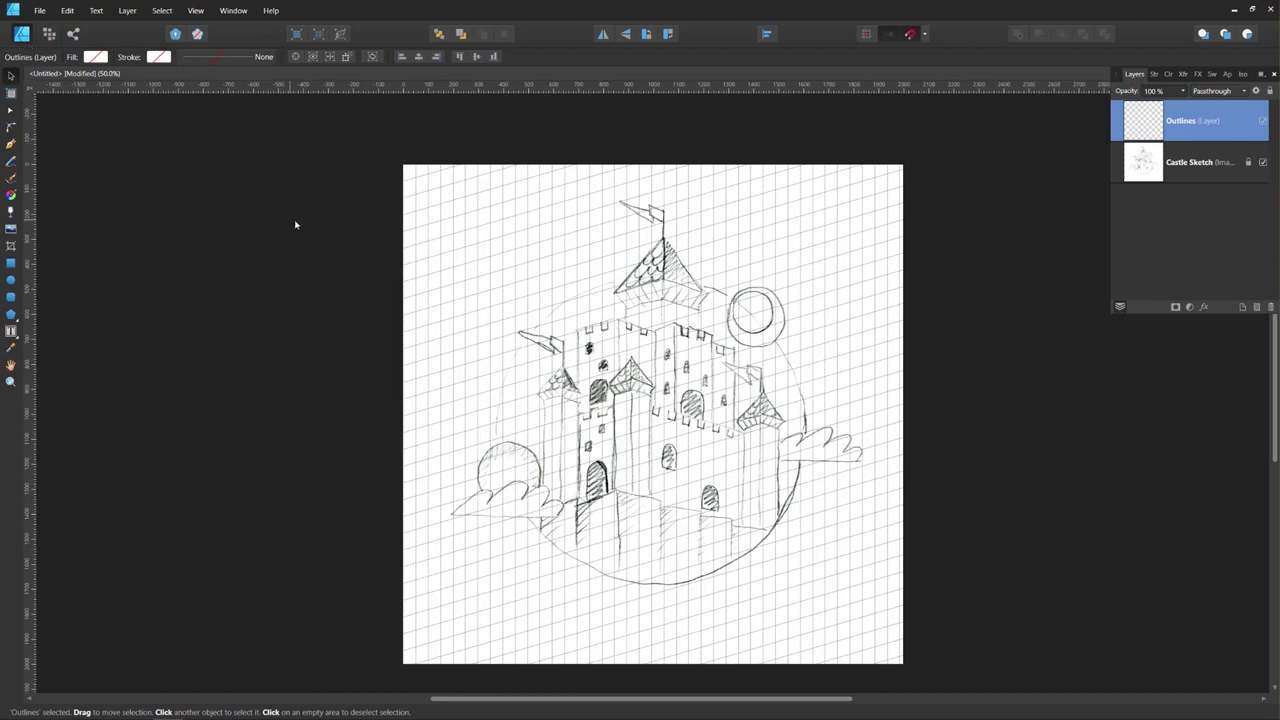
Step: Display the Brushes studio panel and browse the Tattoo Art Brushes category to its end
{"action": "left_click", "coordinate": [197, 13]}
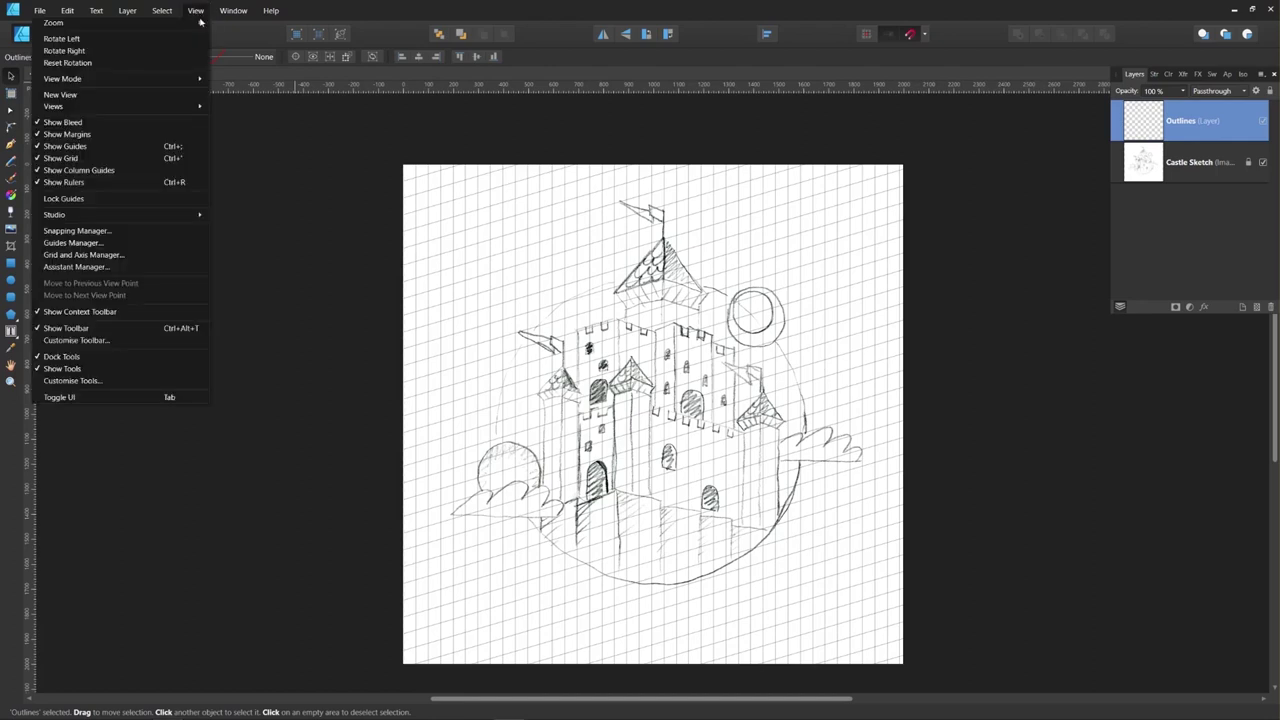
{"action": "mouse_move", "coordinate": [190, 216]}
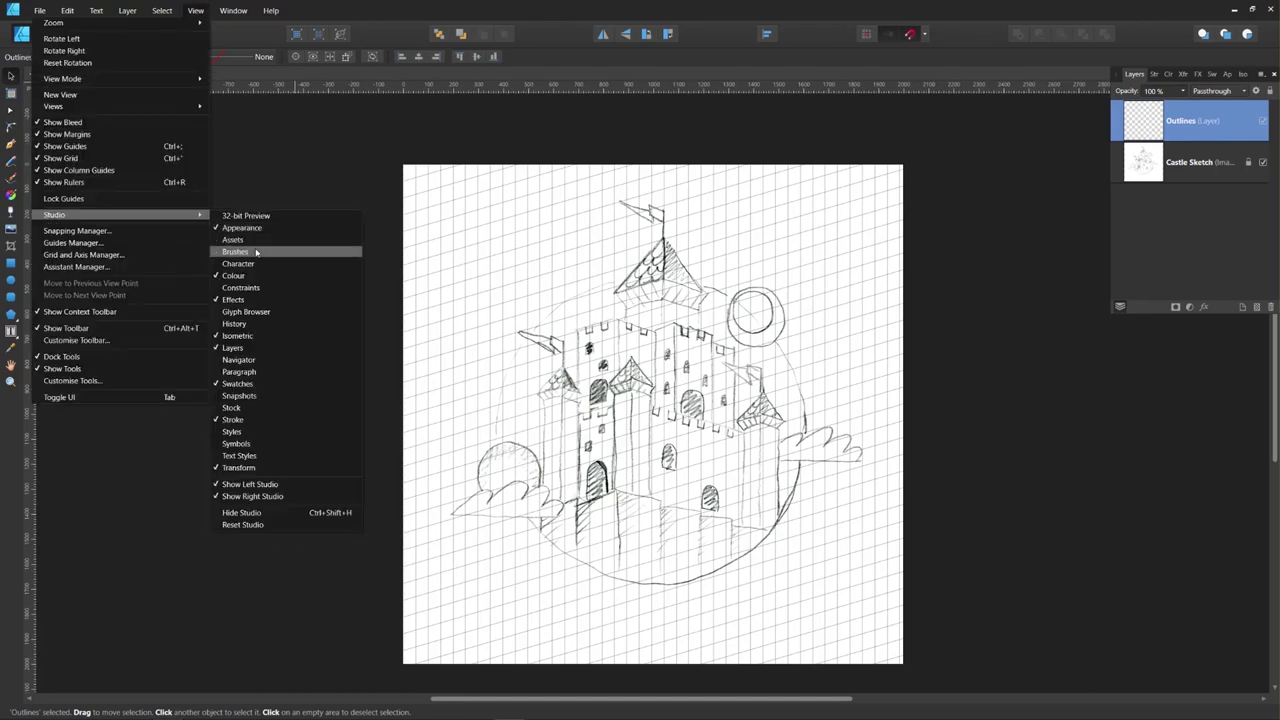
{"action": "left_click", "coordinate": [240, 252]}
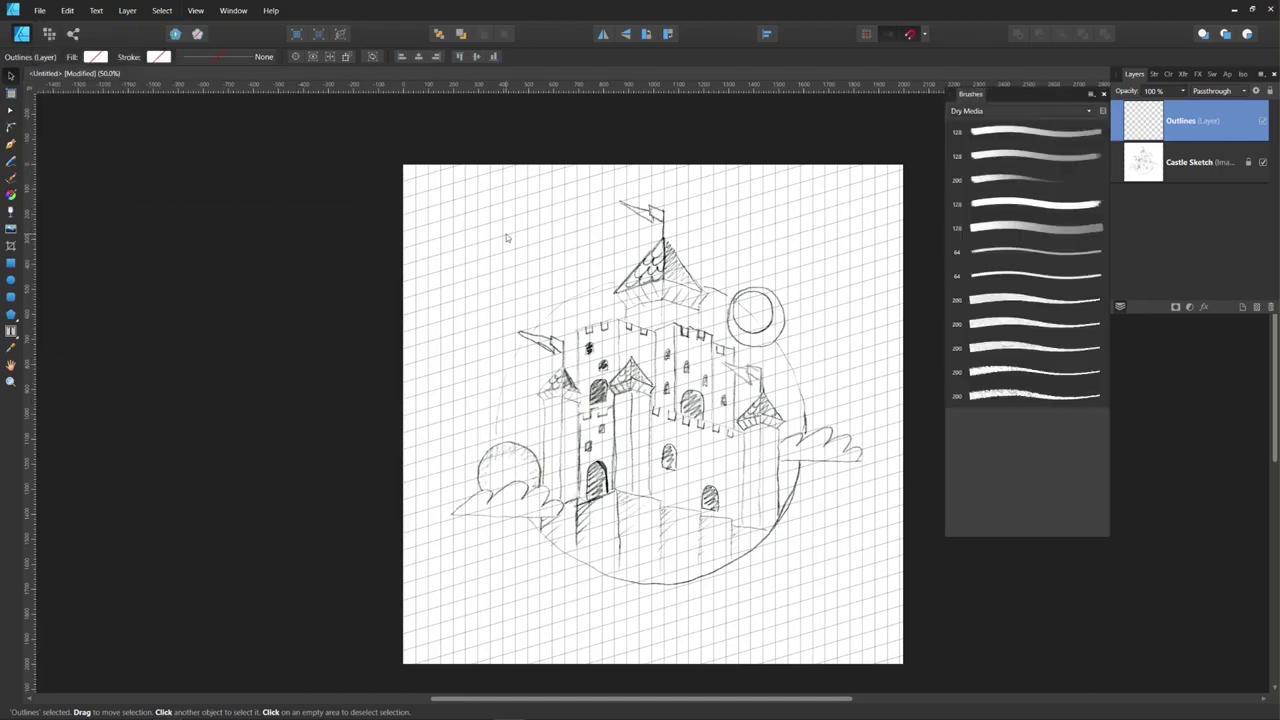
{"action": "left_click", "coordinate": [1033, 112]}
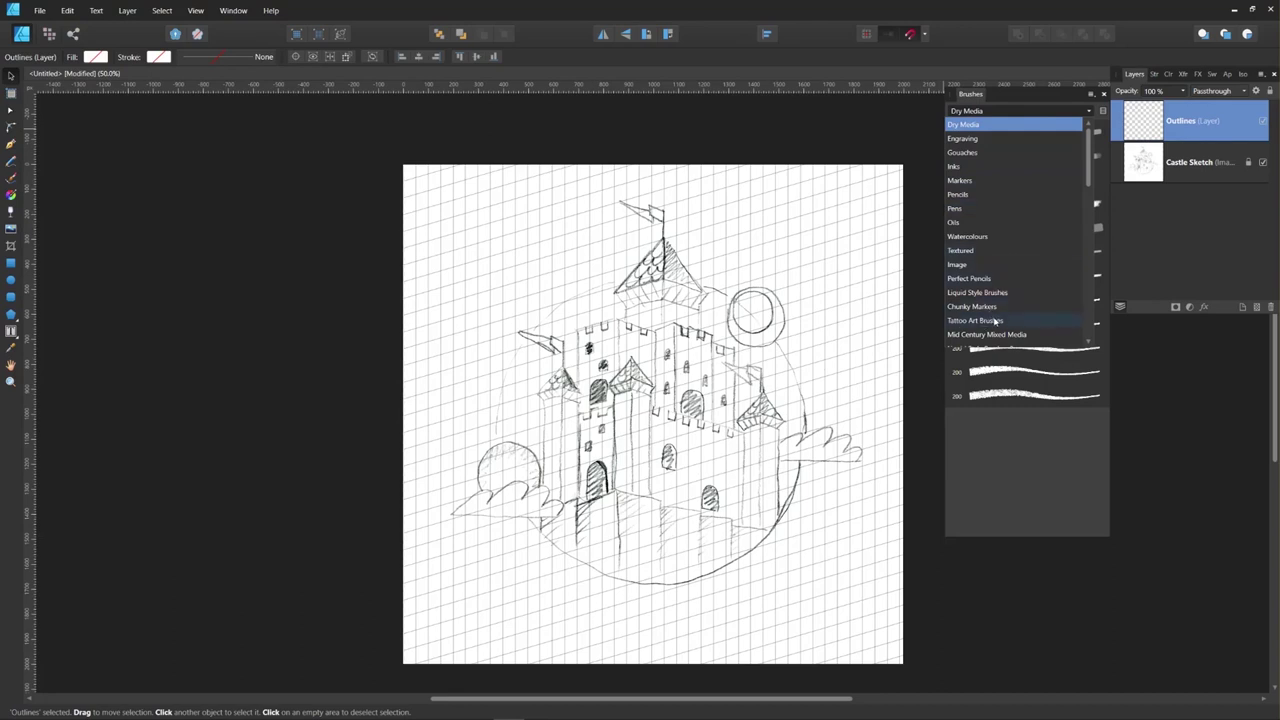
{"action": "left_click", "coordinate": [993, 321]}
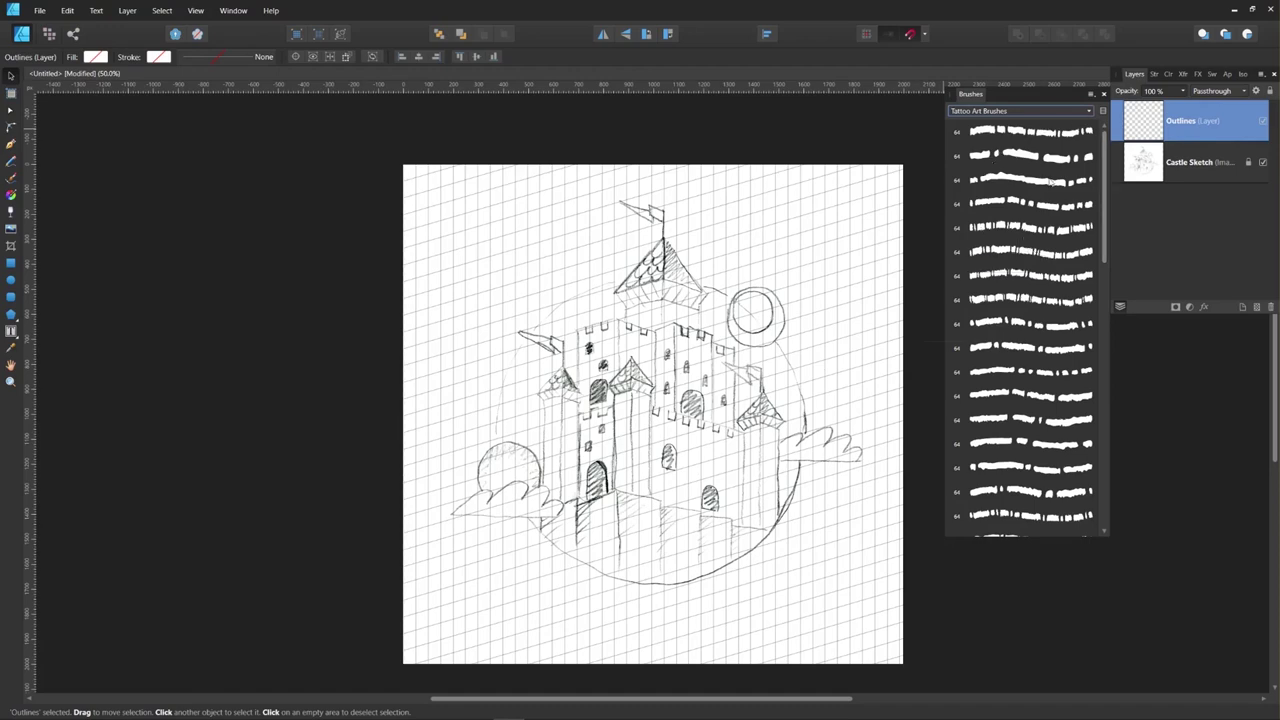
{"action": "scroll", "coordinate": [1097, 230], "scroll_direction": "down", "scroll_amount": 3}
{"action": "scroll", "coordinate": [1098, 300], "scroll_direction": "down", "scroll_amount": 3}
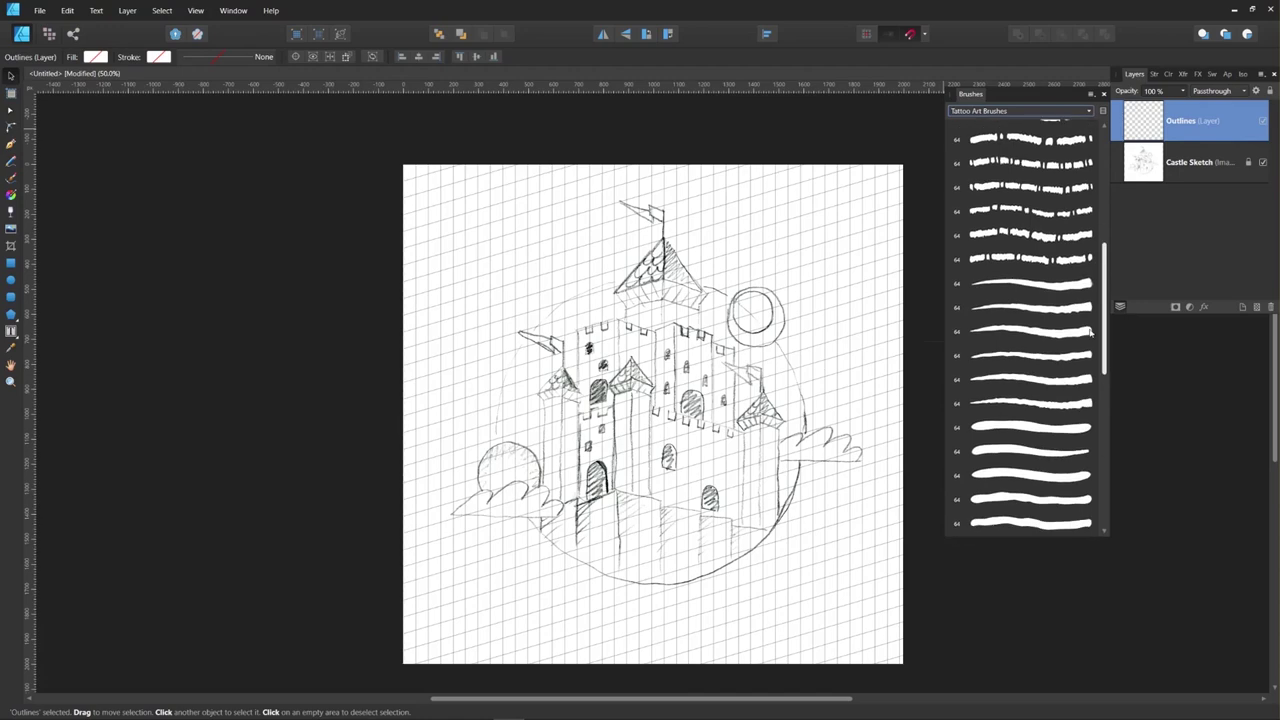
{"action": "scroll", "coordinate": [1097, 338], "scroll_direction": "down", "scroll_amount": 3}
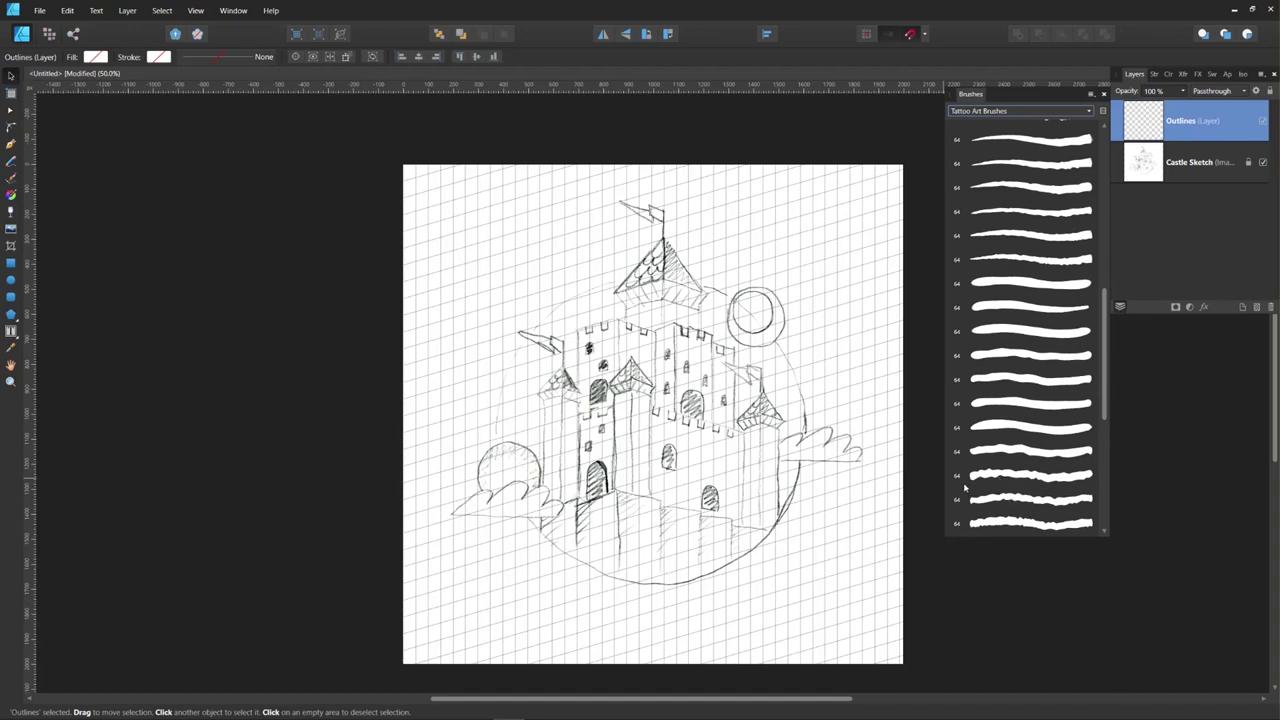
{"action": "scroll", "coordinate": [1073, 385], "scroll_direction": "down", "scroll_amount": 5}
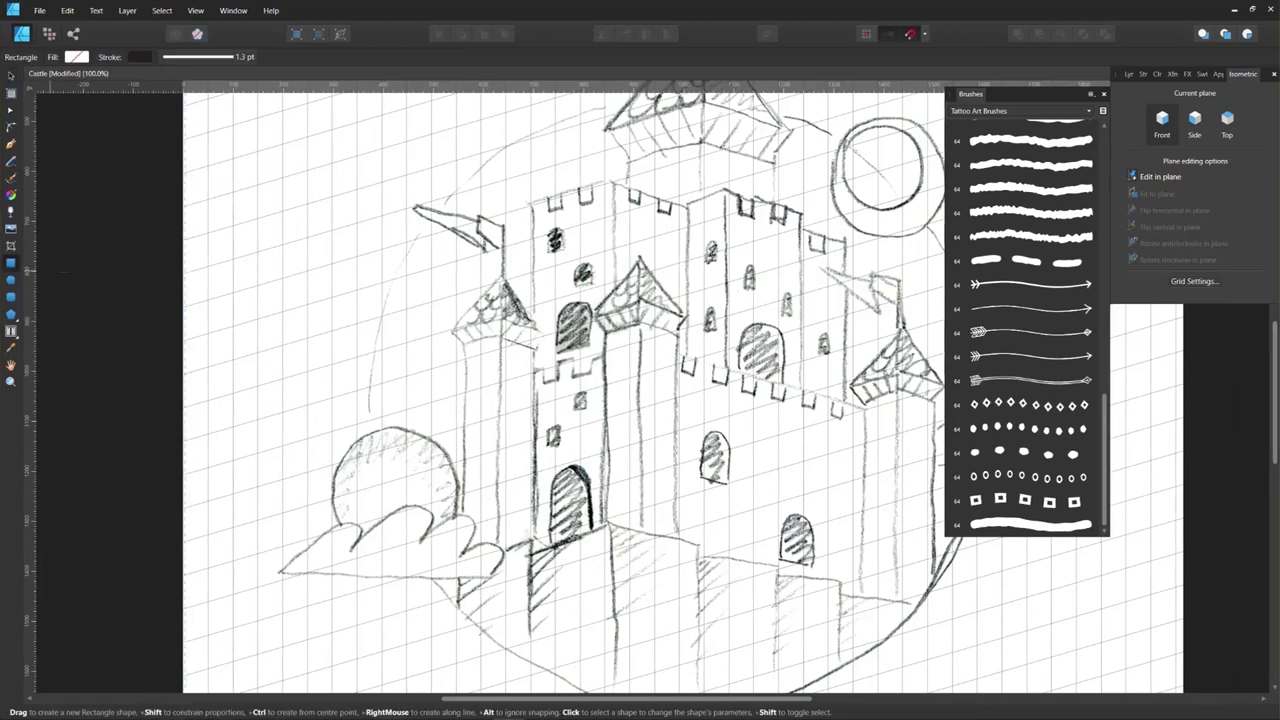
Step: Draw a tall Front-plane rectangle over the left face of the leftmost tower and convert it to curves
{"action": "left_click_drag", "start_coordinate": [462, 341], "coordinate": [500, 560]}
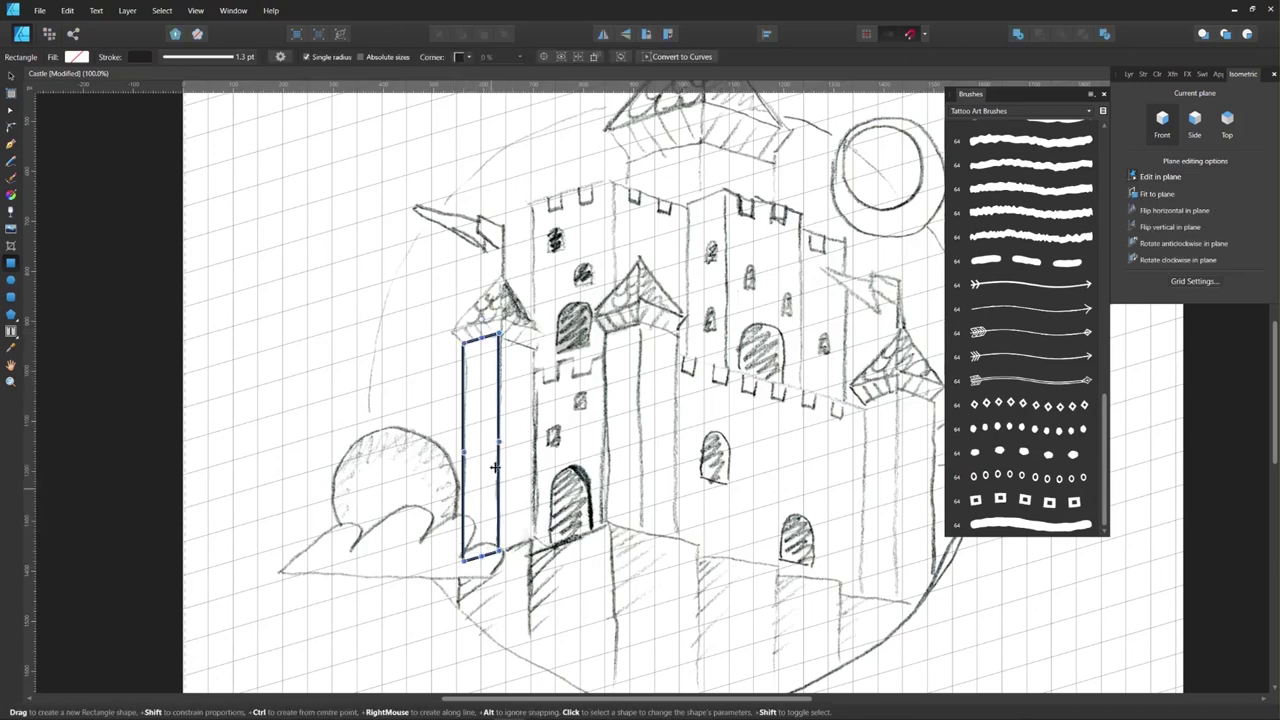
{"action": "left_click", "coordinate": [692, 58]}
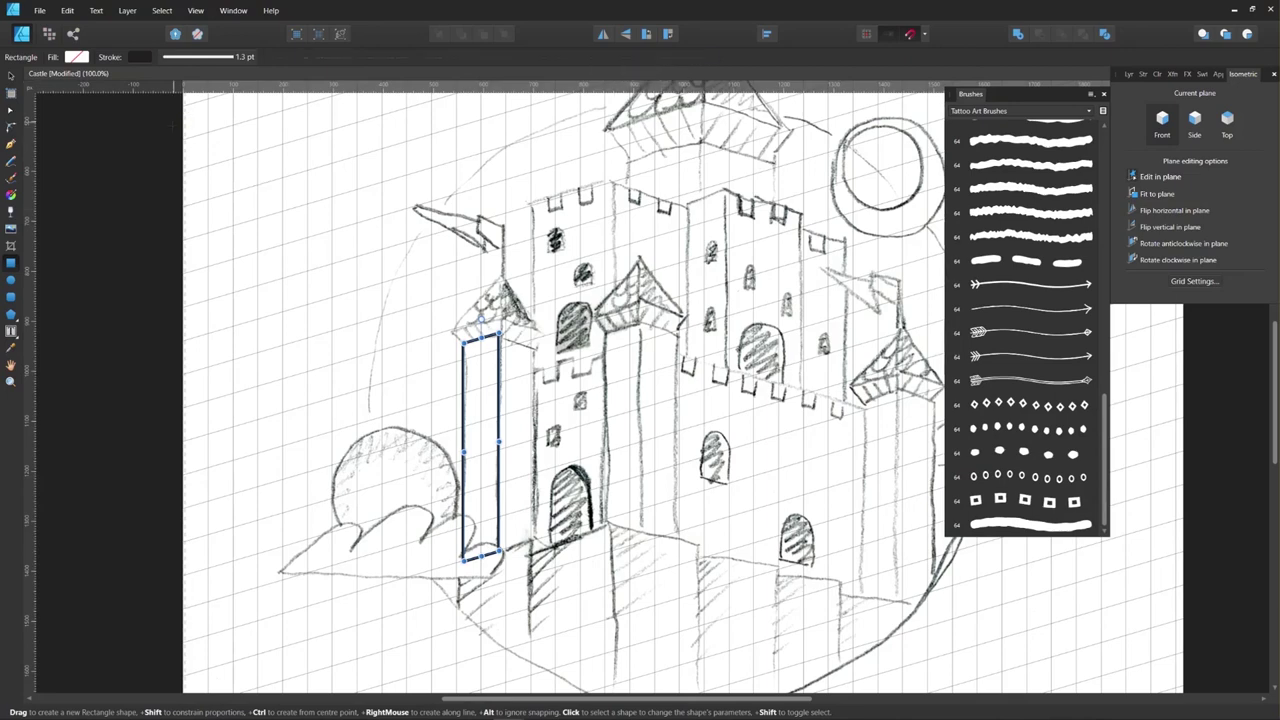
Step: Break the tower face outline at a new node by the cloud and at its lower inner corner, and delete the bottom section
{"action": "left_click", "coordinate": [10, 110]}
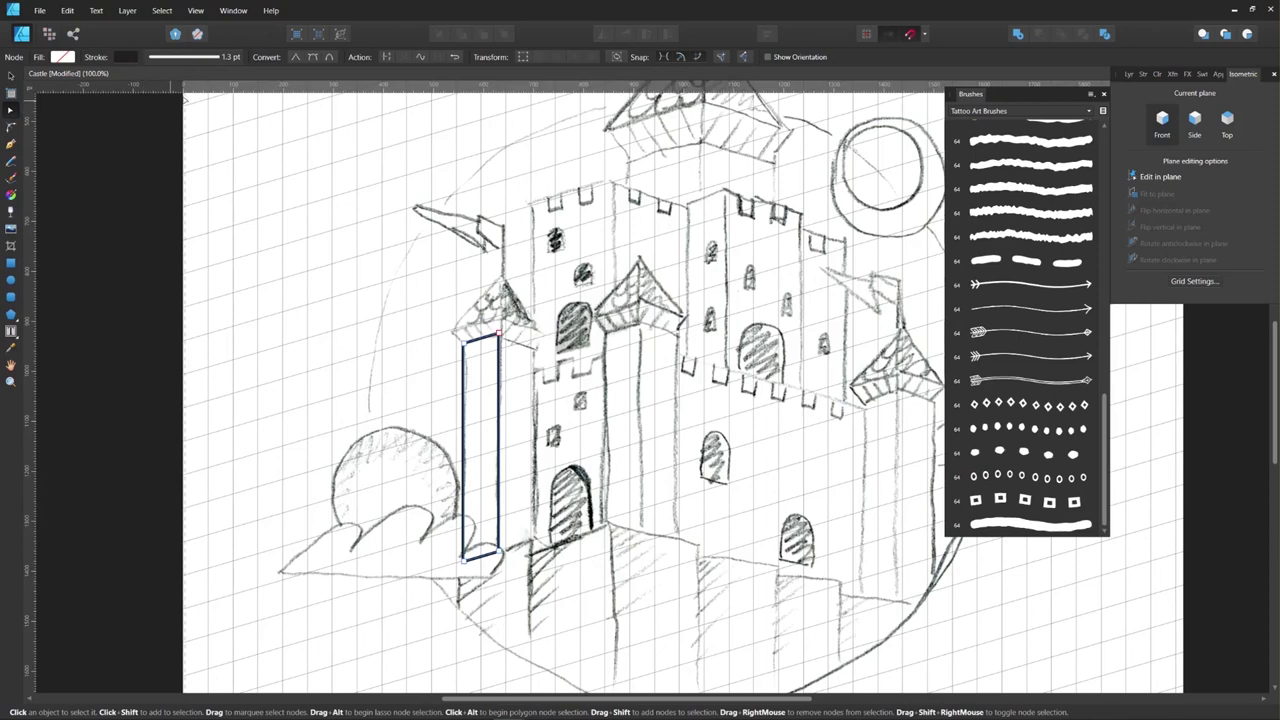
{"action": "left_click", "coordinate": [465, 518]}
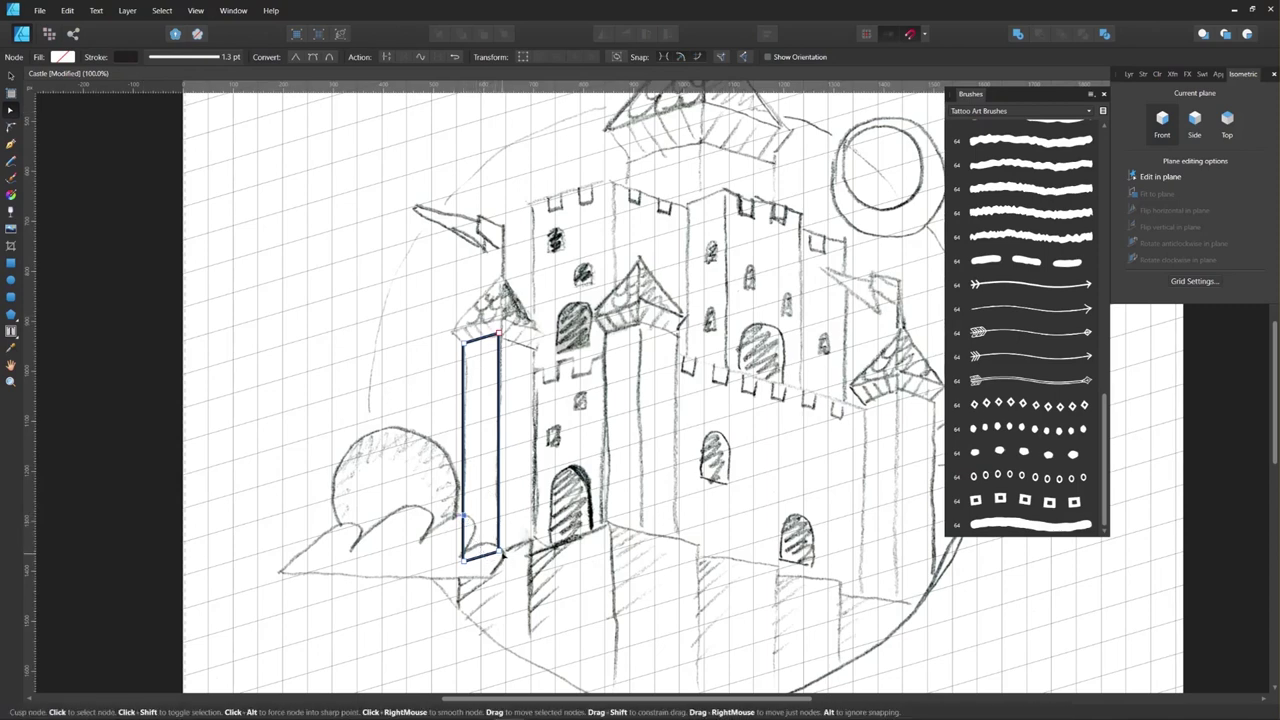
{"action": "left_click", "coordinate": [498, 550]}
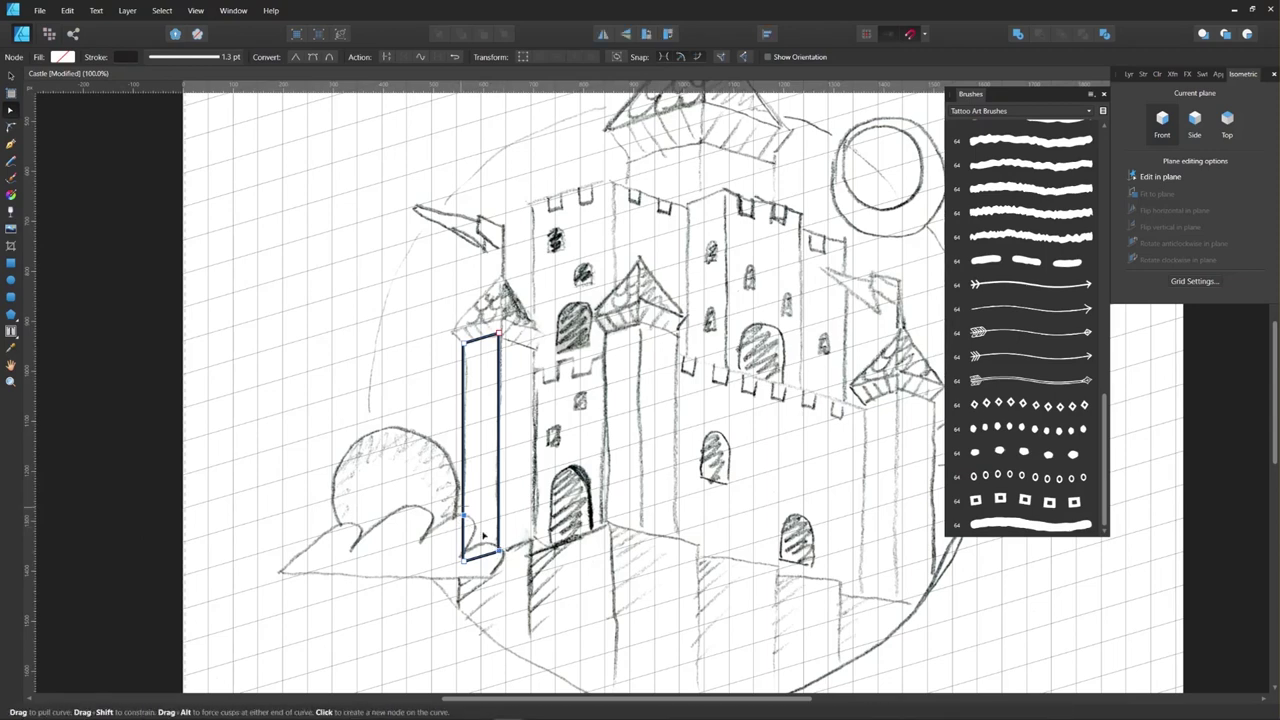
{"action": "left_click", "coordinate": [386, 59]}
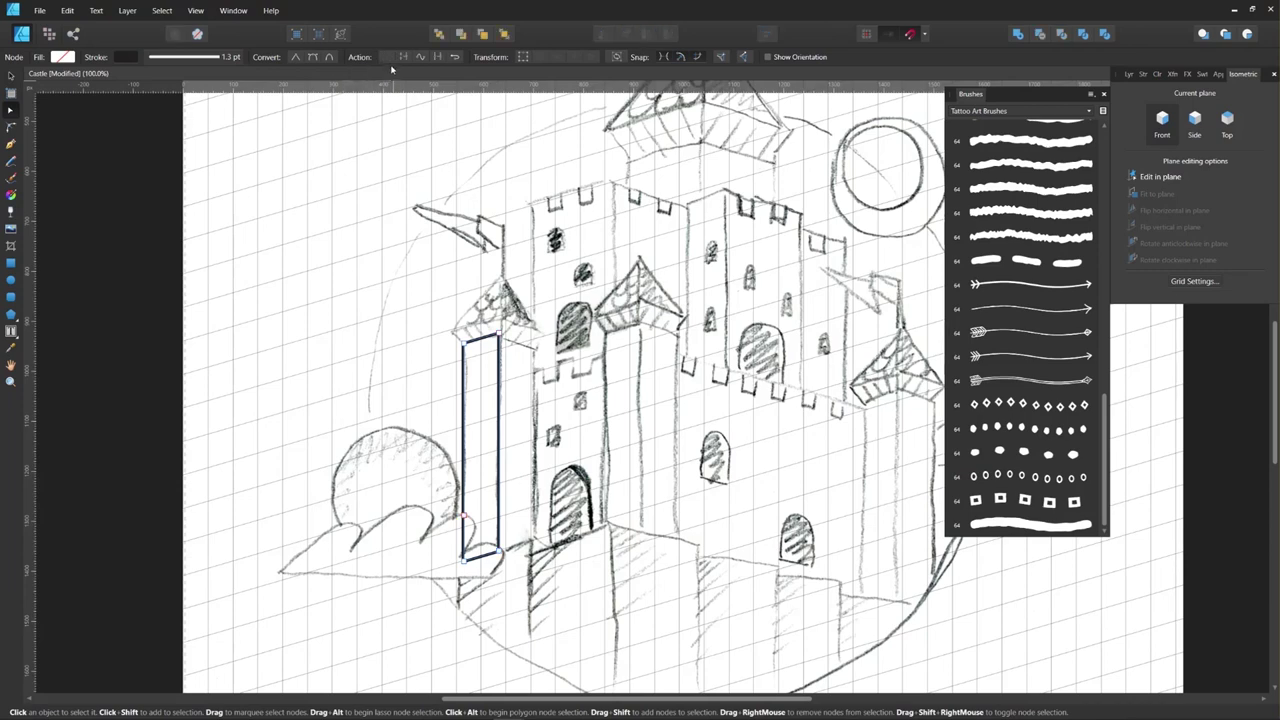
{"action": "left_click", "coordinate": [396, 592]}
{"action": "left_click", "coordinate": [467, 413]}
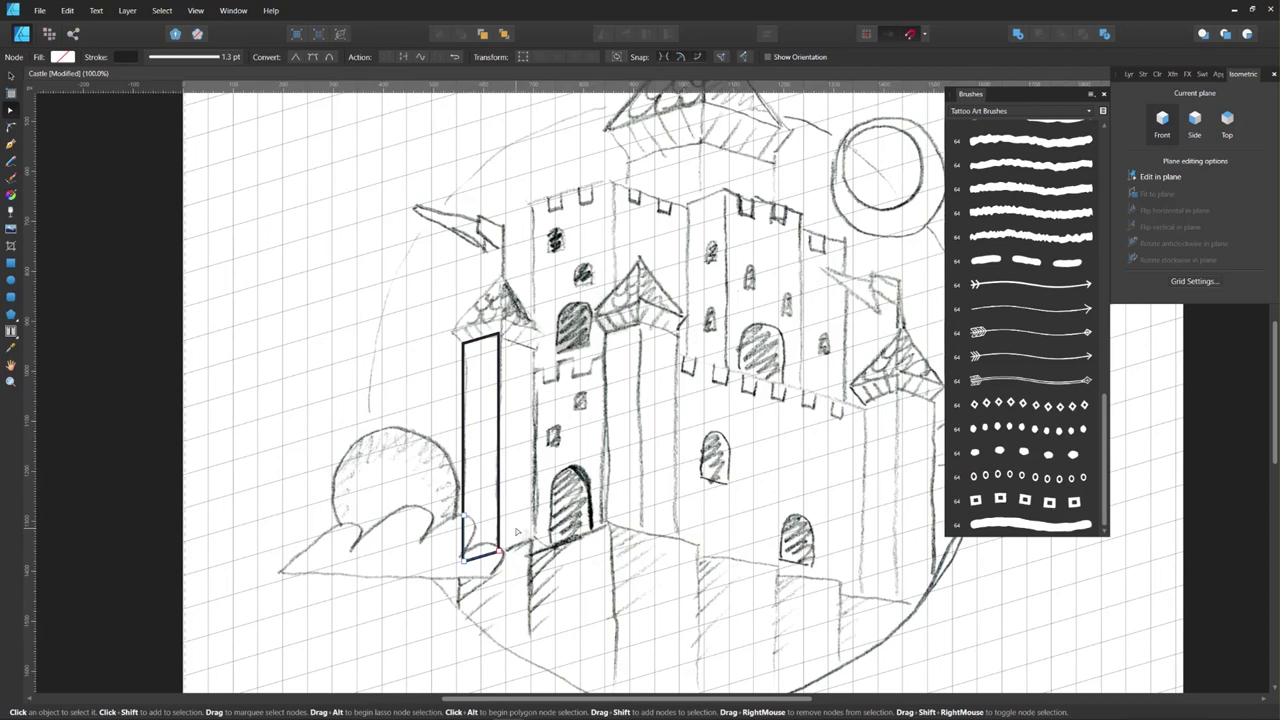
{"action": "key", "text": "Delete"}
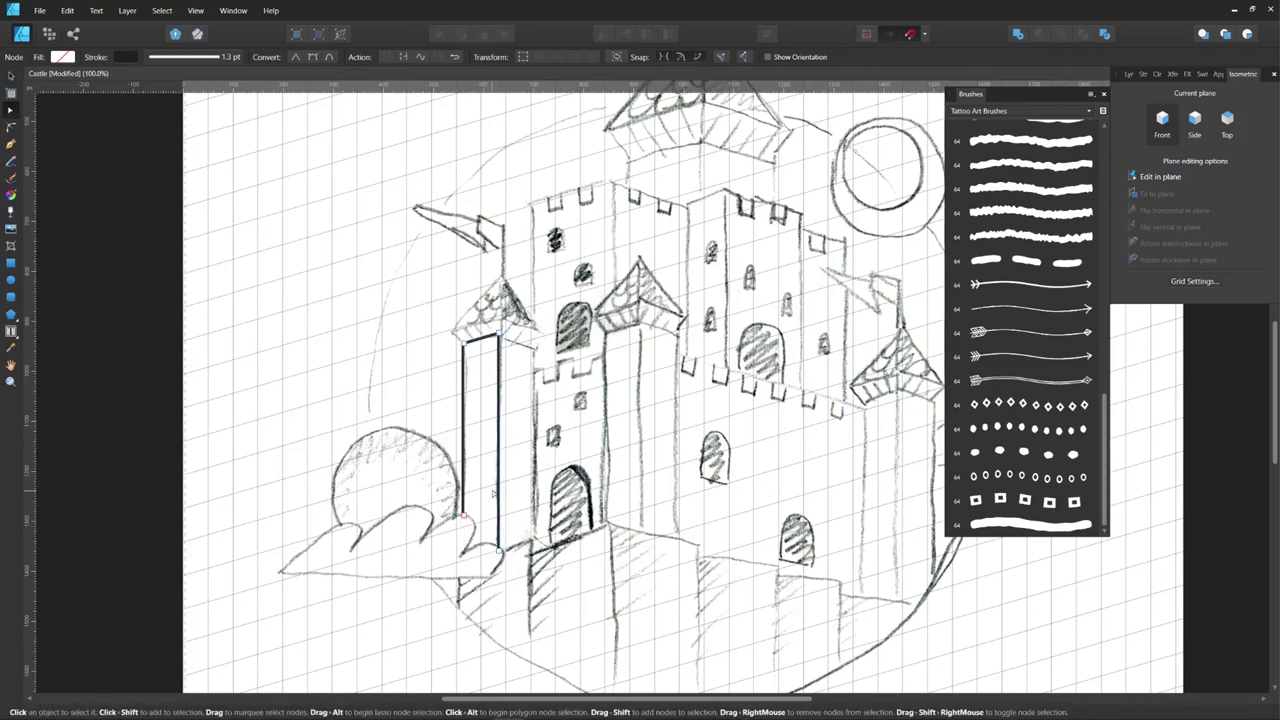
Step: Duplicate the open tower face outline, flip the copy horizontally and align it against the original as the tower's right face
{"action": "key", "text": "v"}
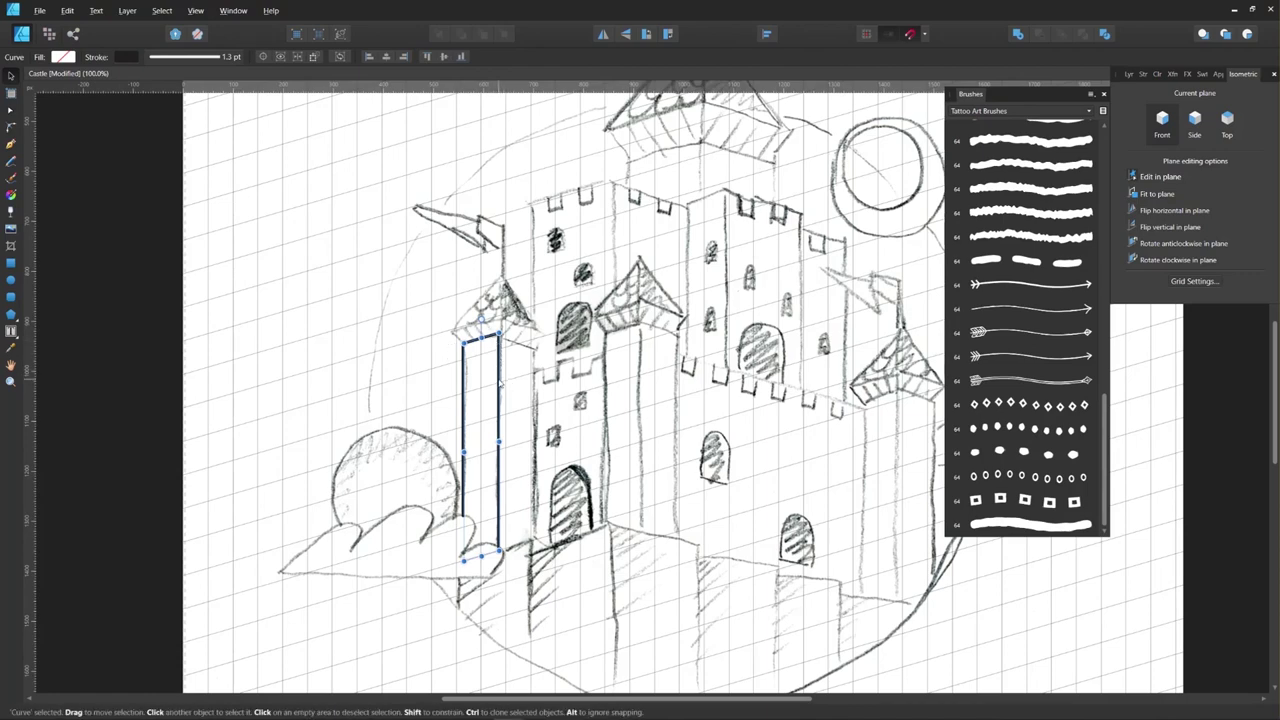
{"action": "left_click_drag", "start_coordinate": [499, 384], "coordinate": [553, 390]}
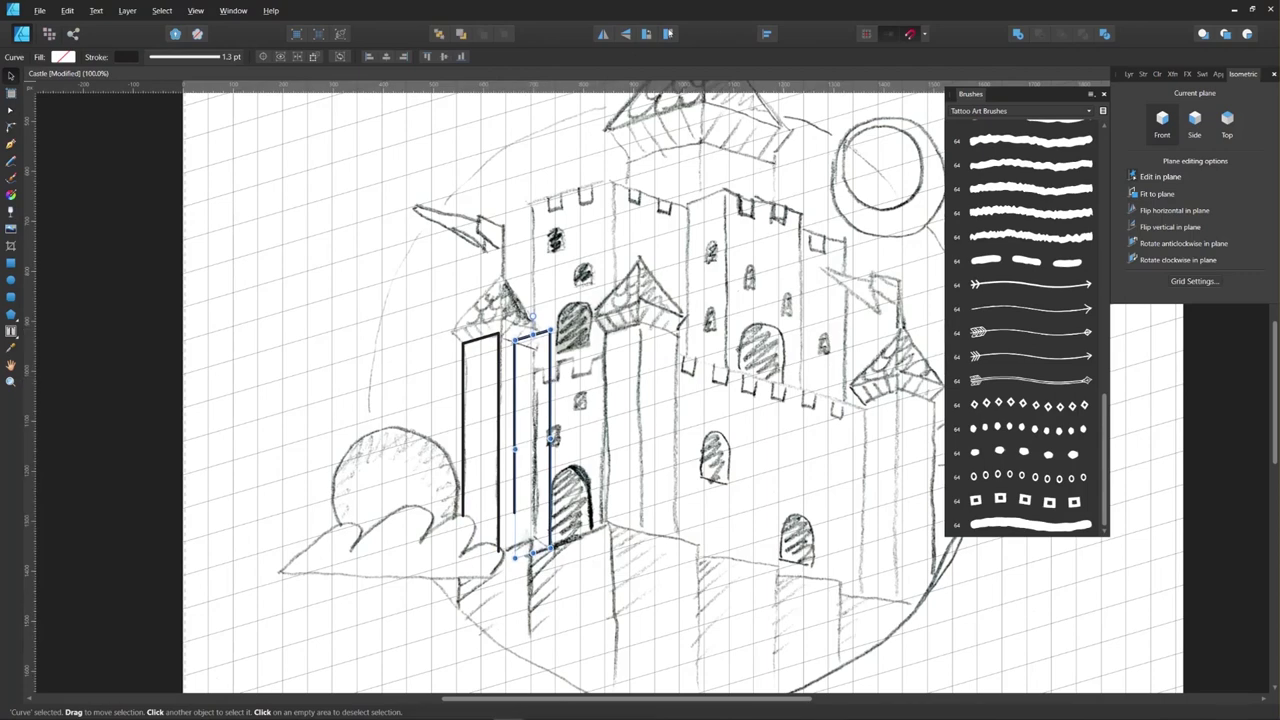
{"action": "left_click", "coordinate": [604, 35]}
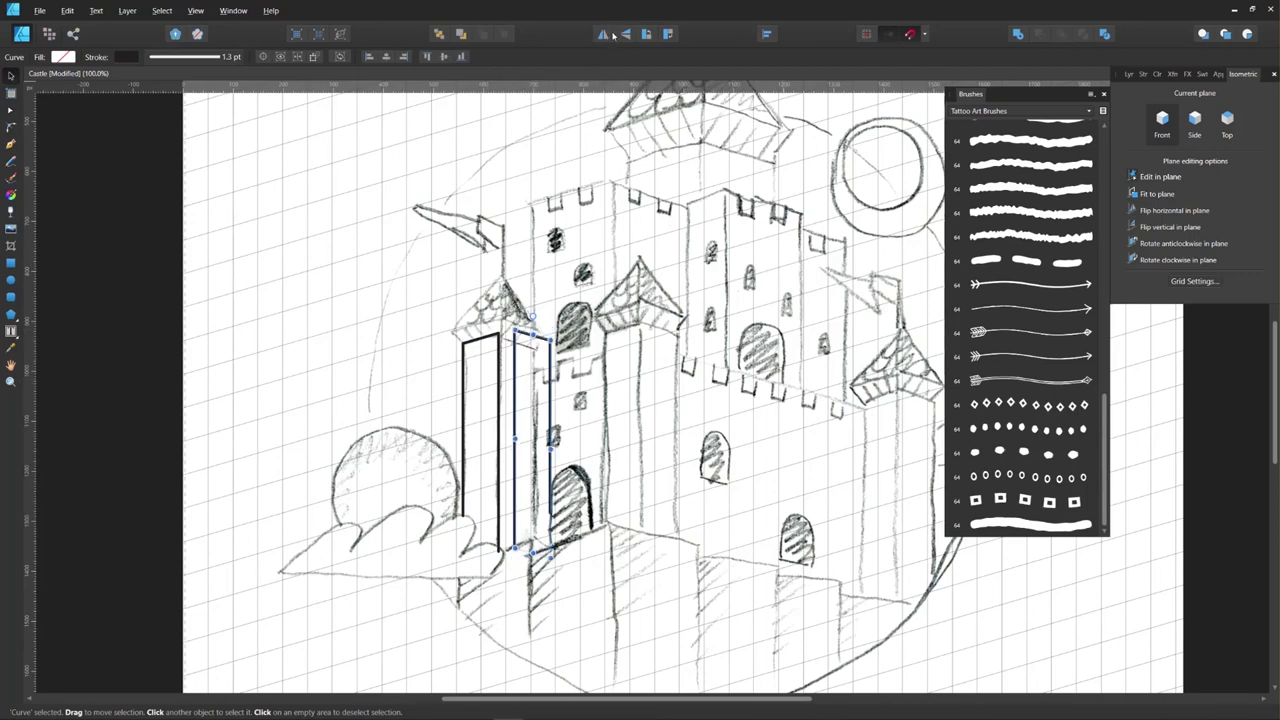
{"action": "left_click_drag", "start_coordinate": [516, 356], "coordinate": [500, 356]}
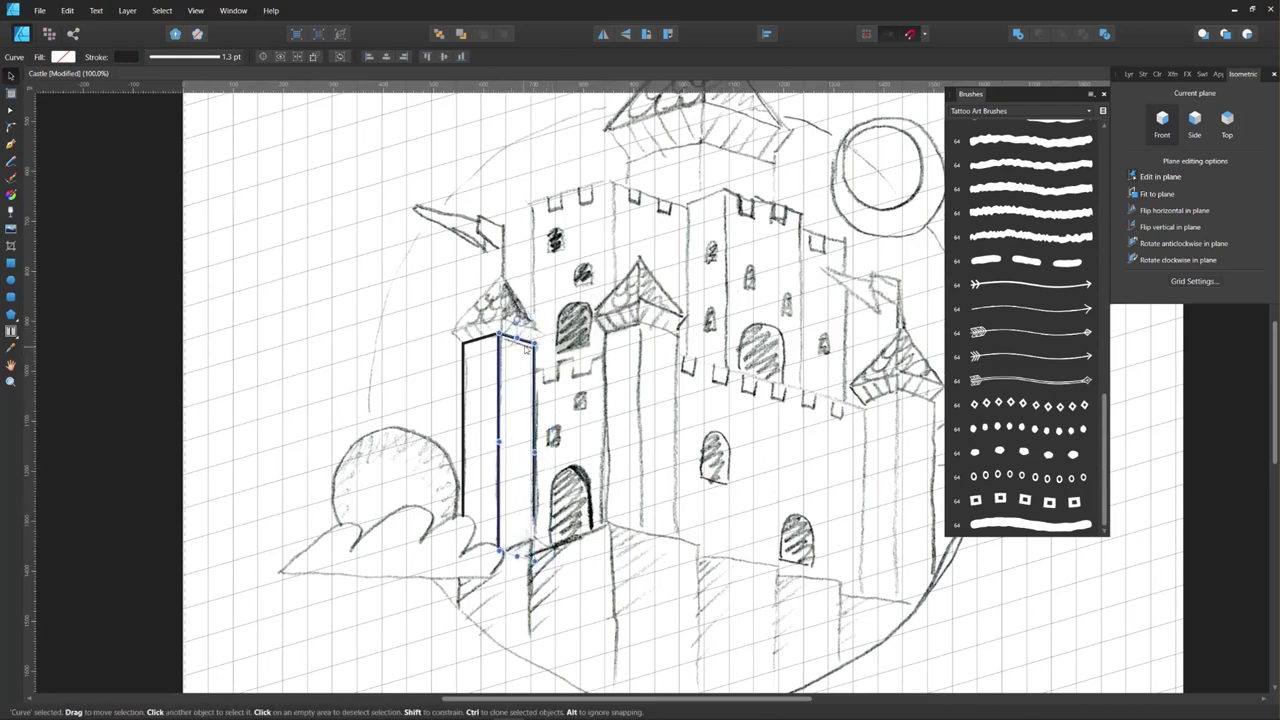
Step: Extend the outer edge of the tower's right face down to the base of the castle wall and clear the selection
{"action": "double_click", "coordinate": [538, 518]}
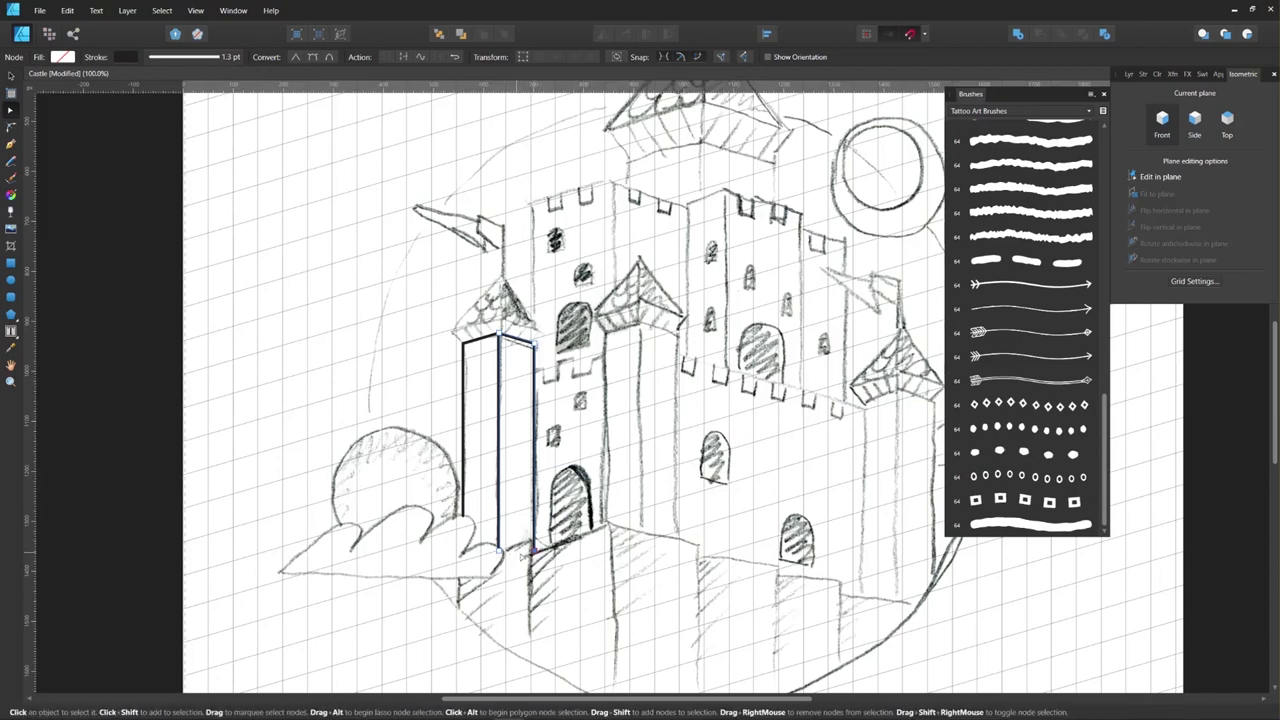
{"action": "left_click", "coordinate": [499, 551]}
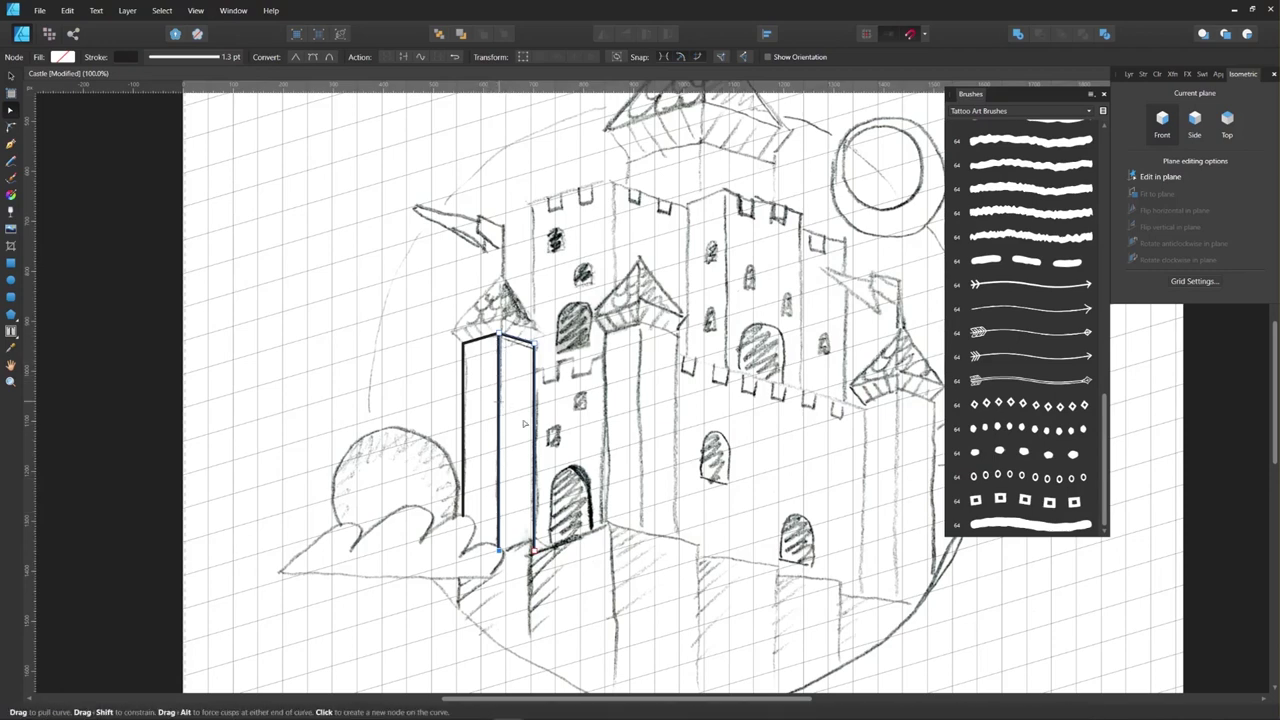
{"action": "key", "text": "v"}
{"action": "key", "text": "ctrl+d"}
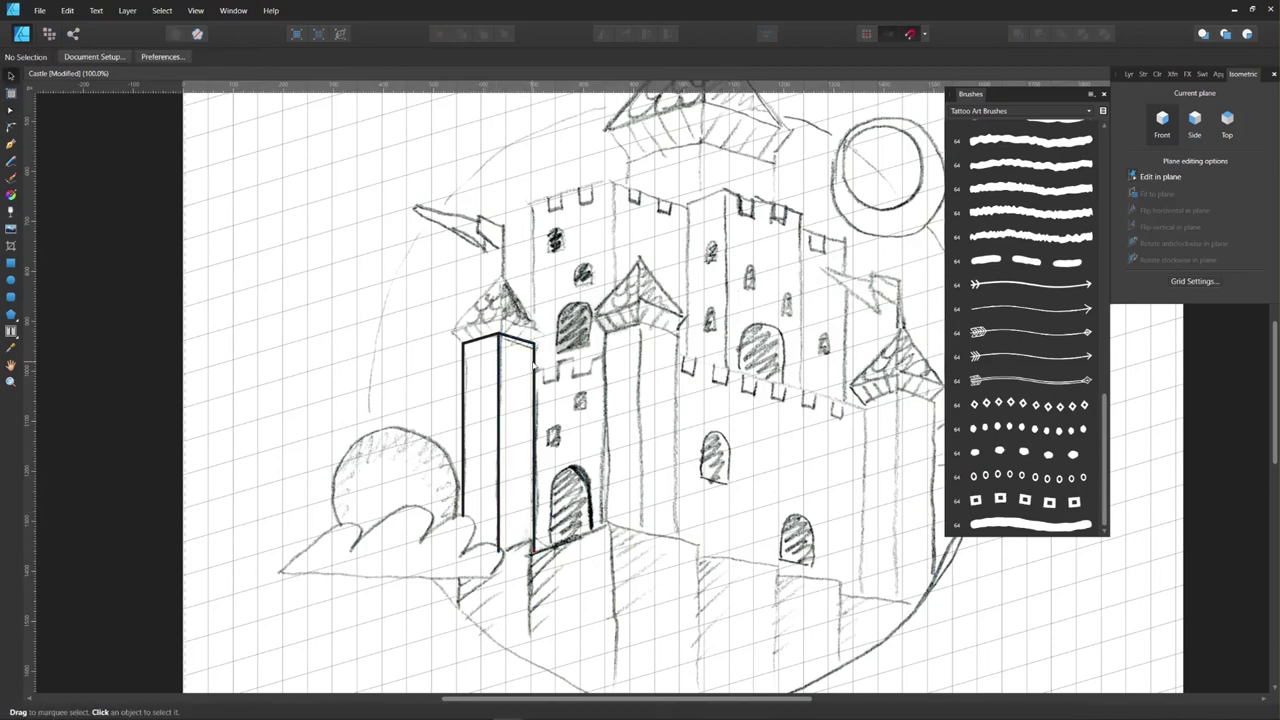
Step: Apply the Tattoo-long-closed-strokes brush to both face outlines of the leftmost tower
{"action": "left_click", "coordinate": [535, 363]}
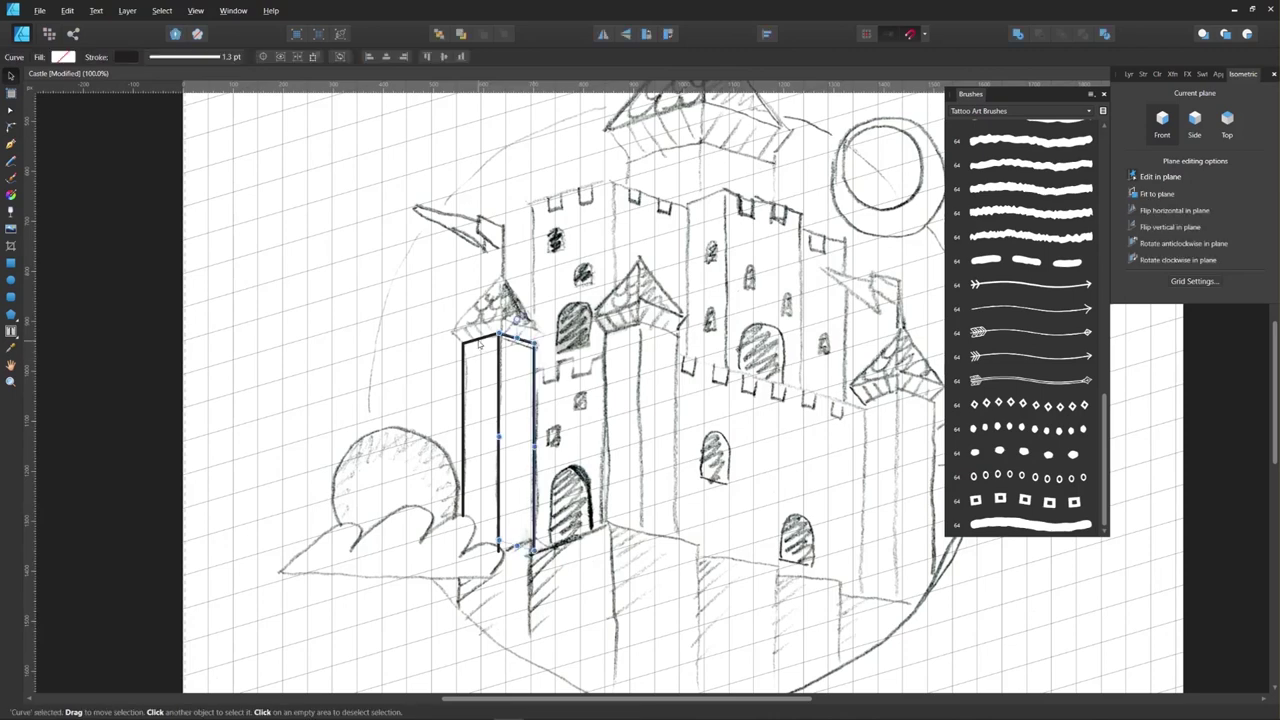
{"action": "left_click", "coordinate": [534, 361], "text": "shift"}
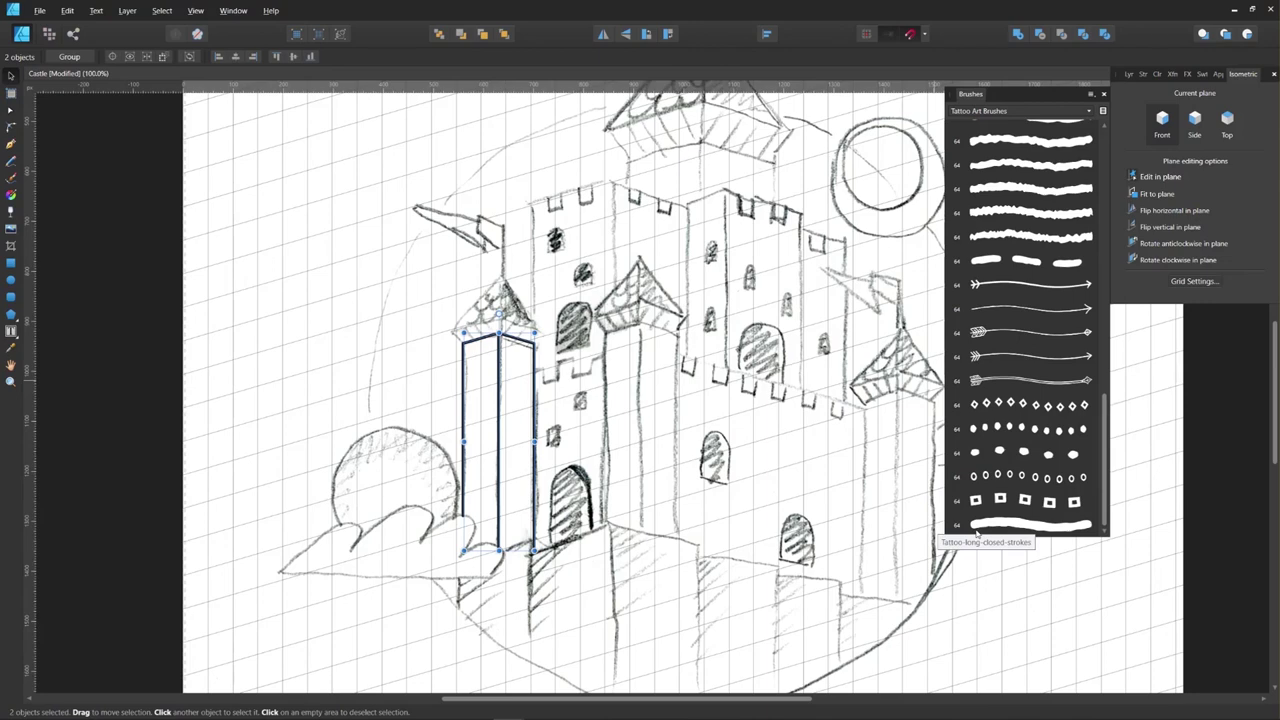
{"action": "left_click", "coordinate": [1036, 527]}
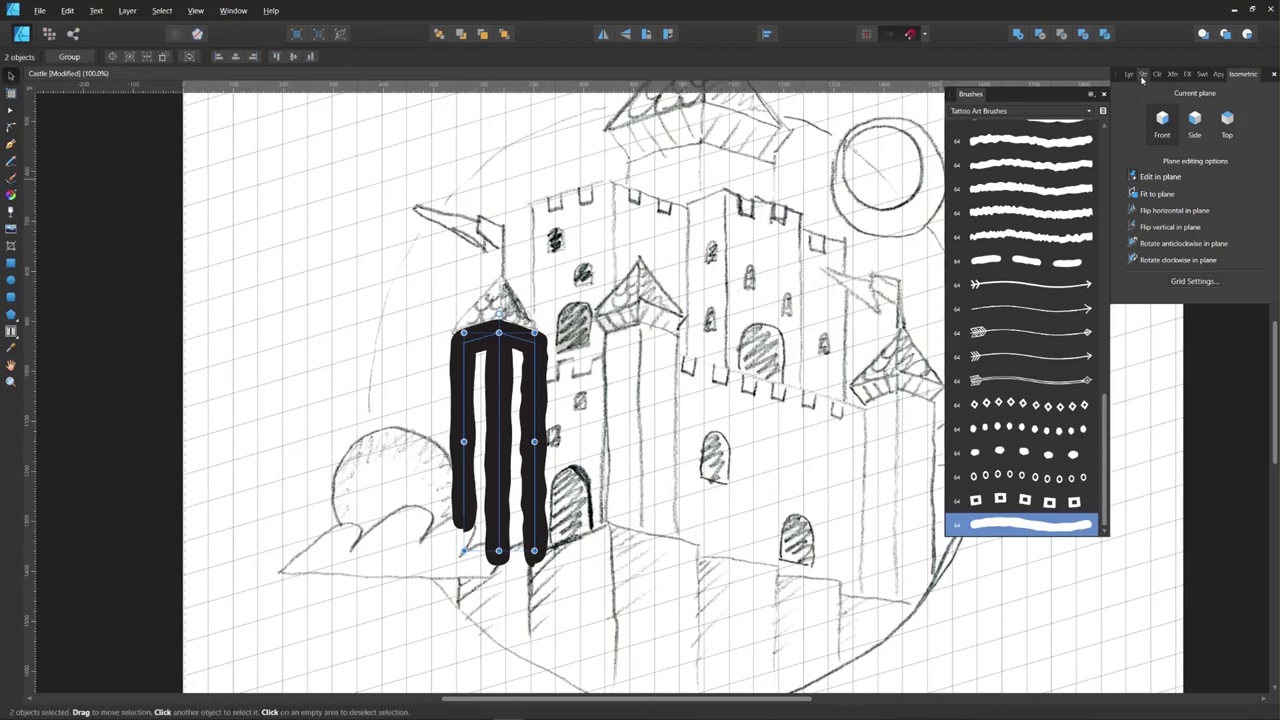
Step: Set the stroke width of both brushed tower outlines to 4 pt
{"action": "left_click", "coordinate": [1143, 74]}
{"action": "left_click_drag", "start_coordinate": [1184, 113], "coordinate": [1170, 113]}
{"action": "left_click", "coordinate": [1167, 113]}
{"action": "left_click", "coordinate": [1241, 113]}
{"action": "type", "text": "4"}
{"action": "key", "text": "Return"}
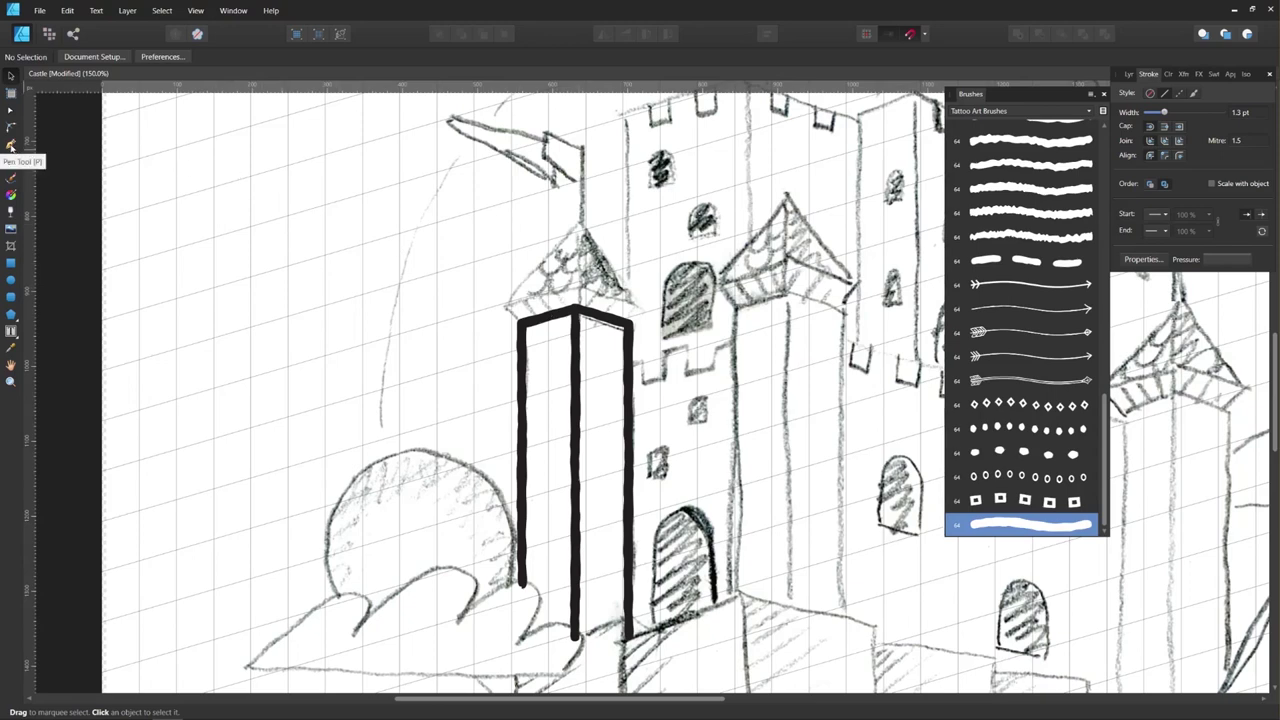
Step: Draw a vertical centre line with the Pen tool from the leftmost tower's top middle corner up to the roof apex
{"action": "left_click", "coordinate": [11, 146]}
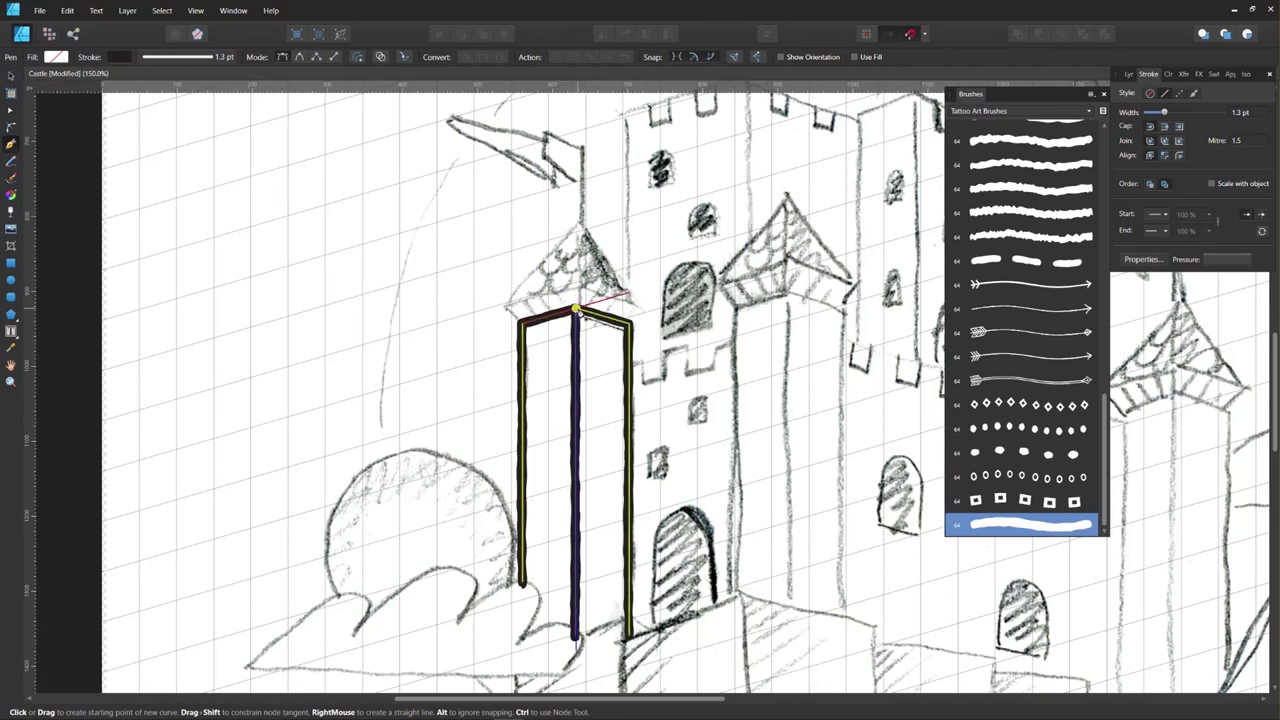
{"action": "left_click", "coordinate": [576, 311]}
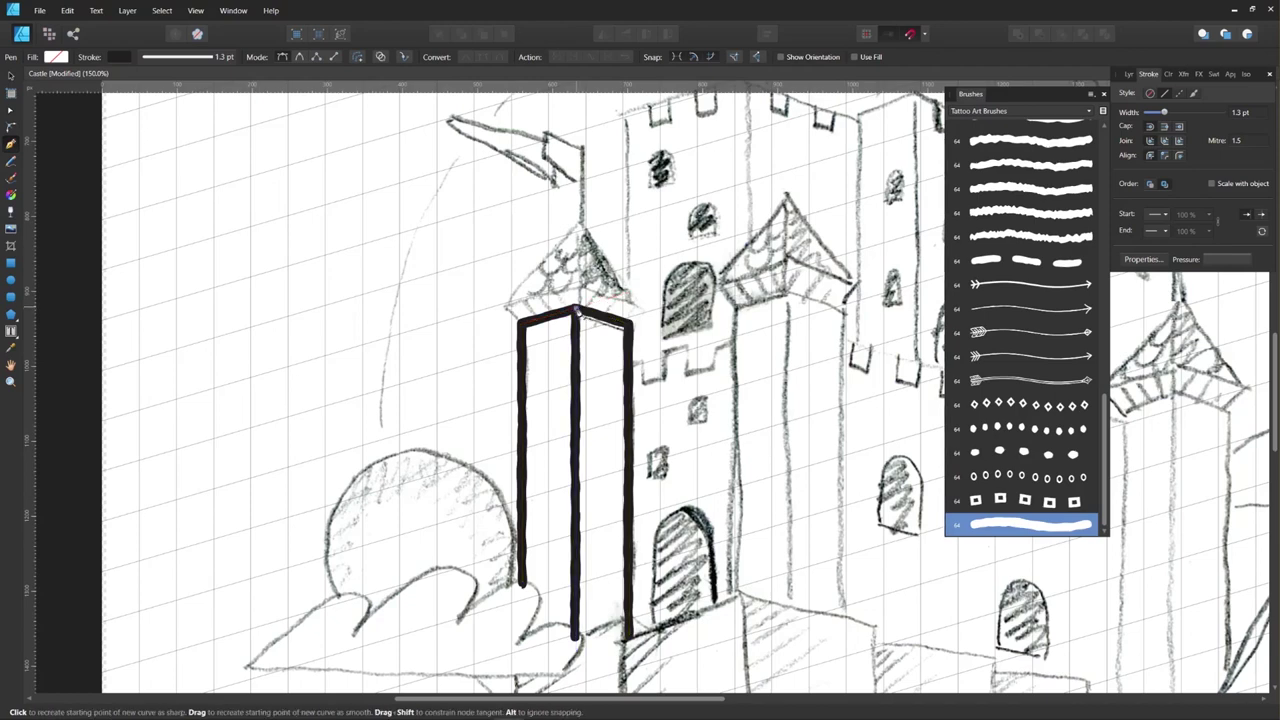
{"action": "left_click", "coordinate": [576, 226]}
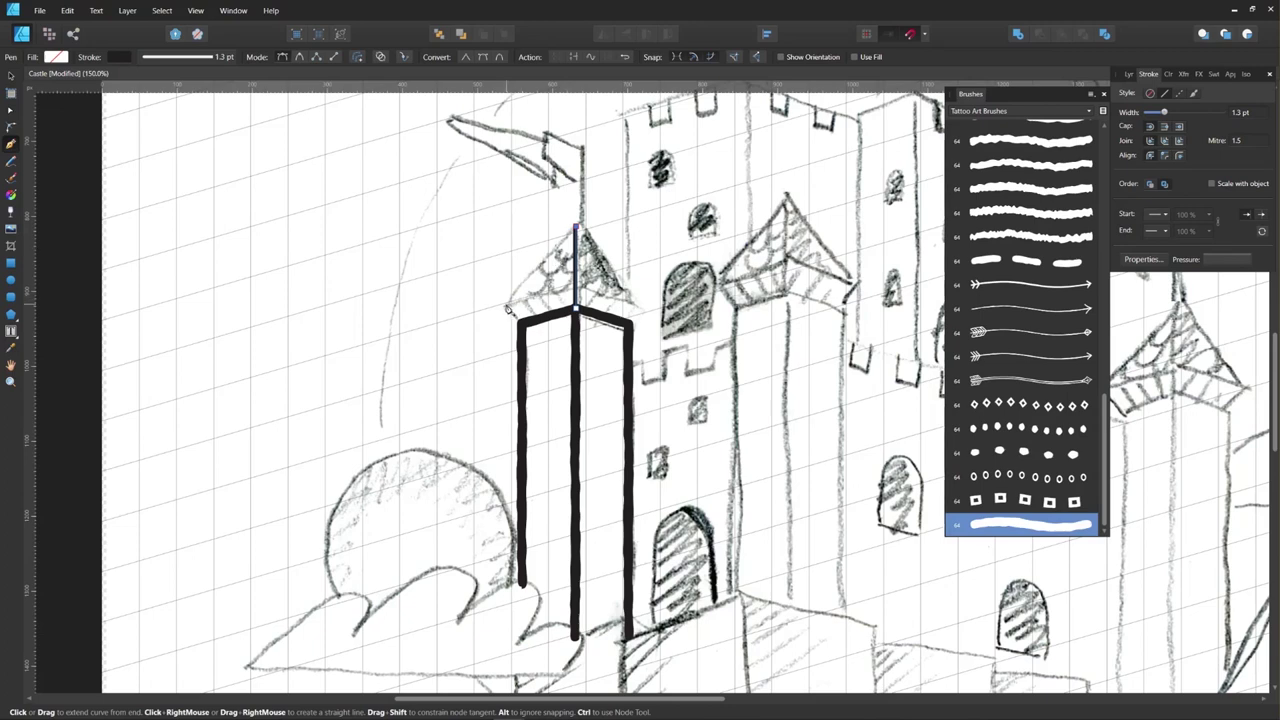
{"action": "key", "text": "a"}
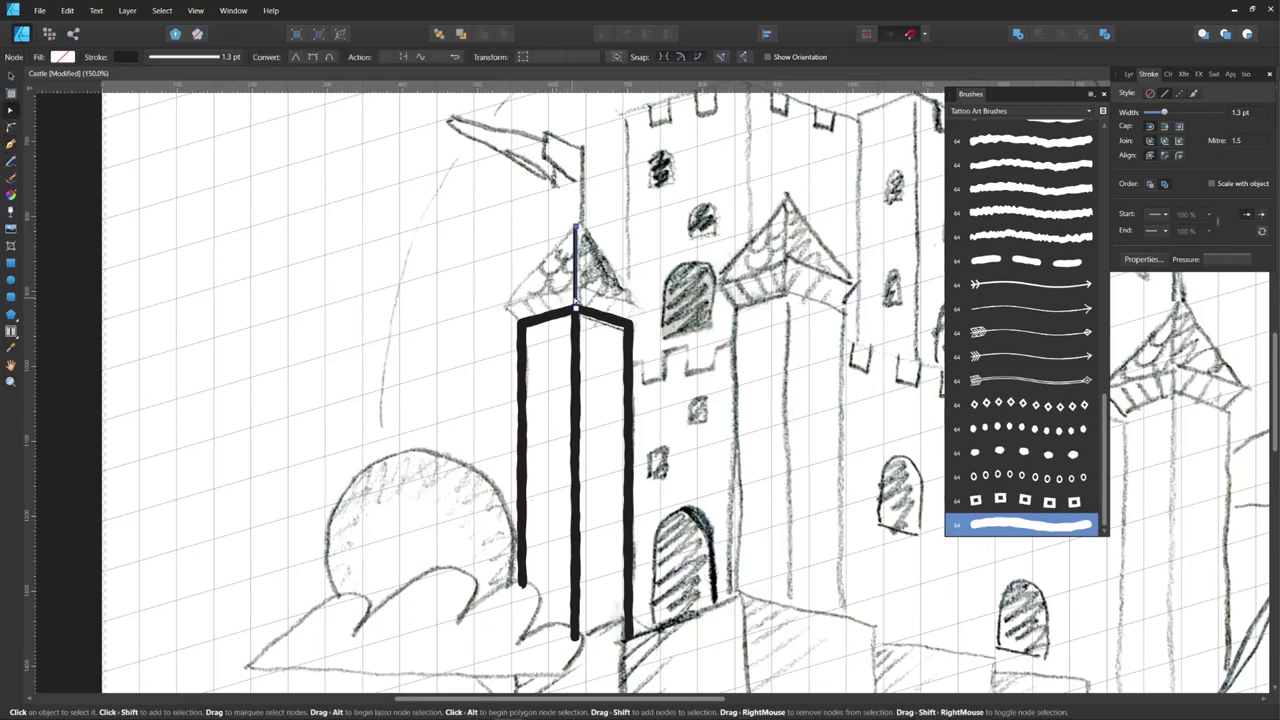
{"action": "key", "text": "p"}
{"action": "key", "text": "Escape"}
Step: Draw the left eave outline from the tower's outer top corner out to the eave tip and back to the roof's centre line
{"action": "left_click", "coordinate": [502, 309]}
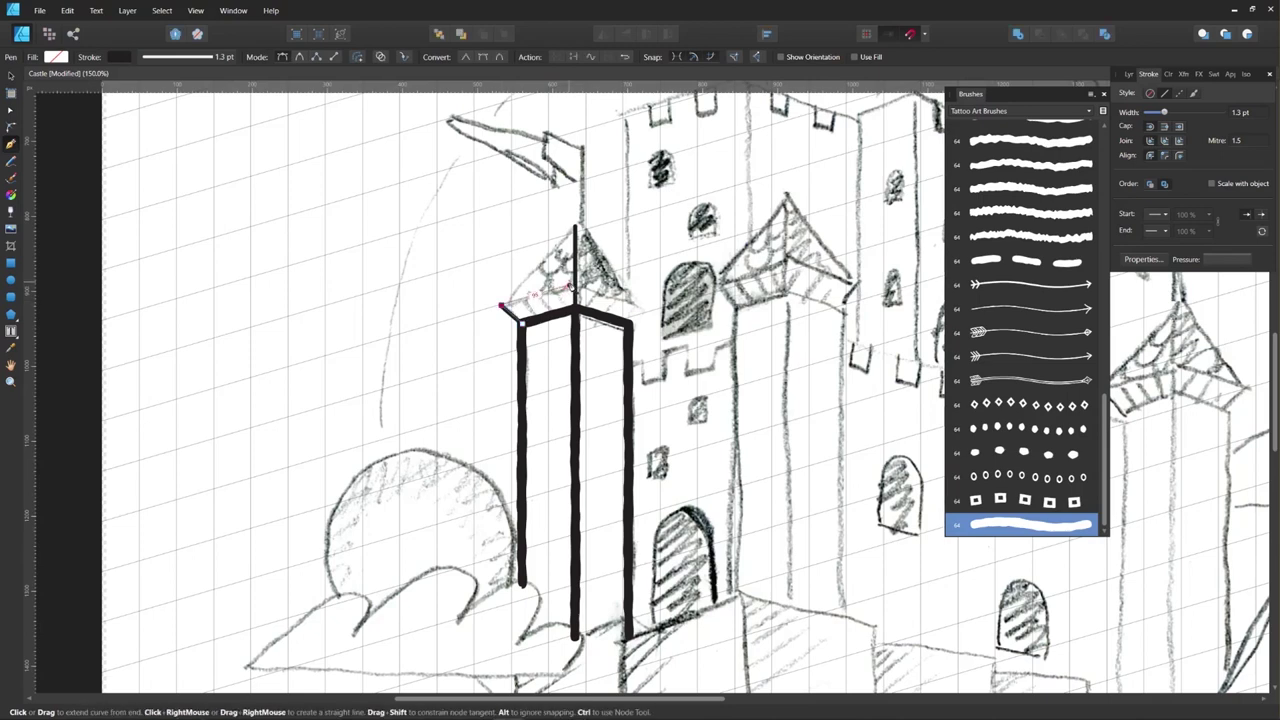
{"action": "left_click", "coordinate": [575, 285]}
{"action": "key", "text": "Escape"}
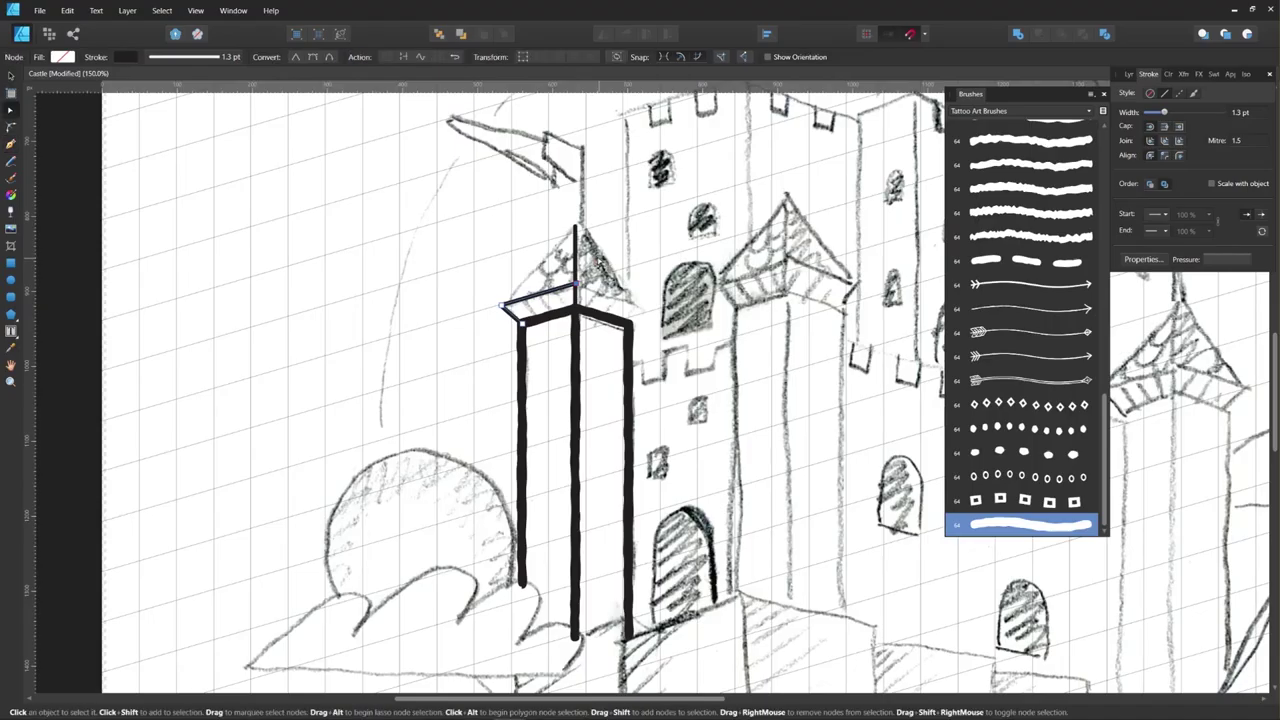
{"action": "key", "text": "Escape"}
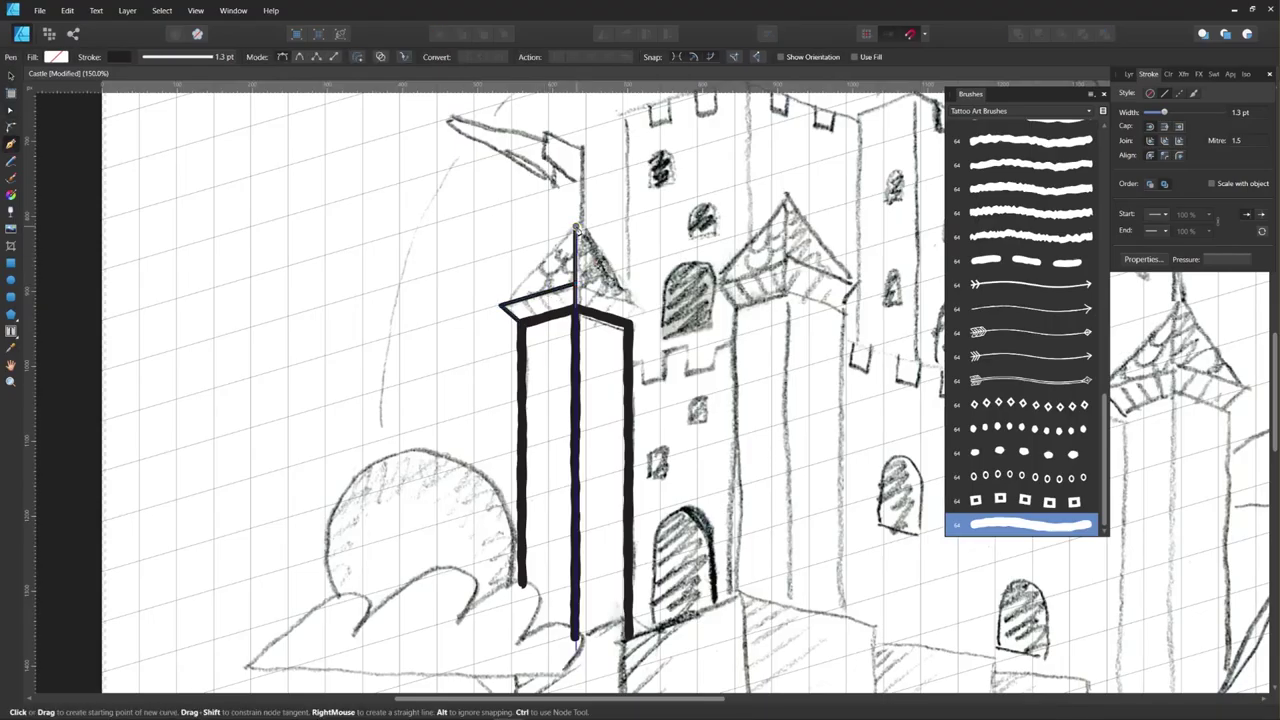
Step: Draw the left sloping roof edge from the eave tip up to the roof apex
{"action": "left_click", "coordinate": [503, 305]}
{"action": "left_click", "coordinate": [575, 228]}
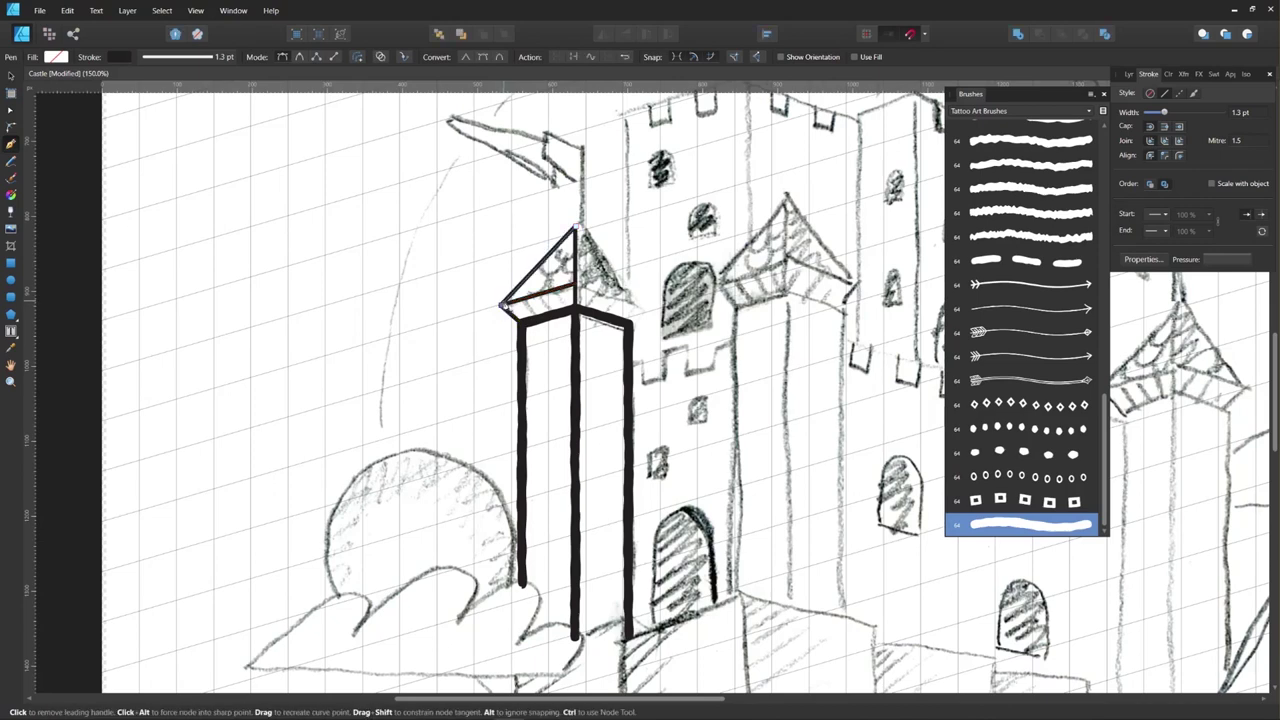
{"action": "key", "text": "a"}
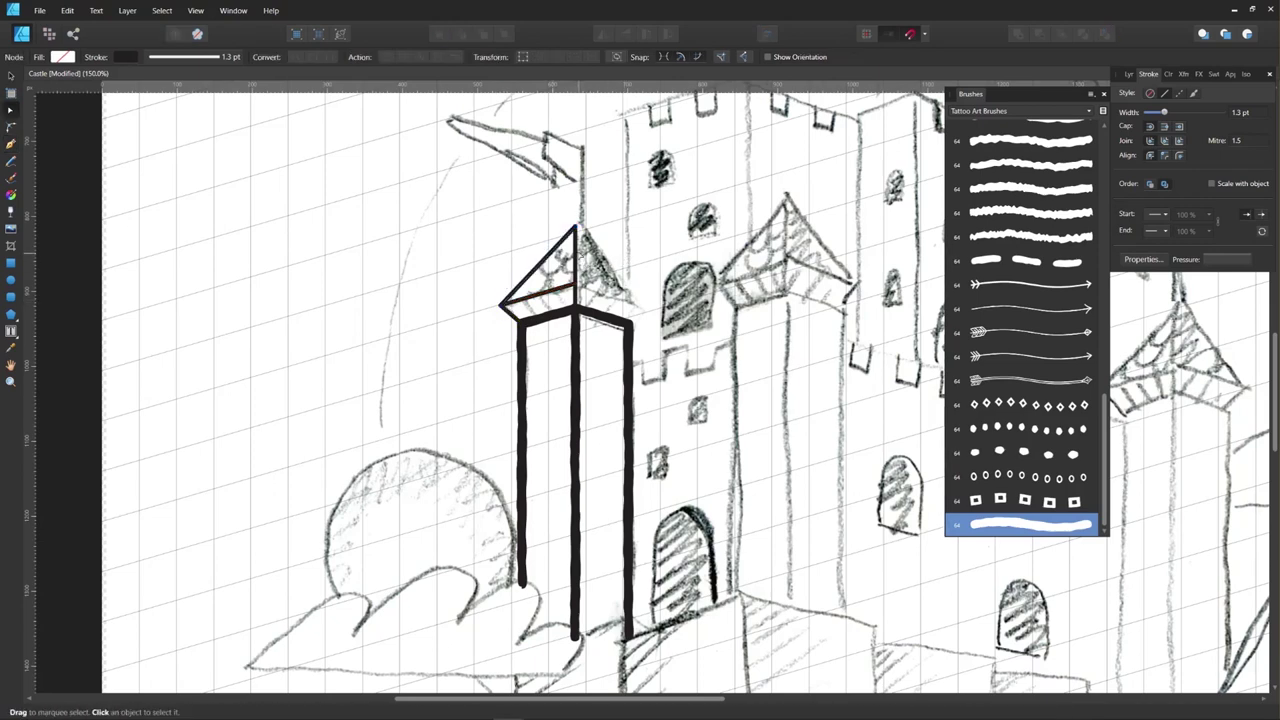
Step: Duplicate the left eave outline and sloping edge, flip the copy horizontally and align it as the right half of the roof
{"action": "left_click", "coordinate": [540, 290]}
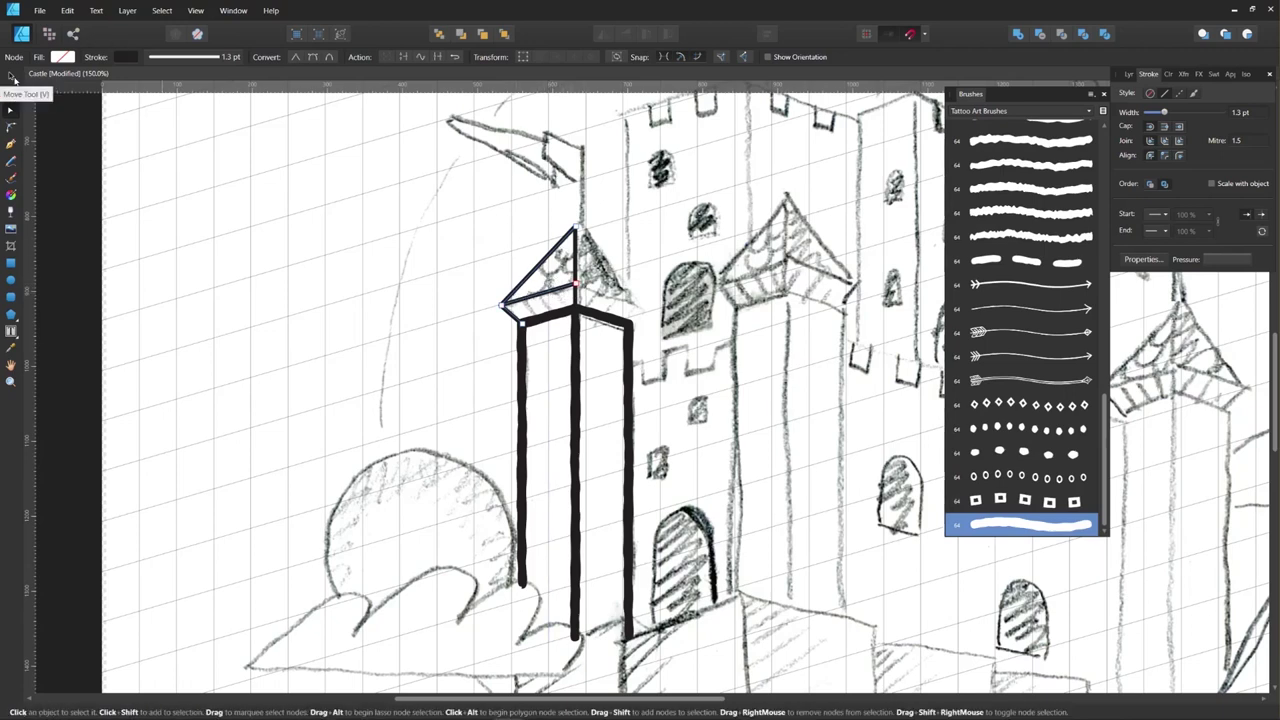
{"action": "left_click", "coordinate": [12, 77]}
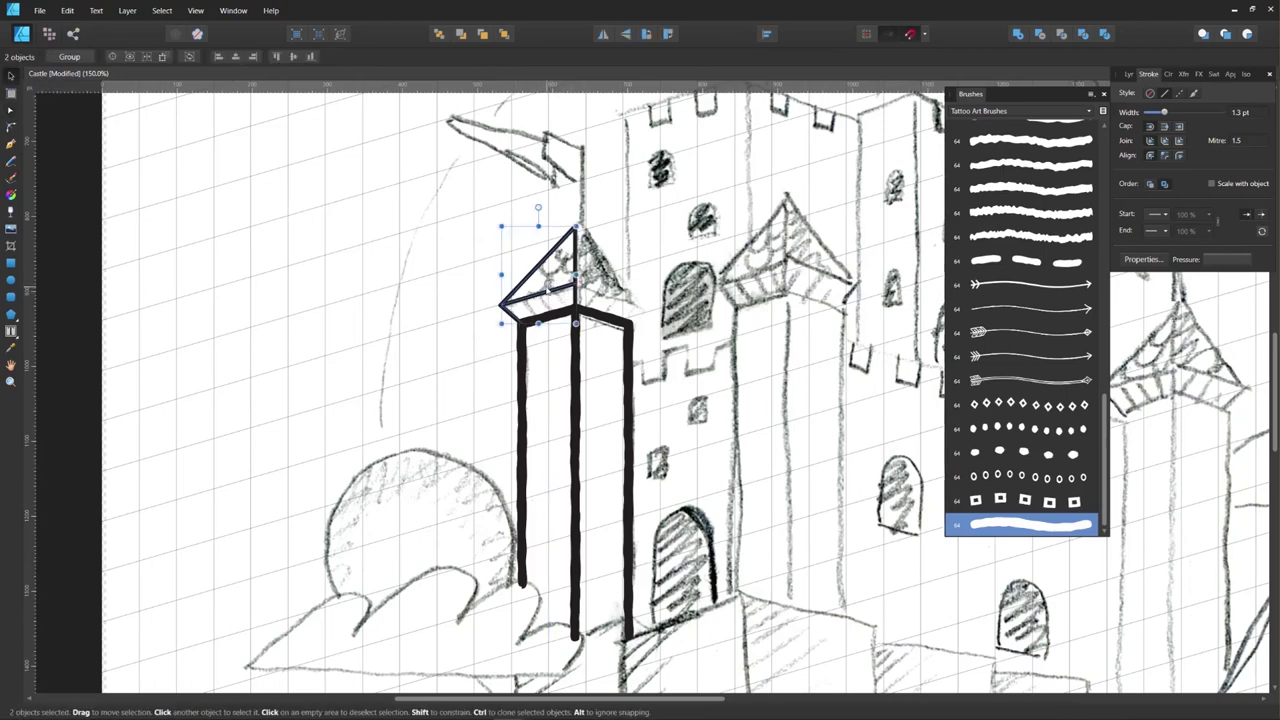
{"action": "left_click_drag", "start_coordinate": [536, 273], "coordinate": [652, 276]}
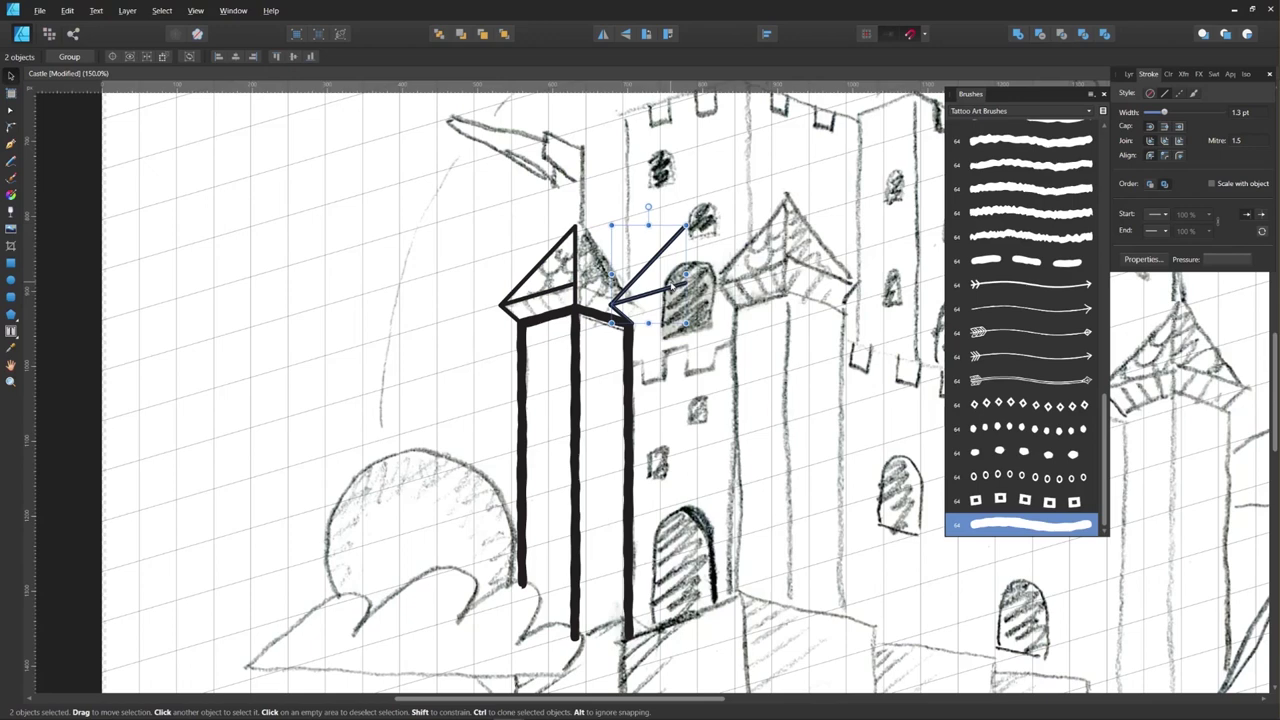
{"action": "left_click", "coordinate": [602, 35]}
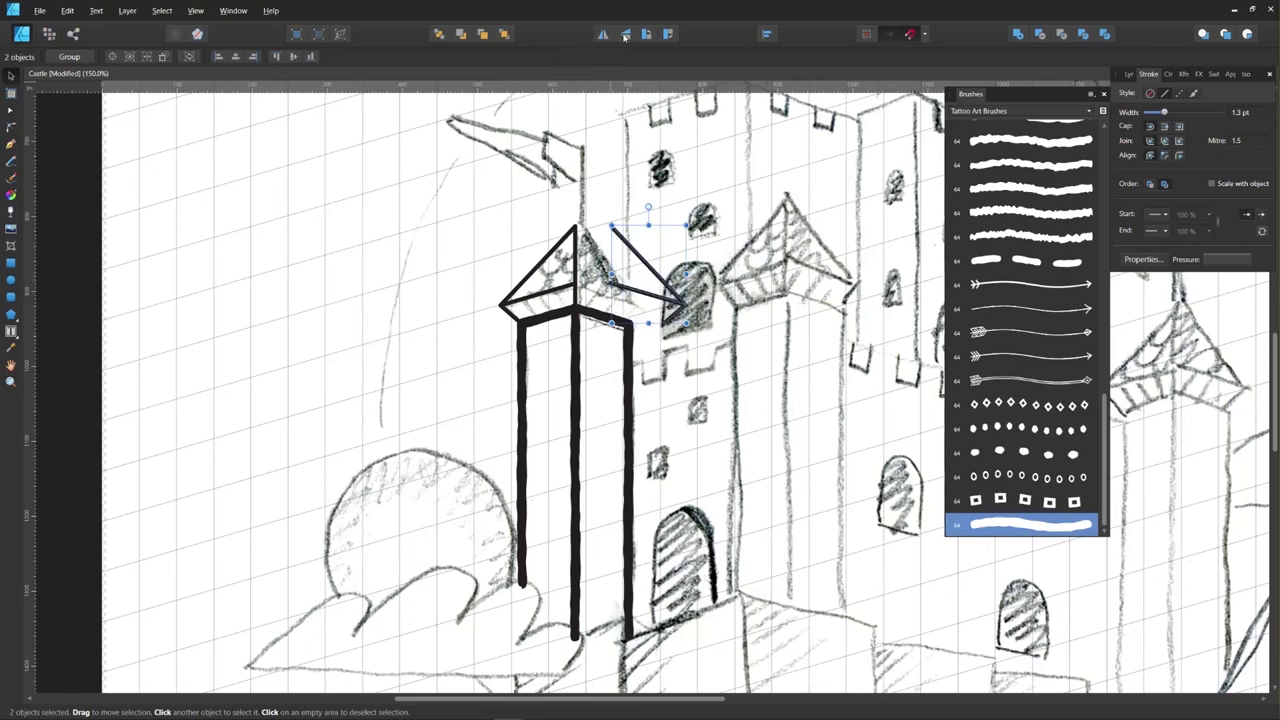
{"action": "left_click_drag", "start_coordinate": [670, 266], "coordinate": [614, 265]}
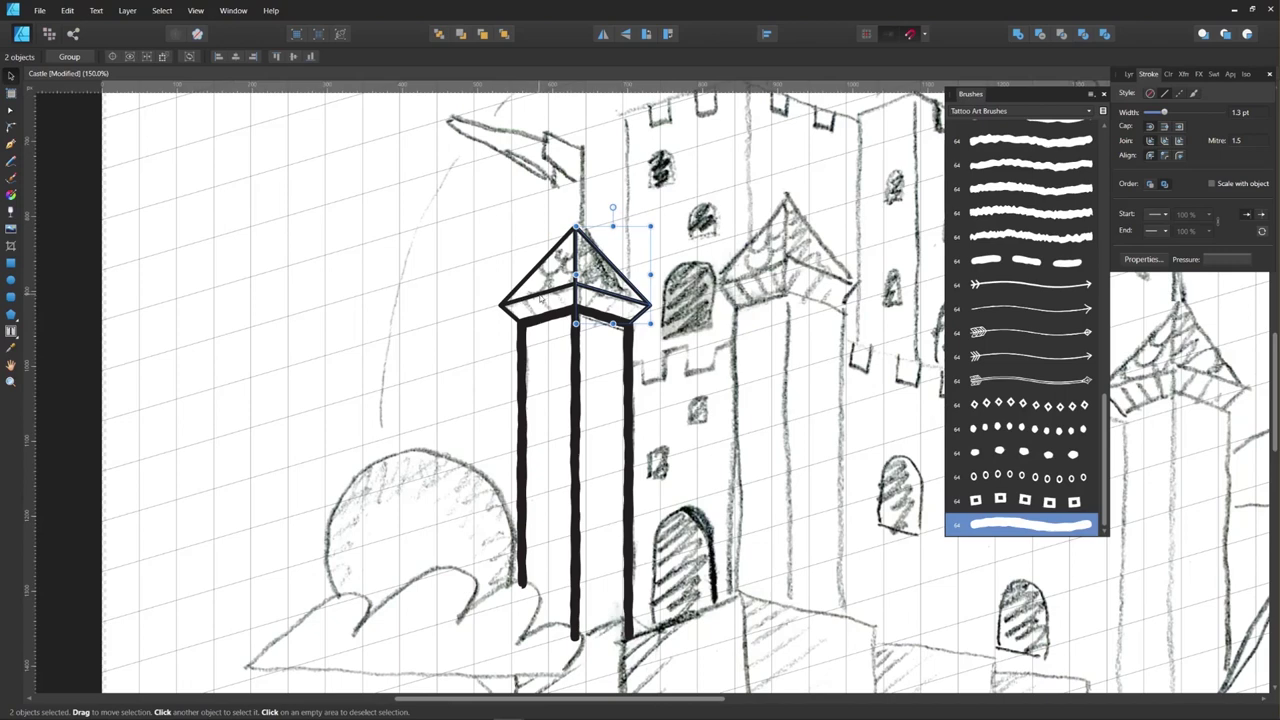
Step: Apply the Tattoo-long-closed-strokes brush to all five roof lines and set their stroke width to 4 pt
{"action": "left_click", "coordinate": [541, 280], "text": "shift"}
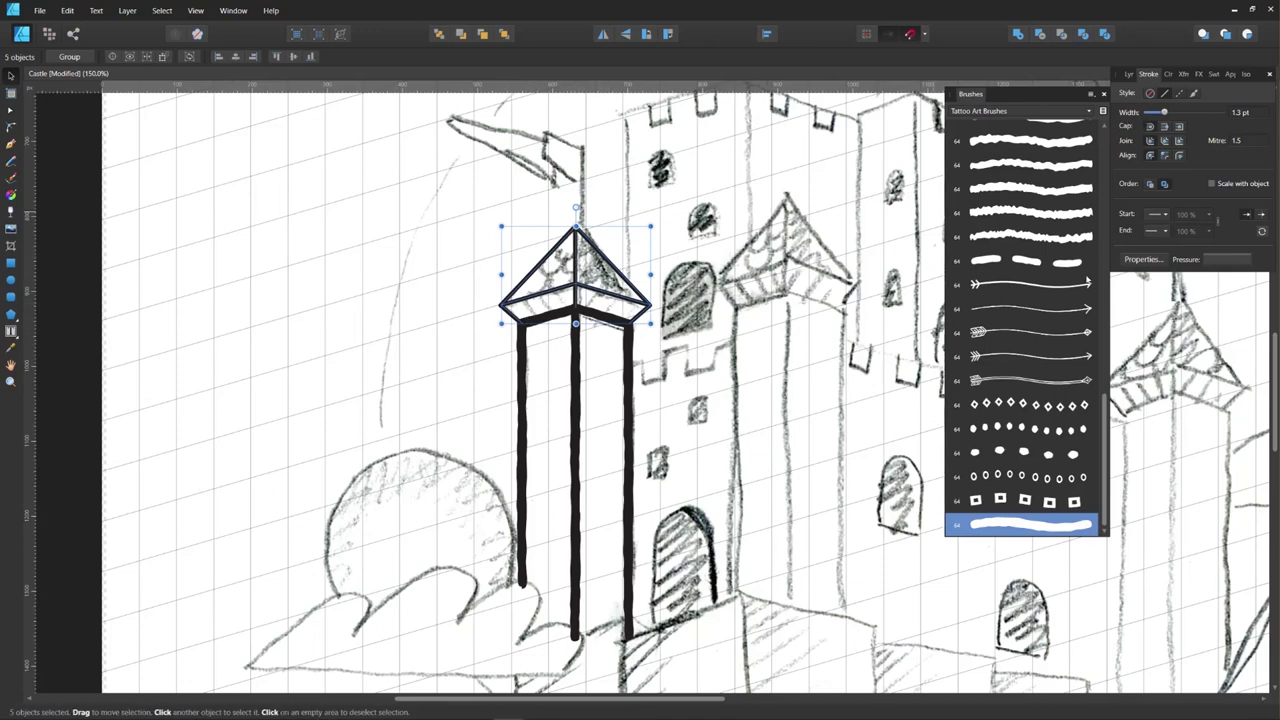
{"action": "left_click", "coordinate": [1000, 527]}
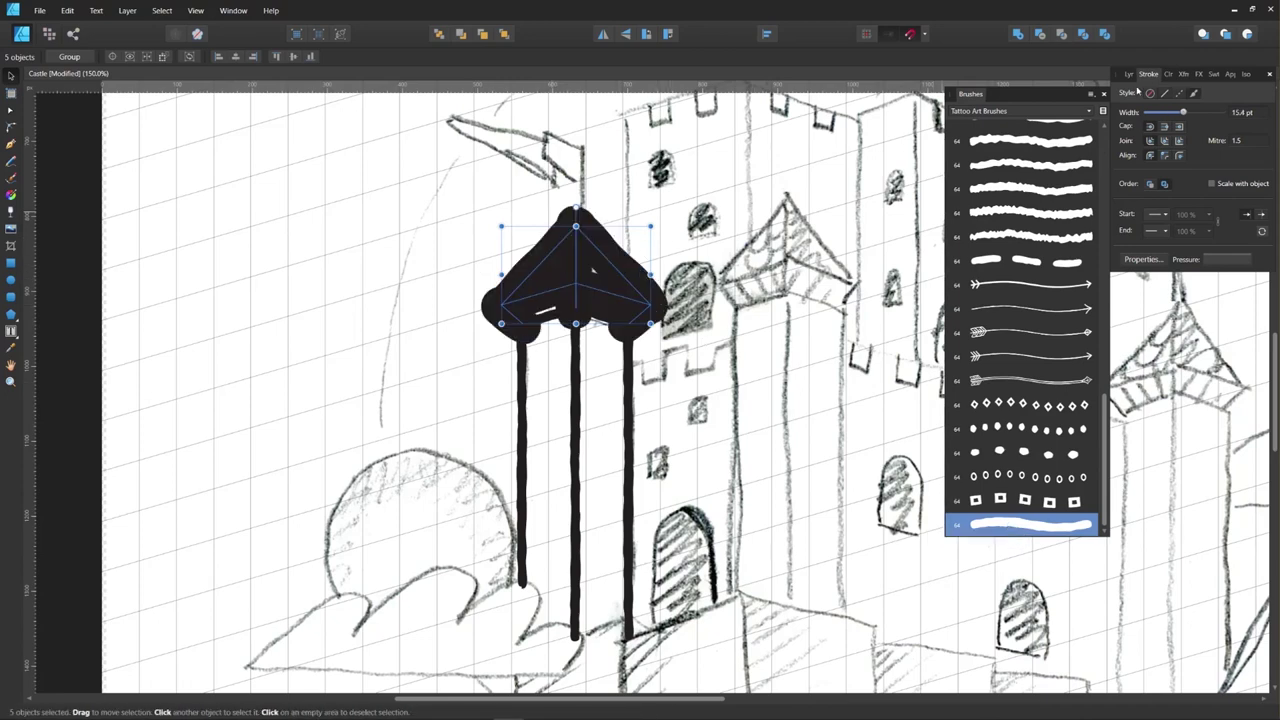
{"action": "left_click", "coordinate": [1258, 113]}
{"action": "type", "text": "4"}
{"action": "key", "text": "Return"}
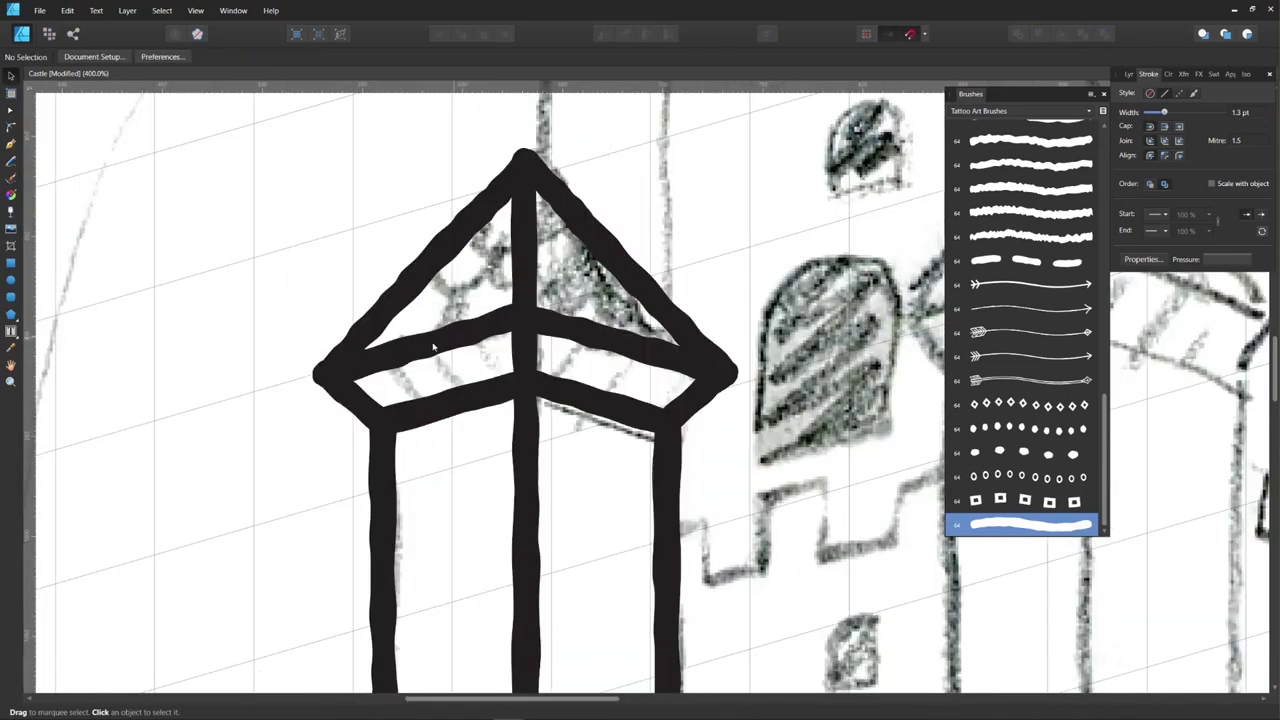
Step: Duplicate the left eave outline inside the eave band and delete the copy's inner end node to leave a short diagonal
{"action": "left_click", "coordinate": [366, 400]}
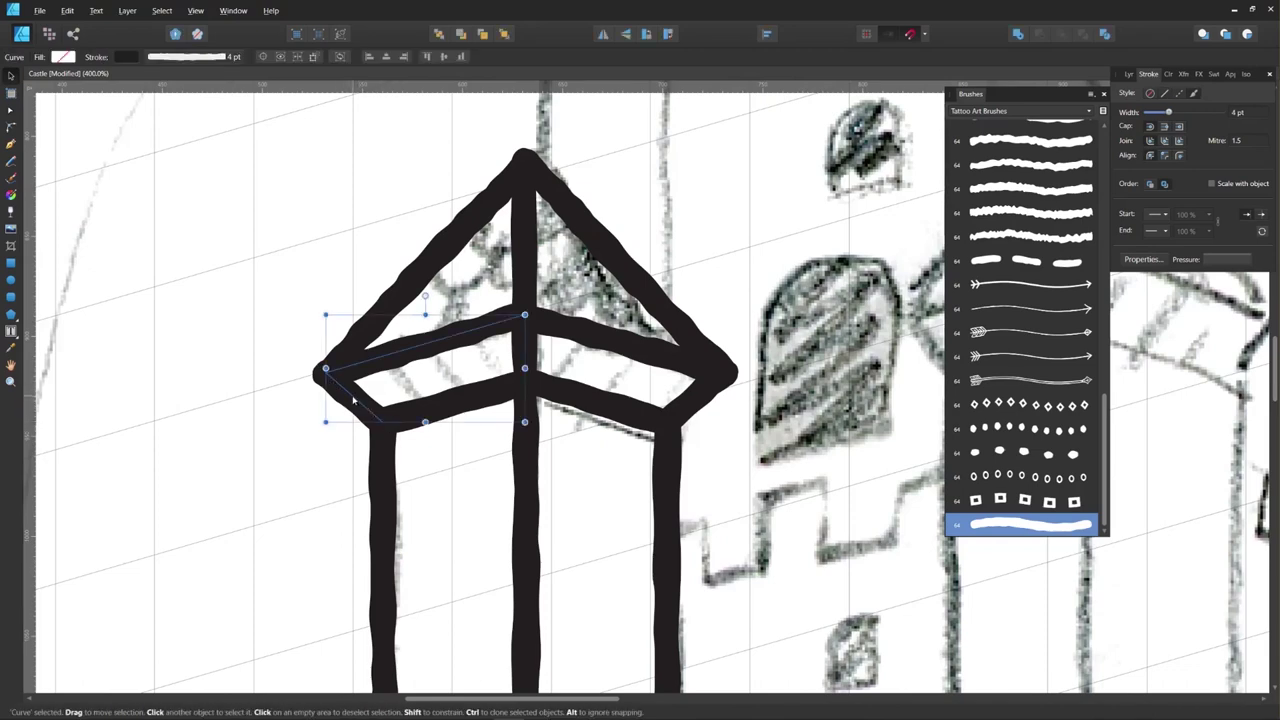
{"action": "left_click_drag", "start_coordinate": [361, 398], "coordinate": [432, 385]}
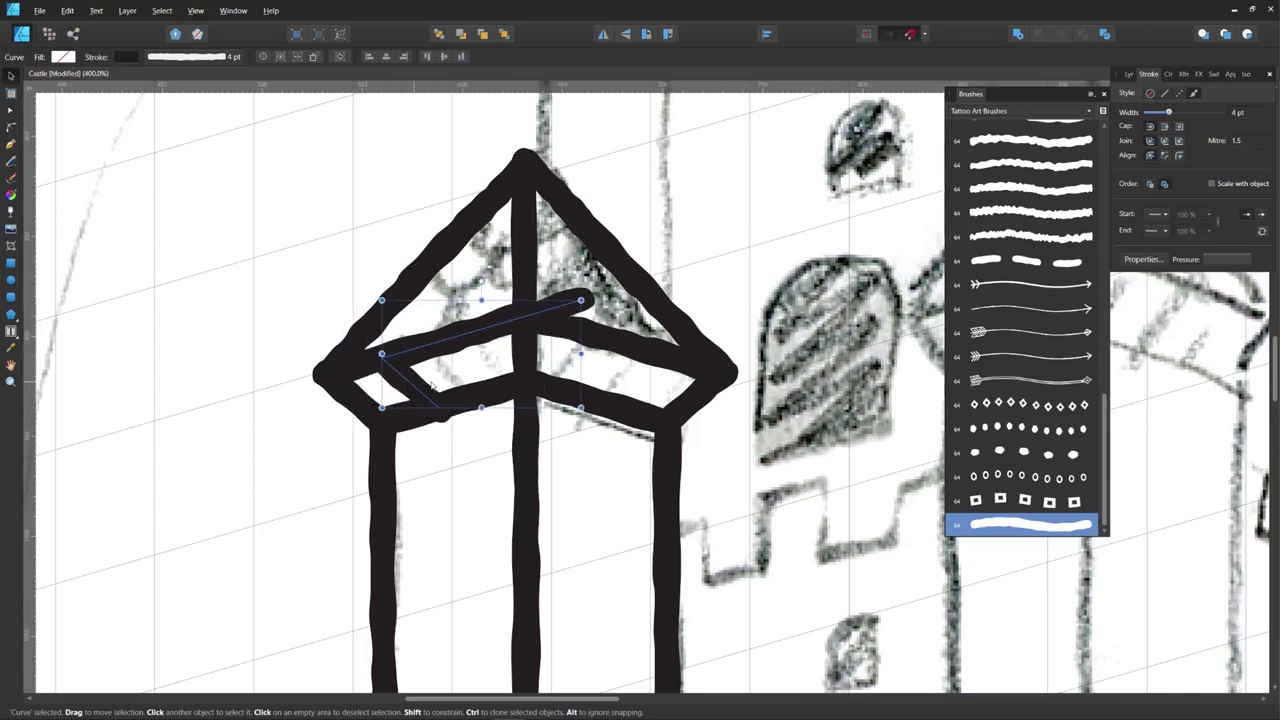
{"action": "left_click", "coordinate": [11, 110]}
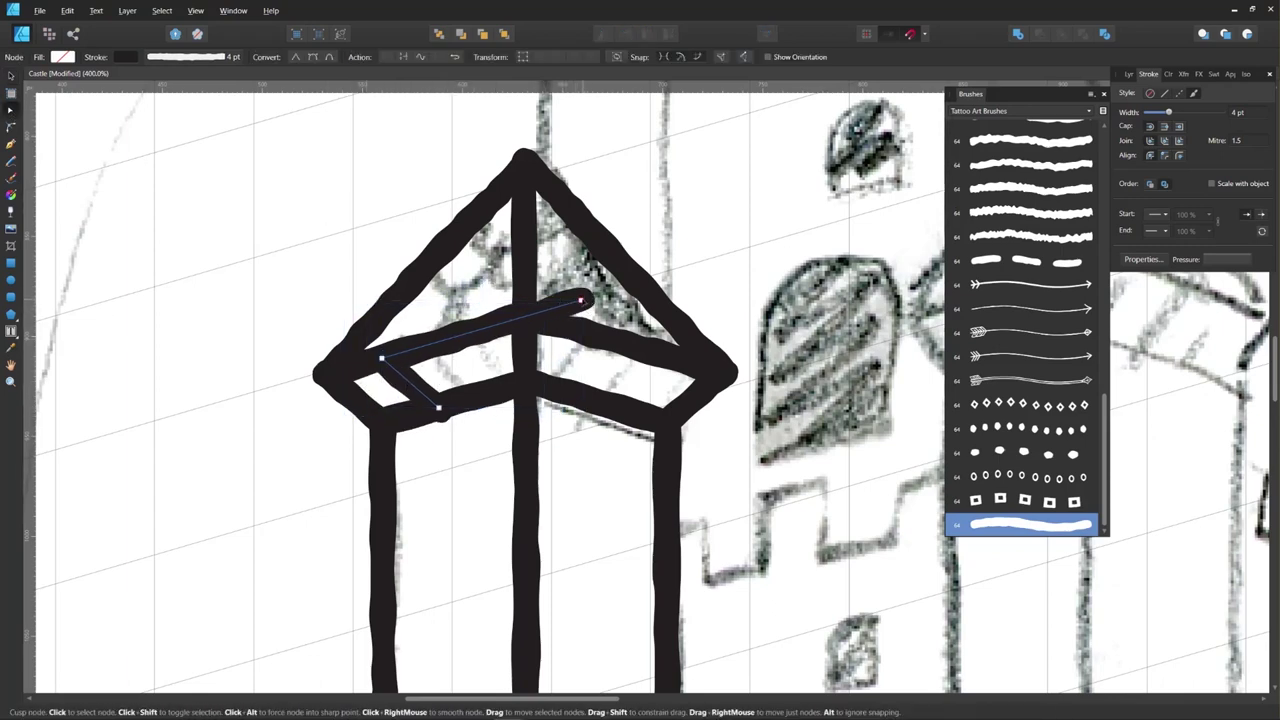
{"action": "left_click", "coordinate": [580, 300]}
{"action": "key", "text": "Delete"}
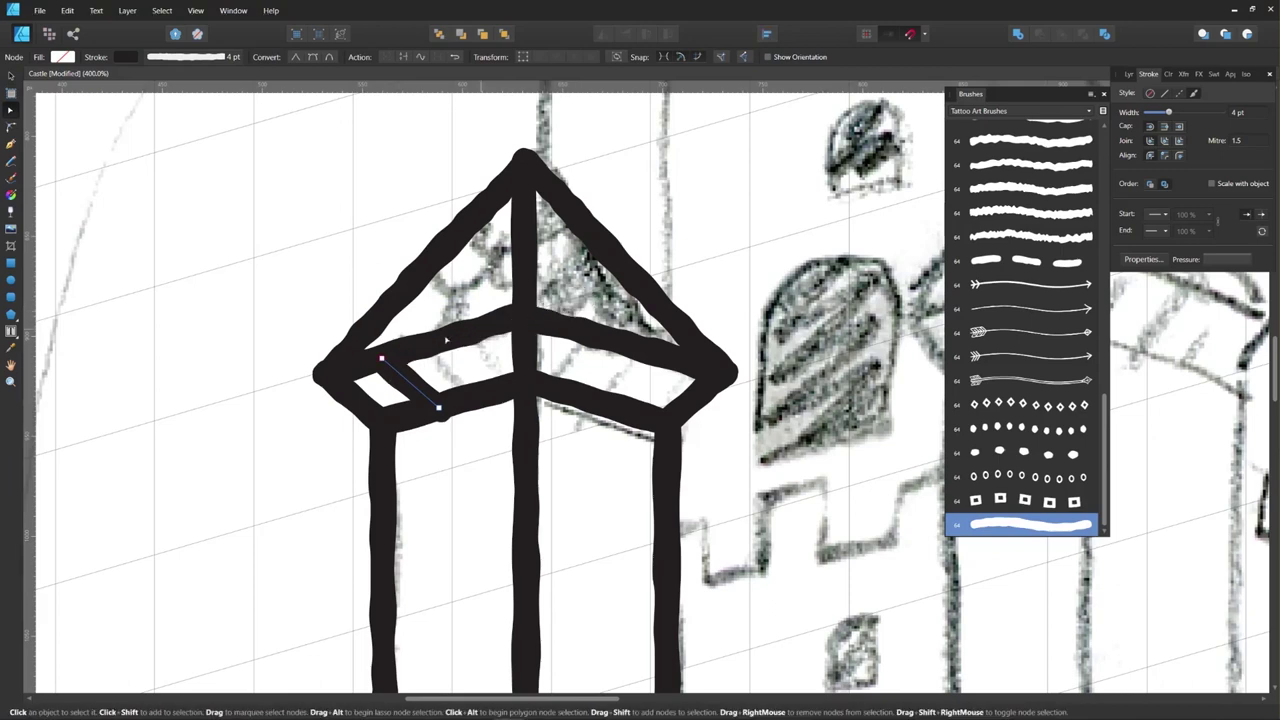
{"action": "key", "text": "v"}
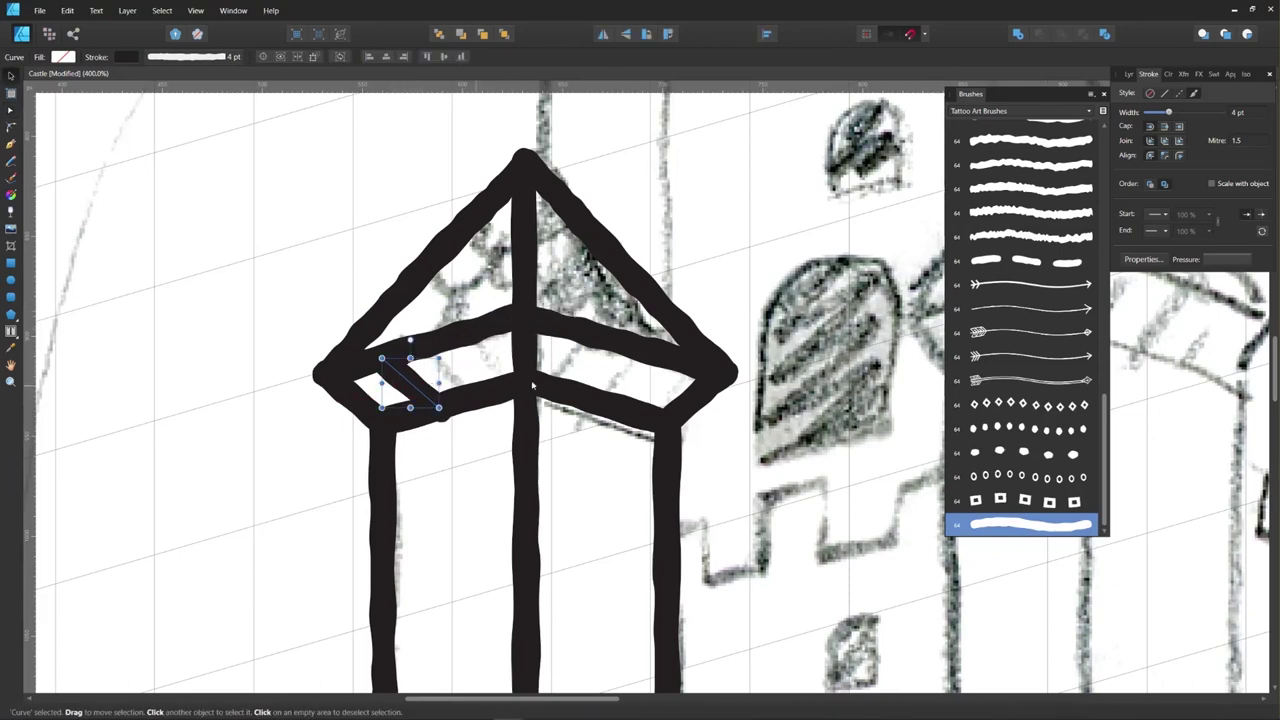
Step: Set the short diagonal's stroke width to 1.5 pt and repeat it as four evenly spaced strokes across the left eave band
{"action": "left_click", "coordinate": [1249, 112]}
{"action": "key", "text": "Return"}
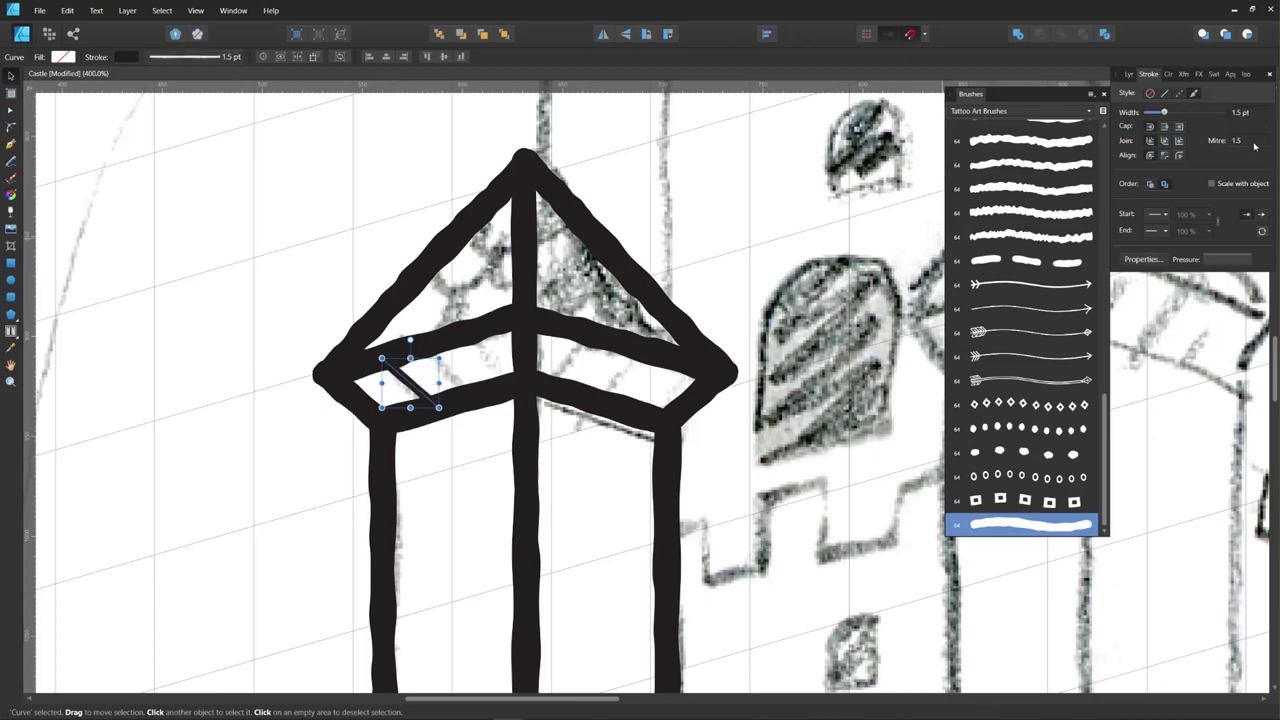
{"action": "left_click_drag", "start_coordinate": [410, 383], "coordinate": [397, 388]}
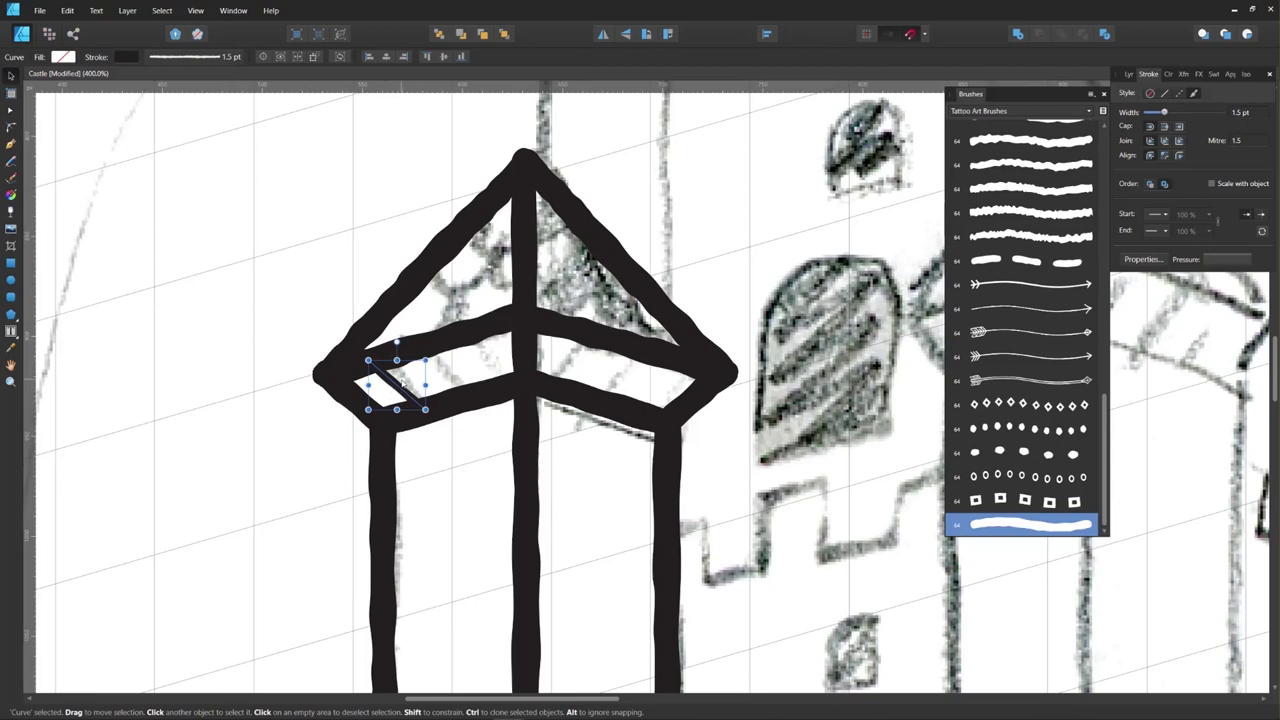
{"action": "left_click_drag", "start_coordinate": [397, 388], "coordinate": [502, 365]}
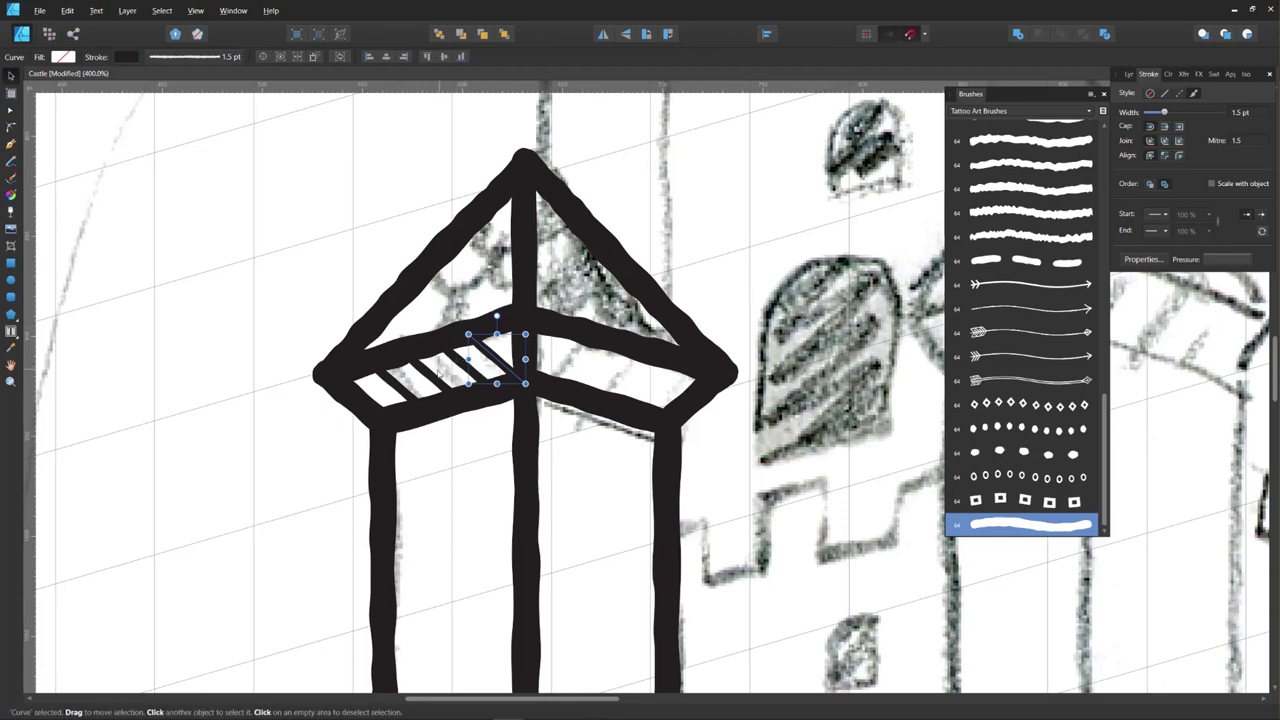
Step: Group the four diagonal strokes and nudge the group to centre it within the left eave band
{"action": "left_click", "coordinate": [396, 389], "text": "shift"}
{"action": "left_click", "coordinate": [431, 380], "text": "shift"}
{"action": "left_click", "coordinate": [466, 371], "text": "shift"}
{"action": "key", "text": "ctrl+g"}
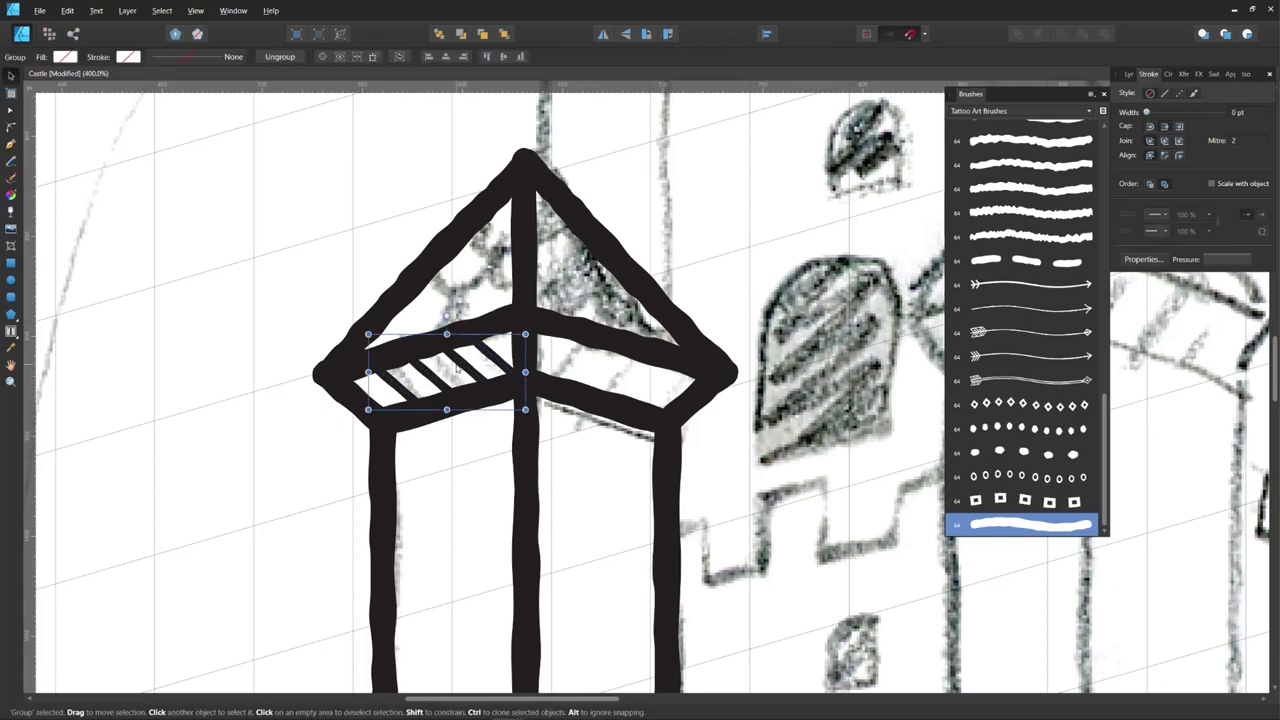
{"action": "left_click_drag", "start_coordinate": [467, 370], "coordinate": [462, 375]}
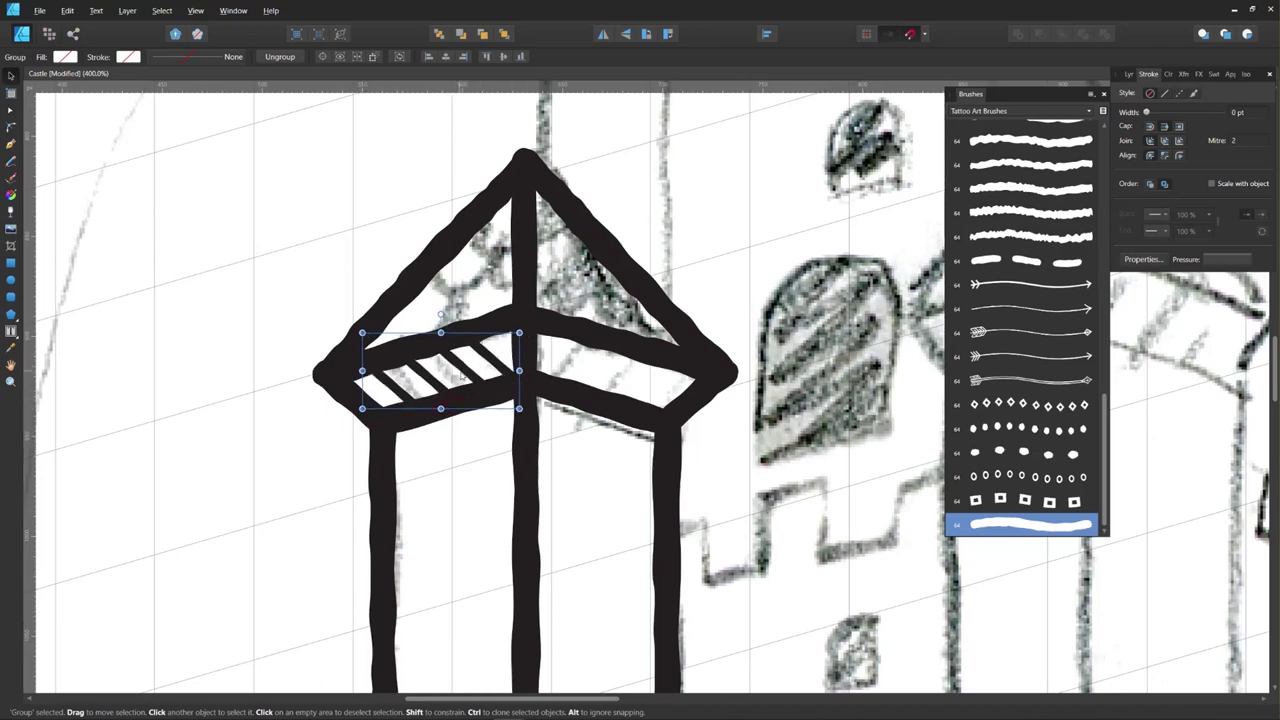
Step: Duplicate the stroke group onto the right eave band, flip it vertically, align it within the band and clear the selection
{"action": "key", "text": "a"}
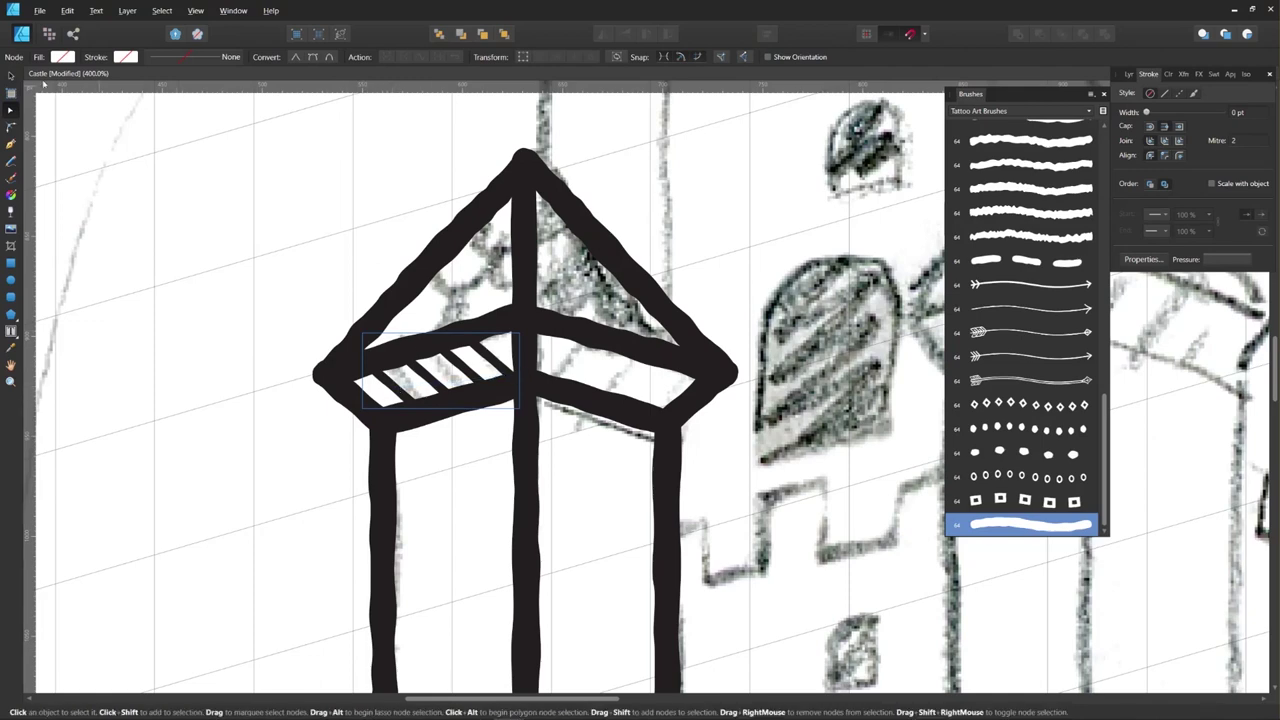
{"action": "key", "text": "v"}
{"action": "left_click_drag", "start_coordinate": [397, 395], "coordinate": [594, 398]}
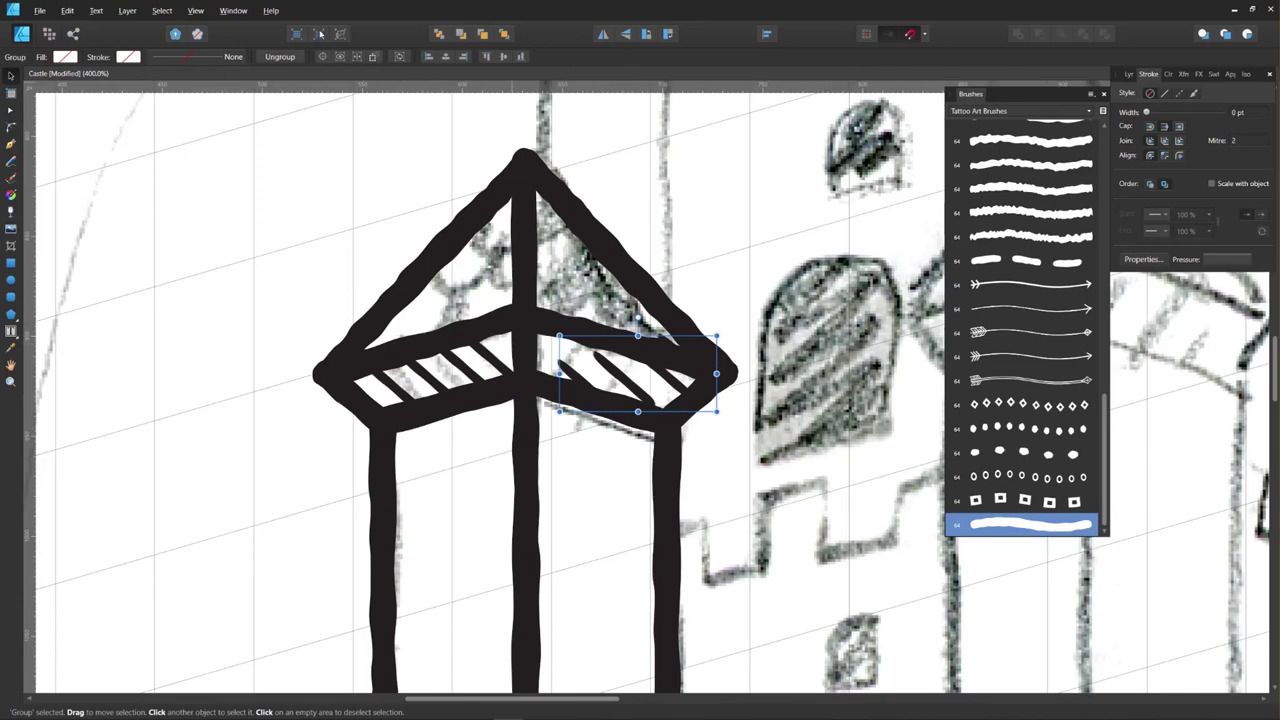
{"action": "left_click", "coordinate": [626, 35]}
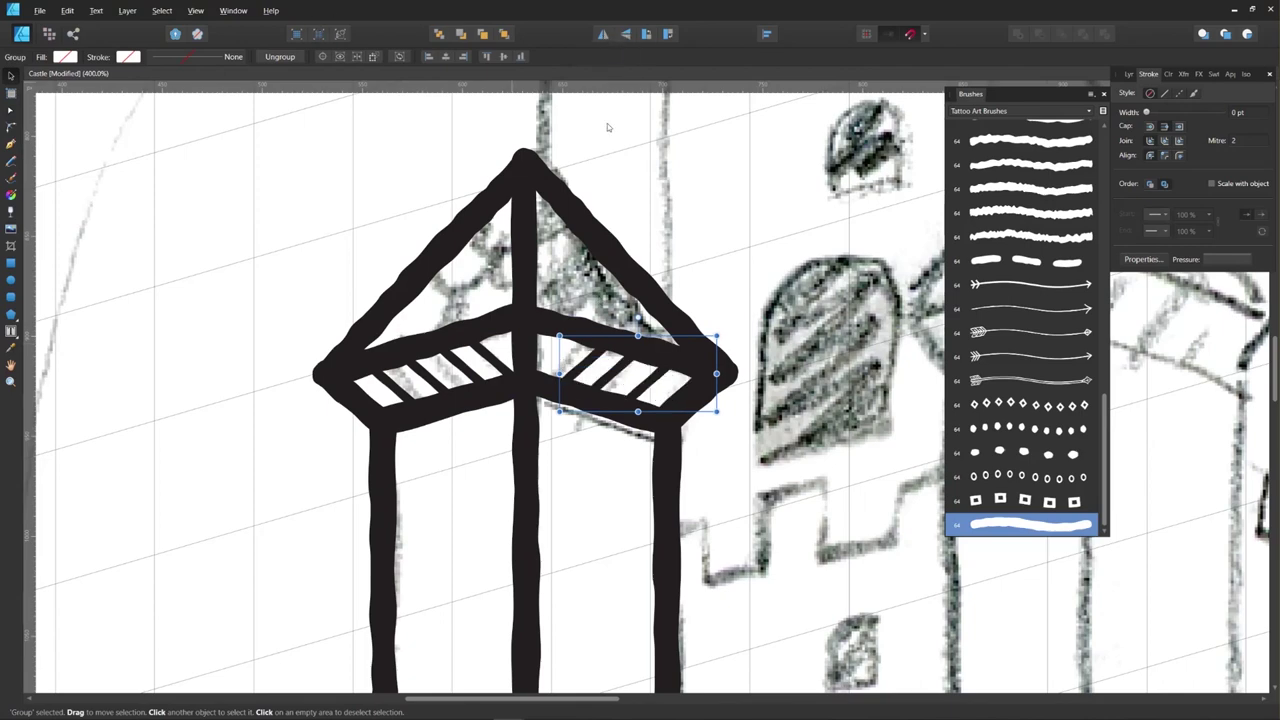
{"action": "left_click_drag", "start_coordinate": [580, 368], "coordinate": [559, 361]}
{"action": "left_click", "coordinate": [569, 473]}
{"action": "key", "text": "ctrl+minus"}
{"action": "key", "text": "ctrl+minus"}
{"action": "key", "text": "ctrl+minus"}
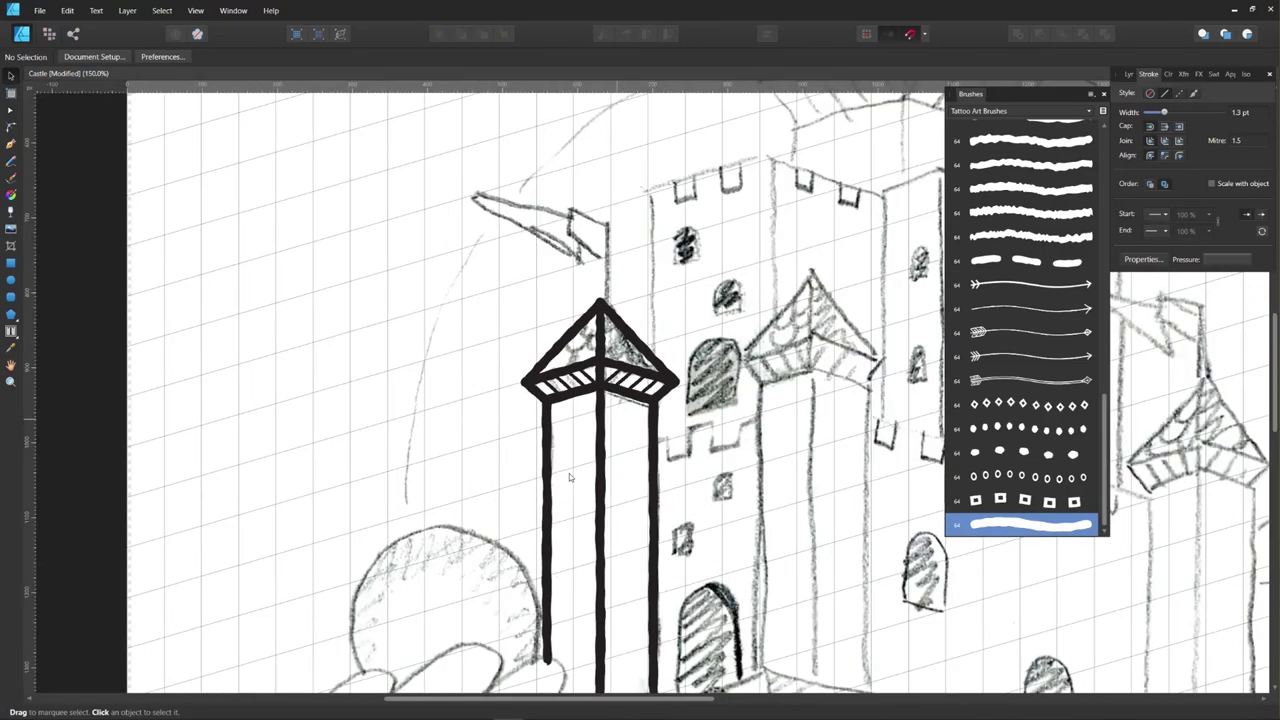
Step: Draw a small unfilled ellipse in the front isometric plane on the empty area beside the tower's flag
{"action": "mouse_move", "coordinate": [638, 349]}
{"action": "left_mouse_down"}
{"action": "mouse_move", "coordinate": [630, 246]}
{"action": "mouse_move", "coordinate": [620, 325]}
{"action": "left_mouse_up"}
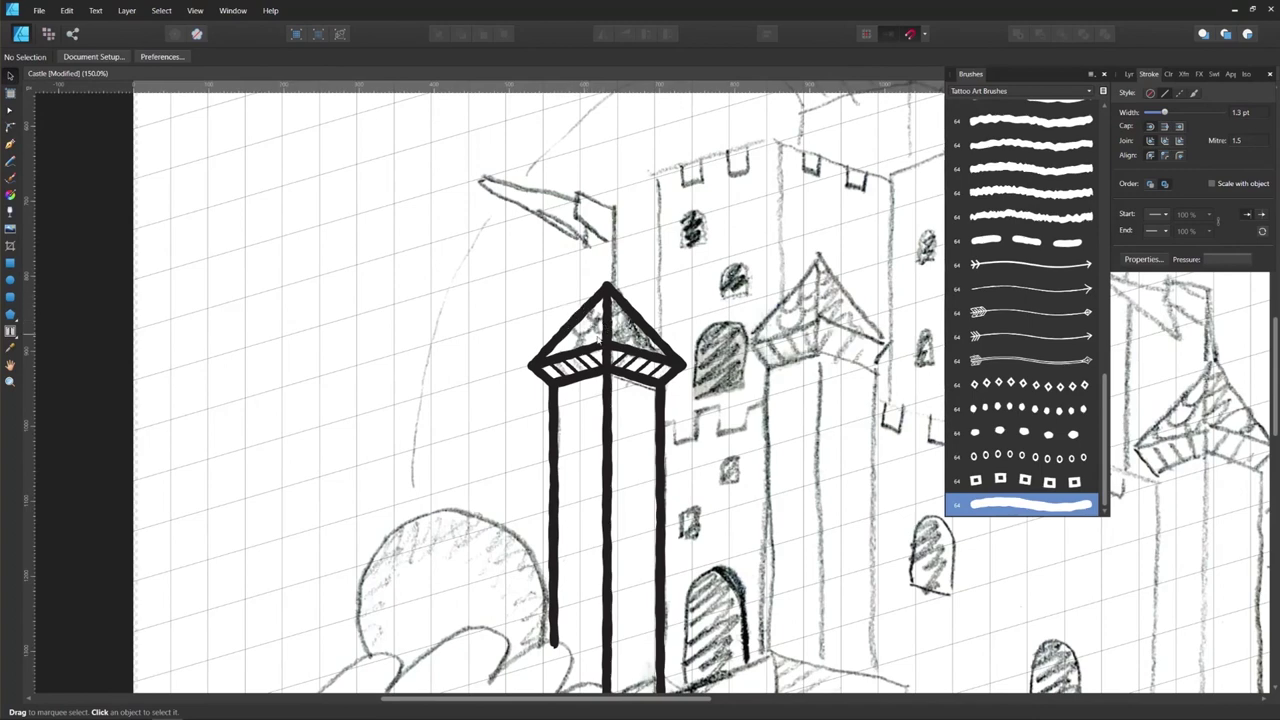
{"action": "left_click", "coordinate": [1262, 74]}
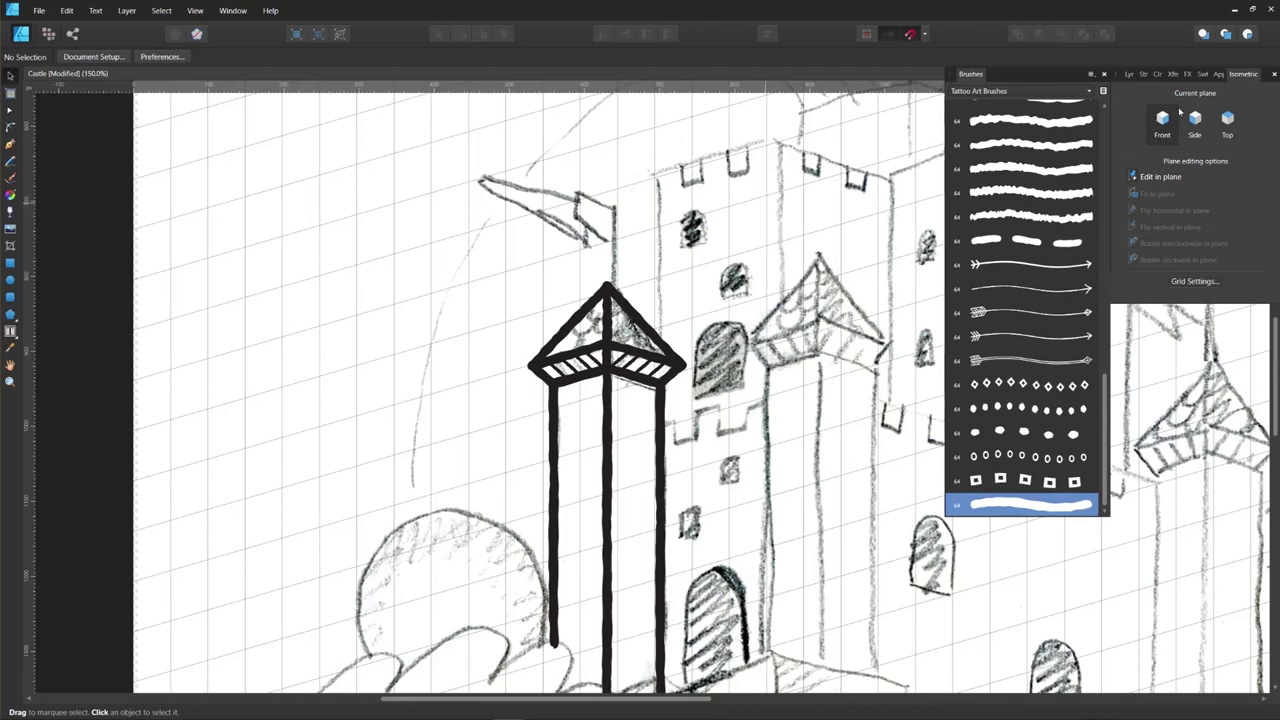
{"action": "left_click", "coordinate": [11, 281]}
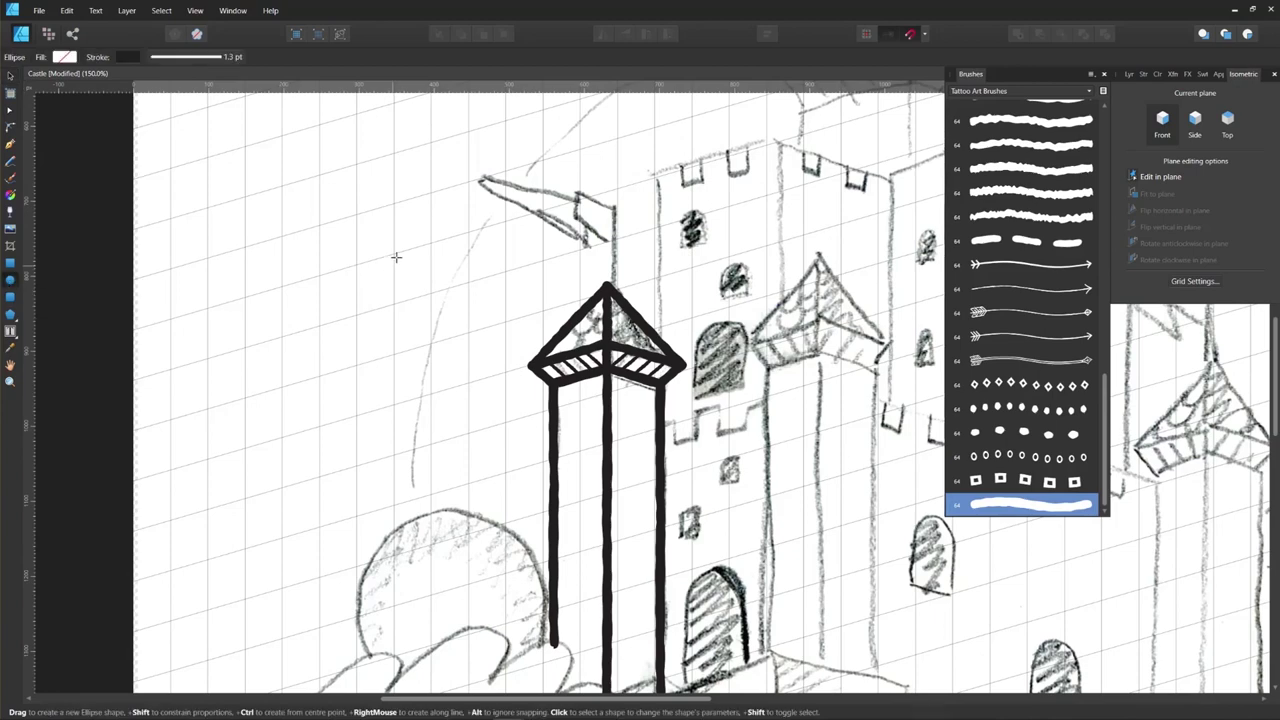
{"action": "left_click_drag", "start_coordinate": [395, 256], "coordinate": [430, 293]}
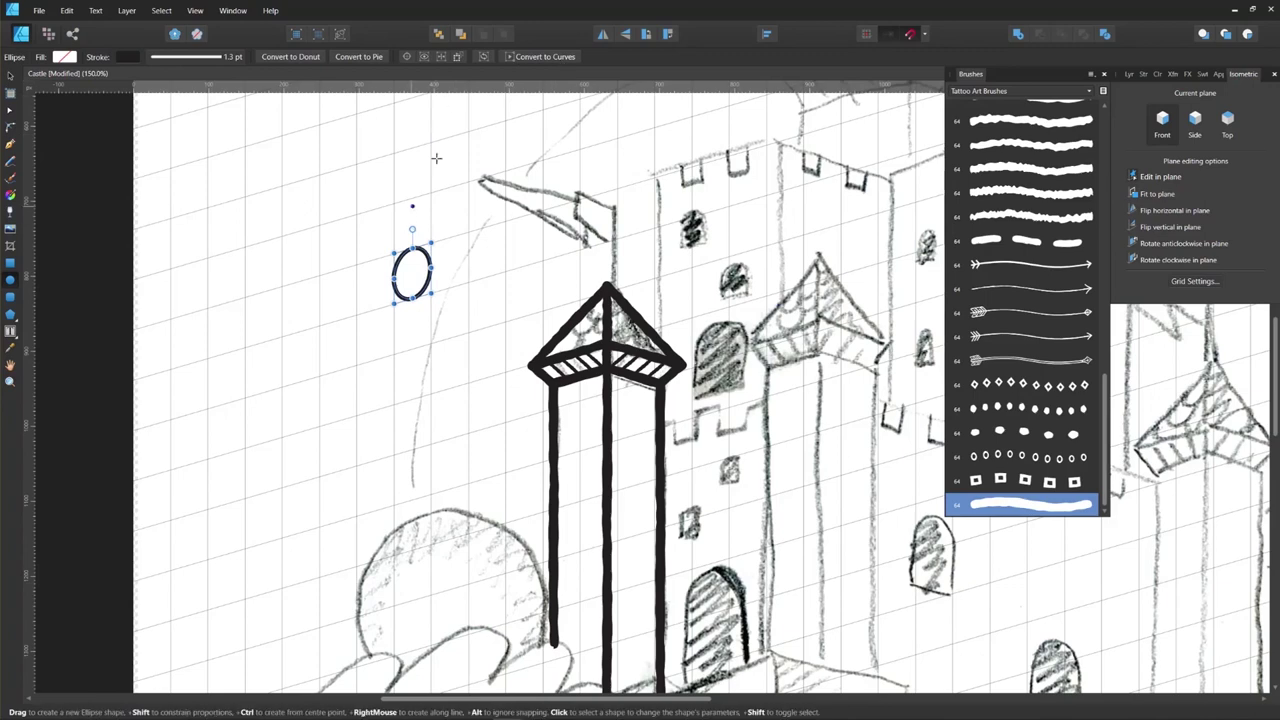
Step: Convert the small ellipse to curves and delete its top node, leaving only the lower U-shaped arc
{"action": "left_click", "coordinate": [545, 57]}
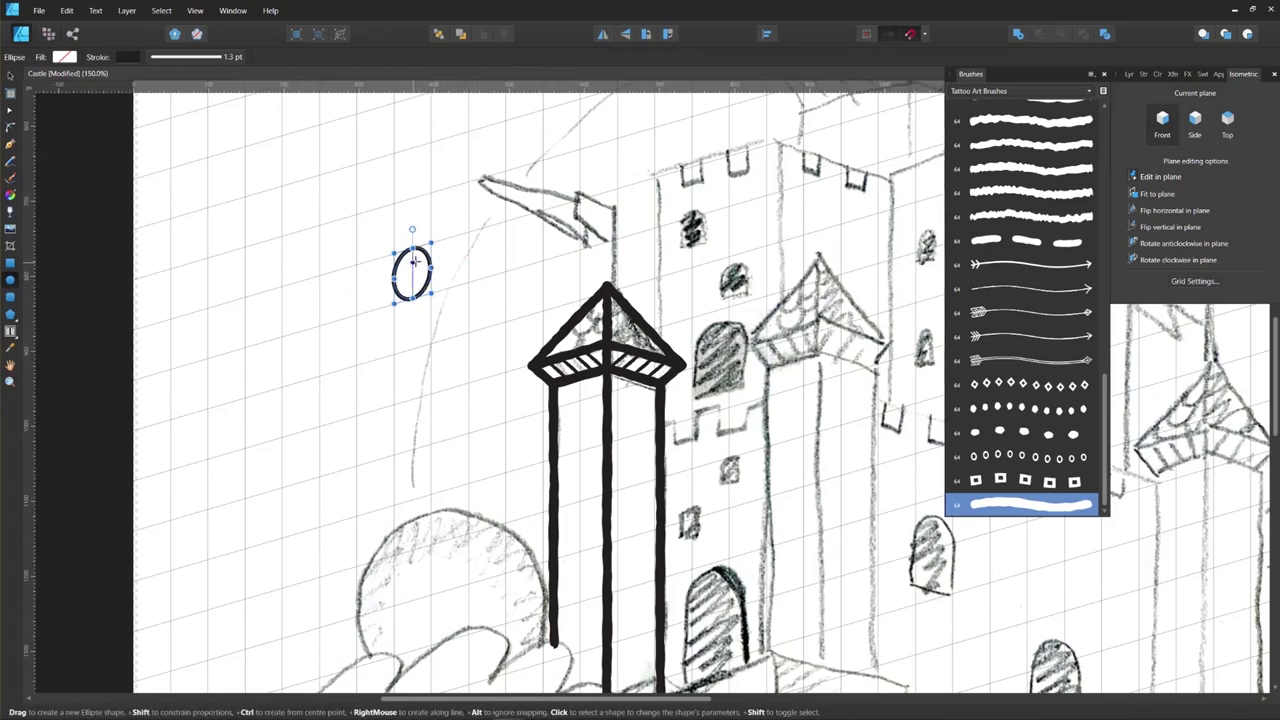
{"action": "left_click", "coordinate": [10, 110]}
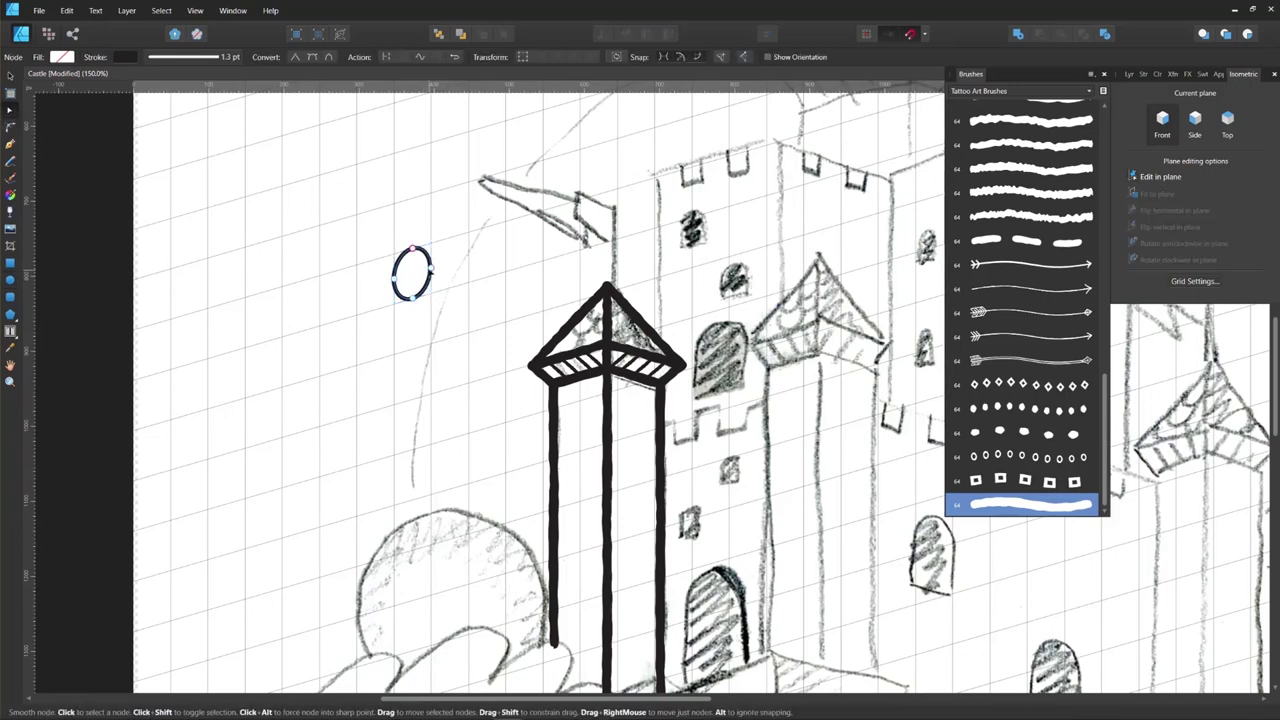
{"action": "key", "text": "ctrl+a"}
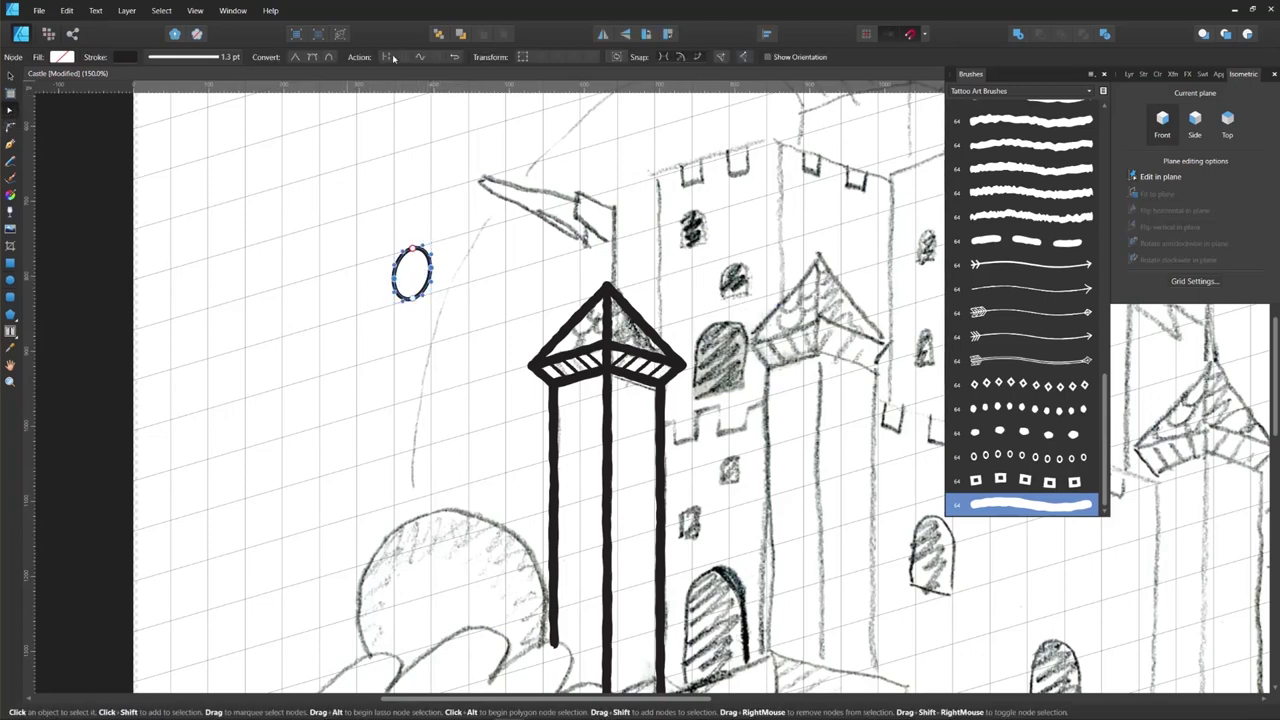
{"action": "left_click", "coordinate": [427, 244]}
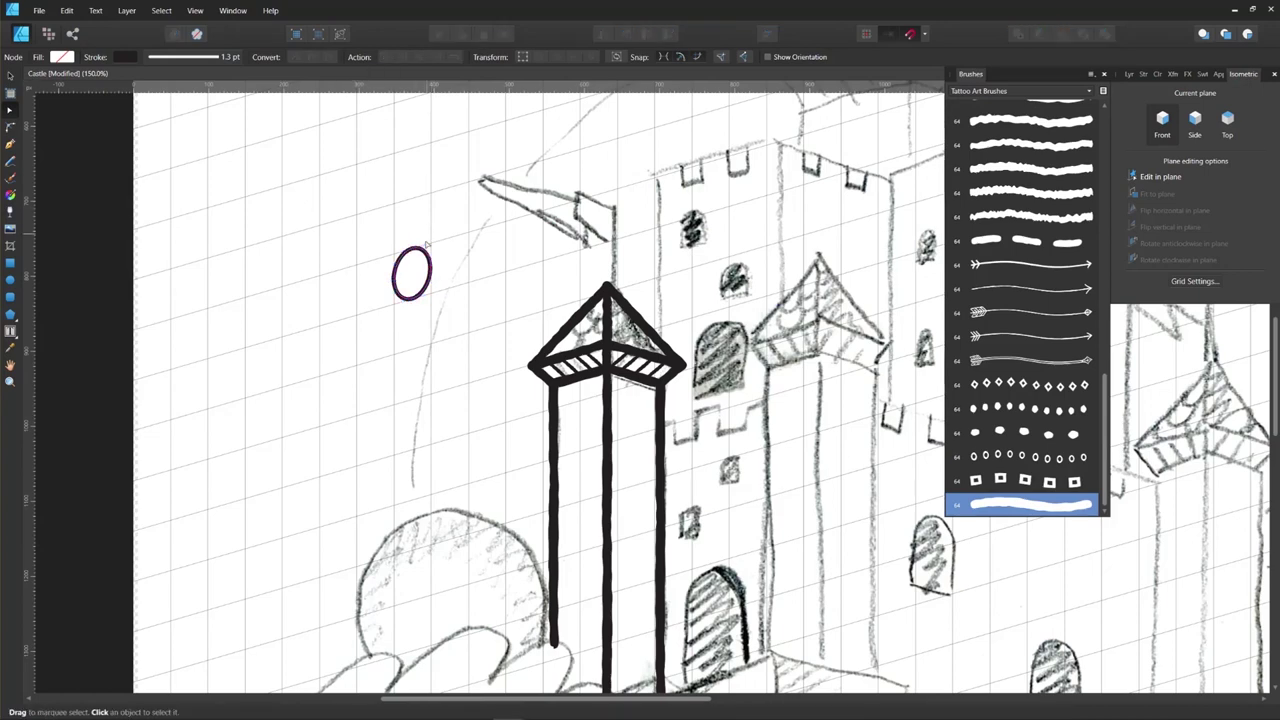
{"action": "left_click", "coordinate": [413, 249]}
{"action": "left_click", "coordinate": [413, 249]}
{"action": "key", "text": "Delete"}
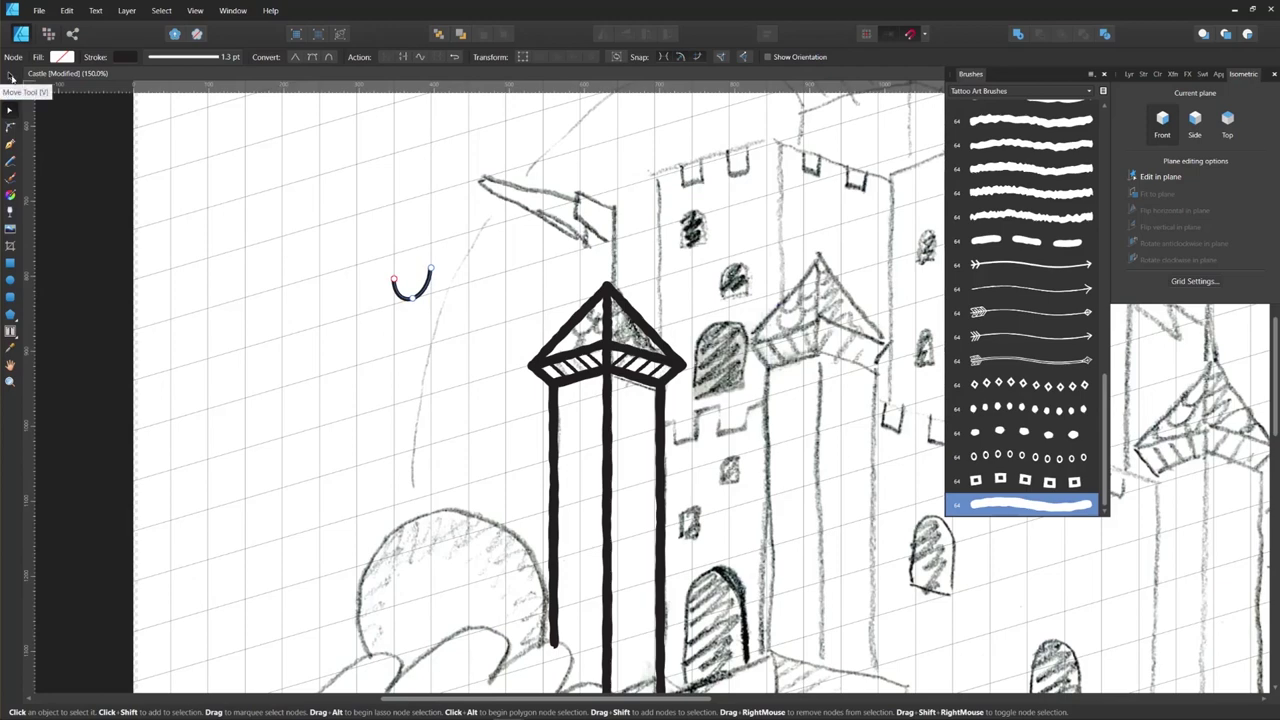
Step: Repeat the arc as a row of three and duplicate the row into four staggered rows of roof tiles
{"action": "left_click", "coordinate": [11, 77]}
{"action": "mouse_move", "coordinate": [426, 292]}
{"action": "left_mouse_down"}
{"action": "mouse_move", "coordinate": [380, 298]}
{"action": "mouse_move", "coordinate": [468, 282]}
{"action": "left_mouse_up"}
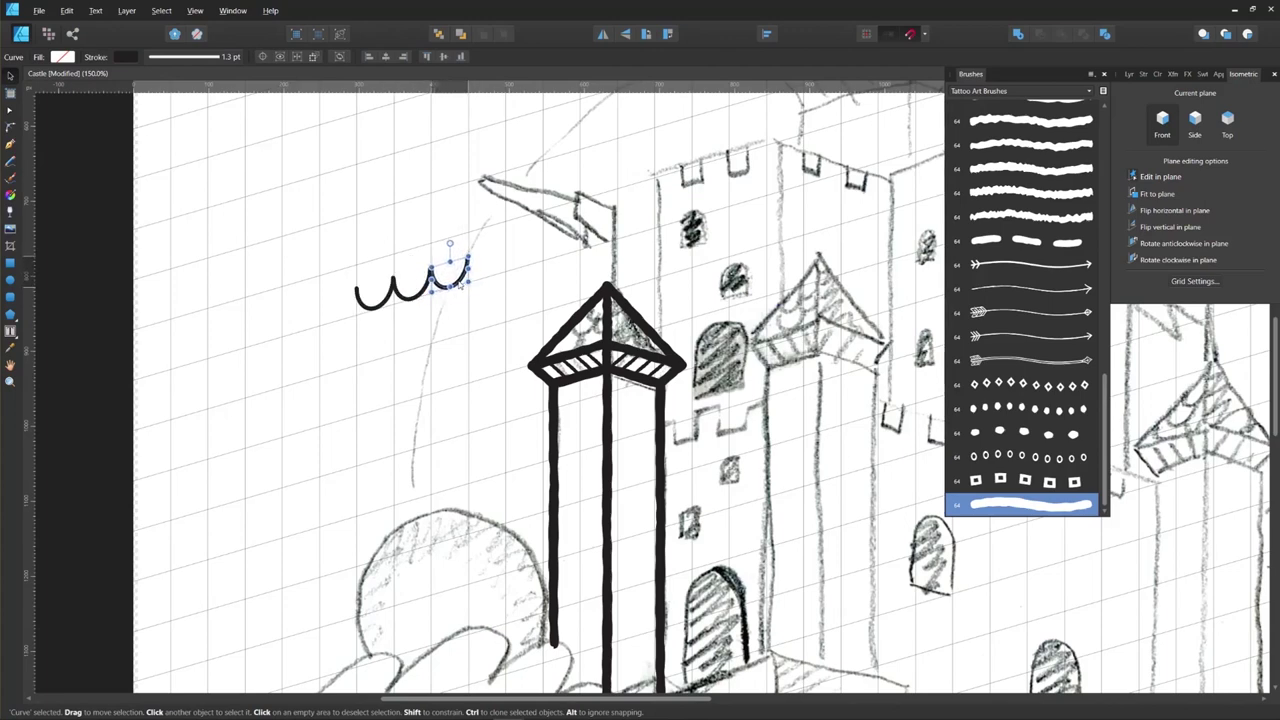
{"action": "left_click", "coordinate": [405, 302], "text": "shift"}
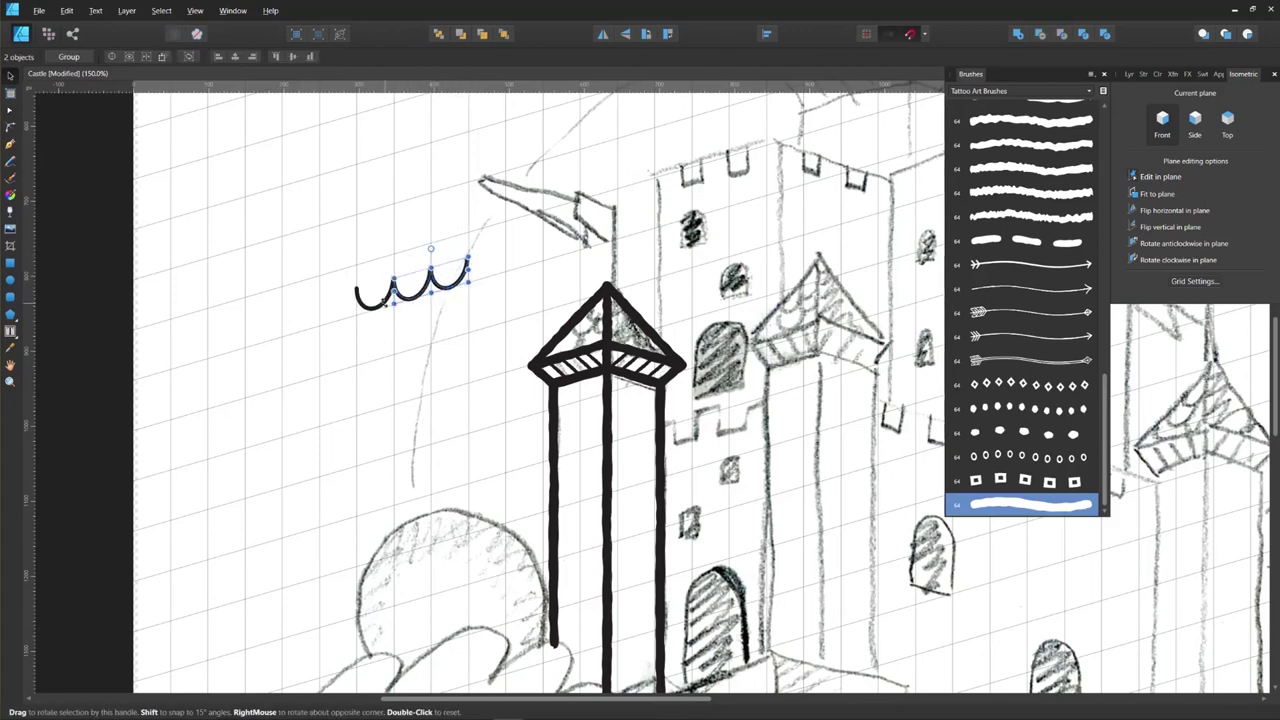
{"action": "left_click", "coordinate": [371, 309], "text": "shift"}
{"action": "mouse_move", "coordinate": [376, 310]}
{"action": "left_mouse_down"}
{"action": "mouse_move", "coordinate": [374, 268]}
{"action": "mouse_move", "coordinate": [404, 250]}
{"action": "mouse_move", "coordinate": [400, 211]}
{"action": "mouse_move", "coordinate": [385, 228]}
{"action": "left_mouse_up"}
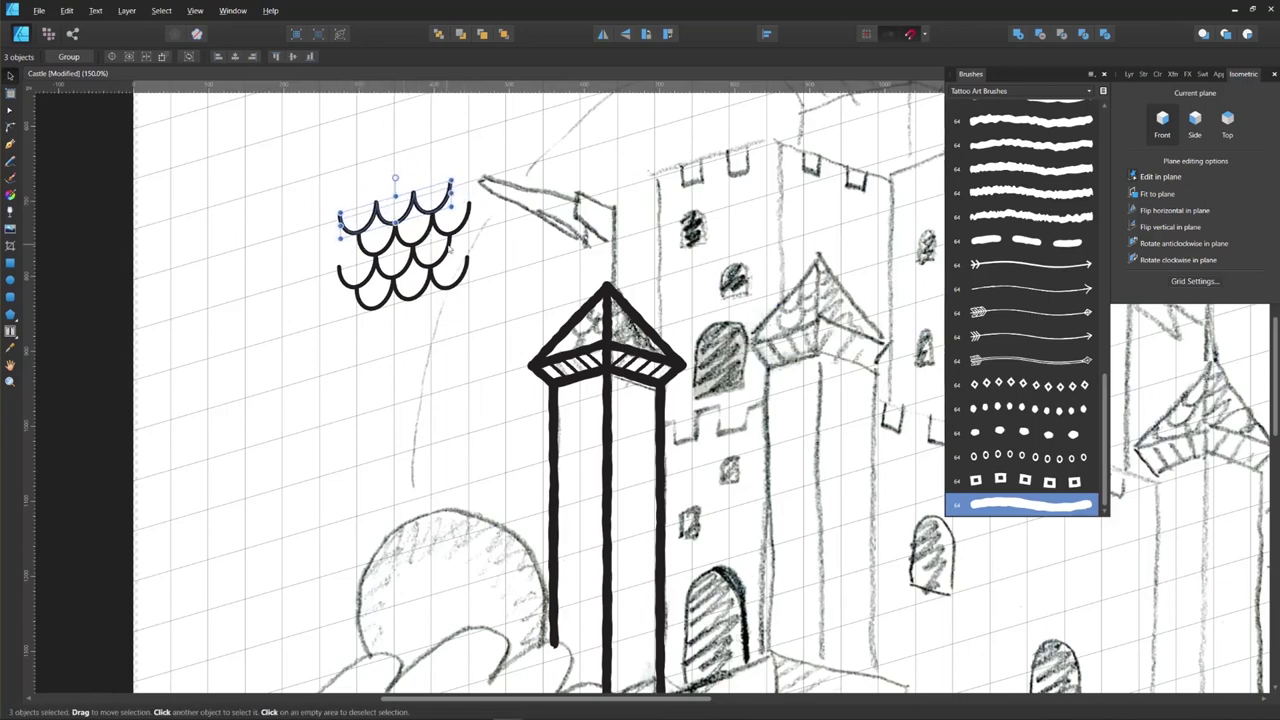
Step: Group all the tile arcs and apply the Tattoo-long-closed-strokes brush with a 2 pt stroke width
{"action": "left_click_drag", "start_coordinate": [484, 306], "coordinate": [290, 172]}
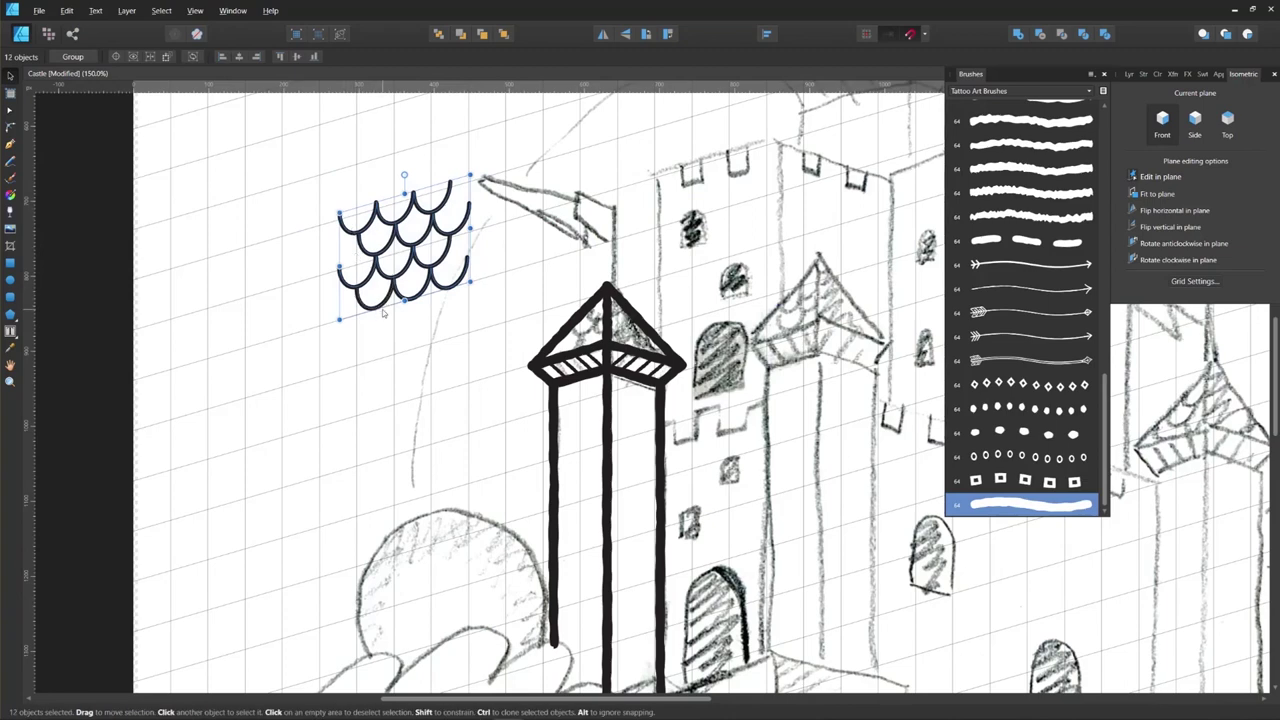
{"action": "key", "text": "ctrl+g"}
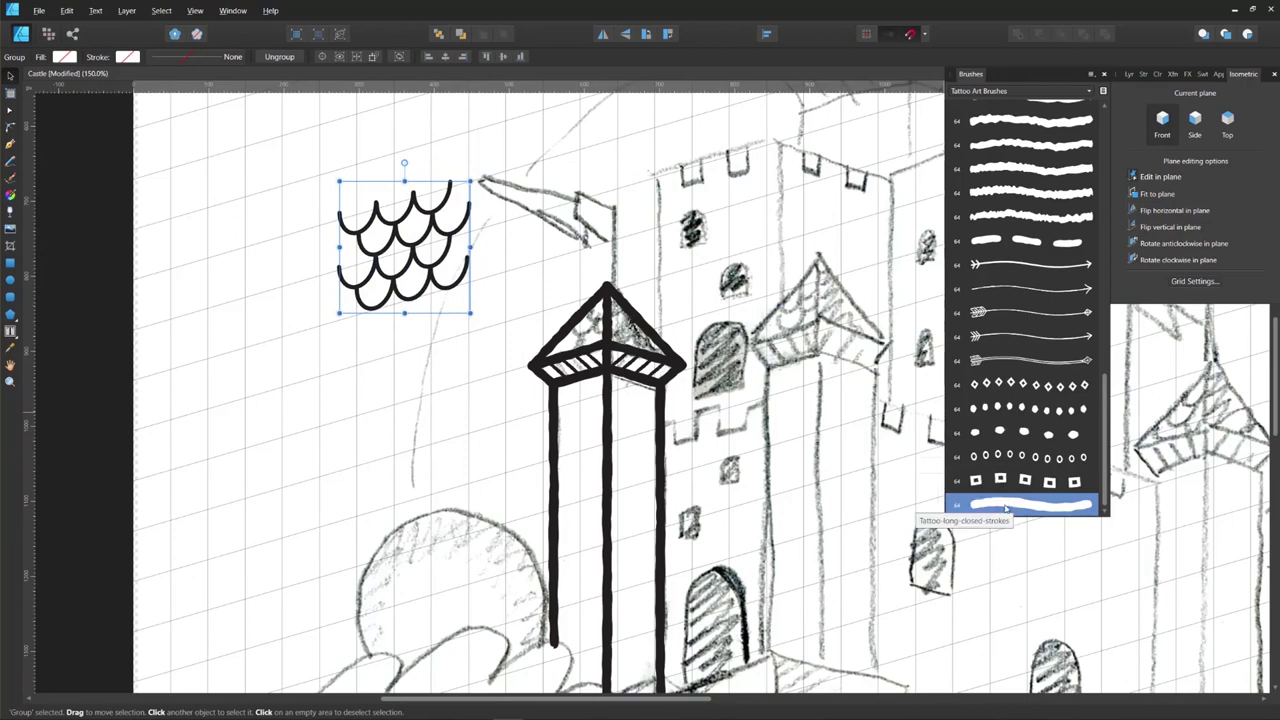
{"action": "left_click", "coordinate": [1007, 508]}
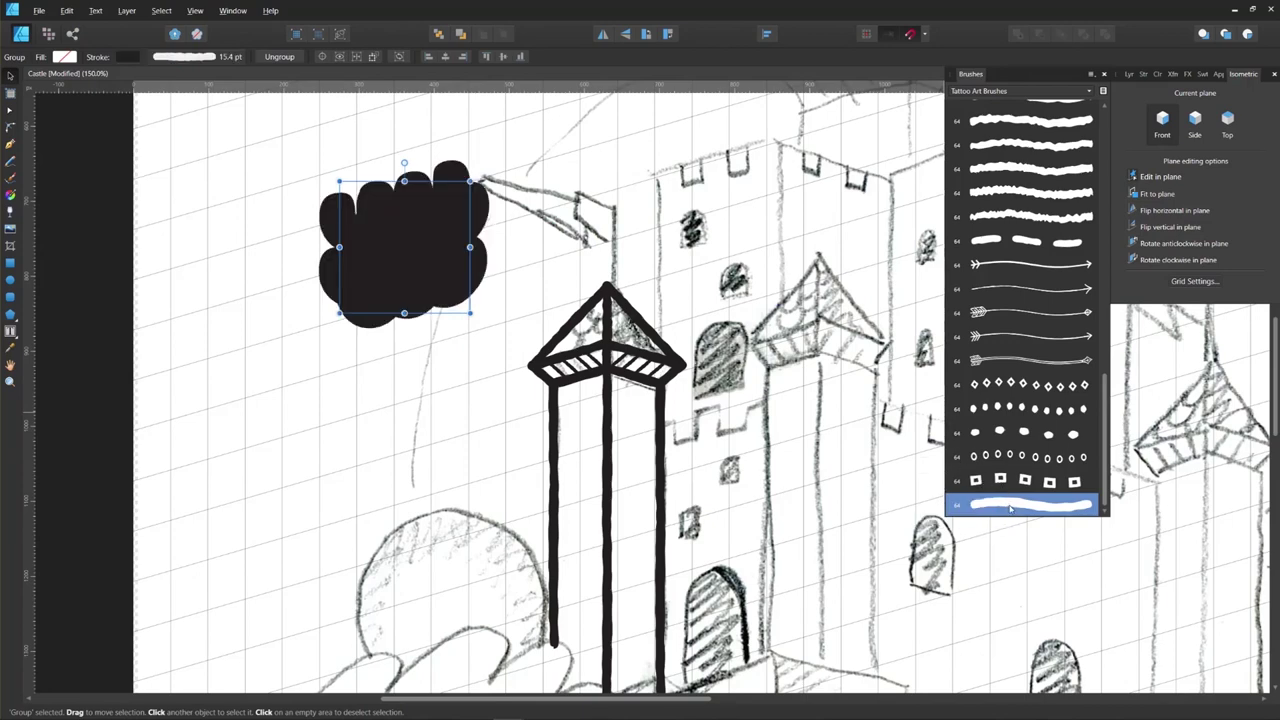
{"action": "left_click", "coordinate": [1143, 74]}
{"action": "left_click", "coordinate": [1250, 115]}
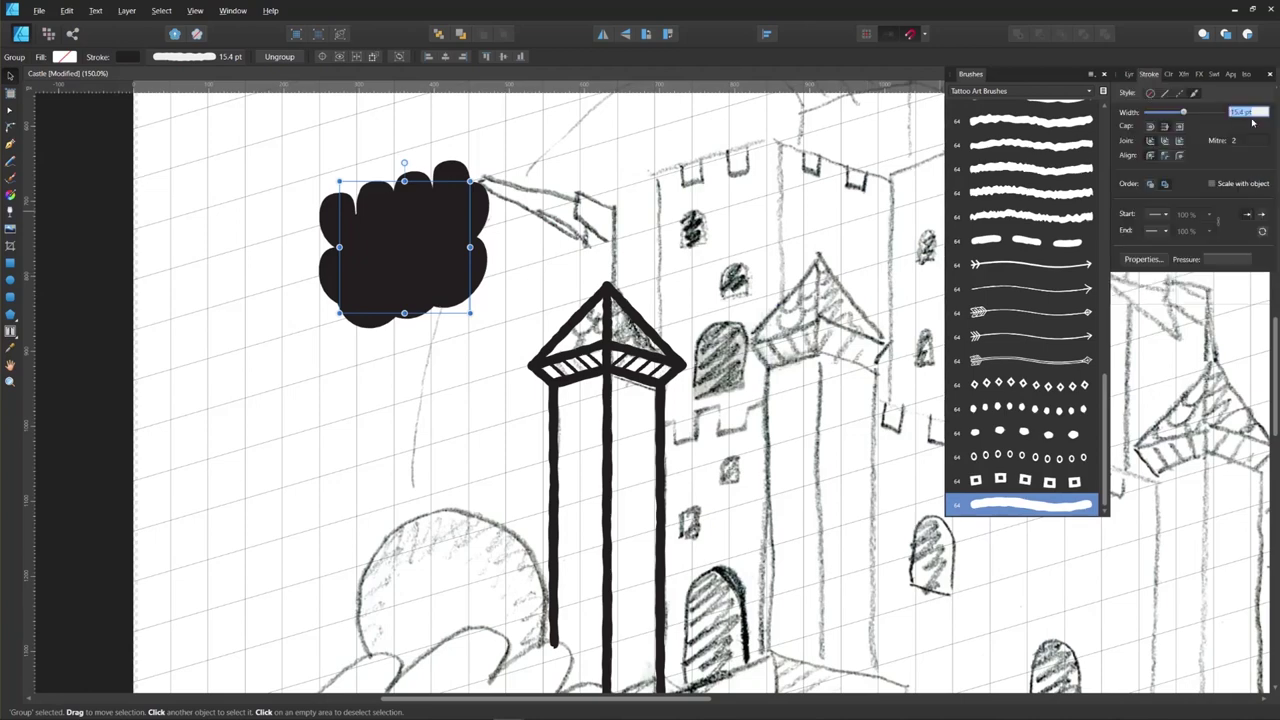
{"action": "type", "text": "2"}
{"action": "key", "text": "Return"}
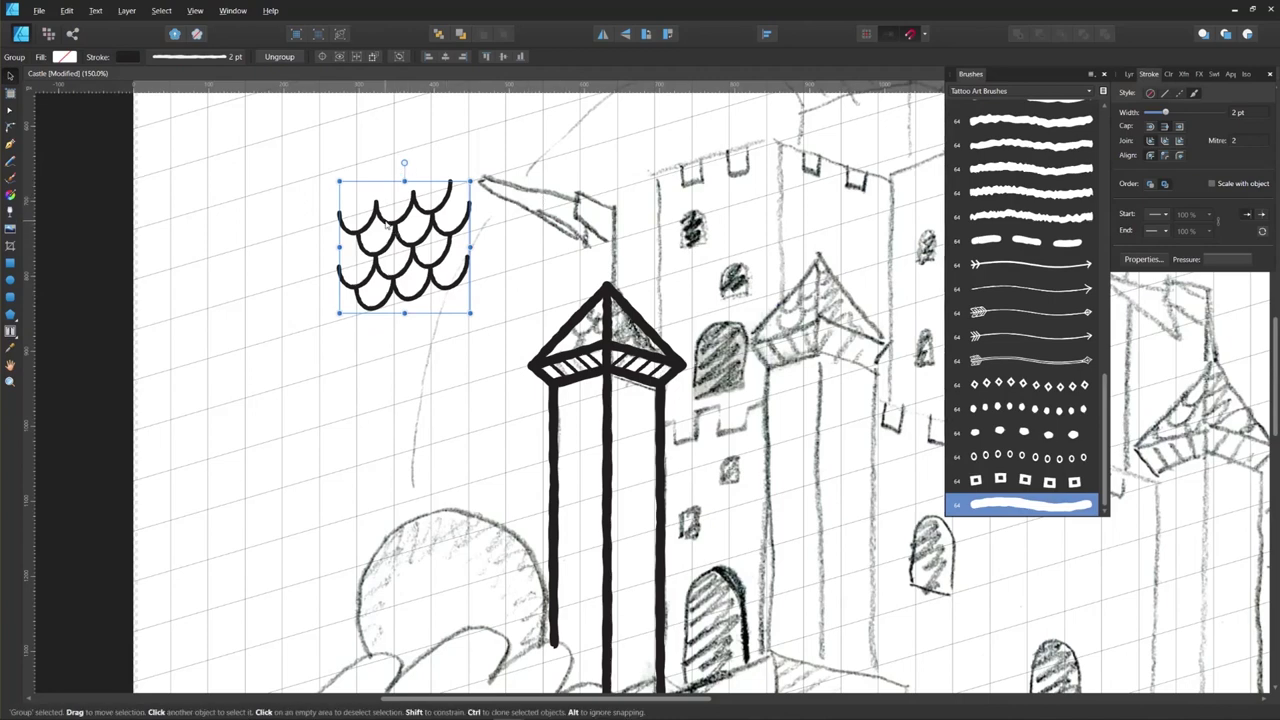
Step: Scale the tile group down proportionally and position it over the left face of the outlined tower's roof
{"action": "left_click_drag", "start_coordinate": [388, 226], "coordinate": [466, 260]}
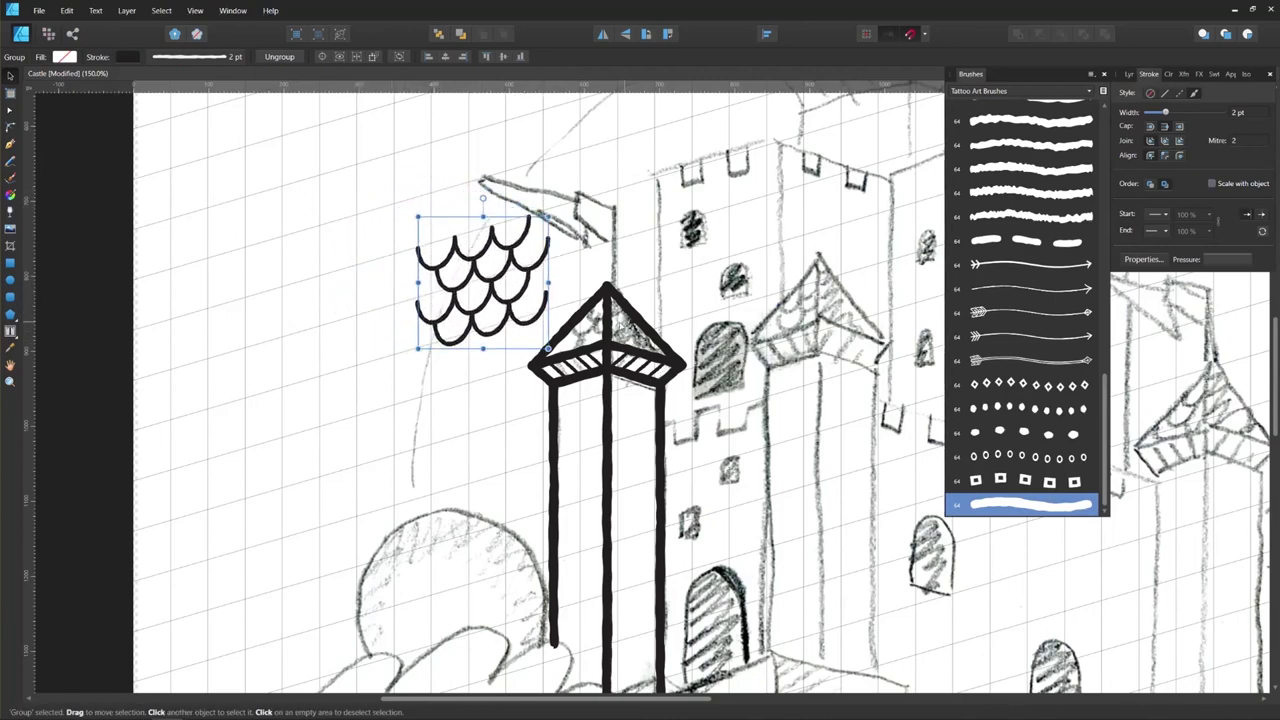
{"action": "left_click_drag", "start_coordinate": [418, 216], "coordinate": [460, 258]}
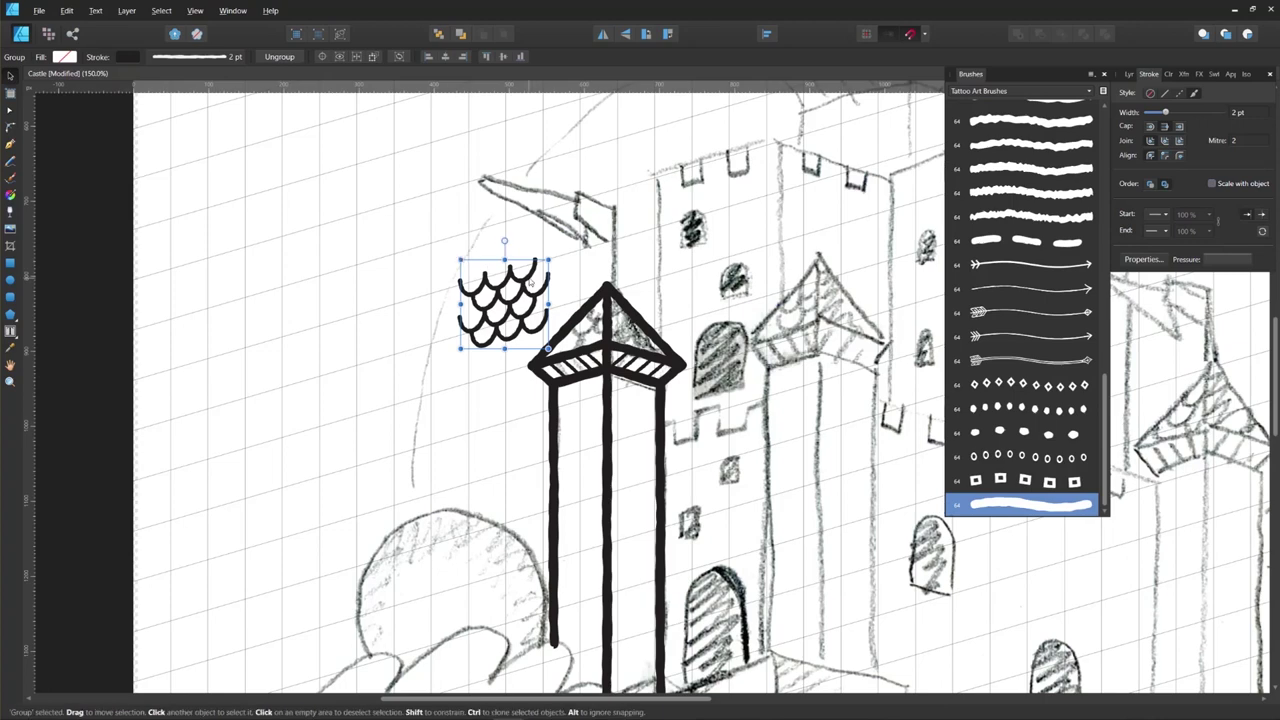
{"action": "left_click_drag", "start_coordinate": [500, 300], "coordinate": [581, 325]}
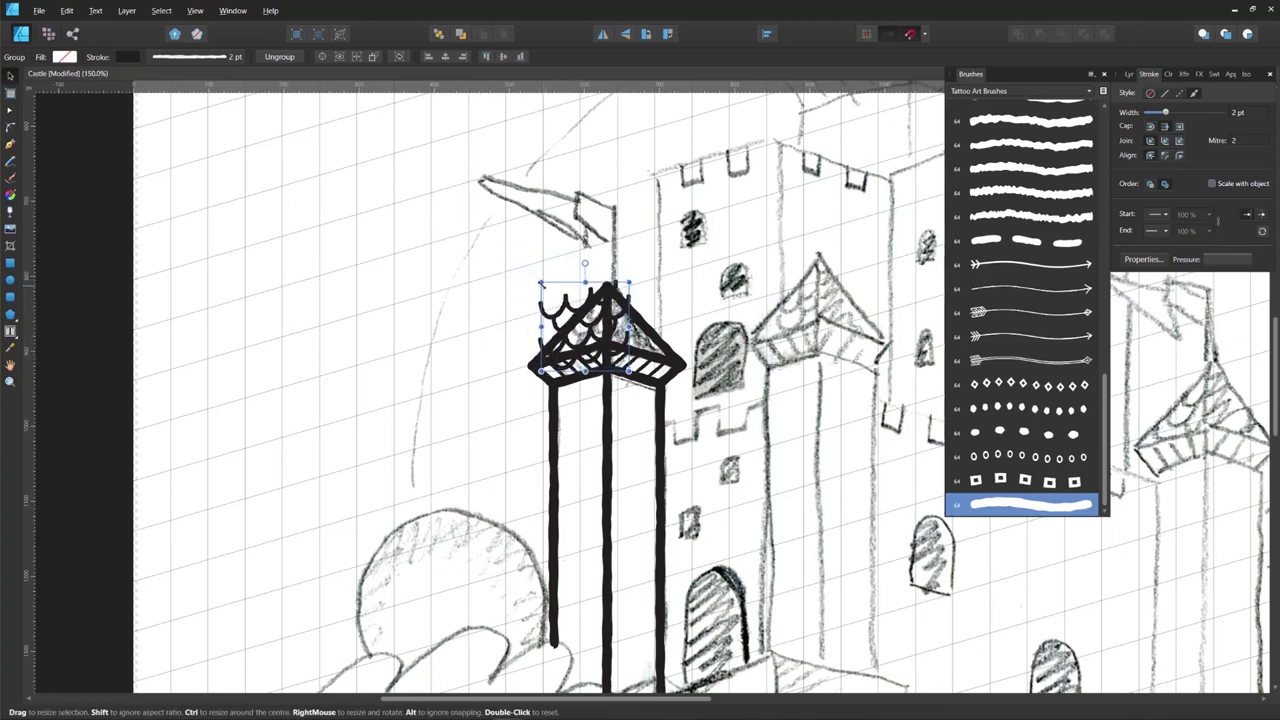
{"action": "left_click_drag", "start_coordinate": [543, 285], "coordinate": [581, 313]}
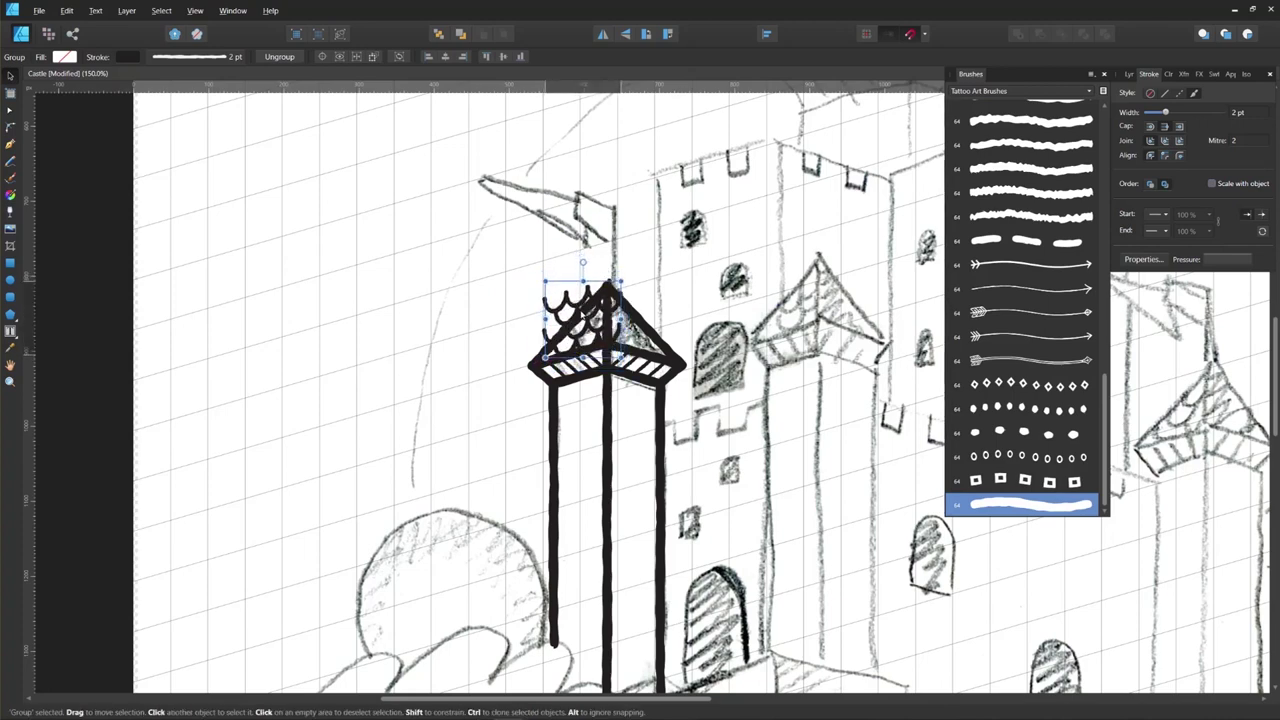
{"action": "left_click_drag", "start_coordinate": [540, 276], "coordinate": [546, 280]}
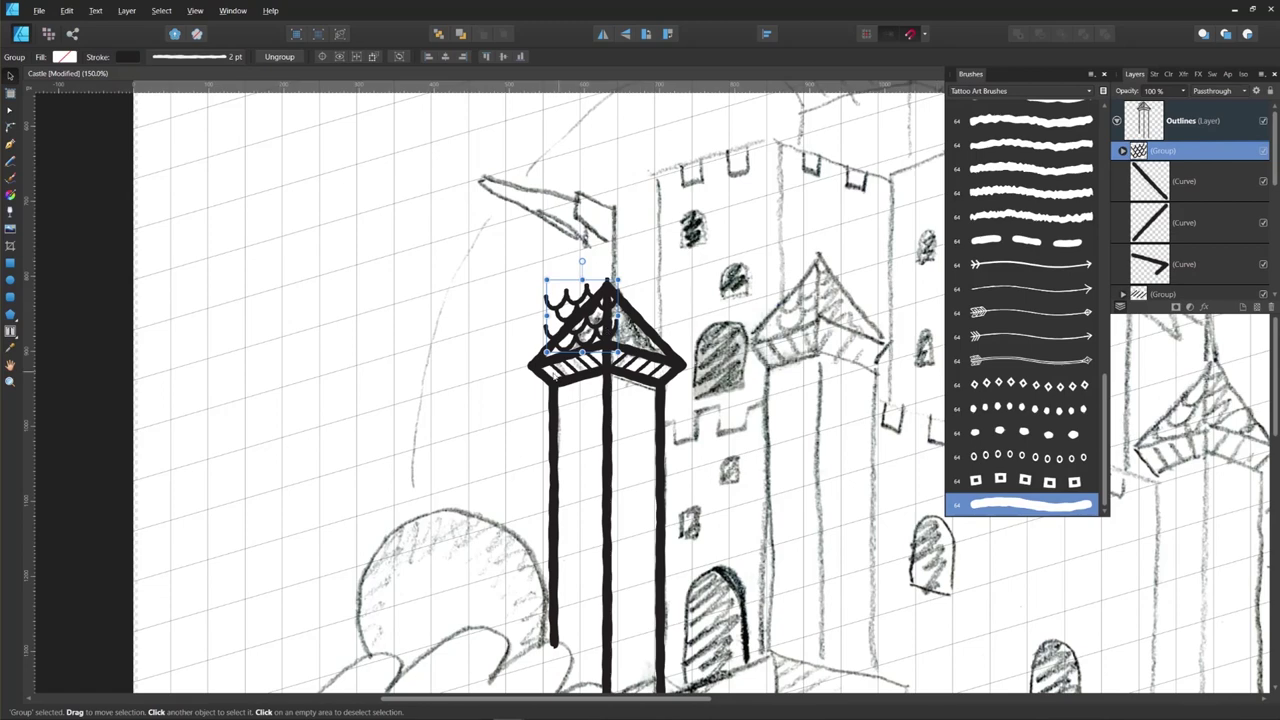
Step: Trace the left roof face as a closed triangle with the Pen tool and give it a pure cyan stroke
{"action": "key", "text": "p"}
{"action": "left_click", "coordinate": [533, 362]}
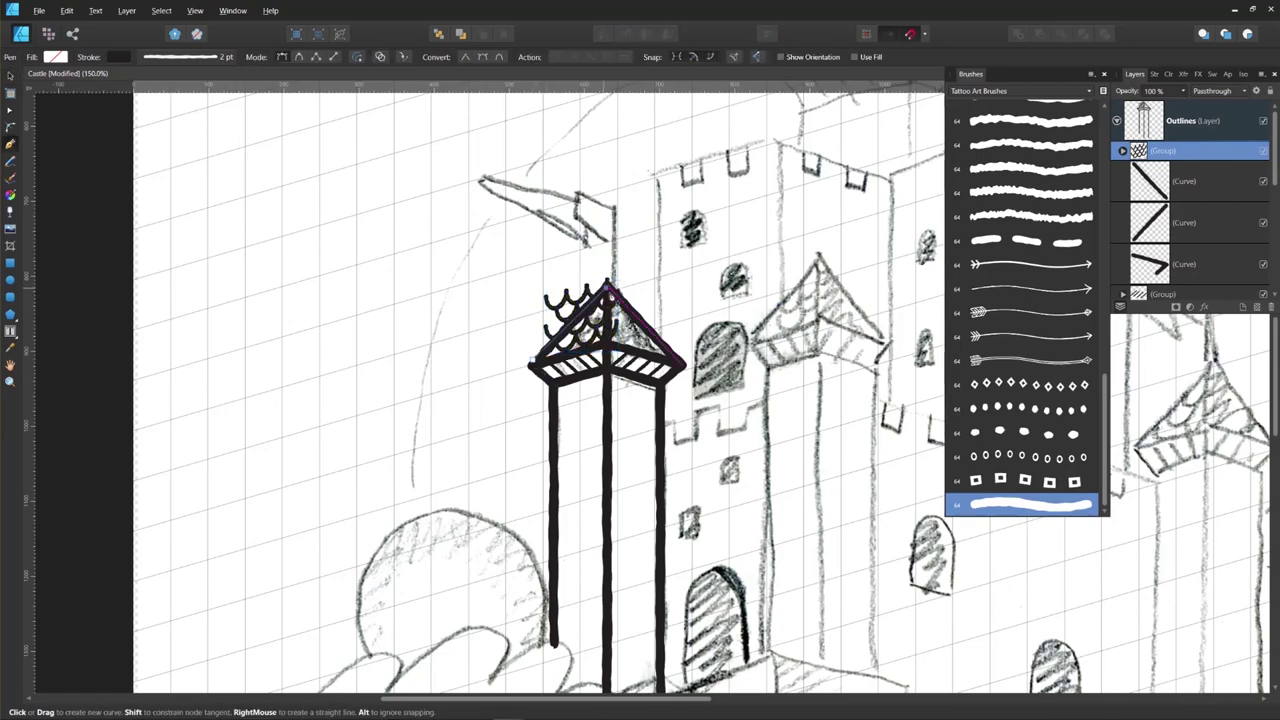
{"action": "left_click", "coordinate": [606, 288]}
{"action": "left_click", "coordinate": [606, 344]}
{"action": "left_click", "coordinate": [533, 361]}
{"action": "left_click", "coordinate": [1167, 74]}
{"action": "mouse_move", "coordinate": [1136, 128]}
{"action": "left_mouse_down"}
{"action": "mouse_move", "coordinate": [1252, 132]}
{"action": "mouse_move", "coordinate": [1234, 173]}
{"action": "mouse_move", "coordinate": [1130, 172]}
{"action": "left_mouse_up"}
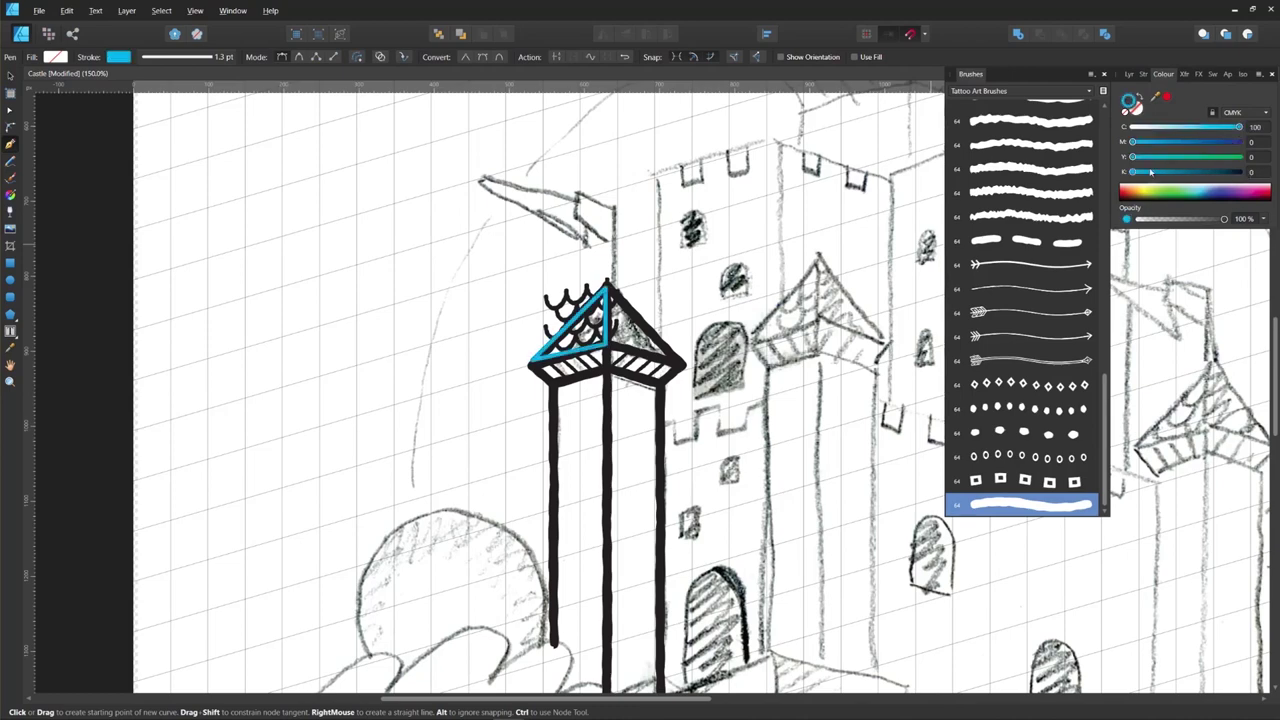
Step: Nest the tile group inside the cyan triangle so that the tiles are clipped to the left roof face
{"action": "left_click", "coordinate": [1129, 74]}
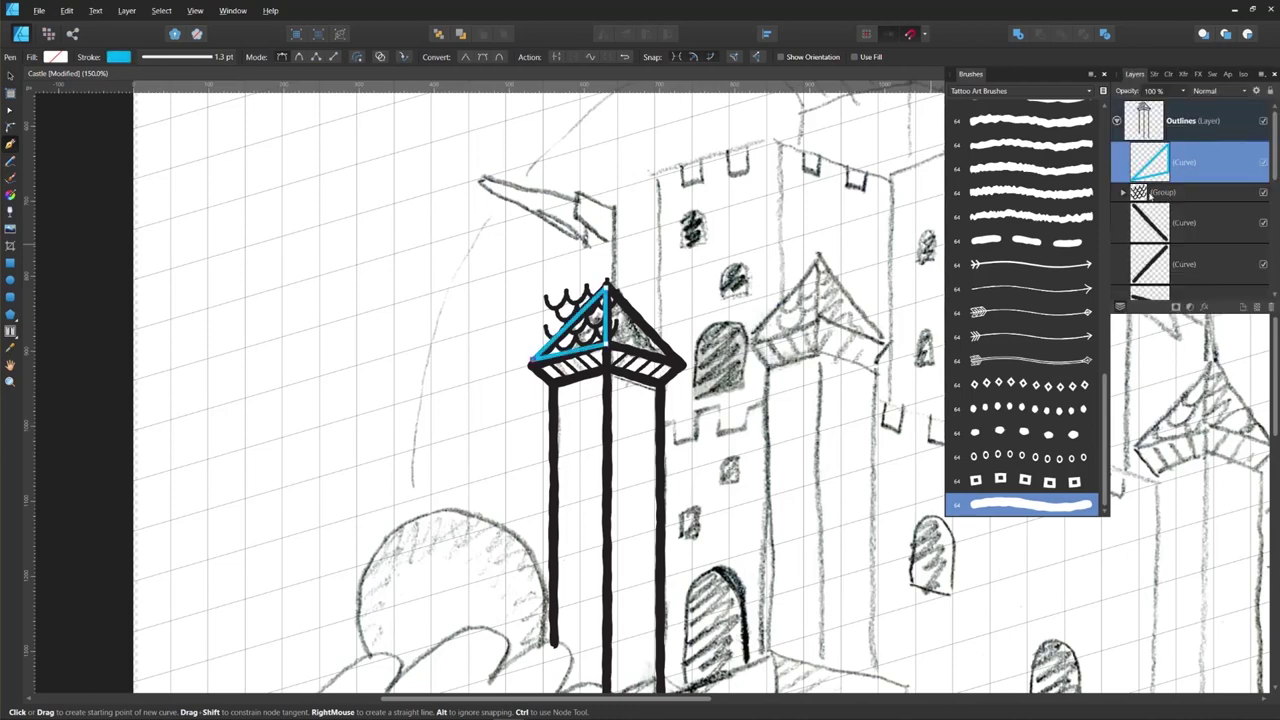
{"action": "left_click", "coordinate": [1152, 193]}
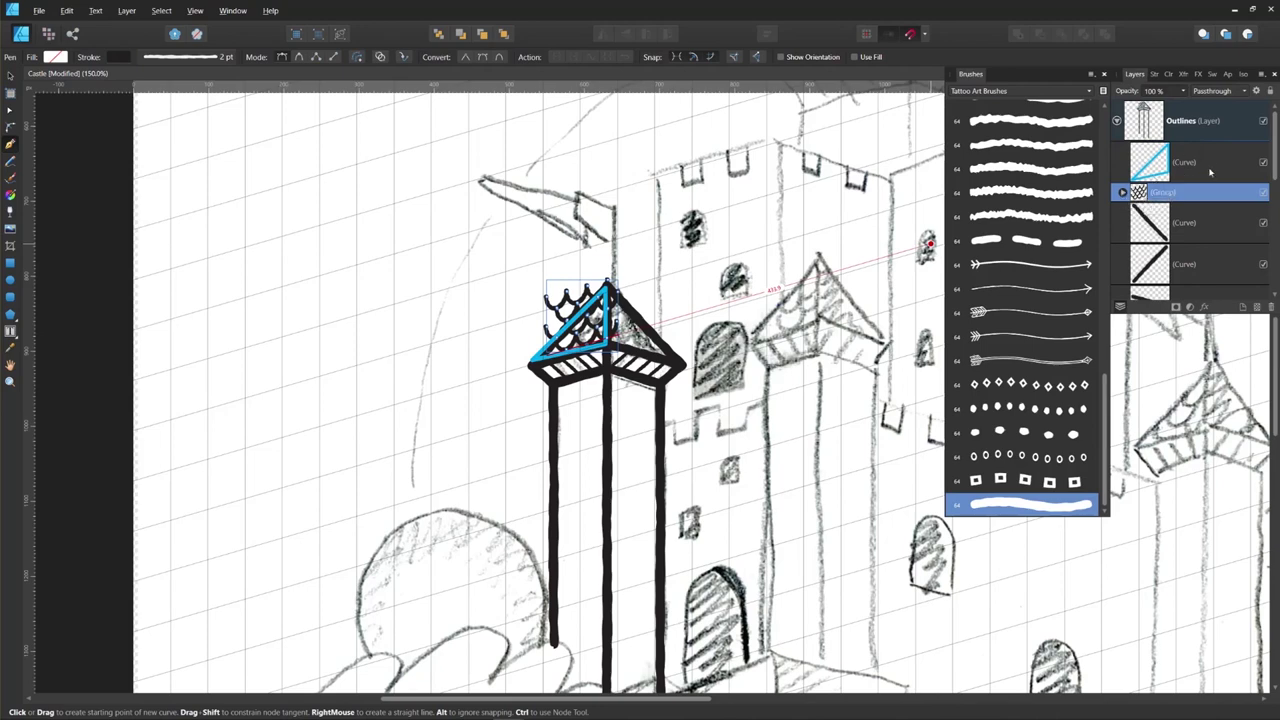
{"action": "left_click_drag", "start_coordinate": [1164, 196], "coordinate": [1192, 170]}
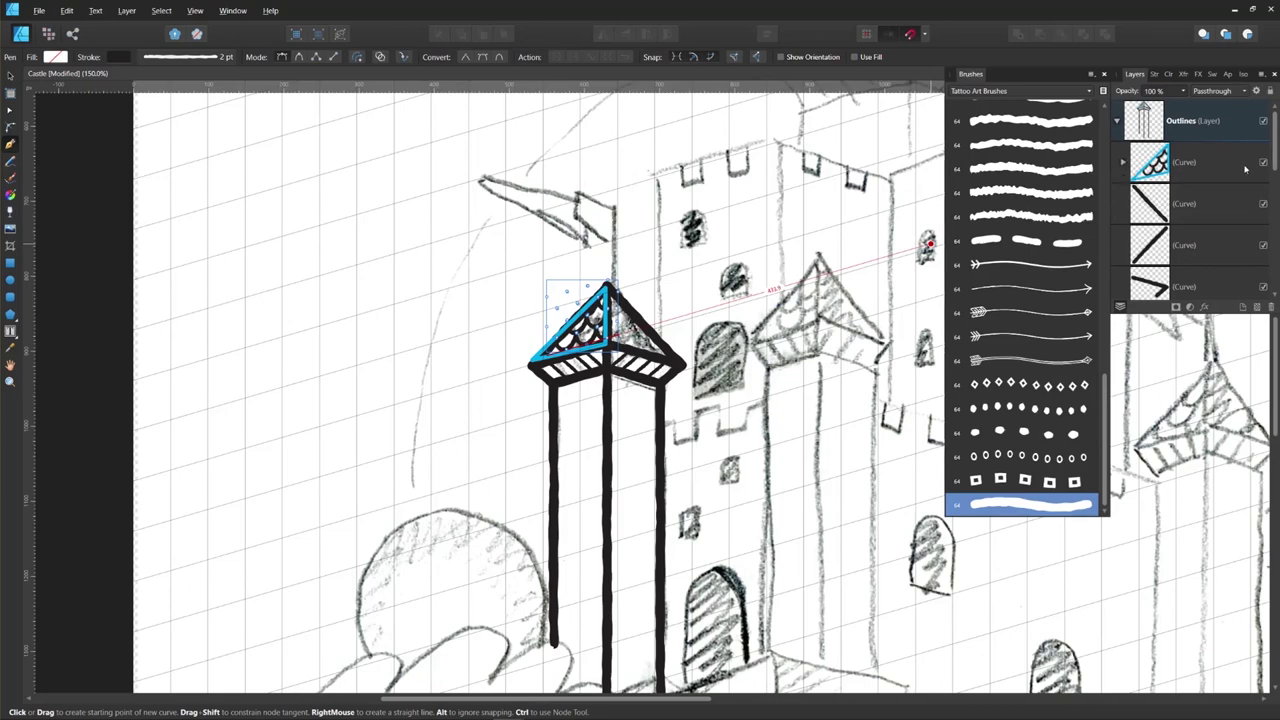
Step: Select the clipping triangle and remove its cyan stroke
{"action": "left_click", "coordinate": [1124, 163]}
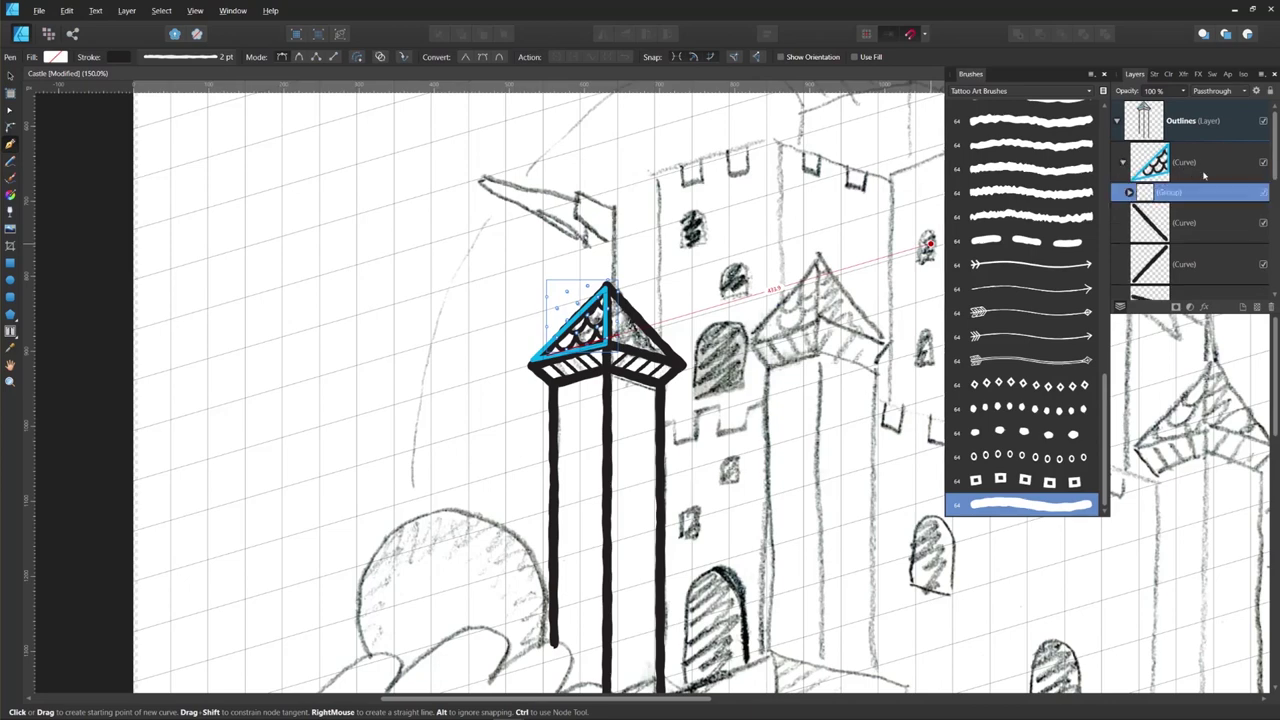
{"action": "left_click", "coordinate": [1204, 175]}
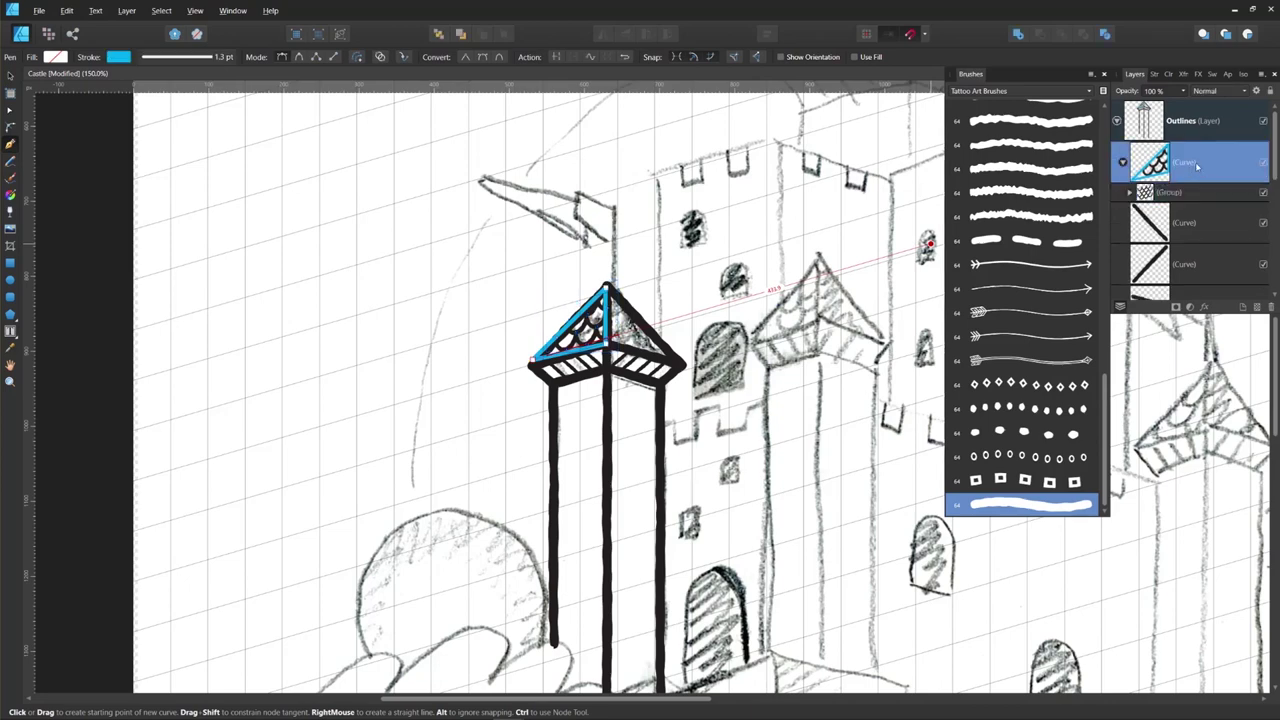
{"action": "left_click", "coordinate": [1168, 75]}
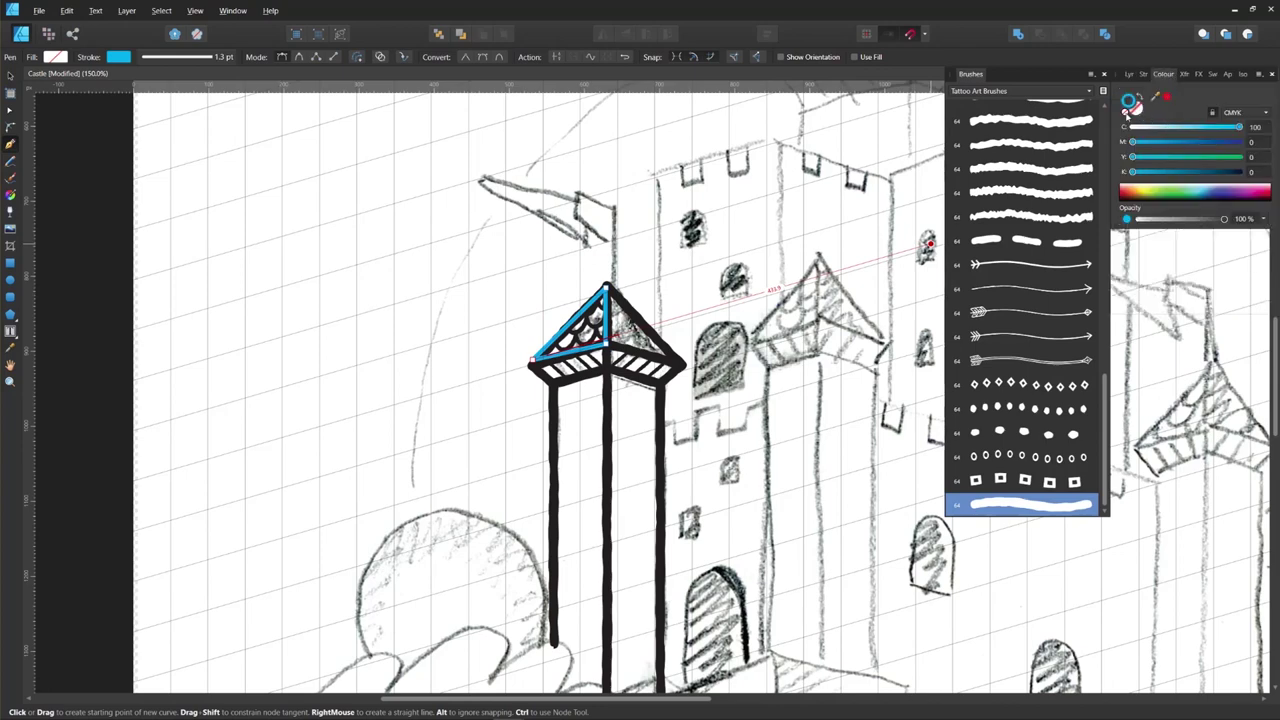
{"action": "left_click", "coordinate": [1127, 113]}
{"action": "left_click", "coordinate": [303, 337]}
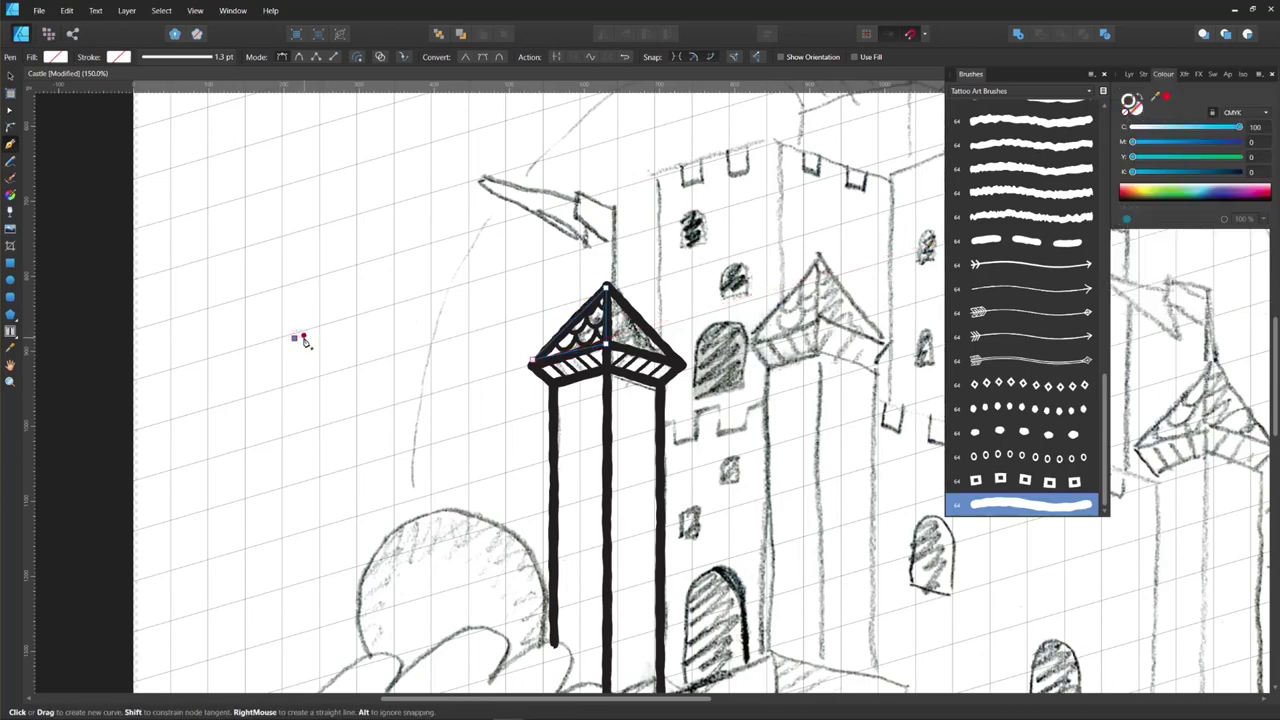
{"action": "key", "text": "v"}
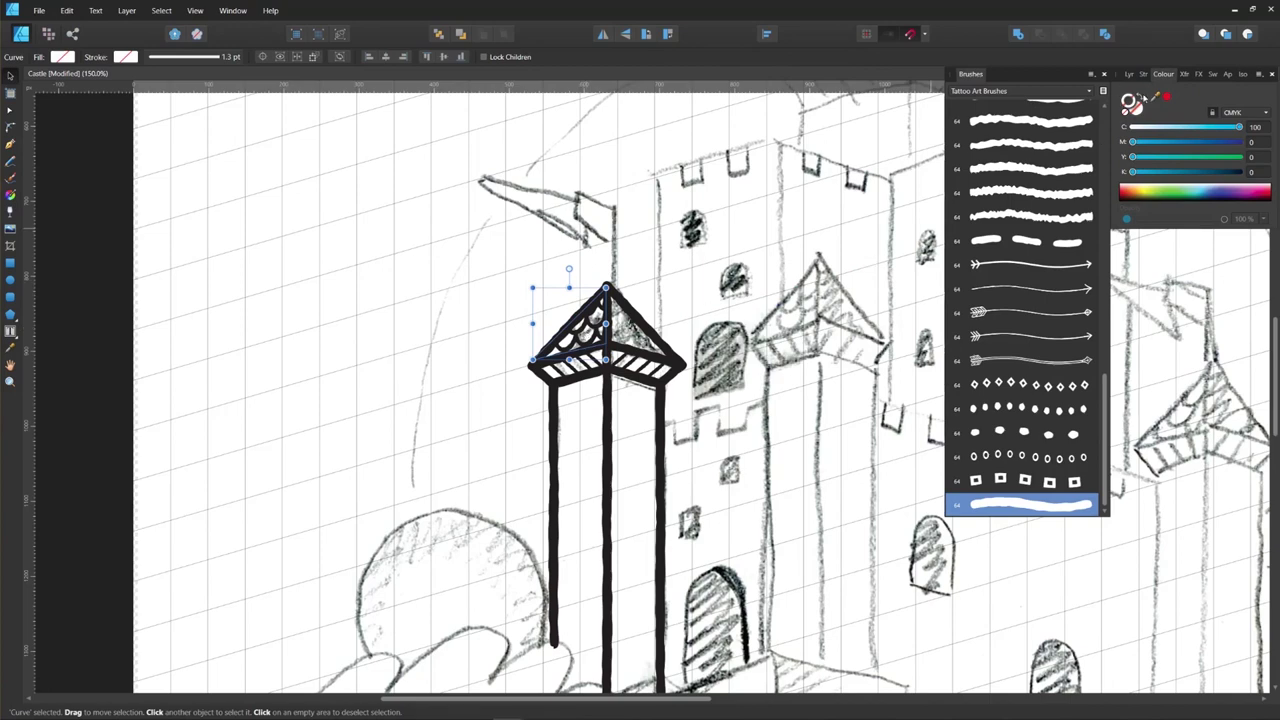
Step: Select the tile group nested in the clipping triangle, refine its size and position within the left roof face, and clear the selection
{"action": "left_click", "coordinate": [1132, 75]}
{"action": "left_click", "coordinate": [1123, 162]}
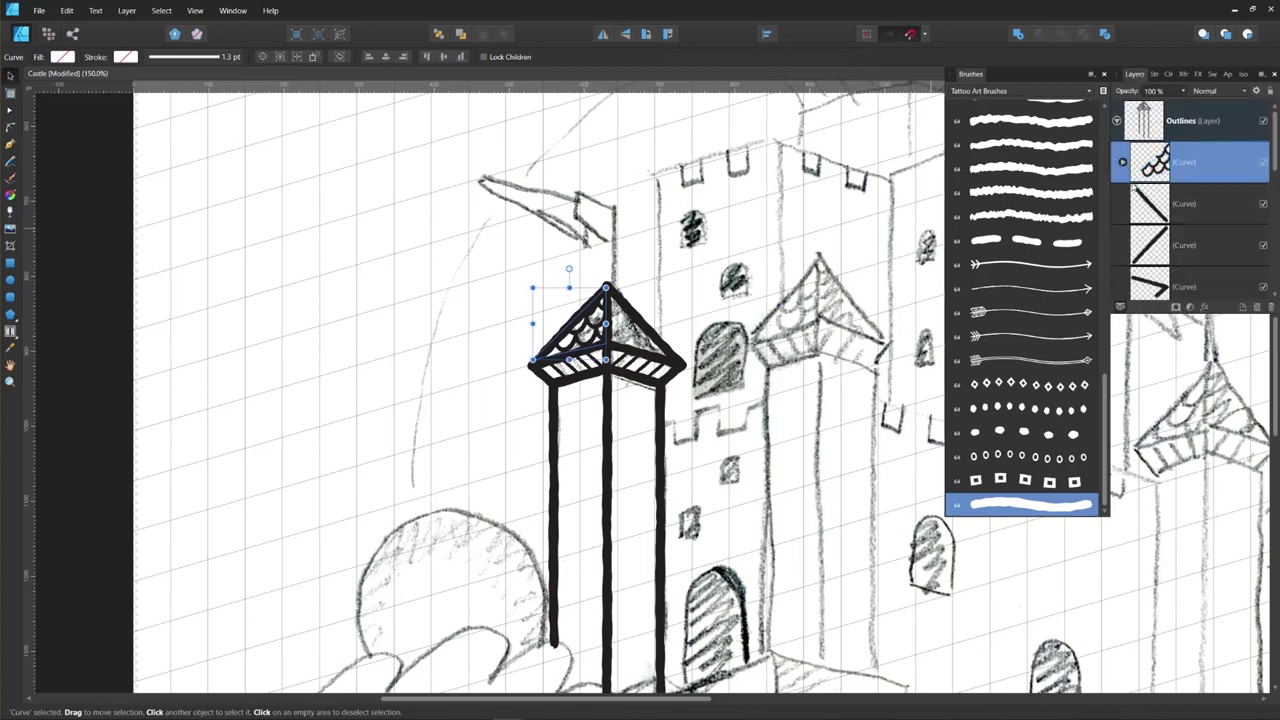
{"action": "left_click", "coordinate": [1123, 162]}
{"action": "left_click", "coordinate": [1166, 195]}
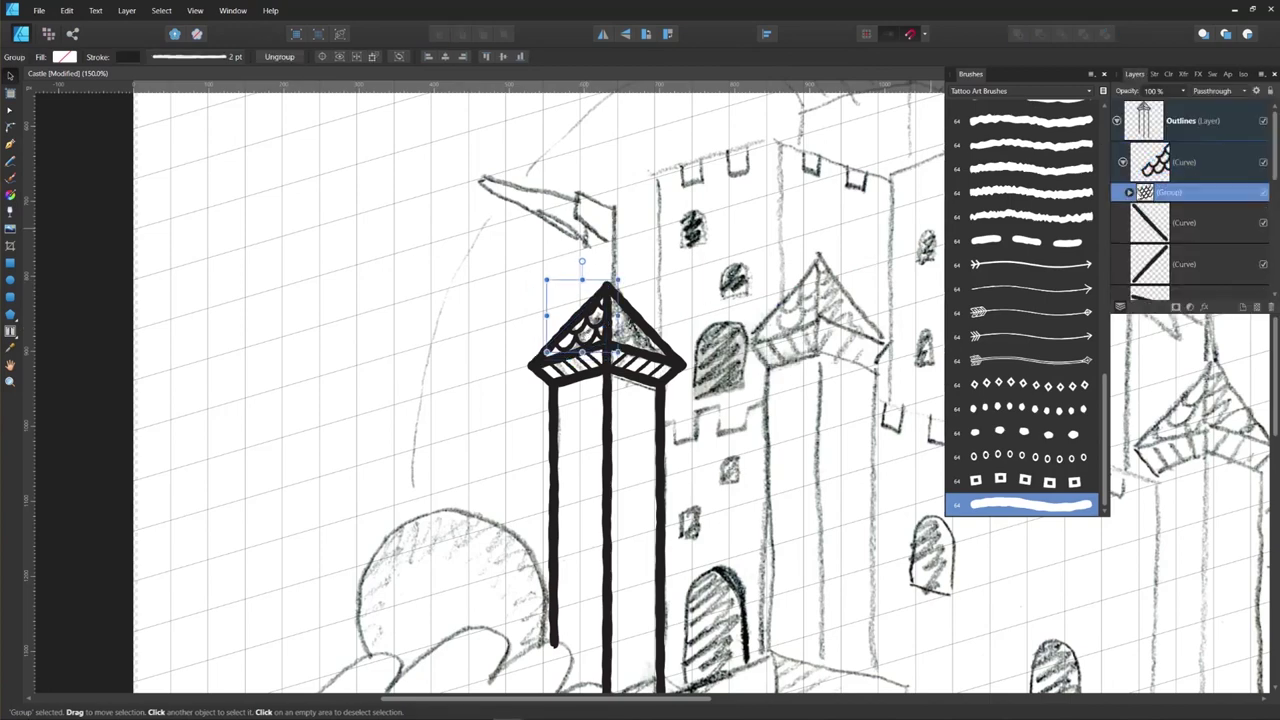
{"action": "left_click_drag", "start_coordinate": [592, 330], "coordinate": [609, 339]}
{"action": "left_click_drag", "start_coordinate": [551, 291], "coordinate": [558, 293]}
{"action": "key", "text": "ctrl+z"}
{"action": "key", "text": "ctrl+z"}
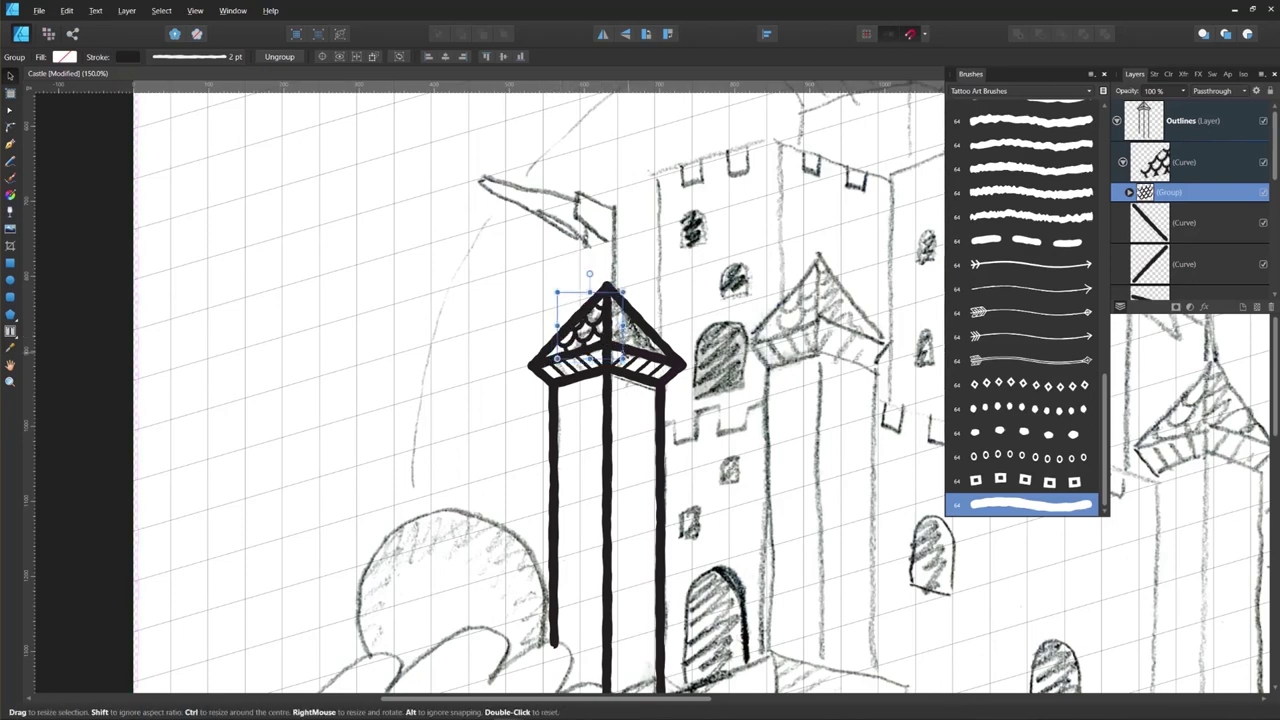
{"action": "left_click_drag", "start_coordinate": [623, 360], "coordinate": [581, 332]}
{"action": "left_click", "coordinate": [672, 294]}
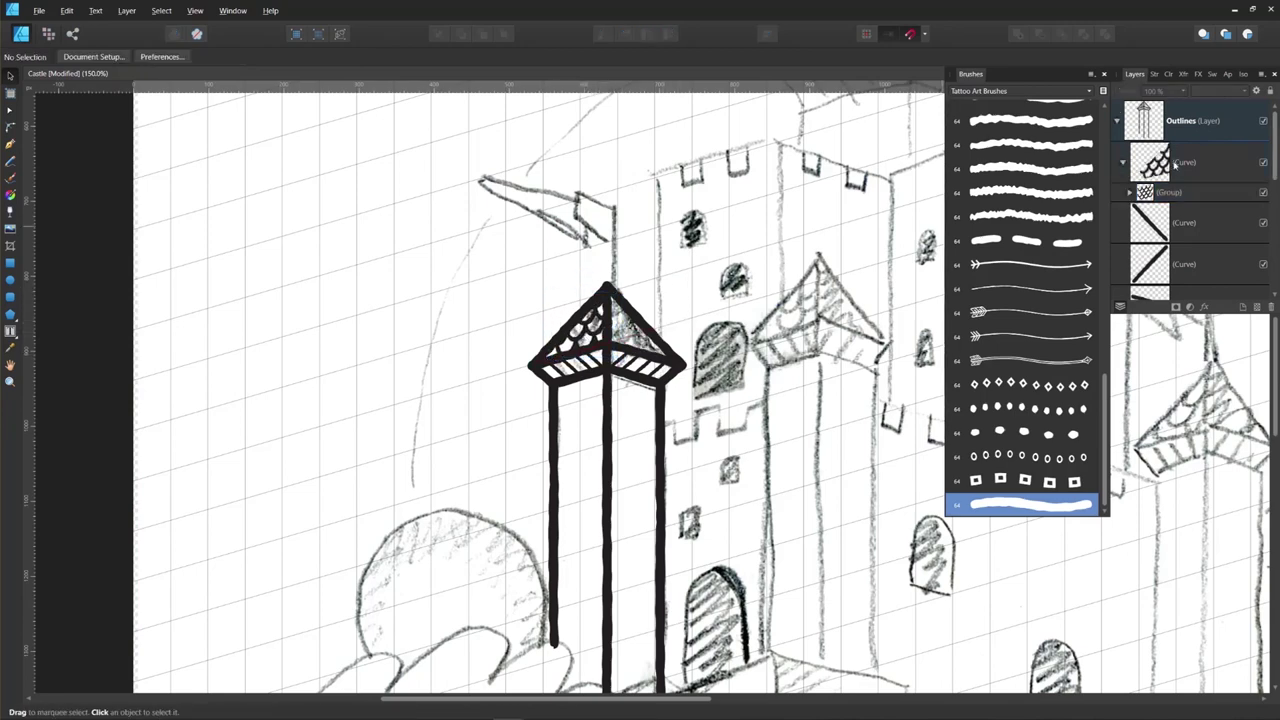
Step: Duplicate the clipped tiles onto the right roof face, flip the copy horizontally and clear the selection
{"action": "left_click", "coordinate": [1122, 165]}
{"action": "left_click", "coordinate": [1149, 165]}
{"action": "mouse_move", "coordinate": [586, 328]}
{"action": "left_mouse_down", "text": "ctrl"}
{"action": "mouse_move", "coordinate": [679, 328]}
{"action": "mouse_move", "coordinate": [639, 330]}
{"action": "left_mouse_up", "text": "ctrl"}
{"action": "left_click", "coordinate": [603, 34]}
{"action": "left_click", "coordinate": [710, 300]}
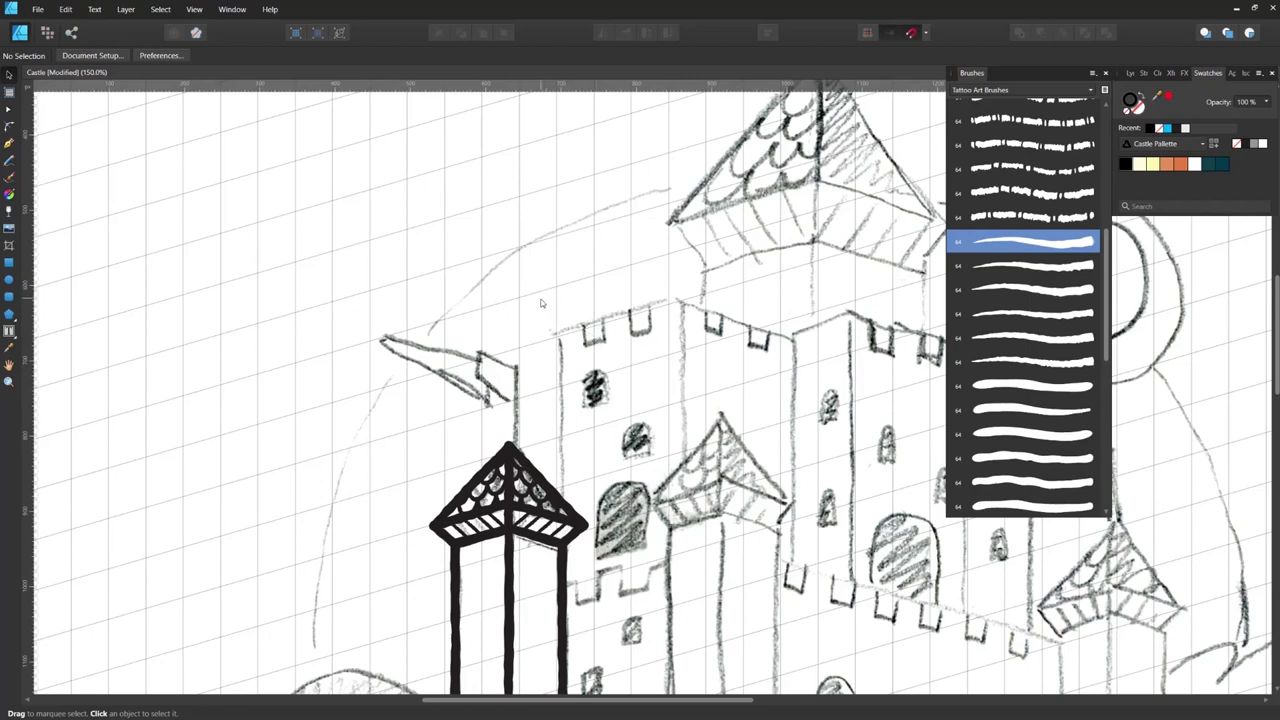
Step: Draw an unfilled rectangle in the front isometric plane over the left face of the sketched battlement tower, starting at its upper left corner
{"action": "left_click", "coordinate": [9, 263]}
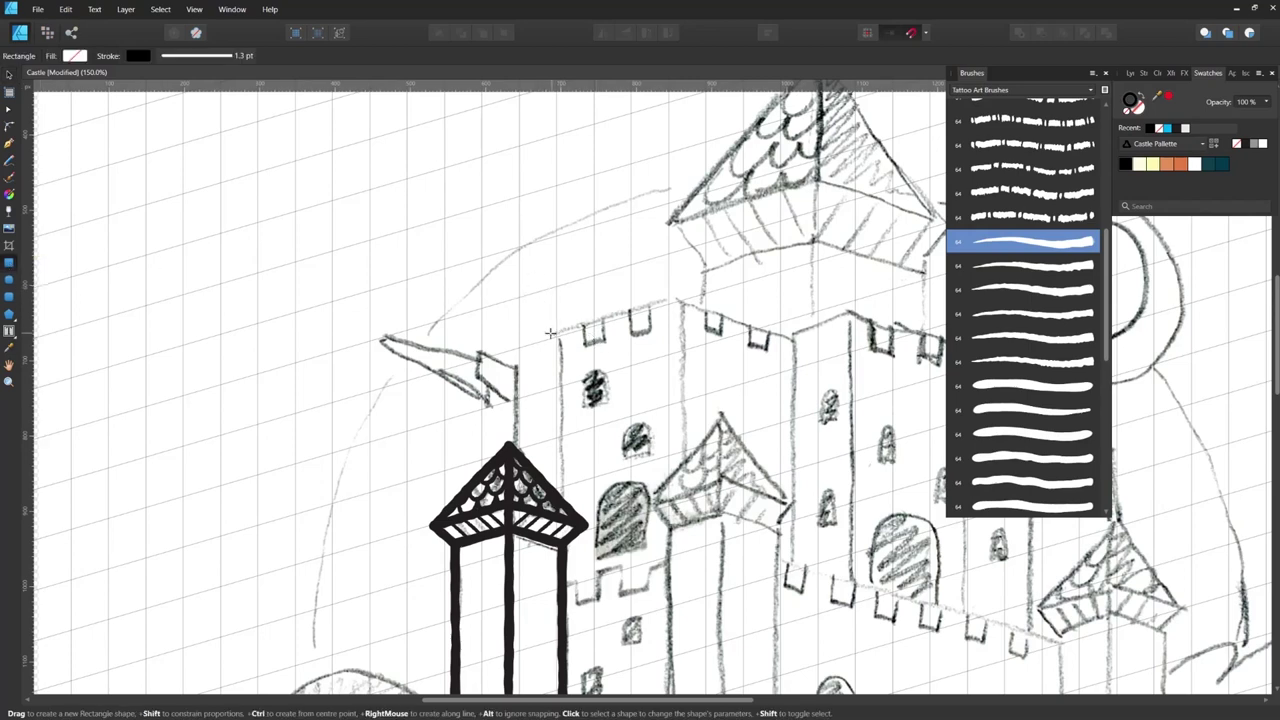
{"action": "left_click_drag", "start_coordinate": [557, 333], "coordinate": [682, 494]}
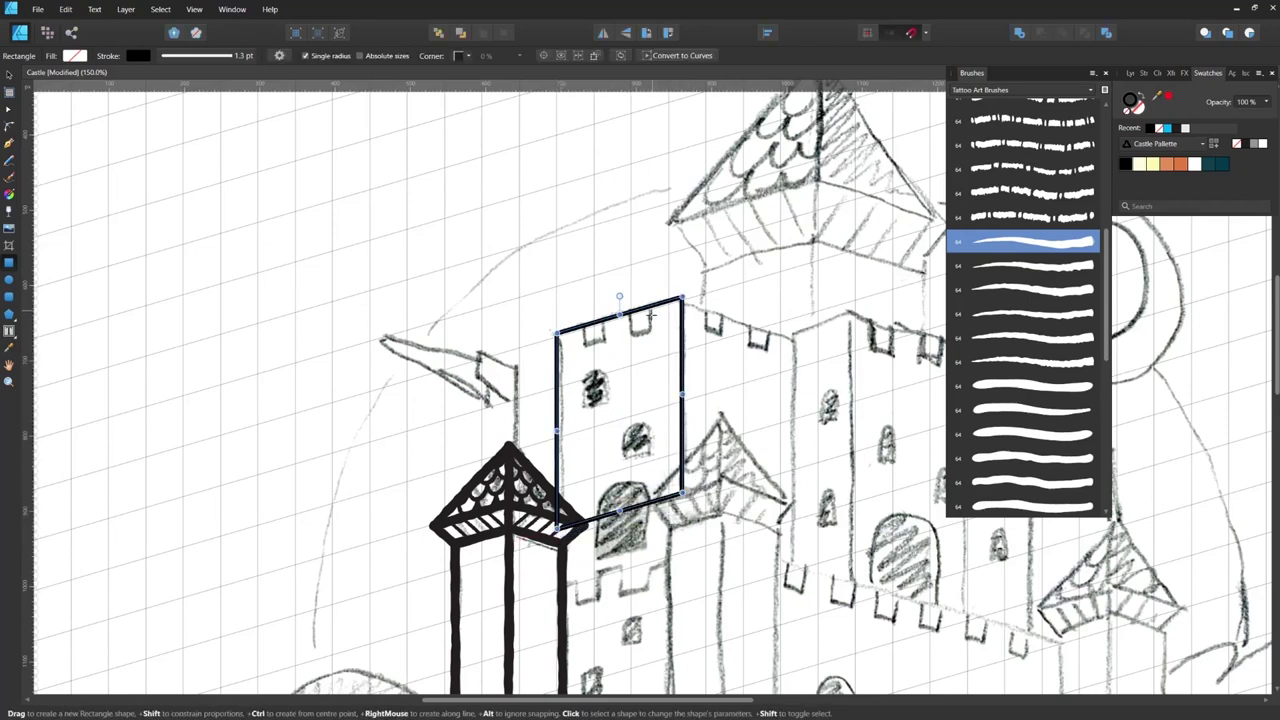
Step: Draw a small unfilled rectangle over the tower face's upper left corner and duplicate it side by side into five along the top edge
{"action": "key", "text": "ctrl+plus"}
{"action": "key", "text": "ctrl+plus"}
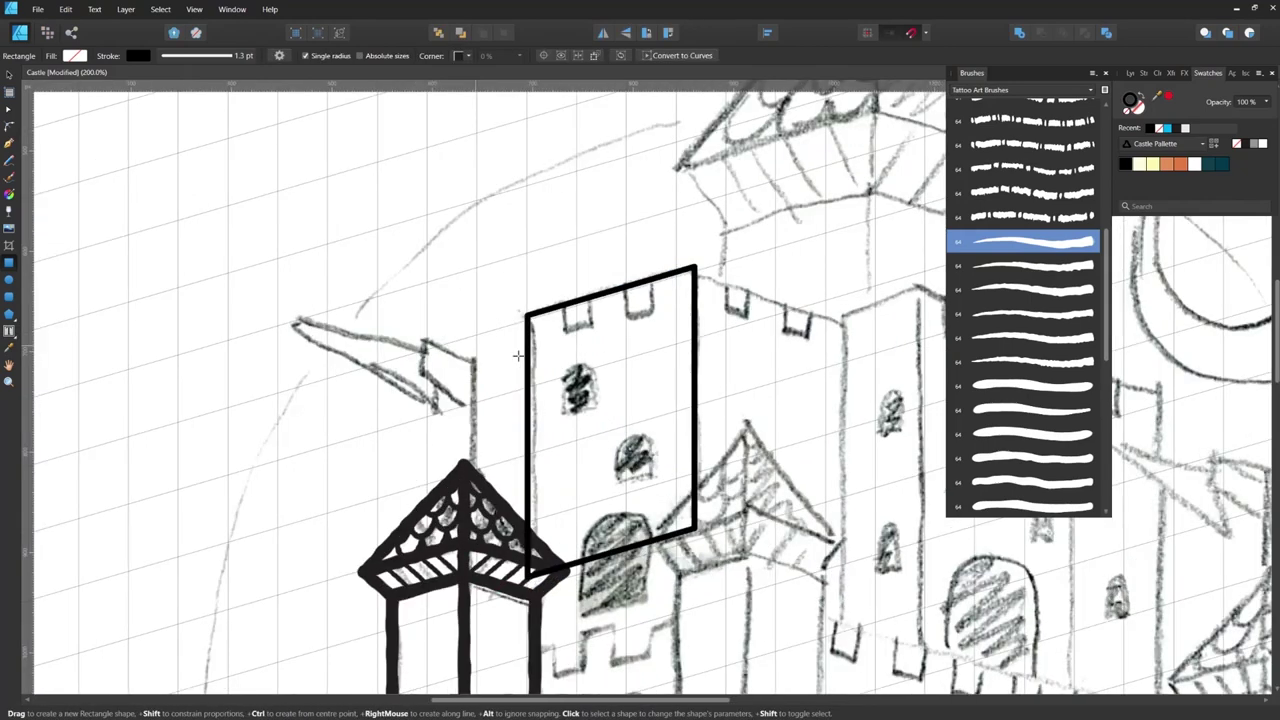
{"action": "left_click_drag", "start_coordinate": [583, 316], "coordinate": [601, 334]}
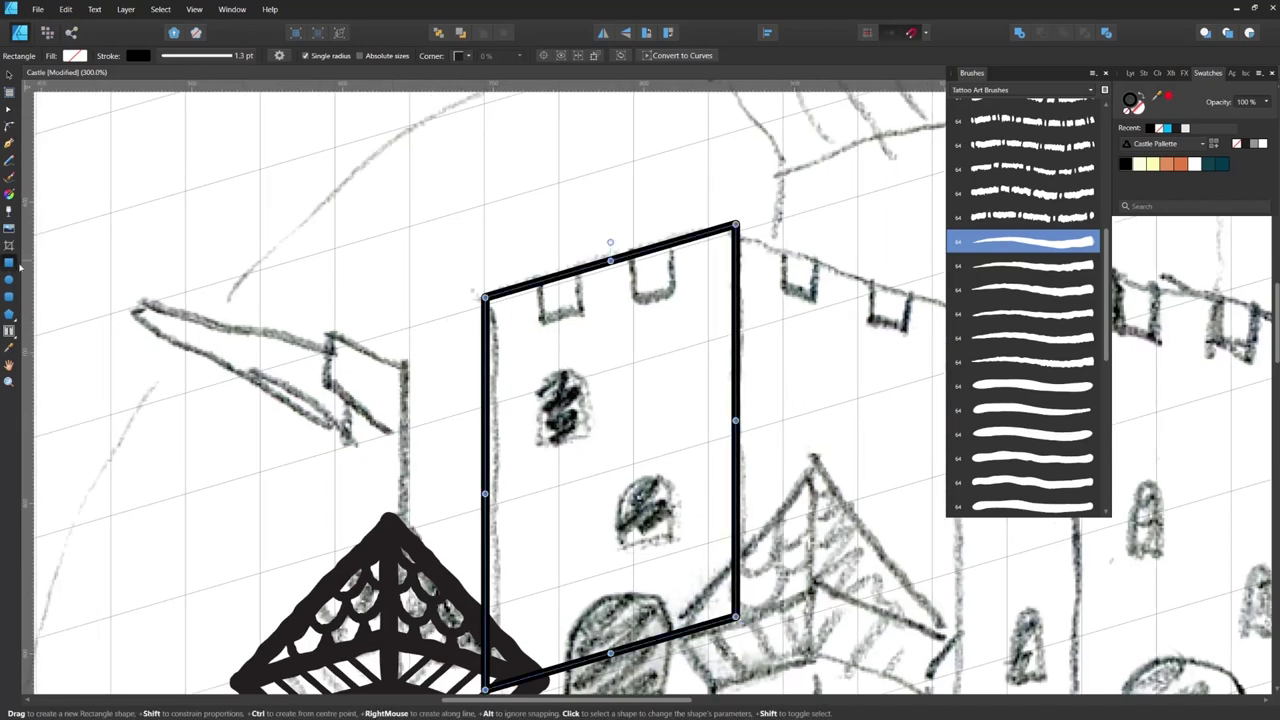
{"action": "left_click_drag", "start_coordinate": [485, 263], "coordinate": [542, 337]}
{"action": "key", "text": "v"}
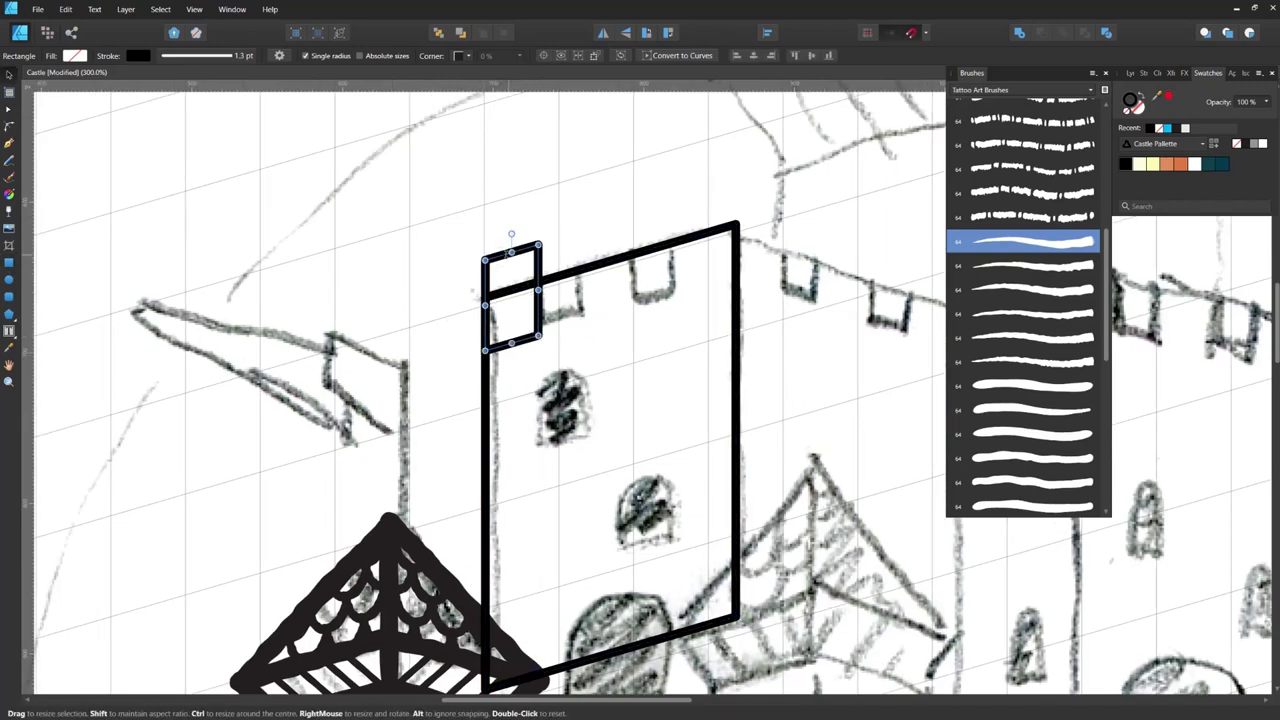
{"action": "left_click_drag", "start_coordinate": [536, 249], "coordinate": [731, 194]}
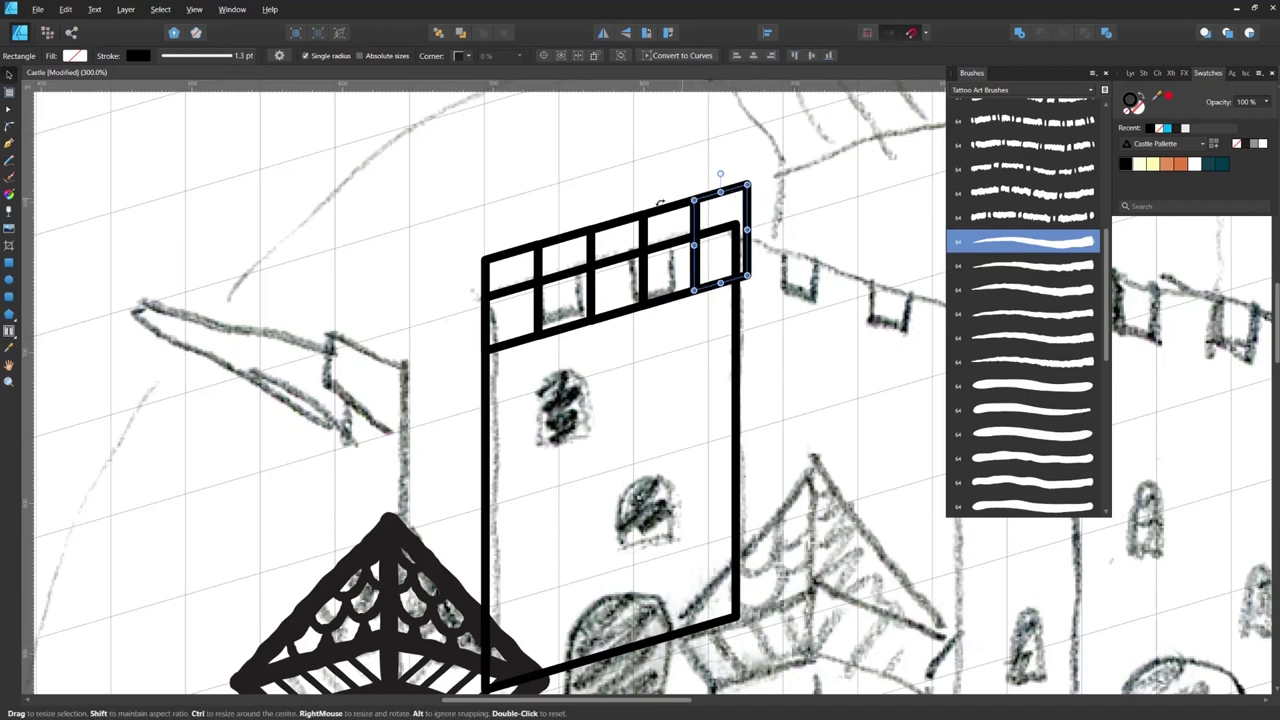
Step: Select all five small rectangles and narrow the row to end flush with the tower face's right edge
{"action": "left_click", "coordinate": [672, 207], "text": "shift"}
{"action": "left_click", "coordinate": [624, 221], "text": "shift"}
{"action": "left_click", "coordinate": [566, 243], "text": "shift"}
{"action": "left_click", "coordinate": [513, 256], "text": "shift"}
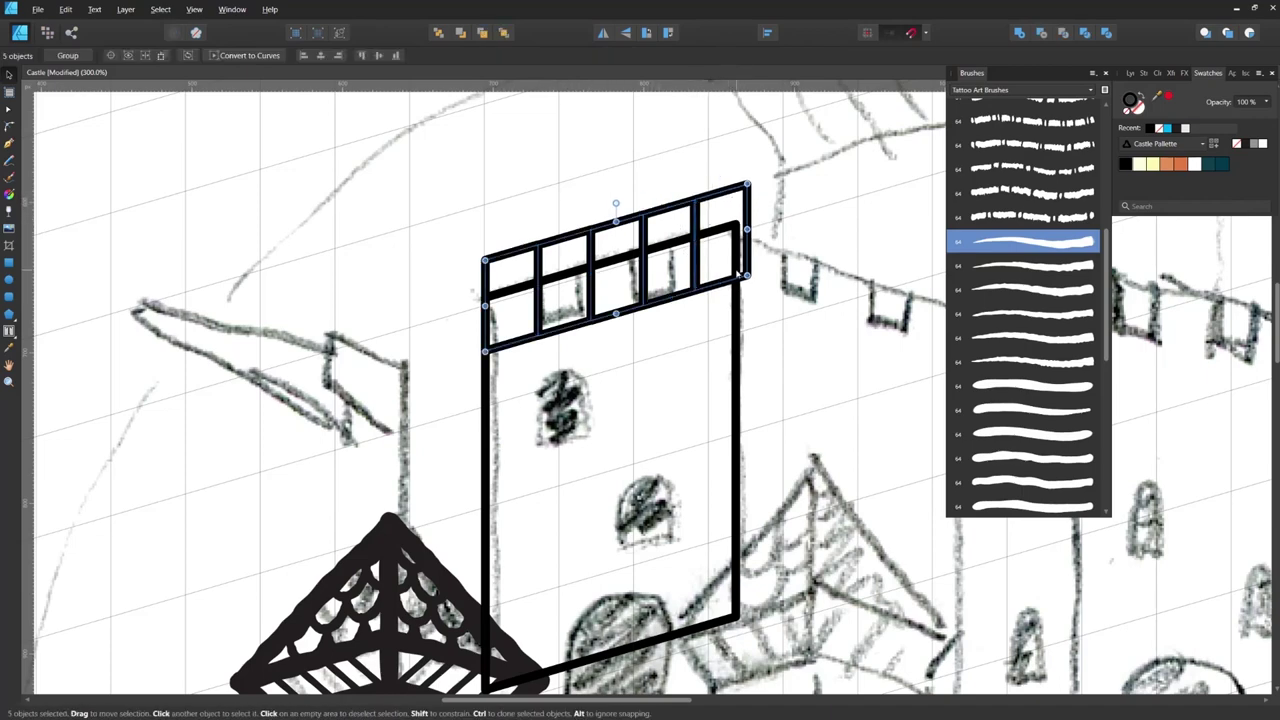
{"action": "left_click_drag", "start_coordinate": [746, 229], "coordinate": [736, 231]}
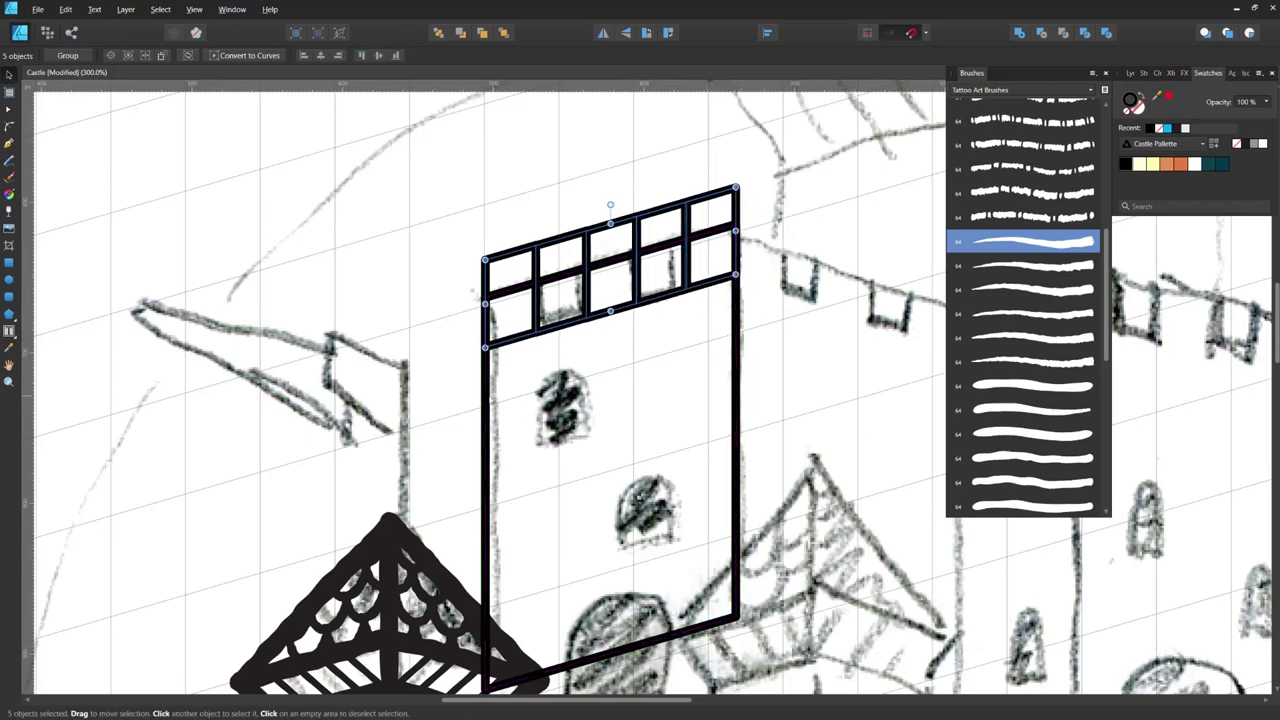
Step: Delete the first, third and fifth small rectangles, keeping the two over the sketched battlement gaps
{"action": "left_click", "coordinate": [712, 200]}
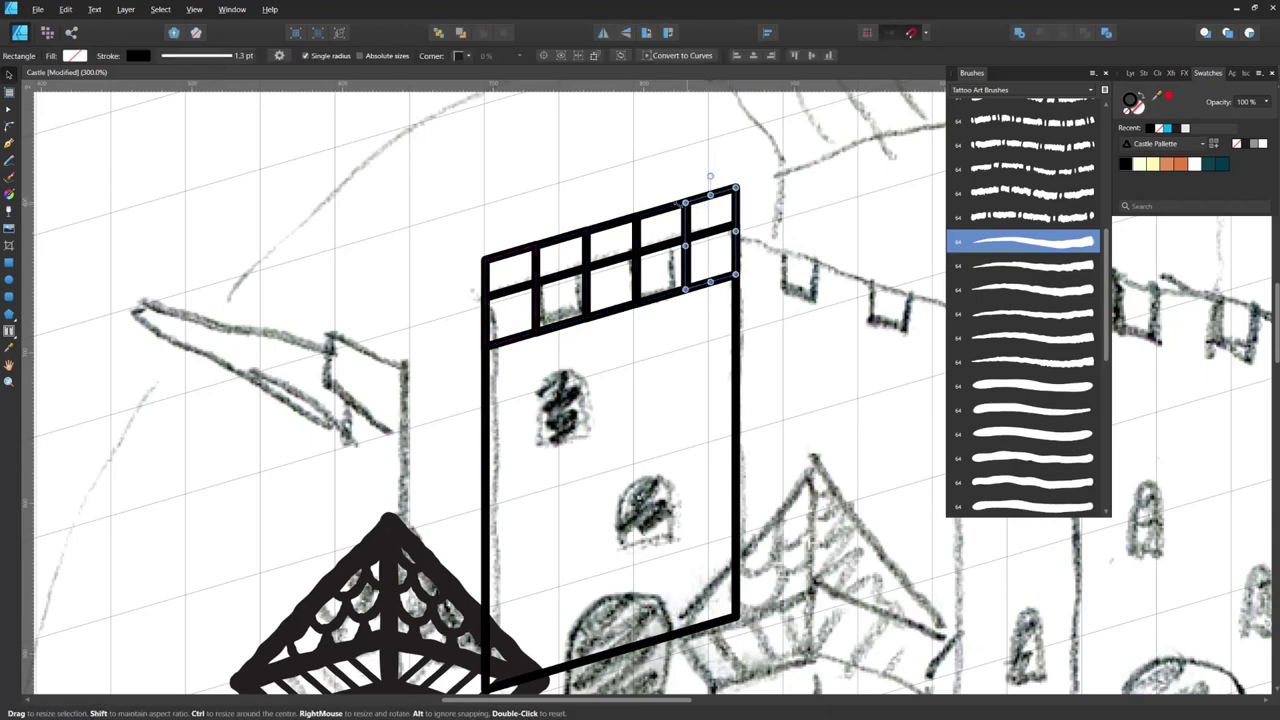
{"action": "left_click_drag", "start_coordinate": [678, 204], "coordinate": [502, 255]}
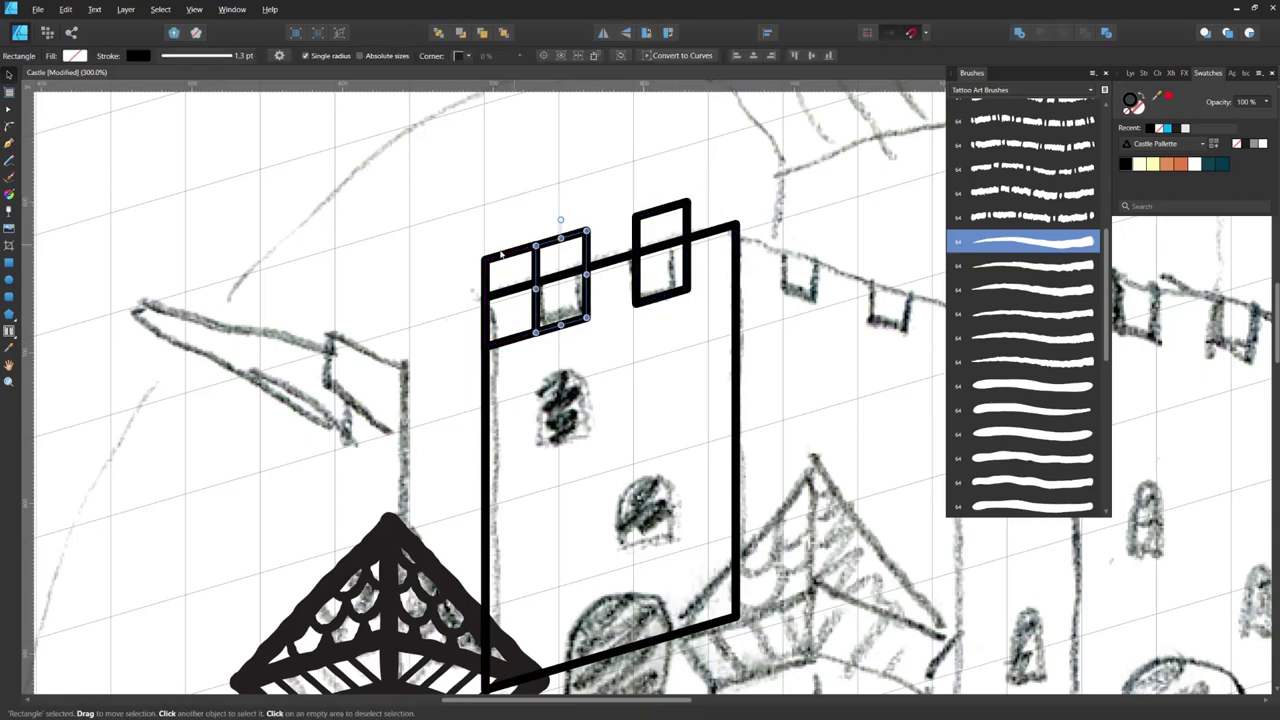
{"action": "left_click", "coordinate": [501, 257]}
{"action": "key", "text": "Delete"}
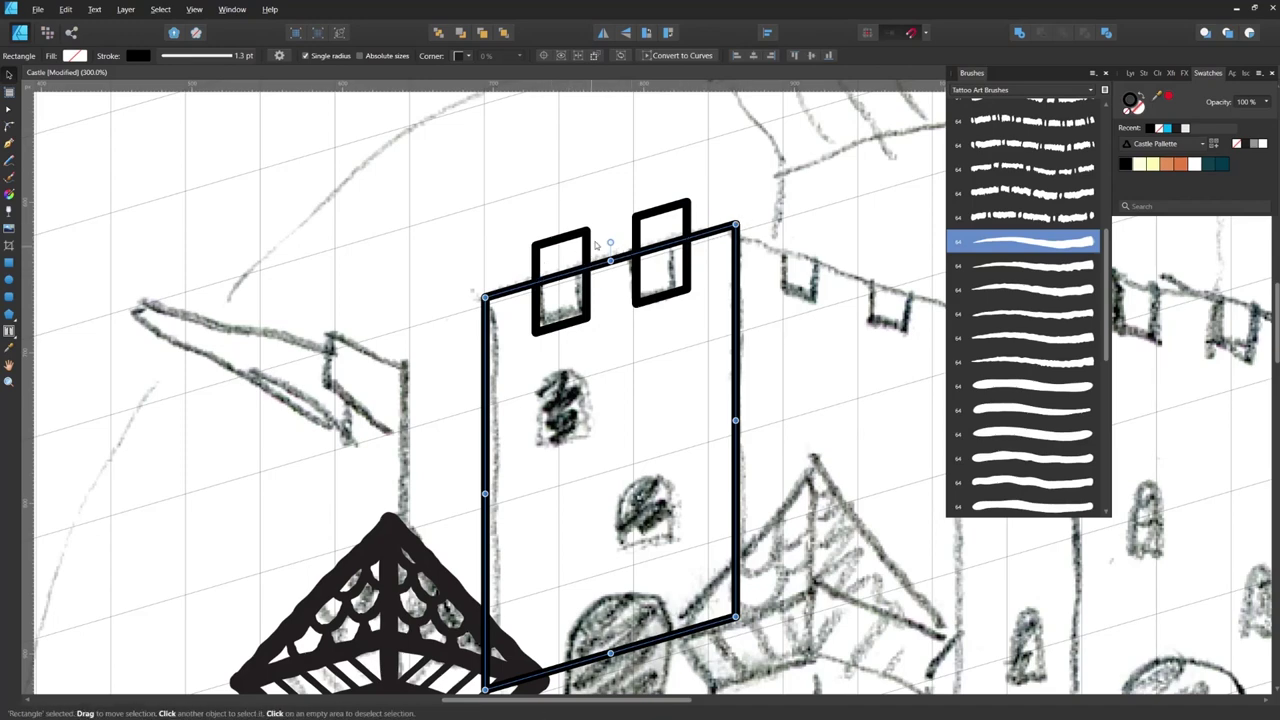
Step: Merge the two remaining small rectangles with Add and Subtract them from the tower face to cut its battlement notches
{"action": "left_click", "coordinate": [595, 214]}
{"action": "left_click", "coordinate": [587, 248]}
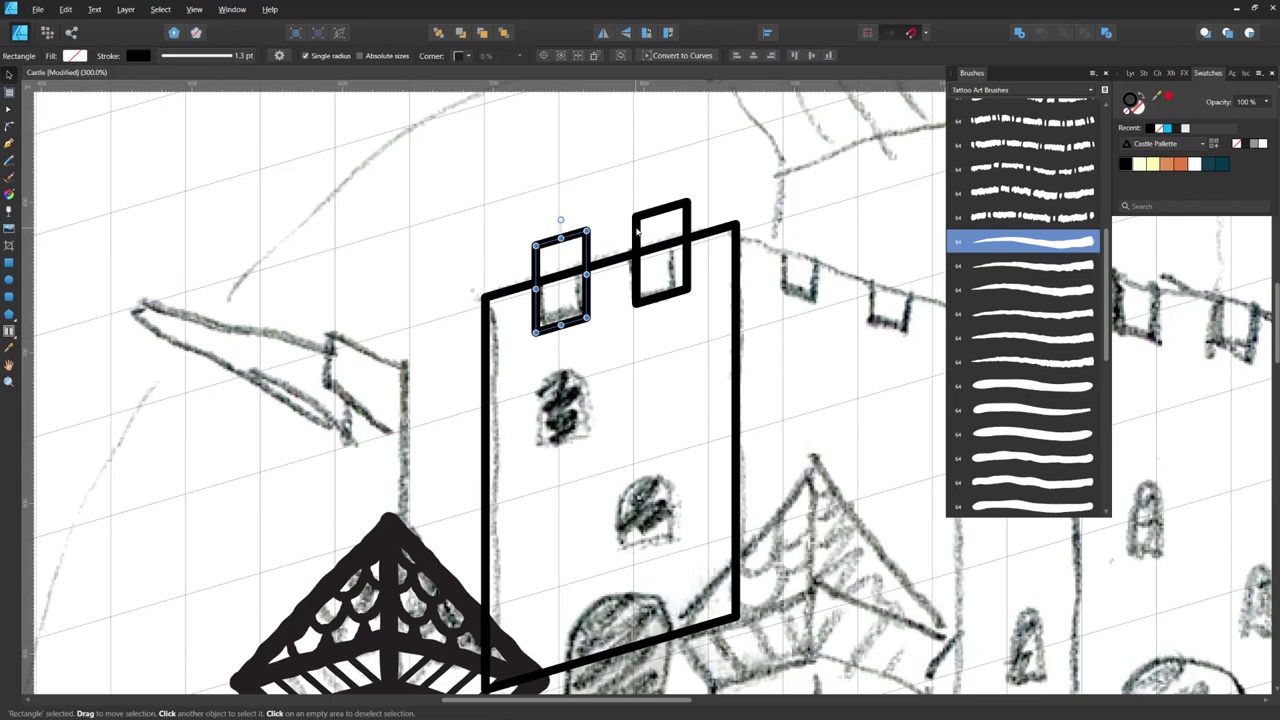
{"action": "left_click", "coordinate": [636, 231], "text": "shift"}
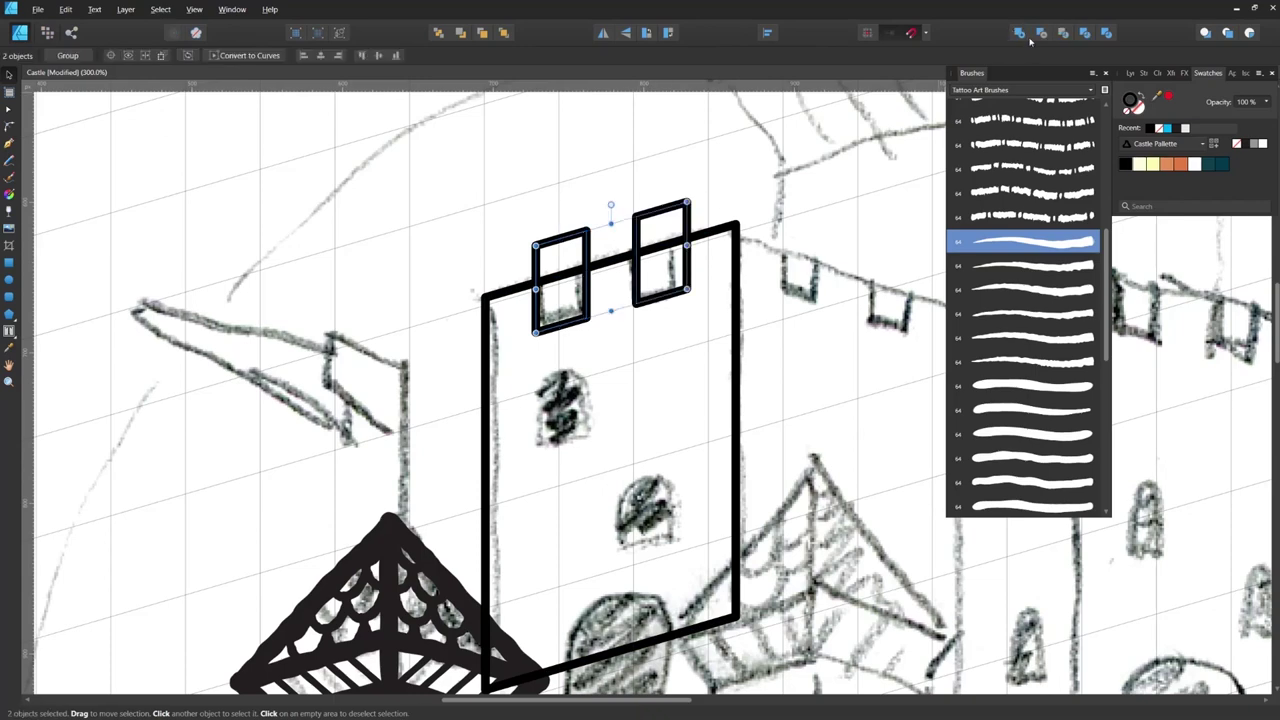
{"action": "left_click", "coordinate": [1019, 32]}
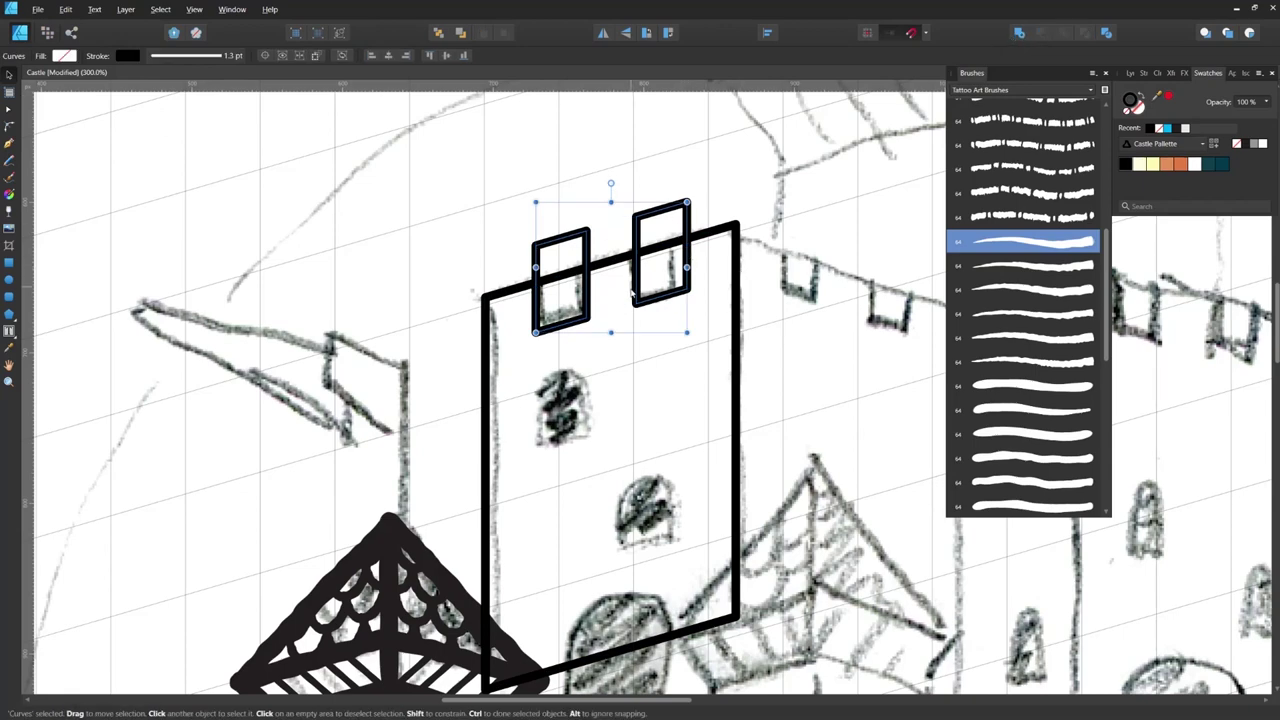
{"action": "left_click", "coordinate": [737, 262], "text": "shift"}
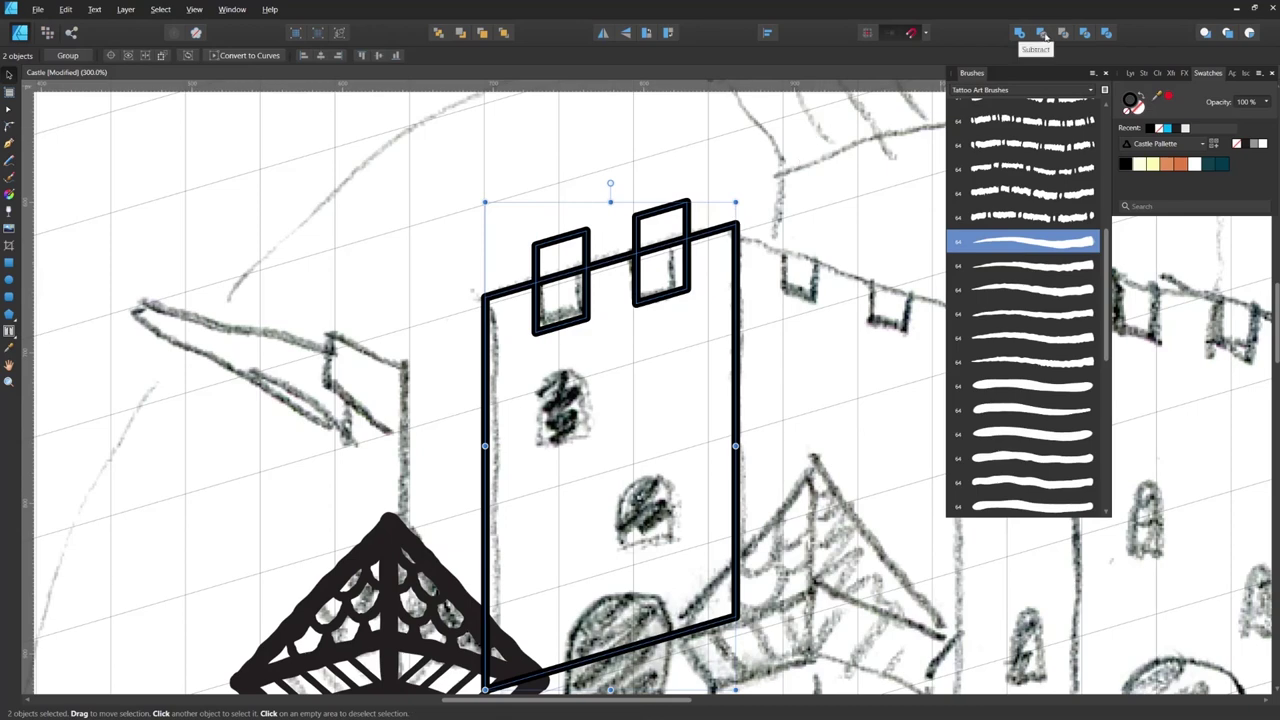
{"action": "left_click", "coordinate": [1041, 33]}
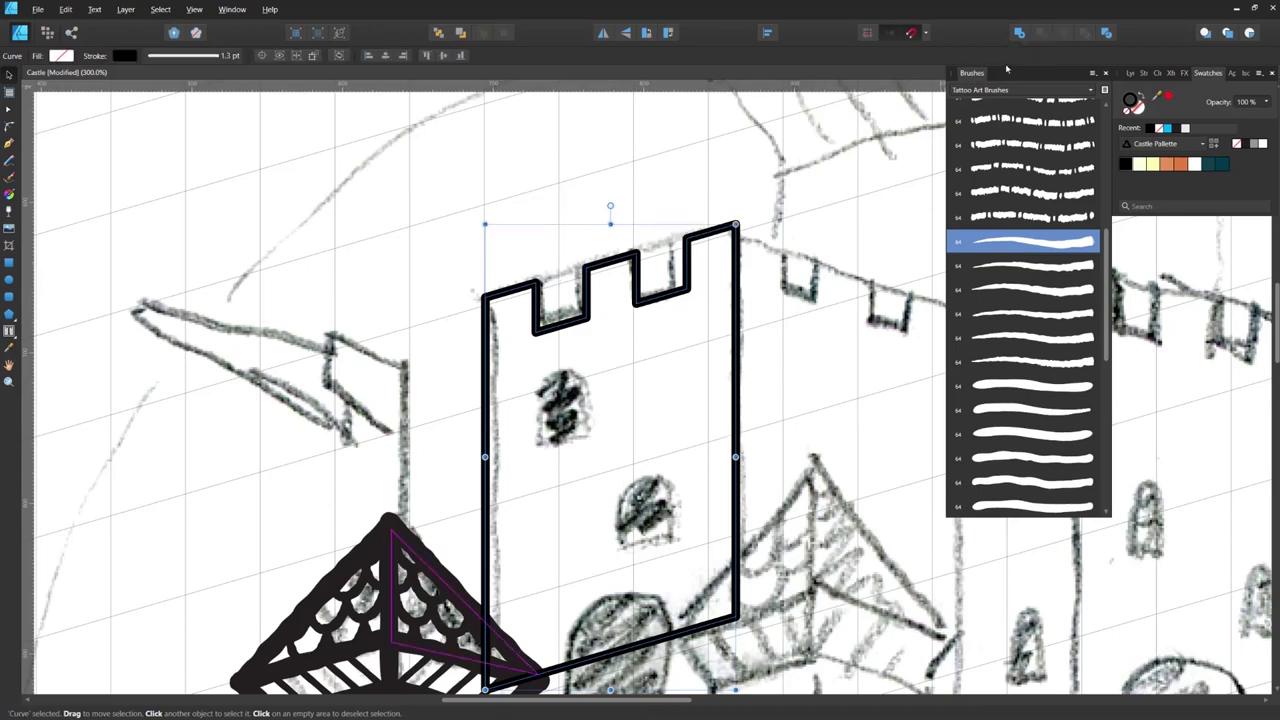
{"action": "left_click", "coordinate": [830, 270]}
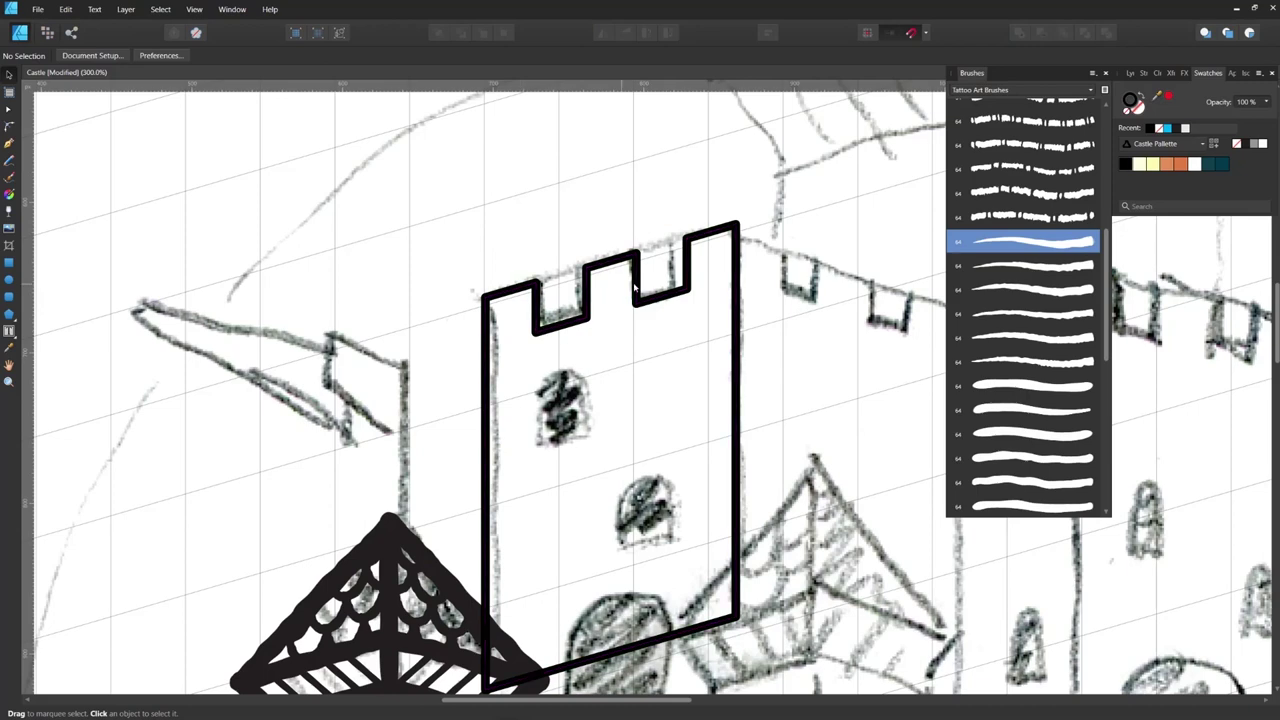
Step: Add a node low on each side of the battlement face, break the curve there and delete the bottom section to leave it open
{"action": "left_click_drag", "start_coordinate": [639, 431], "coordinate": [634, 344]}
{"action": "key", "text": "a"}
{"action": "left_click", "coordinate": [732, 474]}
{"action": "left_click", "coordinate": [731, 473]}
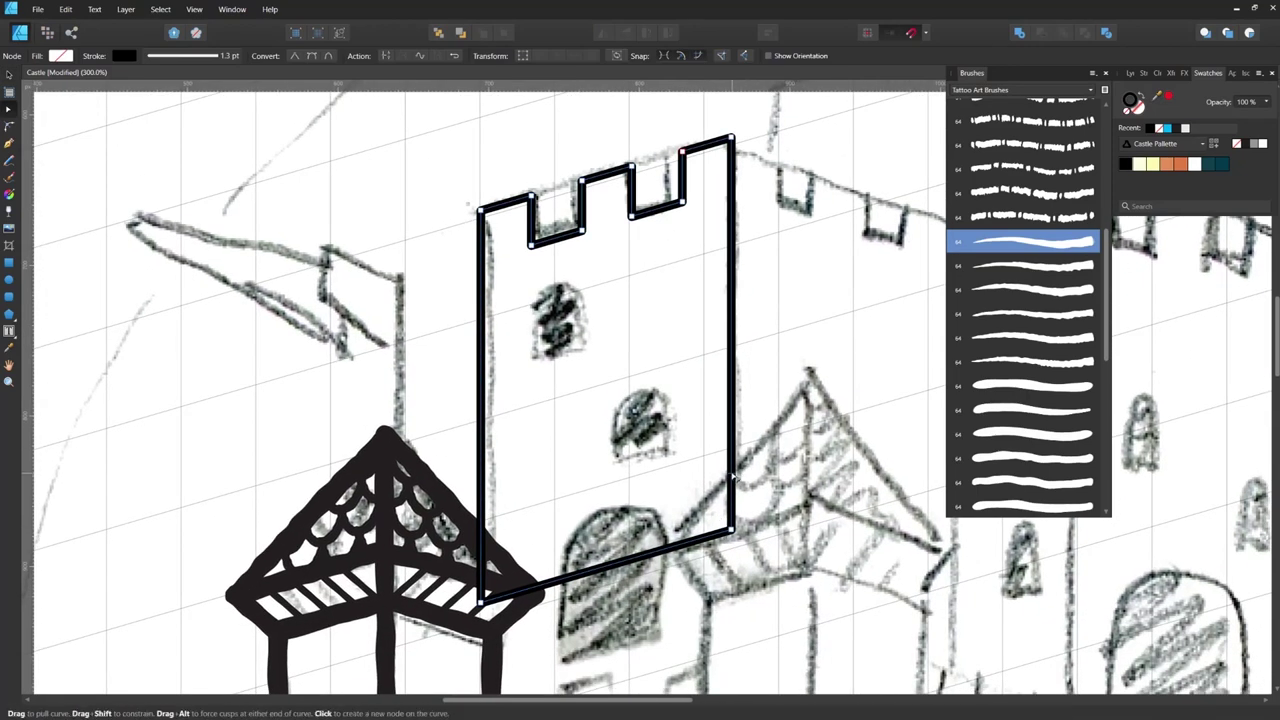
{"action": "left_click", "coordinate": [480, 535]}
{"action": "left_click", "coordinate": [731, 472], "text": "shift"}
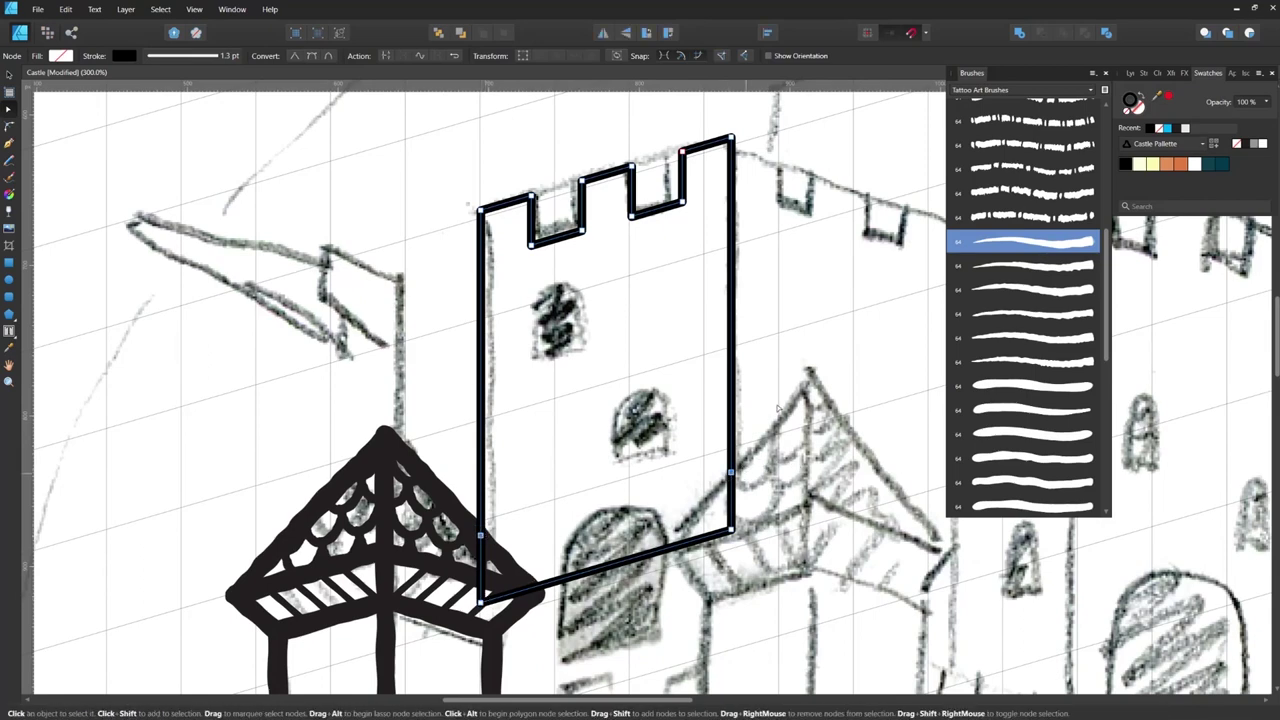
{"action": "left_click", "coordinate": [389, 57]}
{"action": "left_click", "coordinate": [729, 531]}
{"action": "key", "text": "Delete"}
{"action": "left_click", "coordinate": [818, 432]}
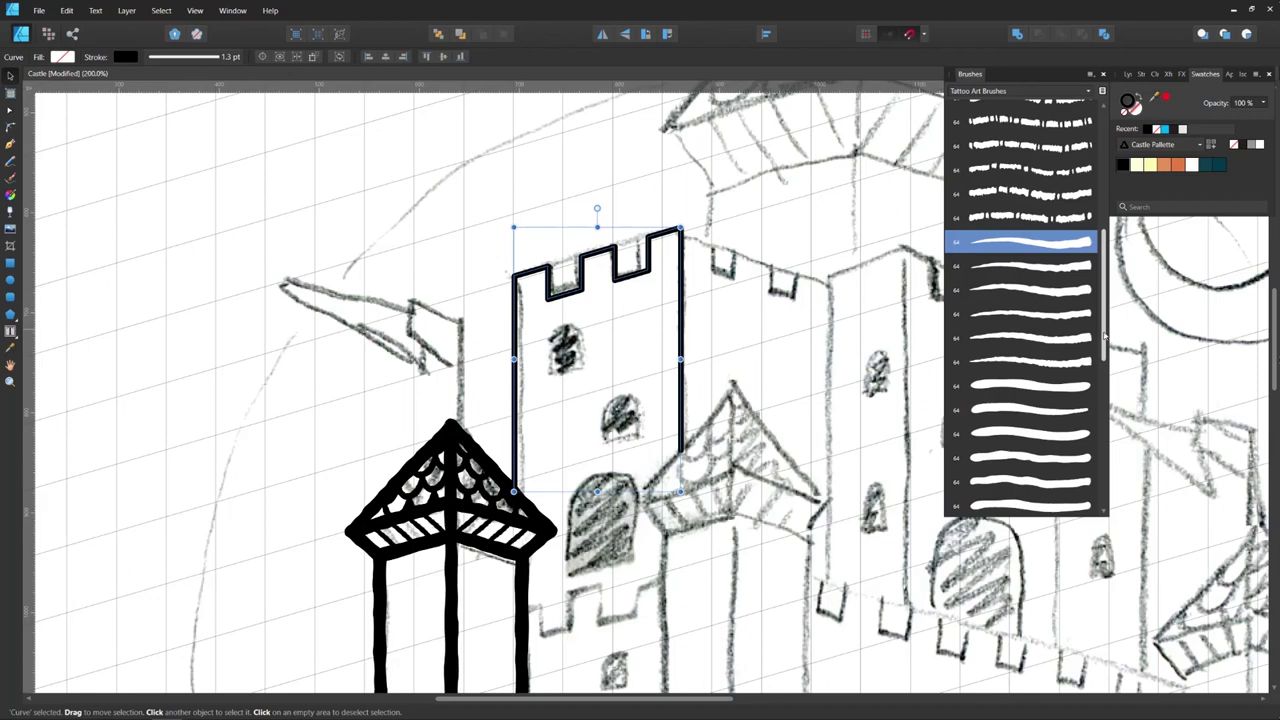
Step: Apply the last Tattoo Art brush to the open battlement curve and set its stroke width to 4 pt
{"action": "scroll", "coordinate": [1068, 505], "scroll_direction": "down", "scroll_amount": 5}
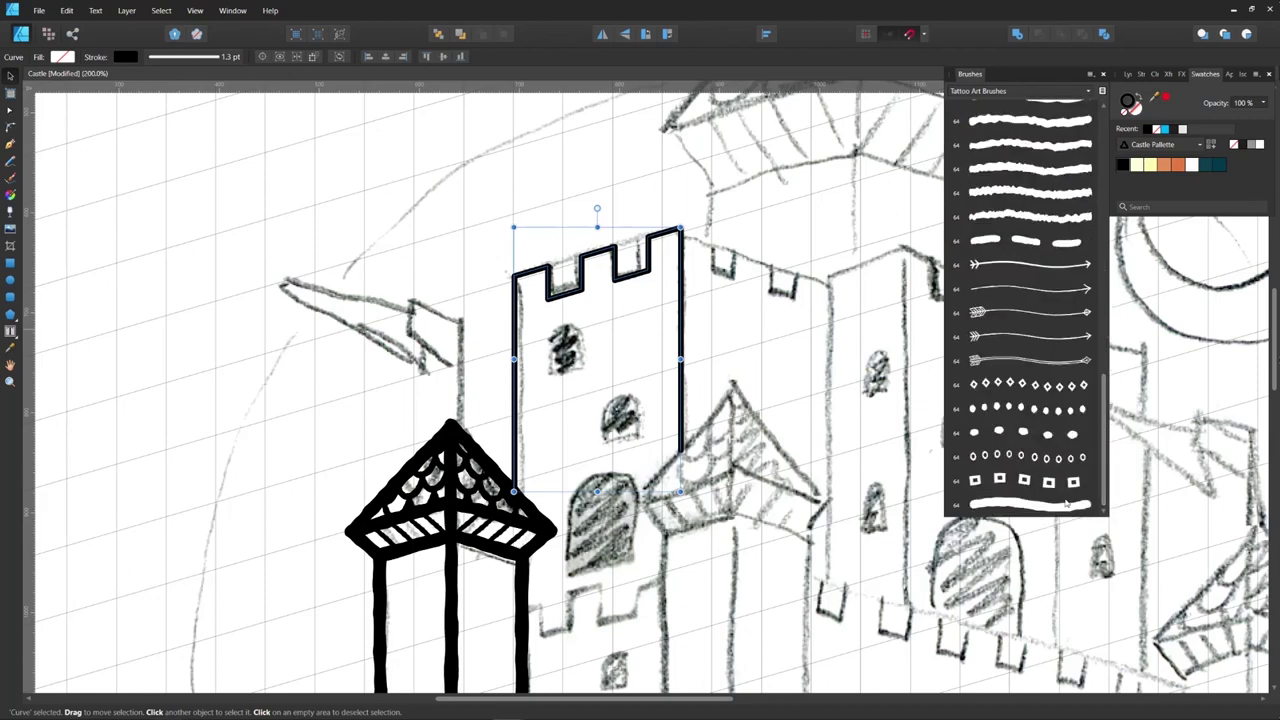
{"action": "left_click", "coordinate": [1024, 507]}
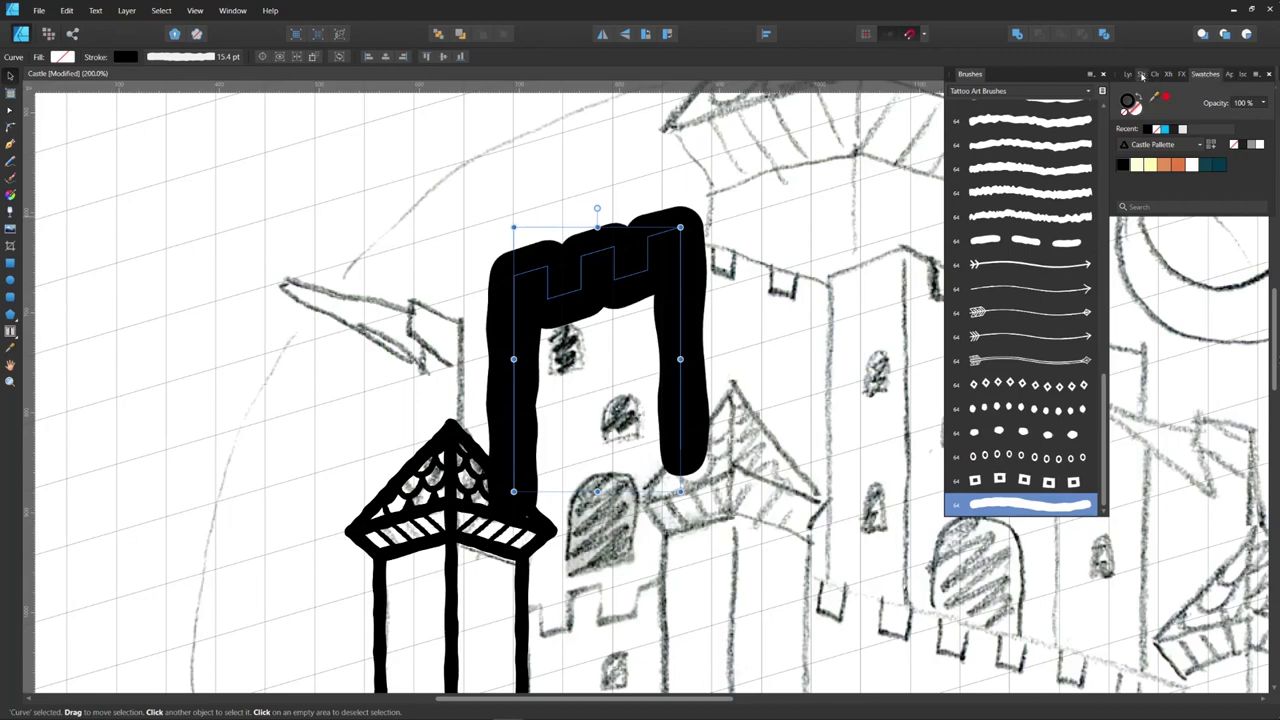
{"action": "left_click", "coordinate": [1143, 75]}
{"action": "left_click", "coordinate": [1247, 115]}
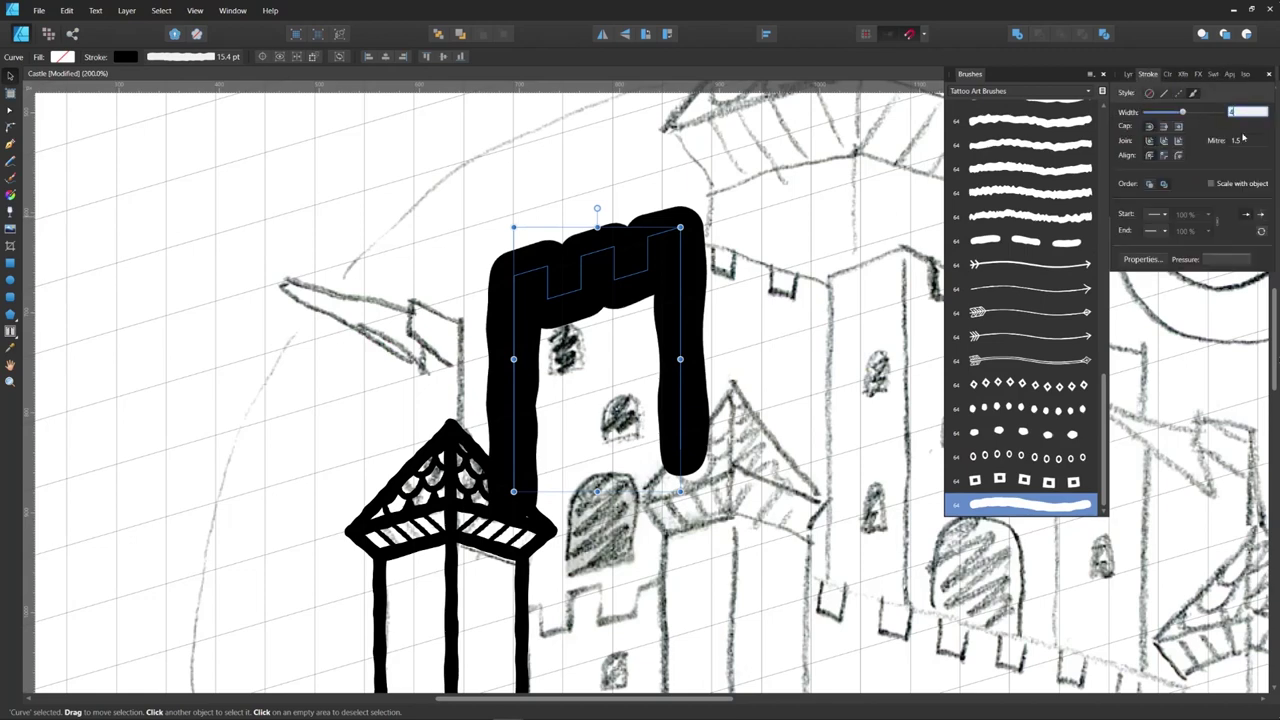
{"action": "type", "text": "4"}
{"action": "key", "text": "Return"}
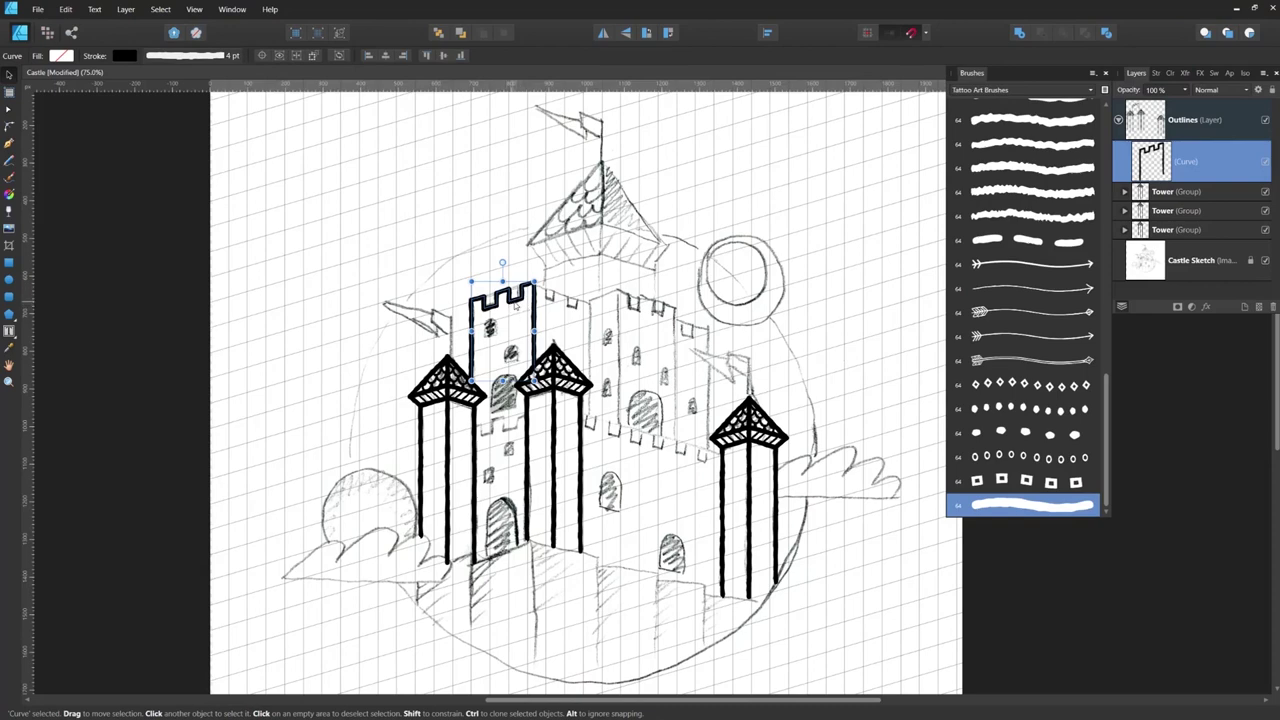
Step: Duplicate the battlement face, flip the copy horizontally, snap it to the original's right edge and narrow it to the sketched right face
{"action": "mouse_move", "coordinate": [513, 307]}
{"action": "left_mouse_down"}
{"action": "mouse_move", "coordinate": [608, 300]}
{"action": "mouse_move", "coordinate": [598, 280]}
{"action": "left_mouse_up"}
{"action": "left_click", "coordinate": [603, 33]}
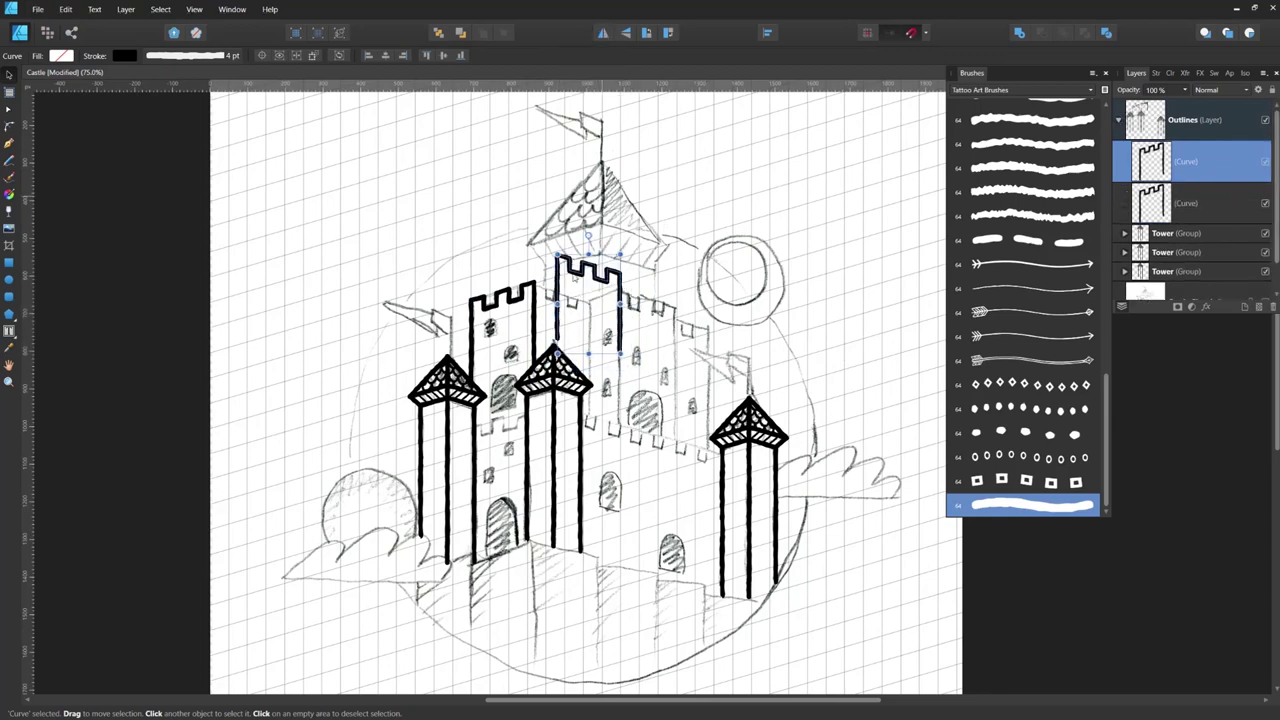
{"action": "left_click_drag", "start_coordinate": [596, 276], "coordinate": [573, 304]}
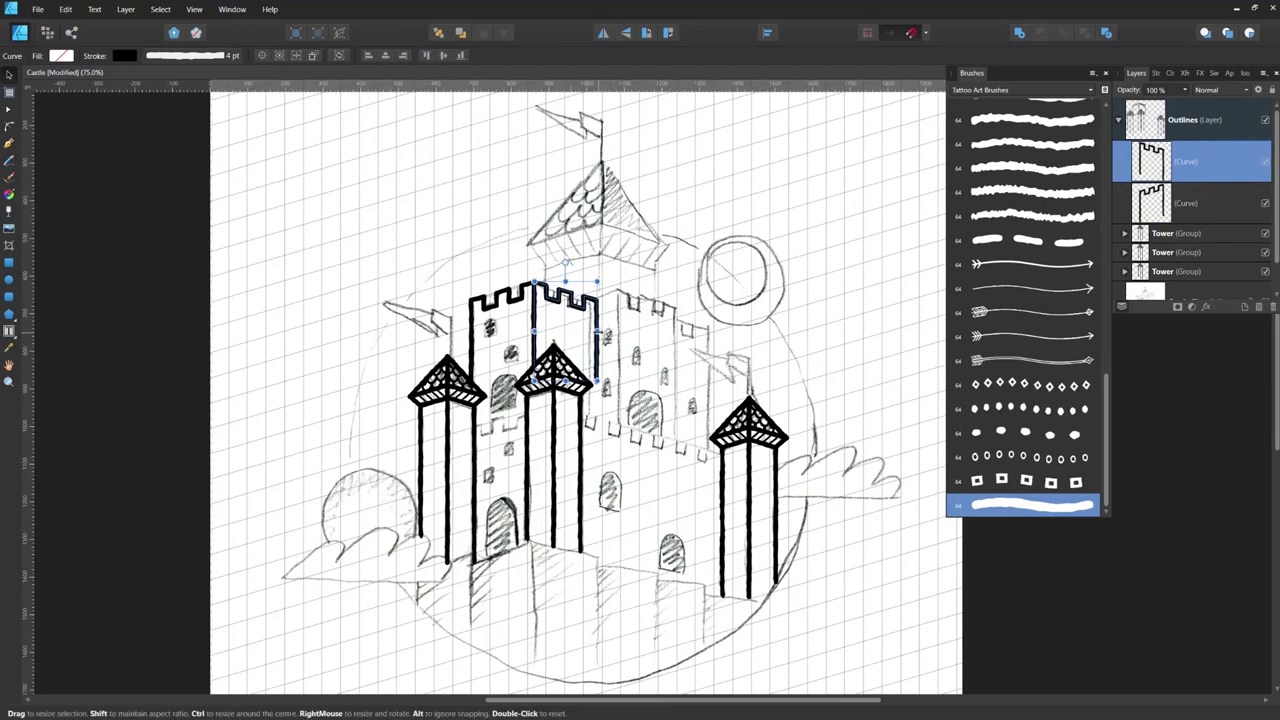
{"action": "left_click_drag", "start_coordinate": [597, 330], "coordinate": [590, 330]}
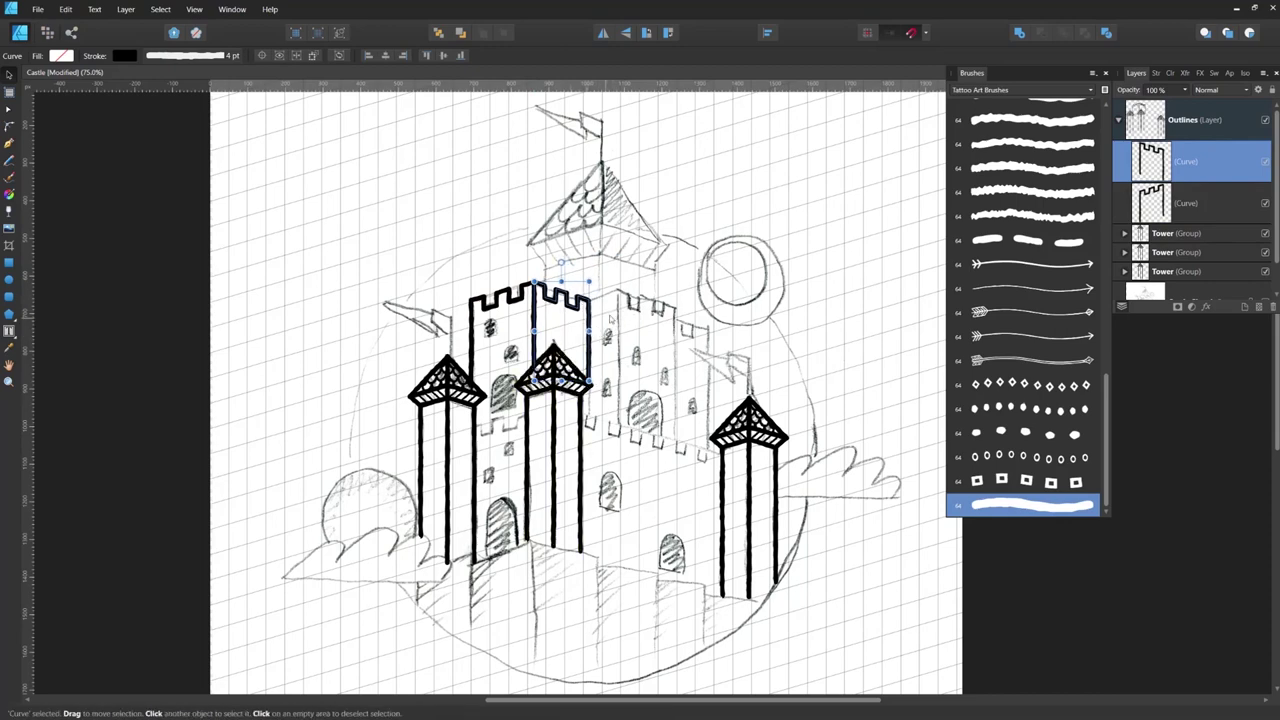
Step: Copy the left battlement face onto the narrow sketched face further right and delete nodes until only a single-notch top edge remains
{"action": "key", "text": "ctrl+j"}
{"action": "left_click", "coordinate": [619, 322]}
{"action": "left_click_drag", "start_coordinate": [618, 315], "coordinate": [613, 319]}
{"action": "key", "text": "a"}
{"action": "left_click", "coordinate": [586, 380]}
{"action": "key", "text": "Delete"}
{"action": "scroll", "coordinate": [560, 345], "scroll_direction": "up", "scroll_amount": 2}
{"action": "left_click_drag", "start_coordinate": [642, 257], "coordinate": [601, 255]}
{"action": "left_click", "coordinate": [601, 242]}
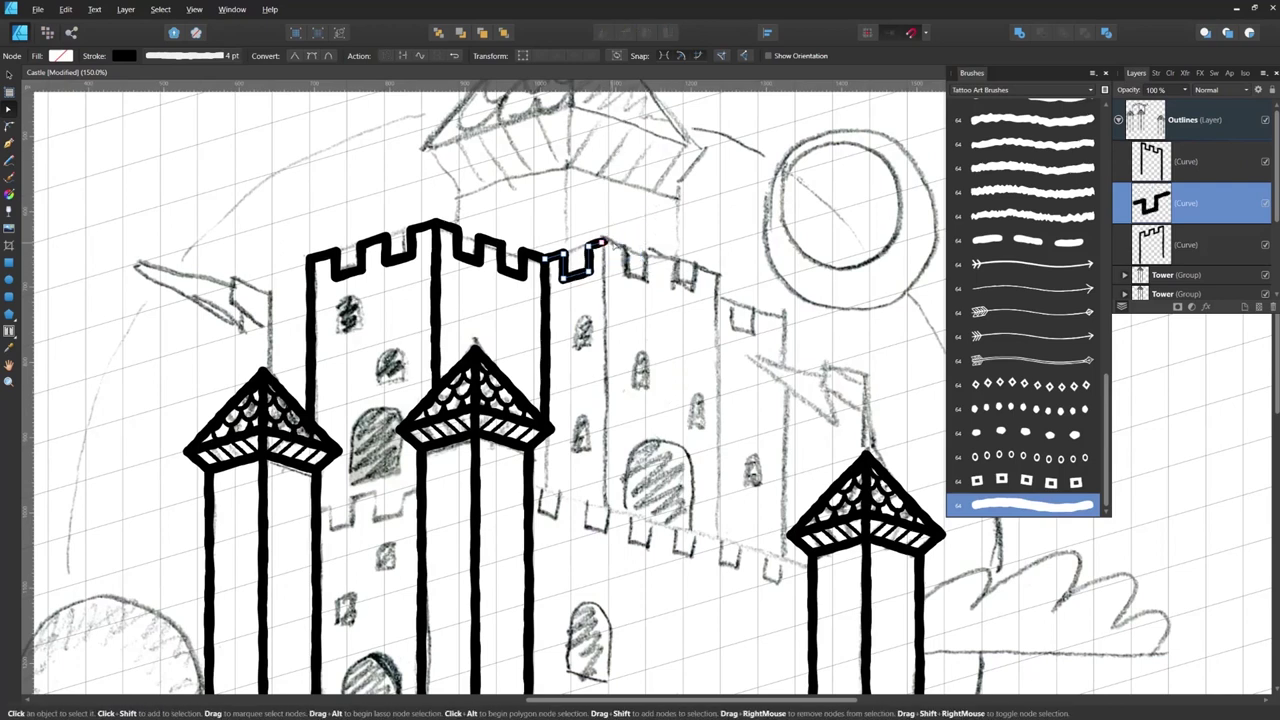
Step: Copy the right-hand battlement face onto the next sketched wall face and extend its sides down to the lower wall
{"action": "left_click", "coordinate": [514, 290]}
{"action": "left_click", "coordinate": [437, 365]}
{"action": "key", "text": "v"}
{"action": "mouse_move", "coordinate": [437, 394]}
{"action": "left_mouse_down"}
{"action": "mouse_move", "coordinate": [615, 411]}
{"action": "mouse_move", "coordinate": [738, 462]}
{"action": "mouse_move", "coordinate": [716, 484]}
{"action": "mouse_move", "coordinate": [716, 534]}
{"action": "left_mouse_up"}
Step: Copy the extended battlement face onto the rightmost upper wall and delete the nodes that overlap the neighbouring face
{"action": "key", "text": "a"}
{"action": "key", "text": "v"}
{"action": "left_click_drag", "start_coordinate": [638, 275], "coordinate": [705, 318]}
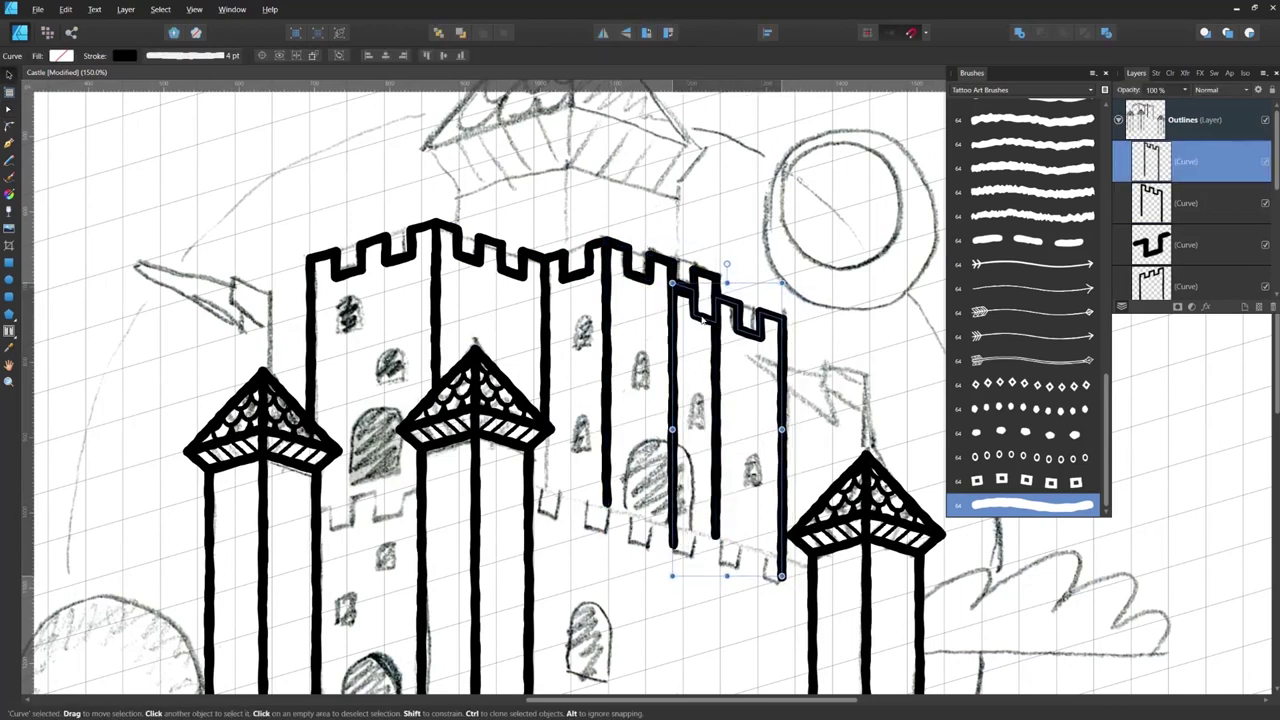
{"action": "key", "text": "a"}
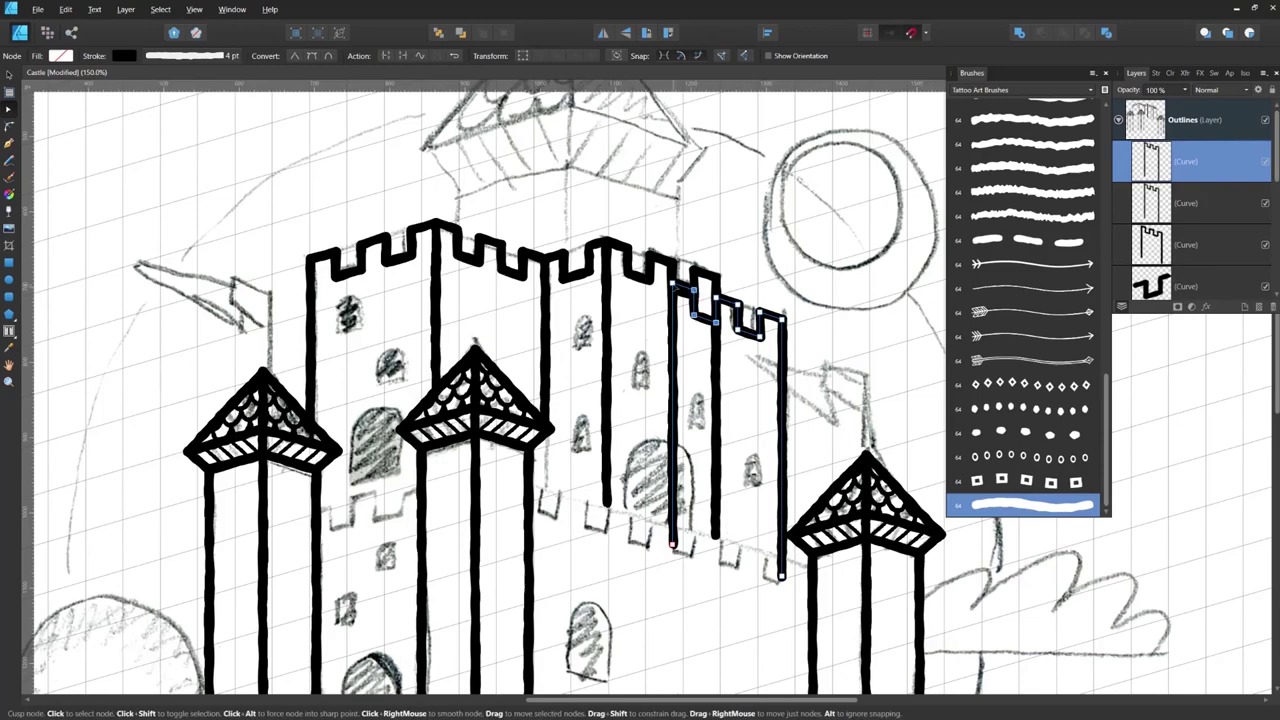
{"action": "left_click", "coordinate": [831, 328]}
Step: Copy the left battlement face down between the two left front towers, remove its side lines and fit the notched edge between them
{"action": "key", "text": "v"}
{"action": "scroll", "coordinate": [642, 275], "scroll_direction": "down", "scroll_amount": 2}
{"action": "left_click_drag", "start_coordinate": [538, 262], "coordinate": [477, 399]}
{"action": "key", "text": "ctrl+d"}
{"action": "left_click", "coordinate": [474, 400]}
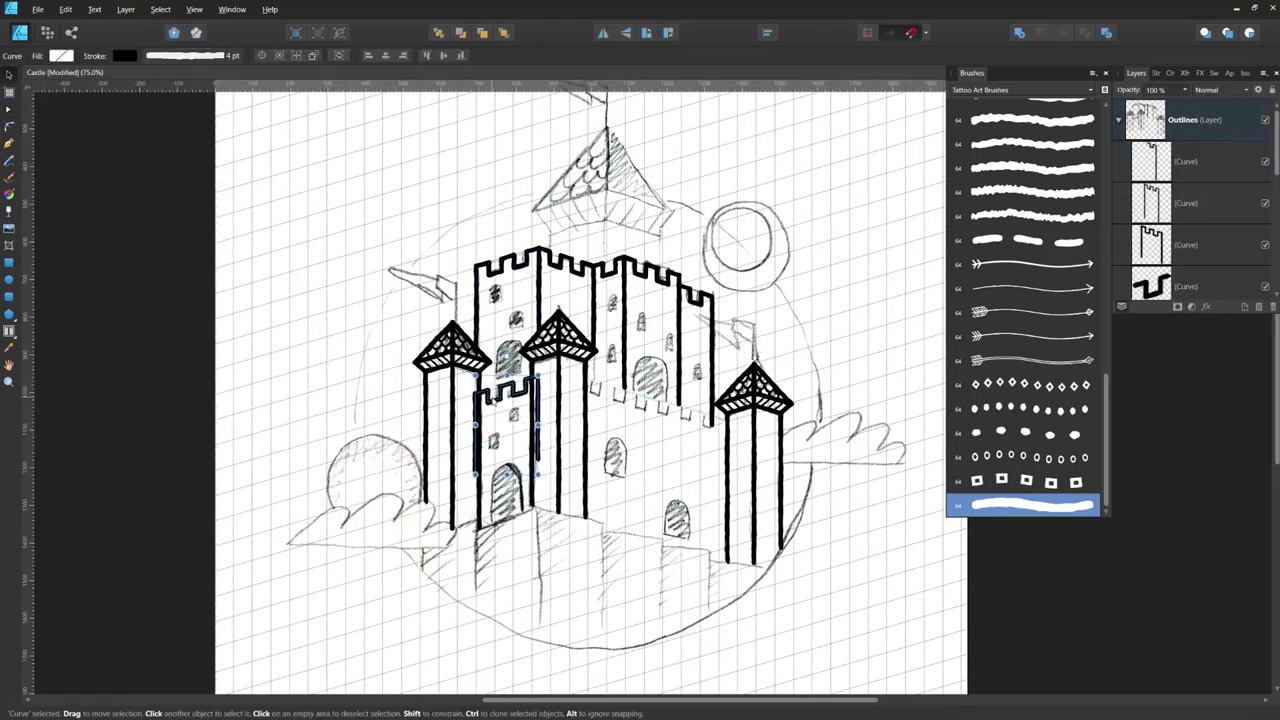
{"action": "key", "text": "a"}
{"action": "key", "text": "ctrl+plus"}
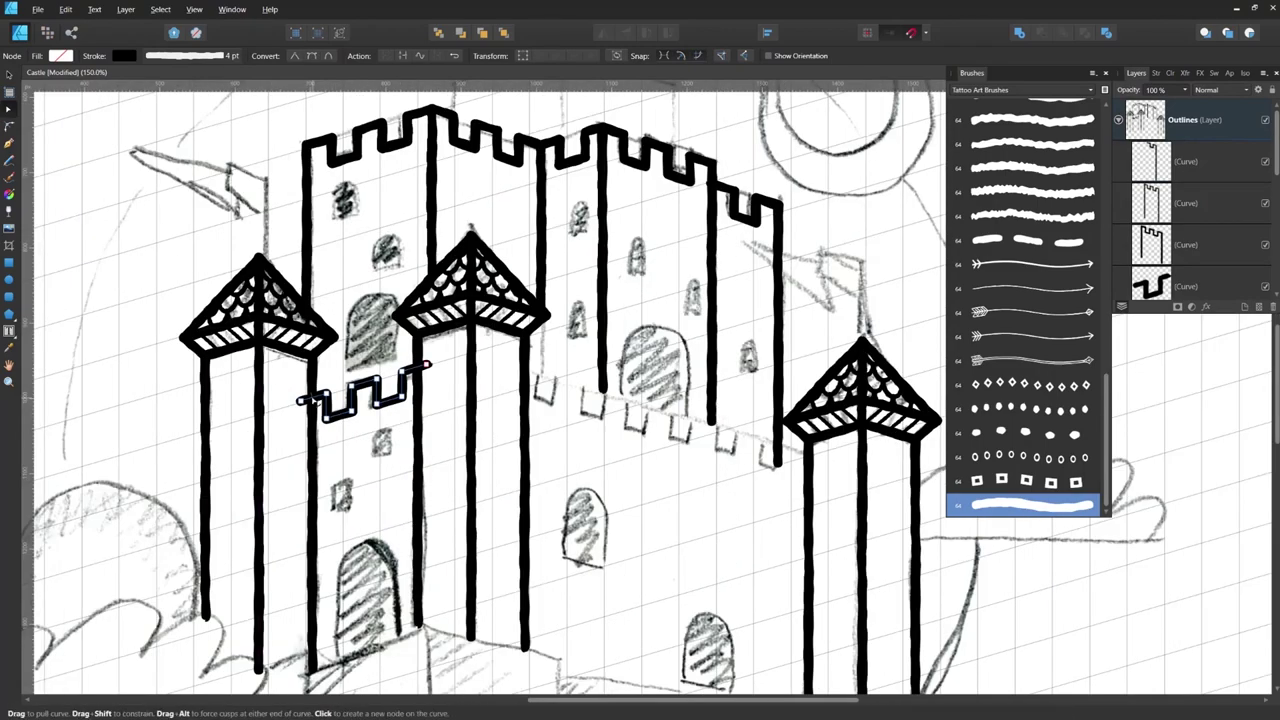
{"action": "key", "text": "v"}
{"action": "left_click", "coordinate": [192, 56]}
{"action": "left_click", "coordinate": [331, 280]}
{"action": "scroll", "coordinate": [512, 284], "scroll_direction": "down", "scroll_amount": 2}
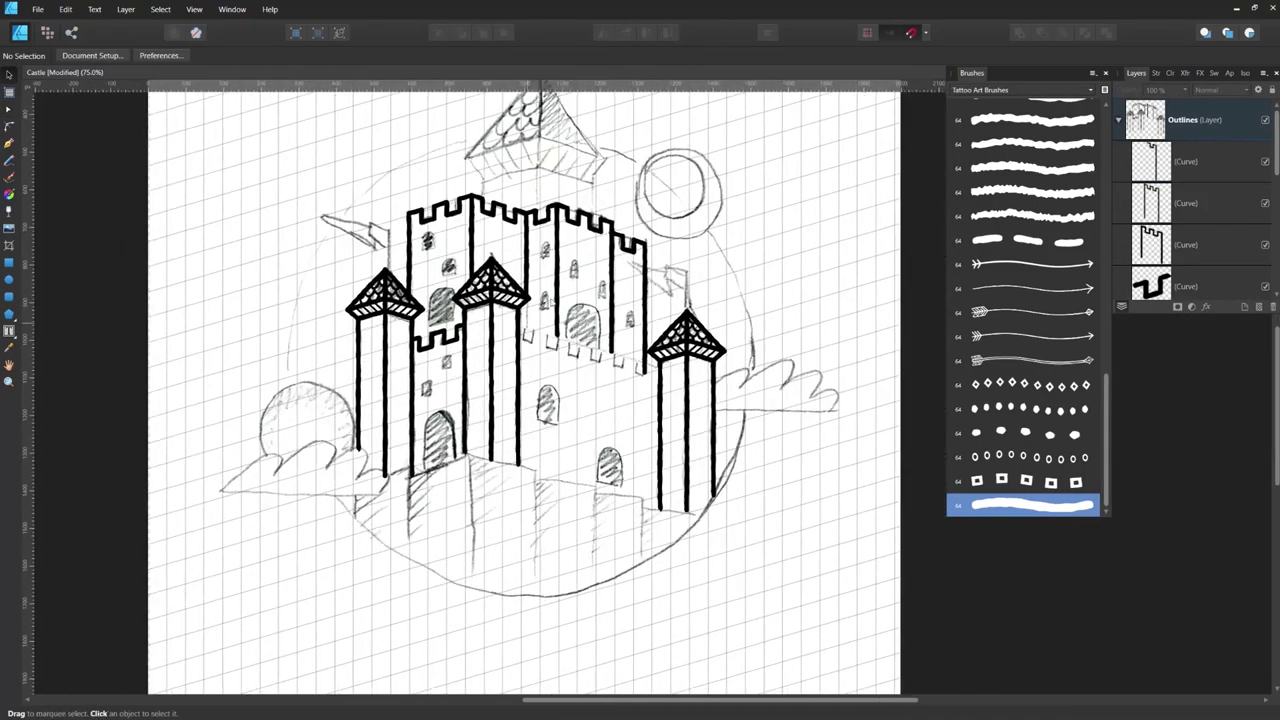
Step: Copy a right-facing battlement to the start of the lower right wall and delete its side lines to leave only the notched edge
{"action": "left_click_drag", "start_coordinate": [557, 280], "coordinate": [530, 407]}
{"action": "key", "text": "a"}
{"action": "key", "text": "Delete"}
{"action": "key", "text": "Delete"}
{"action": "left_click", "coordinate": [182, 56]}
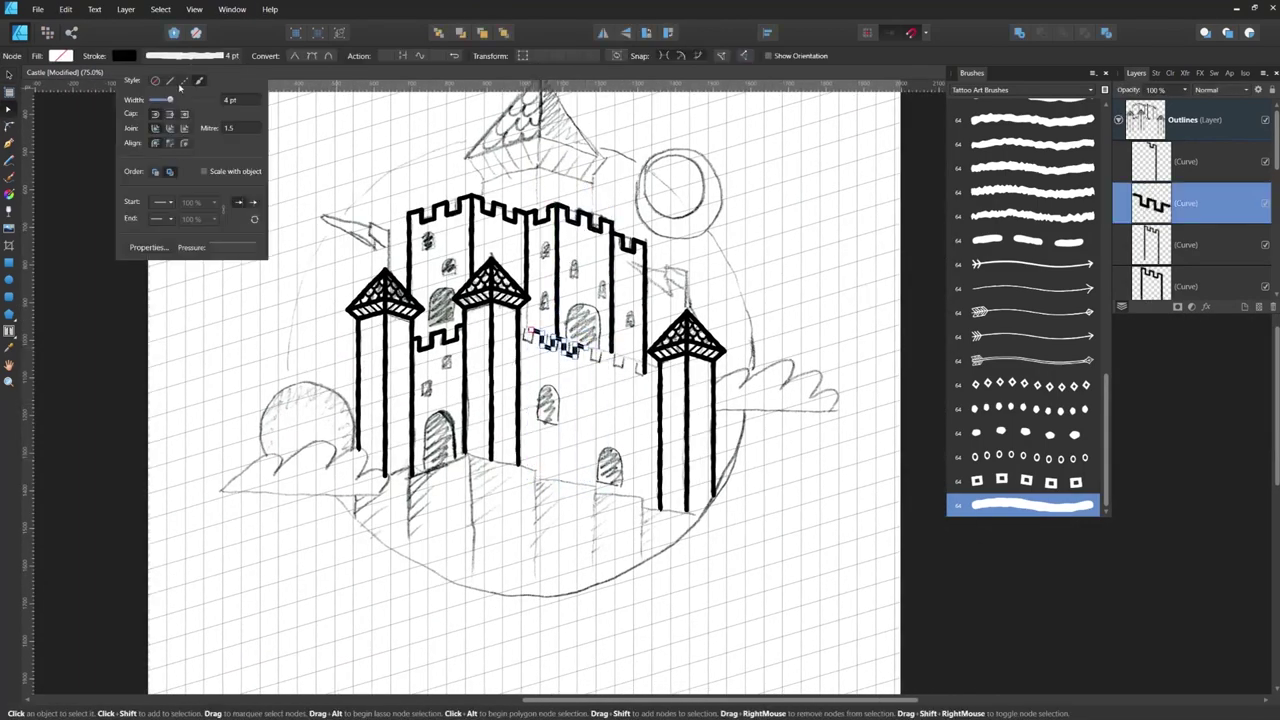
{"action": "left_click", "coordinate": [155, 114]}
{"action": "left_click", "coordinate": [512, 387]}
Step: Duplicate the notched edge along the lower right wall, aligning the copies end to end as far as the right front tower
{"action": "key", "text": "ctrl+plus"}
{"action": "key", "text": "v"}
{"action": "left_click", "coordinate": [470, 300]}
{"action": "left_click_drag", "start_coordinate": [470, 300], "coordinate": [584, 348]}
{"action": "left_click", "coordinate": [550, 343], "text": "shift"}
{"action": "left_click", "coordinate": [466, 314], "text": "shift"}
{"action": "left_click", "coordinate": [583, 346]}
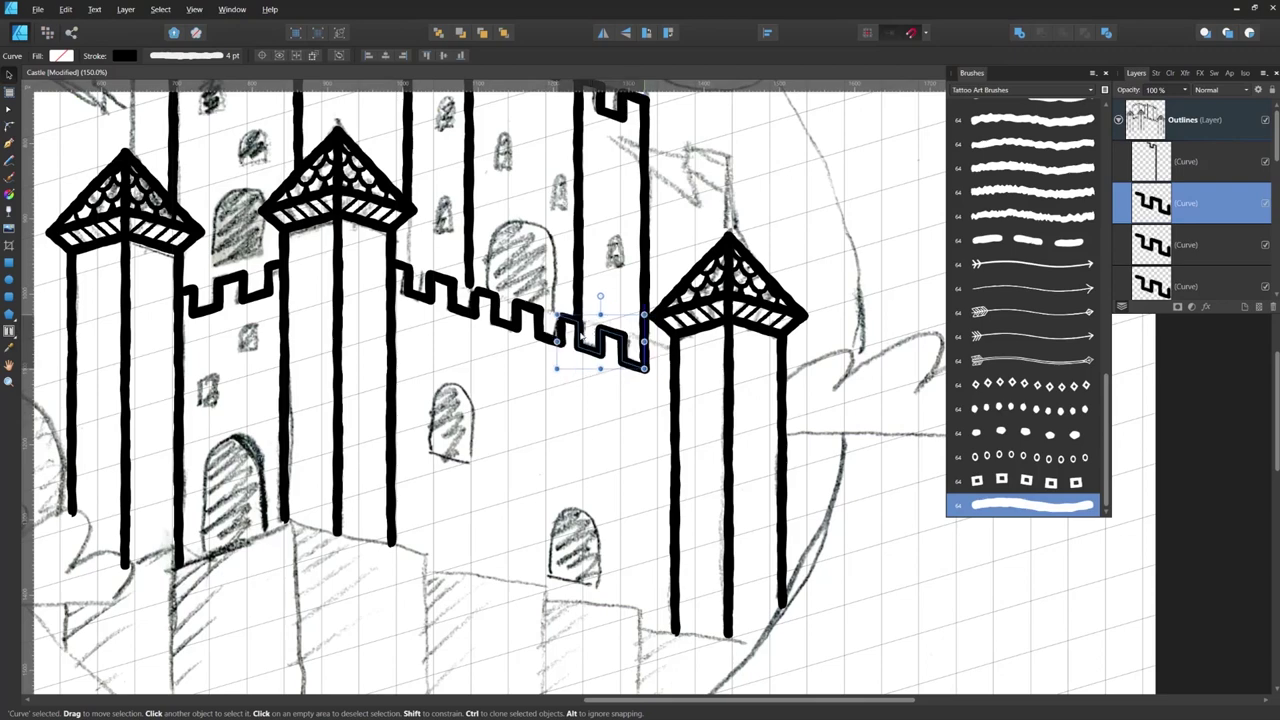
{"action": "left_click_drag", "start_coordinate": [569, 329], "coordinate": [573, 329]}
Step: Select the meeting end nodes of the two rightmost notched segments and join them into one curve
{"action": "left_click", "coordinate": [462, 236]}
{"action": "left_click", "coordinate": [482, 247]}
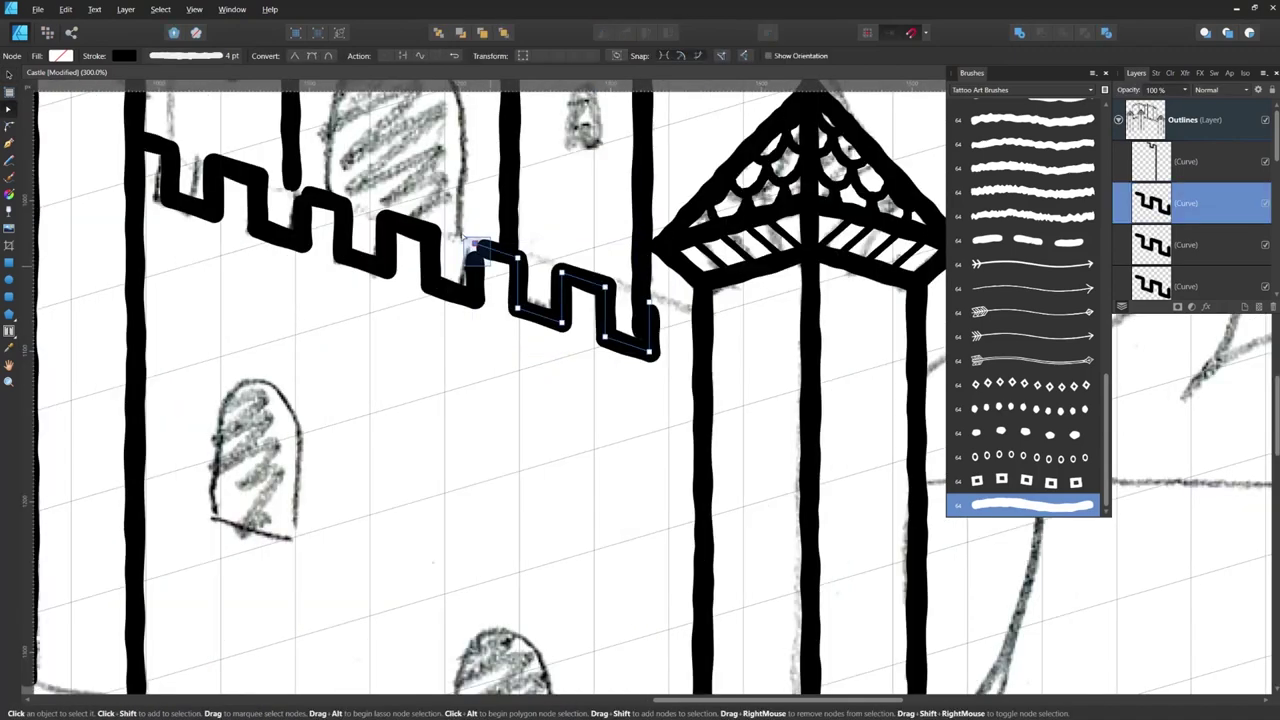
{"action": "left_click", "coordinate": [476, 276], "text": "shift"}
{"action": "left_click_drag", "start_coordinate": [458, 230], "coordinate": [492, 262]}
{"action": "left_click", "coordinate": [437, 56]}
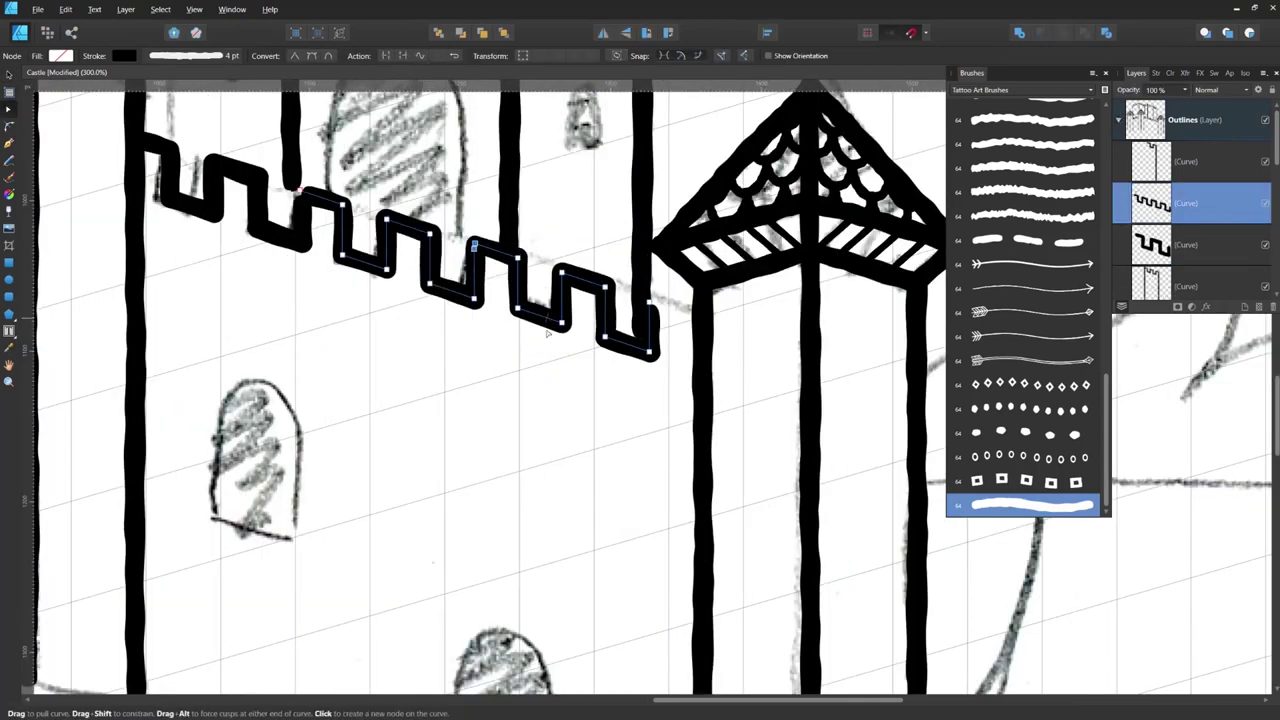
Step: Copy a notched segment to the right end of the lower wall, reduce it to one short edge reaching the right front tower and join it
{"action": "key", "text": "v"}
{"action": "left_click_drag", "start_coordinate": [285, 242], "coordinate": [684, 327]}
{"action": "key", "text": "a"}
{"action": "key", "text": "Delete"}
{"action": "left_click", "coordinate": [643, 332]}
{"action": "left_click", "coordinate": [628, 347]}
{"action": "left_click", "coordinate": [677, 312], "text": "shift"}
{"action": "left_click_drag", "start_coordinate": [637, 287], "coordinate": [666, 313]}
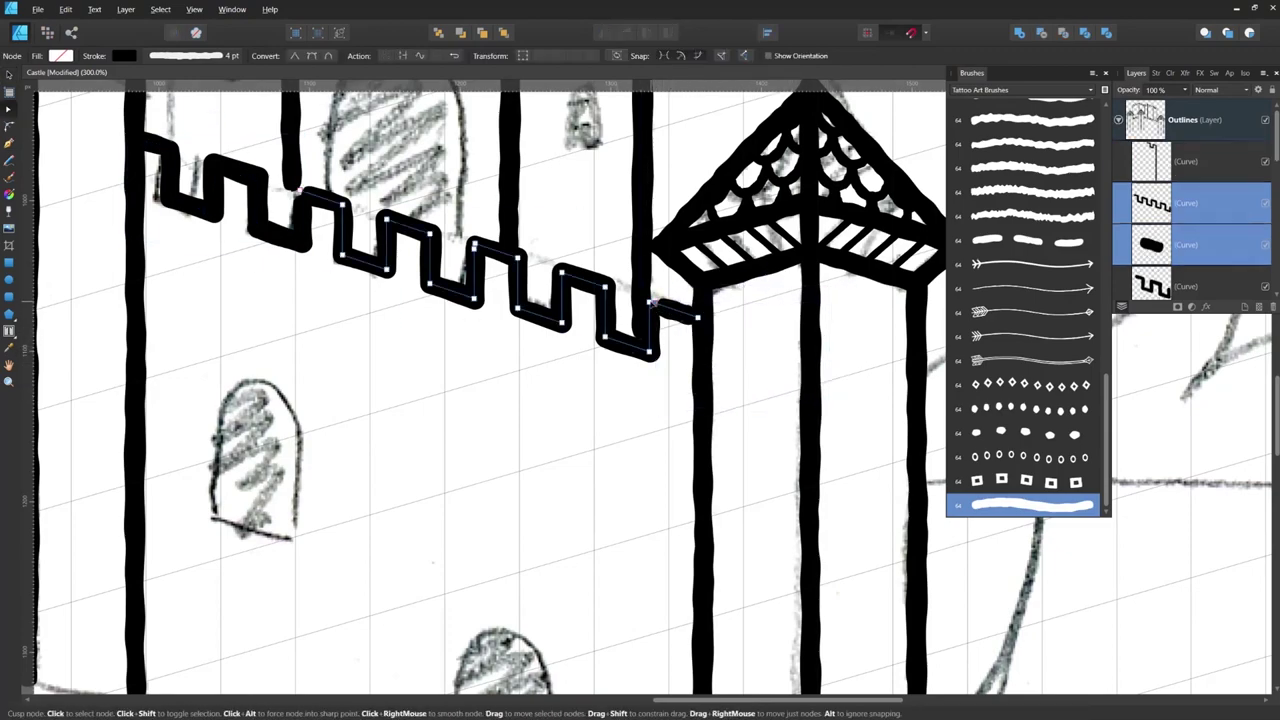
{"action": "left_click", "coordinate": [437, 56]}
Step: Join the remaining leftmost notched segment to the rest of the lower right battlement at their meeting end nodes
{"action": "left_click", "coordinate": [300, 218], "text": "shift"}
{"action": "left_click_drag", "start_coordinate": [286, 176], "coordinate": [320, 206]}
{"action": "left_click", "coordinate": [437, 56]}
{"action": "left_click", "coordinate": [306, 363]}
Step: Shorten the central tower's long vertical lines so they end at the battlements of the upper castle walls
{"action": "key", "text": "ctrl+minus"}
{"action": "key", "text": "ctrl+minus"}
{"action": "key", "text": "ctrl+minus"}
{"action": "key", "text": "ctrl+minus"}
{"action": "mouse_move", "coordinate": [450, 300]}
{"action": "left_mouse_down"}
{"action": "mouse_move", "coordinate": [408, 295]}
{"action": "mouse_move", "coordinate": [453, 390]}
{"action": "mouse_move", "coordinate": [501, 344]}
{"action": "mouse_move", "coordinate": [543, 220]}
{"action": "mouse_move", "coordinate": [609, 144]}
{"action": "left_mouse_up"}
{"action": "key", "text": "v"}
{"action": "left_click", "coordinate": [1156, 73]}
{"action": "left_click_drag", "start_coordinate": [507, 422], "coordinate": [433, 488]}
{"action": "left_click_drag", "start_coordinate": [560, 215], "coordinate": [560, 268]}
{"action": "left_click_drag", "start_coordinate": [609, 197], "coordinate": [617, 175]}
{"action": "left_click_drag", "start_coordinate": [477, 561], "coordinate": [470, 574]}
{"action": "left_click_drag", "start_coordinate": [566, 262], "coordinate": [568, 270]}
{"action": "left_click_drag", "start_coordinate": [617, 180], "coordinate": [620, 176]}
{"action": "double_click", "coordinate": [599, 315]}
{"action": "key", "text": "a"}
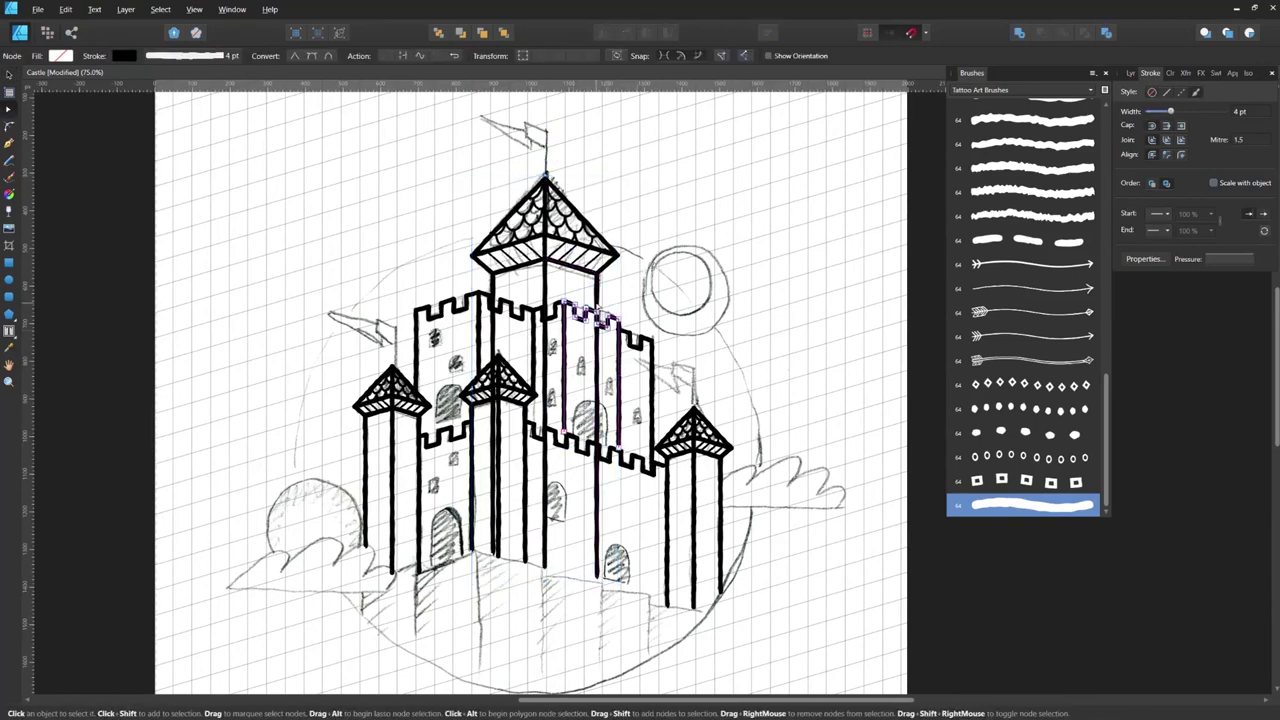
{"action": "left_click", "coordinate": [545, 322]}
{"action": "left_click_drag", "start_coordinate": [545, 568], "coordinate": [545, 295]}
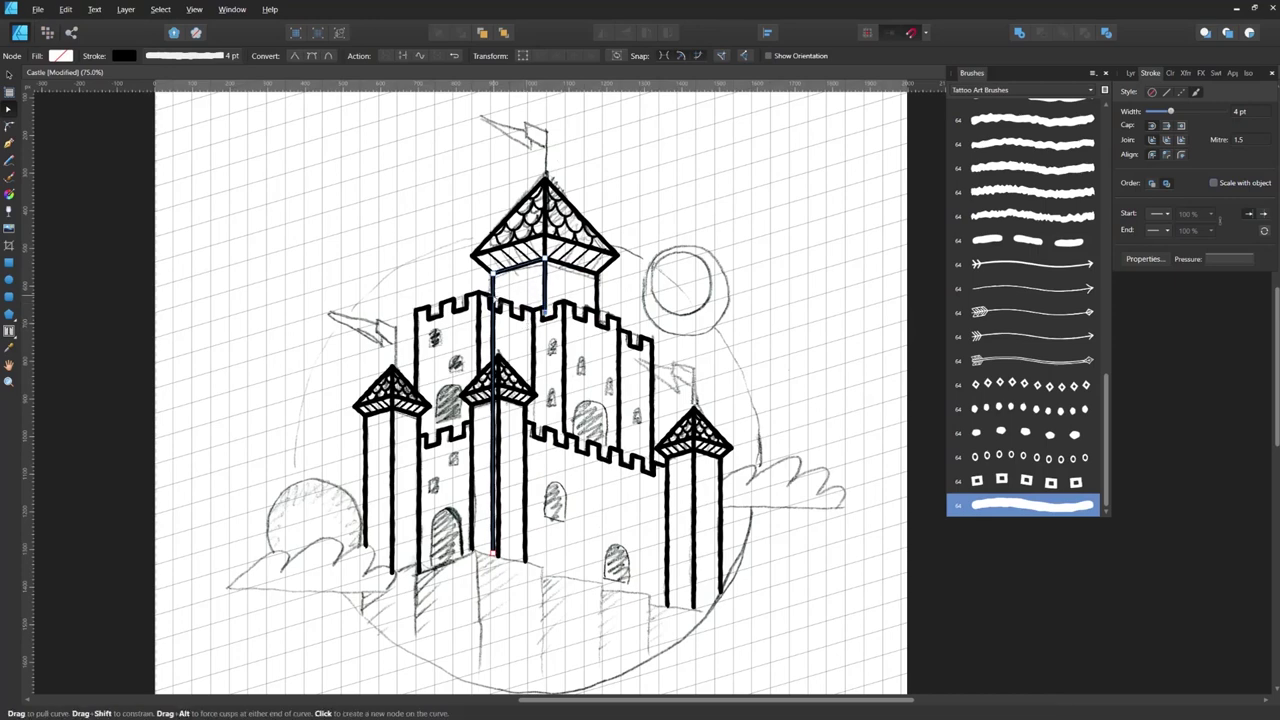
{"action": "left_click_drag", "start_coordinate": [493, 553], "coordinate": [493, 302]}
{"action": "left_click", "coordinate": [645, 194]}
{"action": "left_click_drag", "start_coordinate": [619, 228], "coordinate": [649, 223]}
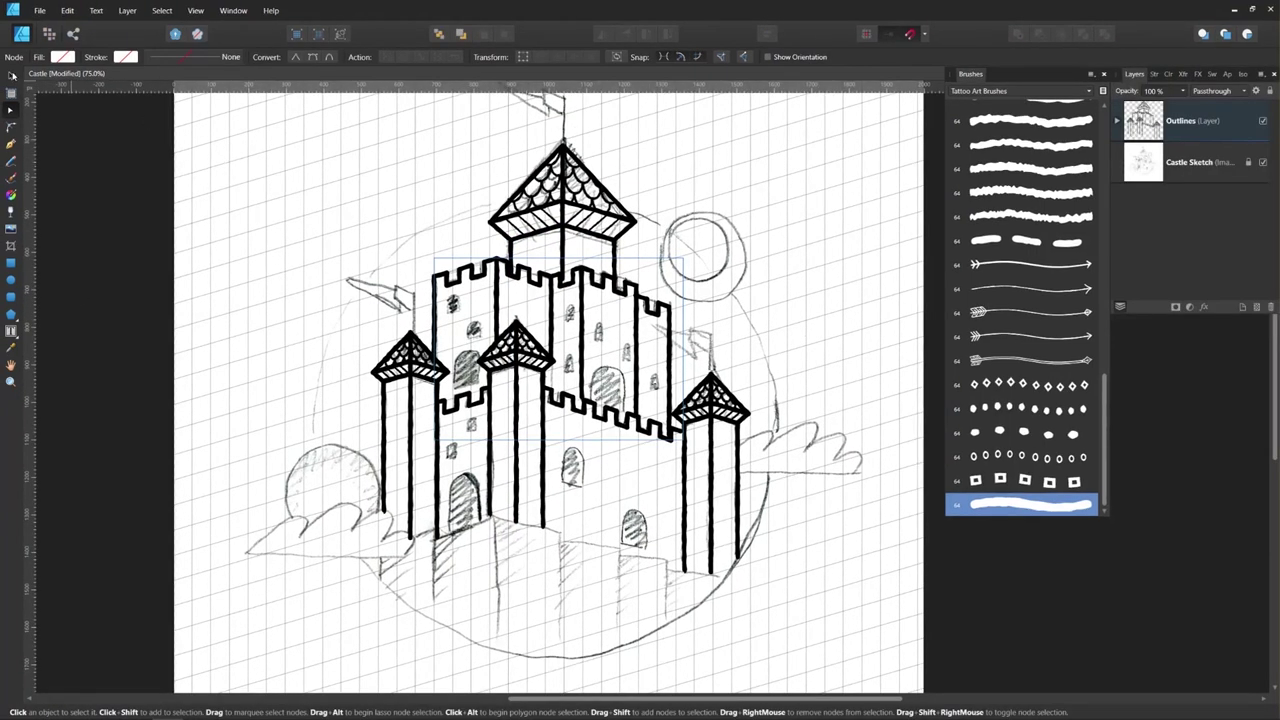
Step: Draw a straight Pen line along the base of the left front wall, below the arched doorway, from the middle tower to the left tower
{"action": "left_click", "coordinate": [12, 76]}
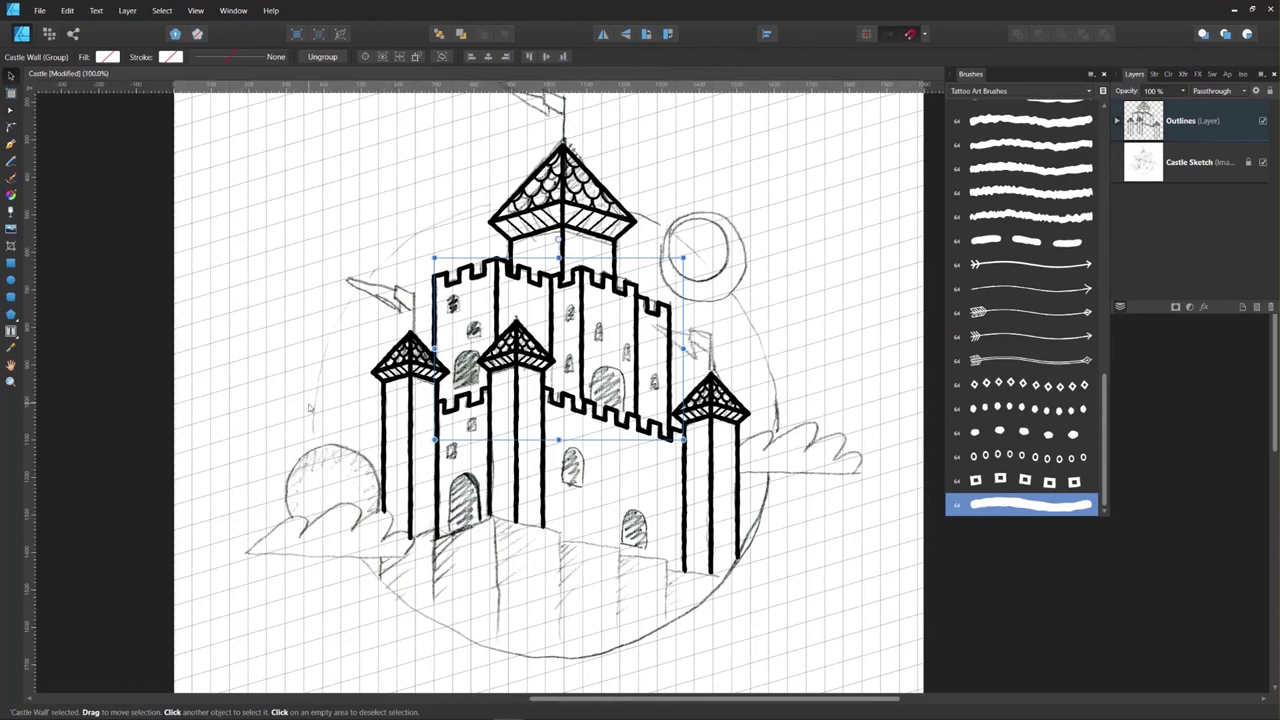
{"action": "key", "text": "ctrl+equal"}
{"action": "key", "text": "ctrl+equal"}
{"action": "left_click_drag", "start_coordinate": [386, 526], "coordinate": [662, 242]}
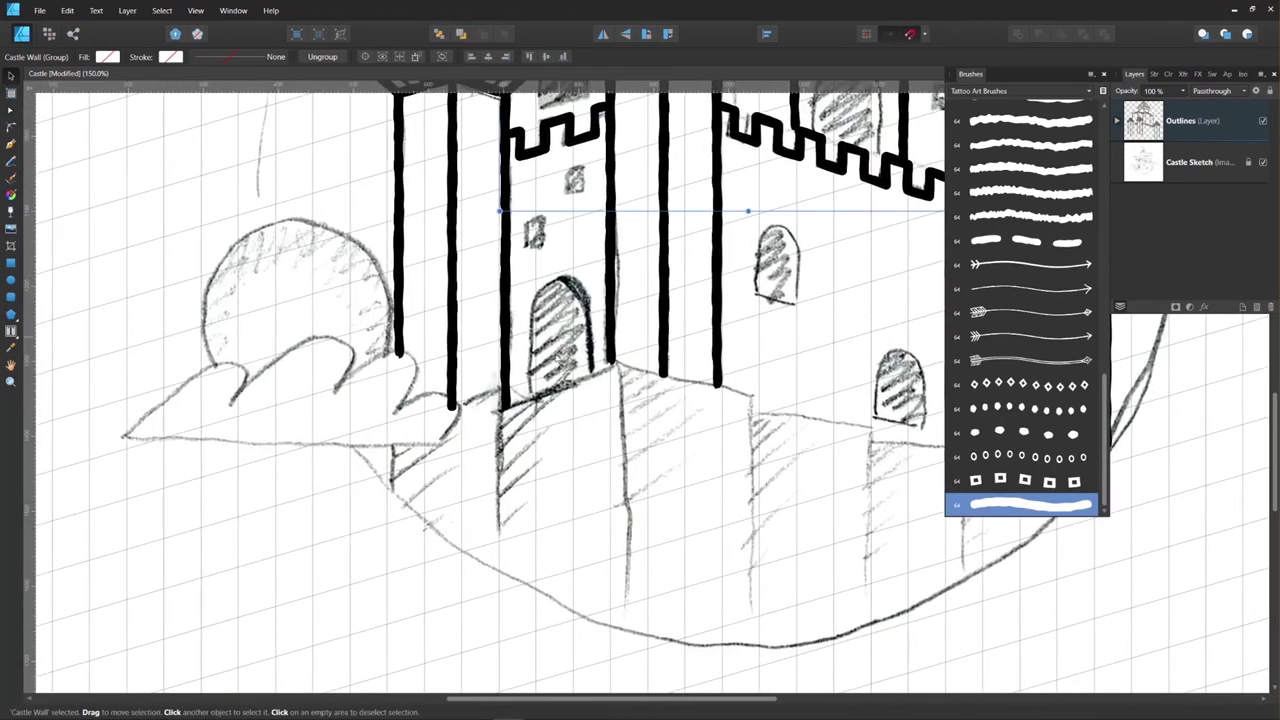
{"action": "left_click_drag", "start_coordinate": [442, 428], "coordinate": [367, 467]}
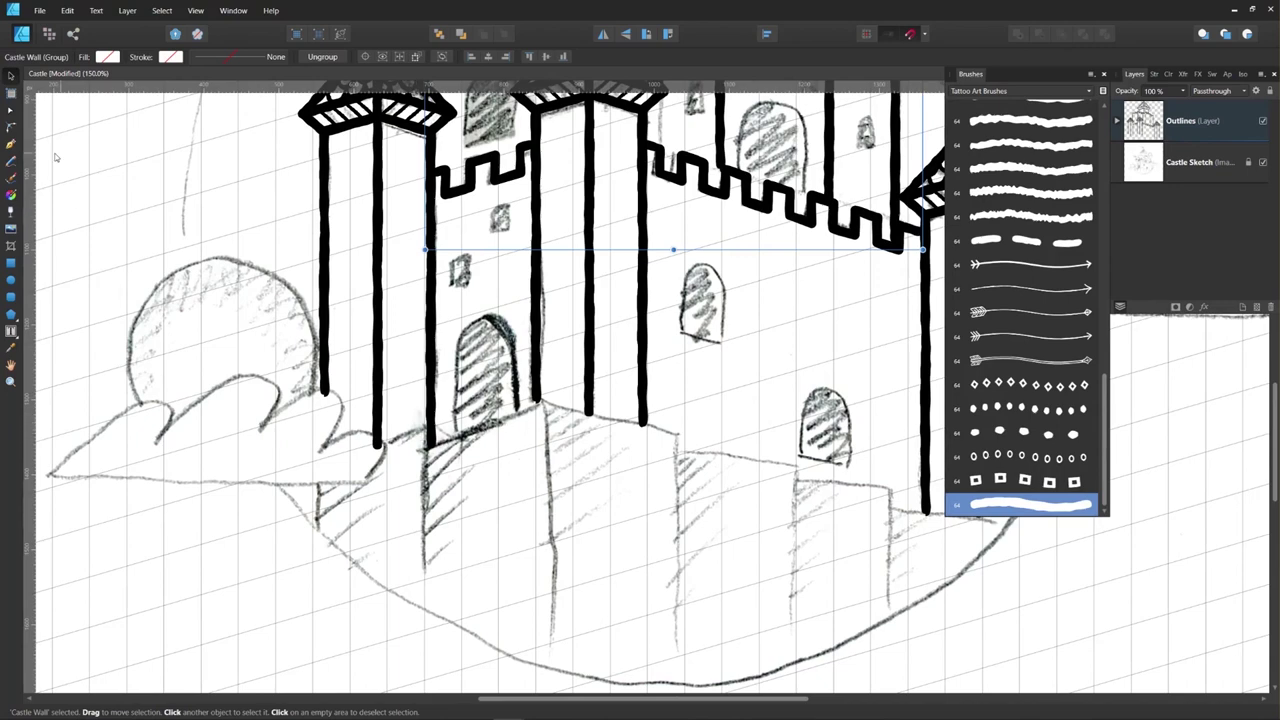
{"action": "key", "text": "p"}
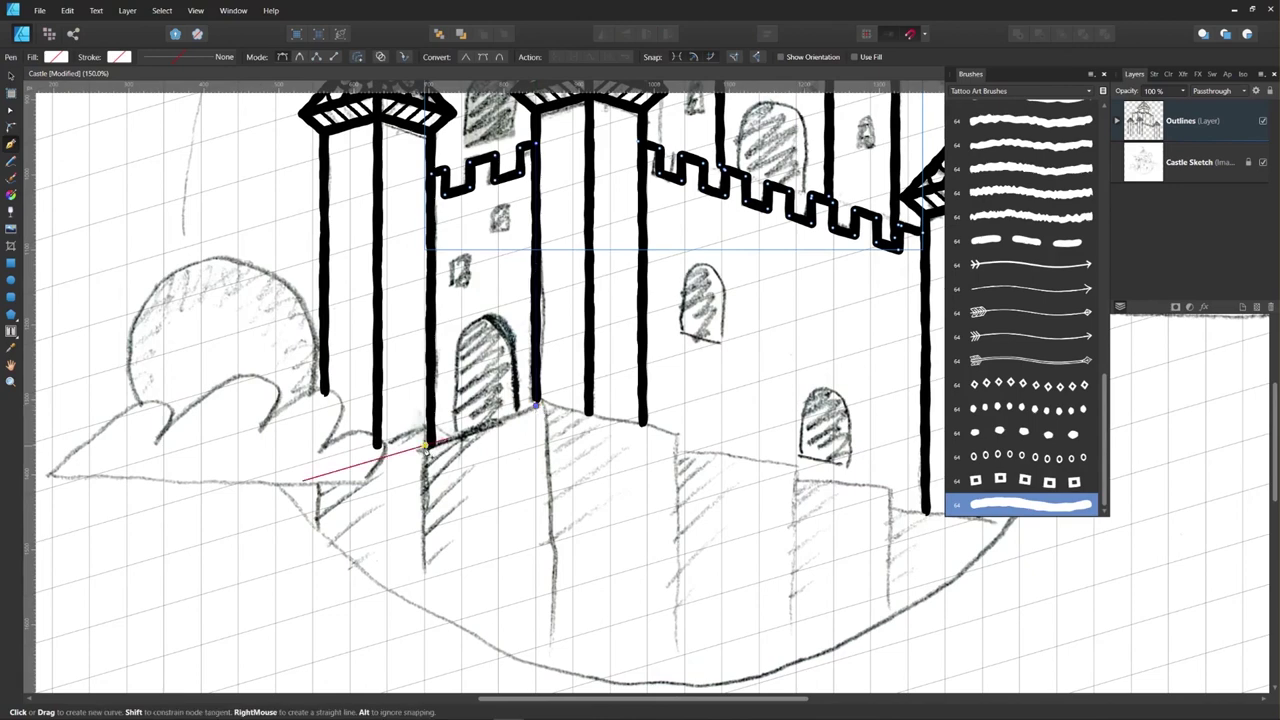
{"action": "left_click", "coordinate": [425, 446]}
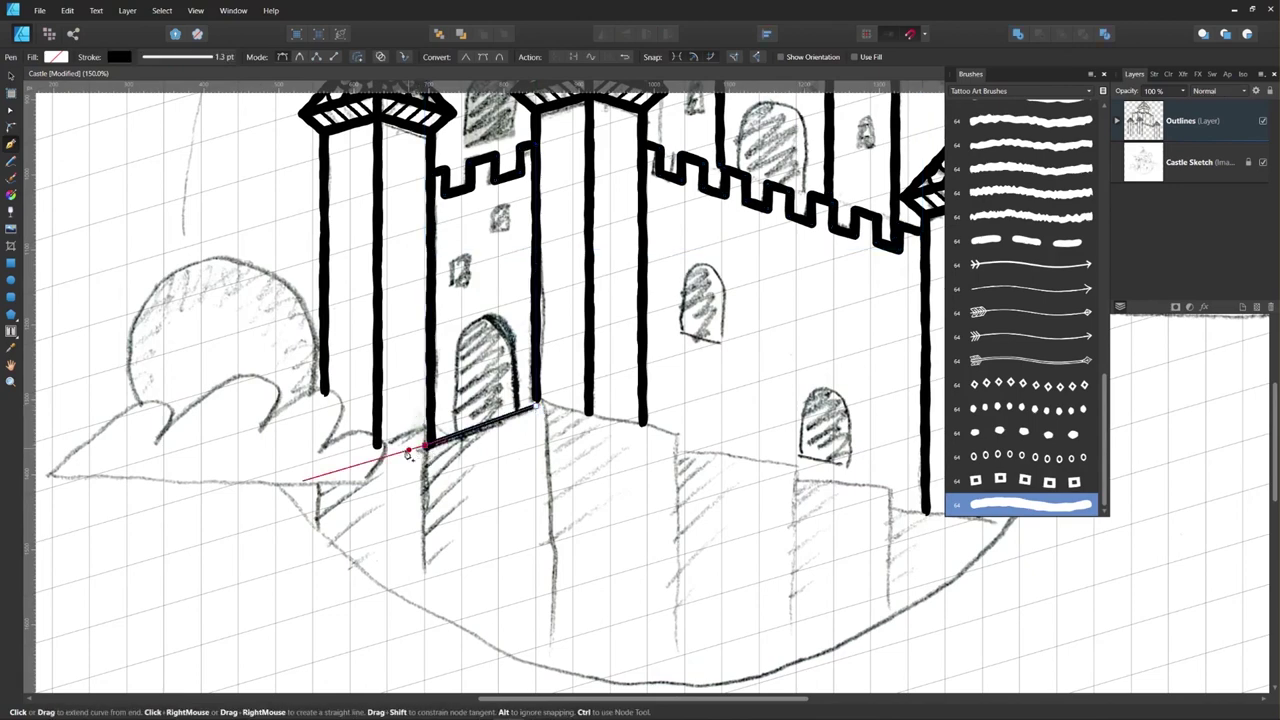
Step: Apply the last Tattoo Art brush to the doorway base line and set its stroke width to 4 pt
{"action": "left_click", "coordinate": [1052, 510]}
{"action": "key", "text": "a"}
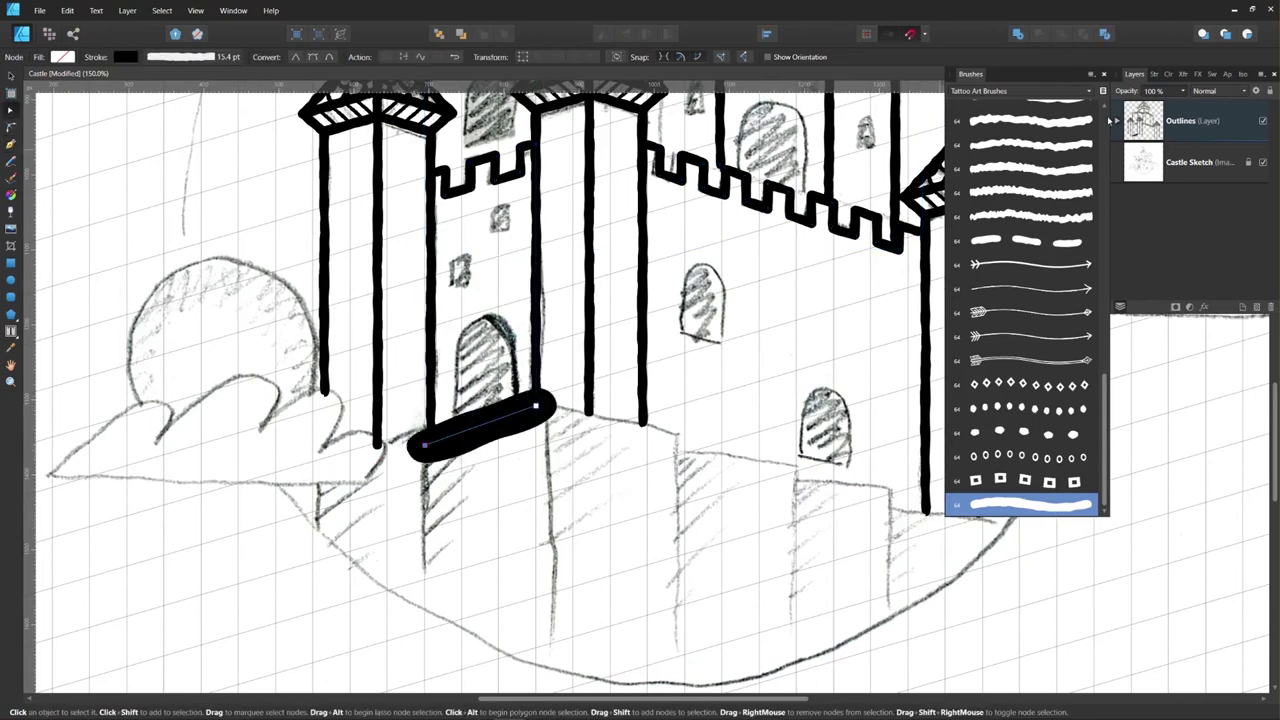
{"action": "left_click", "coordinate": [1155, 75]}
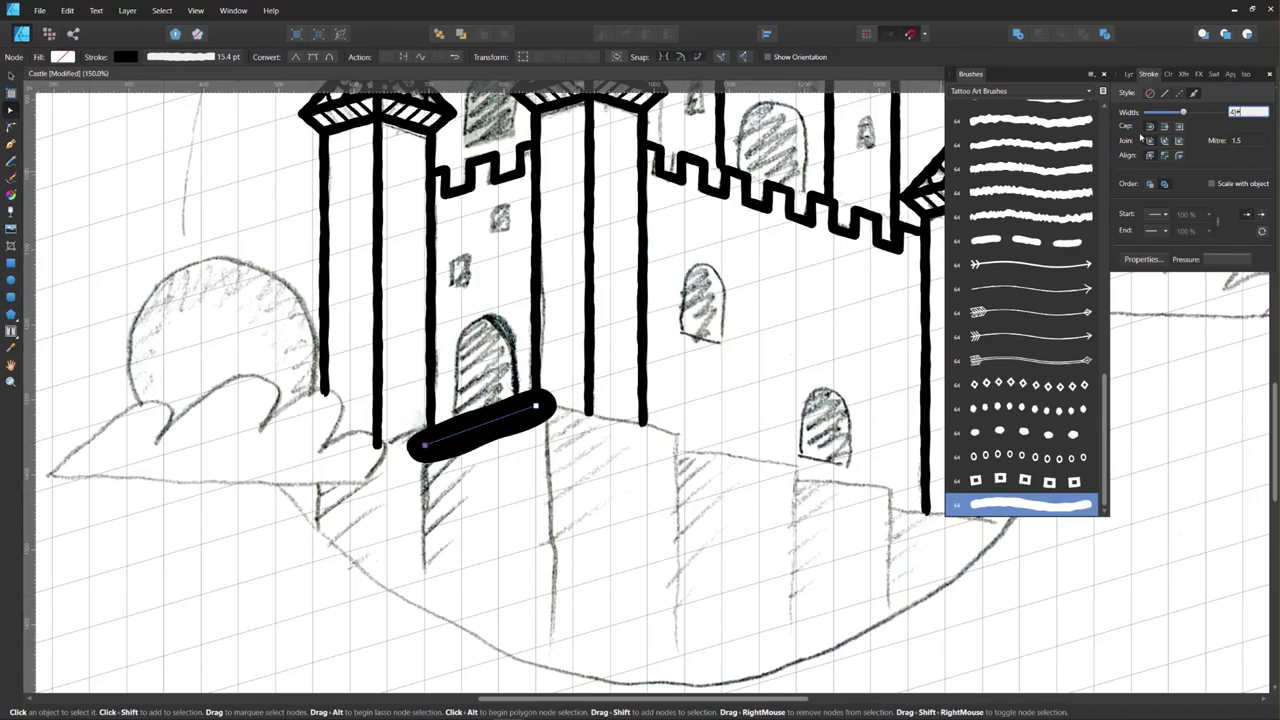
{"action": "type", "text": "4"}
{"action": "key", "text": "Return"}
Step: Copy the doorway base line to the foot of the left front tower and shorten it to end at the tower's central vertical line
{"action": "key", "text": "v"}
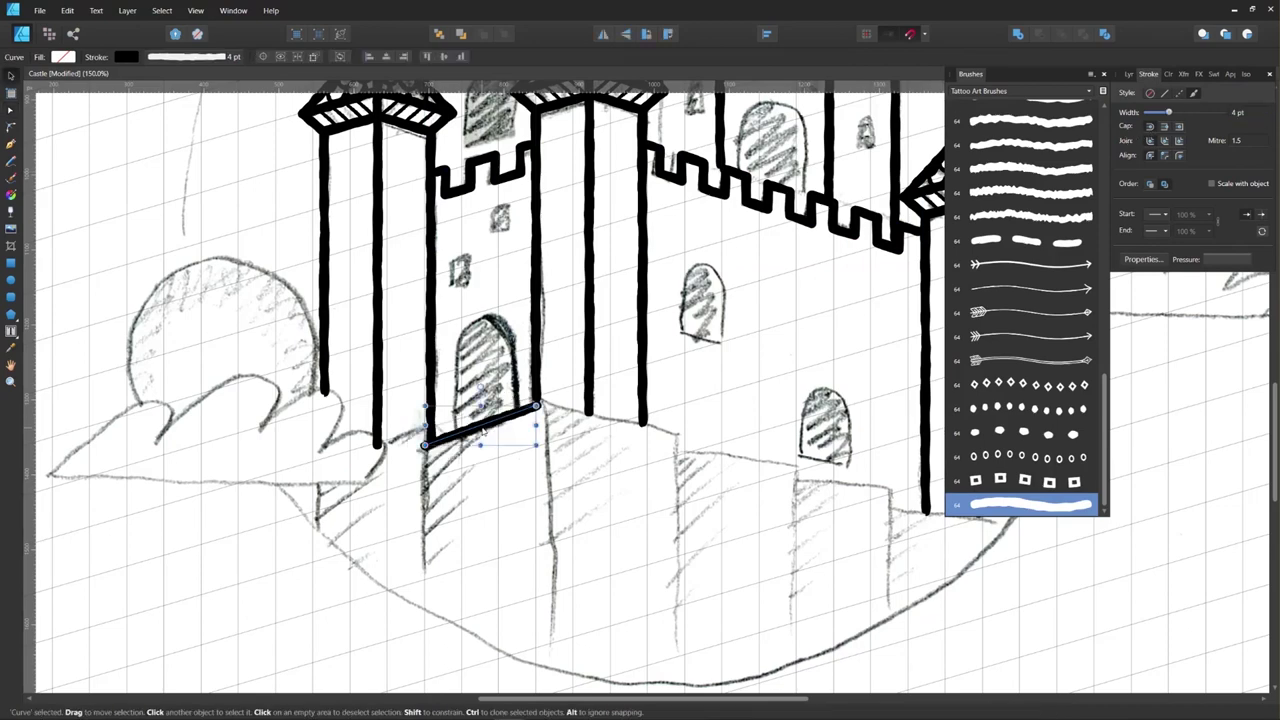
{"action": "left_click_drag", "start_coordinate": [498, 424], "coordinate": [392, 446]}
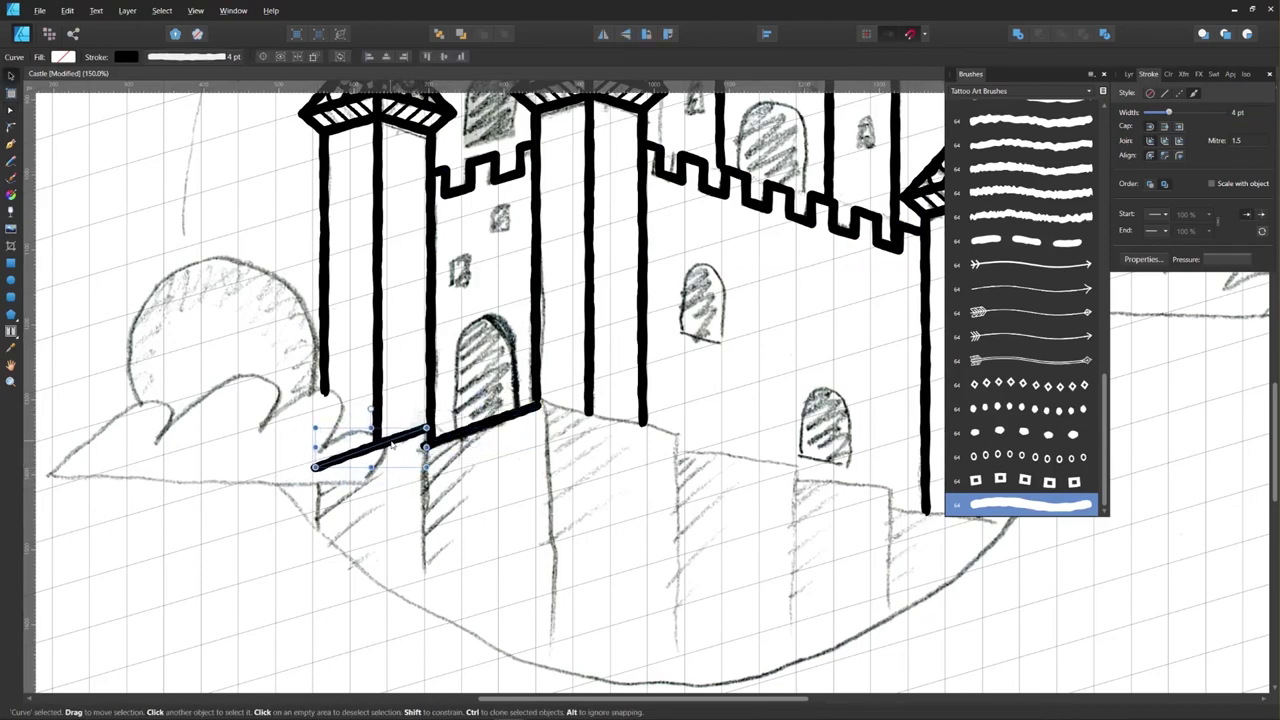
{"action": "key", "text": "a"}
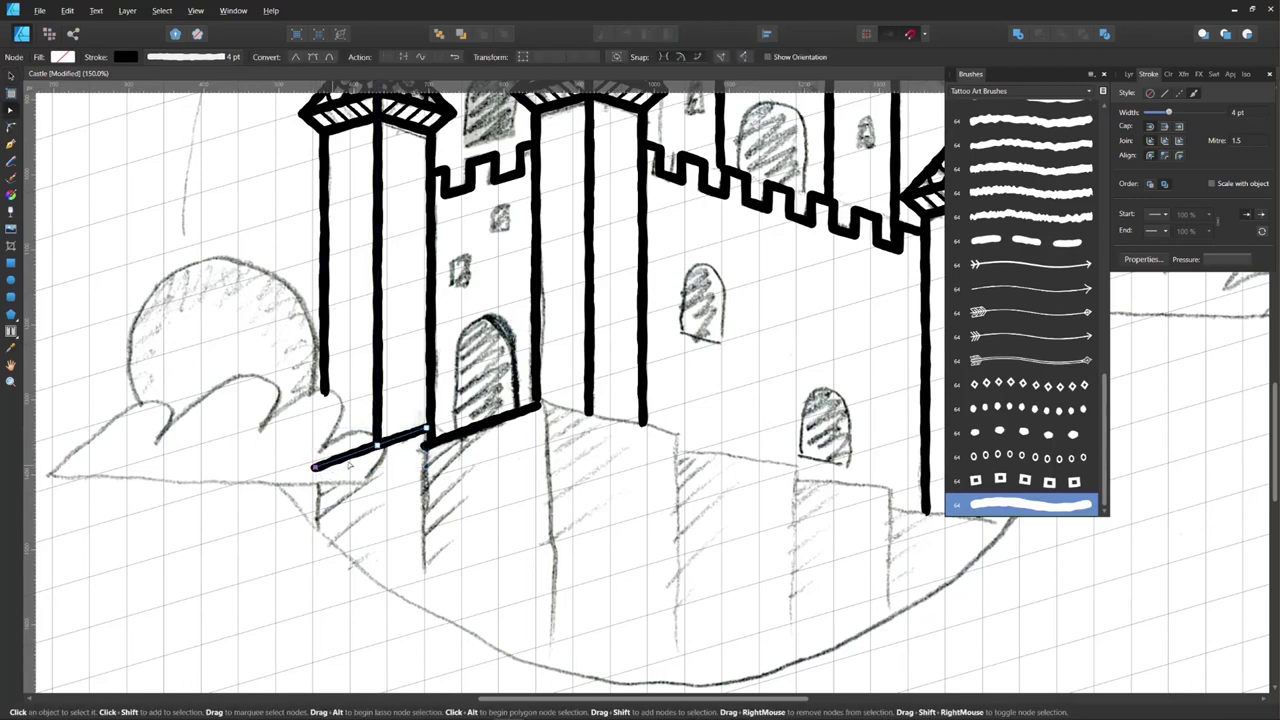
{"action": "left_click_drag", "start_coordinate": [315, 467], "coordinate": [377, 445]}
Step: Draw a straight Pen line from the foot of the middle front tower along the first sketched ledge of the right wall
{"action": "key", "text": "p"}
{"action": "scroll", "coordinate": [600, 430], "scroll_direction": "right", "scroll_amount": 2}
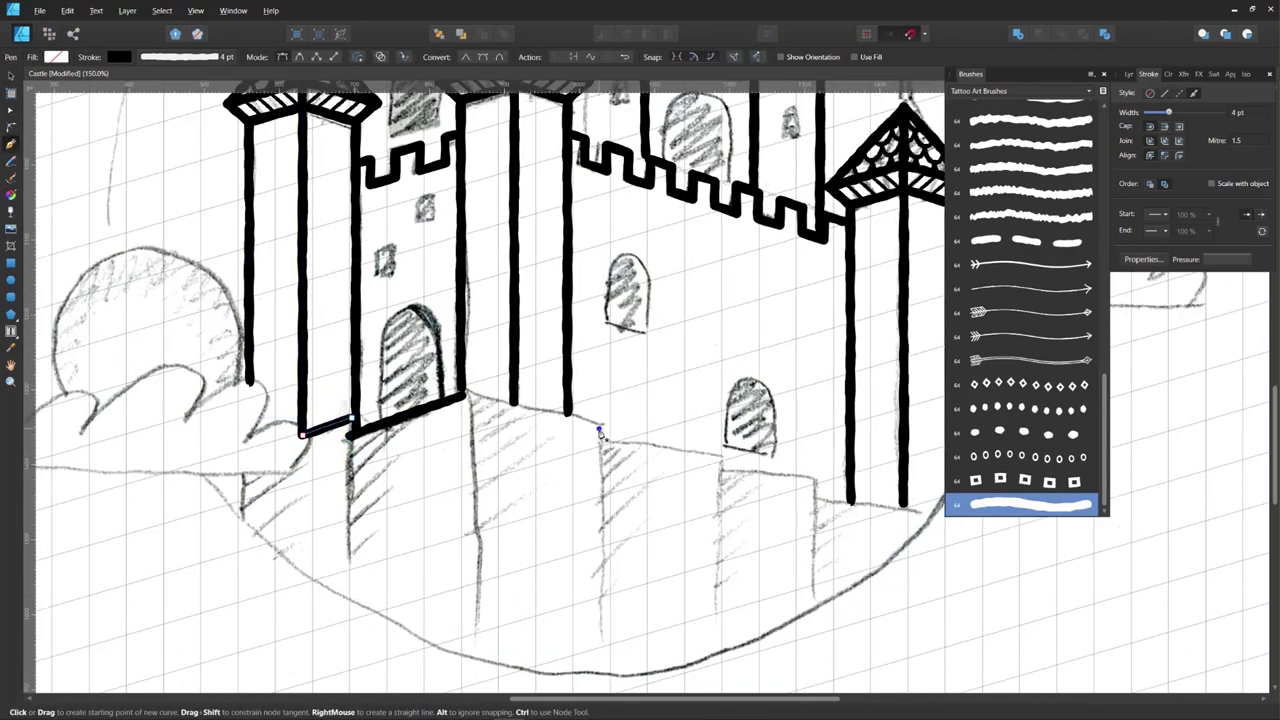
{"action": "left_click", "coordinate": [600, 426]}
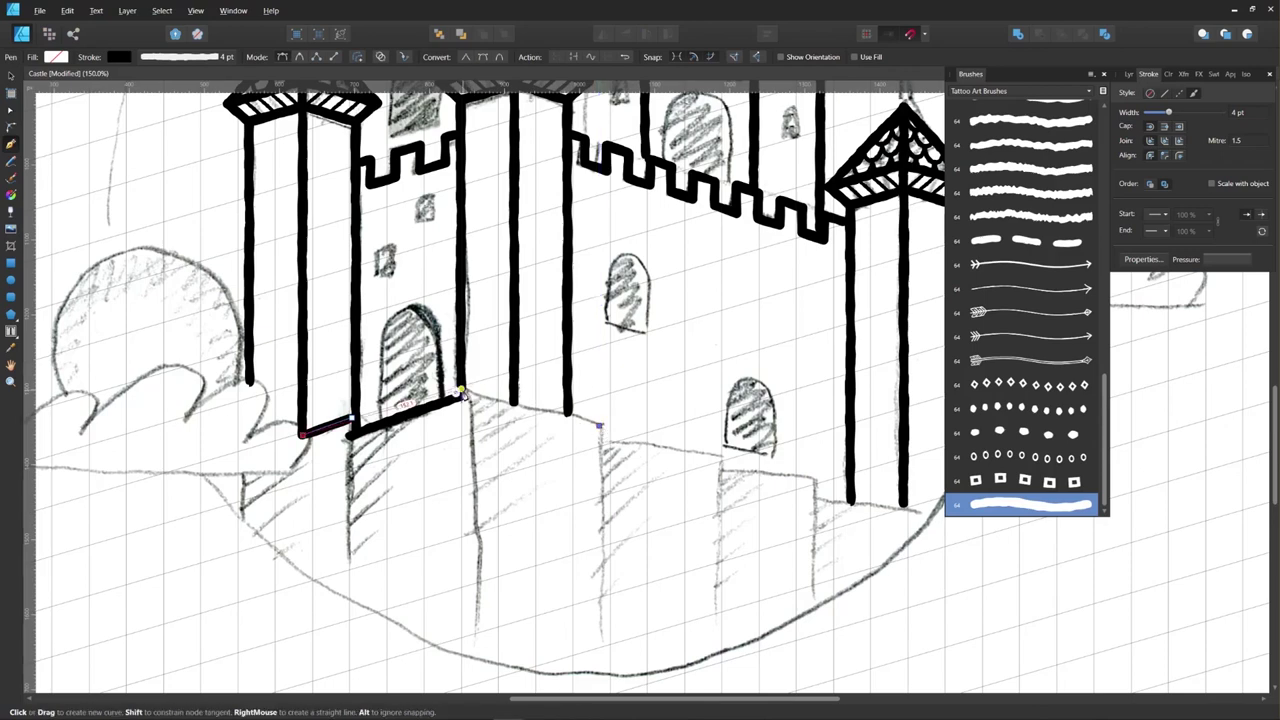
{"action": "left_click", "coordinate": [463, 393]}
{"action": "key", "text": "a"}
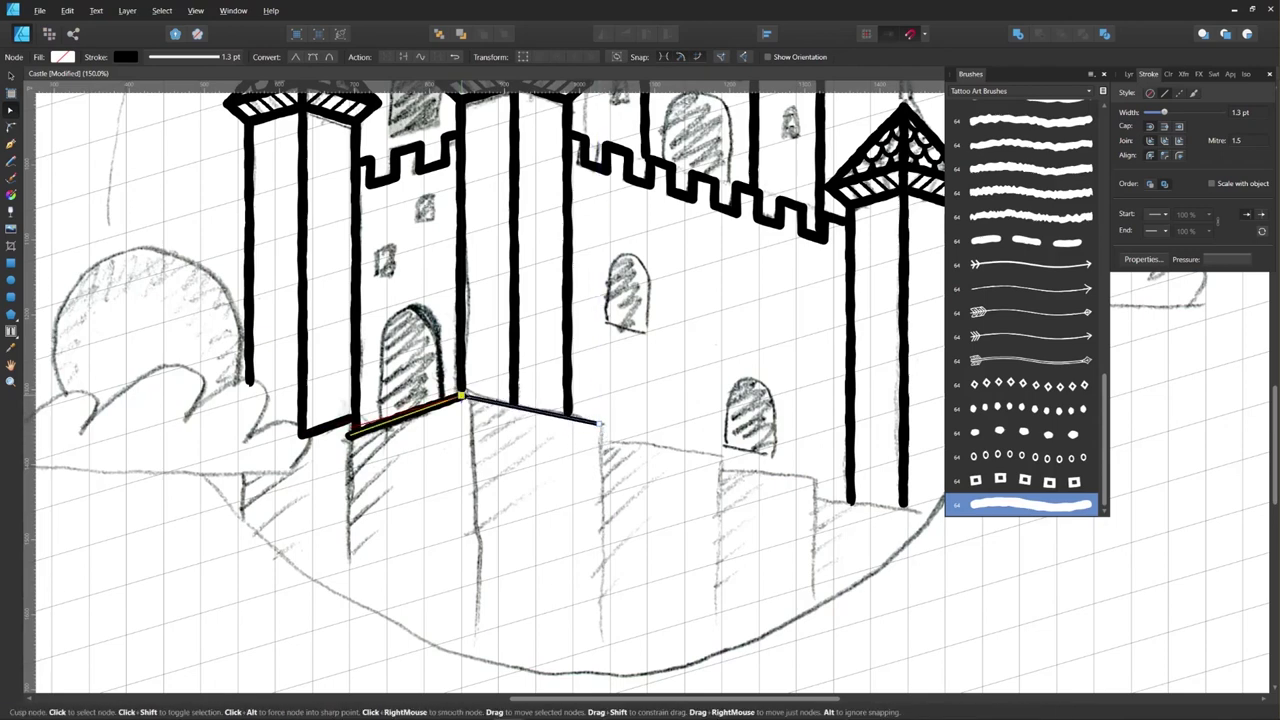
Step: Give the right wall's first ledge line the last Tattoo Art brush with a 4 pt stroke width
{"action": "left_click", "coordinate": [1031, 505]}
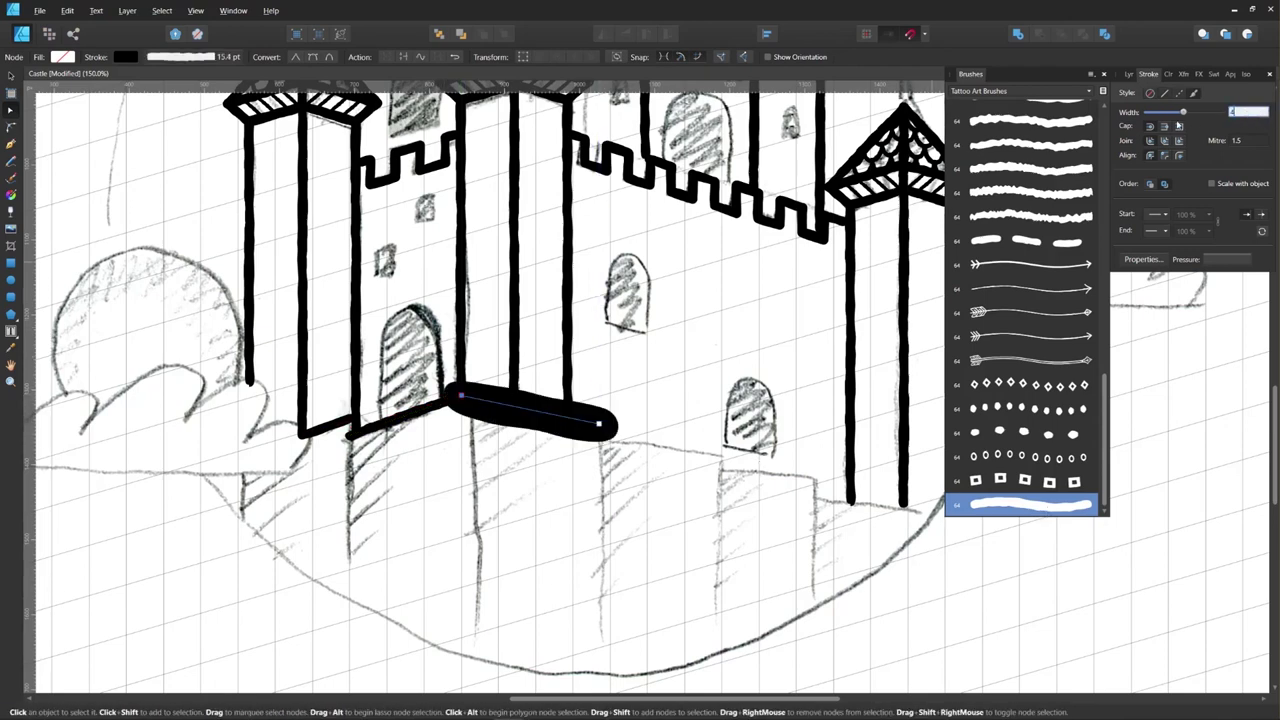
{"action": "type", "text": "4"}
{"action": "key", "text": "Return"}
Step: Duplicate the ledge line onto the next two sketched ledges down the right wall, shortening the lower copy to fit its ledge
{"action": "left_click", "coordinate": [12, 78]}
{"action": "left_click_drag", "start_coordinate": [582, 420], "coordinate": [817, 489]}
{"action": "key", "text": "a"}
{"action": "key", "text": "v"}
{"action": "key", "text": "a"}
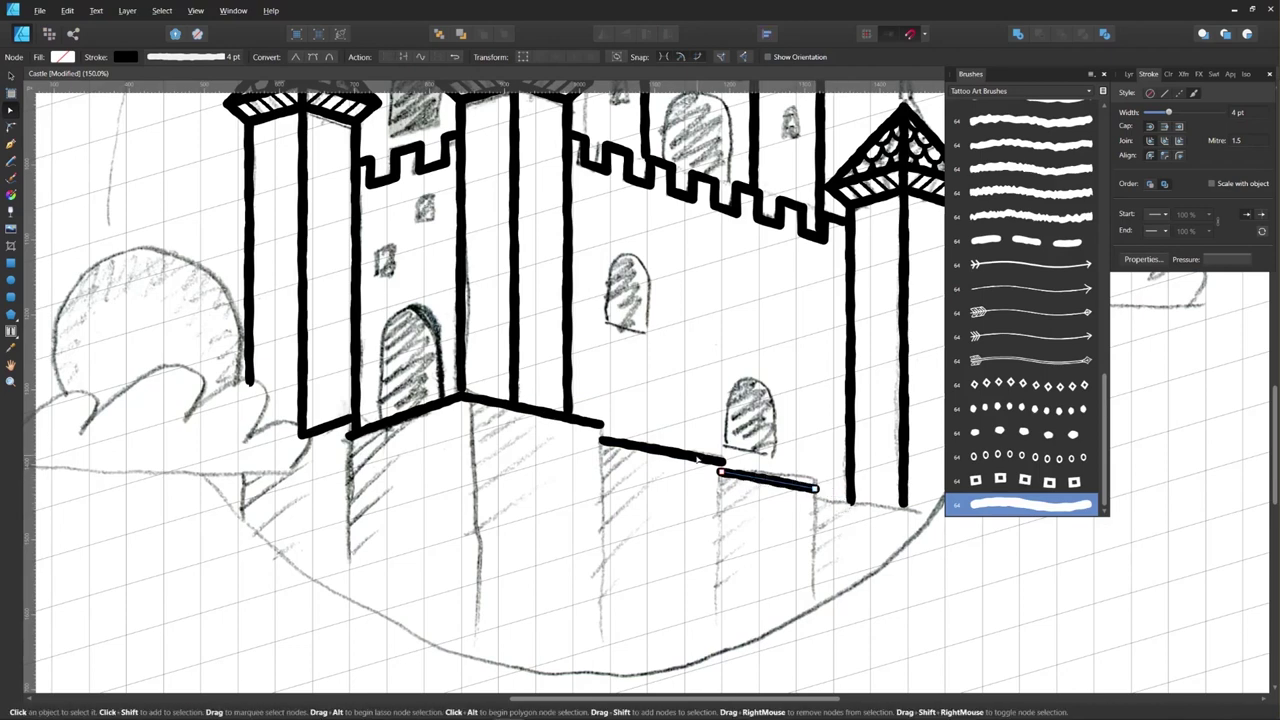
Step: Copy the second ledge line to the base of the right front tower as the lowest ledge
{"action": "left_click", "coordinate": [702, 458]}
{"action": "key", "text": "v"}
{"action": "left_click_drag", "start_coordinate": [652, 452], "coordinate": [730, 507]}
{"action": "key", "text": "space"}
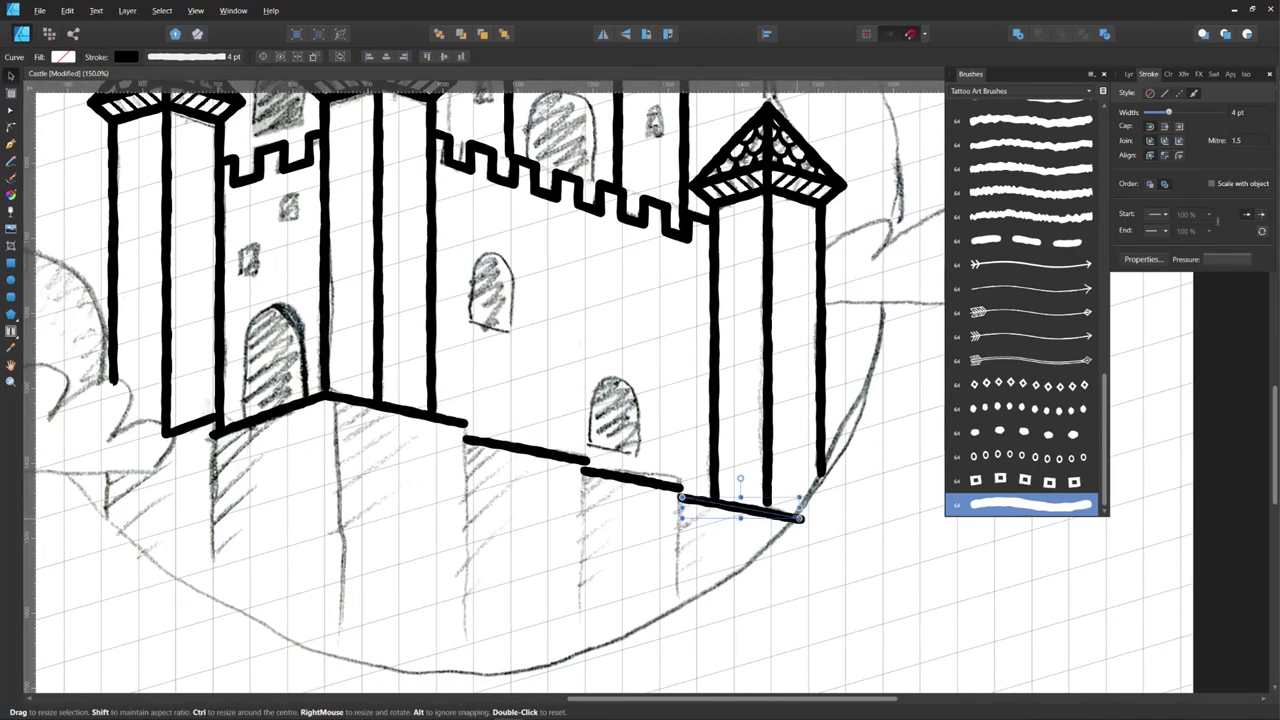
{"action": "key", "text": "a"}
Step: Draw a vertical Pen line on the cliff below the left end of the doorway base line
{"action": "scroll", "coordinate": [797, 518], "scroll_direction": "left", "scroll_amount": 3}
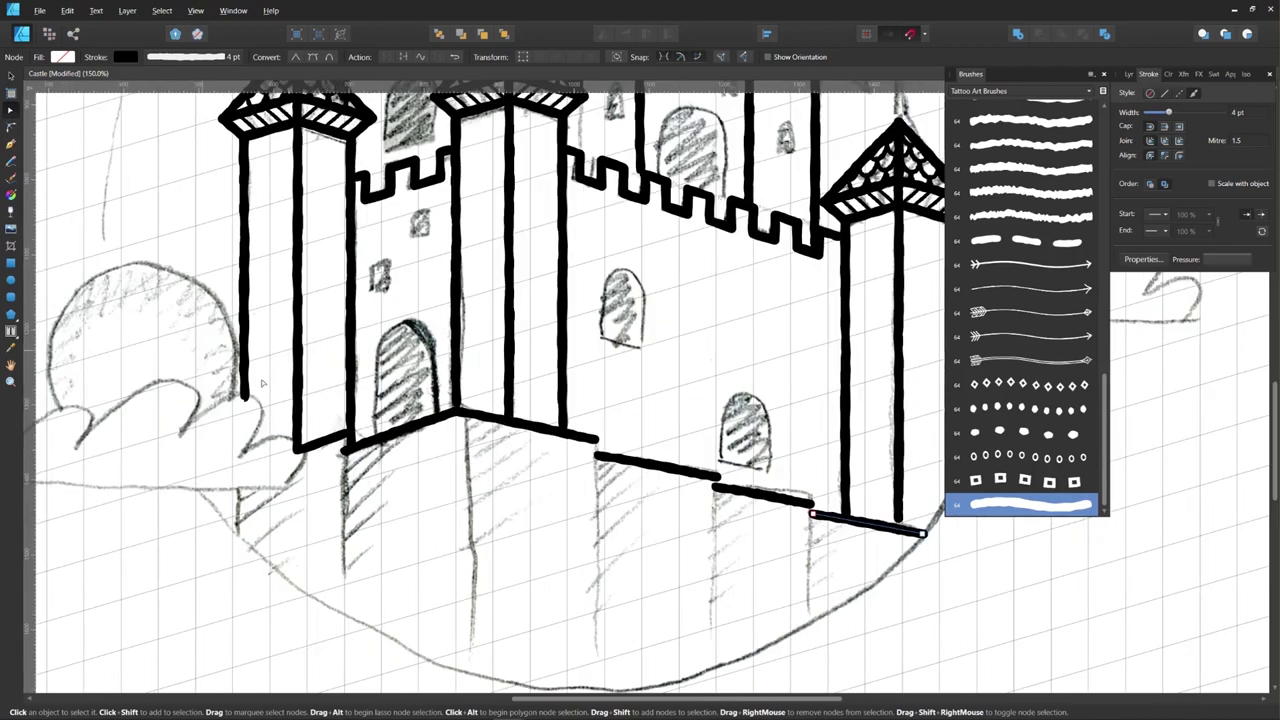
{"action": "key", "text": "p"}
{"action": "left_click", "coordinate": [344, 576]}
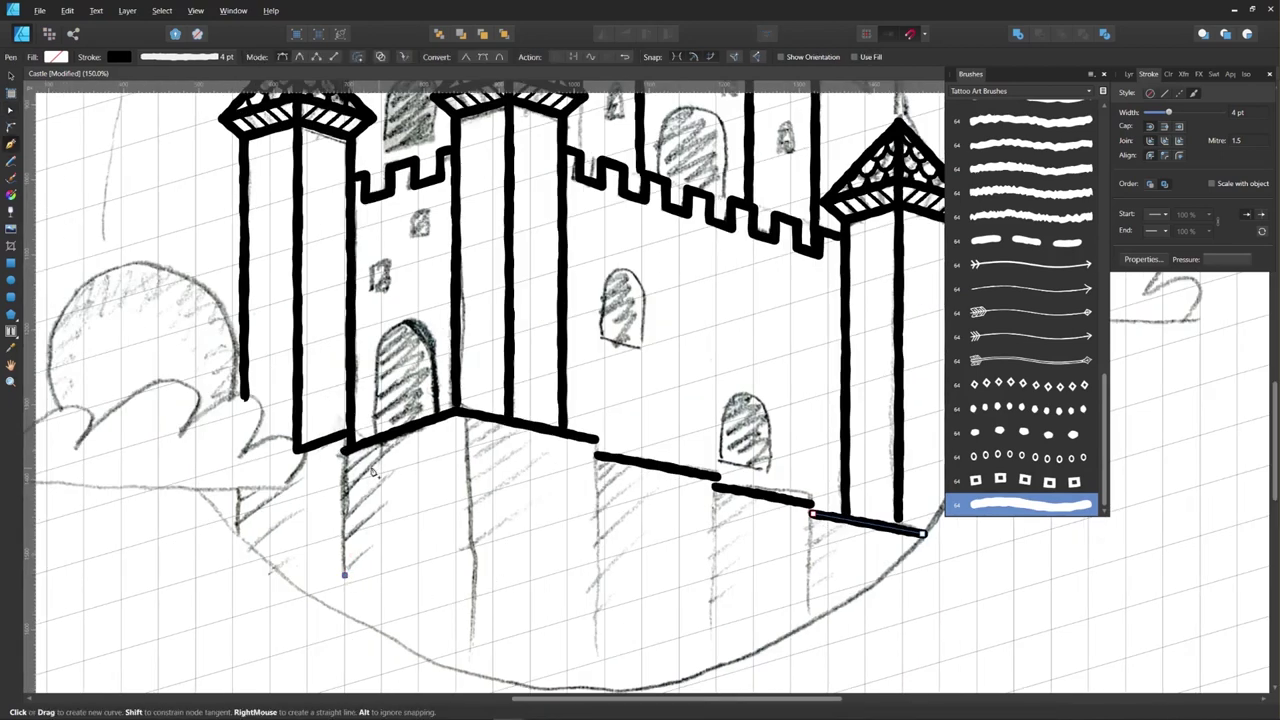
{"action": "left_click", "coordinate": [344, 452]}
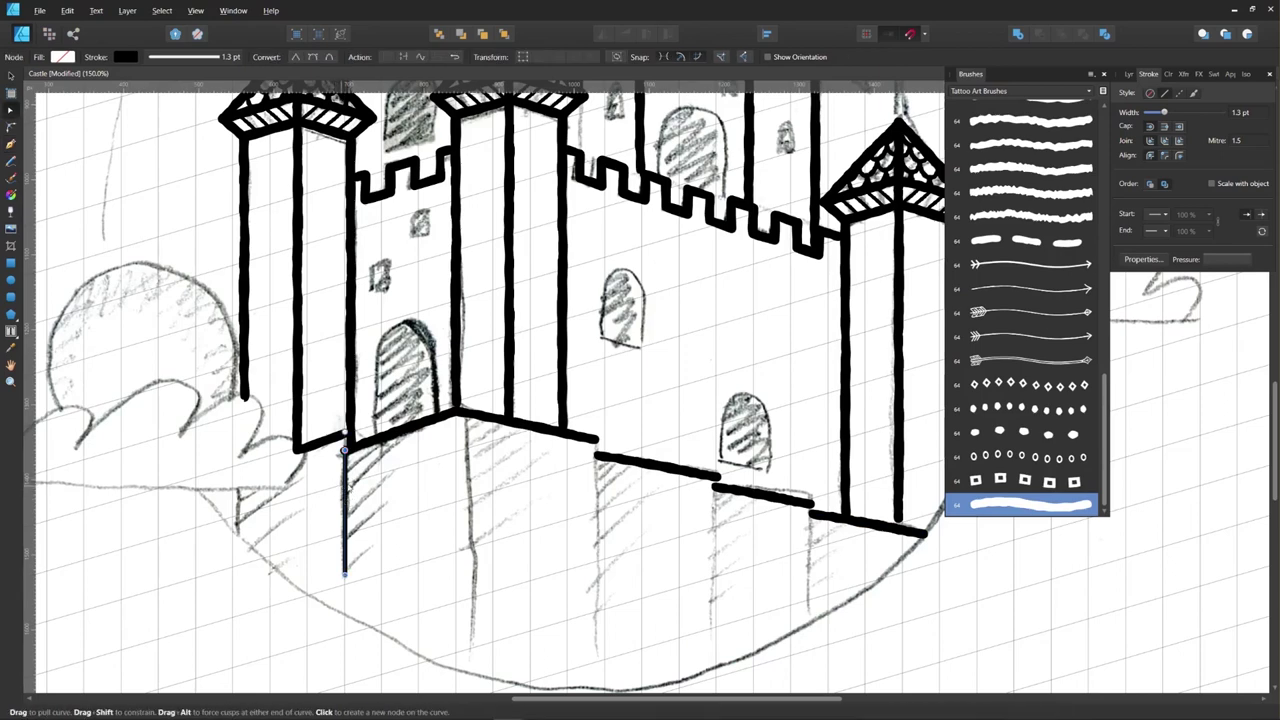
Step: Duplicate the vertical cliff line at the far left edge, below the middle tower and at each ledge corner on the right
{"action": "key", "text": "v"}
{"action": "mouse_move", "coordinate": [345, 500]}
{"action": "left_mouse_down"}
{"action": "mouse_move", "coordinate": [436, 500]}
{"action": "mouse_move", "coordinate": [238, 523]}
{"action": "mouse_move", "coordinate": [491, 480]}
{"action": "mouse_move", "coordinate": [462, 453]}
{"action": "mouse_move", "coordinate": [581, 497]}
{"action": "left_mouse_up"}
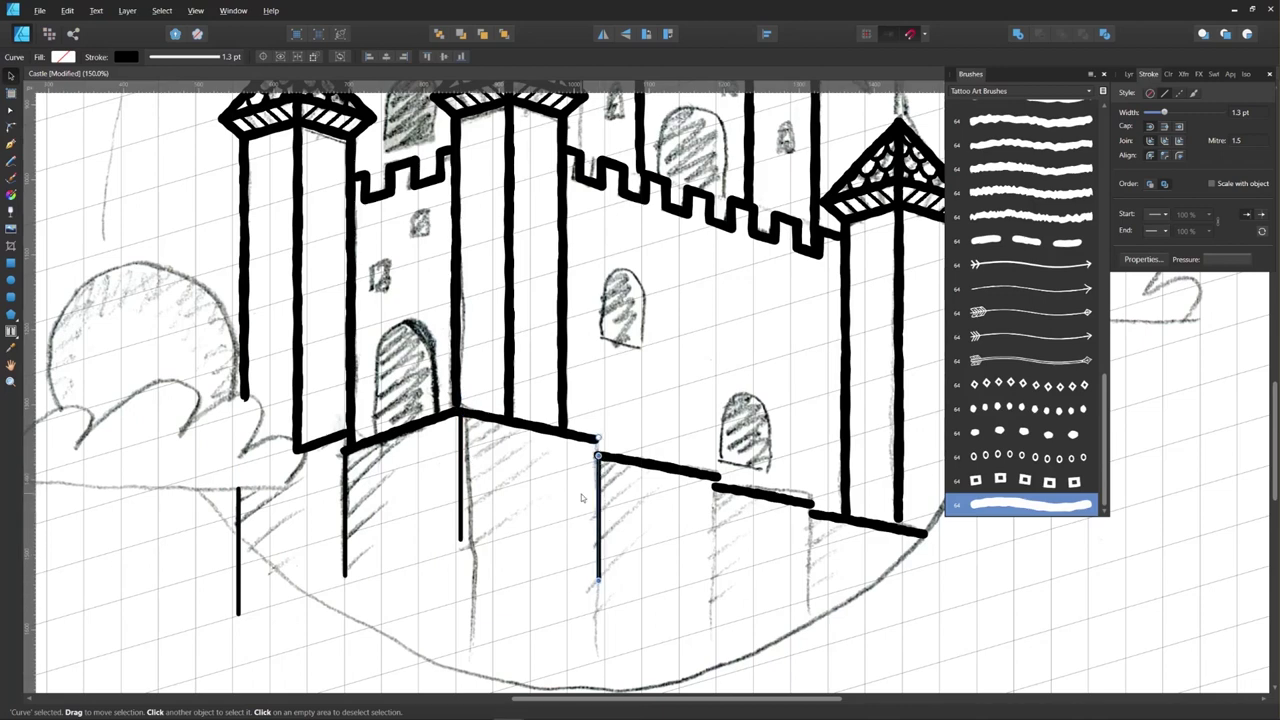
{"action": "left_click_drag", "start_coordinate": [599, 533], "coordinate": [812, 590]}
Step: Adjust the cliff lines to the sketch, lengthening those below the doorway, middle tower and first ledge and shortening the leftmost one
{"action": "left_click", "coordinate": [597, 560]}
{"action": "left_click_drag", "start_coordinate": [597, 568], "coordinate": [597, 645]}
{"action": "left_click", "coordinate": [461, 528]}
{"action": "left_click_drag", "start_coordinate": [461, 540], "coordinate": [461, 648]}
{"action": "left_click", "coordinate": [305, 515]}
{"action": "left_click", "coordinate": [239, 534]}
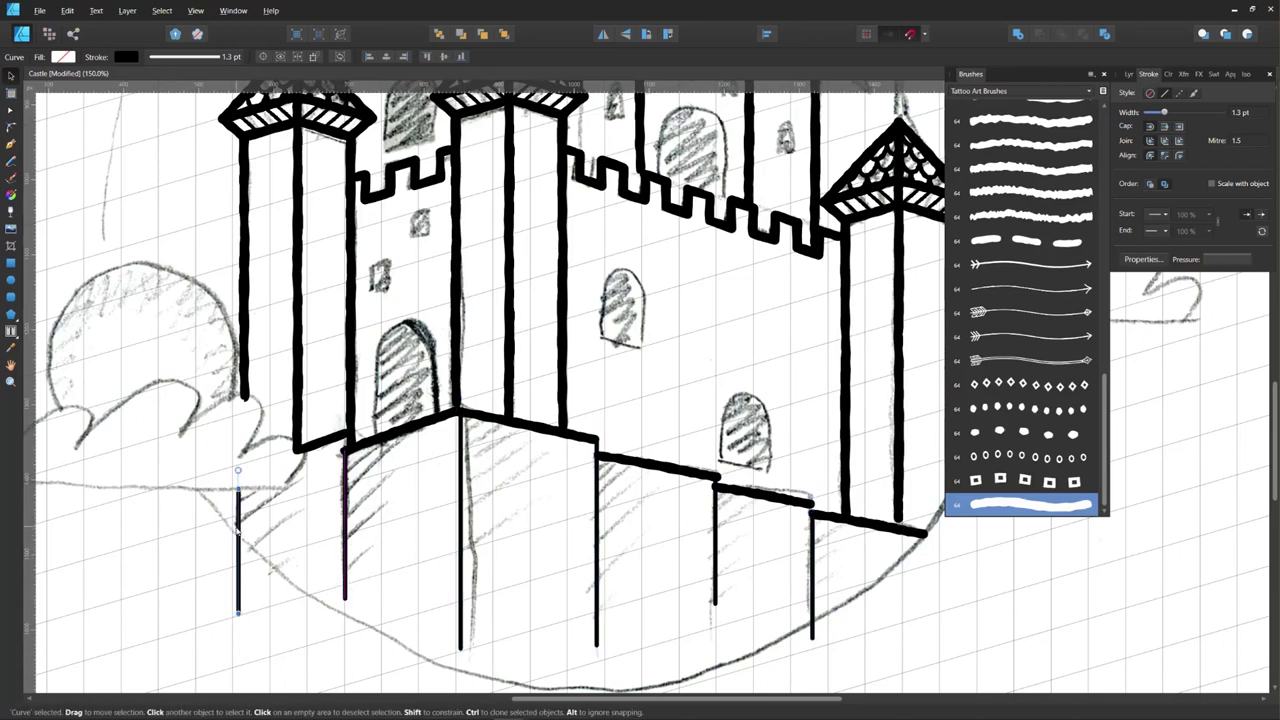
{"action": "key", "text": "a"}
{"action": "left_click_drag", "start_coordinate": [238, 613], "coordinate": [238, 528]}
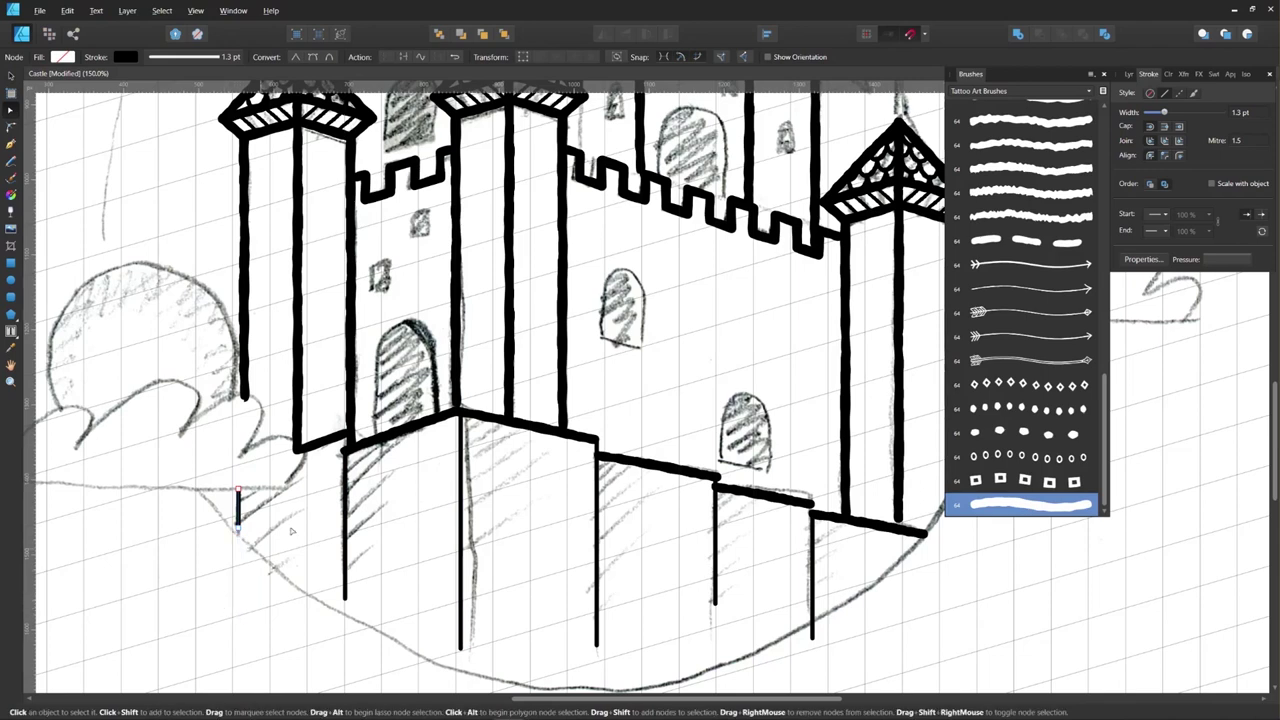
Step: Select all six vertical cliff lines and apply a tapered Tattoo Art brush with a 4 pt stroke width
{"action": "left_click", "coordinate": [346, 519]}
{"action": "left_click", "coordinate": [461, 519], "text": "shift"}
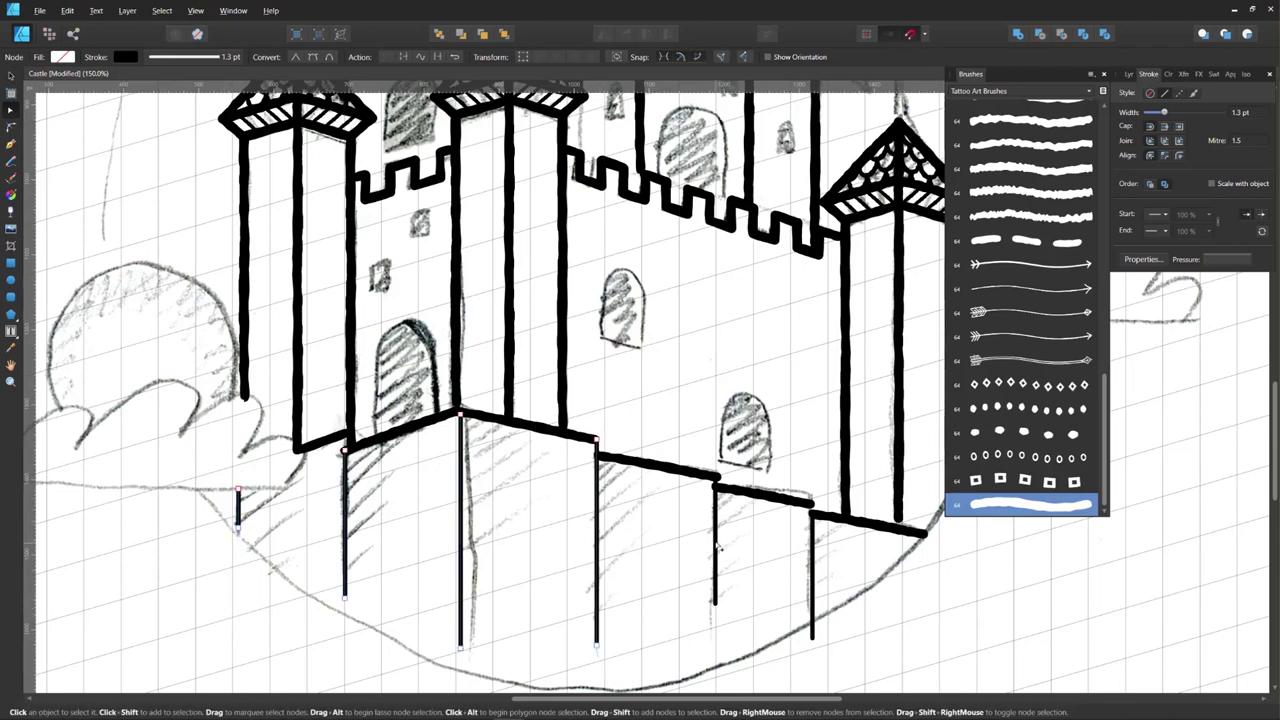
{"action": "left_click", "coordinate": [813, 564], "text": "shift"}
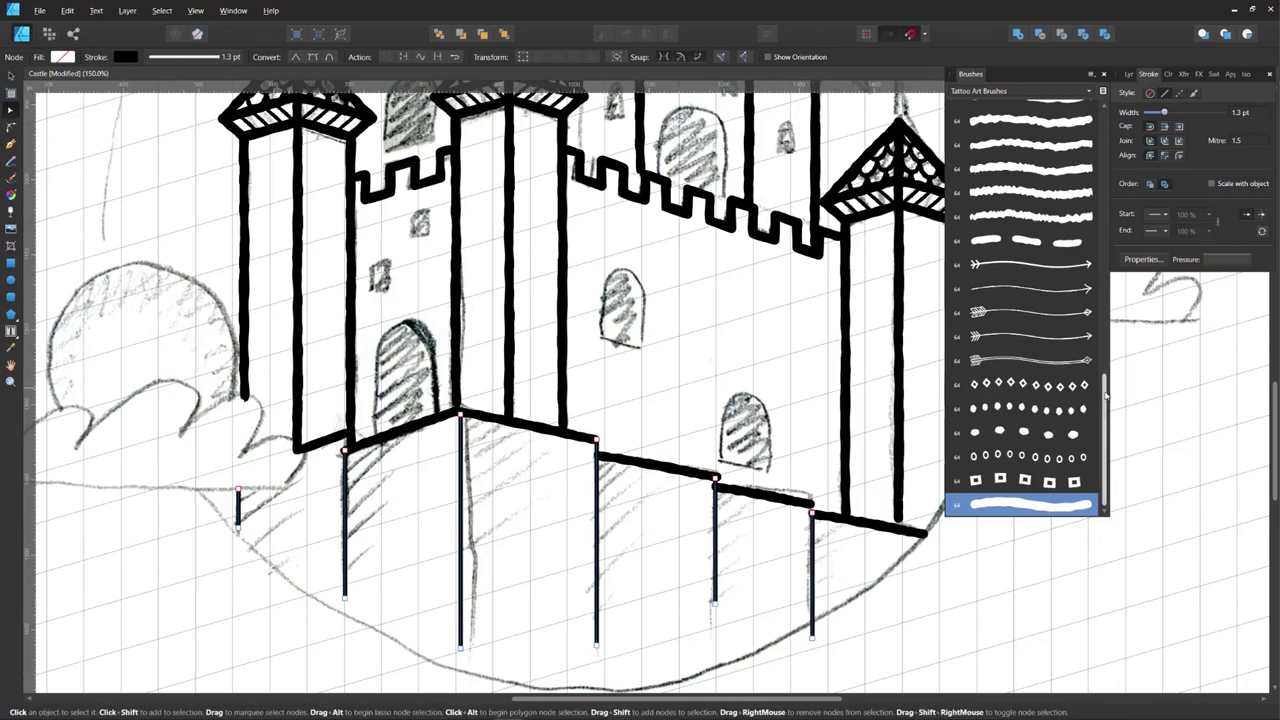
{"action": "left_click_drag", "start_coordinate": [1108, 390], "coordinate": [1120, 252]}
{"action": "left_click", "coordinate": [1062, 215]}
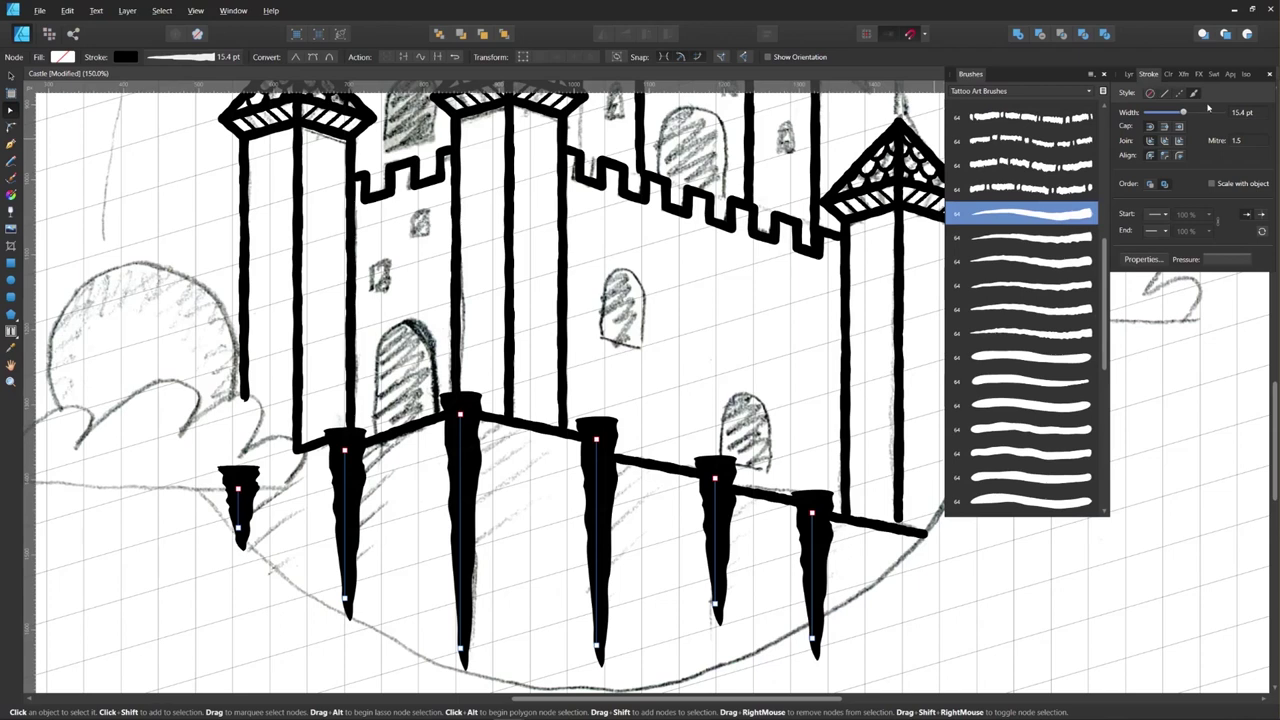
{"action": "mouse_move", "coordinate": [1185, 113]}
{"action": "left_mouse_down"}
{"action": "mouse_move", "coordinate": [1156, 113]}
{"action": "mouse_move", "coordinate": [1168, 113]}
{"action": "left_mouse_up"}
{"action": "left_click", "coordinate": [795, 600]}
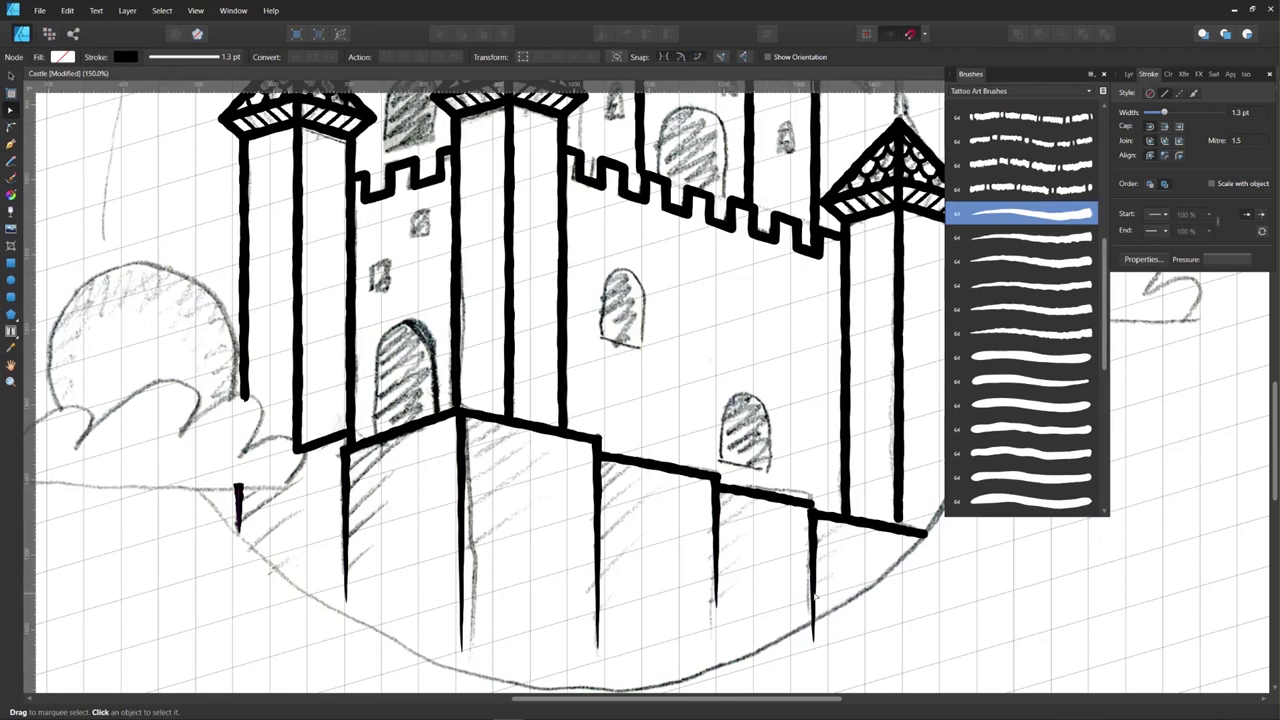
Step: Vary the tapered cliff lines' lengths by shortening the rightmost one and extending the three to its left further down the cliff
{"action": "left_click", "coordinate": [813, 600]}
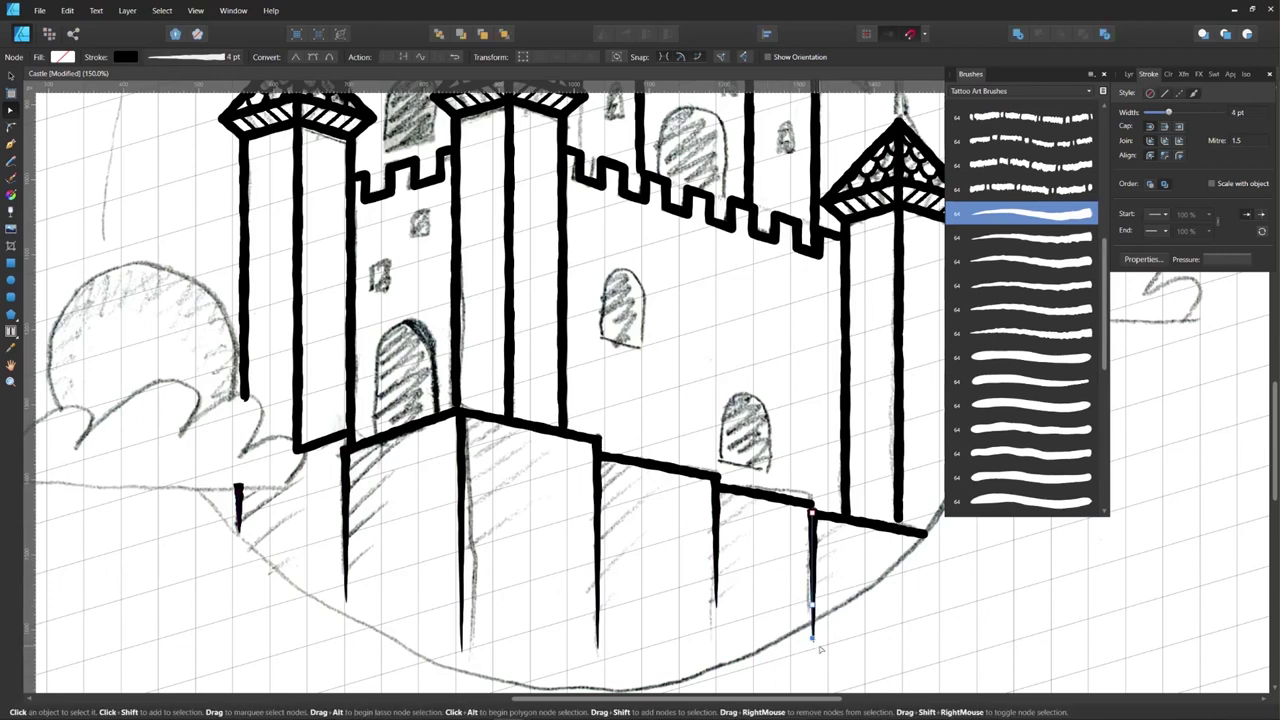
{"action": "left_click", "coordinate": [717, 597]}
{"action": "left_click_drag", "start_coordinate": [715, 605], "coordinate": [715, 653]}
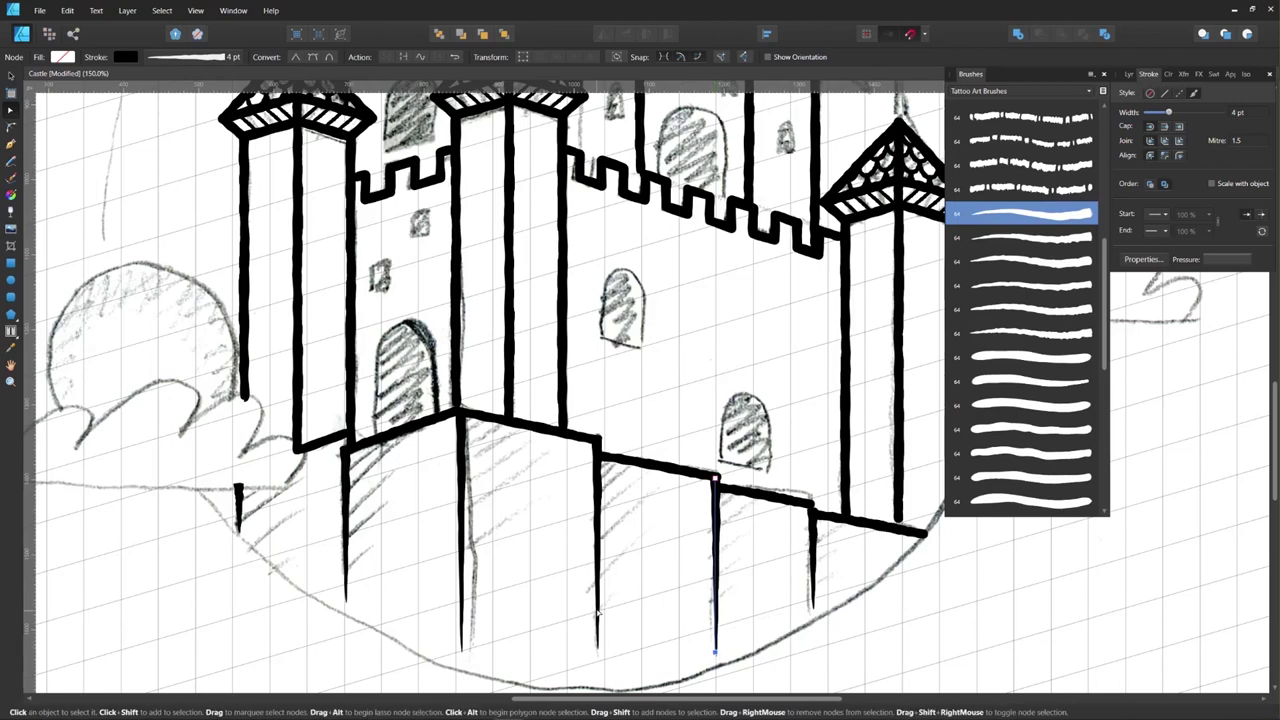
{"action": "left_click", "coordinate": [597, 612]}
{"action": "left_click_drag", "start_coordinate": [593, 668], "coordinate": [596, 678]}
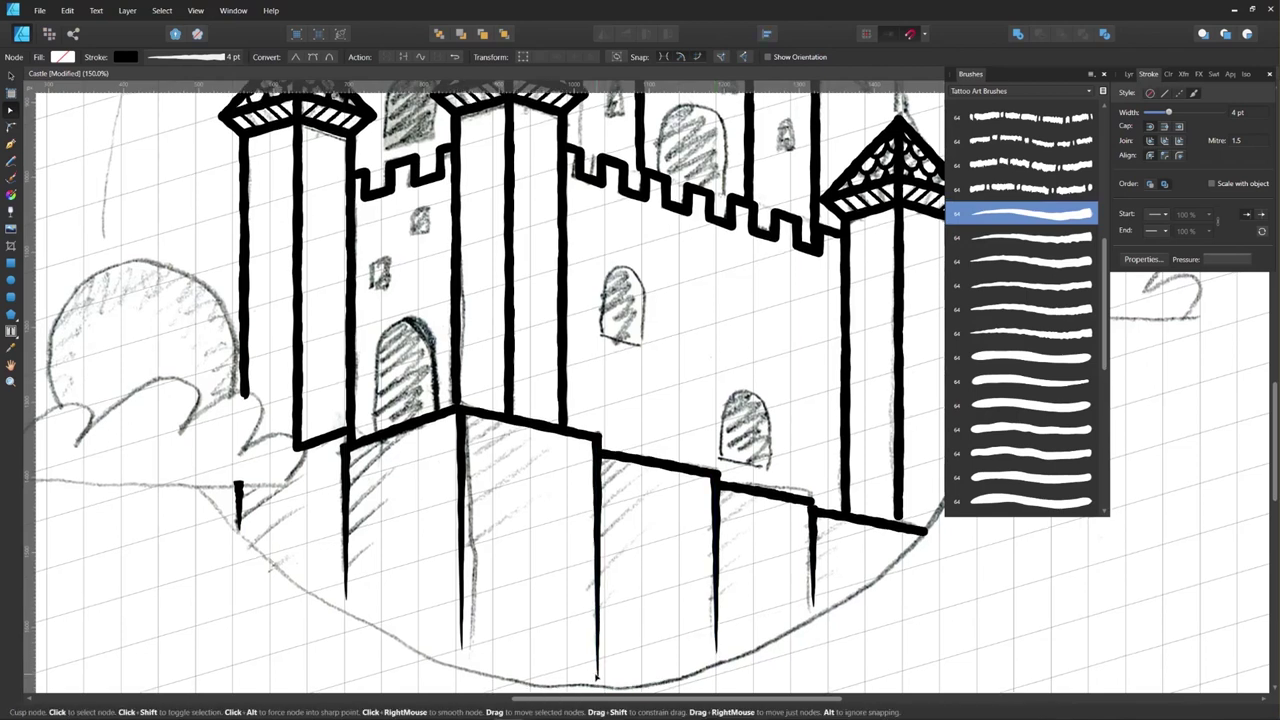
{"action": "left_click", "coordinate": [462, 620]}
{"action": "left_click_drag", "start_coordinate": [460, 650], "coordinate": [460, 662]}
{"action": "left_click", "coordinate": [361, 643]}
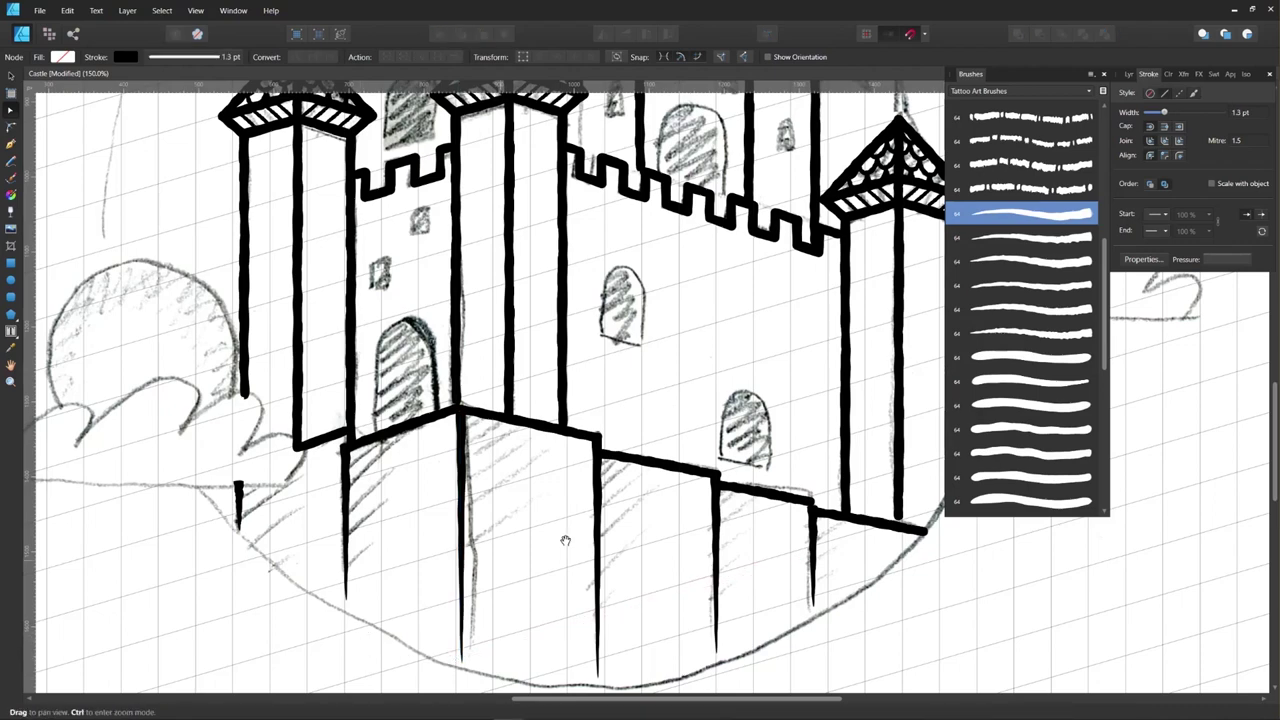
Step: Switch the second cliff line from the right to the next tapered Tattoo Art brush in the set
{"action": "left_click_drag", "start_coordinate": [566, 540], "coordinate": [536, 510]}
{"action": "left_click", "coordinate": [685, 530]}
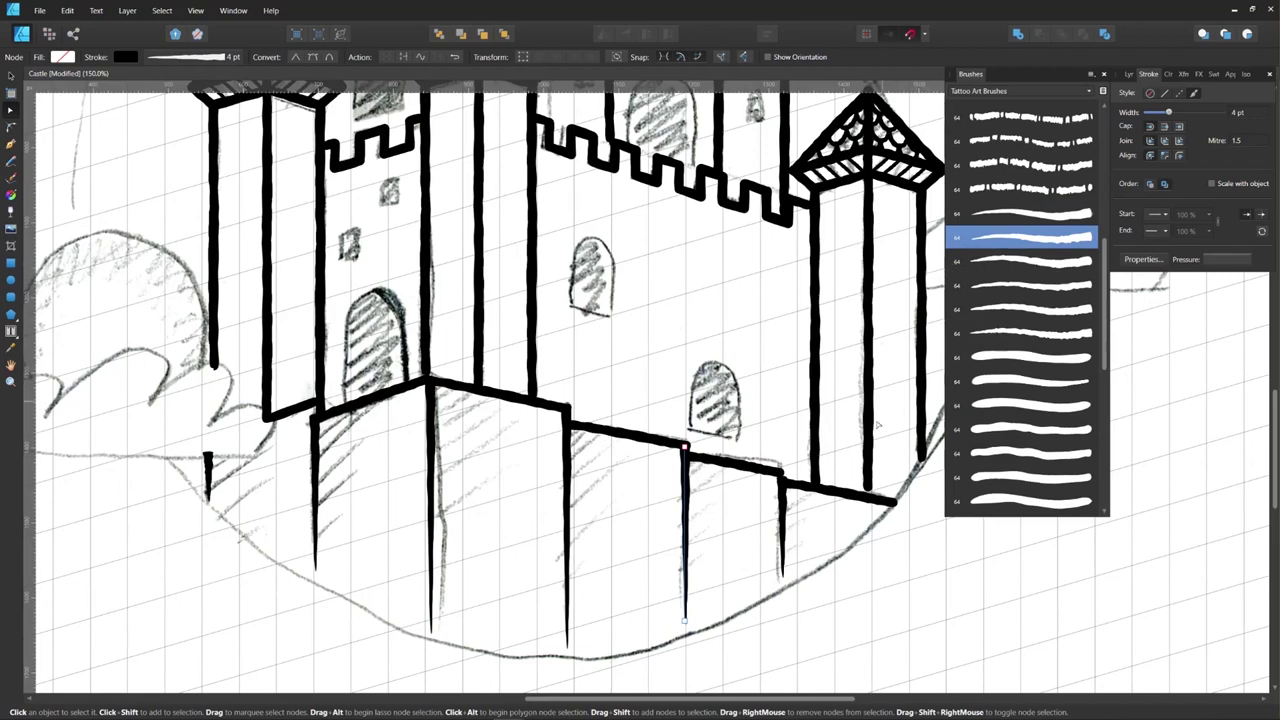
Step: Apply the next tapered Tattoo Art brush to the second cliff lines from the left and right, with a stroke width of about 3.4 pt
{"action": "left_click", "coordinate": [318, 481], "text": "shift"}
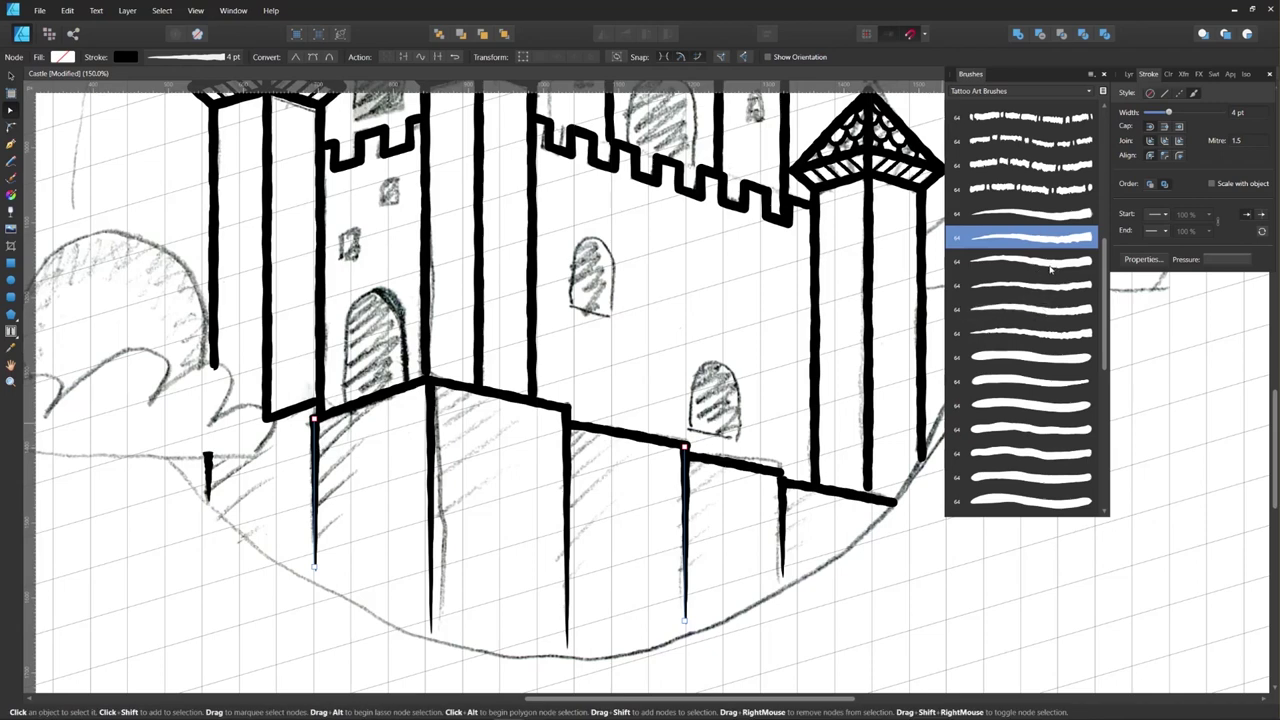
{"action": "left_click", "coordinate": [1053, 264]}
{"action": "left_click_drag", "start_coordinate": [1184, 113], "coordinate": [1168, 113]}
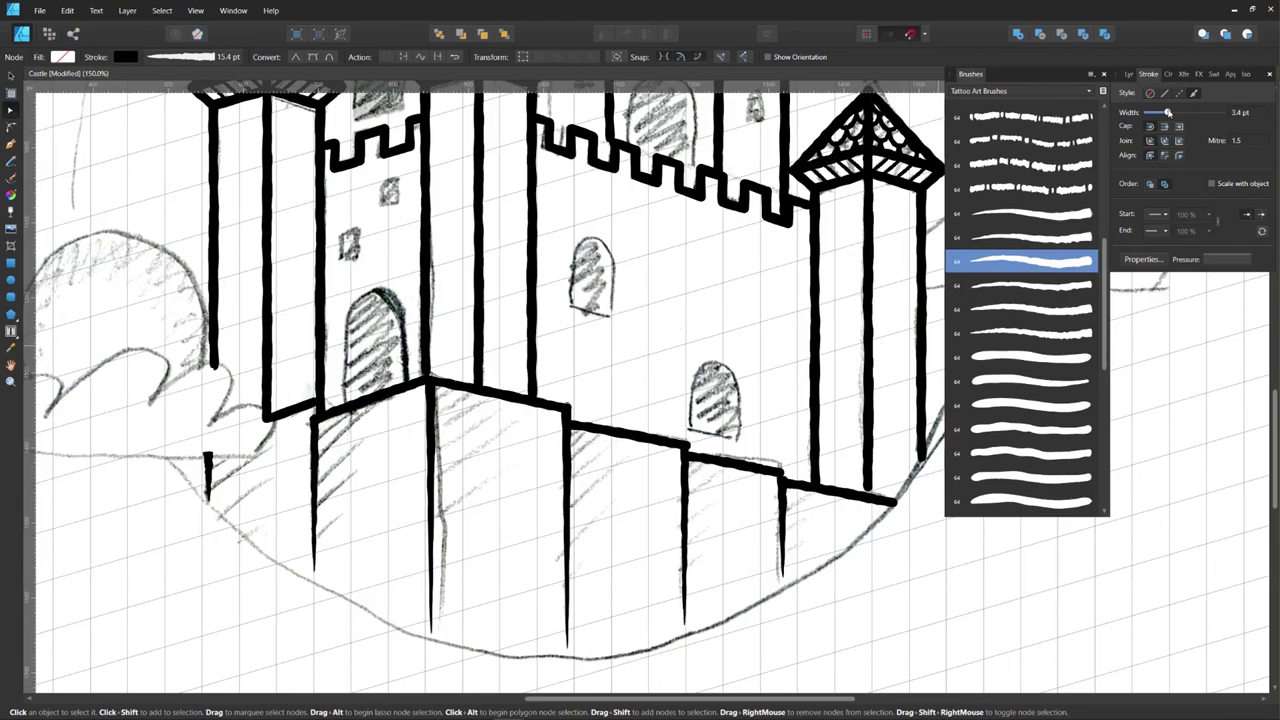
{"action": "left_click", "coordinate": [860, 628]}
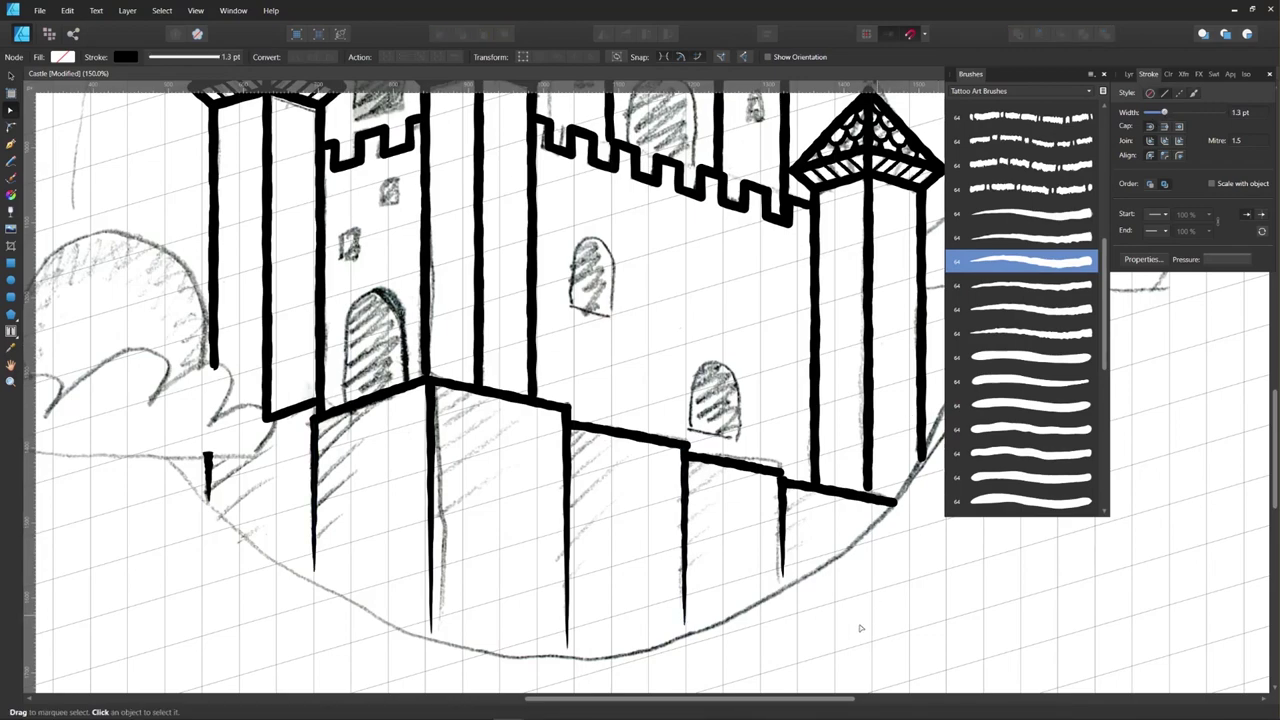
Step: Save the castle drawing
{"action": "key", "text": "ctrl+minus"}
{"action": "key", "text": "ctrl+minus"}
{"action": "key", "text": "space"}
{"action": "left_click_drag", "start_coordinate": [523, 340], "coordinate": [500, 450]}
{"action": "left_click_drag", "start_coordinate": [514, 398], "coordinate": [519, 426]}
{"action": "key", "text": "ctrl+s"}
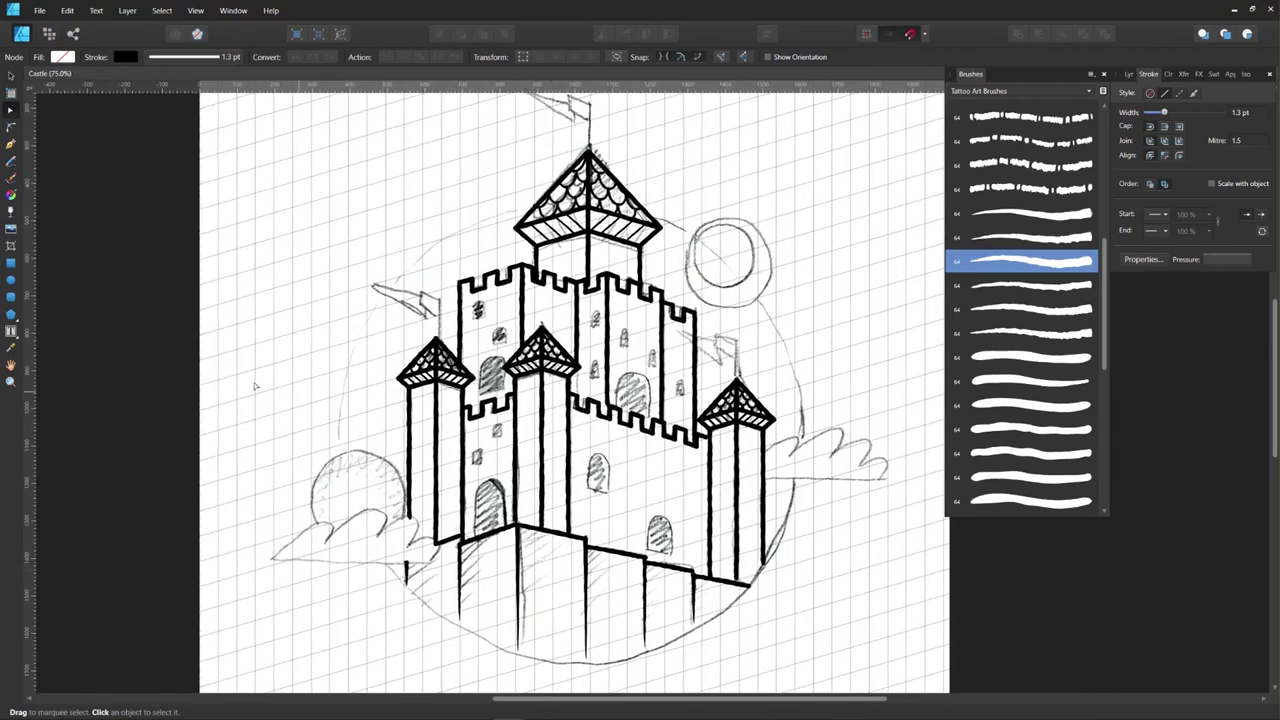
Step: Draw a vertical flagpole up from the left tower's roof peak and give it a tapered Tattoo Art brush stroke 3.7 pt wide
{"action": "key", "text": "ctrl+1"}
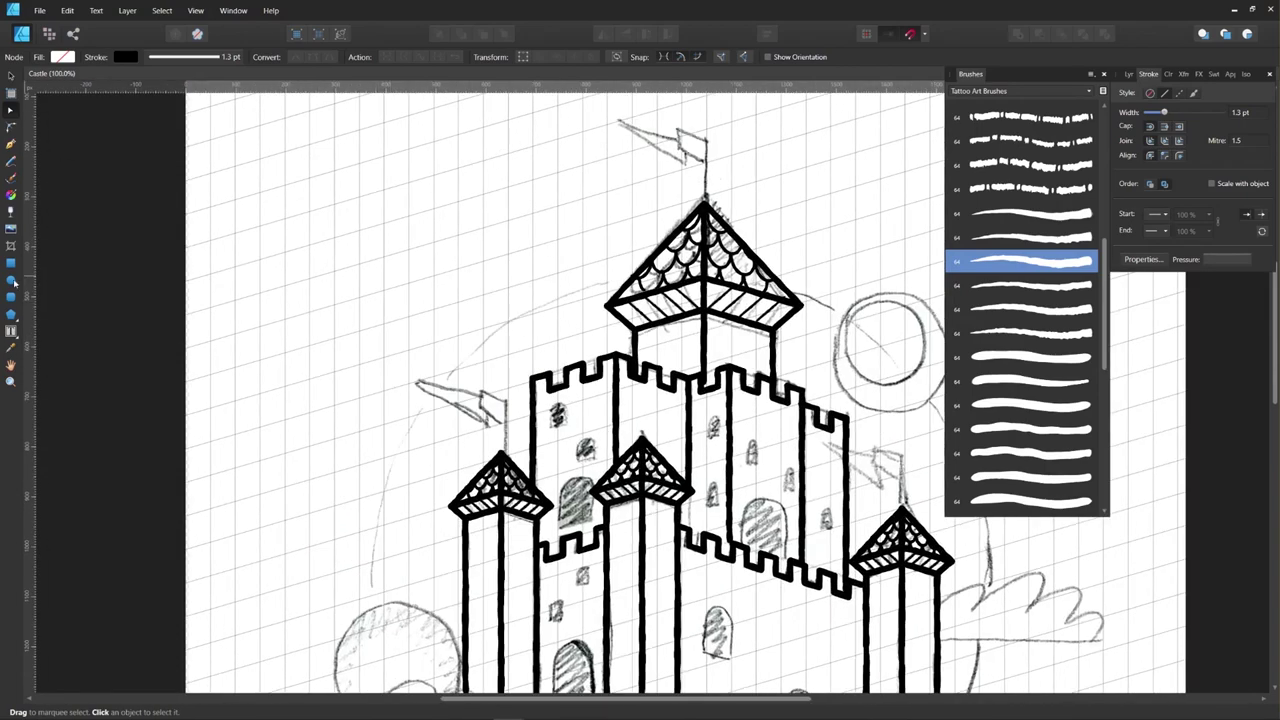
{"action": "left_click", "coordinate": [11, 144]}
{"action": "left_click", "coordinate": [502, 451]}
{"action": "left_click", "coordinate": [502, 398]}
{"action": "left_click", "coordinate": [1031, 261]}
{"action": "left_click", "coordinate": [625, 57]}
{"action": "left_click_drag", "start_coordinate": [1183, 113], "coordinate": [1164, 113]}
{"action": "left_click_drag", "start_coordinate": [510, 435], "coordinate": [368, 331]}
{"action": "key", "text": "v"}
{"action": "left_click", "coordinate": [296, 355]}
{"action": "scroll", "coordinate": [240, 322], "scroll_direction": "up", "scroll_amount": 2}
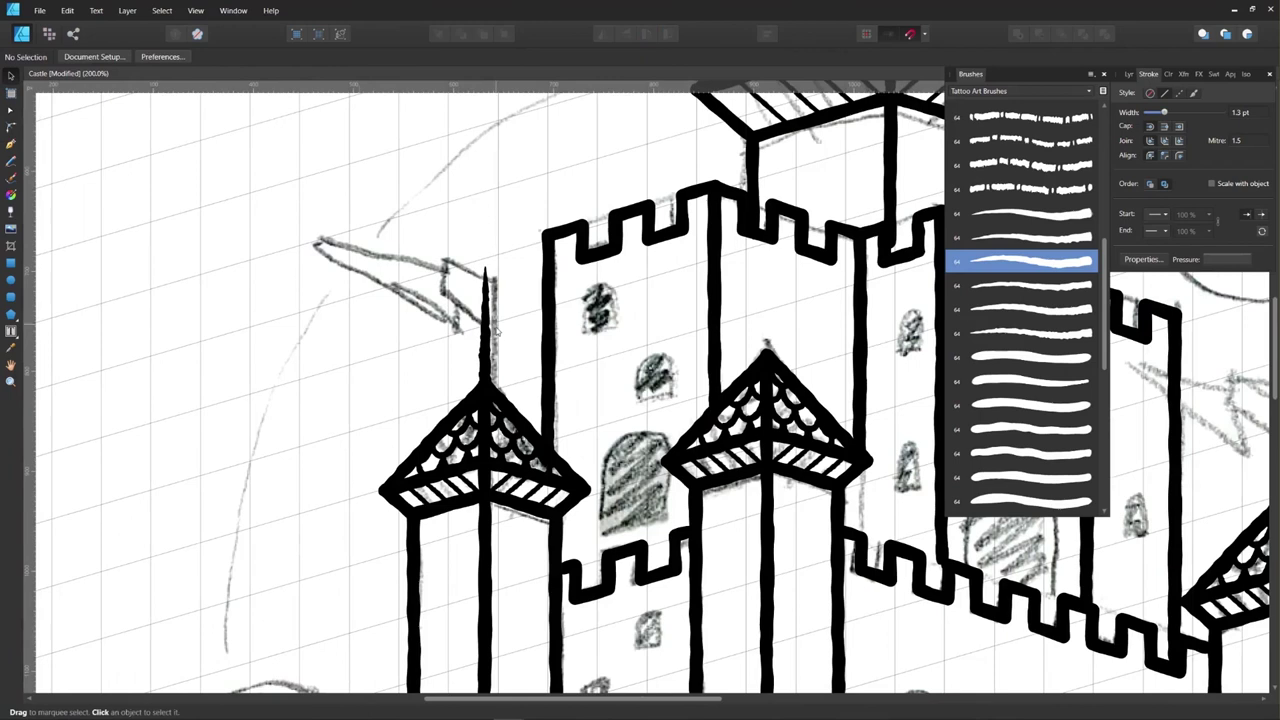
{"action": "left_click", "coordinate": [487, 331]}
{"action": "left_click", "coordinate": [11, 263]}
{"action": "left_click_drag", "start_coordinate": [444, 258], "coordinate": [487, 316]}
{"action": "key", "text": "ctrl+z"}
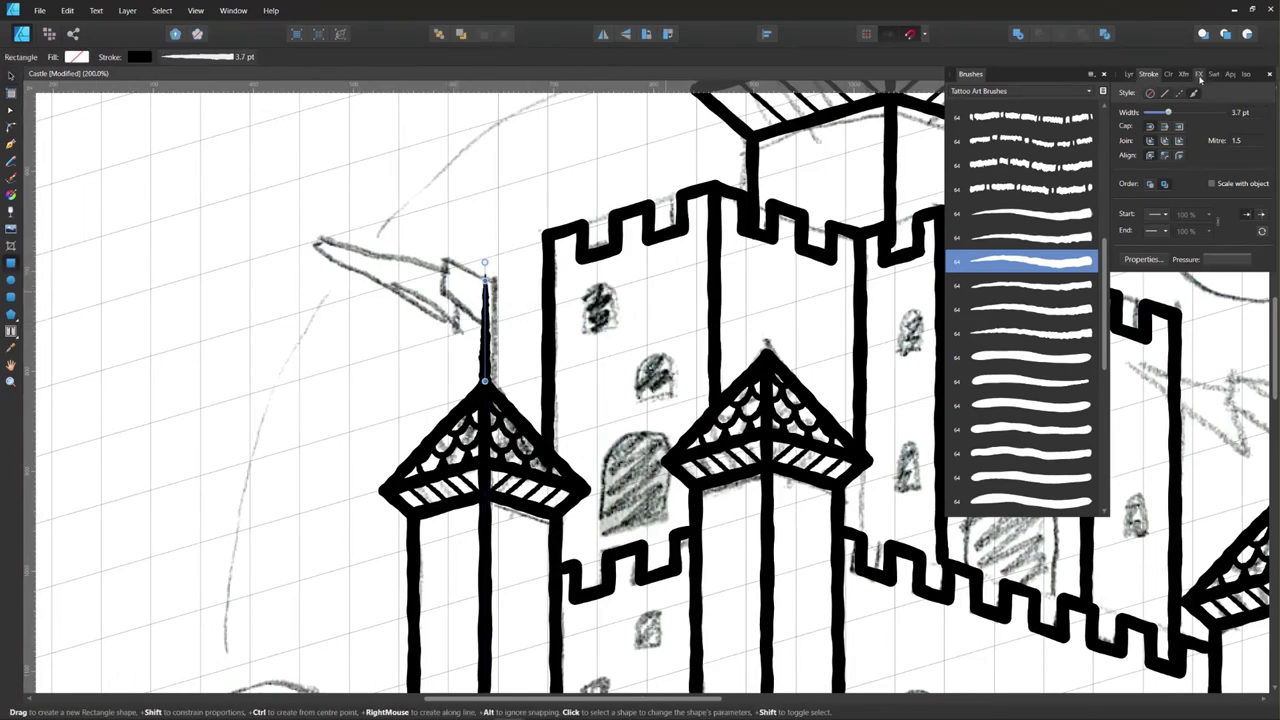
Step: Switch to the Side isometric plane and outline the flag's four-sided panel and pointed tail beside the left tower's pole
{"action": "left_click", "coordinate": [1246, 74]}
{"action": "left_click", "coordinate": [1195, 122]}
{"action": "mouse_move", "coordinate": [445, 259]}
{"action": "left_mouse_down"}
{"action": "mouse_move", "coordinate": [486, 321]}
{"action": "mouse_move", "coordinate": [320, 242]}
{"action": "left_mouse_up"}
{"action": "key", "text": "a"}
{"action": "left_click", "coordinate": [432, 263]}
{"action": "left_click", "coordinate": [434, 274]}
{"action": "left_click", "coordinate": [458, 263], "text": "shift"}
{"action": "left_click", "coordinate": [783, 57]}
Step: Reshape the flag's tail nodes to the sketch, then break the outline and delete the surplus part where it meets the panel
{"action": "left_click", "coordinate": [464, 314]}
{"action": "left_click_drag", "start_coordinate": [459, 308], "coordinate": [456, 283]}
{"action": "left_click", "coordinate": [440, 285]}
{"action": "left_click", "coordinate": [456, 299]}
{"action": "left_click", "coordinate": [446, 280]}
{"action": "key", "text": "Delete"}
{"action": "left_click", "coordinate": [388, 57]}
{"action": "key", "text": "Delete"}
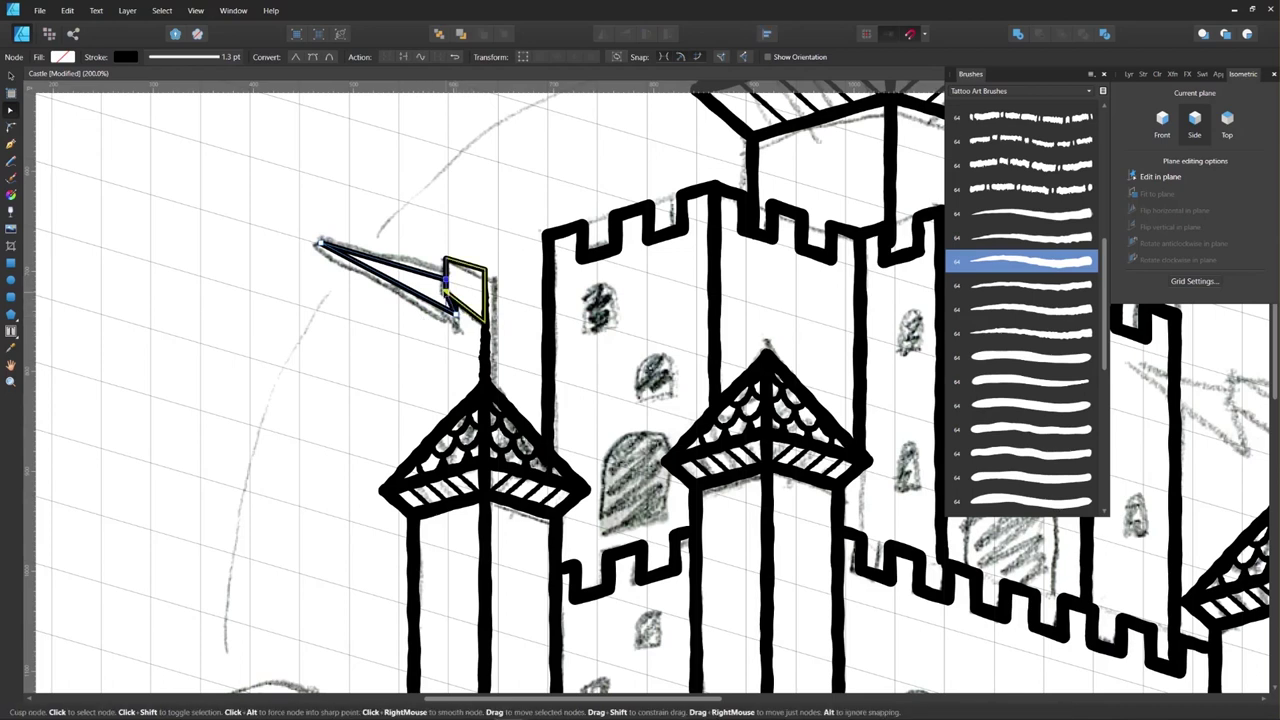
Step: Select the three flag curves together with the flagpole and group them
{"action": "key", "text": "v"}
{"action": "left_click", "coordinate": [456, 301], "text": "shift"}
{"action": "key", "text": "a"}
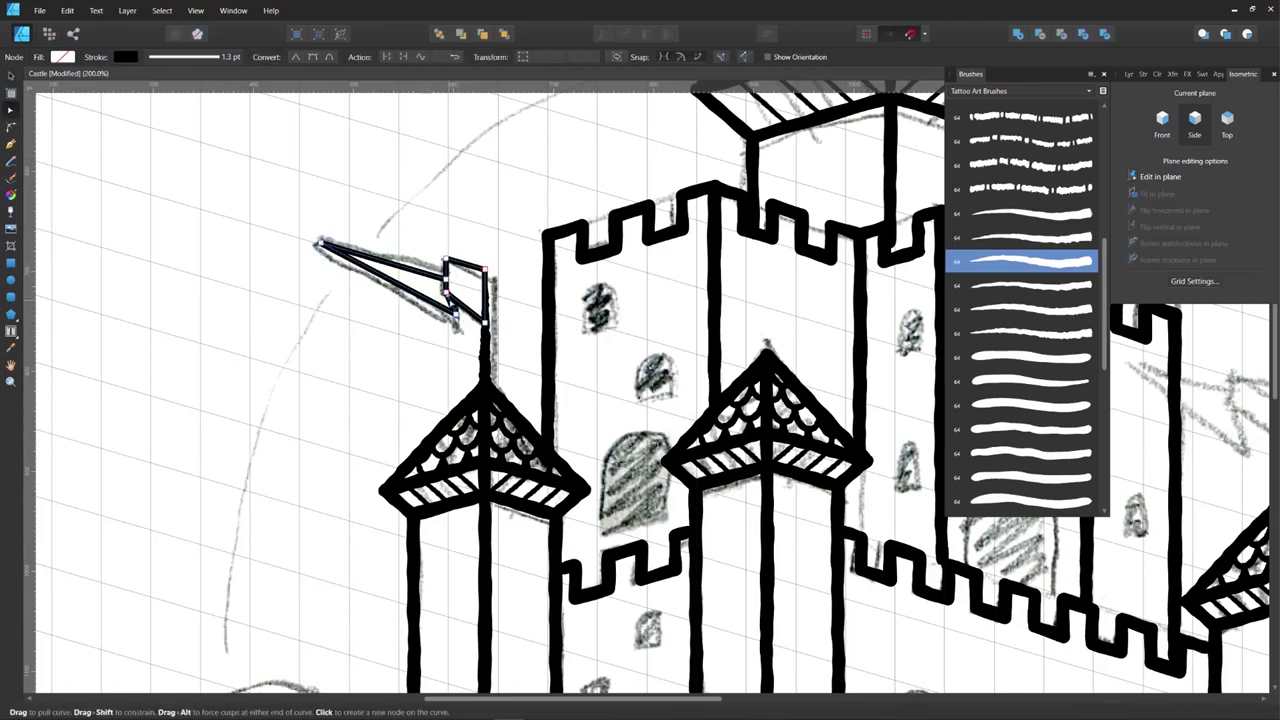
{"action": "left_click", "coordinate": [1129, 74]}
{"action": "left_click", "coordinate": [1118, 121]}
{"action": "left_click", "coordinate": [1195, 122]}
{"action": "left_click", "coordinate": [1203, 170]}
{"action": "left_click", "coordinate": [1229, 256], "text": "shift"}
{"action": "left_click_drag", "start_coordinate": [1275, 138], "coordinate": [1275, 148]}
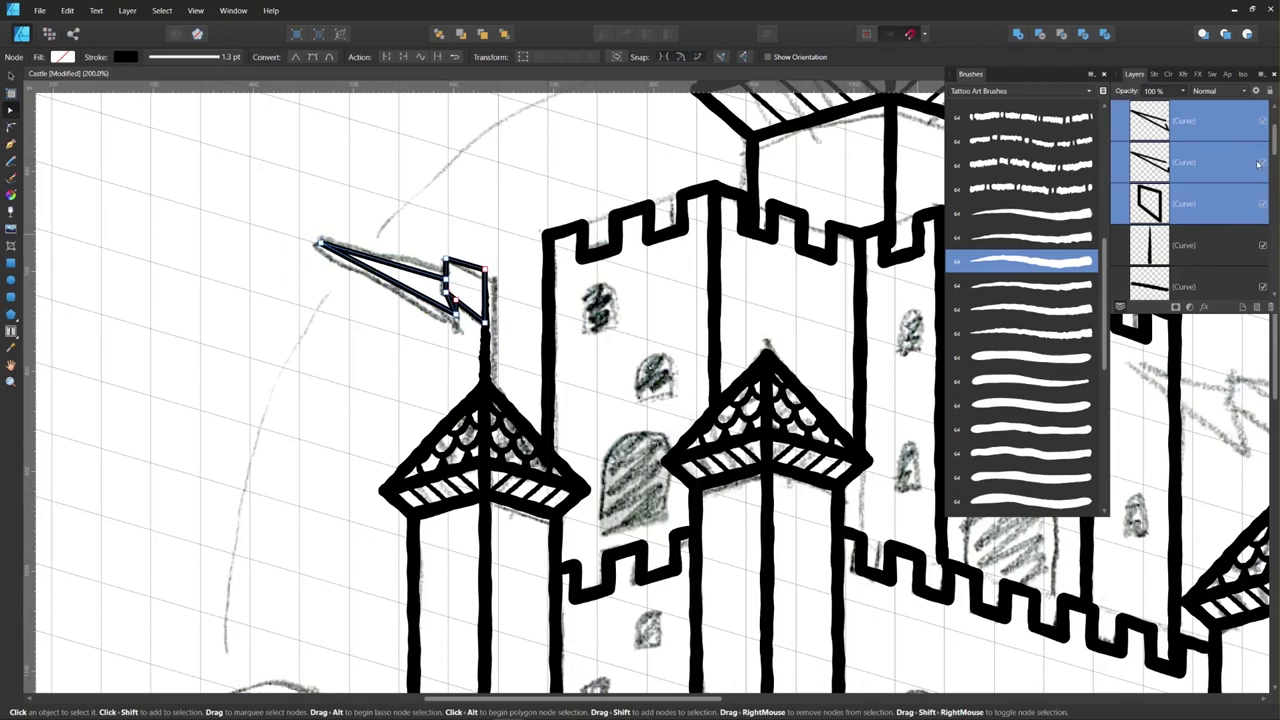
{"action": "left_click", "coordinate": [1205, 246], "text": "shift"}
{"action": "key", "text": "ctrl+g"}
Step: Apply the last Tattoo Art brush in the set to the flag group with a 4 pt stroke width
{"action": "key", "text": "v"}
{"action": "key", "text": "ctrl+minus"}
{"action": "left_click_drag", "start_coordinate": [640, 370], "coordinate": [578, 349]}
{"action": "left_click_drag", "start_coordinate": [1105, 300], "coordinate": [1105, 440]}
{"action": "left_click", "coordinate": [1032, 505]}
{"action": "left_click", "coordinate": [1212, 77]}
{"action": "left_click", "coordinate": [1142, 75]}
{"action": "left_click_drag", "start_coordinate": [1184, 113], "coordinate": [1169, 113]}
{"action": "left_click", "coordinate": [1240, 113]}
{"action": "type", "text": "4"}
{"action": "key", "text": "Return"}
{"action": "scroll", "coordinate": [465, 300], "scroll_direction": "up", "scroll_amount": 2}
Step: Break the flag panel's outline at its lower-left corner node
{"action": "key", "text": "a"}
{"action": "left_click", "coordinate": [532, 342]}
{"action": "left_click", "coordinate": [531, 365]}
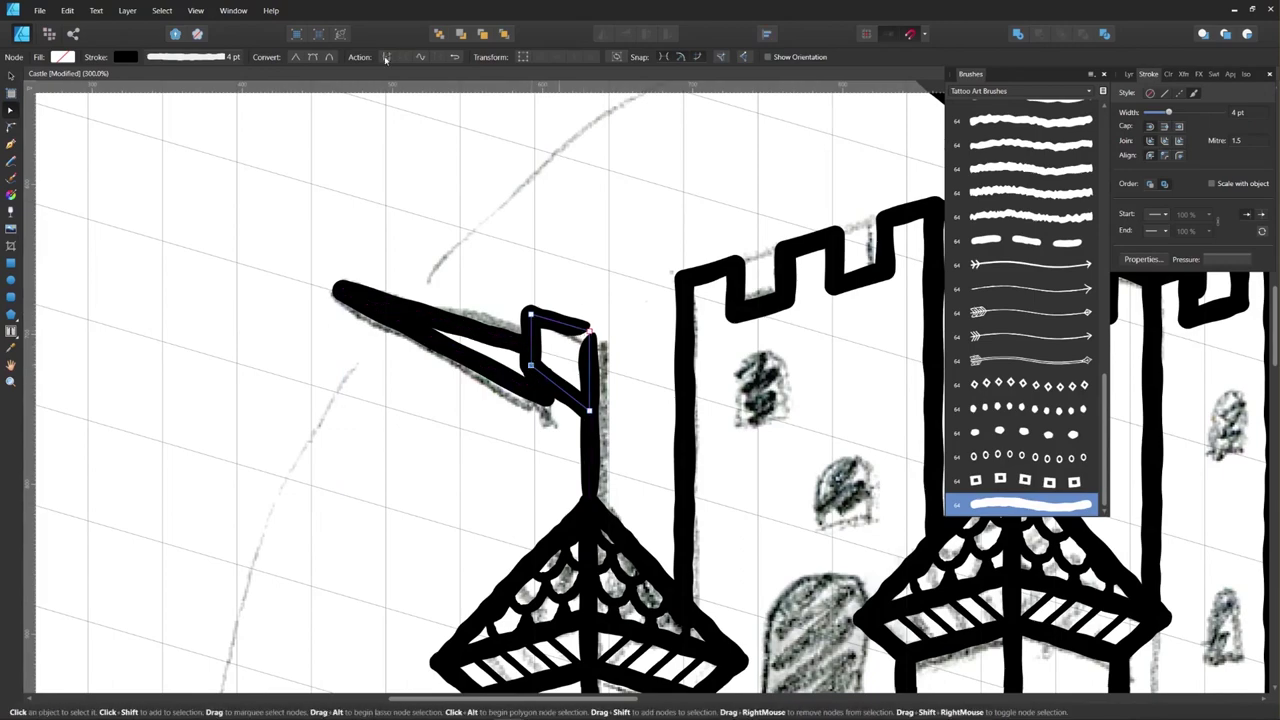
{"action": "left_click", "coordinate": [388, 57]}
Step: Copy the left tower's flag and pole onto the roof peaks of the tallest tower and the right tower
{"action": "key", "text": "ctrl+minus"}
{"action": "key", "text": "ctrl+minus"}
{"action": "key", "text": "ctrl+minus"}
{"action": "left_click_drag", "start_coordinate": [557, 297], "coordinate": [354, 250]}
{"action": "key", "text": "v"}
{"action": "left_click_drag", "start_coordinate": [429, 372], "coordinate": [582, 179]}
{"action": "key", "text": "a"}
{"action": "left_click", "coordinate": [581, 176]}
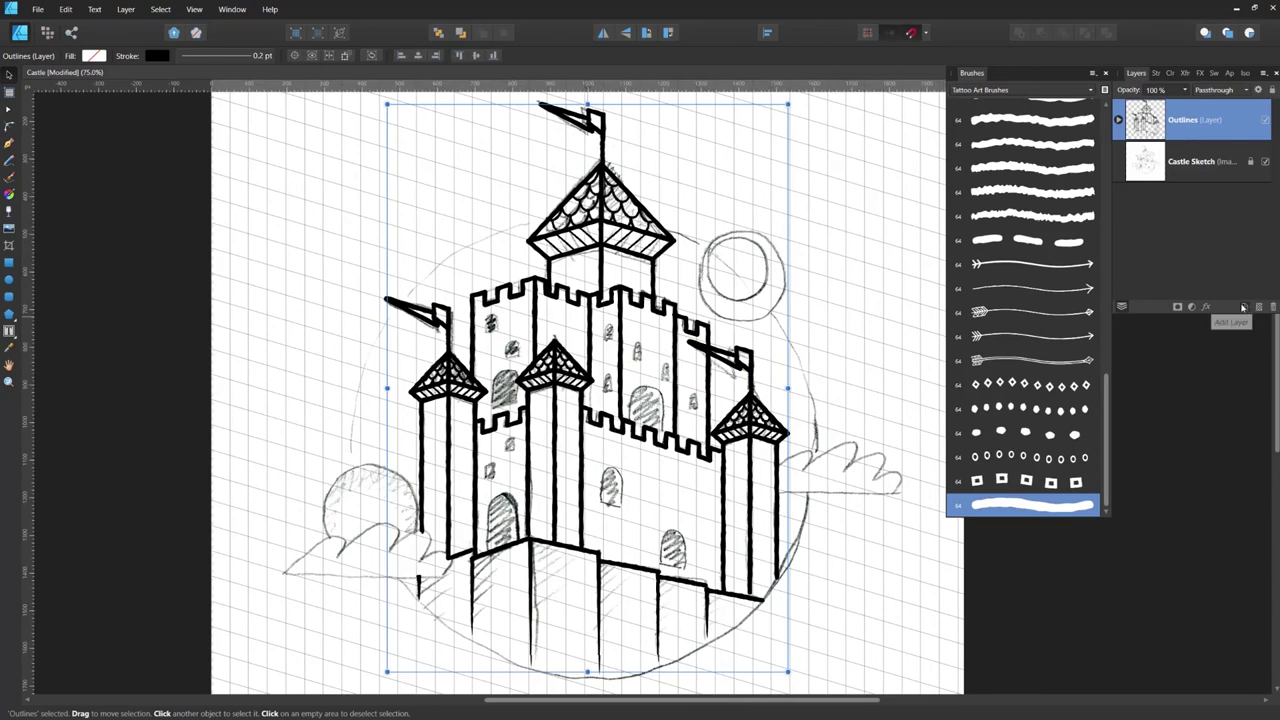
Step: Add a new layer above the outlines and name it Windows
{"action": "left_click", "coordinate": [1245, 308]}
{"action": "double_click", "coordinate": [1182, 120]}
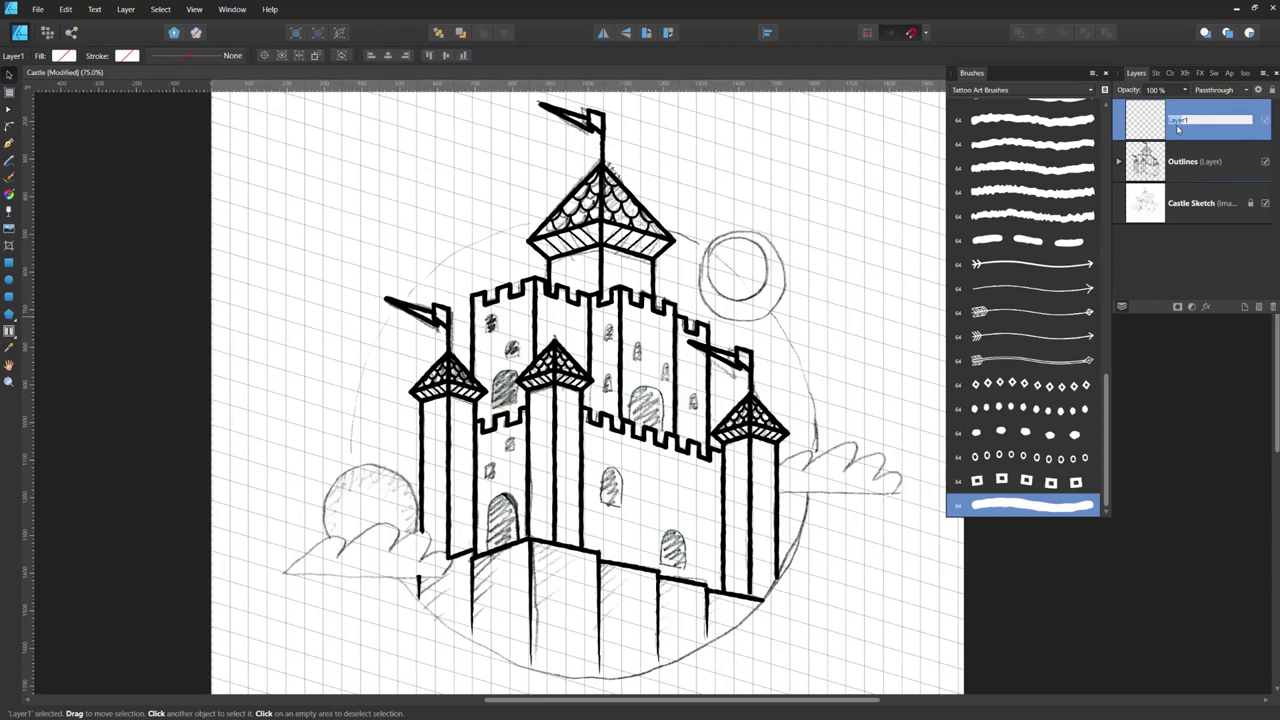
{"action": "type", "text": "Windows"}
{"action": "key", "text": "Return"}
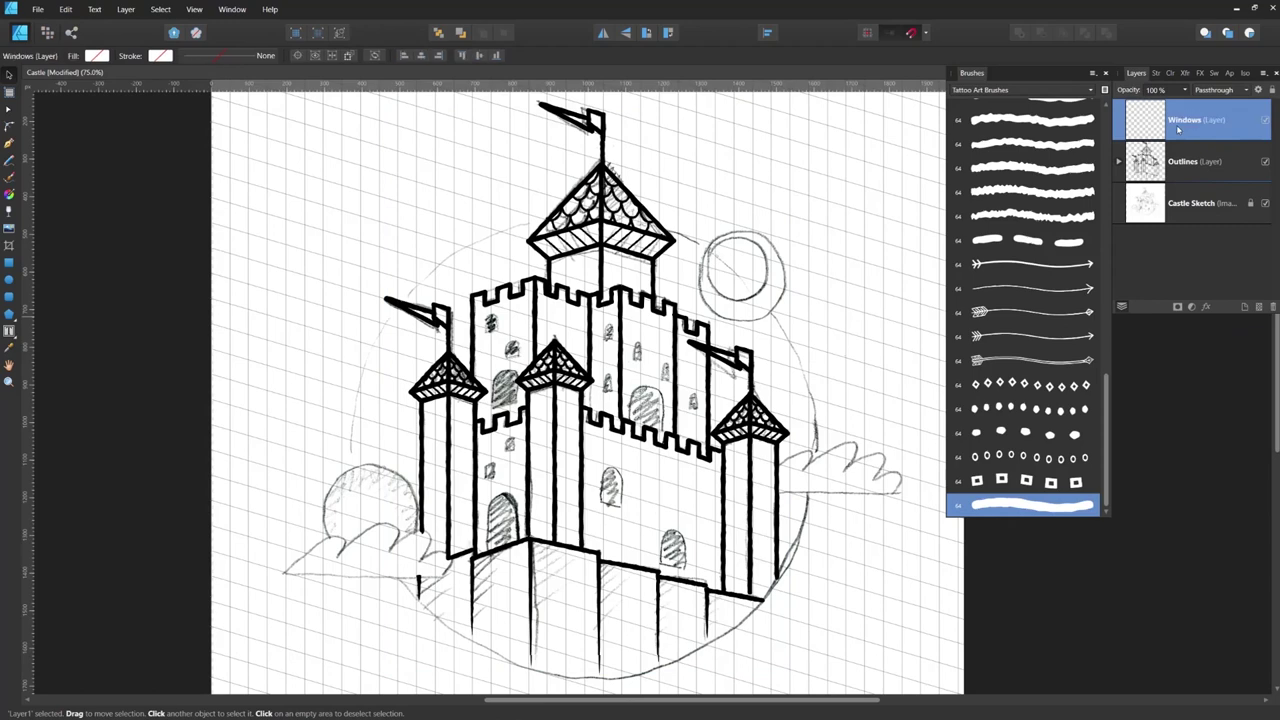
Step: Draw a rectangle in the side plane over the large sketched arched window above the right-hand battlements
{"action": "left_click", "coordinate": [9, 264]}
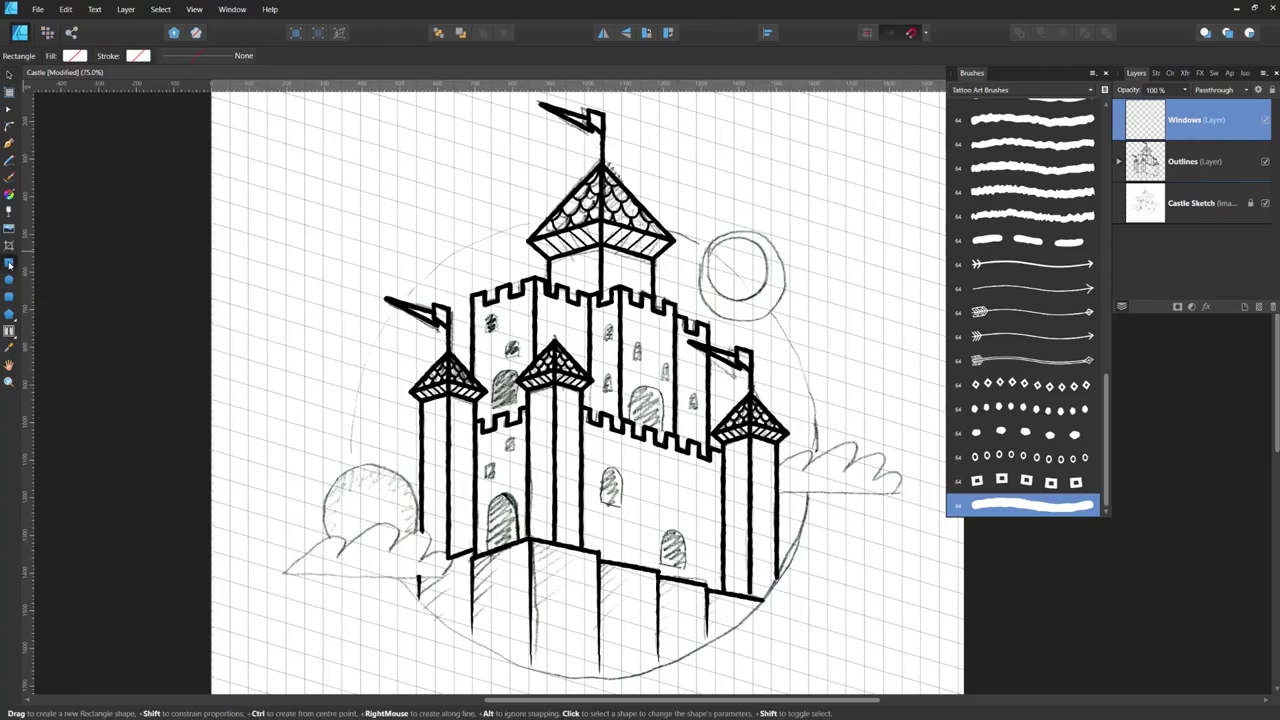
{"action": "key", "text": "ctrl+plus"}
{"action": "key", "text": "ctrl+plus"}
{"action": "left_click_drag", "start_coordinate": [355, 352], "coordinate": [234, 258]}
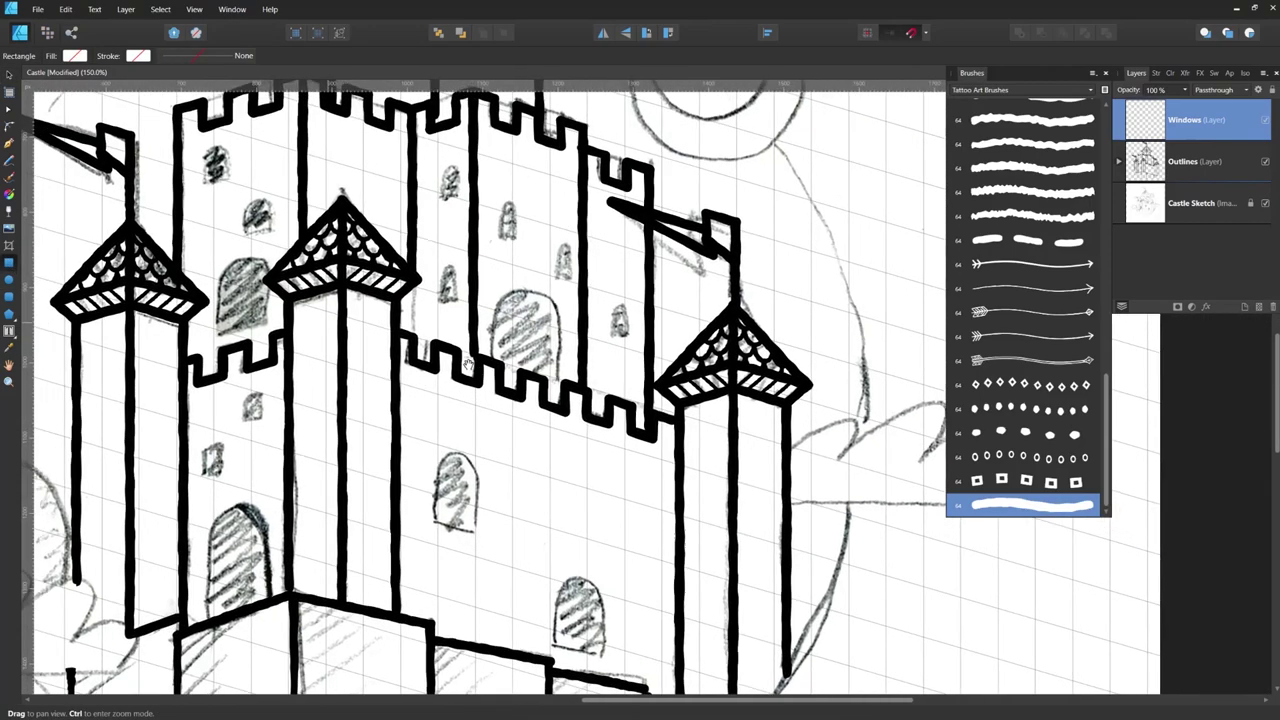
{"action": "key", "text": "ctrl+plus"}
{"action": "left_click_drag", "start_coordinate": [440, 248], "coordinate": [655, 408]}
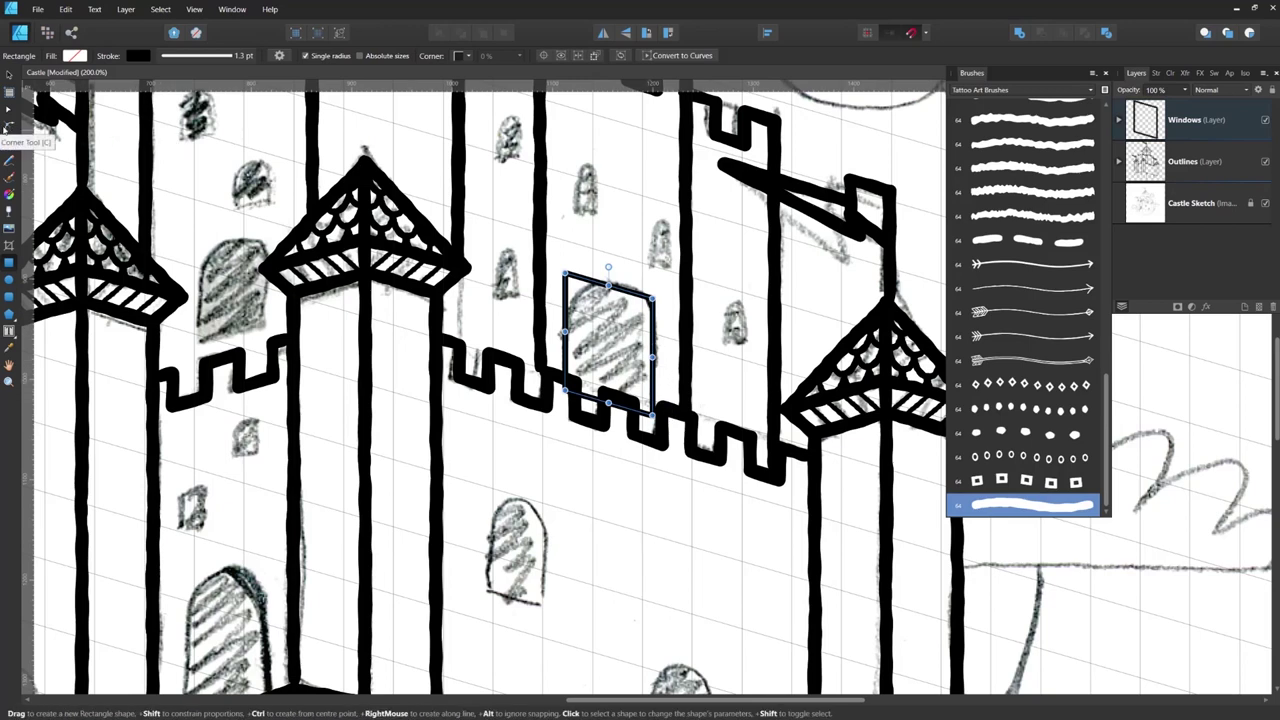
Step: Round the rectangle's two upper corners fully with the Corner tool to form the window arch
{"action": "left_click", "coordinate": [9, 125]}
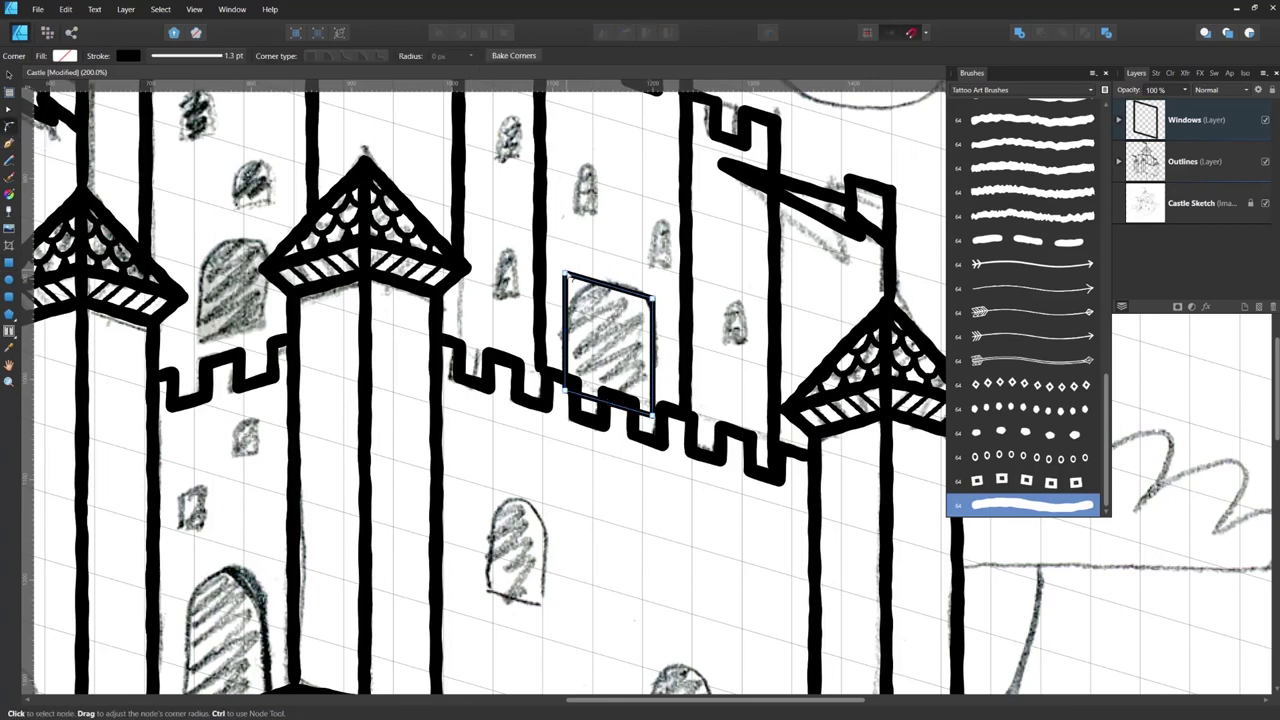
{"action": "left_click", "coordinate": [568, 276]}
{"action": "left_click", "coordinate": [653, 299]}
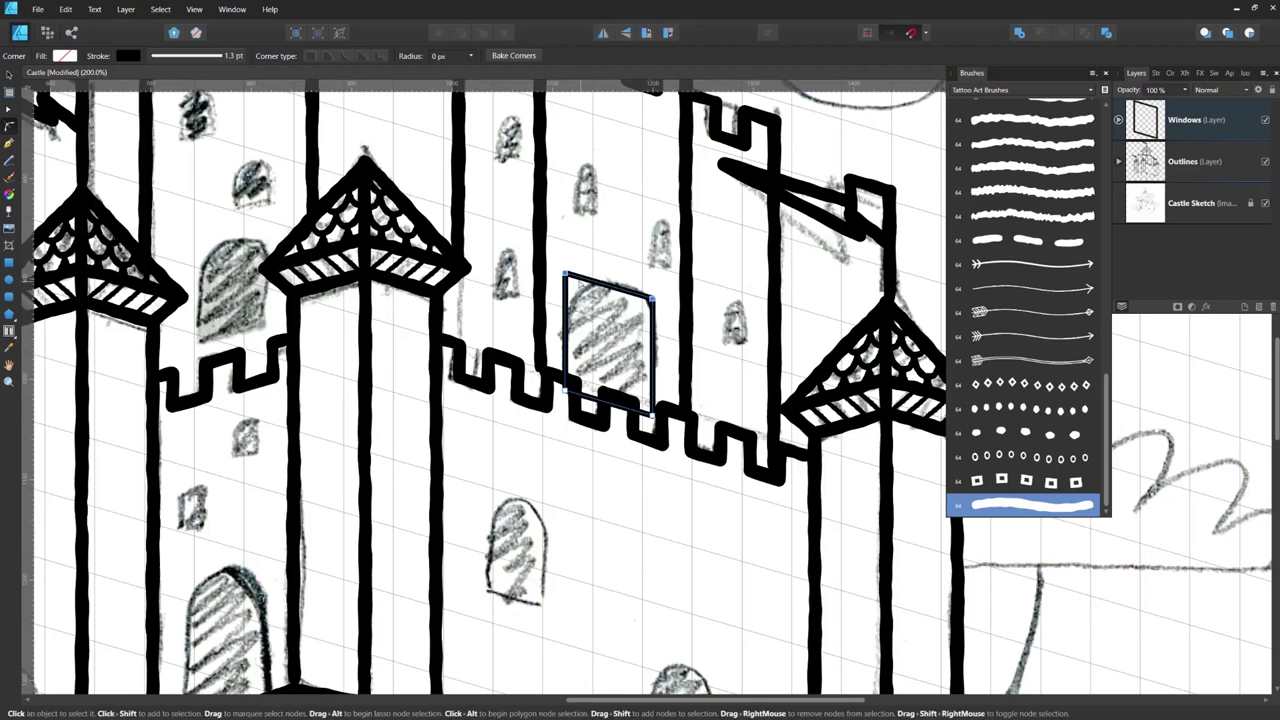
{"action": "left_click_drag", "start_coordinate": [566, 276], "coordinate": [612, 328]}
{"action": "key", "text": "v"}
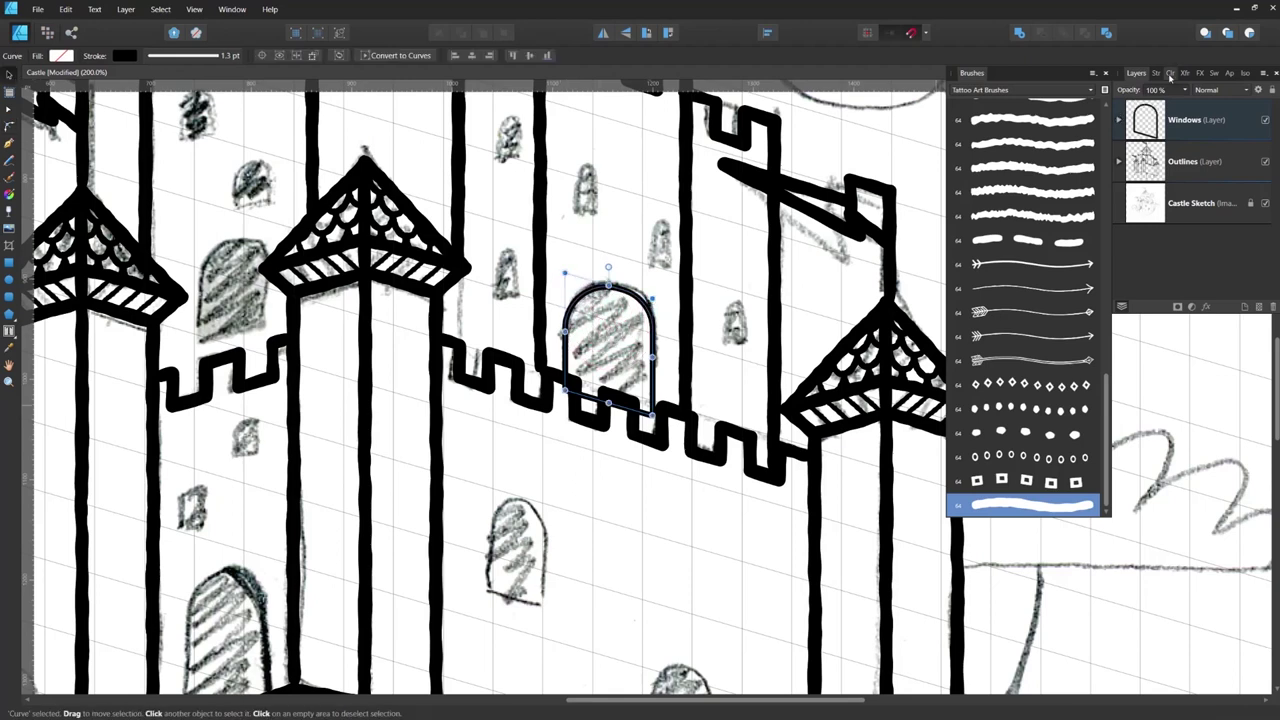
Step: Fill the arched window with the black swatch from Castle Pallette and remove its stroke
{"action": "left_click", "coordinate": [1165, 73]}
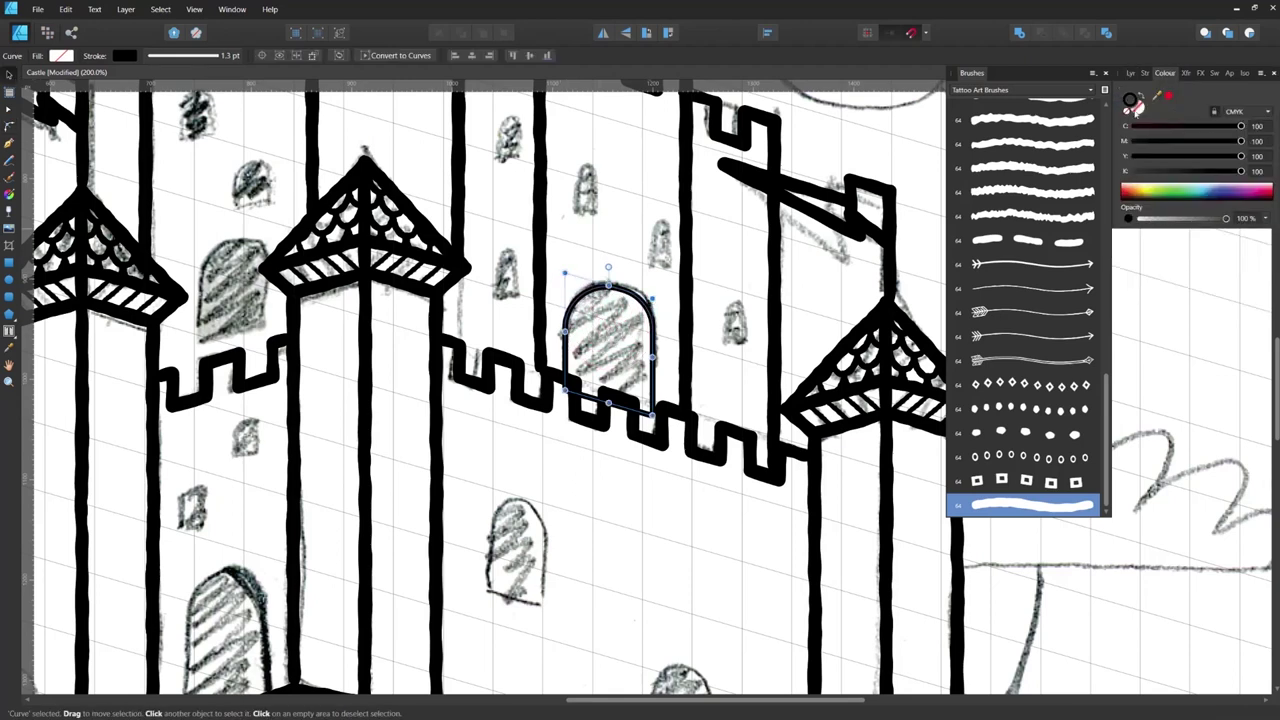
{"action": "left_click", "coordinate": [1137, 108]}
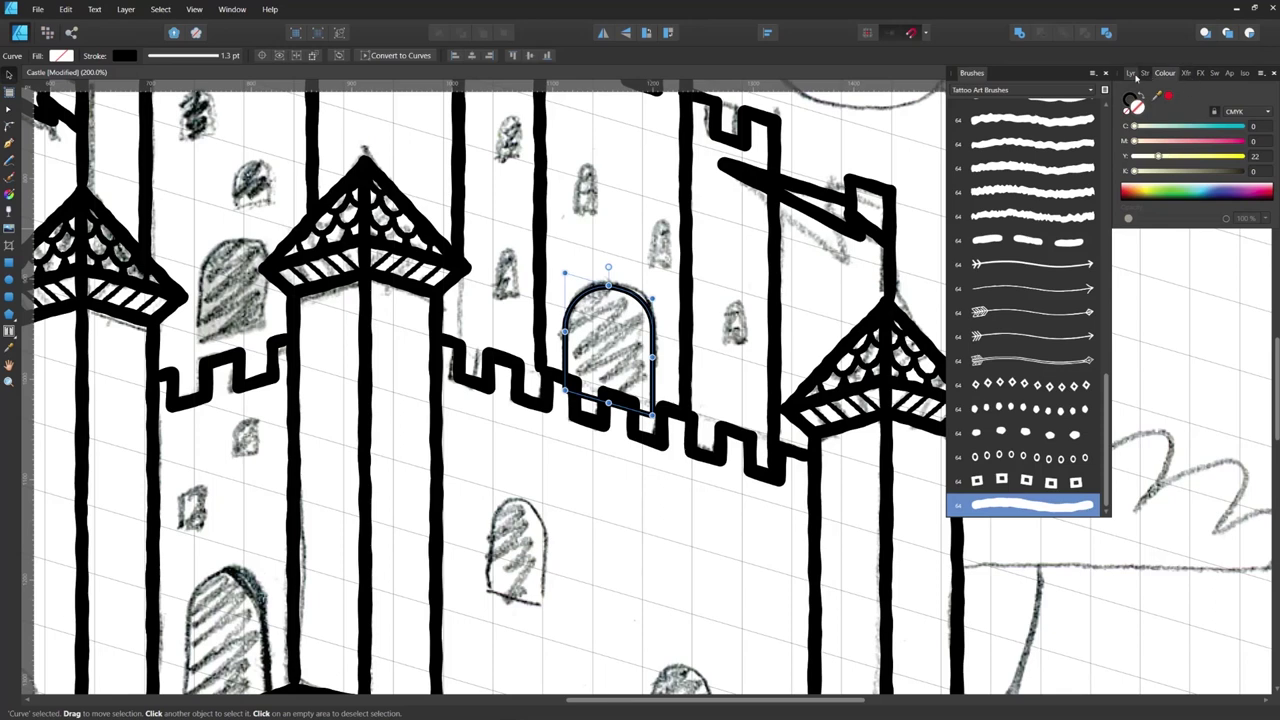
{"action": "left_click", "coordinate": [1214, 74]}
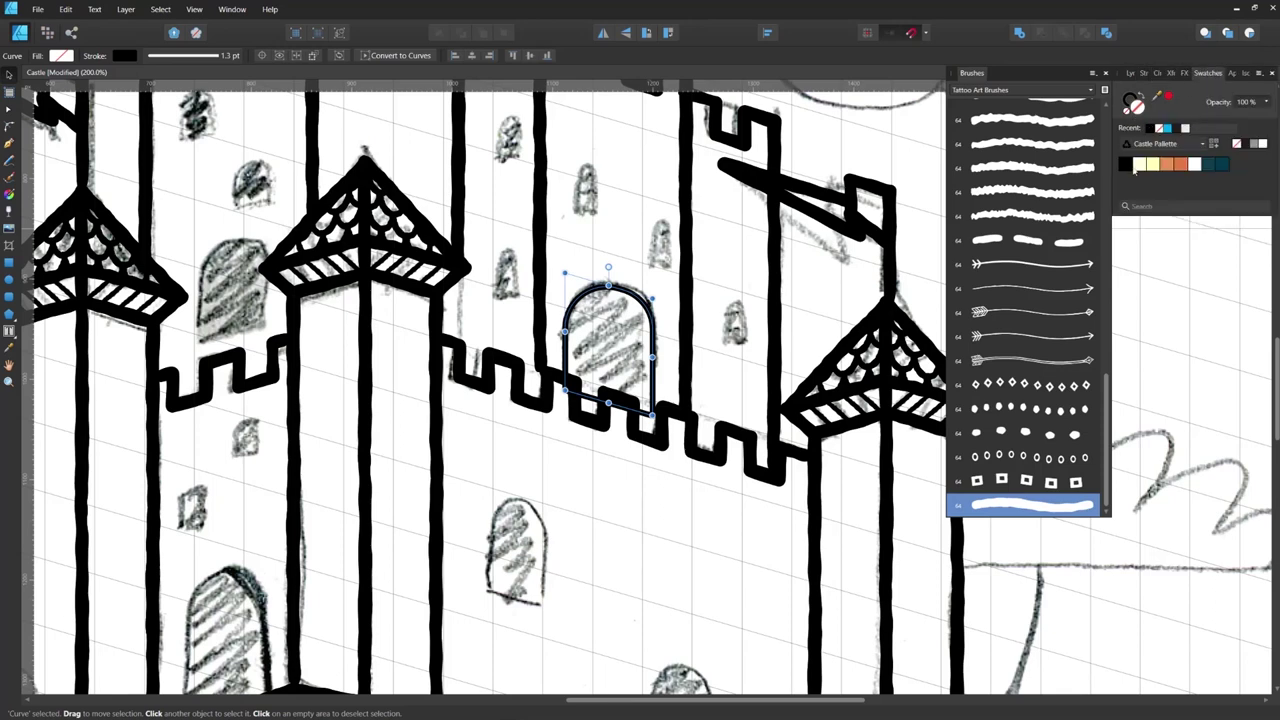
{"action": "left_click", "coordinate": [1125, 165]}
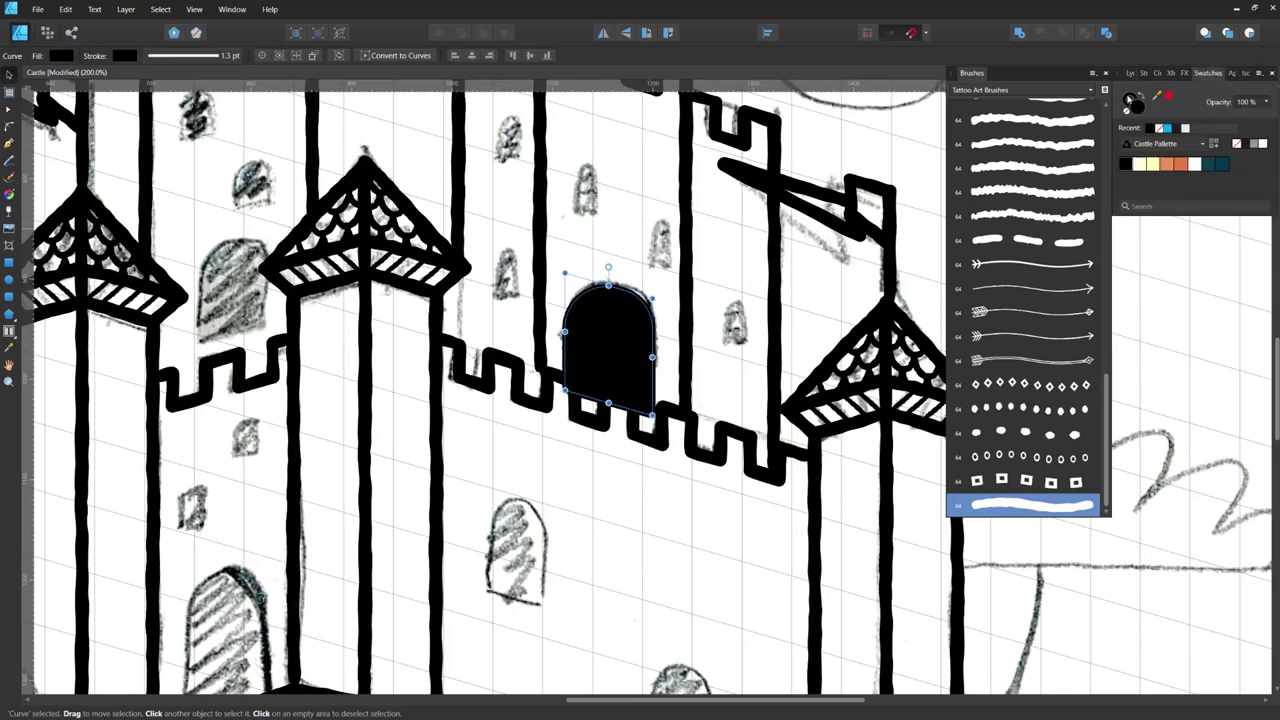
{"action": "left_click", "coordinate": [1126, 115]}
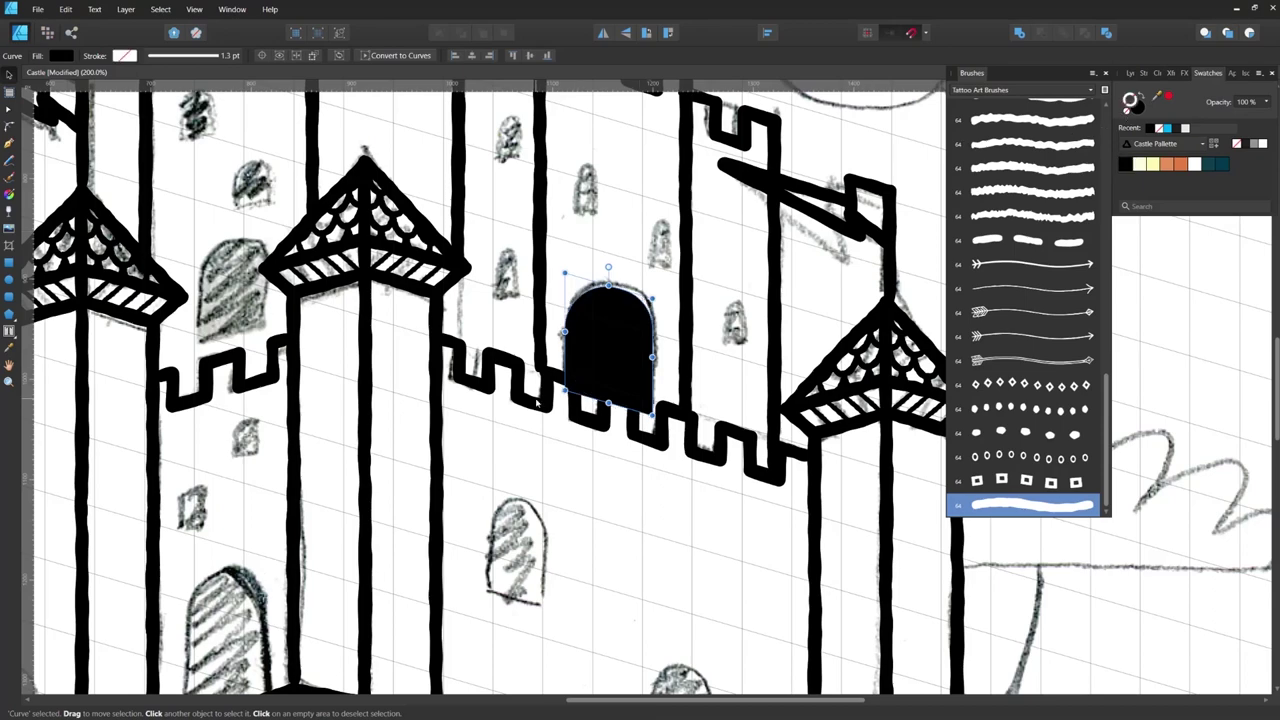
Step: Extend the black arched window's lower edge down to meet the battlement line
{"action": "scroll", "coordinate": [565, 475], "scroll_direction": "up", "scroll_amount": 3}
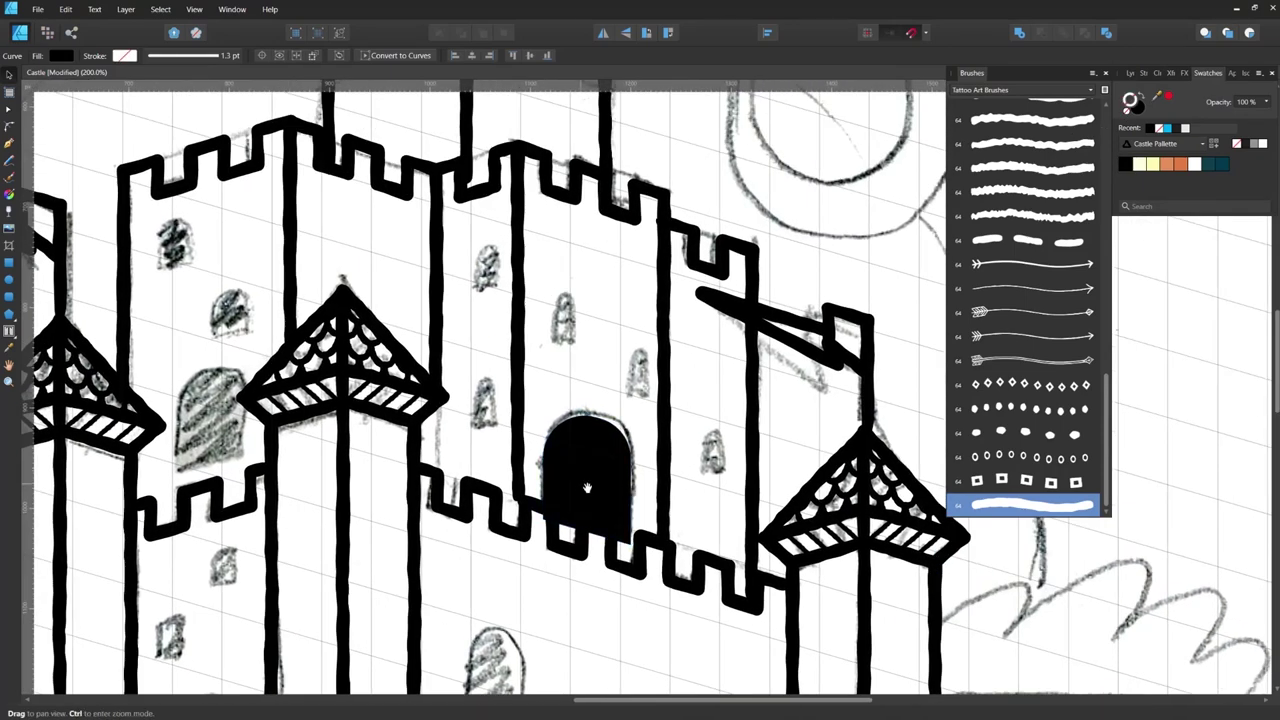
{"action": "scroll", "coordinate": [567, 477], "scroll_direction": "down", "scroll_amount": 1}
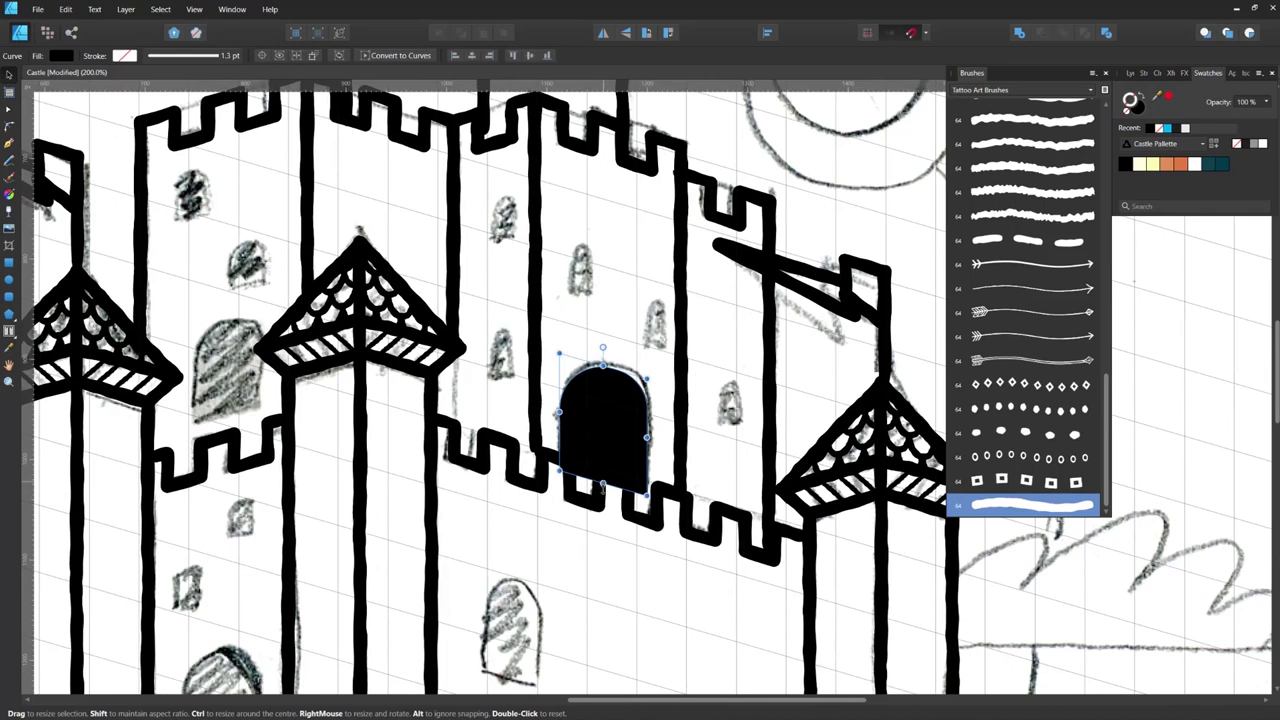
{"action": "left_click_drag", "start_coordinate": [602, 485], "coordinate": [602, 515]}
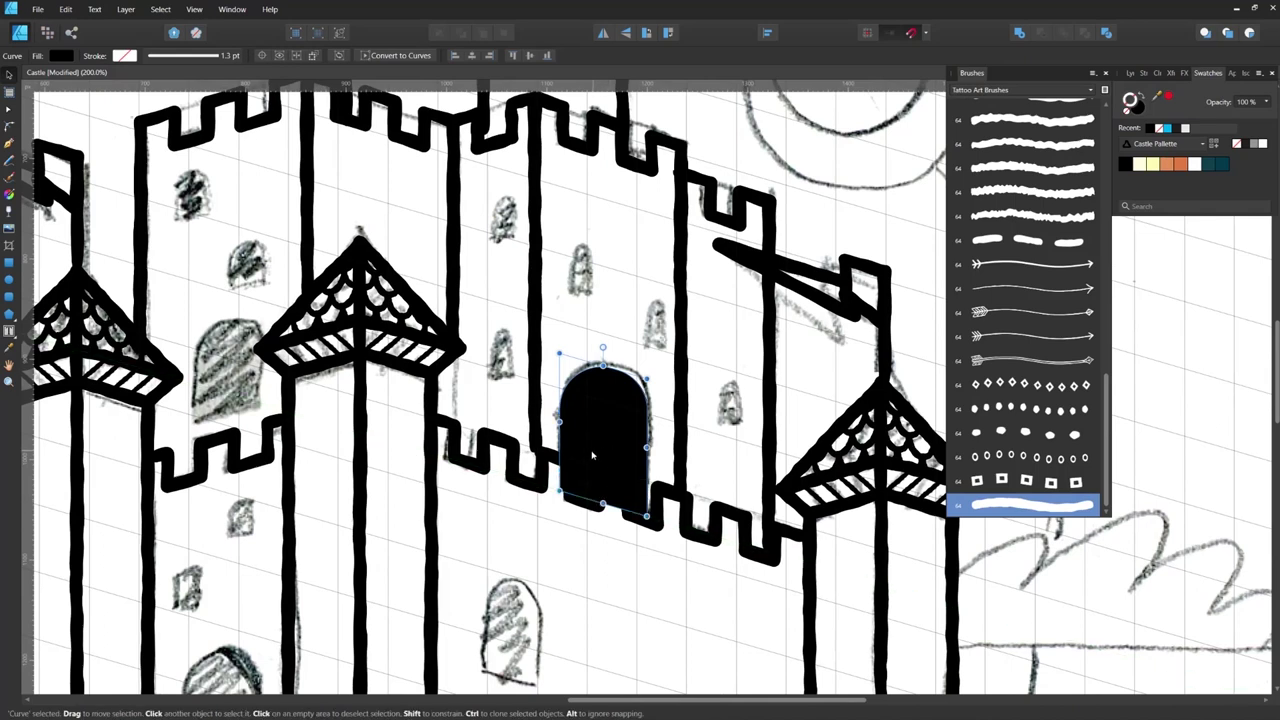
Step: Copy the black arched window, scale it down, and place copies over the three small sketched windows around the large arch
{"action": "left_click_drag", "start_coordinate": [610, 466], "coordinate": [556, 257]}
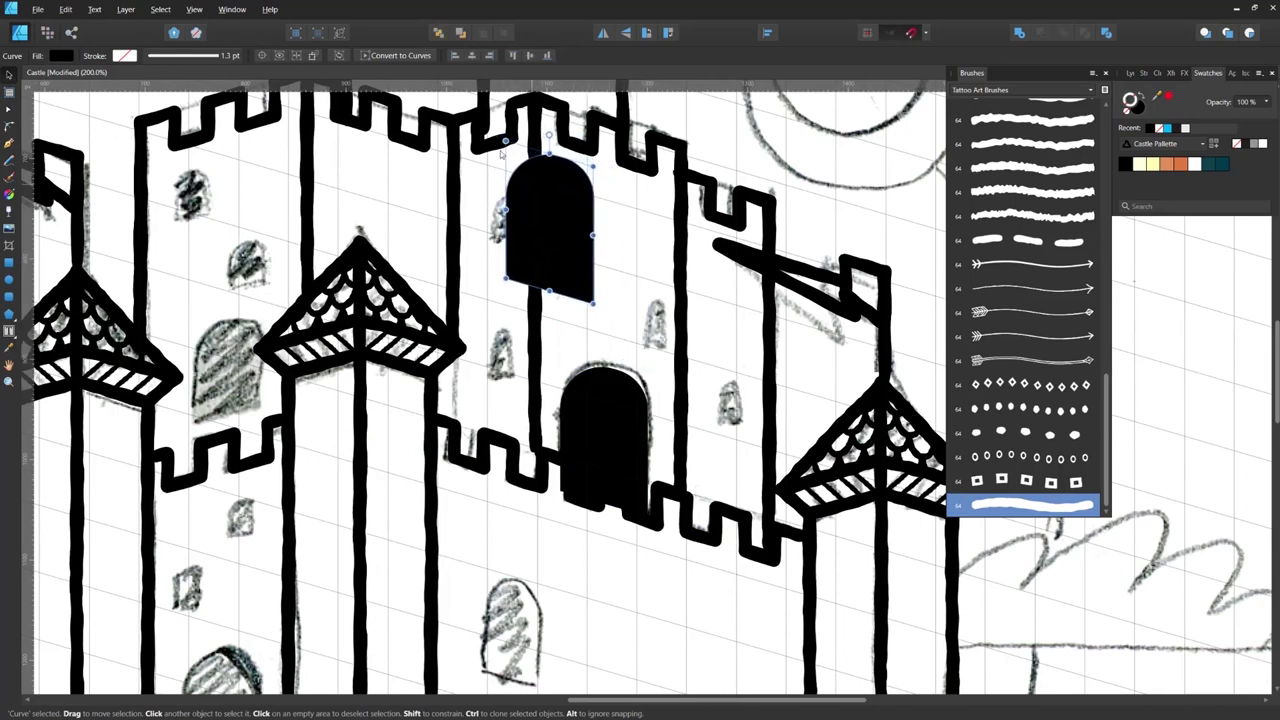
{"action": "left_click_drag", "start_coordinate": [505, 141], "coordinate": [644, 329]}
{"action": "left_click_drag", "start_coordinate": [644, 329], "coordinate": [728, 409]}
{"action": "scroll", "coordinate": [646, 388], "scroll_direction": "down", "scroll_amount": 1}
{"action": "left_click_drag", "start_coordinate": [647, 364], "coordinate": [679, 306]}
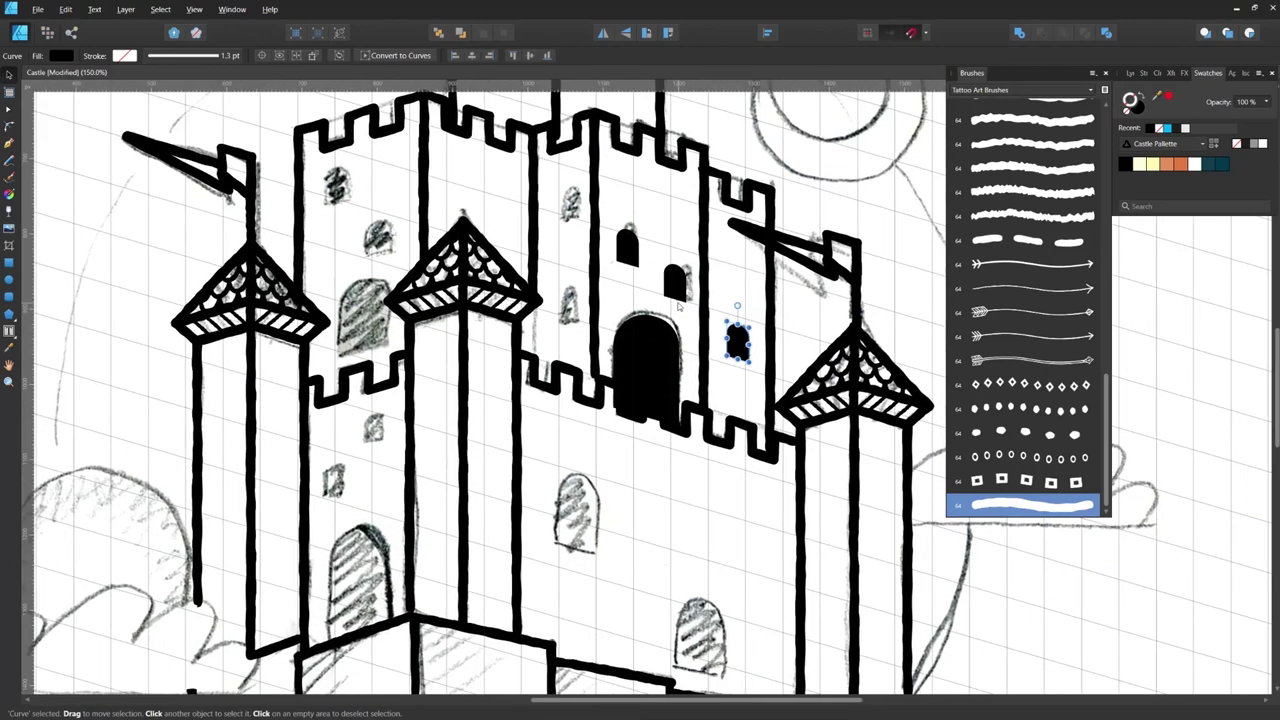
Step: Fit an arched window copy over the lower wall's upper sketched window and set its top corner radius to 28.4 px
{"action": "mouse_move", "coordinate": [674, 368]}
{"action": "left_mouse_down"}
{"action": "mouse_move", "coordinate": [667, 283]}
{"action": "mouse_move", "coordinate": [580, 452]}
{"action": "mouse_move", "coordinate": [548, 383]}
{"action": "left_mouse_up"}
{"action": "key", "text": "a"}
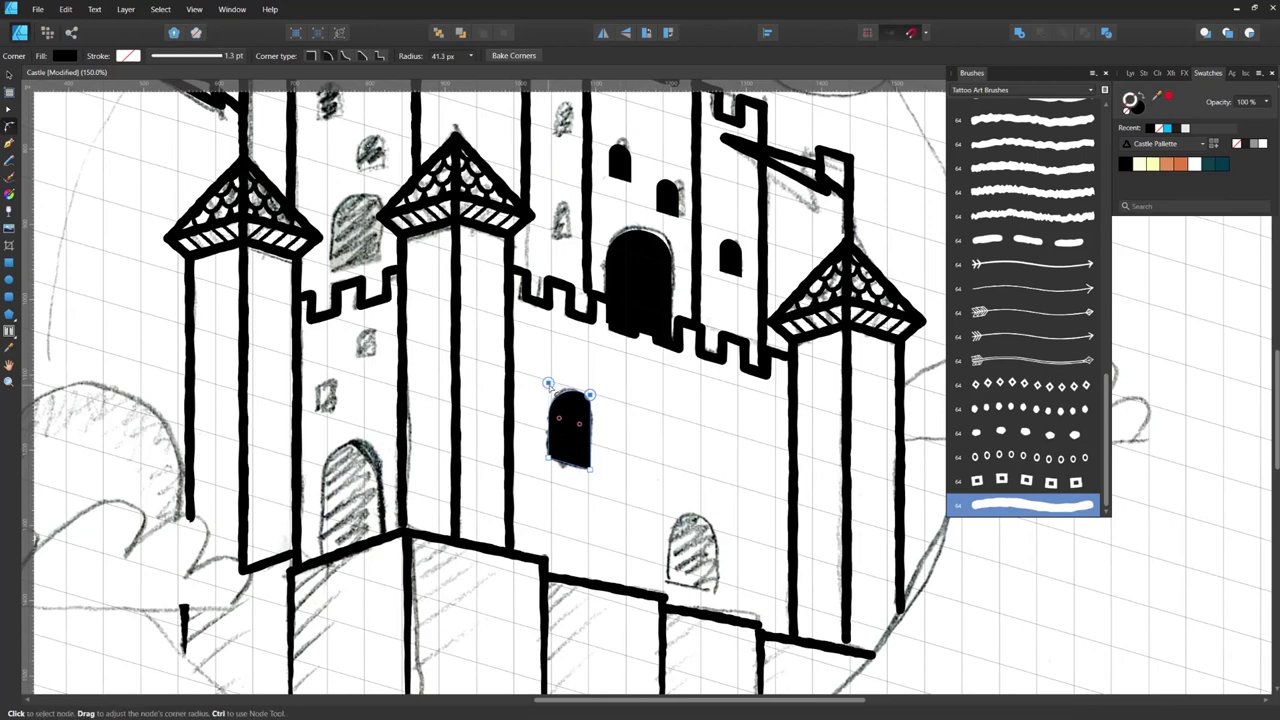
{"action": "left_click_drag", "start_coordinate": [548, 383], "coordinate": [504, 337]}
{"action": "left_click_drag", "start_coordinate": [548, 384], "coordinate": [568, 410]}
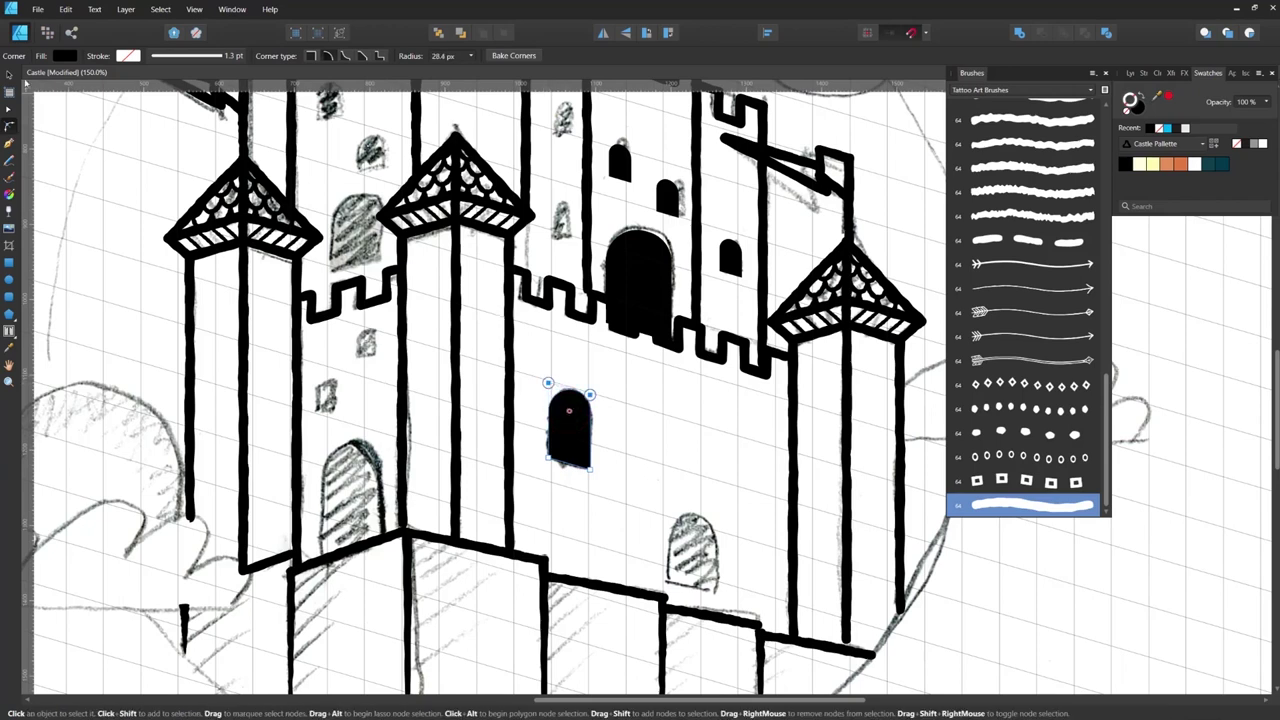
Step: Copy the lower wall's black window onto the sketched window near the base of the same wall
{"action": "left_click", "coordinate": [10, 76]}
{"action": "left_click", "coordinate": [740, 429]}
{"action": "left_click_drag", "start_coordinate": [567, 429], "coordinate": [703, 574]}
{"action": "key", "text": "space"}
{"action": "left_click_drag", "start_coordinate": [565, 410], "coordinate": [597, 454]}
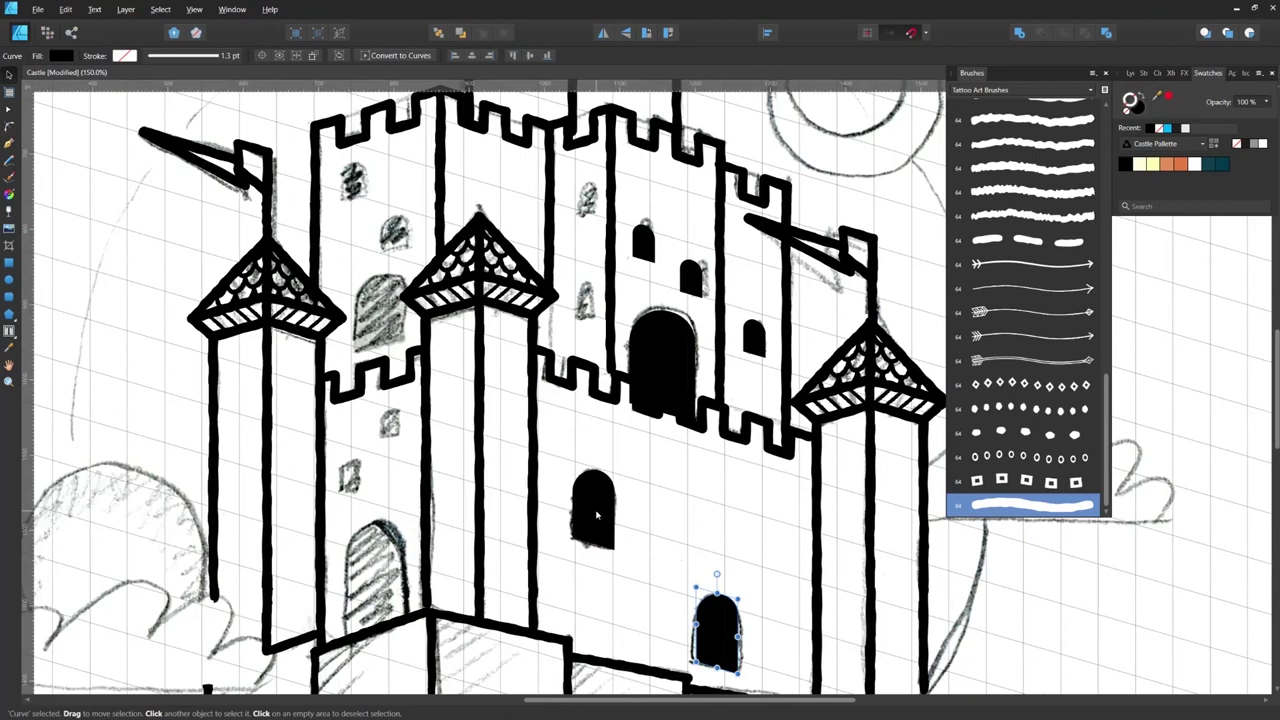
Step: Deselect the window and switch the isometric grid to the Front plane
{"action": "key", "text": "ctrl+d"}
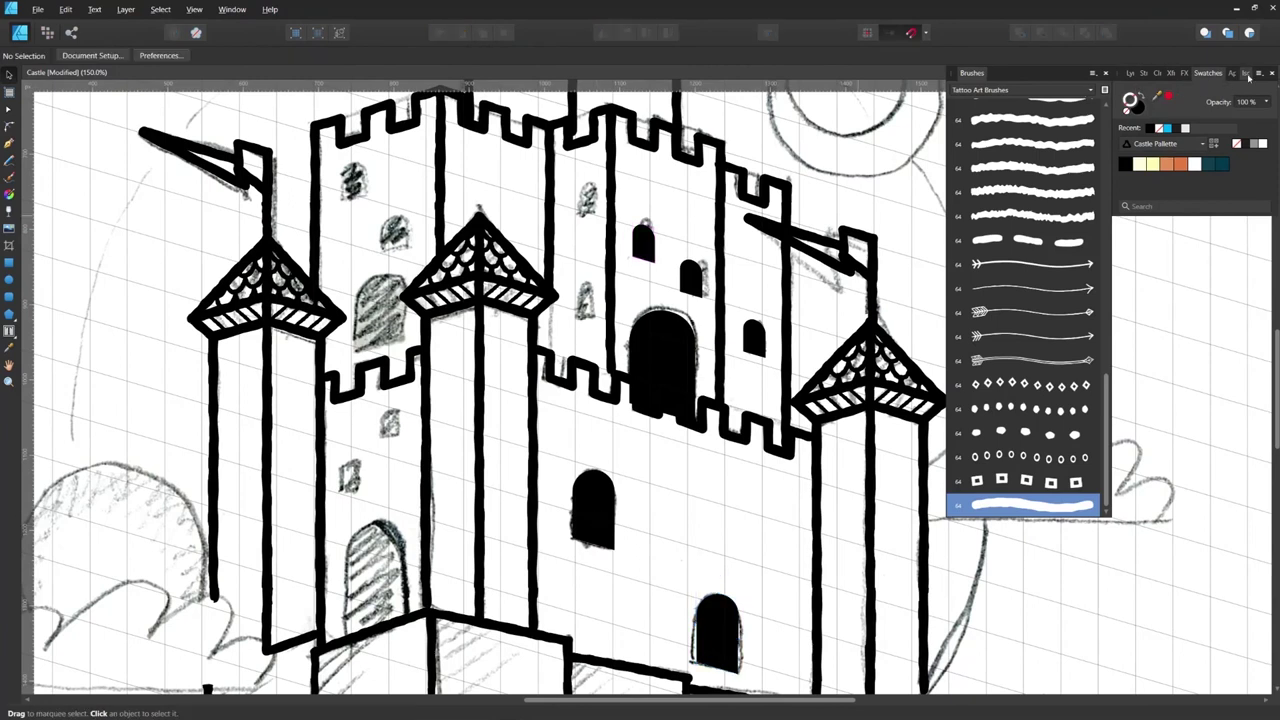
{"action": "left_click", "coordinate": [1246, 74]}
{"action": "left_click", "coordinate": [1164, 122]}
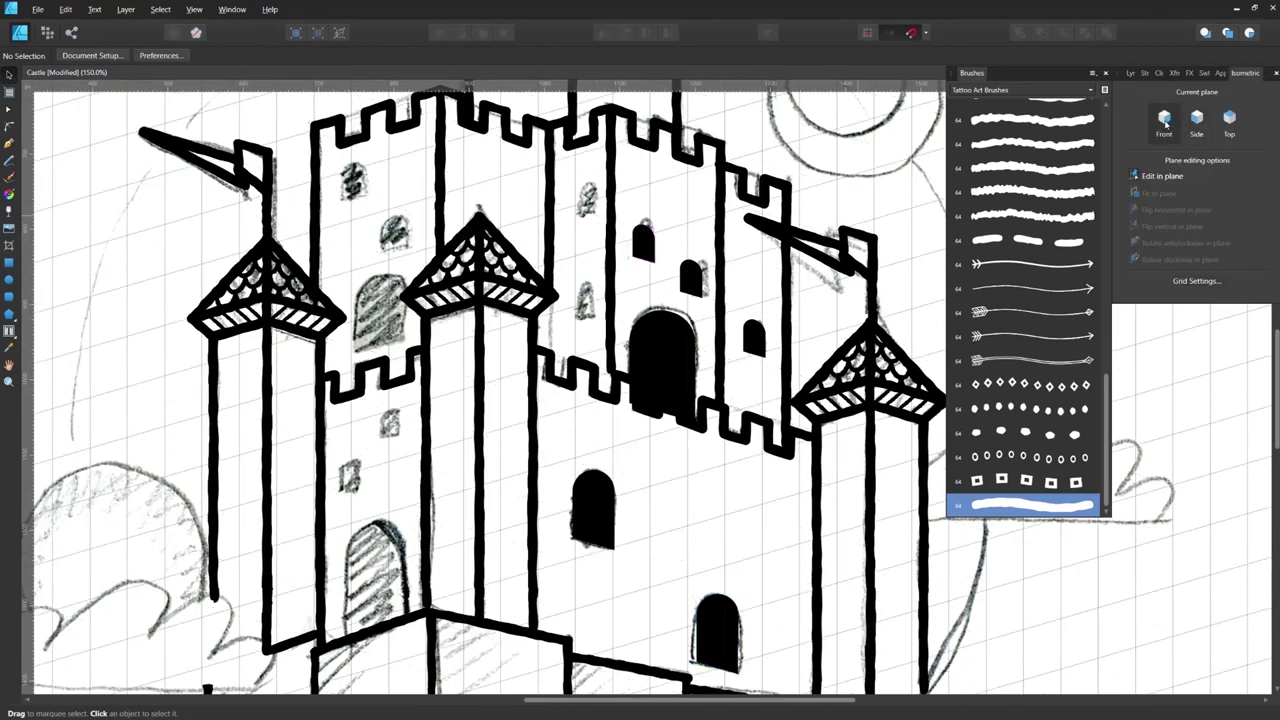
Step: Draw a black rectangle in the Front plane over the left upper wall's large sketched arch and round its top corners
{"action": "key", "text": "m"}
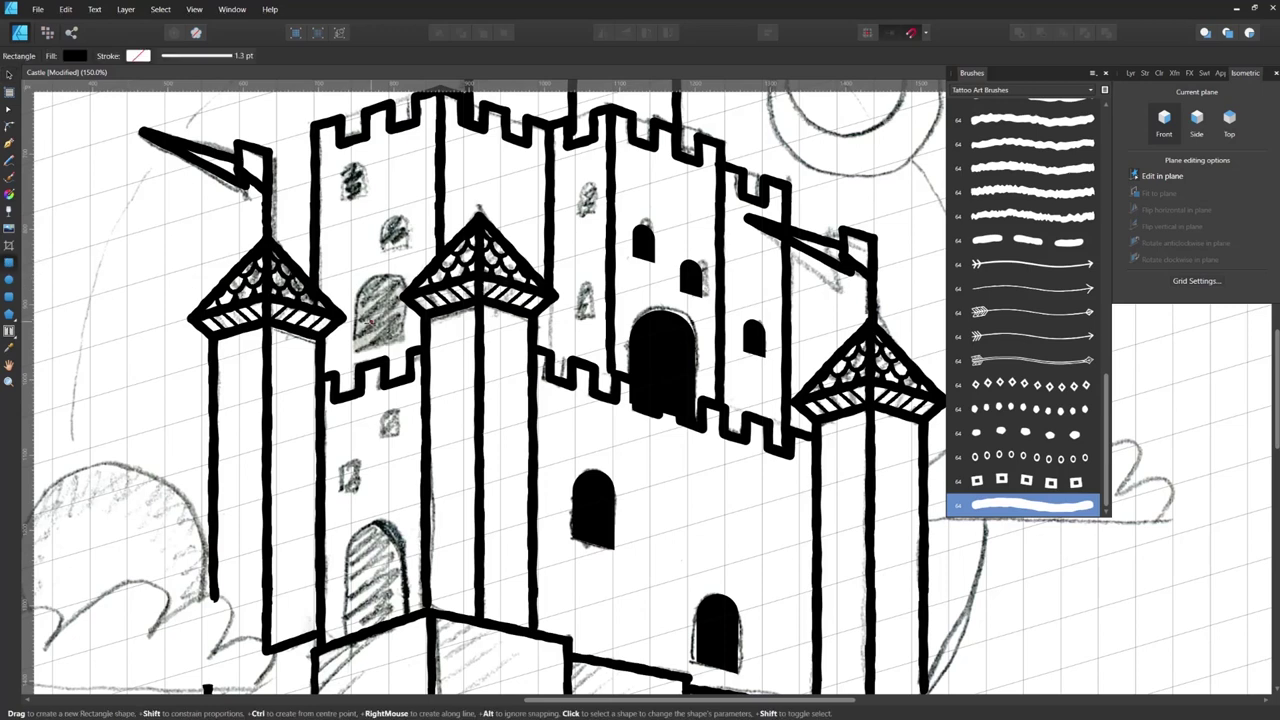
{"action": "left_click_drag", "start_coordinate": [401, 344], "coordinate": [352, 267]}
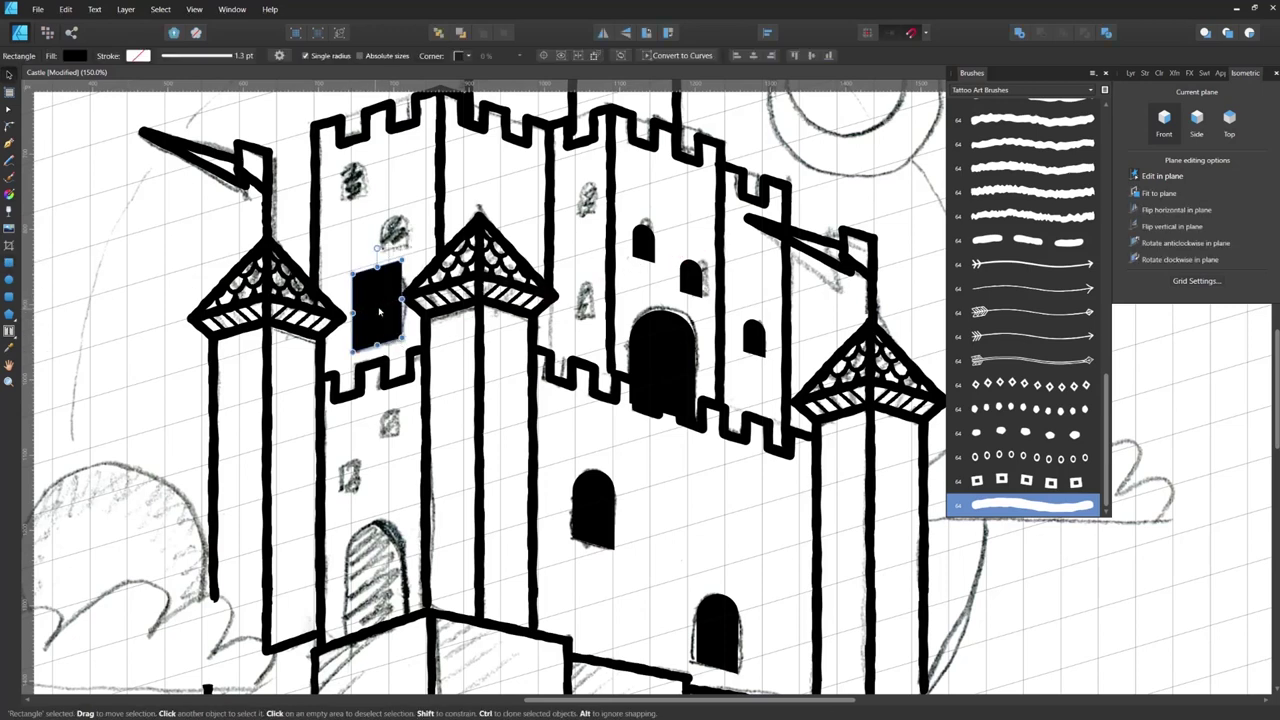
{"action": "left_click_drag", "start_coordinate": [376, 312], "coordinate": [372, 312]}
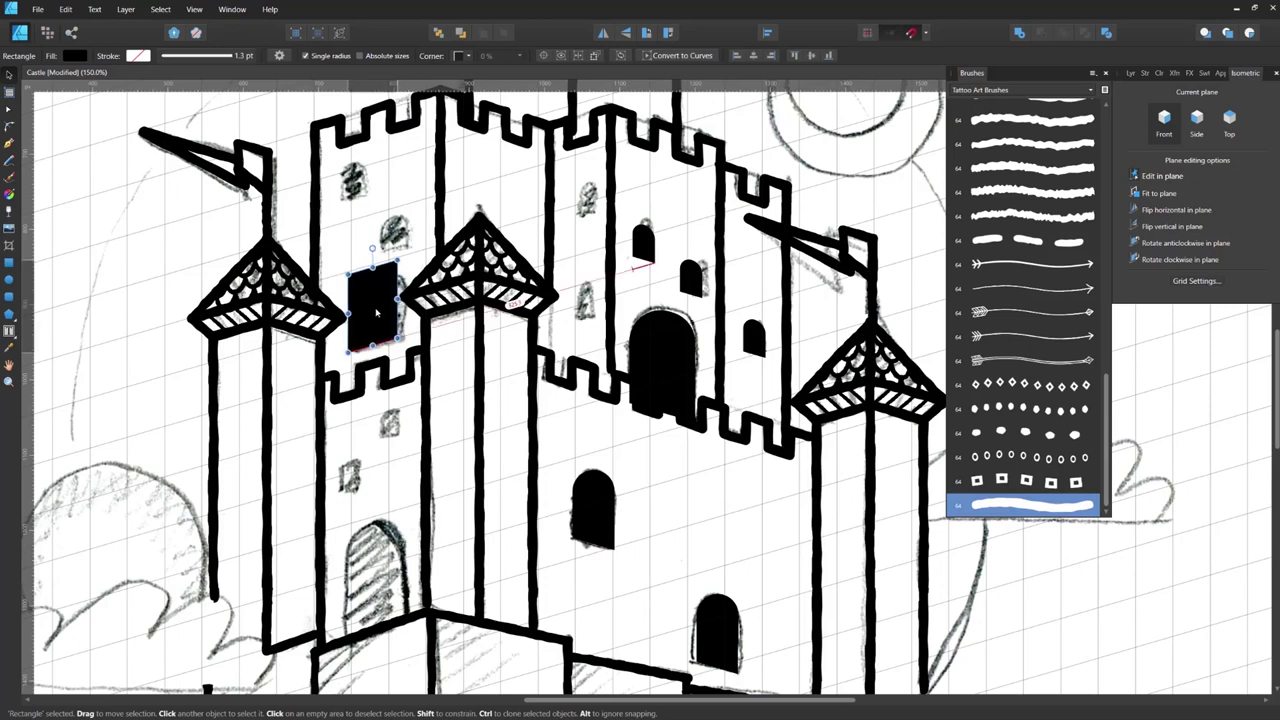
{"action": "left_click", "coordinate": [8, 127]}
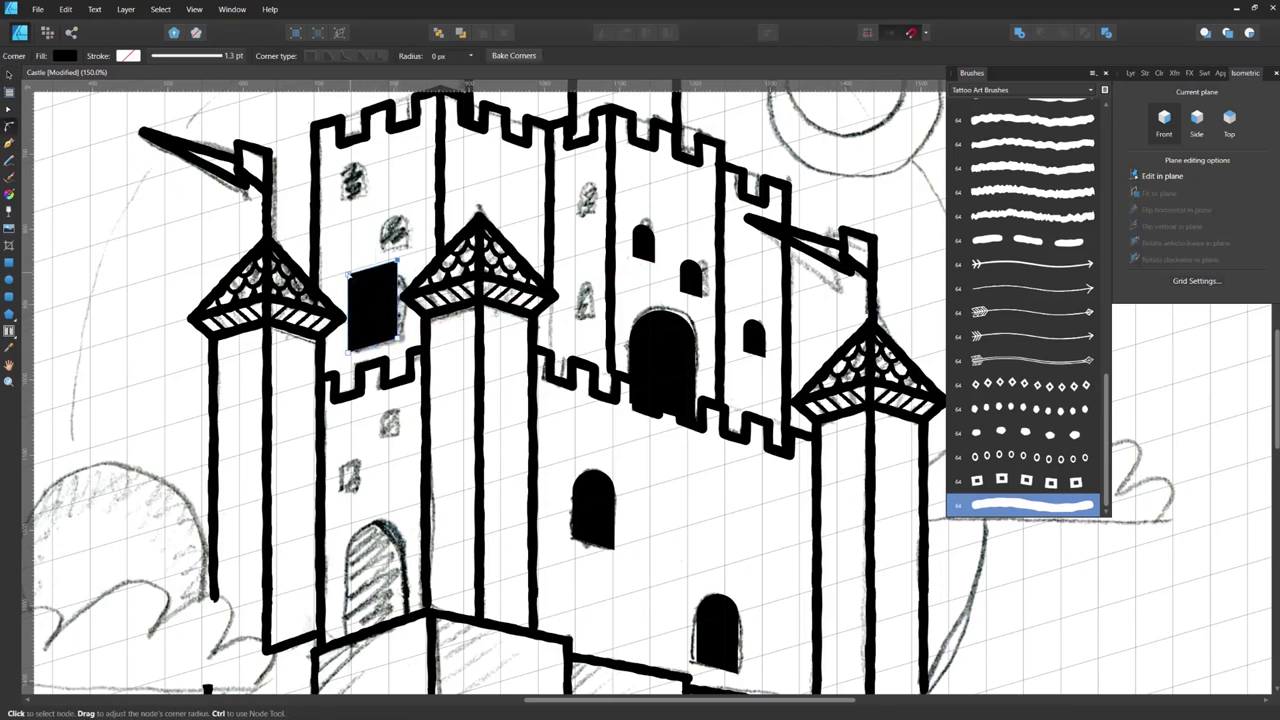
{"action": "left_click_drag", "start_coordinate": [403, 263], "coordinate": [392, 216]}
Step: Place small black window copies over the two sketched windows above the left wall's large arch, with rounded top corners
{"action": "left_click", "coordinate": [8, 75]}
{"action": "left_click", "coordinate": [9, 126]}
{"action": "key", "text": "ctrl+z"}
{"action": "key", "text": "ctrl+z"}
{"action": "key", "text": "v"}
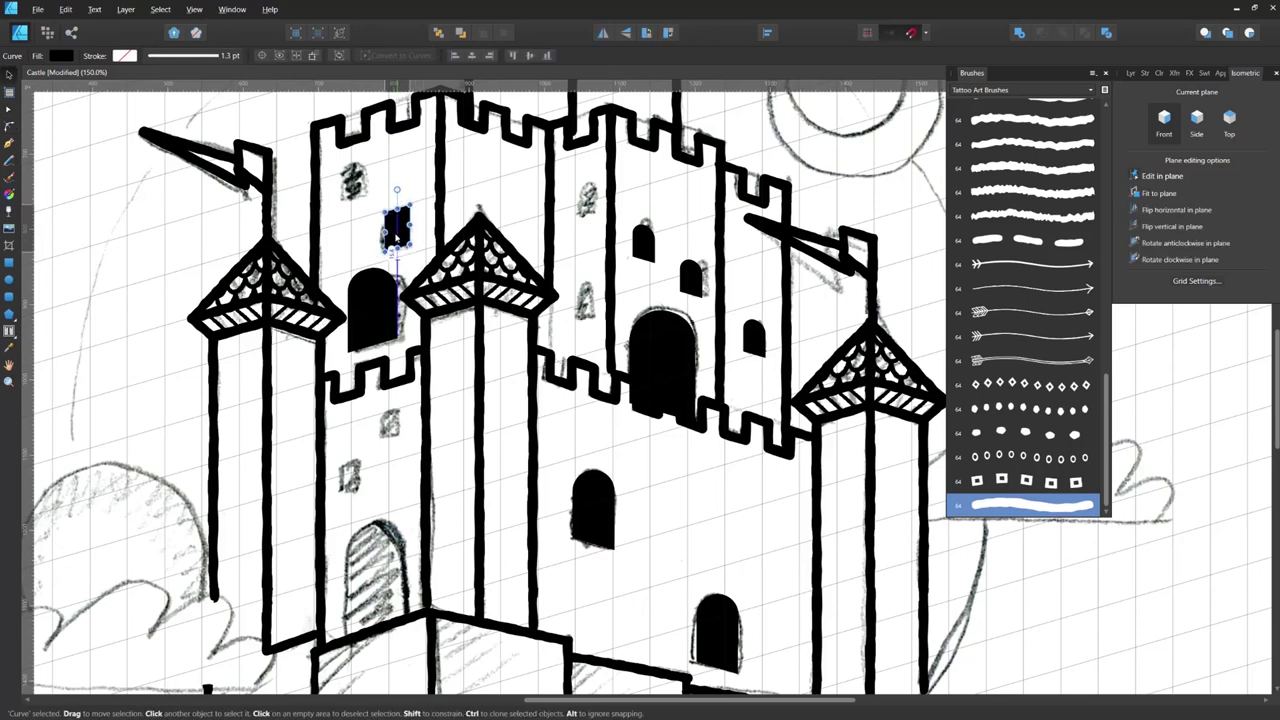
{"action": "key", "text": "c"}
{"action": "mouse_move", "coordinate": [403, 215]}
{"action": "left_mouse_down"}
{"action": "mouse_move", "coordinate": [396, 224]}
{"action": "mouse_move", "coordinate": [352, 184]}
{"action": "left_mouse_up"}
Step: Copy the small windows over the two sketched windows above the lower left door and round their top corners
{"action": "key", "text": "v"}
{"action": "left_click", "coordinate": [397, 232], "text": "shift"}
{"action": "left_click_drag", "start_coordinate": [397, 232], "coordinate": [359, 460]}
{"action": "left_click", "coordinate": [372, 466]}
{"action": "left_click", "coordinate": [396, 425]}
{"action": "key", "text": "Delete"}
{"action": "left_click", "coordinate": [348, 477]}
{"action": "key", "text": "c"}
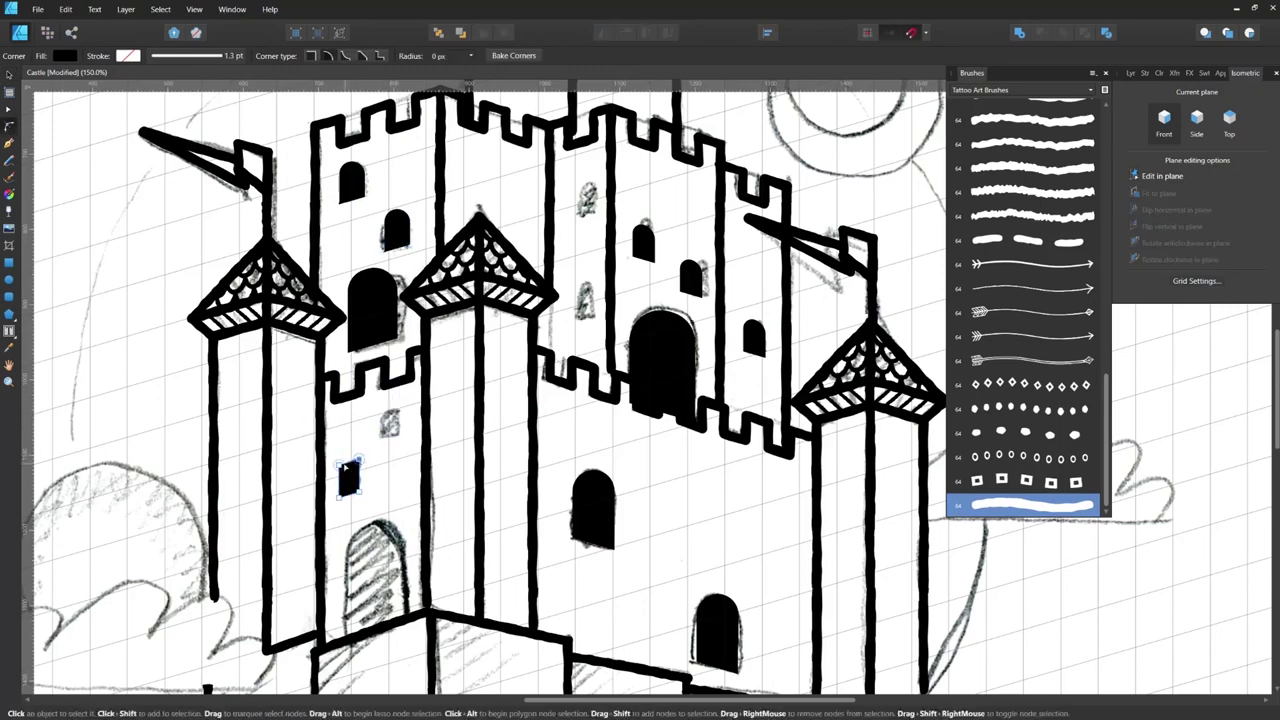
{"action": "left_click", "coordinate": [338, 465]}
{"action": "key", "text": "v"}
Step: Copy the small window onto the two sketched windows of the narrow upper wall section behind the middle tower
{"action": "mouse_move", "coordinate": [350, 484]}
{"action": "left_mouse_down"}
{"action": "mouse_move", "coordinate": [395, 423]}
{"action": "mouse_move", "coordinate": [330, 488]}
{"action": "mouse_move", "coordinate": [524, 368]}
{"action": "left_mouse_up"}
{"action": "mouse_move", "coordinate": [523, 367]}
{"action": "left_mouse_down"}
{"action": "mouse_move", "coordinate": [525, 264]}
{"action": "mouse_move", "coordinate": [520, 363]}
{"action": "left_mouse_up"}
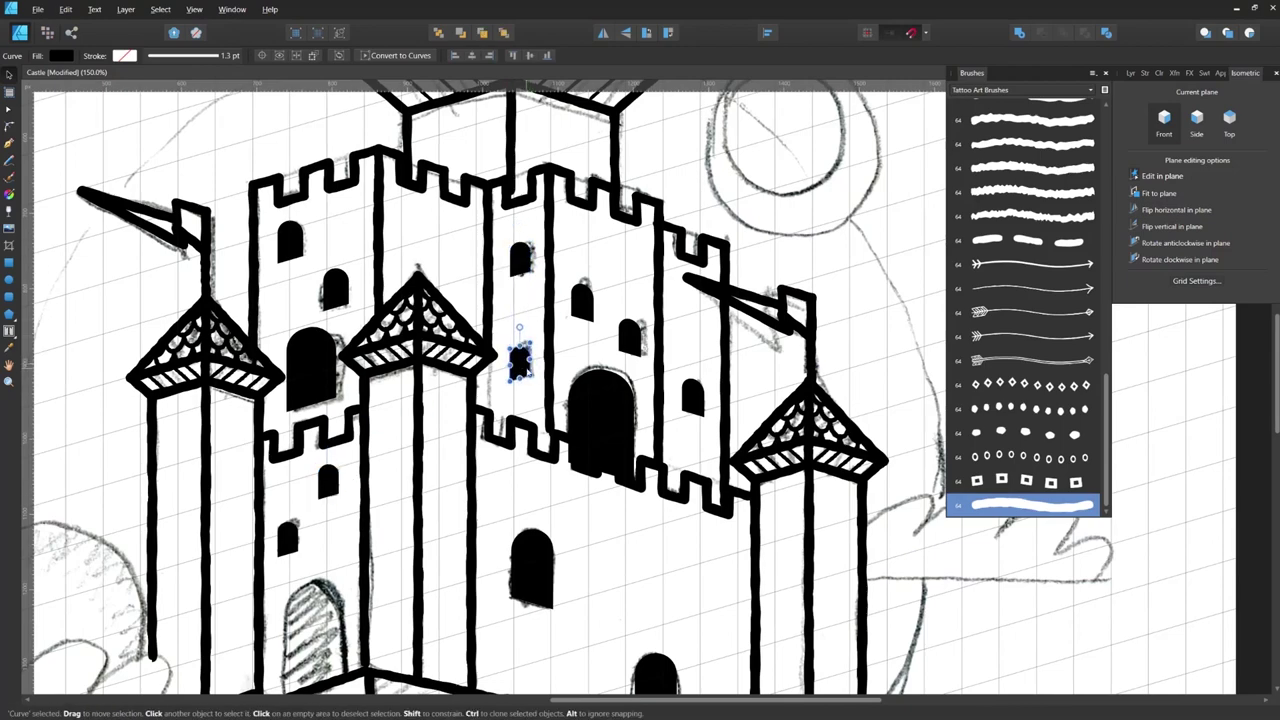
{"action": "key", "text": "ctrl+minus"}
Step: Fit a copy of the large black arch over the sketched door at the left wall's base, with 34.5 px top corners
{"action": "mouse_move", "coordinate": [427, 383]}
{"action": "left_mouse_down"}
{"action": "mouse_move", "coordinate": [465, 321]}
{"action": "mouse_move", "coordinate": [458, 500]}
{"action": "left_mouse_up"}
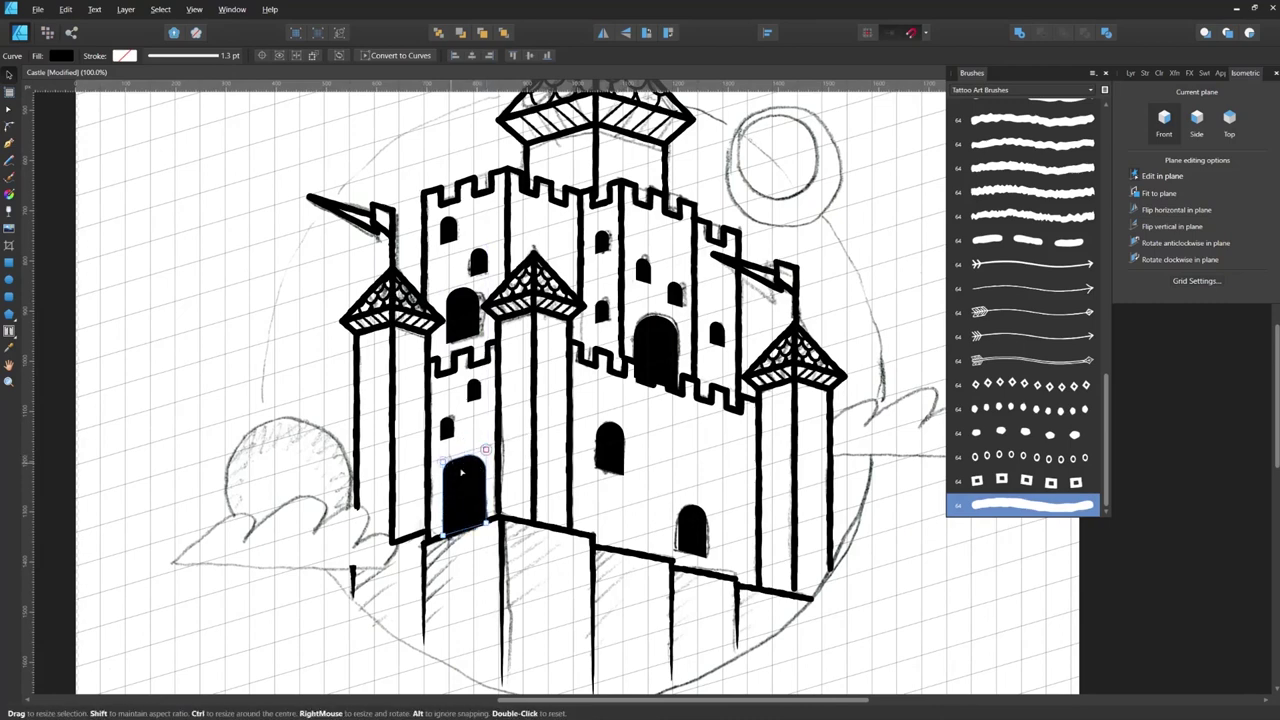
{"action": "left_click", "coordinate": [9, 108]}
{"action": "left_click", "coordinate": [8, 125]}
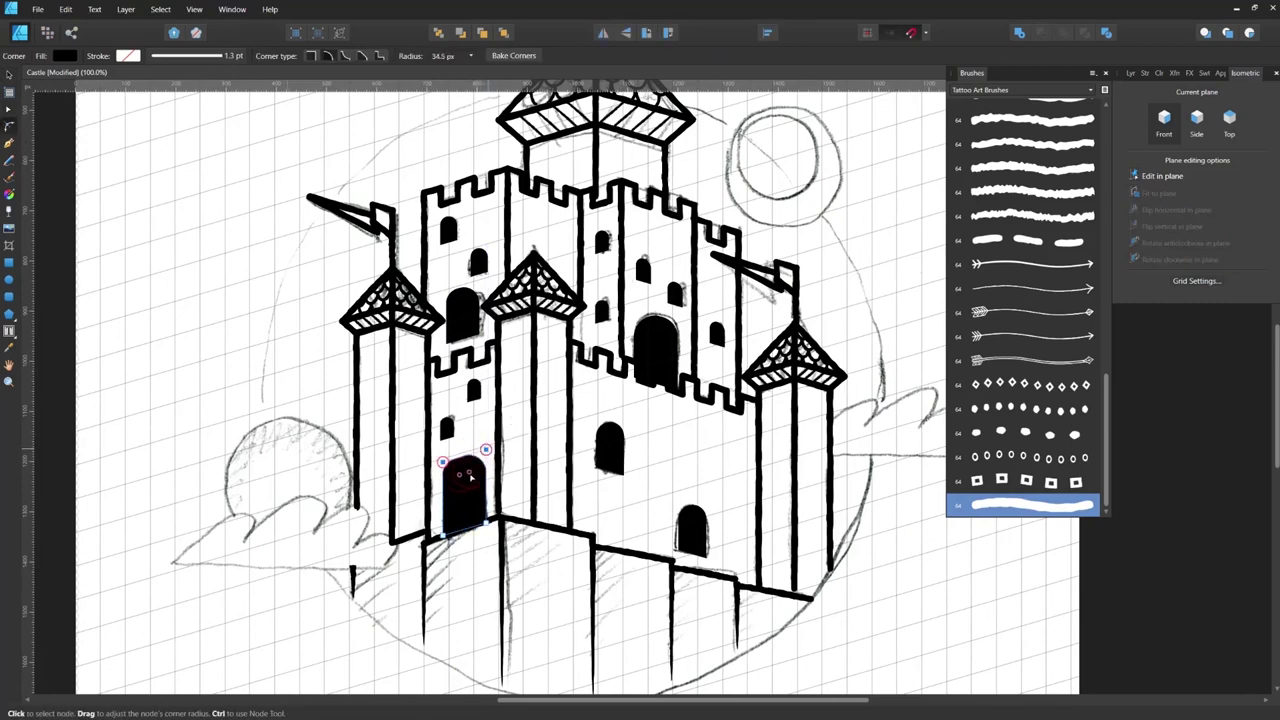
{"action": "key", "text": "v"}
{"action": "left_click", "coordinate": [642, 466]}
{"action": "left_click_drag", "start_coordinate": [642, 466], "coordinate": [597, 517]}
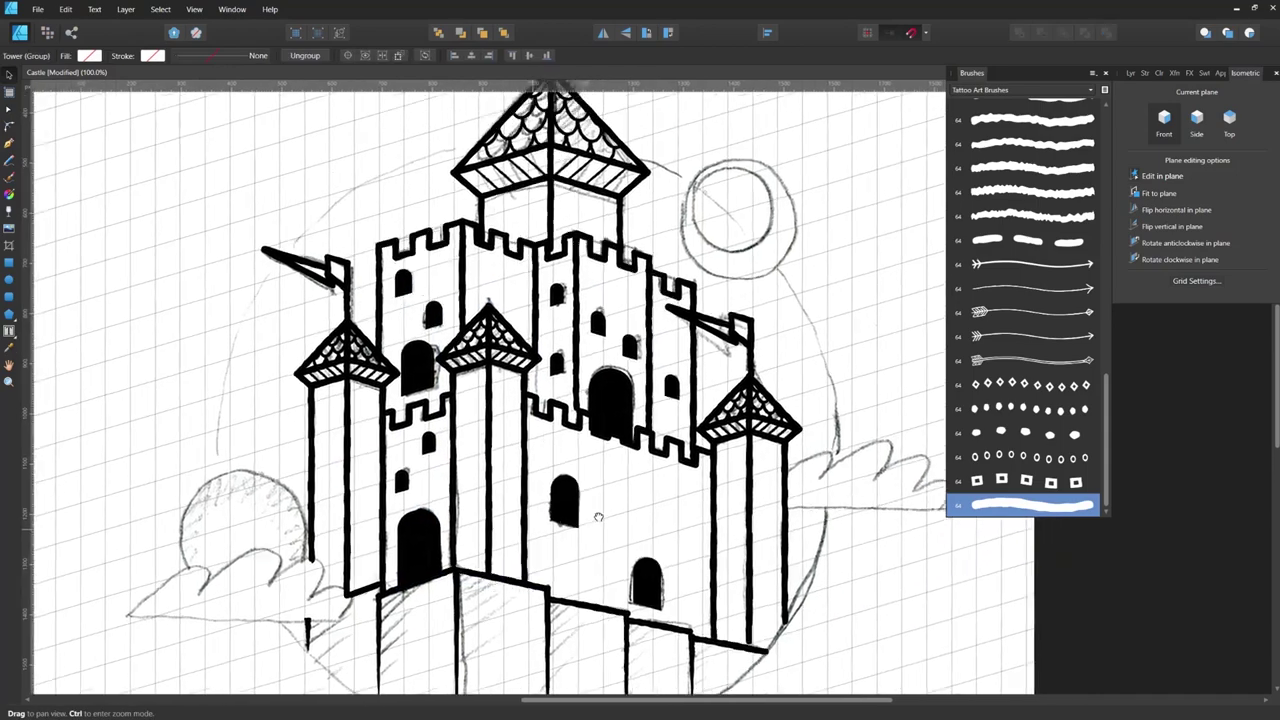
{"action": "left_click_drag", "start_coordinate": [597, 517], "coordinate": [573, 541]}
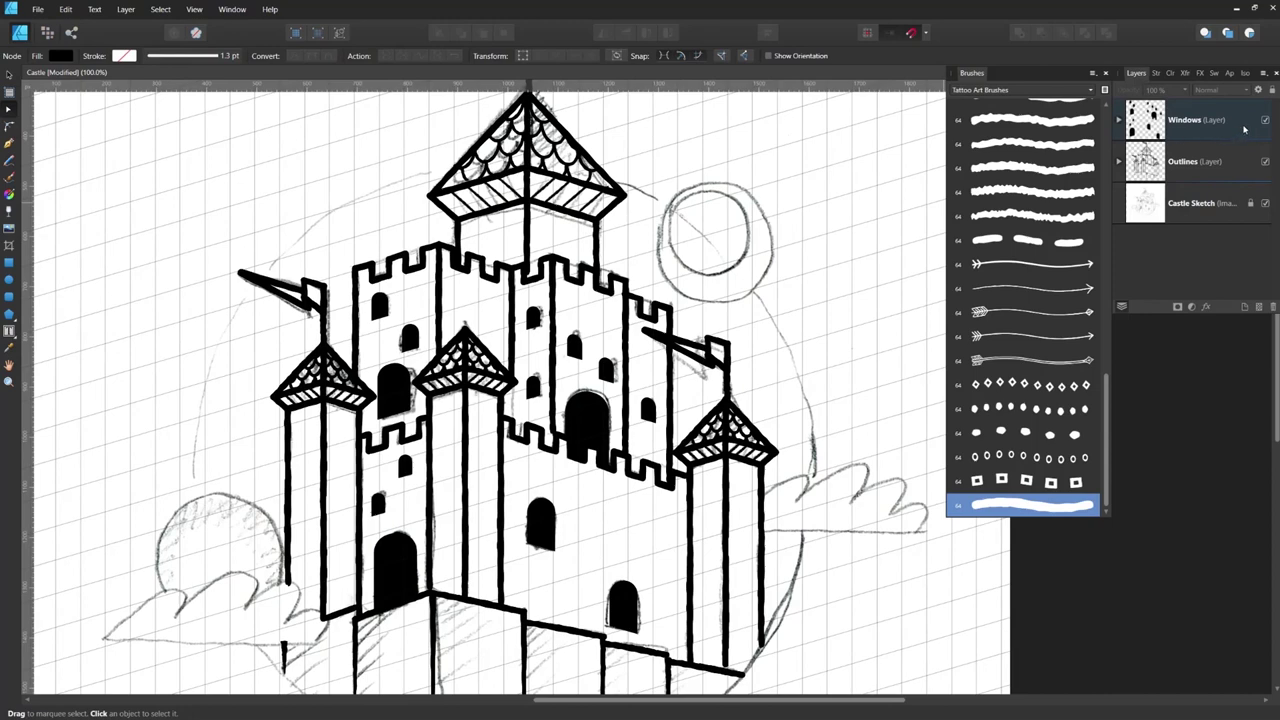
Step: Duplicate the Windows layer, then lock and hide the lower copy
{"action": "right_click", "coordinate": [1245, 129]}
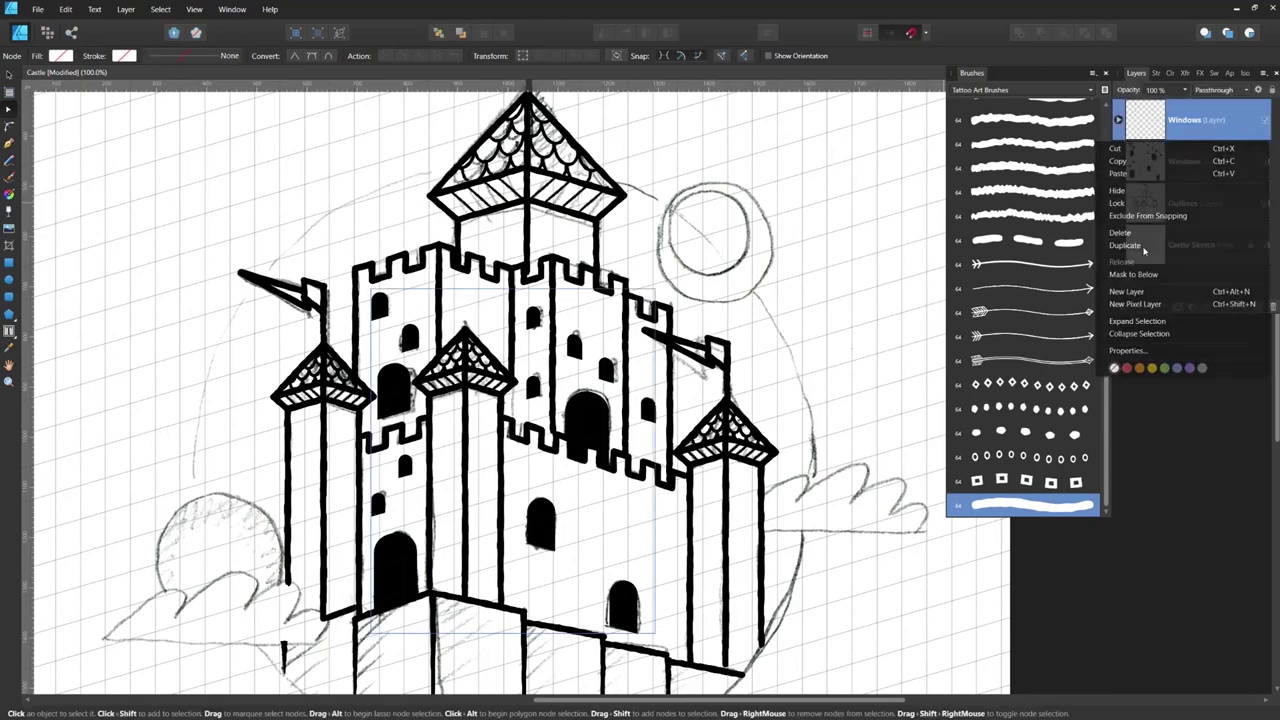
{"action": "left_click", "coordinate": [1144, 248]}
{"action": "left_click", "coordinate": [1240, 160]}
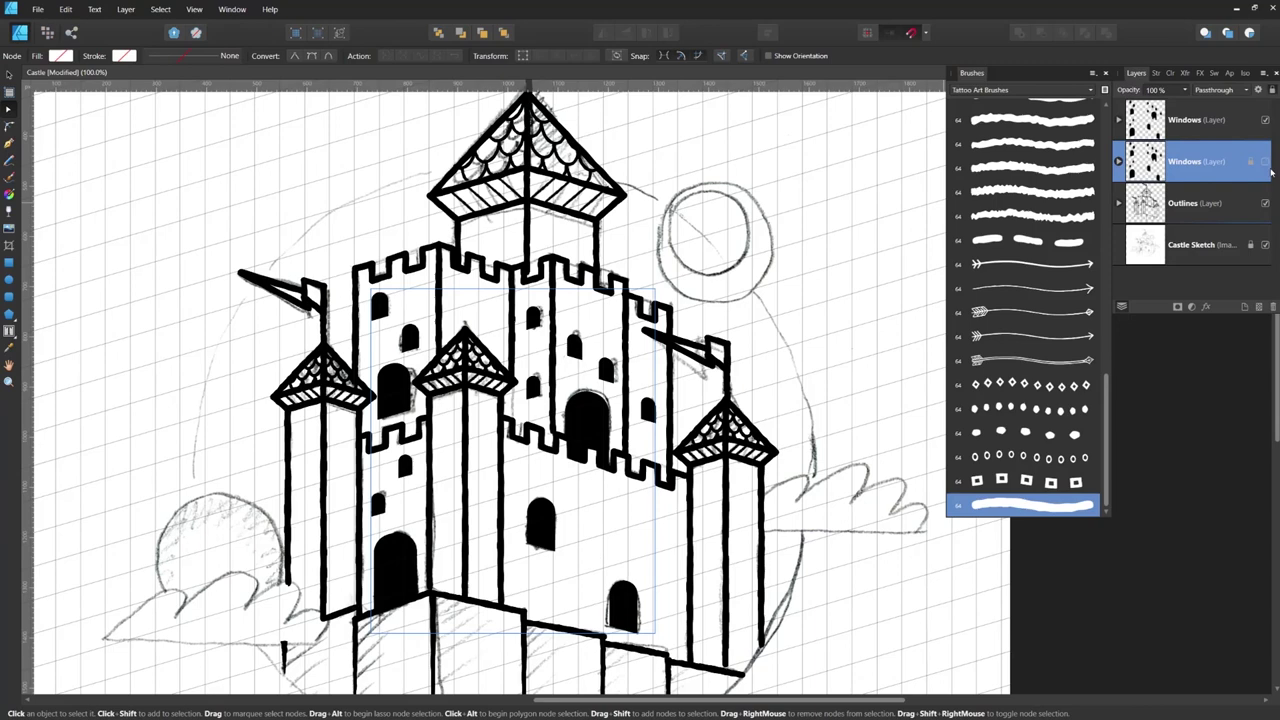
Step: Select all window curves in the visible Windows layer and remove their fill
{"action": "left_click", "coordinate": [1219, 126]}
{"action": "left_click", "coordinate": [1119, 120]}
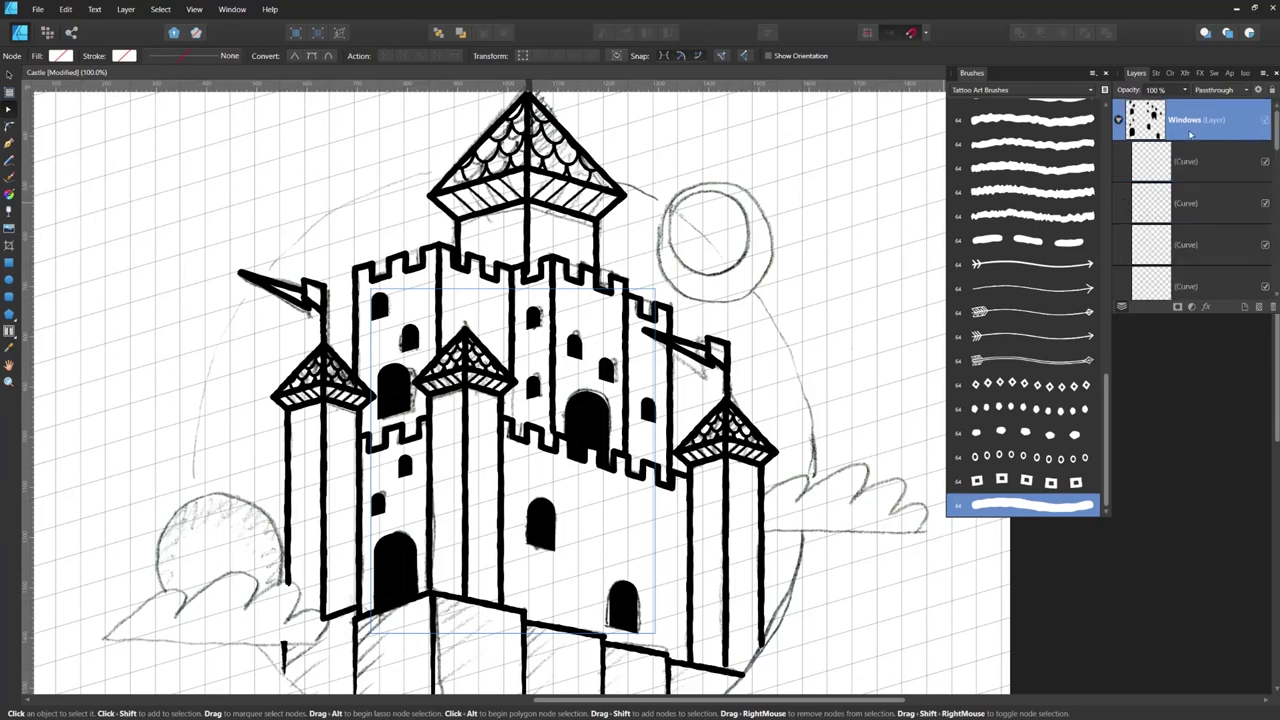
{"action": "left_click", "coordinate": [1212, 161]}
{"action": "scroll", "coordinate": [1262, 234], "scroll_direction": "down", "scroll_amount": 5}
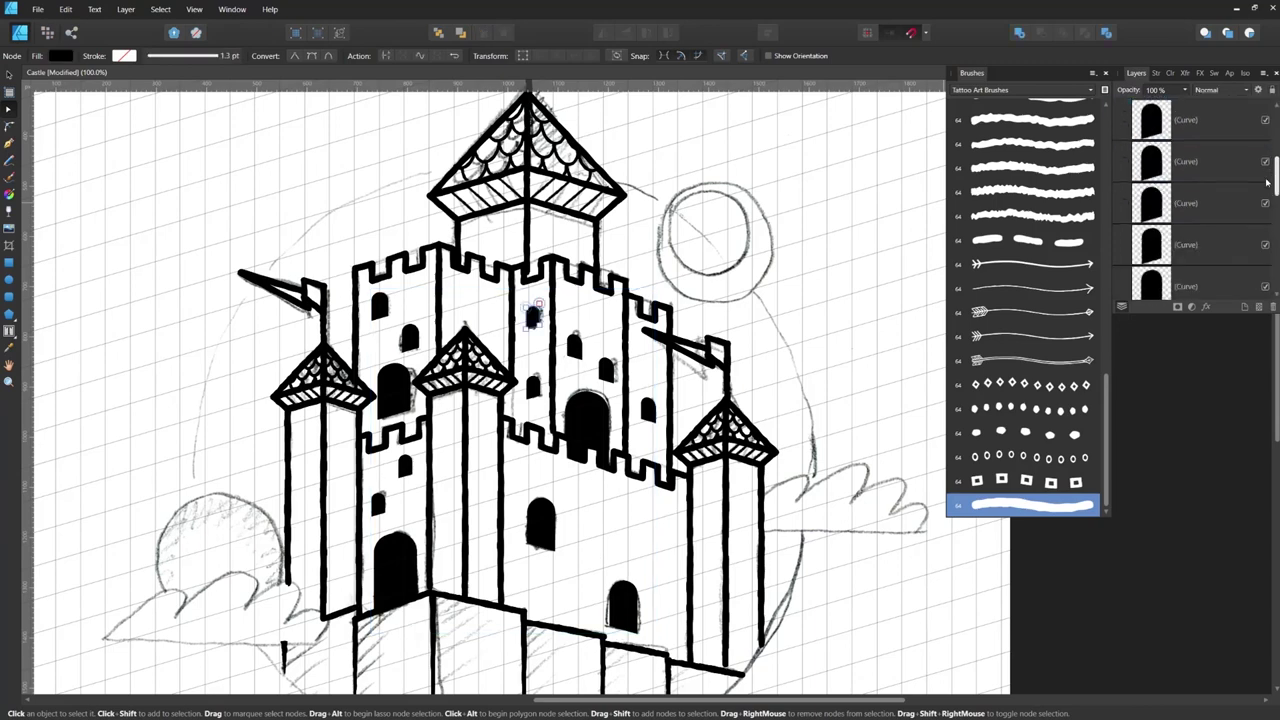
{"action": "scroll", "coordinate": [1262, 234], "scroll_direction": "down", "scroll_amount": 1}
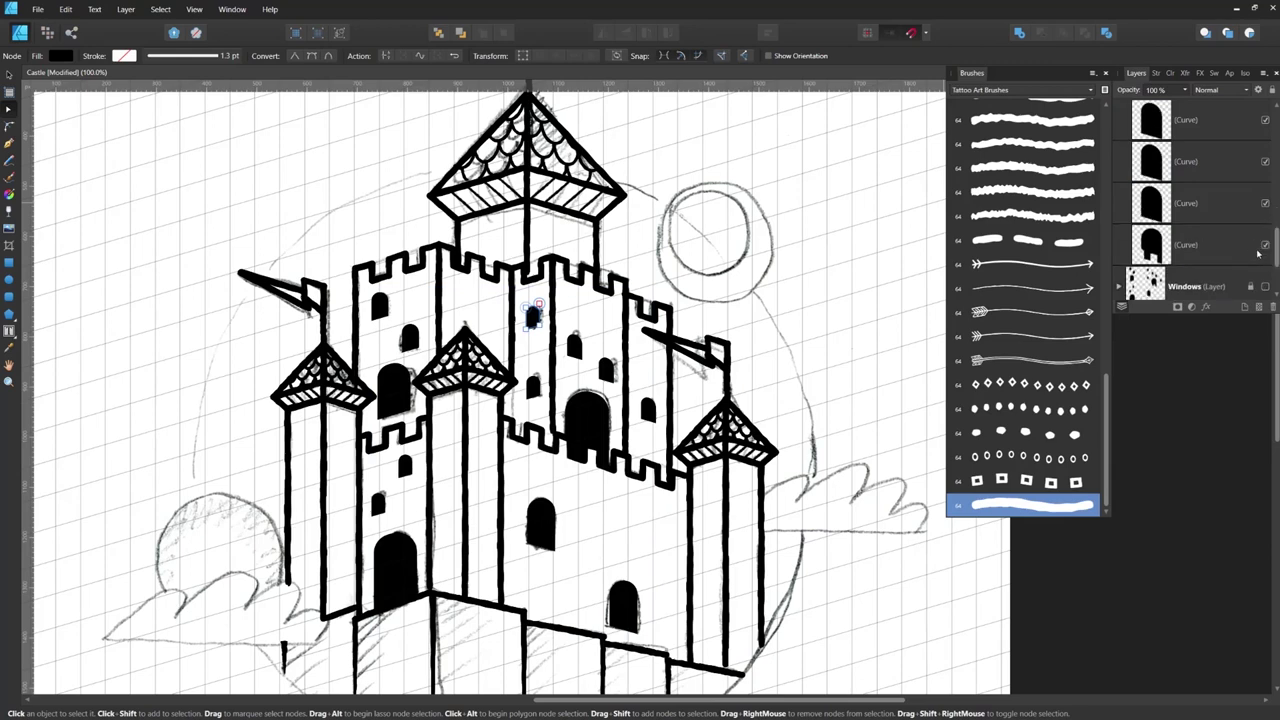
{"action": "left_click", "coordinate": [1225, 226], "text": "shift"}
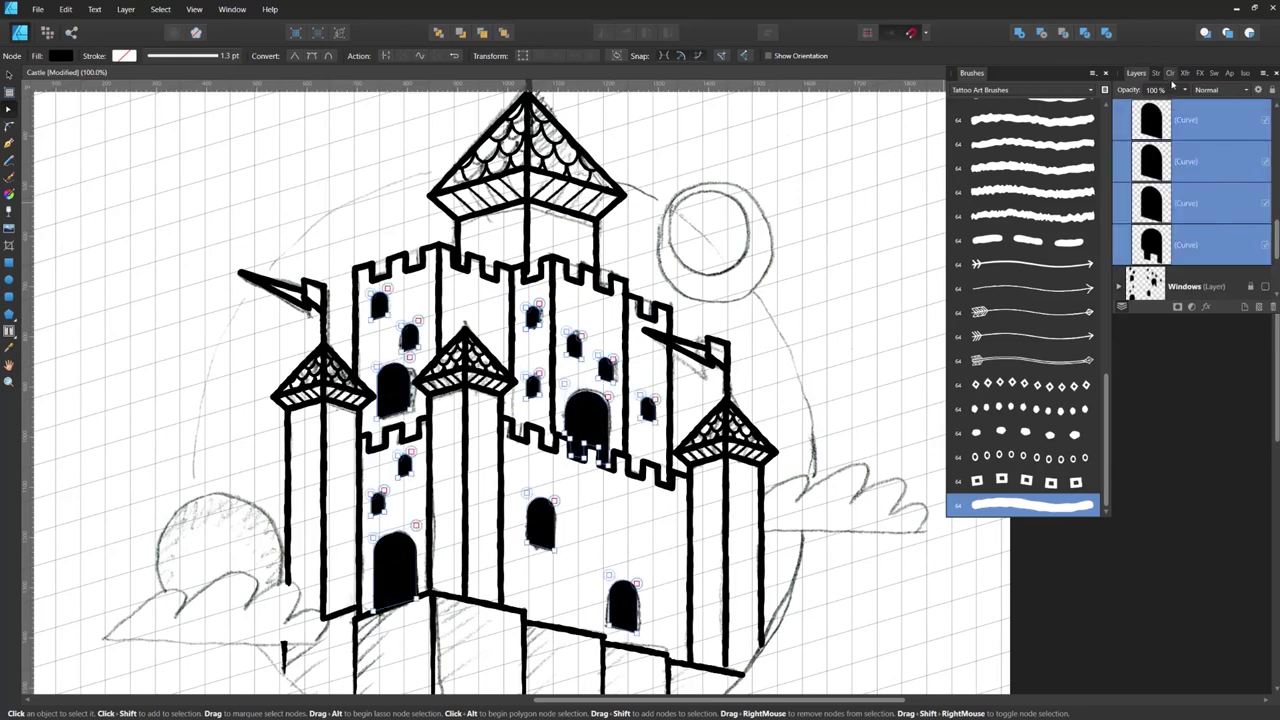
{"action": "left_click", "coordinate": [1166, 73]}
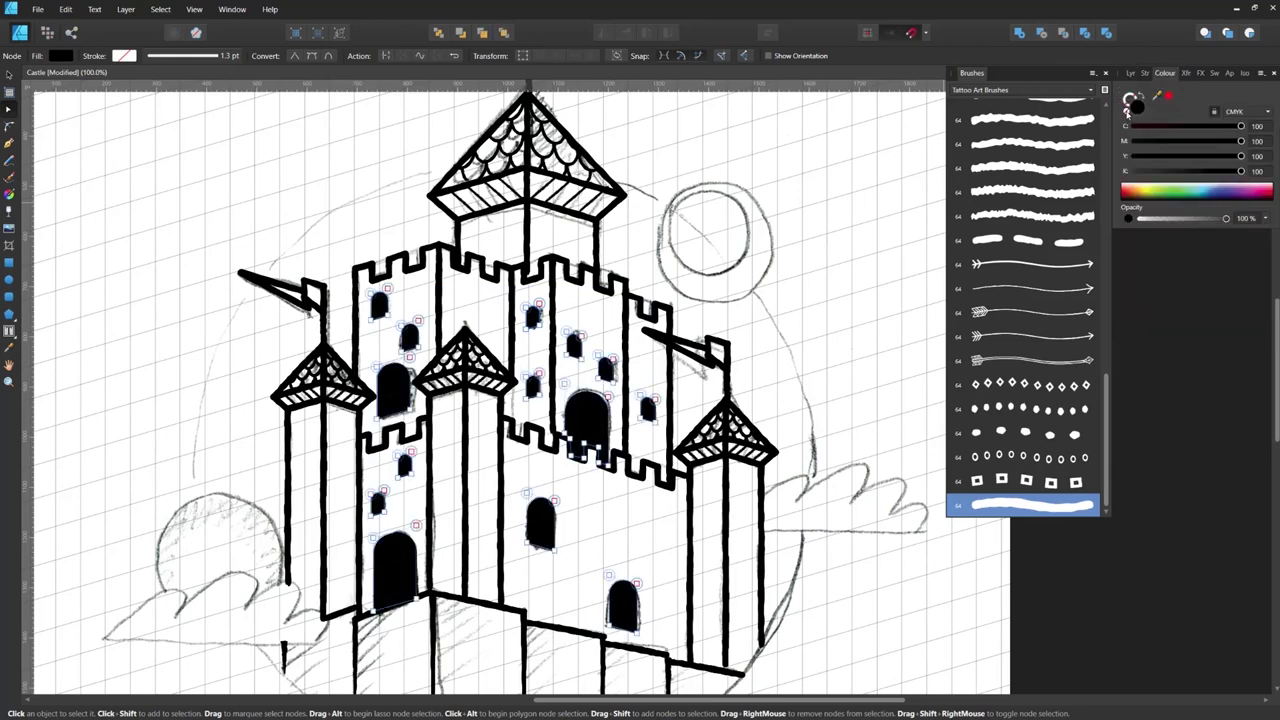
{"action": "left_click", "coordinate": [1127, 112]}
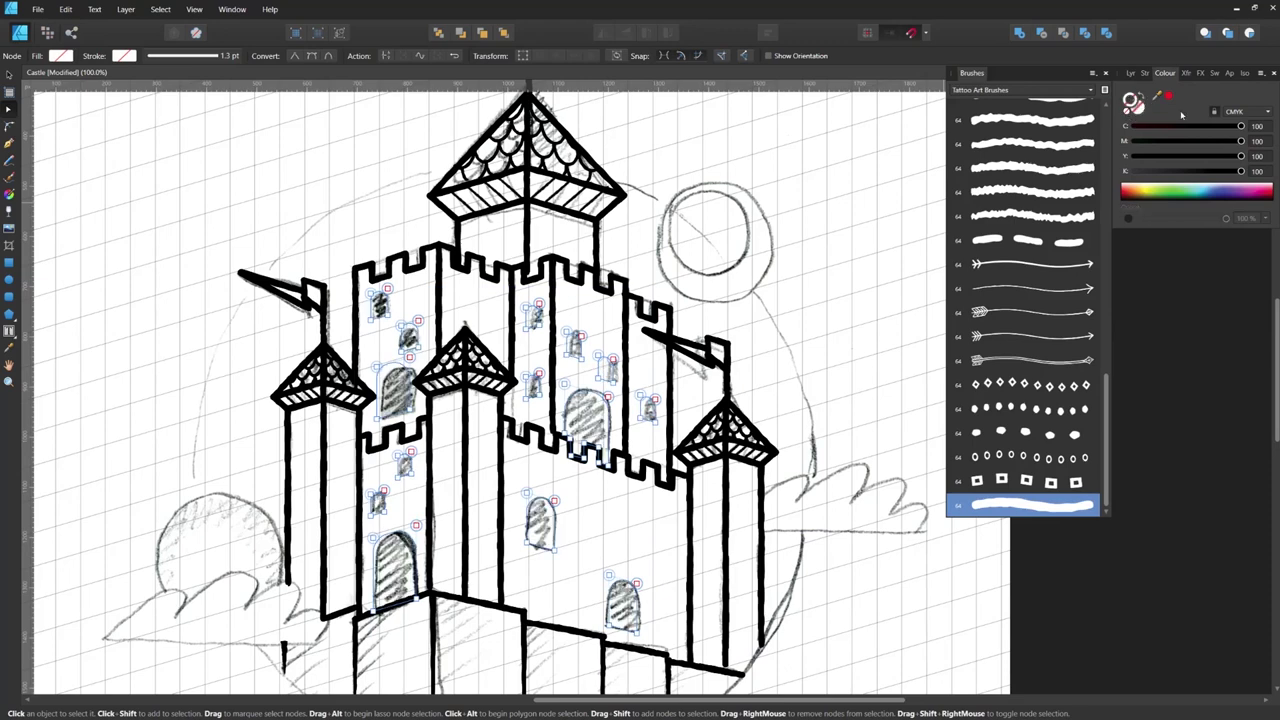
Step: Give the window curves a black stroke using the castle outline's Tattoo Art brush, with a width of 2.8 pt
{"action": "left_click", "coordinate": [1236, 128]}
{"action": "left_click_drag", "start_coordinate": [1236, 128], "coordinate": [1253, 131]}
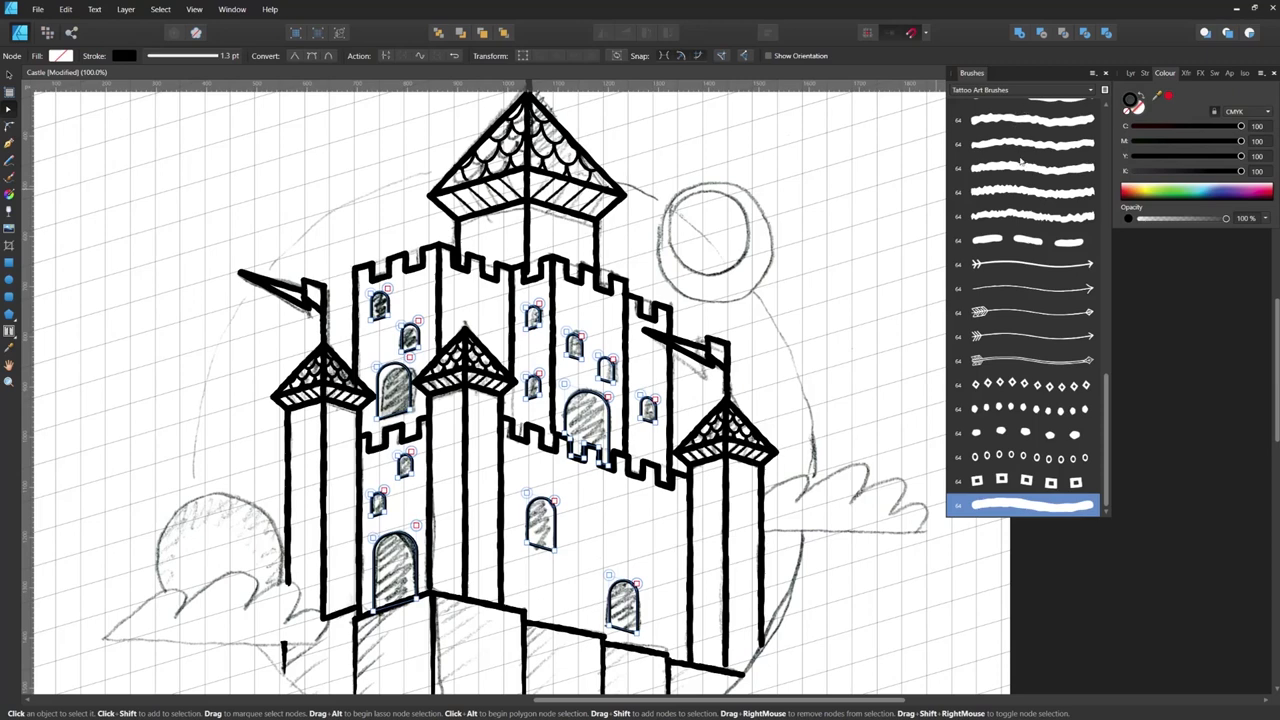
{"action": "left_click", "coordinate": [1018, 511]}
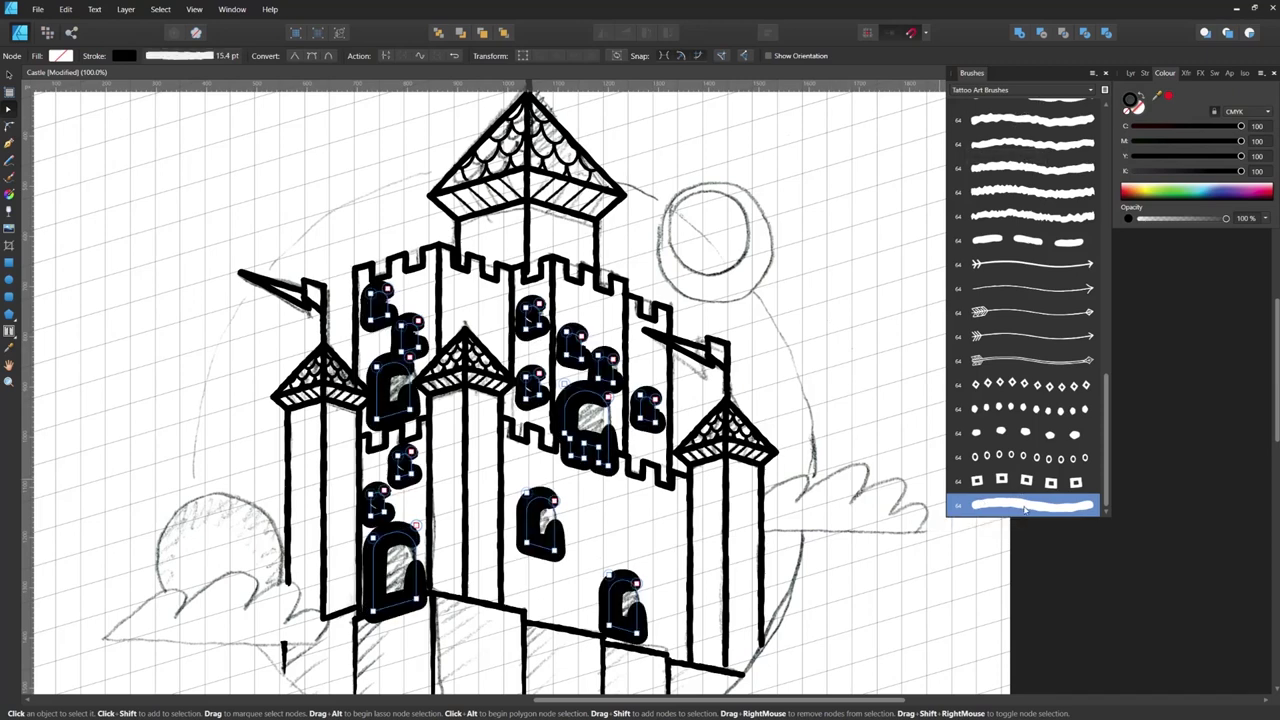
{"action": "left_click", "coordinate": [1145, 73]}
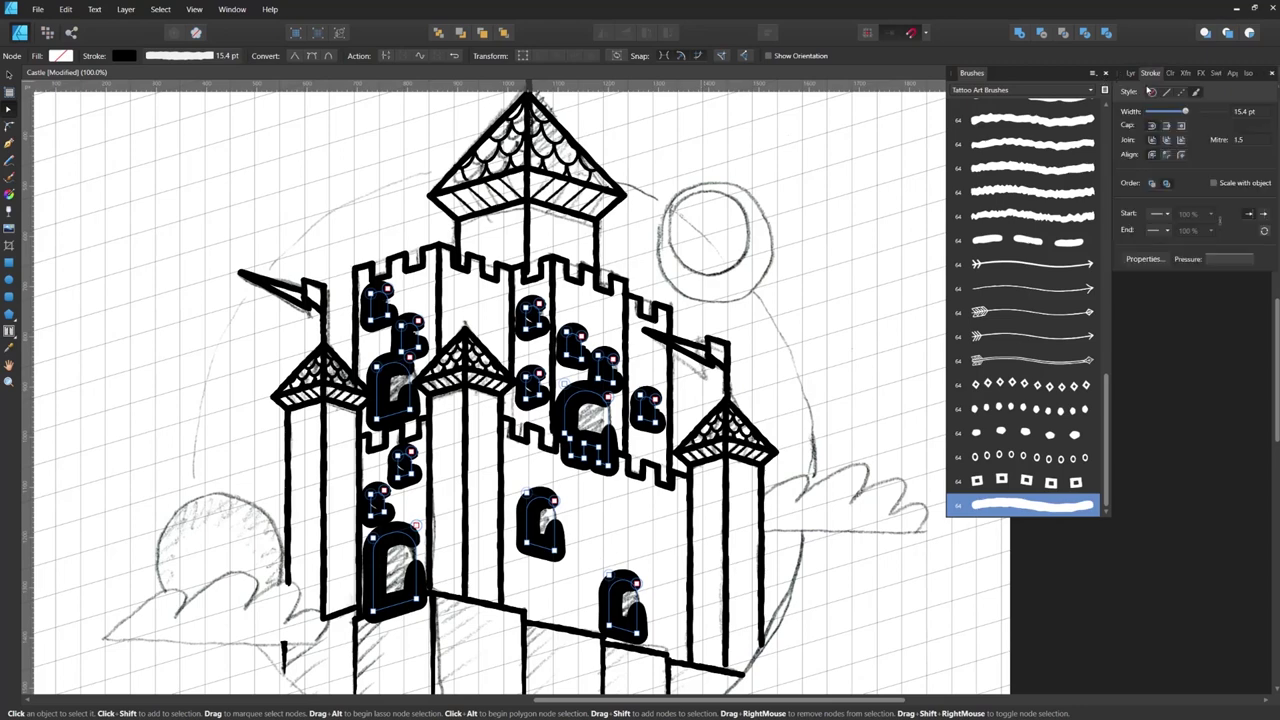
{"action": "left_click_drag", "start_coordinate": [1185, 113], "coordinate": [1169, 113]}
{"action": "key", "text": "ctrl+d"}
Step: Break the outline of the narrow middle wall's upper window at its lower-right corner node to hide the stroke gap
{"action": "scroll", "coordinate": [429, 426], "scroll_direction": "up", "scroll_amount": 2}
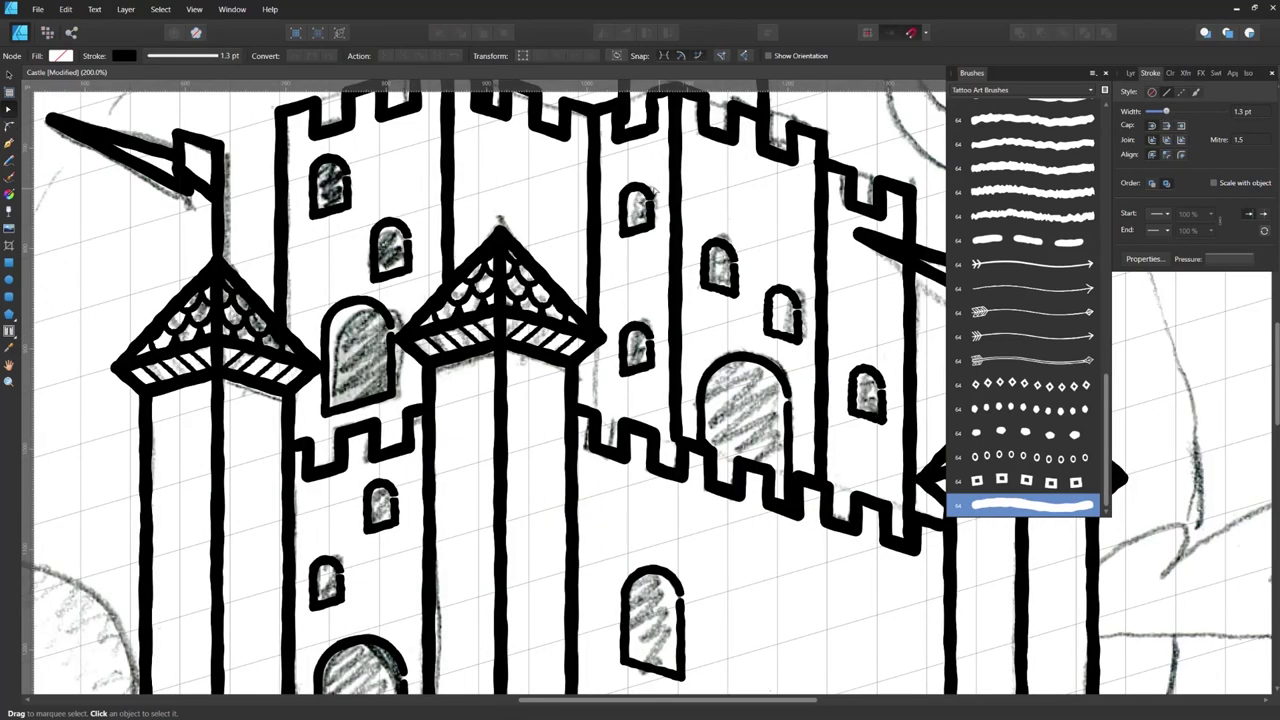
{"action": "left_click", "coordinate": [648, 202]}
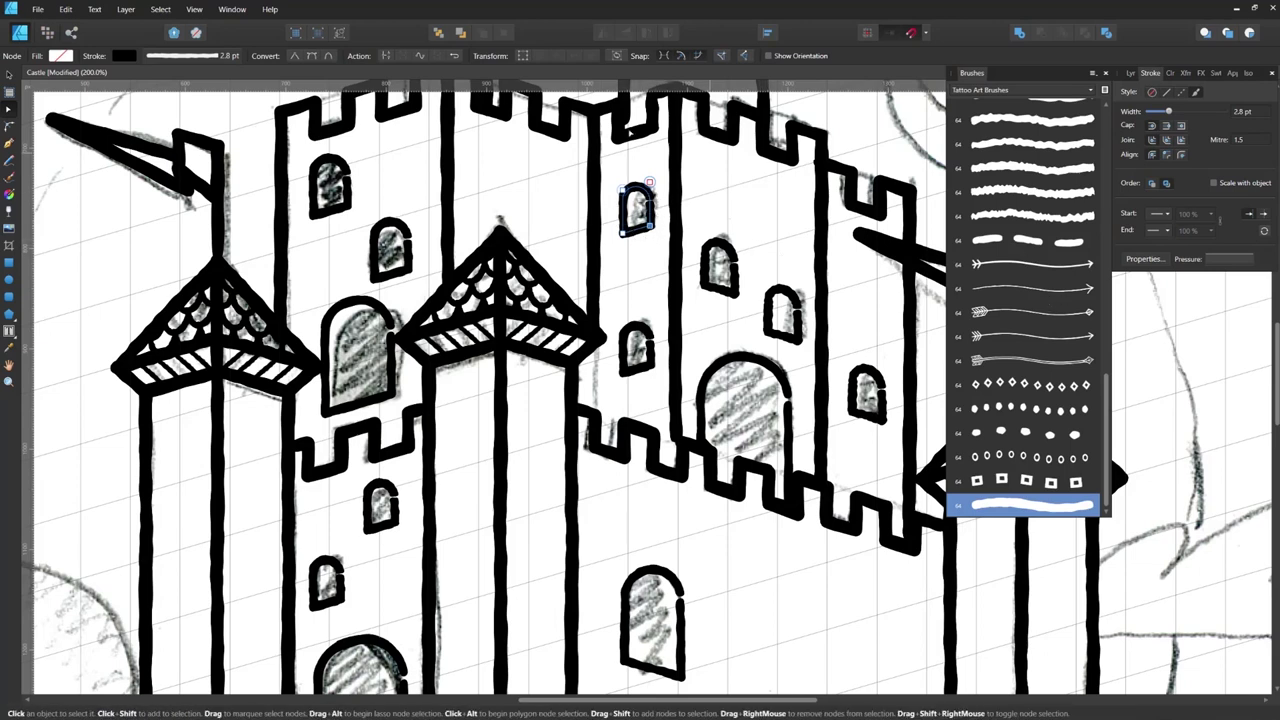
{"action": "left_click", "coordinate": [387, 57]}
{"action": "key", "text": "ctrl+plus"}
{"action": "key", "text": "ctrl+plus"}
{"action": "key", "text": "ctrl+plus"}
{"action": "left_click_drag", "start_coordinate": [686, 194], "coordinate": [636, 582]}
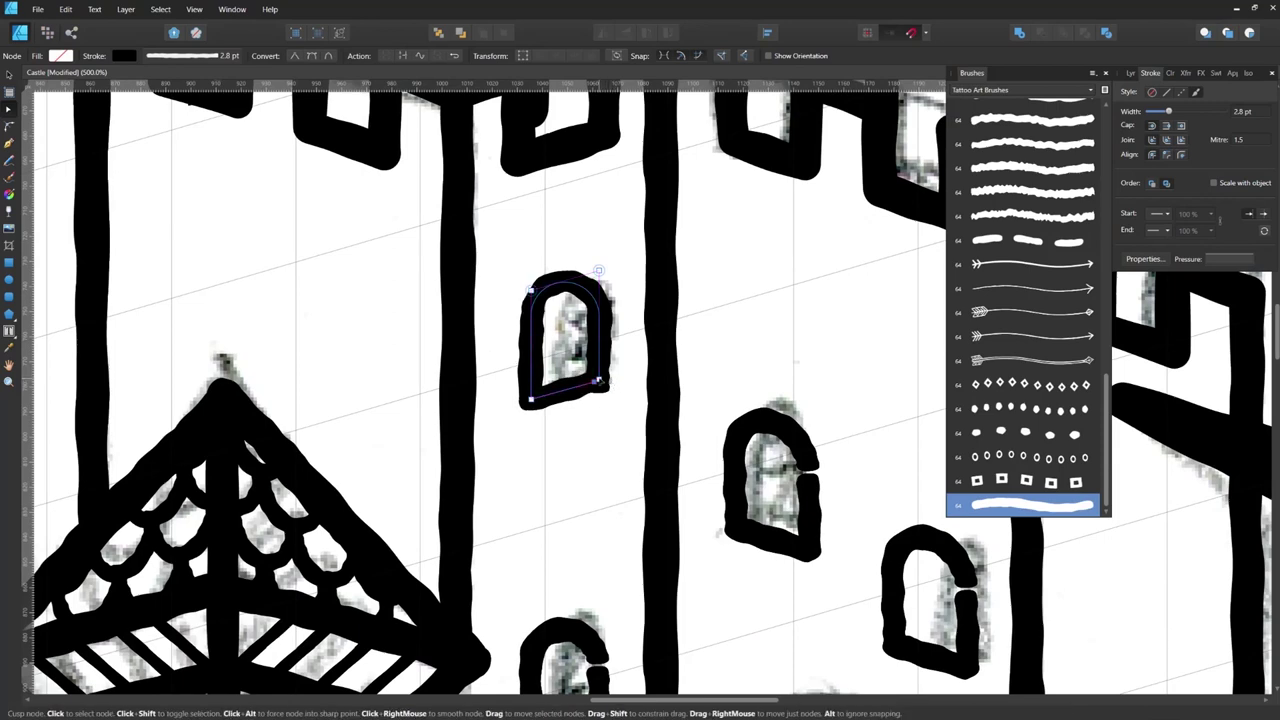
{"action": "left_click", "coordinate": [601, 416]}
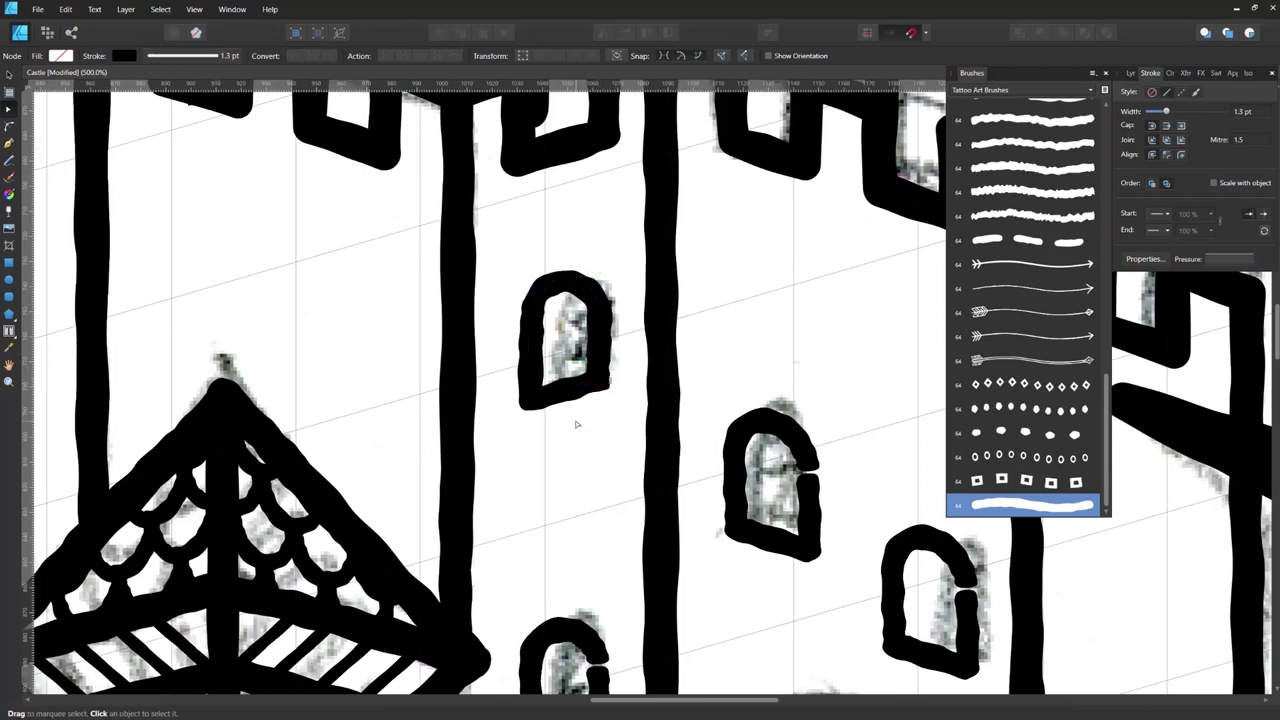
Step: Break the outlines of the left upper wall's two small windows and large arch at their lower-right corner nodes
{"action": "key", "text": "ctrl+minus"}
{"action": "key", "text": "ctrl+minus"}
{"action": "key", "text": "ctrl+minus"}
{"action": "left_click_drag", "start_coordinate": [576, 424], "coordinate": [754, 319]}
{"action": "left_click", "coordinate": [509, 241]}
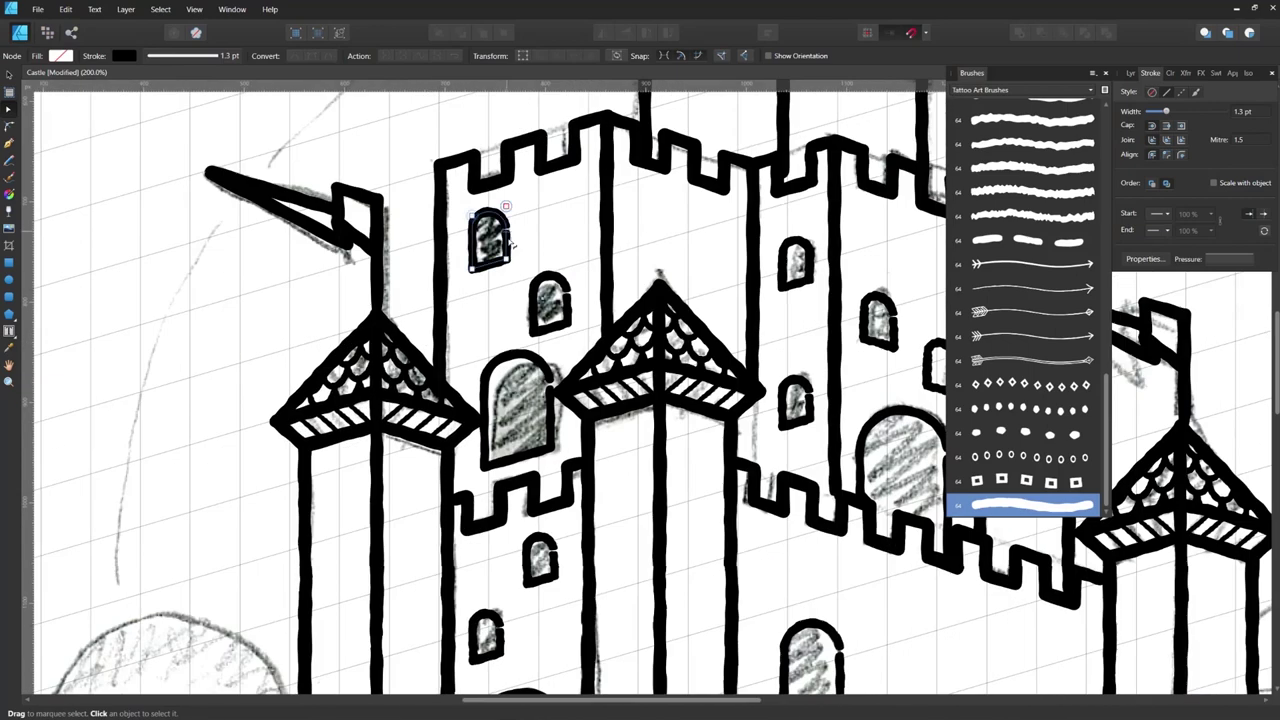
{"action": "left_click", "coordinate": [565, 325], "text": "shift"}
{"action": "left_click", "coordinate": [553, 448], "text": "shift"}
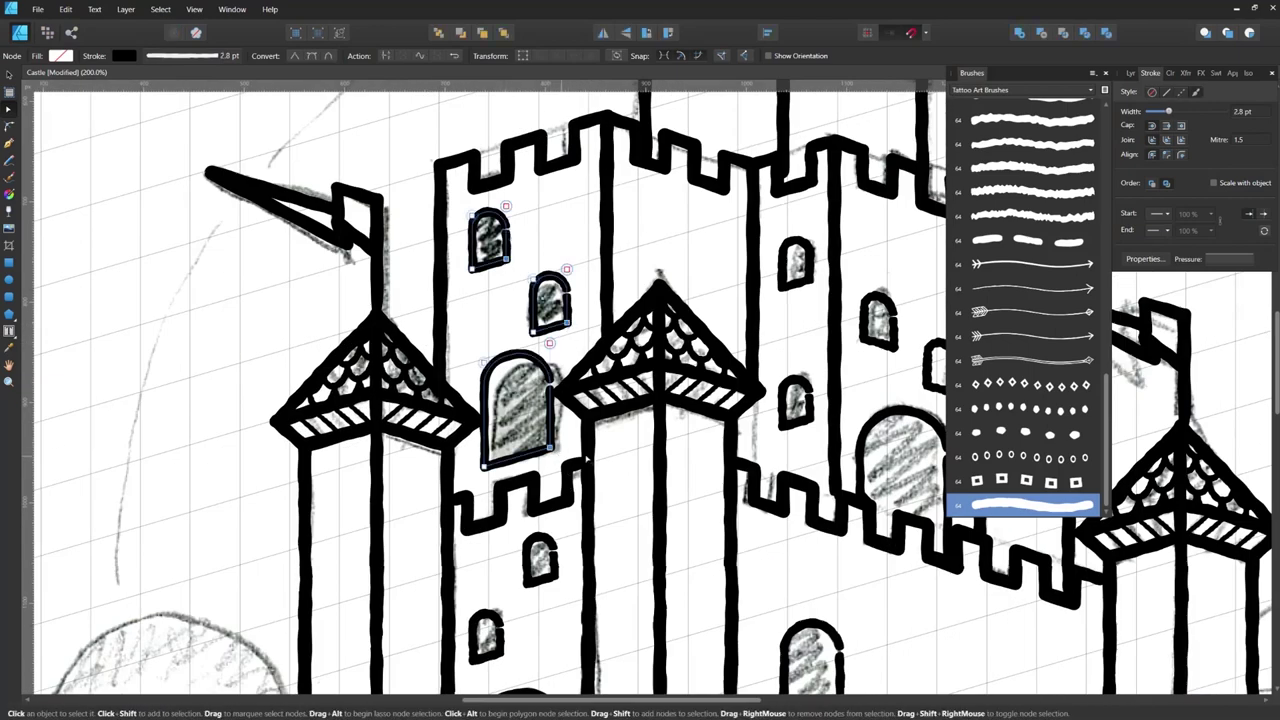
{"action": "left_click", "coordinate": [388, 55]}
{"action": "left_click", "coordinate": [507, 260]}
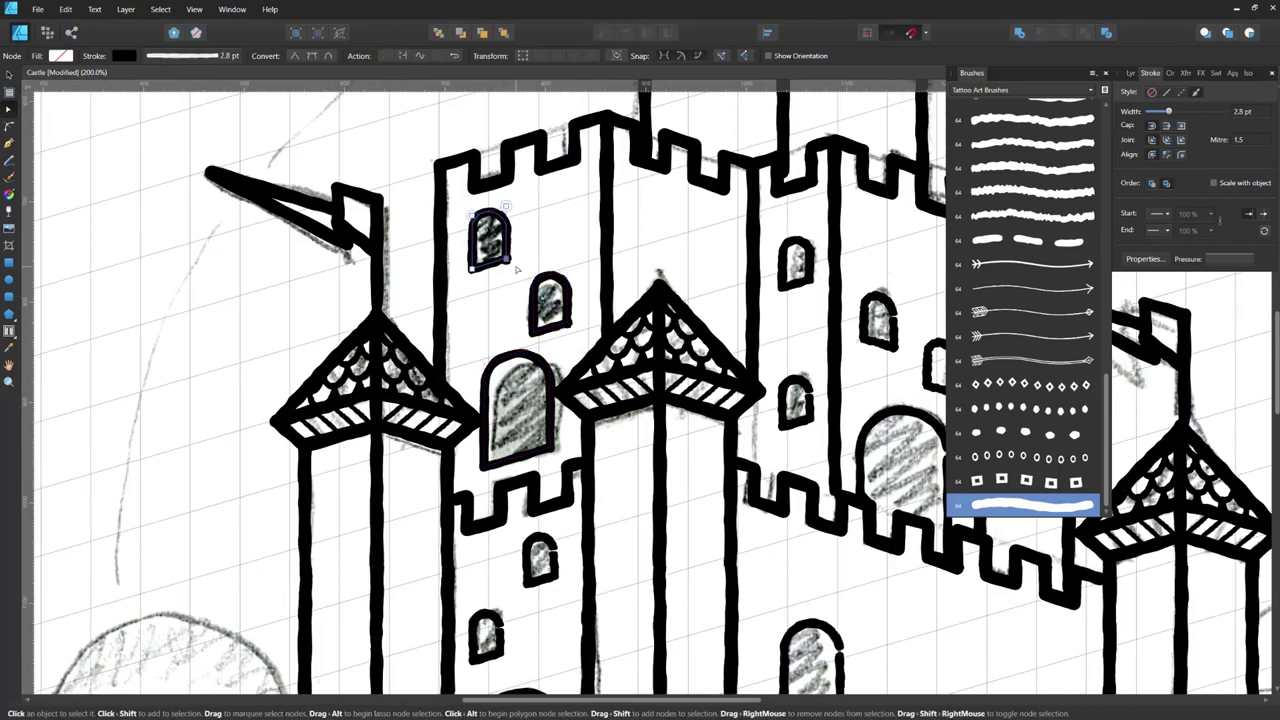
{"action": "scroll", "coordinate": [575, 336], "scroll_direction": "down", "scroll_amount": 3}
{"action": "left_click", "coordinate": [572, 340]}
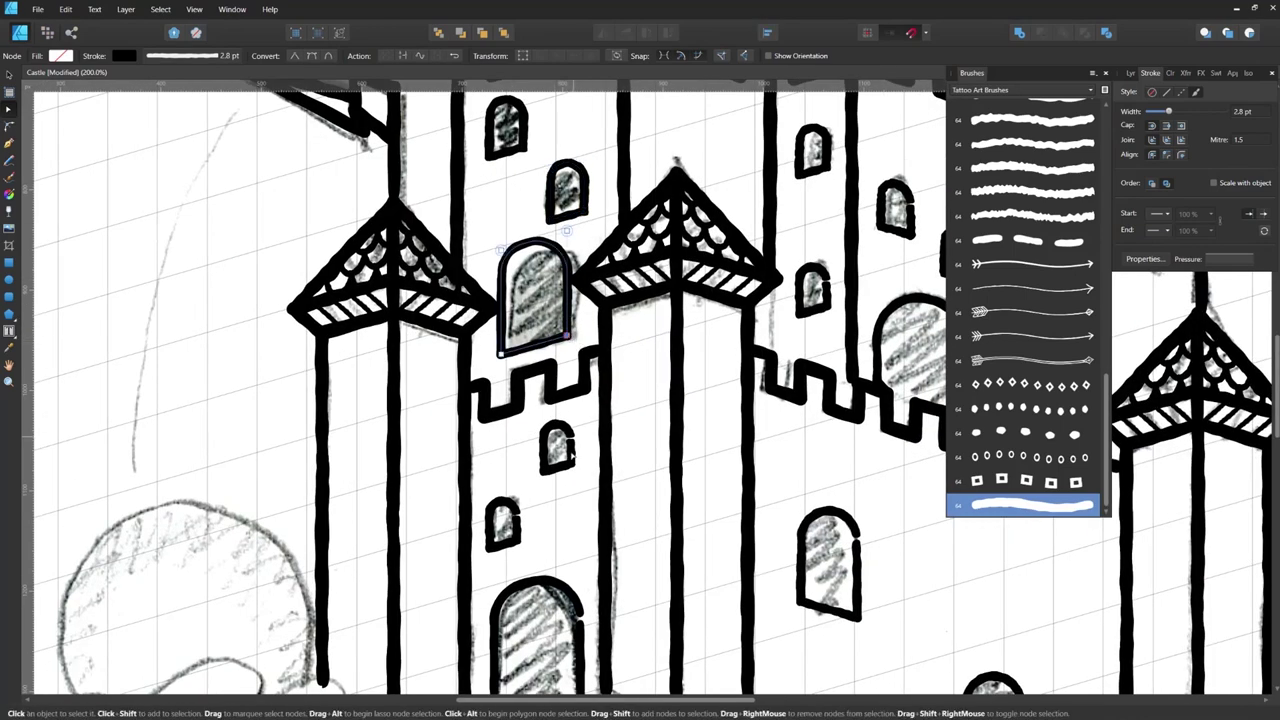
Step: Break the outlines of the lower left wall's two small windows and door at their lower-right corners, closing the door's stroke gap
{"action": "scroll", "coordinate": [580, 345], "scroll_direction": "down", "scroll_amount": 2}
{"action": "left_click", "coordinate": [573, 379]}
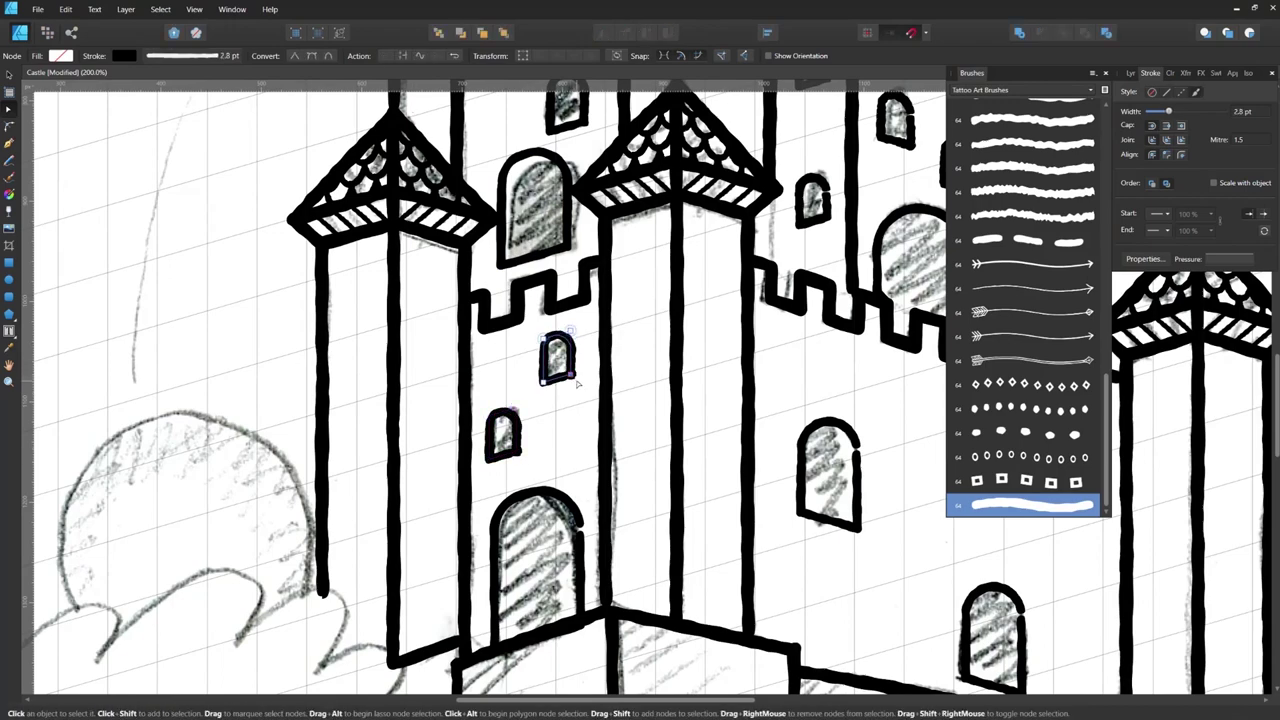
{"action": "left_click", "coordinate": [516, 452]}
{"action": "scroll", "coordinate": [541, 460], "scroll_direction": "down", "scroll_amount": 4}
{"action": "left_click", "coordinate": [563, 306]}
{"action": "left_click", "coordinate": [386, 55]}
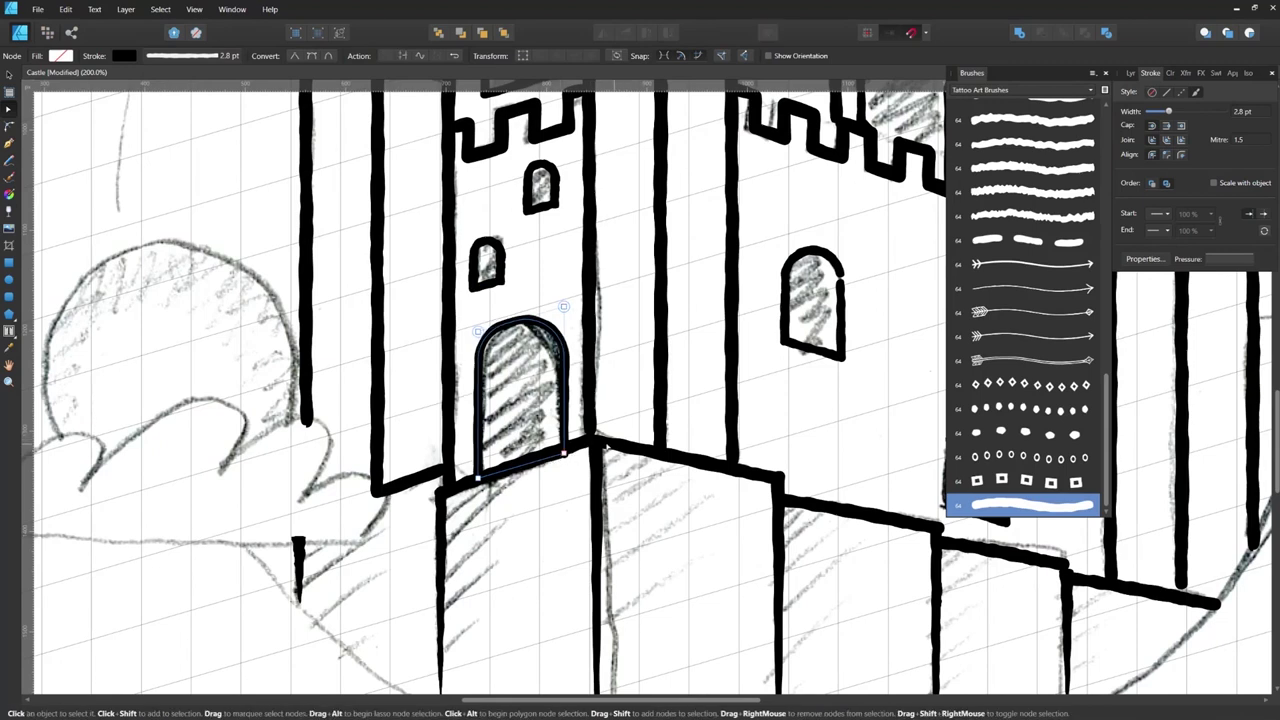
{"action": "left_click", "coordinate": [566, 453]}
{"action": "left_click_drag", "start_coordinate": [565, 454], "coordinate": [564, 450]}
Step: Break the outlines of the two arched windows on the large lower right wall at their lower-right corner nodes
{"action": "left_click", "coordinate": [840, 288]}
{"action": "left_click", "coordinate": [386, 55]}
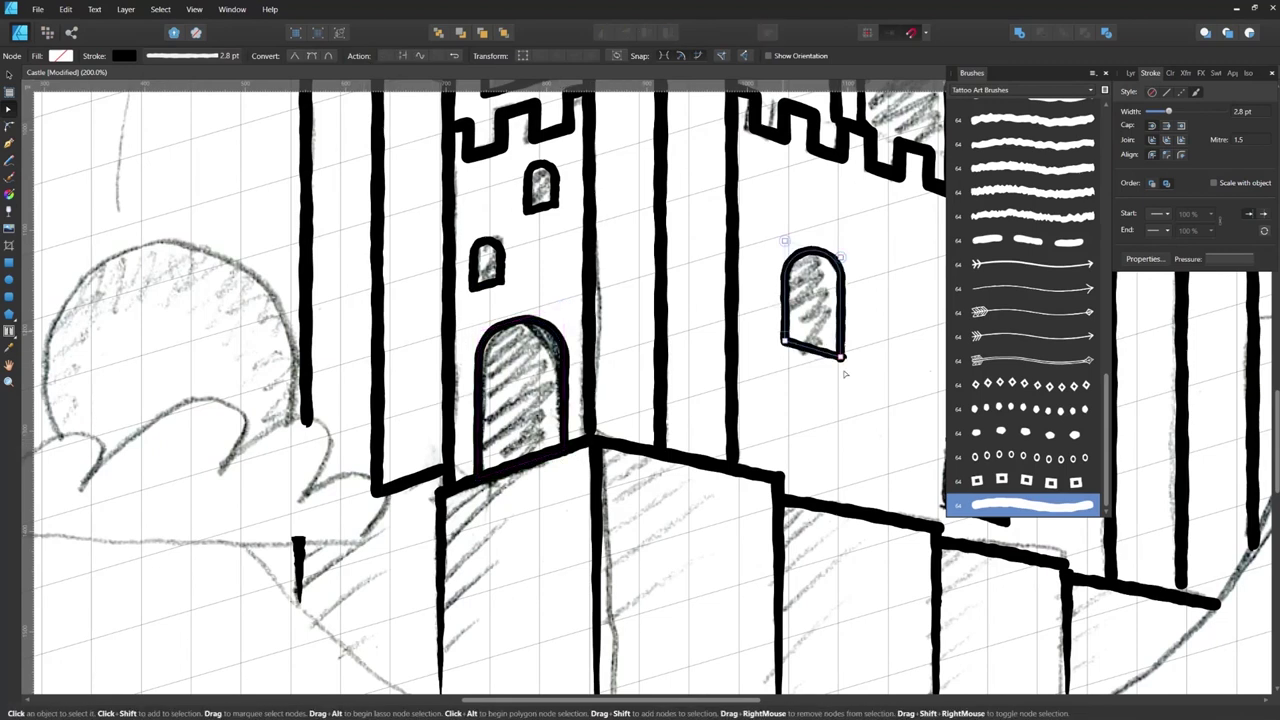
{"action": "scroll", "coordinate": [758, 318], "scroll_direction": "right", "scroll_amount": 4}
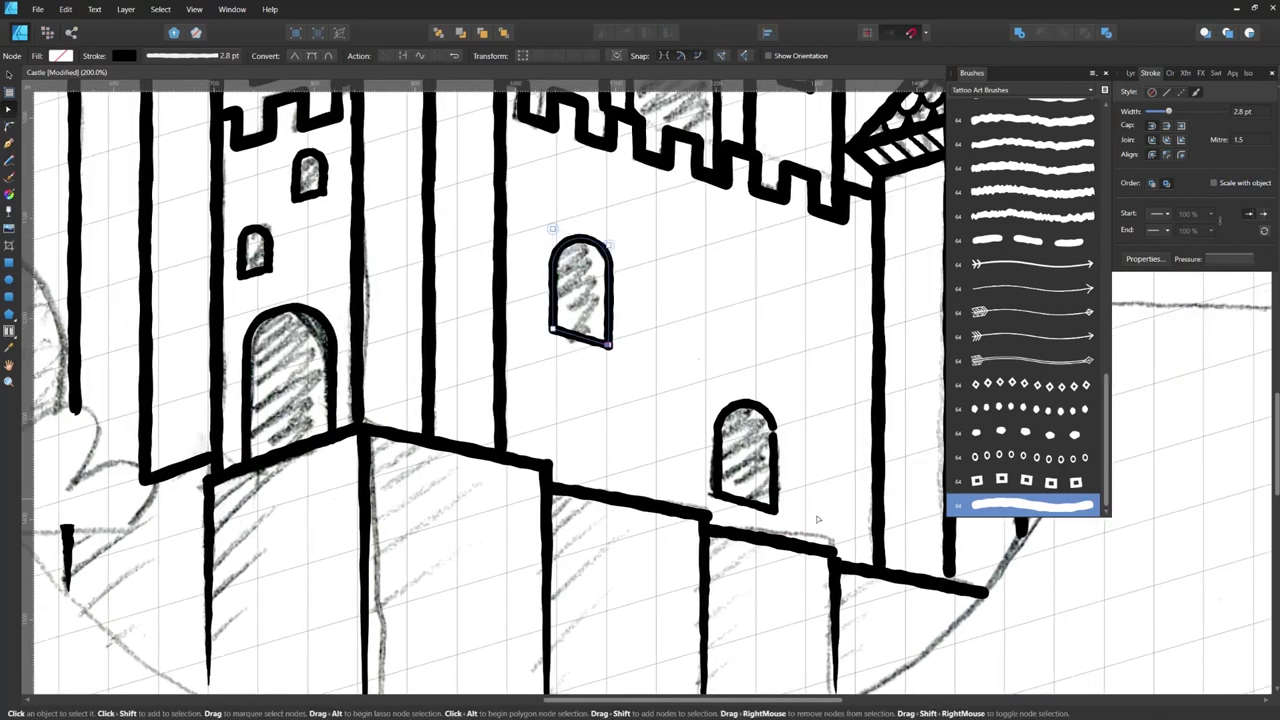
{"action": "left_click_drag", "start_coordinate": [800, 469], "coordinate": [785, 465]}
{"action": "left_click", "coordinate": [761, 507]}
{"action": "left_click", "coordinate": [386, 56]}
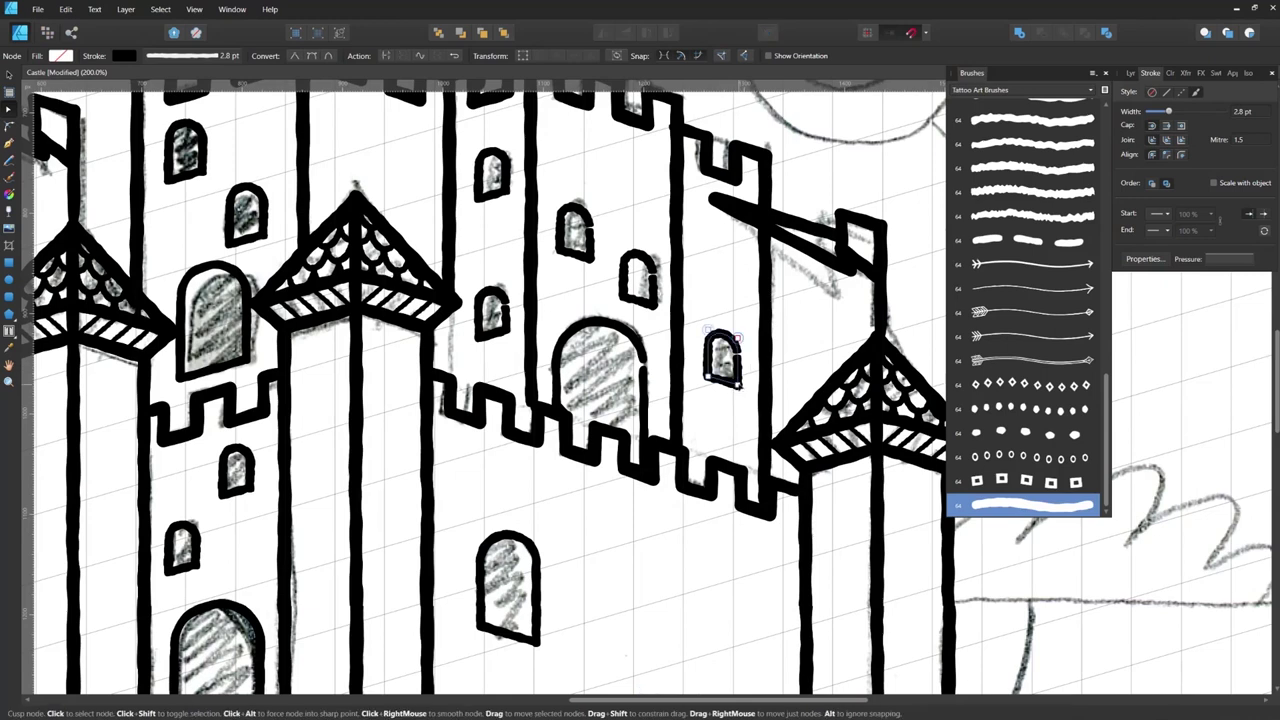
Step: Break the outlines of the large arch and four small windows on the right and middle upper walls at their lower-right corner nodes
{"action": "left_click", "coordinate": [644, 424], "text": "shift"}
{"action": "left_click", "coordinate": [654, 305], "text": "shift"}
{"action": "left_click", "coordinate": [560, 230], "text": "shift"}
{"action": "left_click", "coordinate": [478, 315], "text": "shift"}
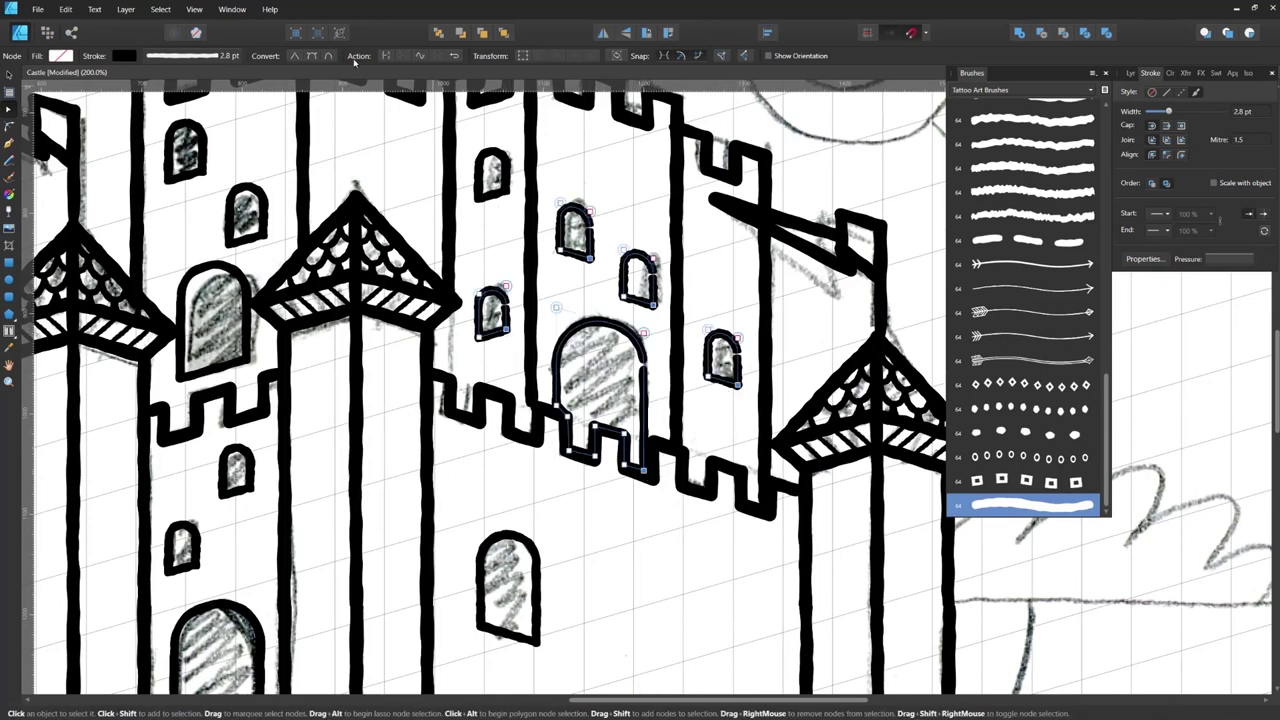
{"action": "left_click", "coordinate": [403, 56]}
{"action": "left_click", "coordinate": [592, 259]}
{"action": "left_click", "coordinate": [655, 305]}
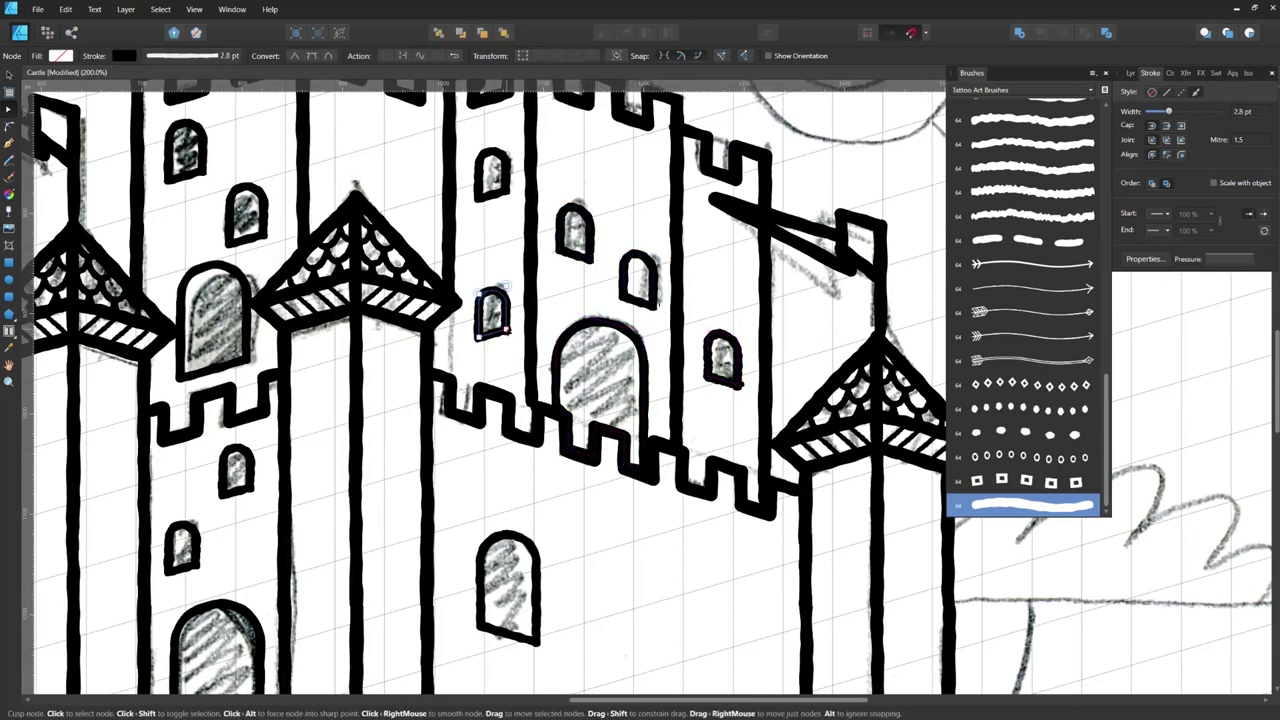
{"action": "left_click", "coordinate": [739, 385]}
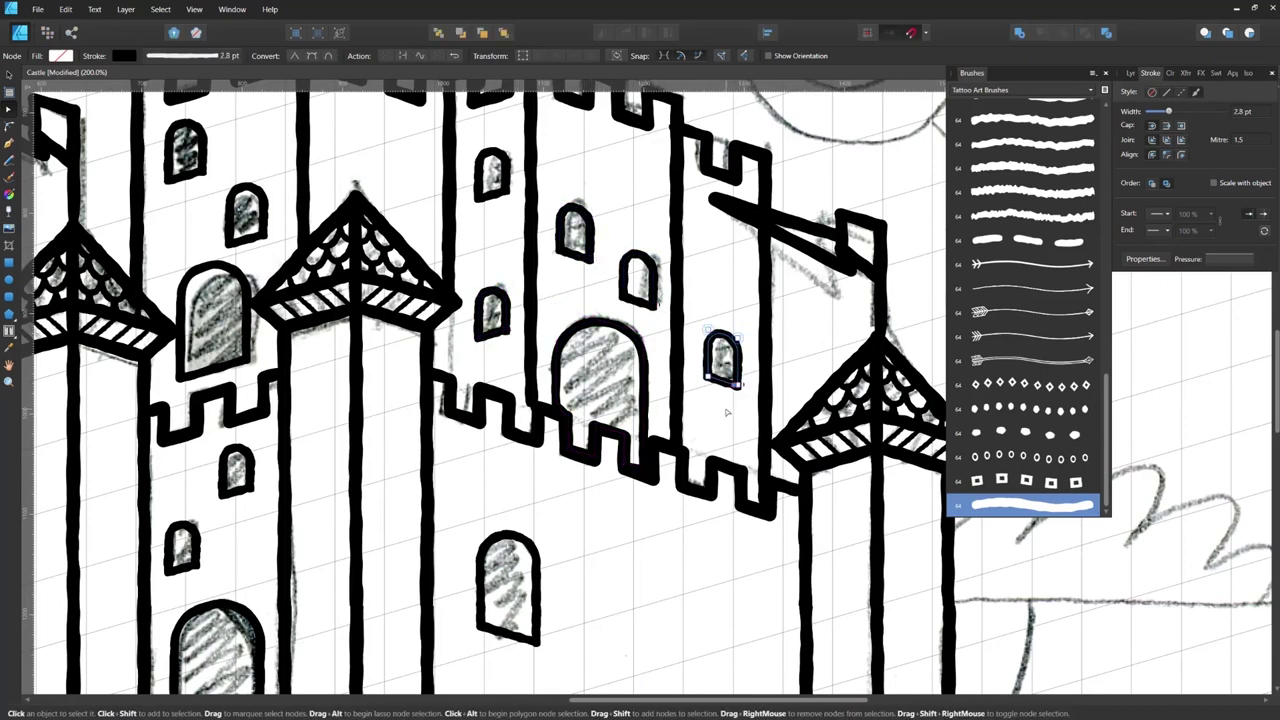
{"action": "left_click", "coordinate": [727, 412]}
Step: Rename the layer holding the window outlines as Window Outlines and show the filled Windows layer
{"action": "key", "text": "ctrl+minus"}
{"action": "key", "text": "ctrl+minus"}
{"action": "left_click_drag", "start_coordinate": [727, 412], "coordinate": [667, 481]}
{"action": "scroll", "coordinate": [870, 228], "scroll_direction": "down", "scroll_amount": 2}
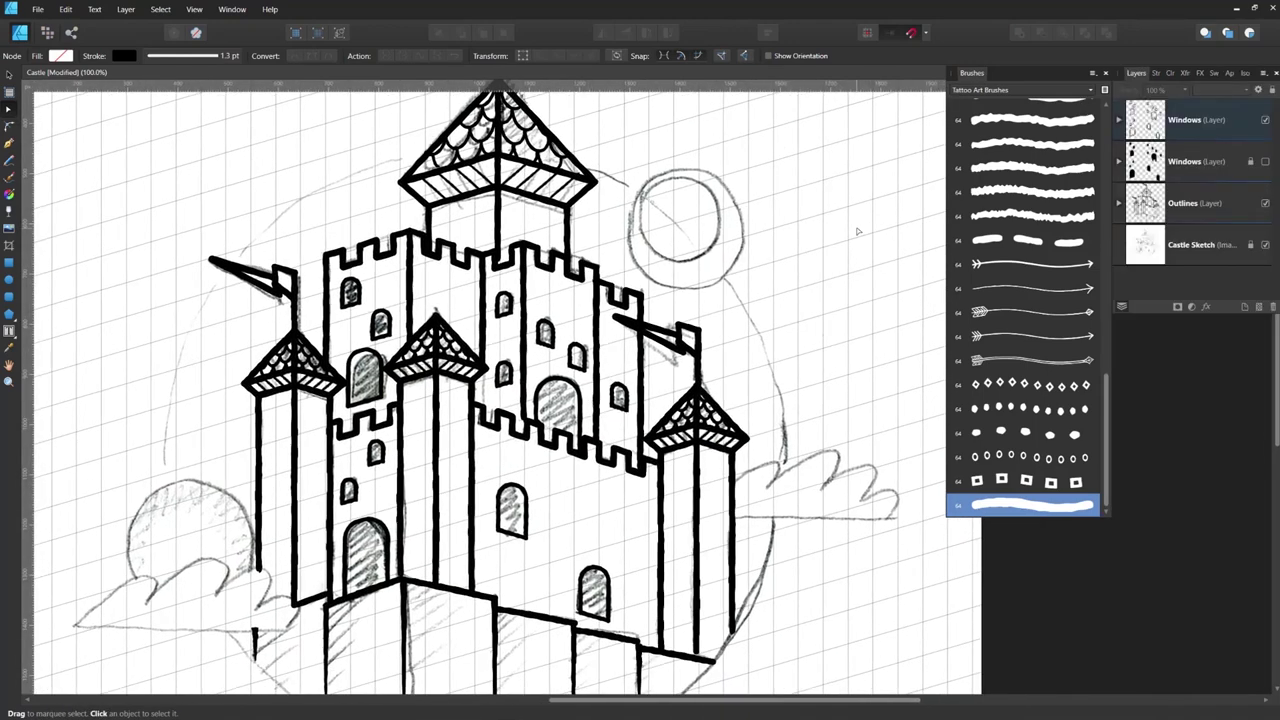
{"action": "double_click", "coordinate": [1199, 121]}
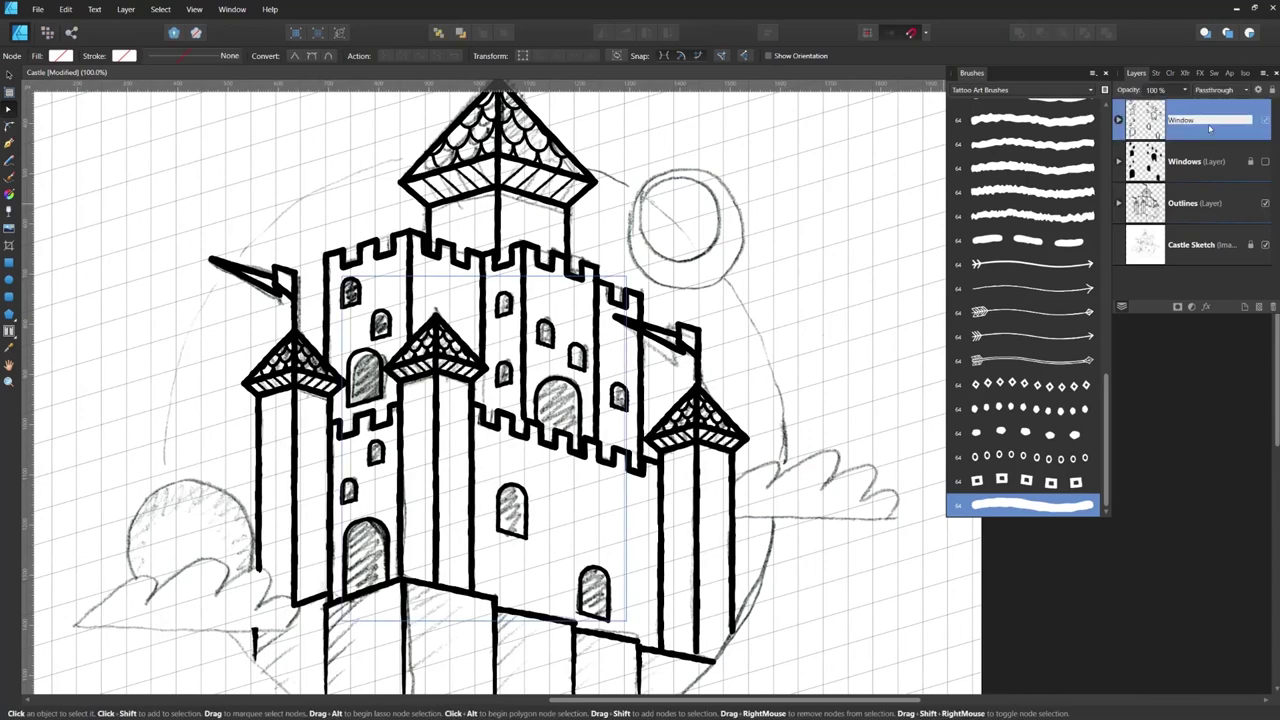
{"action": "type", "text": "Window Outlines"}
{"action": "key", "text": "Return"}
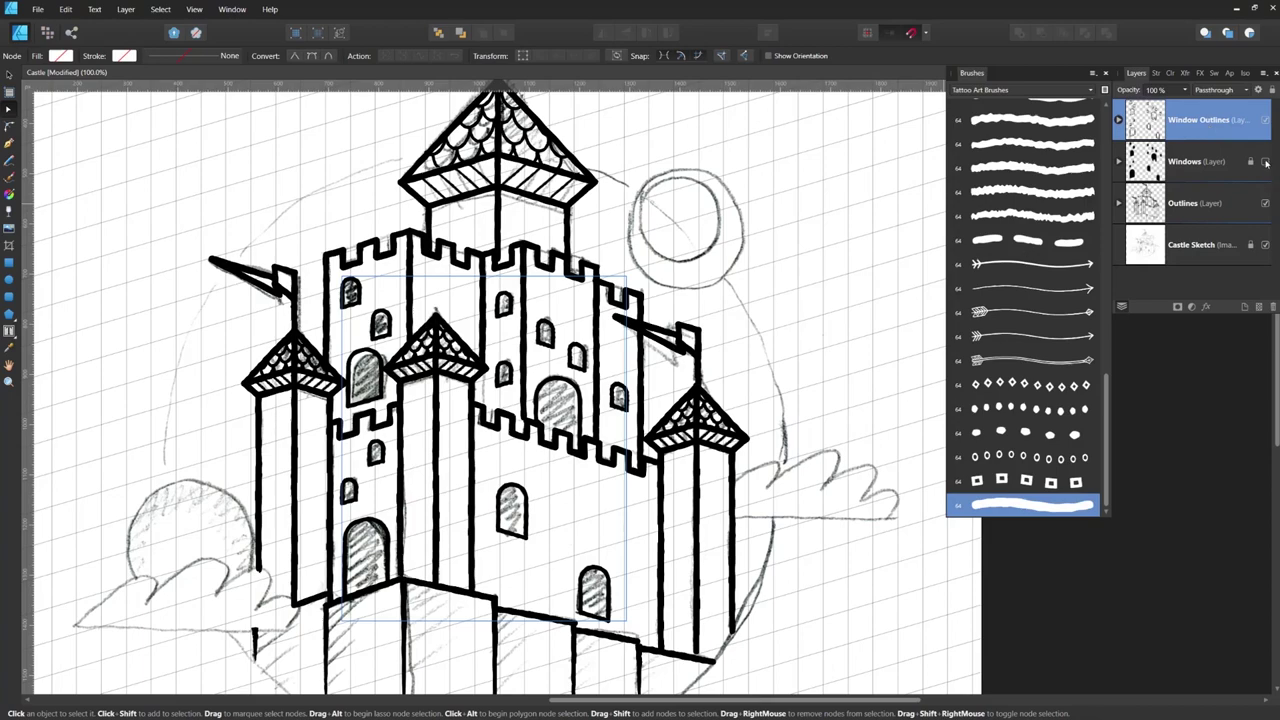
{"action": "left_click", "coordinate": [1266, 163]}
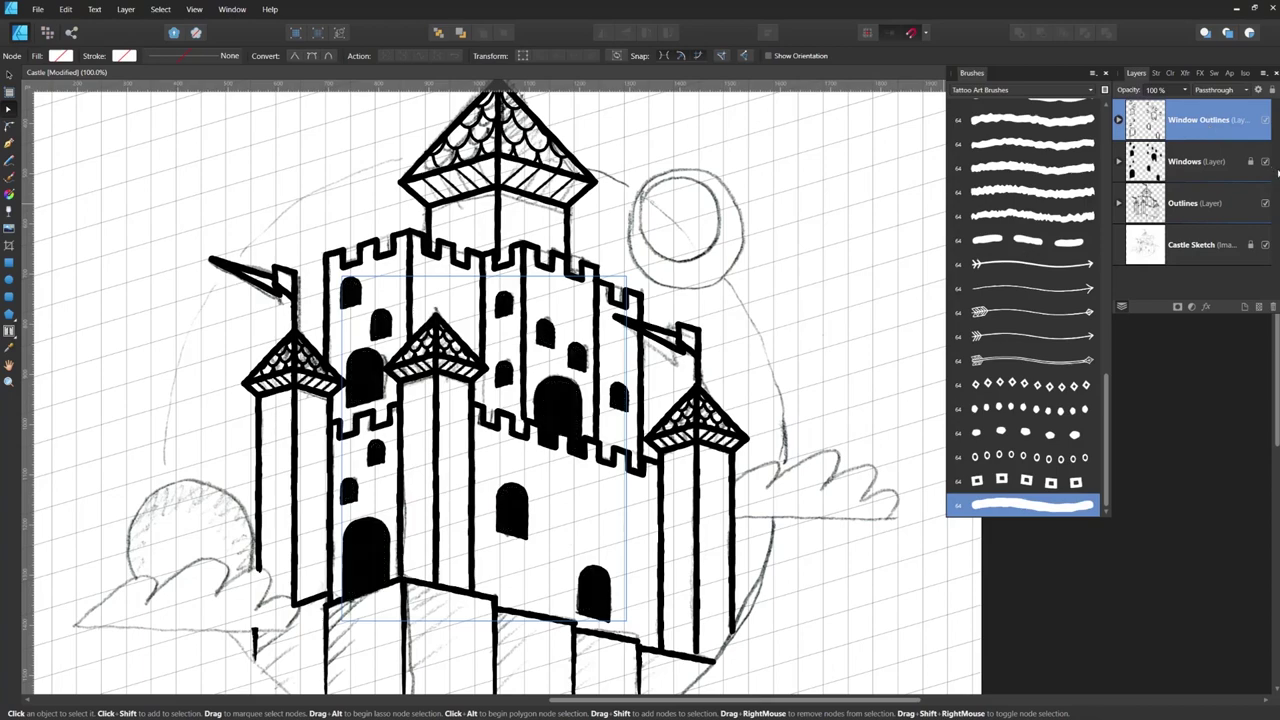
{"action": "left_click", "coordinate": [916, 218]}
{"action": "scroll", "coordinate": [916, 218], "scroll_direction": "down", "scroll_amount": 2}
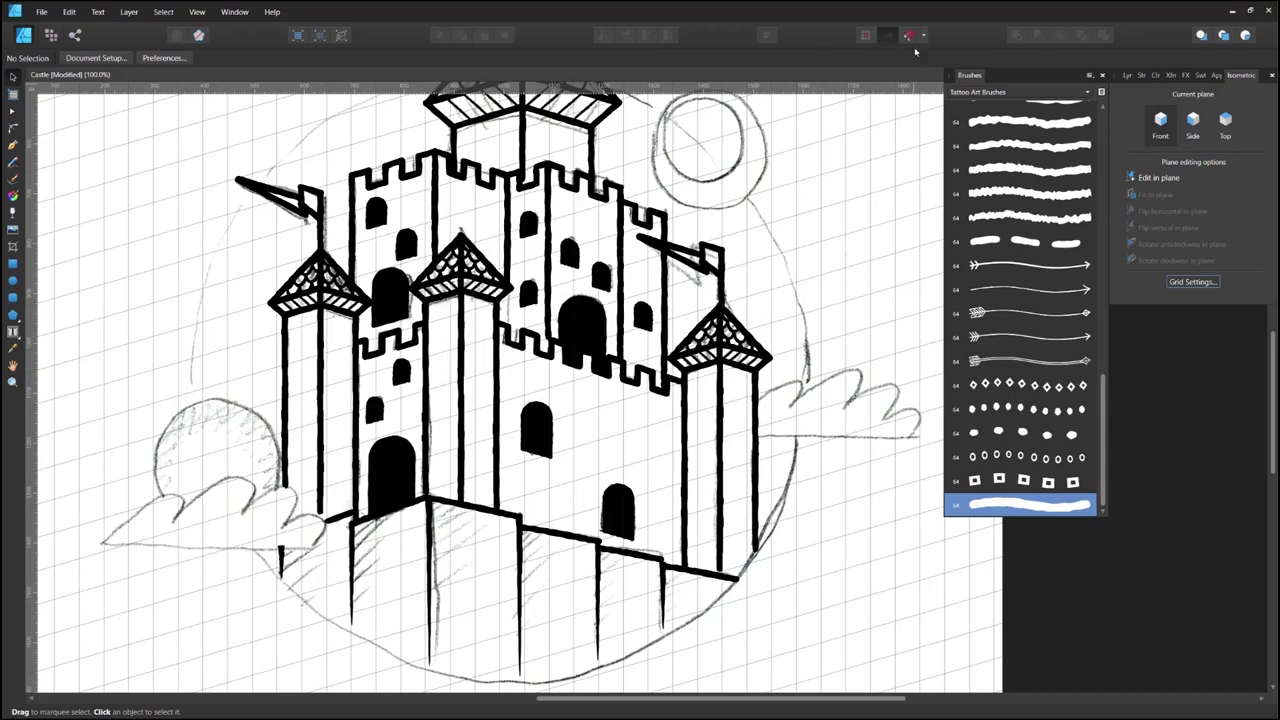
Step: Switch the isometric grid to Automatic mode and hide the grid
{"action": "left_click", "coordinate": [1192, 282]}
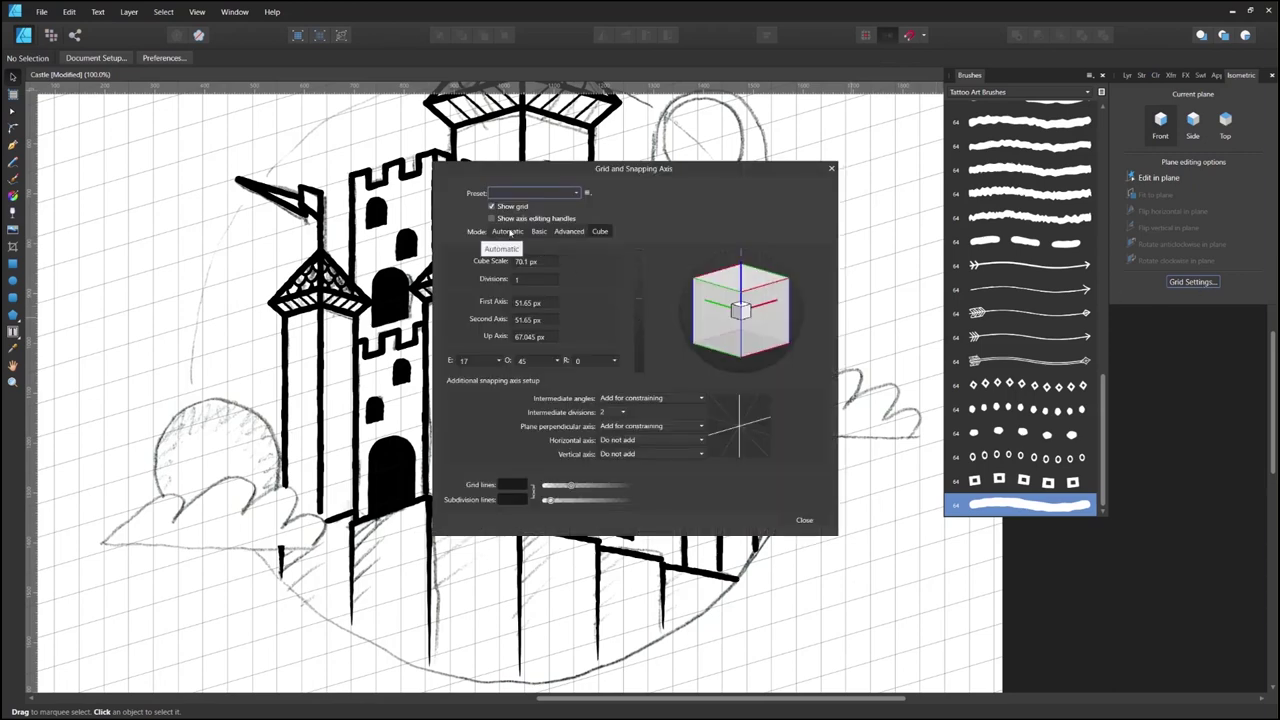
{"action": "left_click", "coordinate": [515, 236]}
{"action": "left_click", "coordinate": [806, 332]}
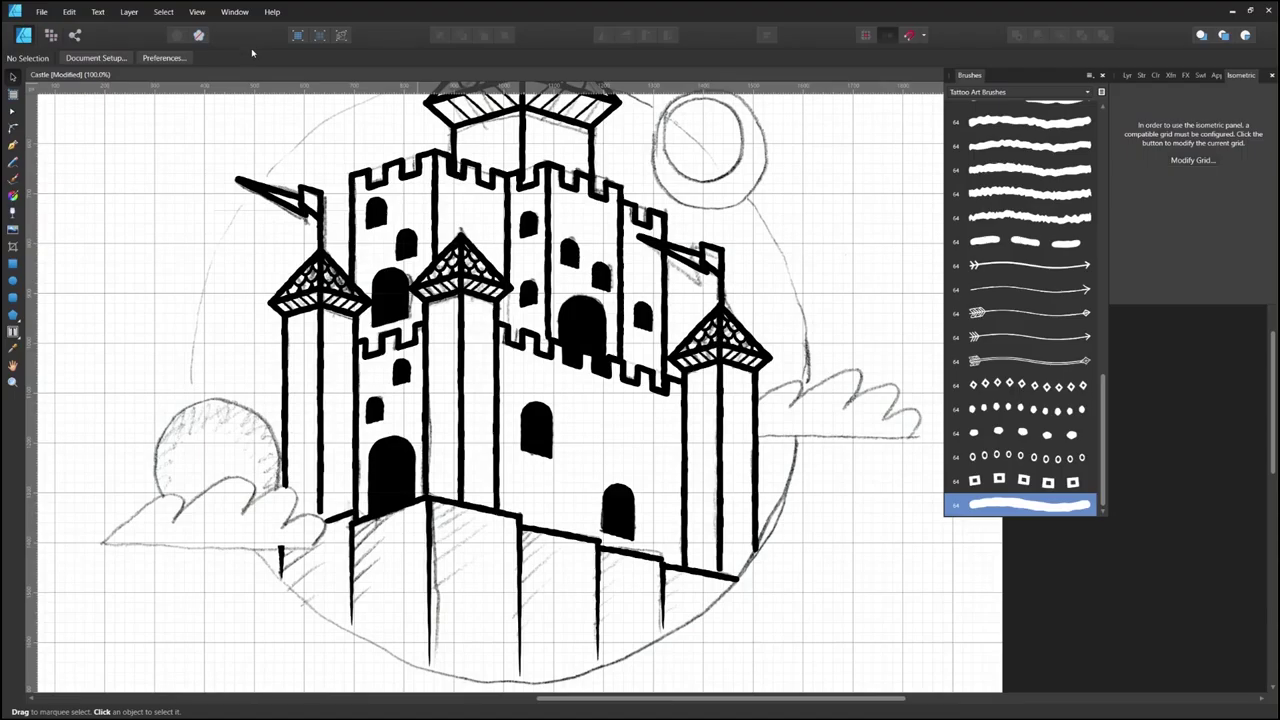
{"action": "left_click", "coordinate": [197, 12]}
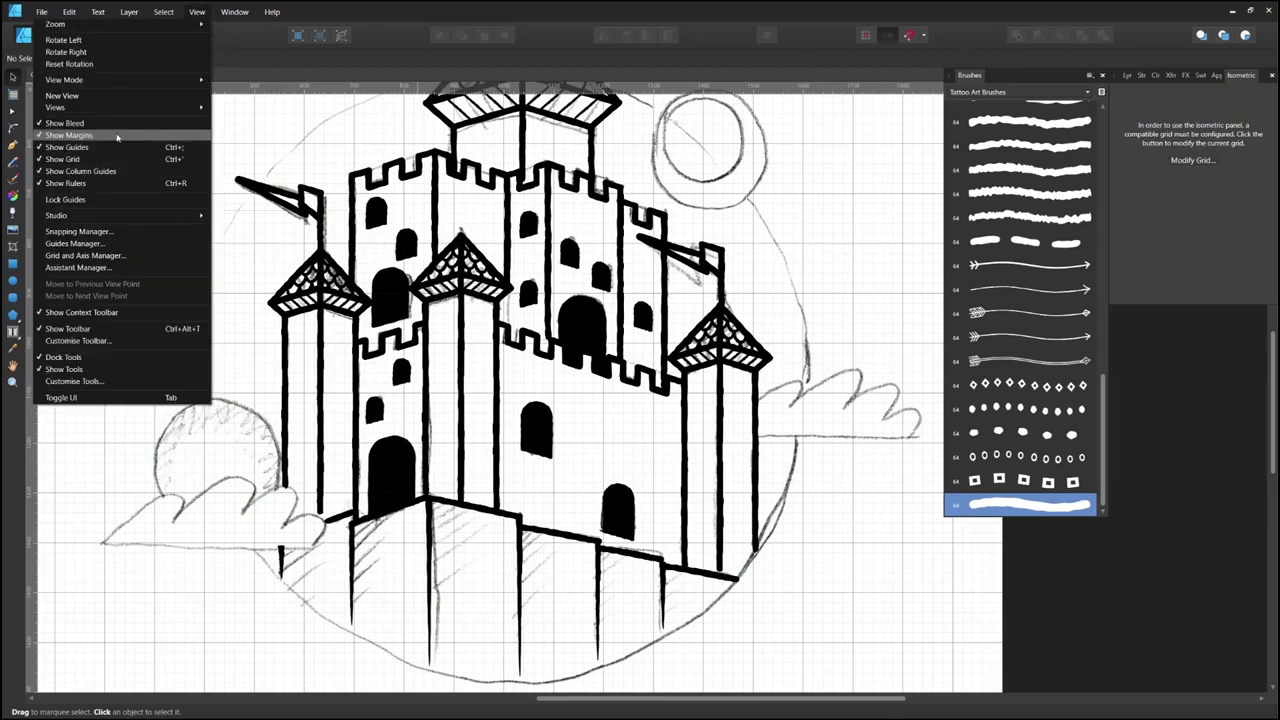
{"action": "left_click", "coordinate": [66, 160]}
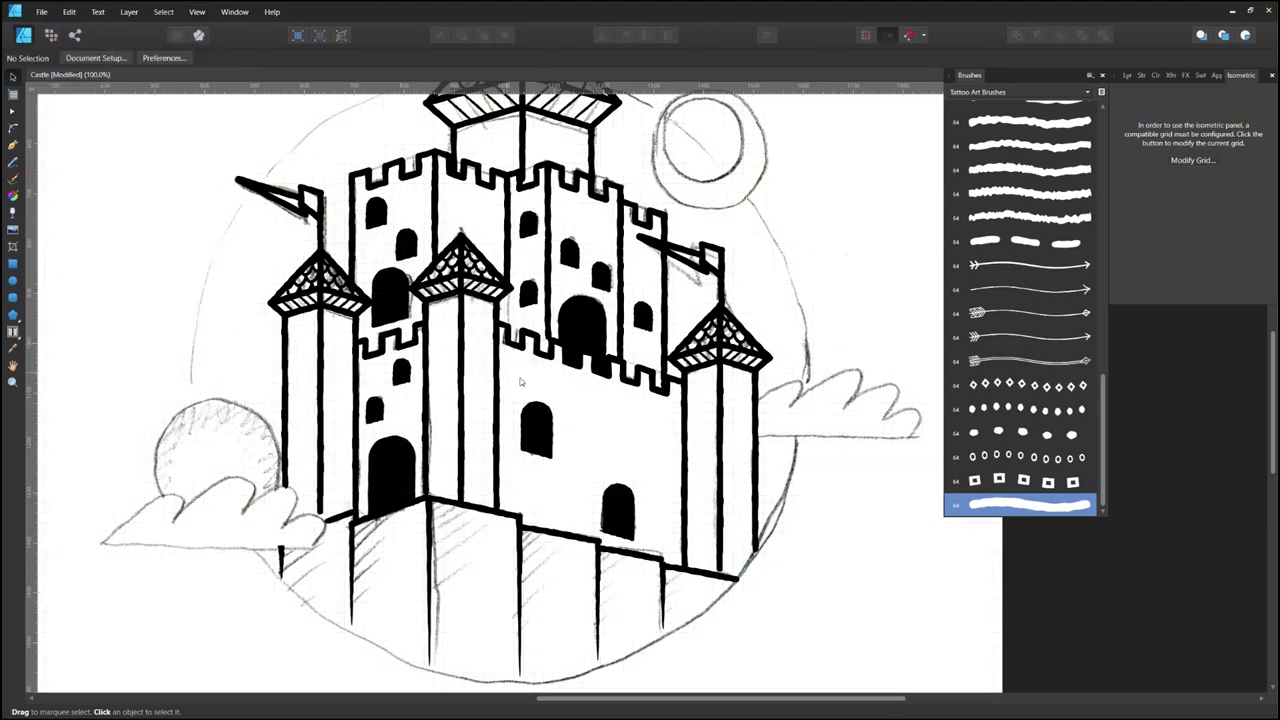
{"action": "left_click_drag", "start_coordinate": [538, 395], "coordinate": [582, 393]}
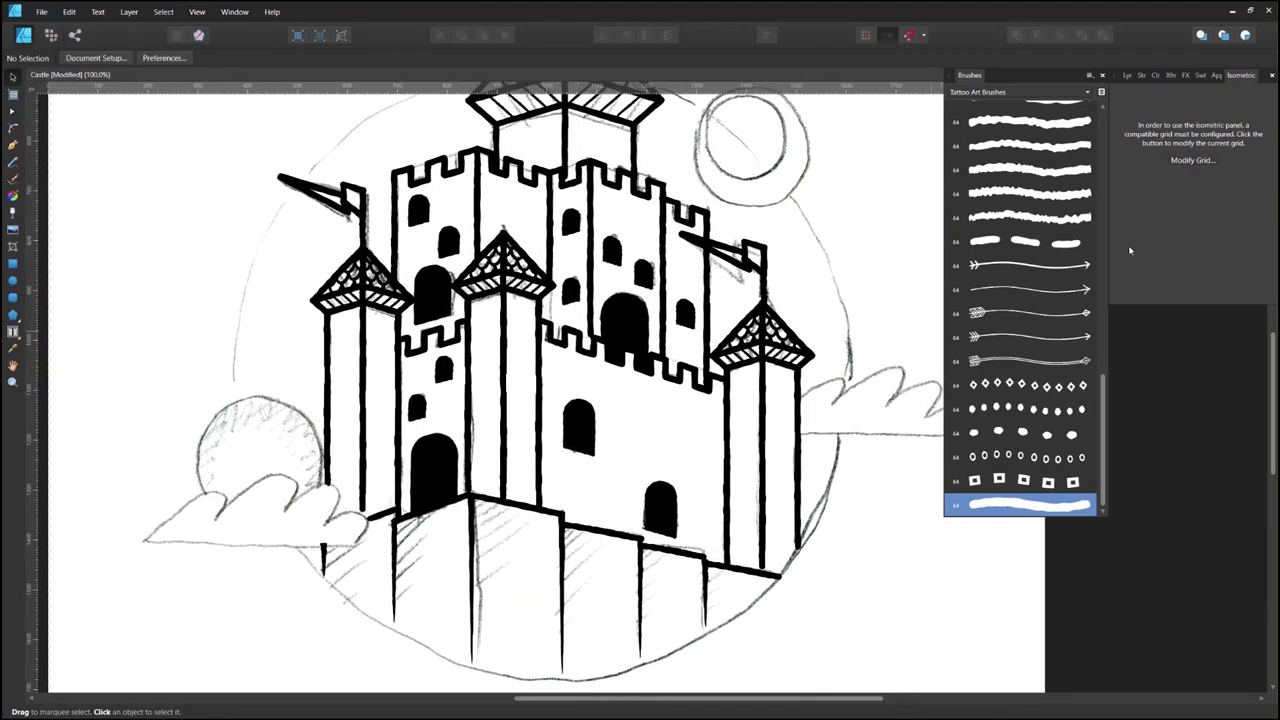
Step: Set up the Vector Brush with the last brush of the Tattoo Art Brushes and a stroke width of 3 pt
{"action": "left_click", "coordinate": [12, 180]}
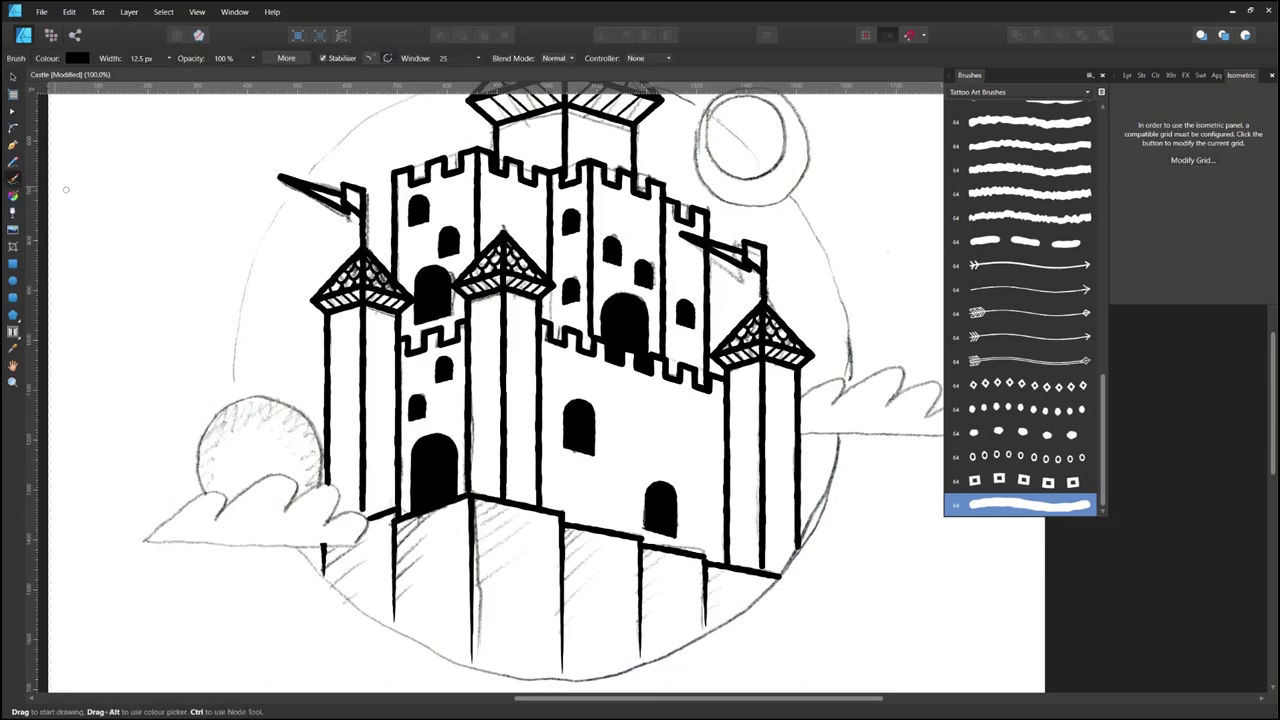
{"action": "left_click", "coordinate": [1058, 507]}
{"action": "left_click", "coordinate": [1146, 76]}
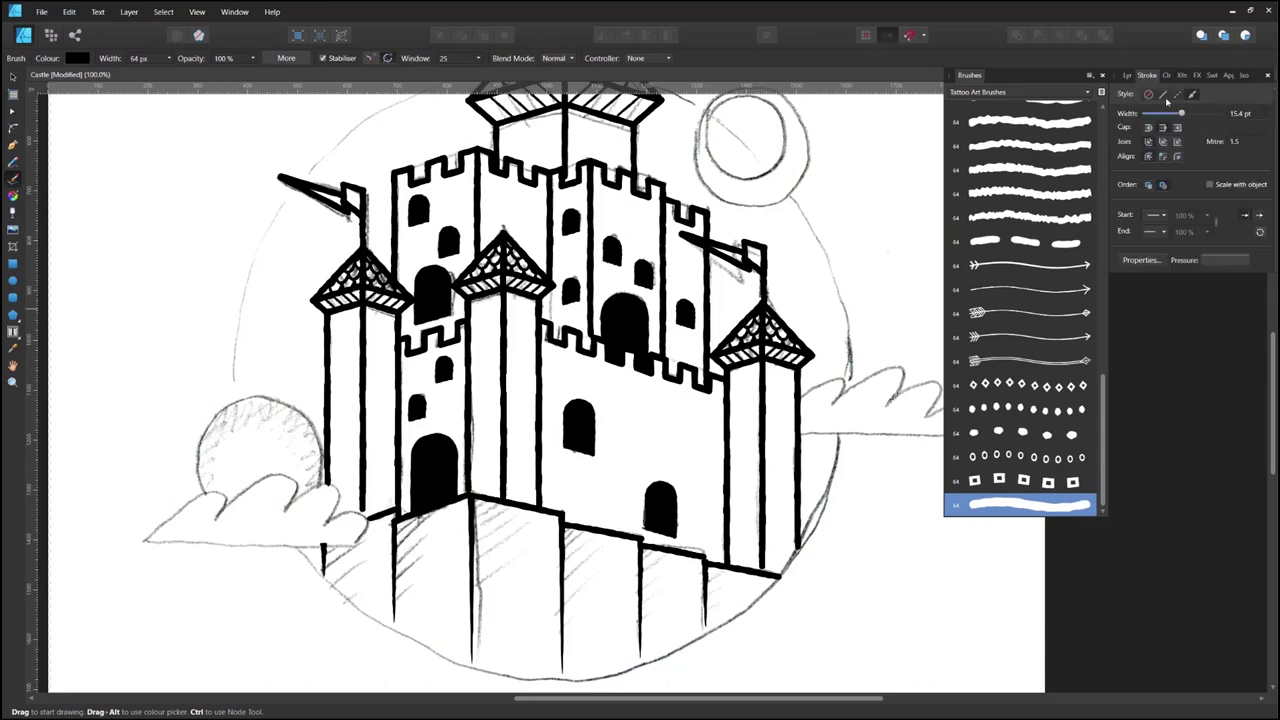
{"action": "left_click", "coordinate": [1243, 119]}
{"action": "double_click", "coordinate": [1243, 119]}
{"action": "type", "text": "5"}
{"action": "key", "text": "Return"}
Step: Add a new layer above Window Outlines and name it Clouds
{"action": "key", "text": "ctrl+plus"}
{"action": "left_click_drag", "start_coordinate": [538, 442], "coordinate": [876, 255]}
{"action": "left_click", "coordinate": [1127, 75]}
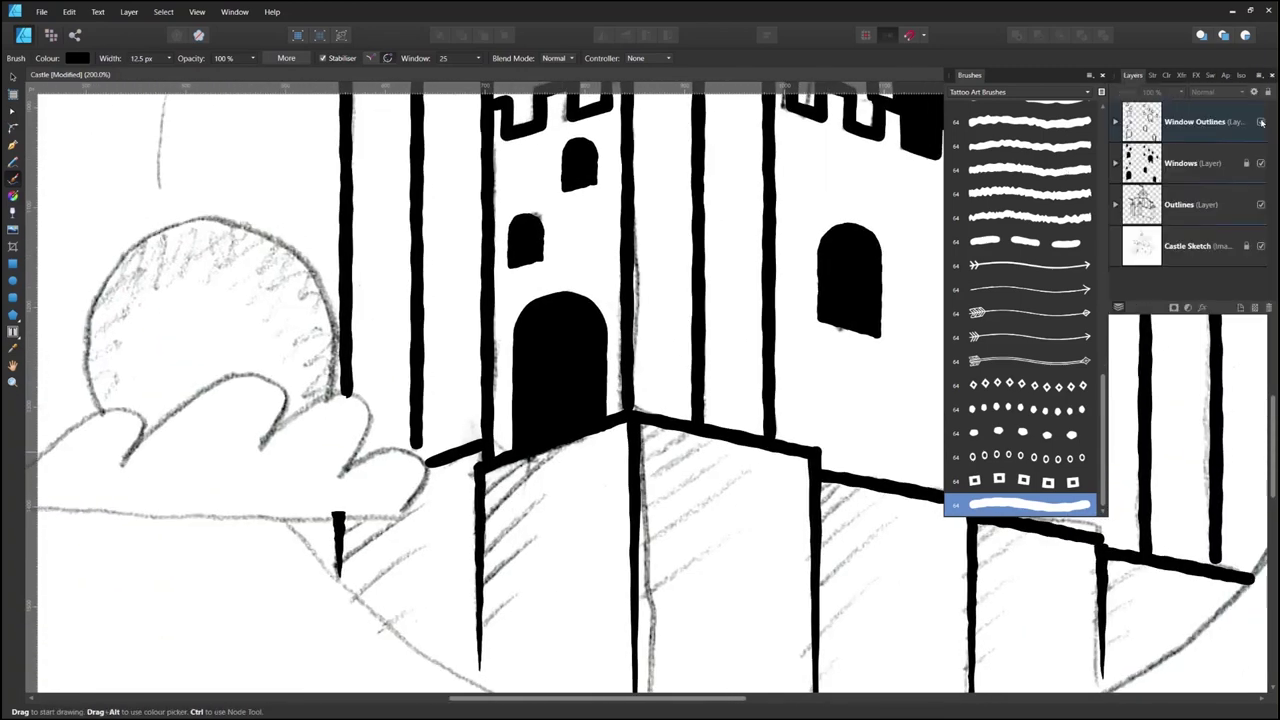
{"action": "left_click", "coordinate": [1241, 310]}
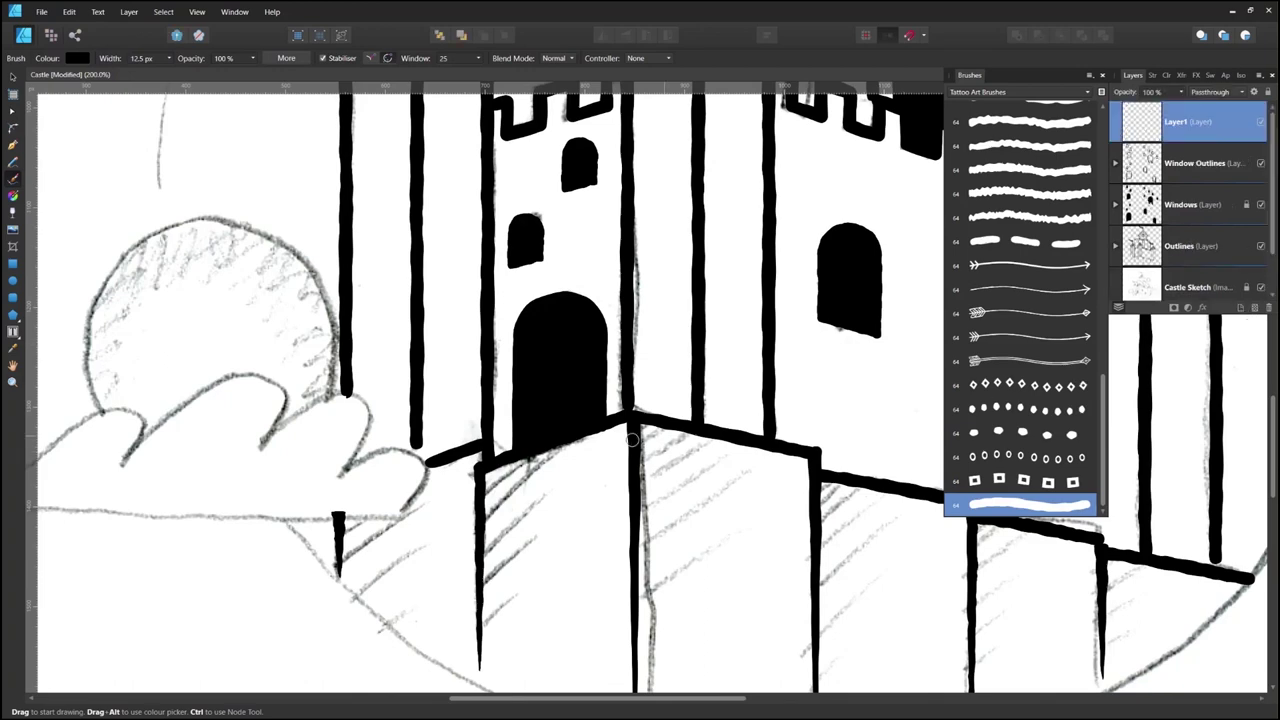
{"action": "left_click_drag", "start_coordinate": [322, 454], "coordinate": [424, 445]}
{"action": "double_click", "coordinate": [1178, 122]}
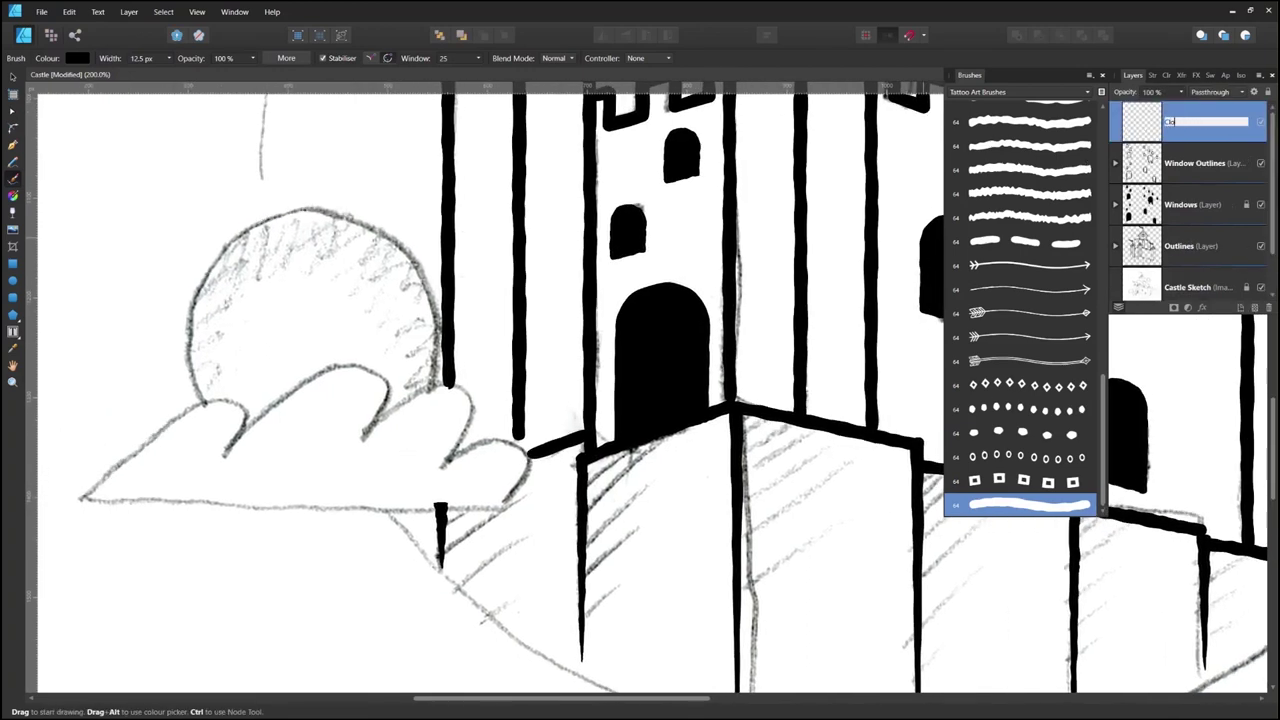
{"action": "key", "text": "Return"}
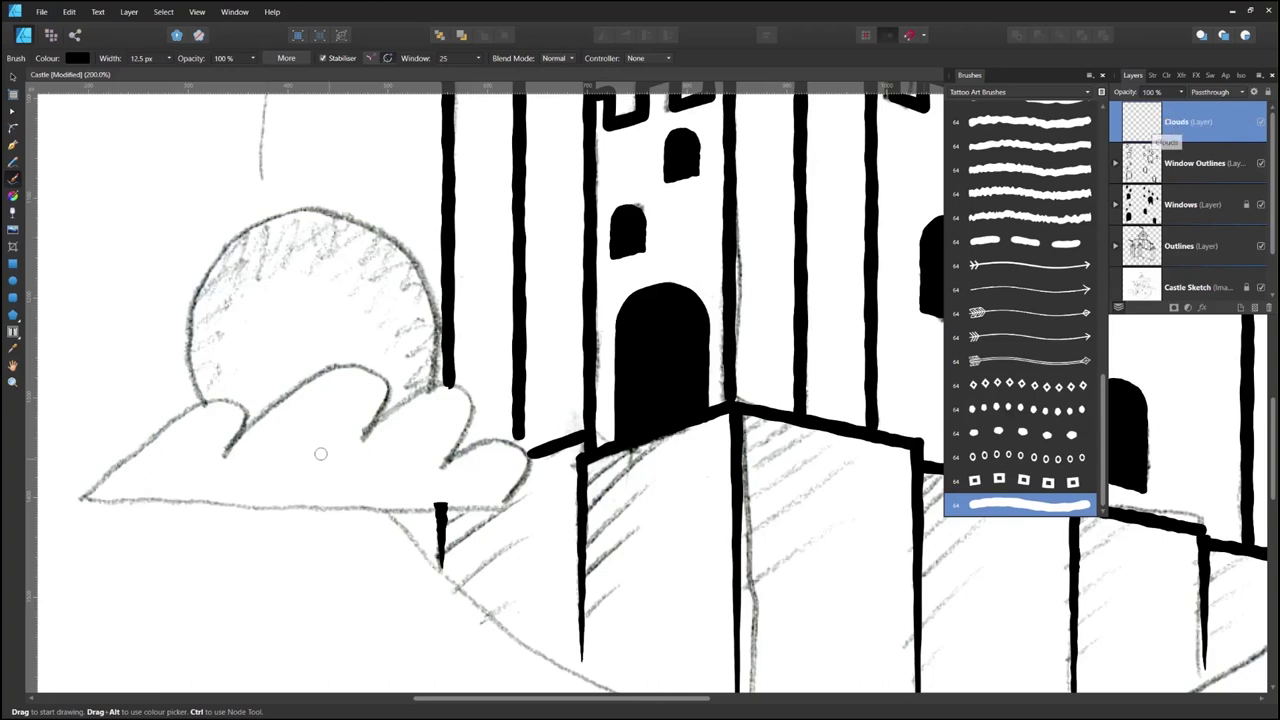
Step: Trace the puffy upper edges of the left and right sketched clouds with brush strokes, puff by puff
{"action": "mouse_move", "coordinate": [86, 493]}
{"action": "left_mouse_down"}
{"action": "mouse_move", "coordinate": [238, 400]}
{"action": "mouse_move", "coordinate": [250, 420]}
{"action": "mouse_move", "coordinate": [225, 456]}
{"action": "mouse_move", "coordinate": [296, 388]}
{"action": "mouse_move", "coordinate": [345, 365]}
{"action": "mouse_move", "coordinate": [370, 370]}
{"action": "mouse_move", "coordinate": [388, 398]}
{"action": "mouse_move", "coordinate": [360, 440]}
{"action": "mouse_move", "coordinate": [412, 401]}
{"action": "mouse_move", "coordinate": [464, 386]}
{"action": "mouse_move", "coordinate": [476, 412]}
{"action": "mouse_move", "coordinate": [440, 464]}
{"action": "mouse_move", "coordinate": [522, 447]}
{"action": "mouse_move", "coordinate": [522, 492]}
{"action": "mouse_move", "coordinate": [499, 504]}
{"action": "mouse_move", "coordinate": [505, 474]}
{"action": "left_mouse_up"}
{"action": "key", "text": "space"}
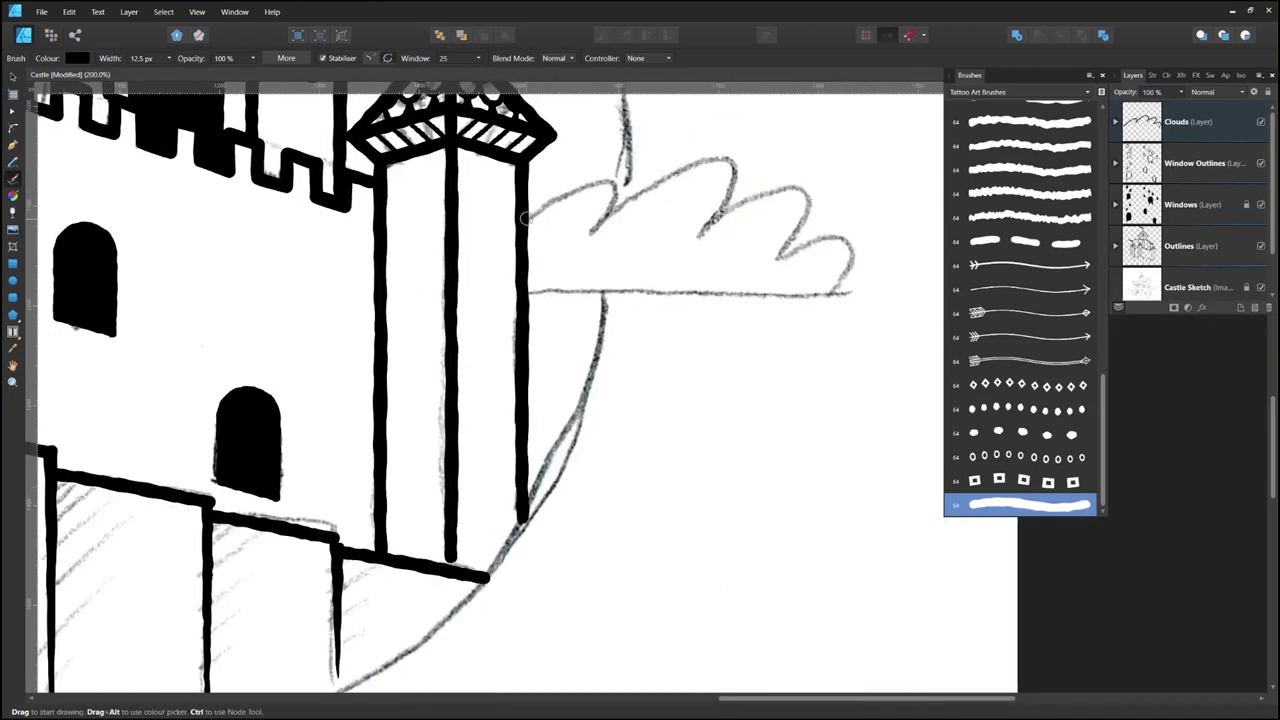
{"action": "mouse_move", "coordinate": [526, 214]}
{"action": "left_mouse_down"}
{"action": "mouse_move", "coordinate": [612, 180]}
{"action": "mouse_move", "coordinate": [612, 206]}
{"action": "mouse_move", "coordinate": [590, 230]}
{"action": "mouse_move", "coordinate": [715, 160]}
{"action": "mouse_move", "coordinate": [738, 178]}
{"action": "mouse_move", "coordinate": [702, 232]}
{"action": "mouse_move", "coordinate": [757, 193]}
{"action": "mouse_move", "coordinate": [795, 188]}
{"action": "mouse_move", "coordinate": [812, 215]}
{"action": "mouse_move", "coordinate": [805, 240]}
{"action": "mouse_move", "coordinate": [768, 254]}
{"action": "mouse_move", "coordinate": [830, 232]}
{"action": "mouse_move", "coordinate": [852, 245]}
{"action": "mouse_move", "coordinate": [840, 288]}
{"action": "left_mouse_up"}
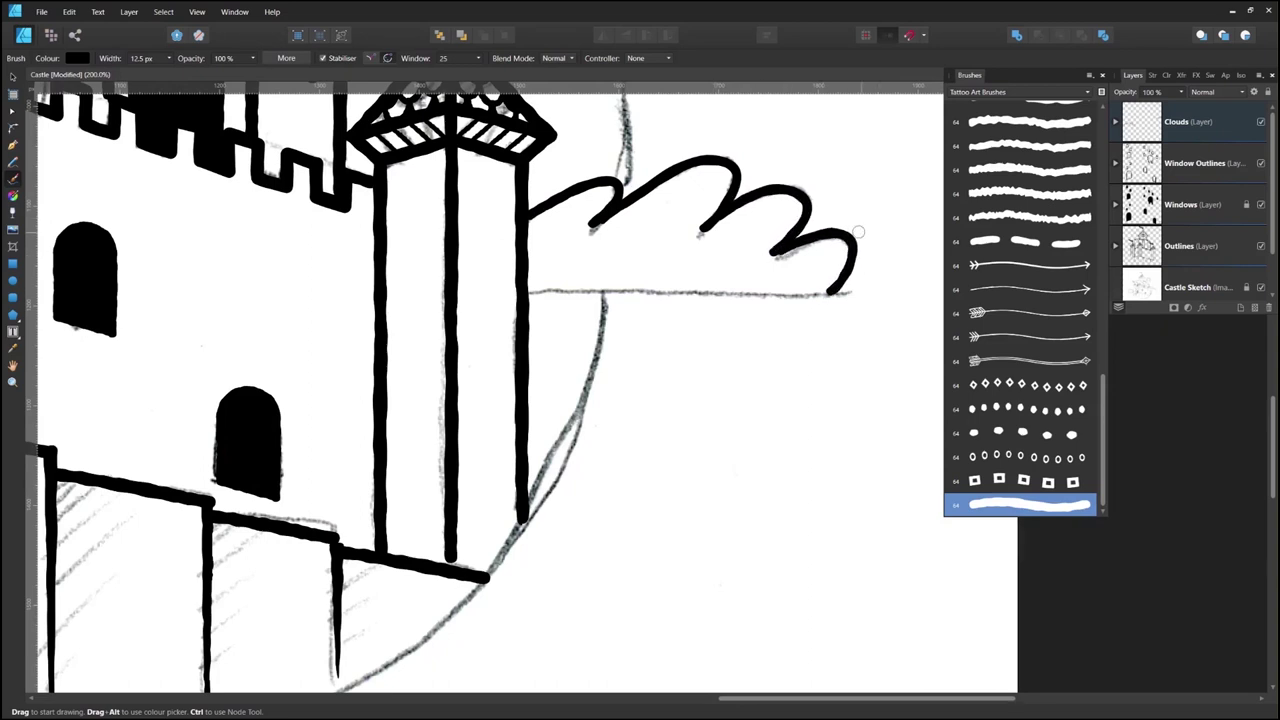
{"action": "key", "text": "space"}
{"action": "left_click_drag", "start_coordinate": [743, 261], "coordinate": [748, 294]}
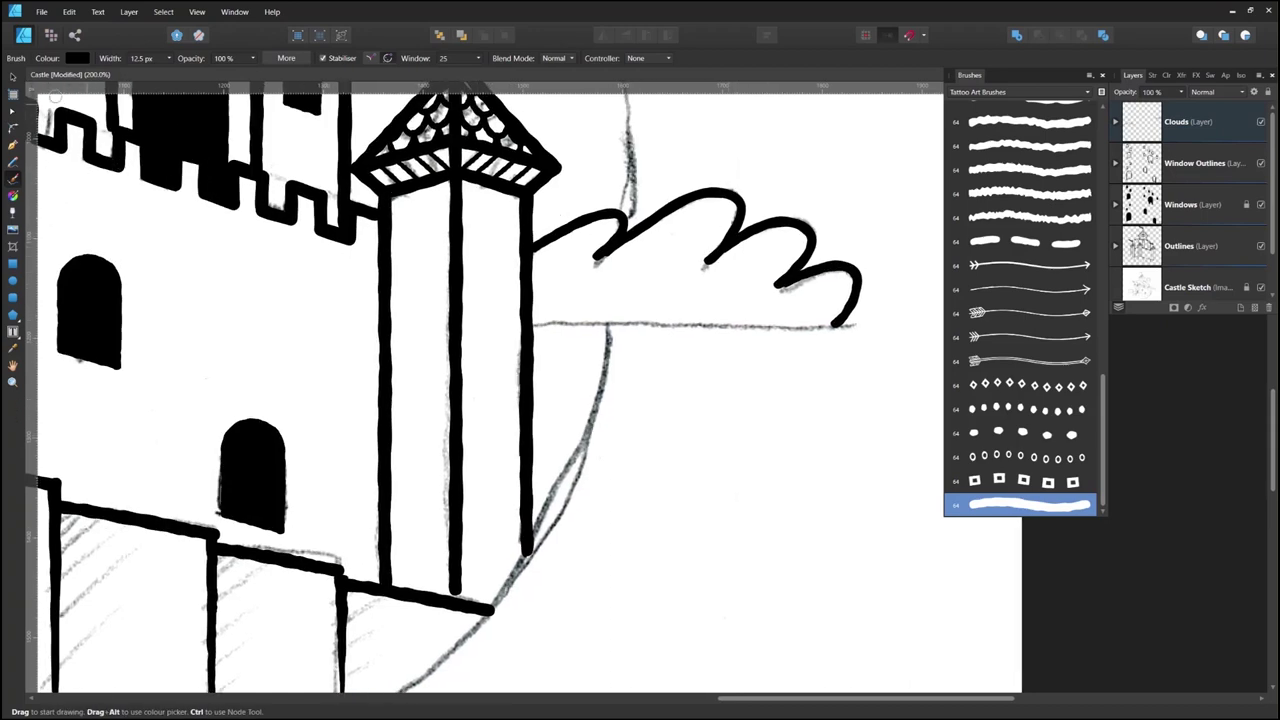
Step: Add a node to the tallest puff of the right cloud and reshape its curve to follow the sketch
{"action": "key", "text": "a"}
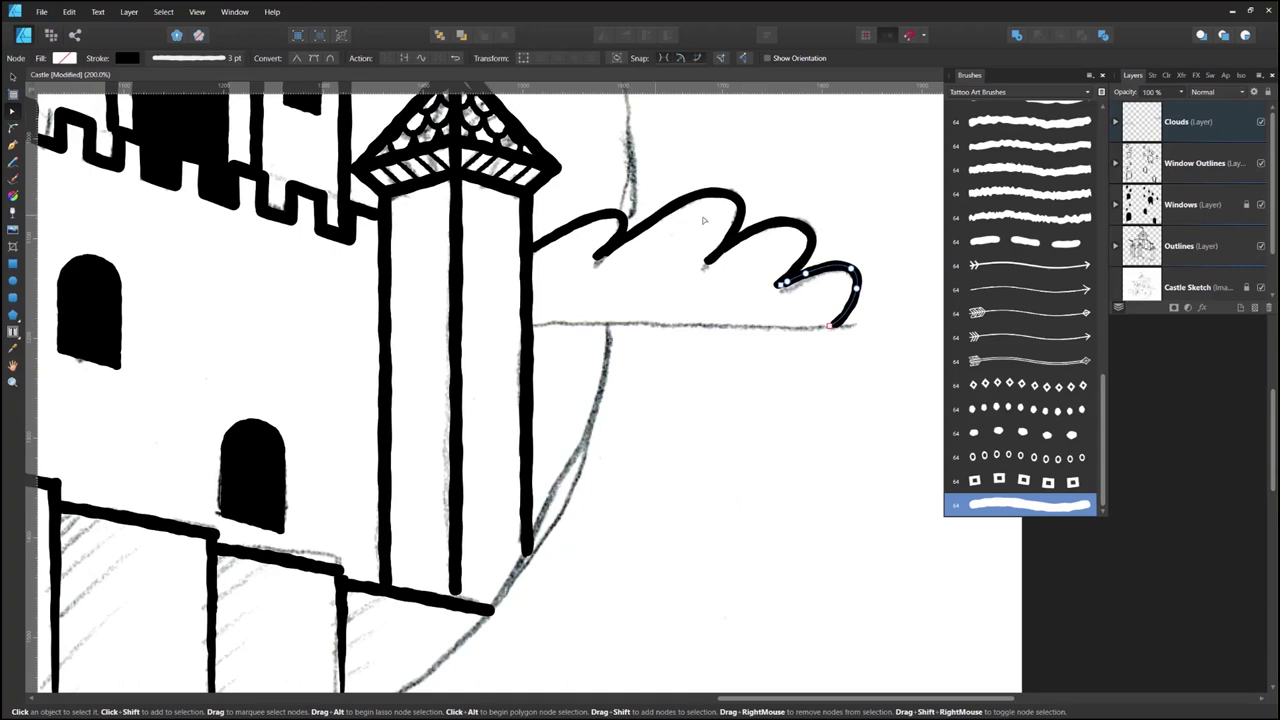
{"action": "left_click", "coordinate": [726, 202]}
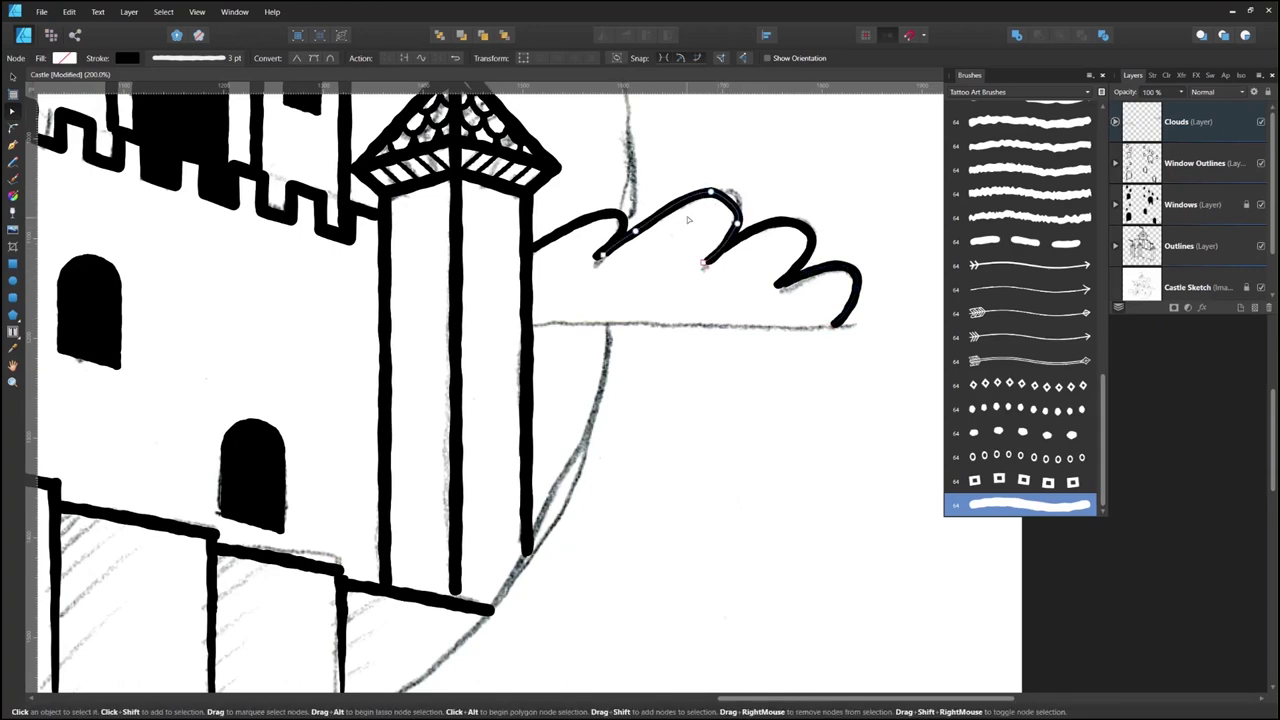
{"action": "left_click", "coordinate": [722, 193]}
{"action": "mouse_move", "coordinate": [736, 198]}
{"action": "left_mouse_down"}
{"action": "mouse_move", "coordinate": [790, 180]}
{"action": "mouse_move", "coordinate": [744, 198]}
{"action": "left_mouse_up"}
{"action": "left_click", "coordinate": [781, 285]}
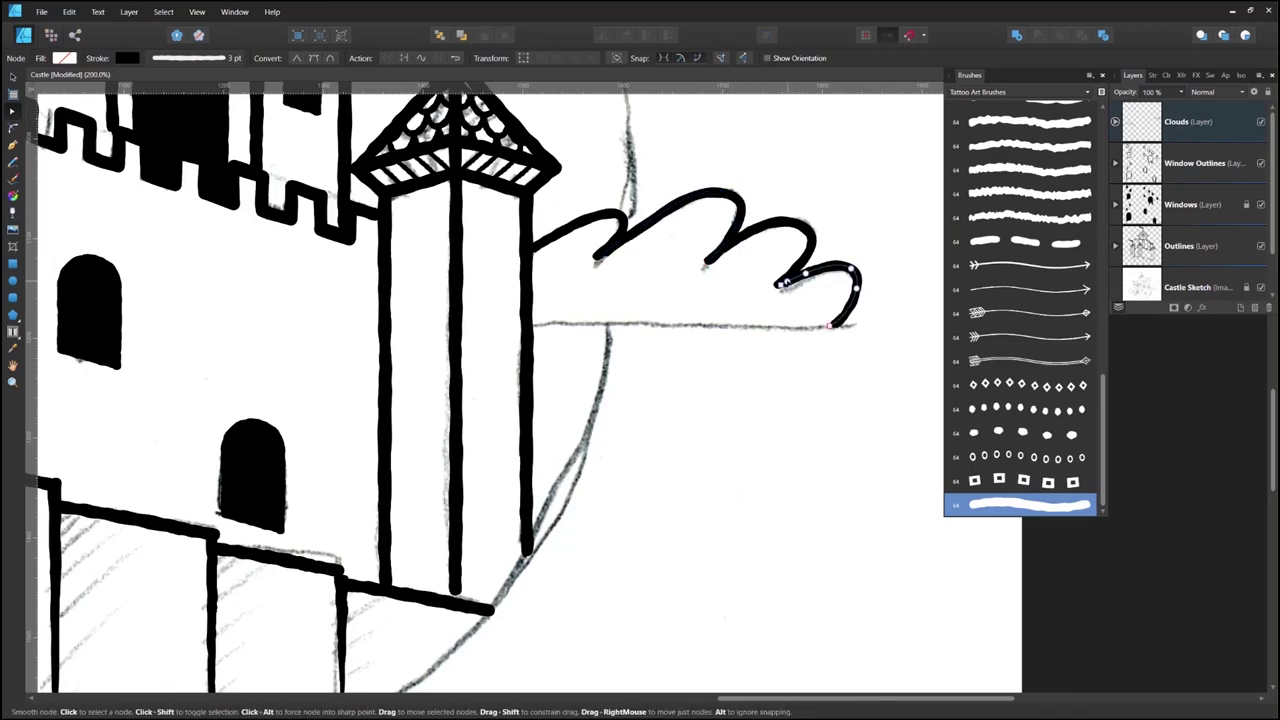
{"action": "left_click", "coordinate": [630, 233]}
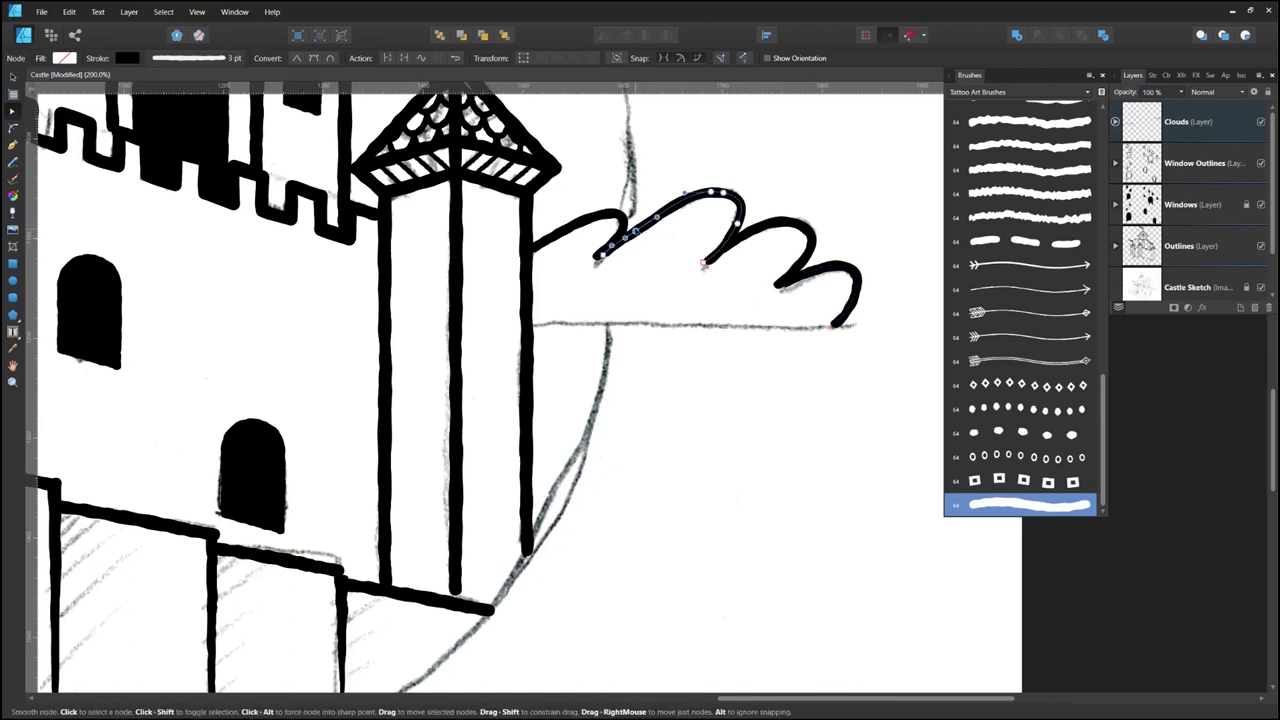
{"action": "left_click", "coordinate": [789, 201]}
Step: Apply a smoother tattoo brush to the right cloud's third puff from the tower and set its stroke width to 3 pt
{"action": "key", "text": "v"}
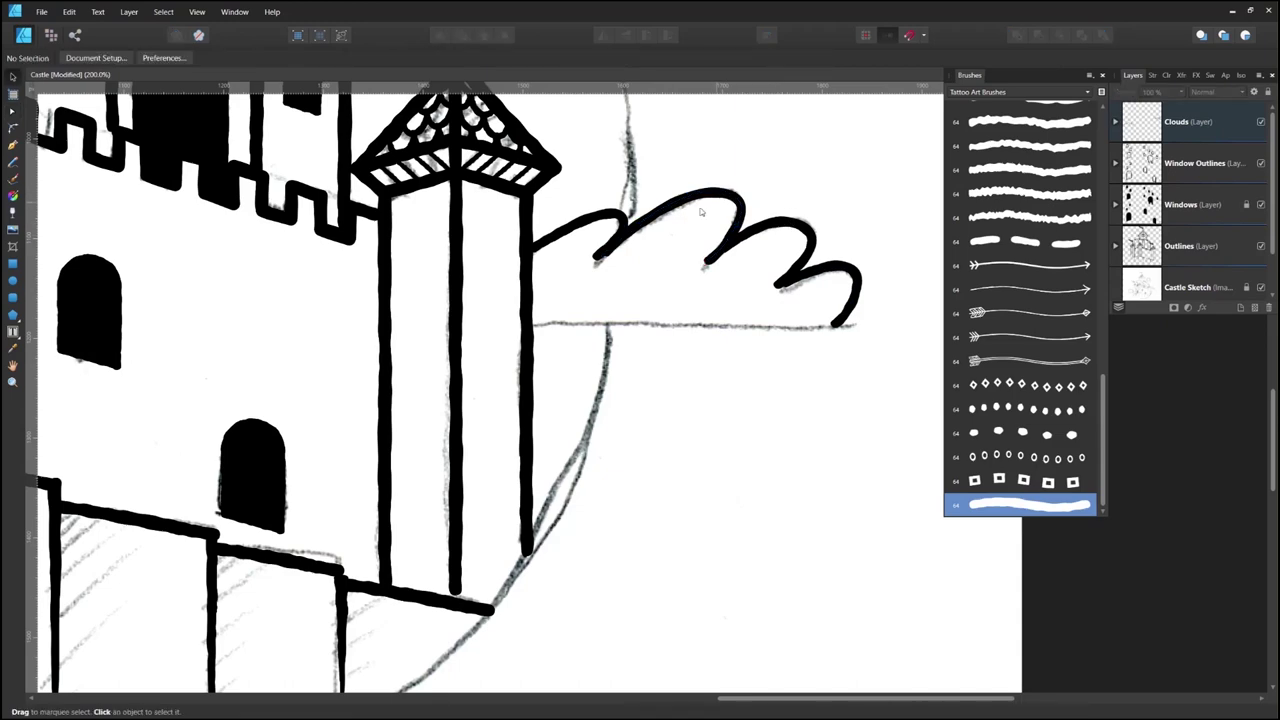
{"action": "left_click", "coordinate": [810, 252]}
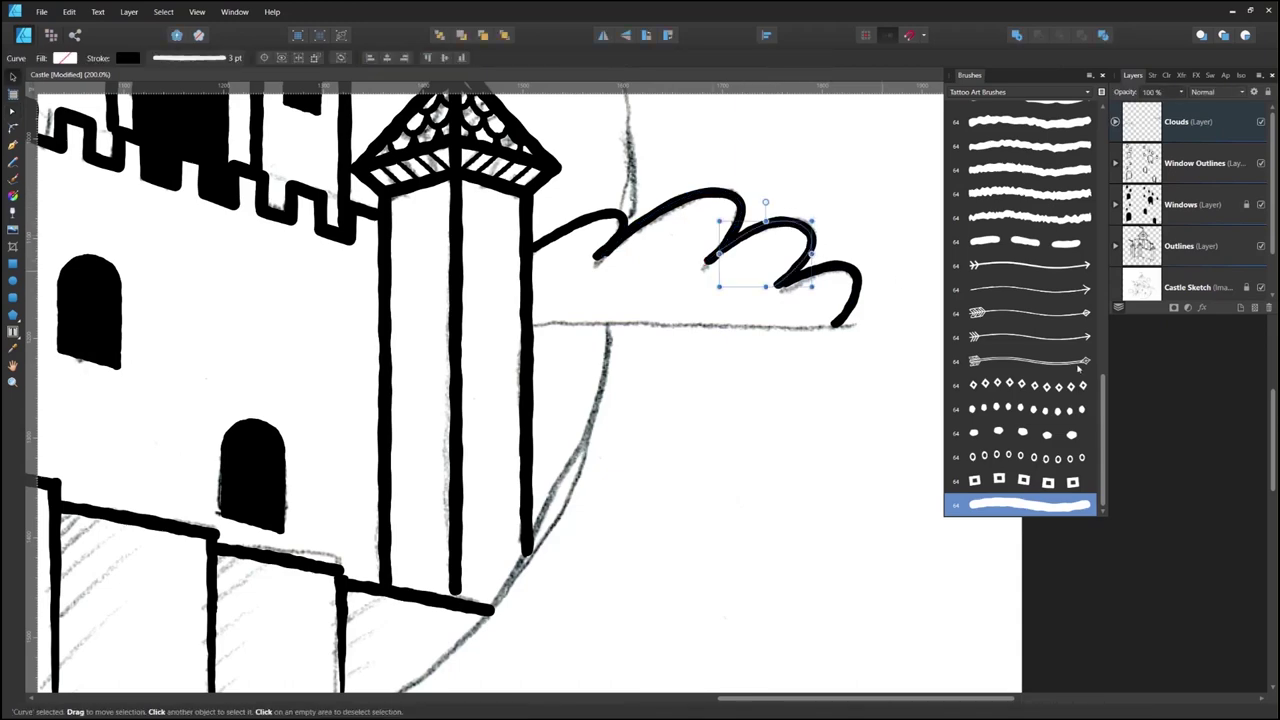
{"action": "scroll", "coordinate": [1111, 357], "scroll_direction": "up", "scroll_amount": 2}
{"action": "scroll", "coordinate": [1063, 288], "scroll_direction": "up", "scroll_amount": 3}
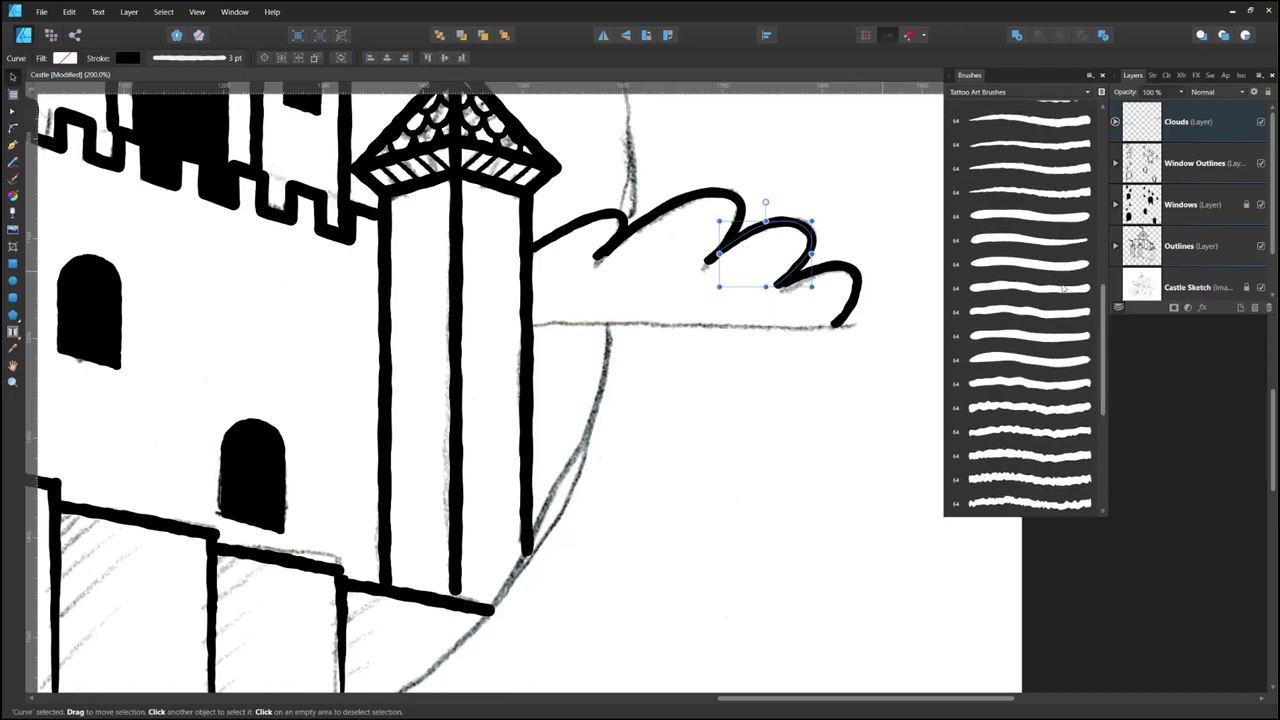
{"action": "left_click", "coordinate": [1016, 217]}
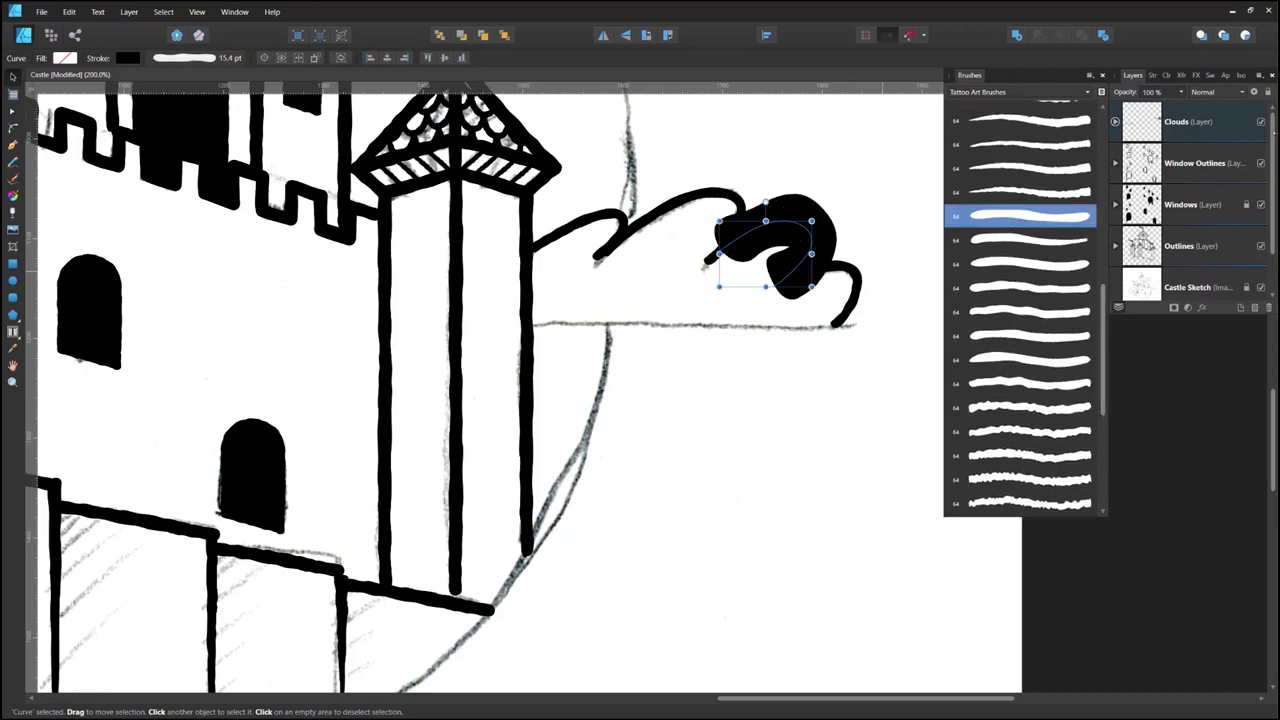
{"action": "left_click", "coordinate": [1152, 76]}
{"action": "left_click", "coordinate": [1257, 115]}
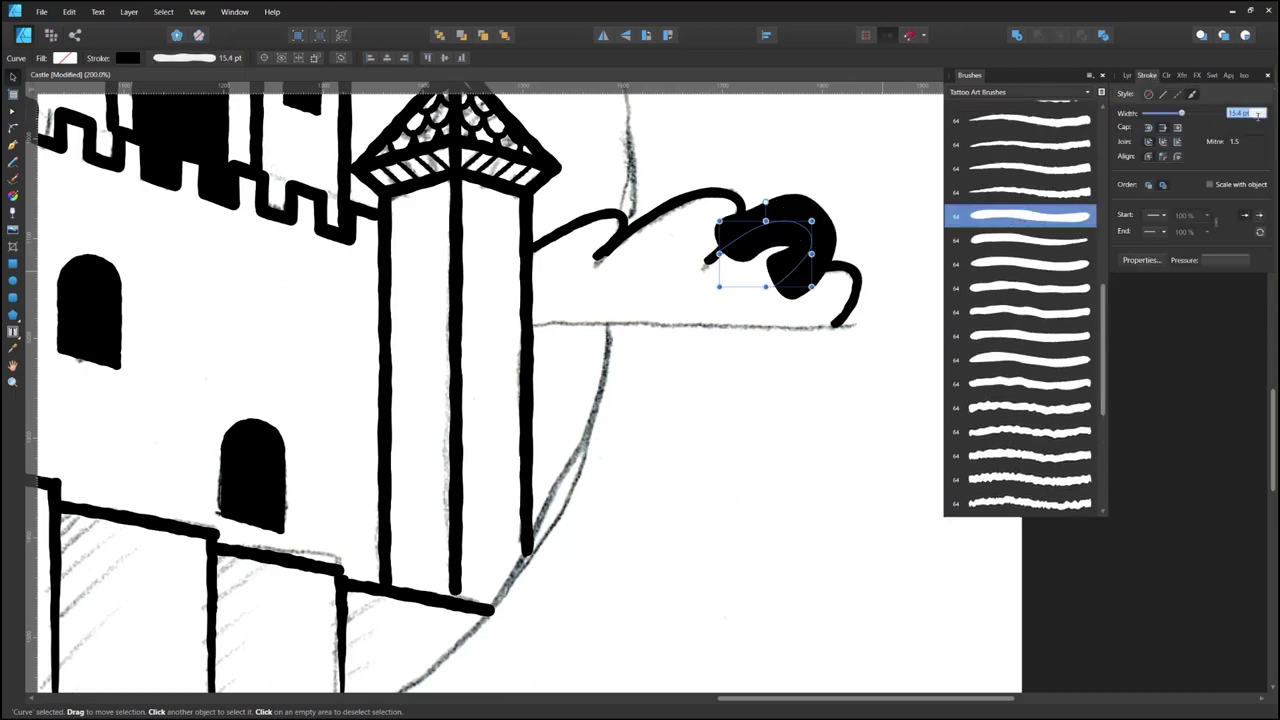
{"action": "type", "text": "3"}
{"action": "key", "text": "Return"}
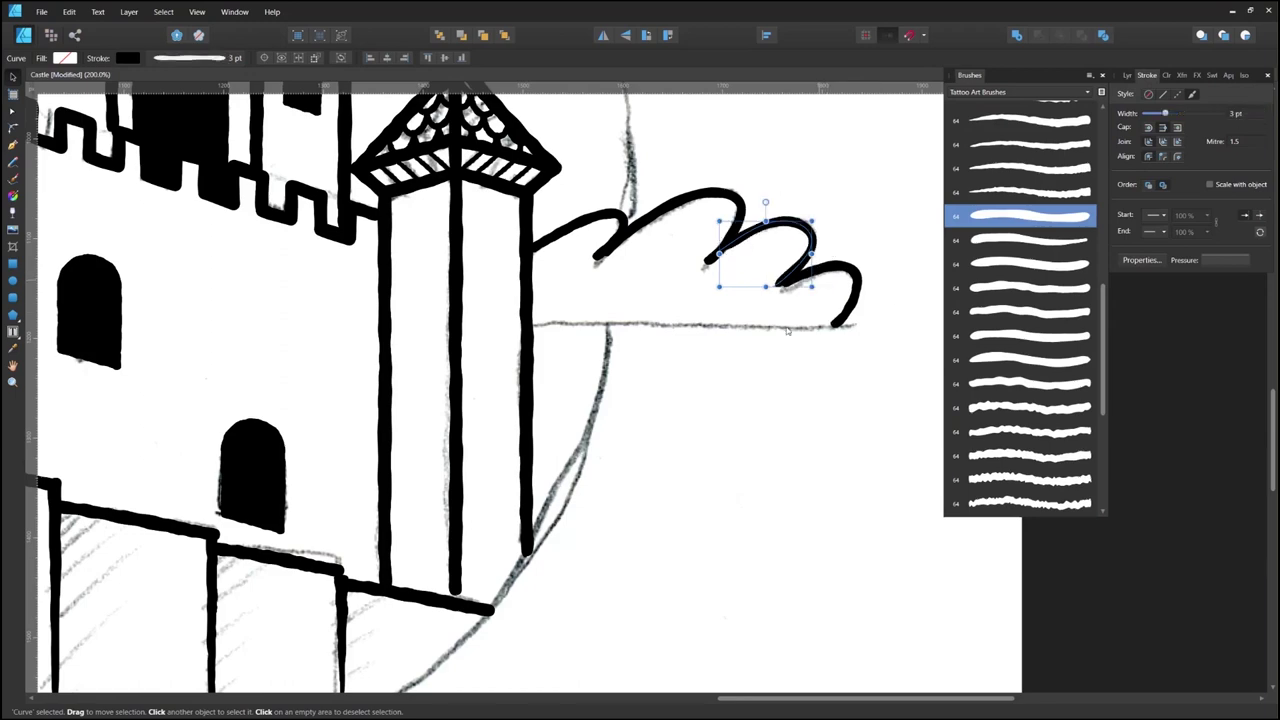
{"action": "left_click", "coordinate": [786, 426]}
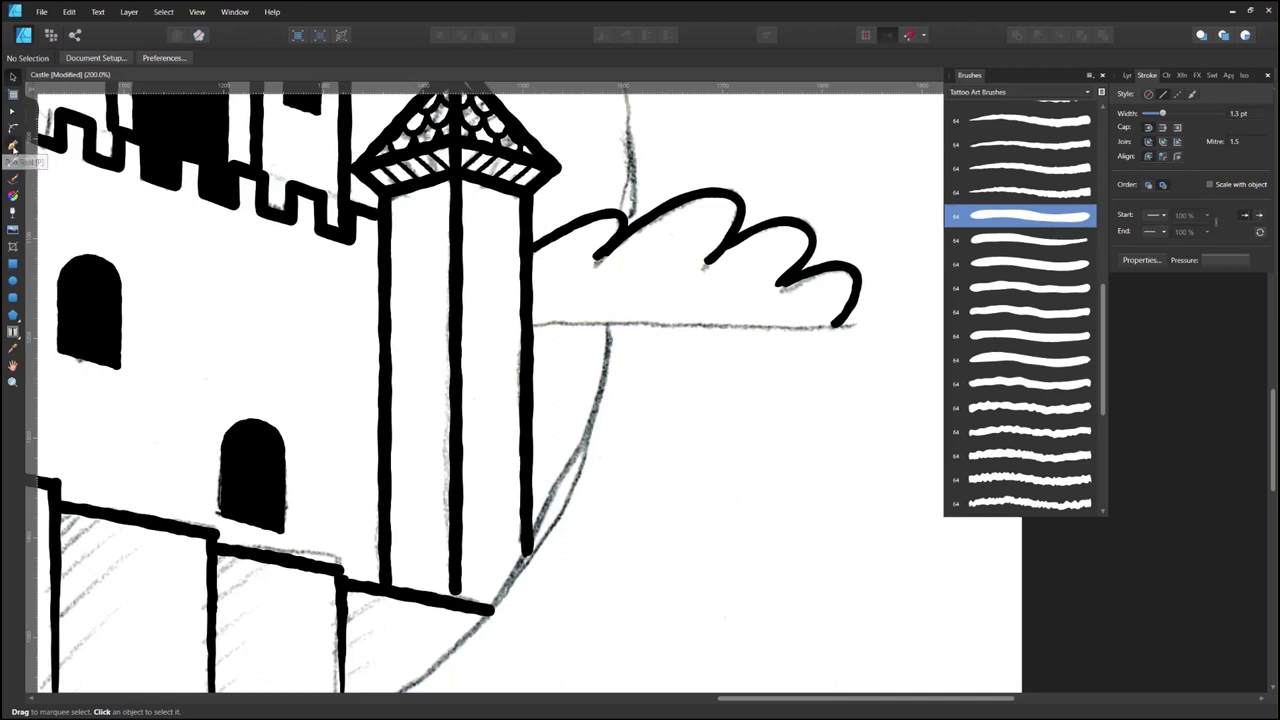
Step: Draw the right cloud's flat base with the Pen tool as a straight line from the tower edge to the last puff's end
{"action": "left_click", "coordinate": [13, 147]}
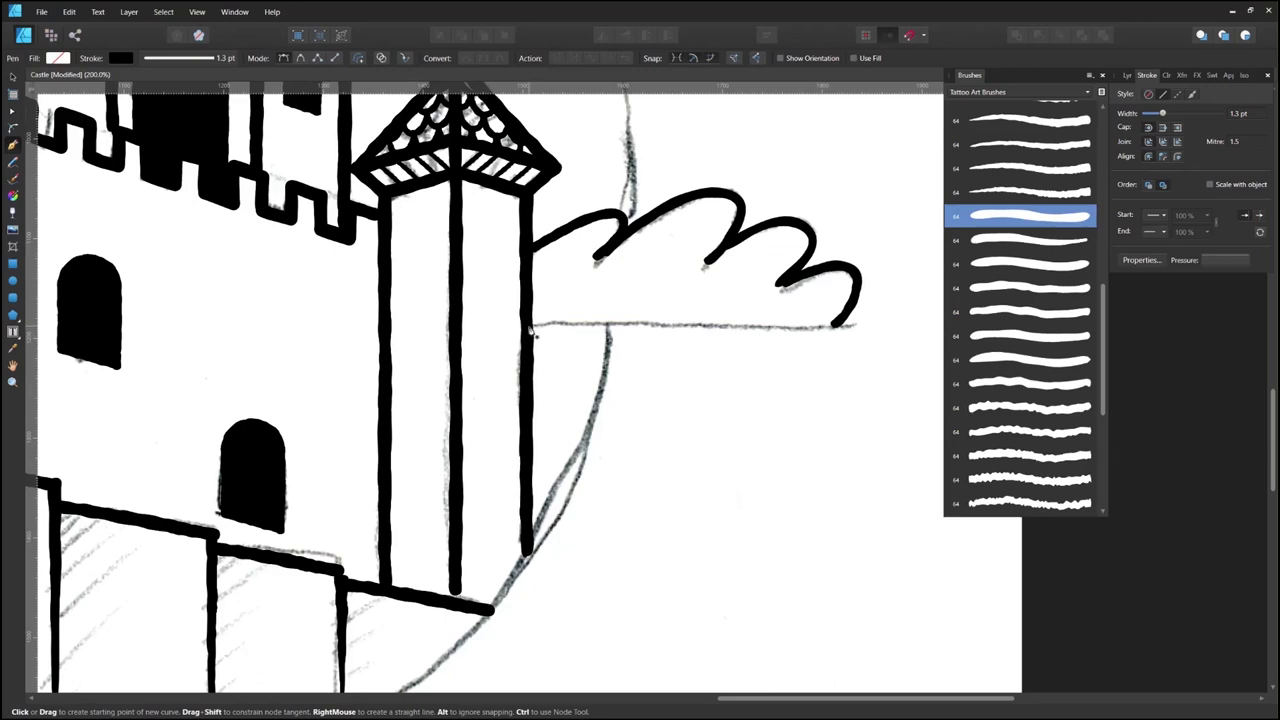
{"action": "left_click", "coordinate": [526, 325]}
{"action": "left_click", "coordinate": [836, 325]}
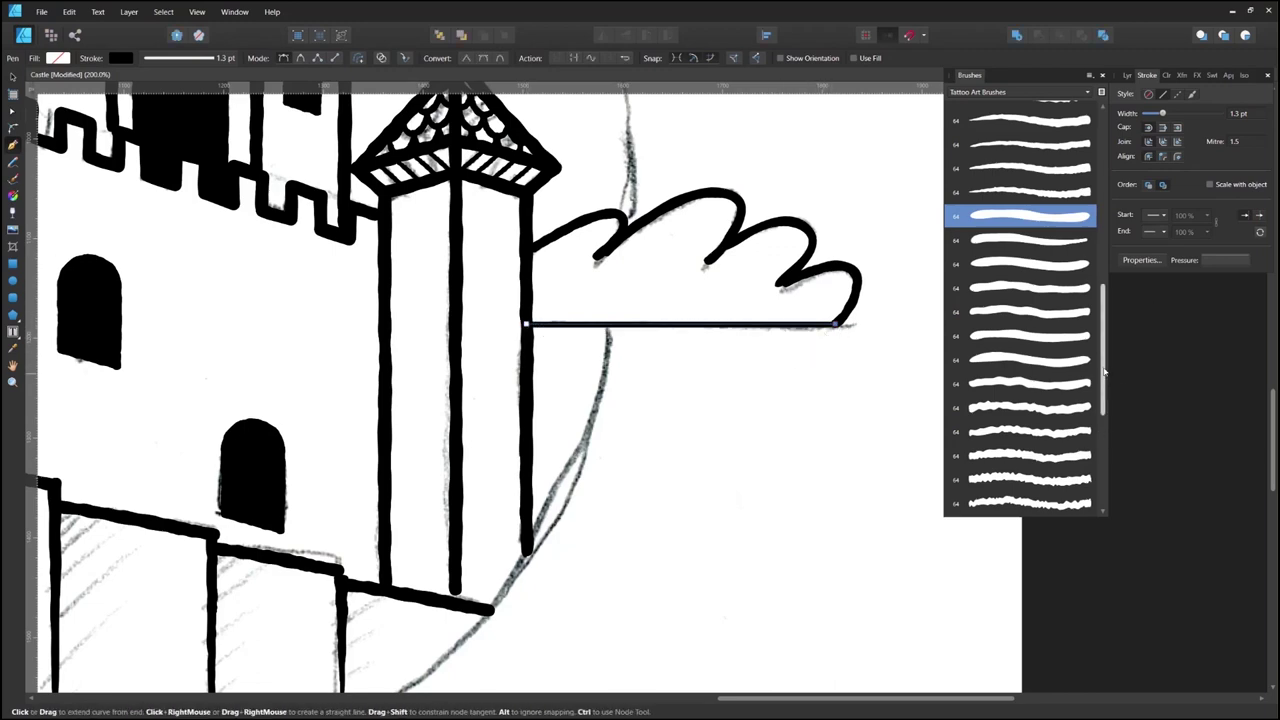
Step: Apply the Tattoo-long-closed-strokes brush to the right cloud's base line and set its stroke width to 3 pt
{"action": "scroll", "coordinate": [1100, 436], "scroll_direction": "down", "scroll_amount": 5}
{"action": "left_click", "coordinate": [1030, 505]}
{"action": "left_click", "coordinate": [1250, 115]}
{"action": "type", "text": "3"}
{"action": "key", "text": "Return"}
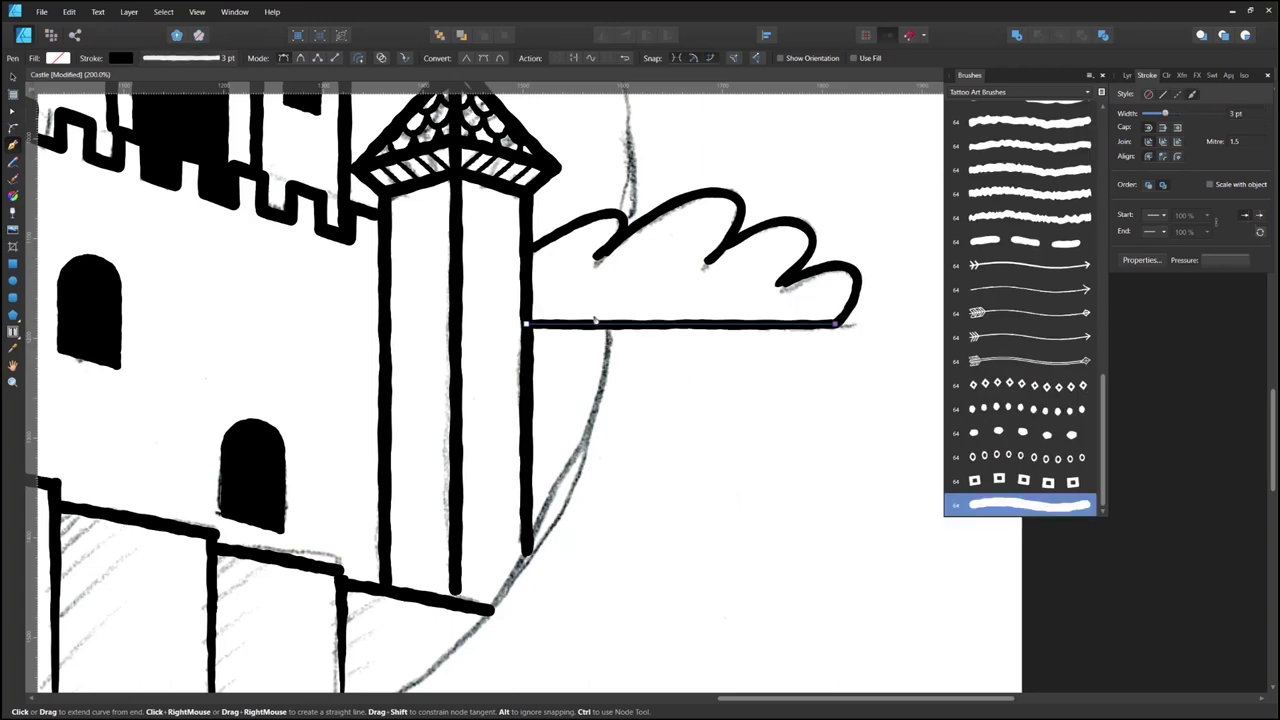
Step: Copy the right cloud's base line onto the left cloud and stretch it to span the cloud from end to end
{"action": "left_click", "coordinate": [13, 77]}
{"action": "left_click_drag", "start_coordinate": [711, 326], "coordinate": [220, 596]}
{"action": "key", "text": "space"}
{"action": "left_click_drag", "start_coordinate": [266, 524], "coordinate": [199, 365]}
{"action": "key", "text": "space"}
{"action": "left_click_drag", "start_coordinate": [316, 340], "coordinate": [407, 318]}
{"action": "left_click_drag", "start_coordinate": [540, 315], "coordinate": [647, 316]}
{"action": "left_click_drag", "start_coordinate": [506, 322], "coordinate": [503, 328]}
Step: Adjust the end nodes and curves of the left cloud's puffs so they join each other and the base line
{"action": "left_click", "coordinate": [535, 238]}
{"action": "key", "text": "a"}
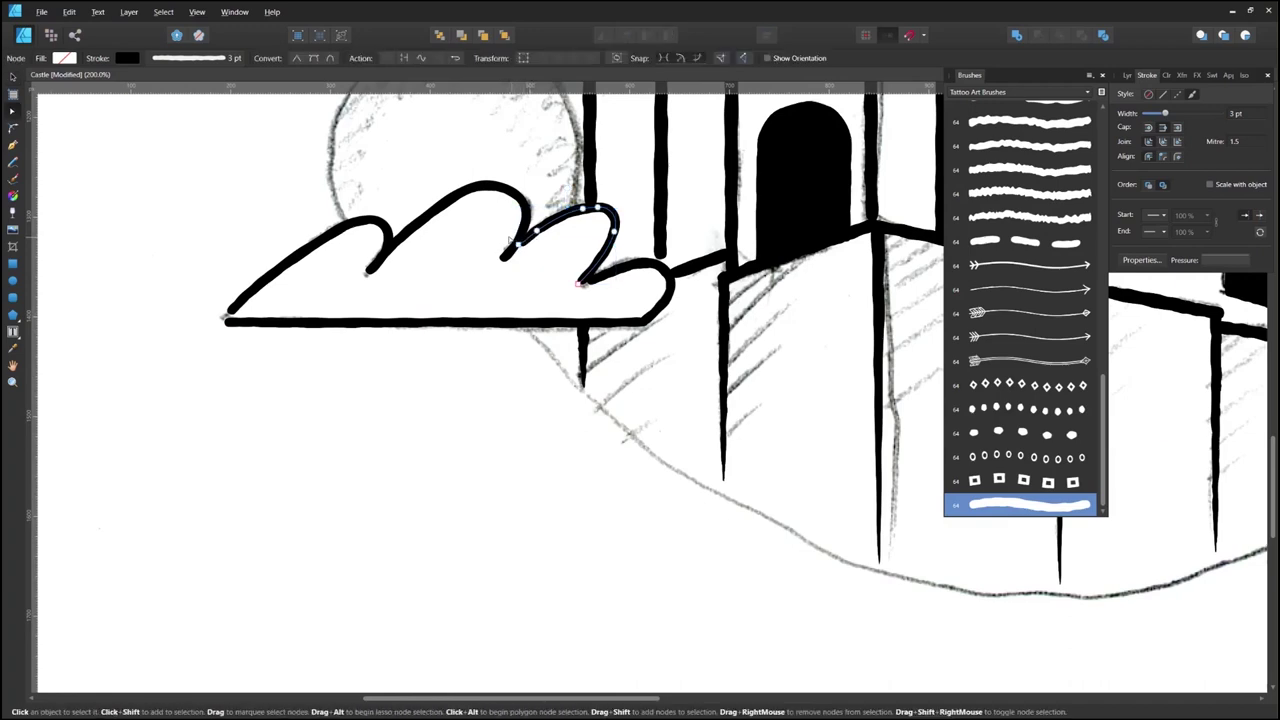
{"action": "left_click", "coordinate": [505, 256]}
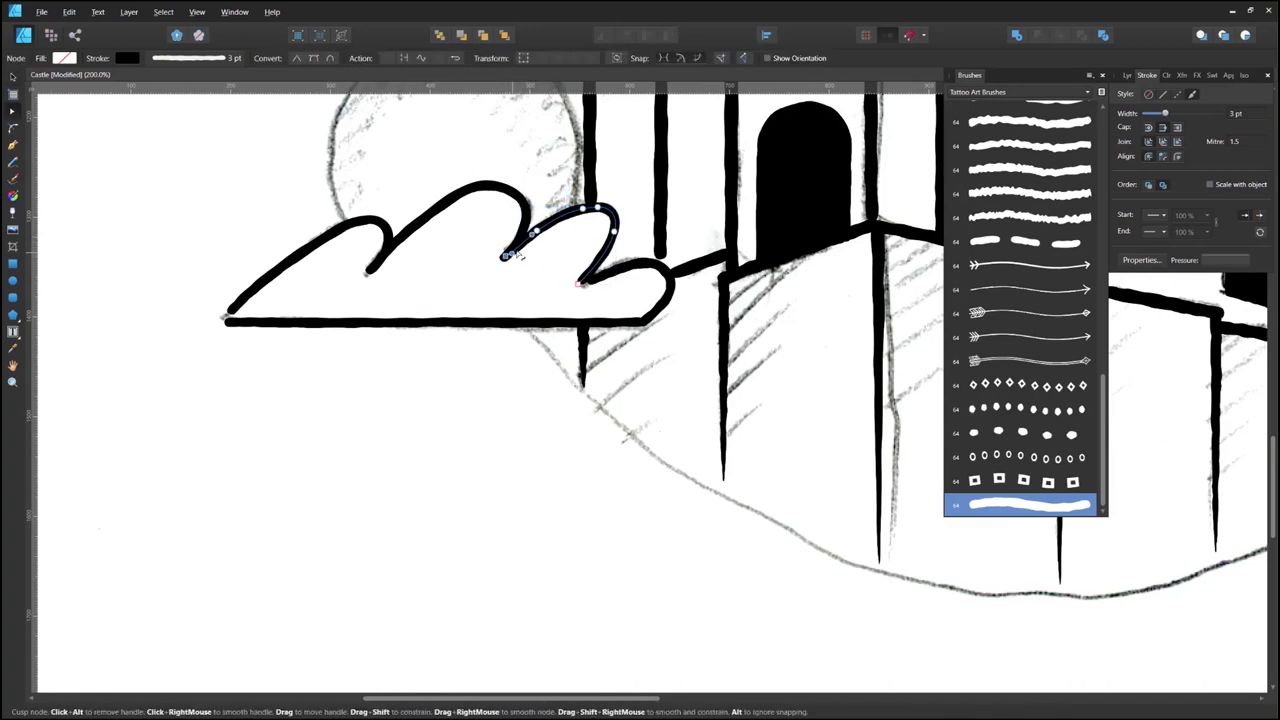
{"action": "left_click", "coordinate": [495, 187]}
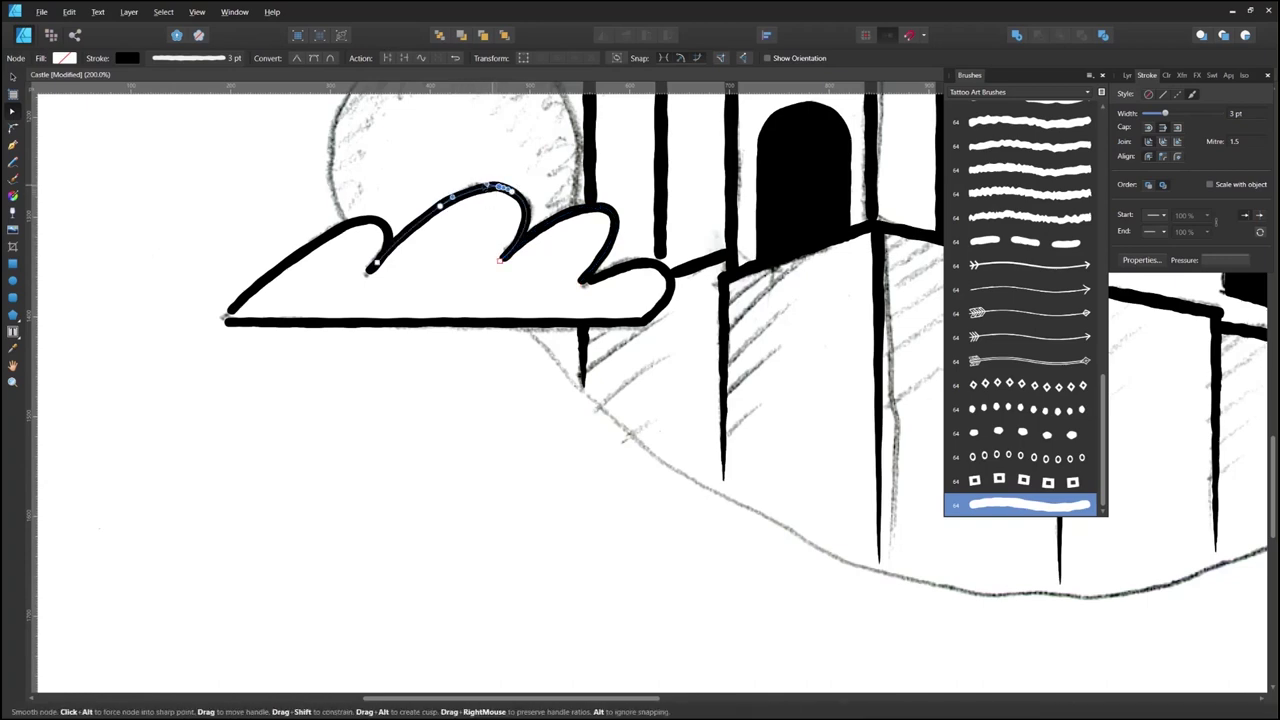
{"action": "left_click", "coordinate": [229, 310]}
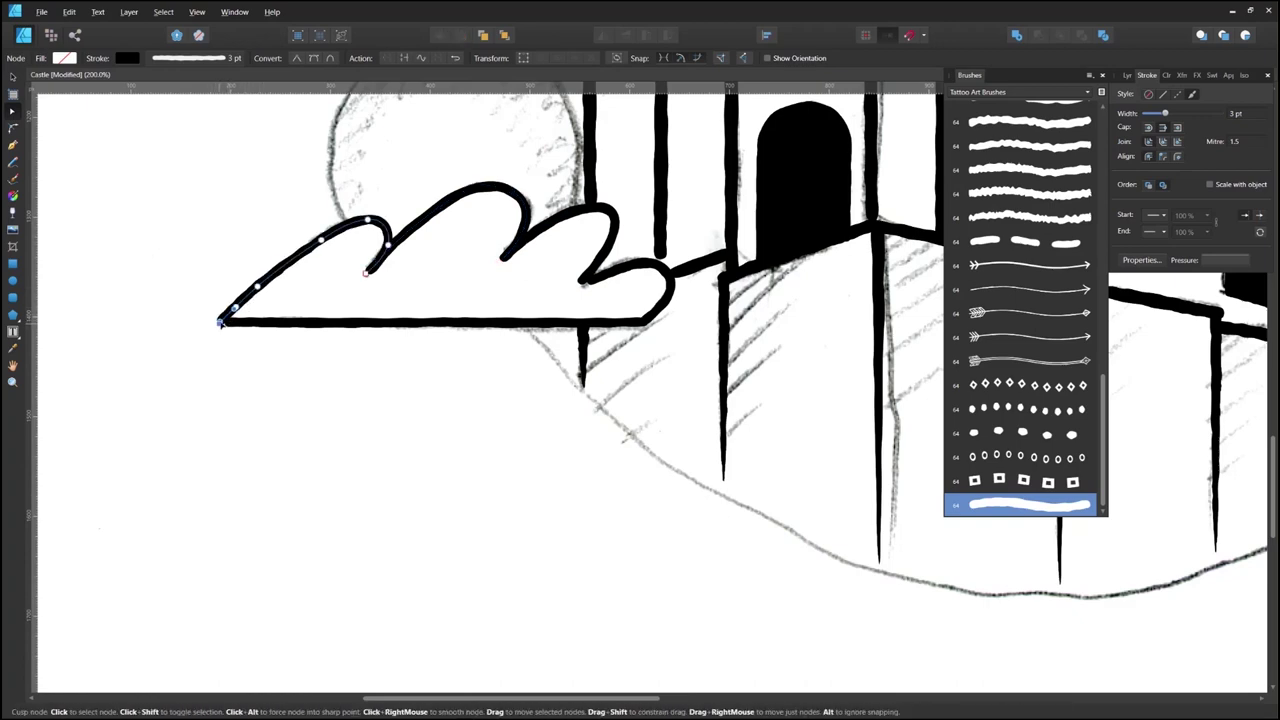
{"action": "left_click", "coordinate": [636, 266]}
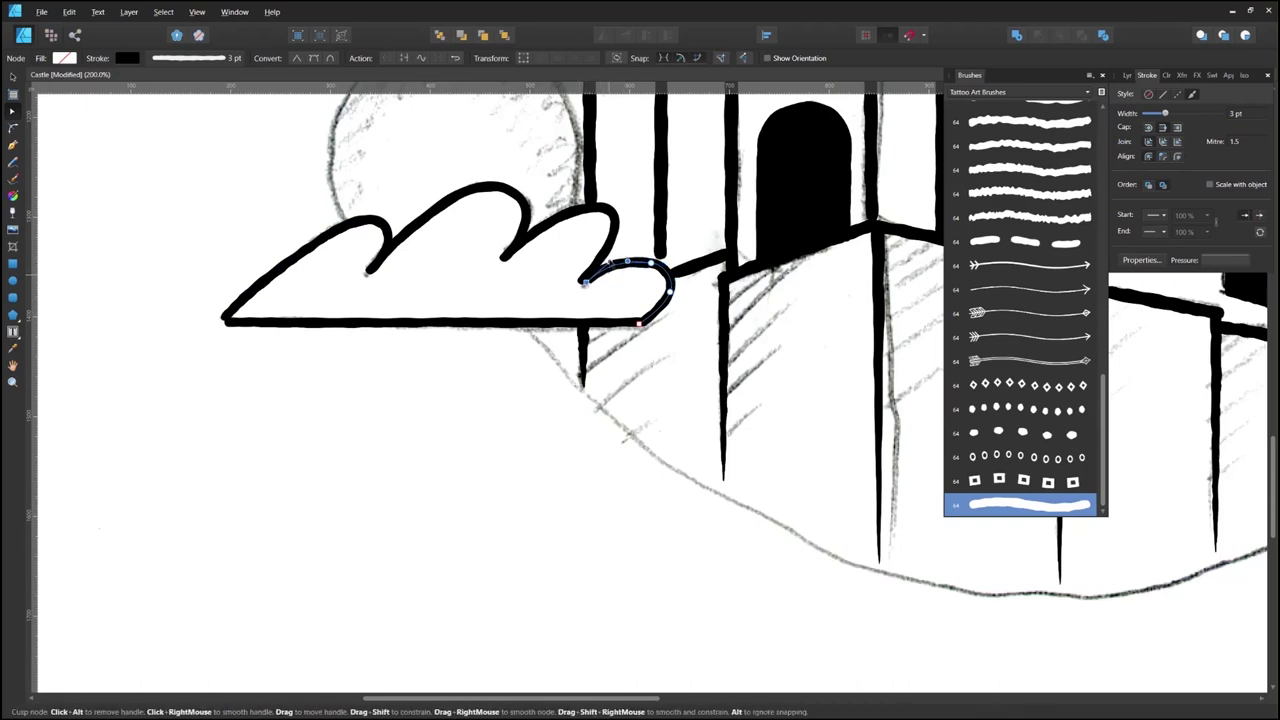
{"action": "left_click", "coordinate": [317, 362]}
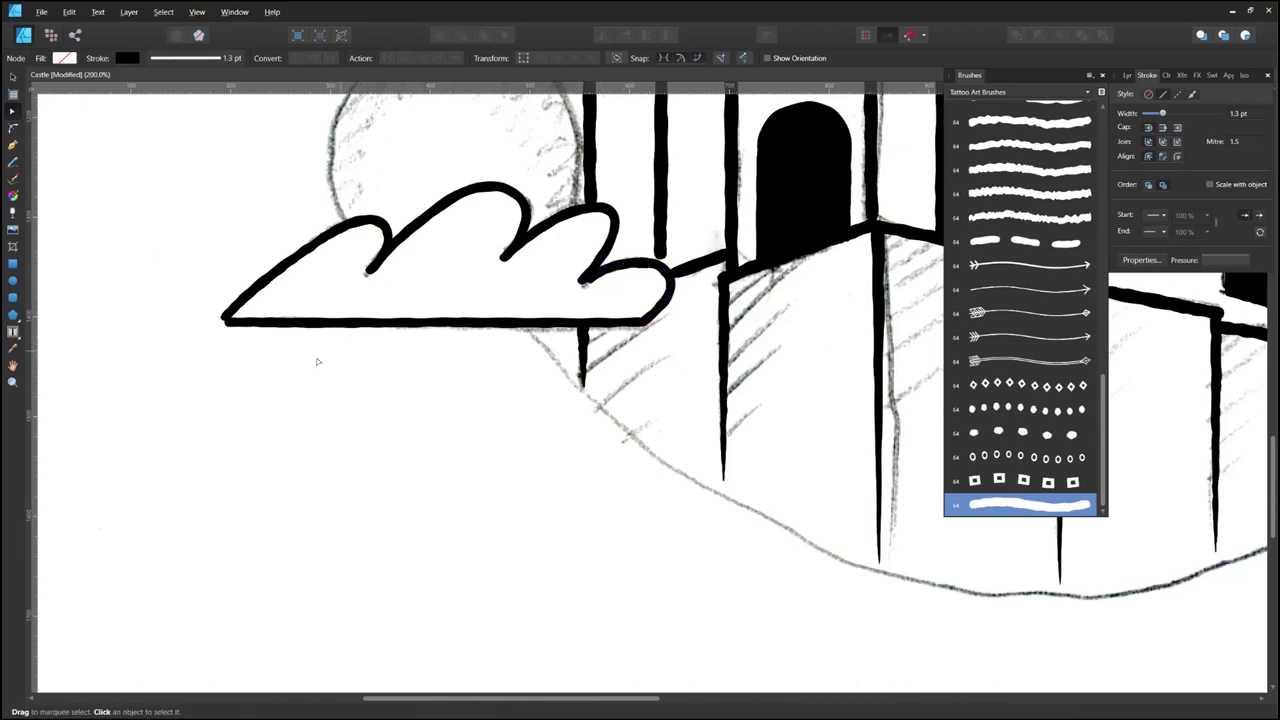
Step: Add a new layer above the Clouds layer and name it "Sun and moon"
{"action": "key", "text": "ctrl+minus"}
{"action": "key", "text": "ctrl+minus"}
{"action": "key", "text": "ctrl+minus"}
{"action": "left_click_drag", "start_coordinate": [835, 245], "coordinate": [638, 352]}
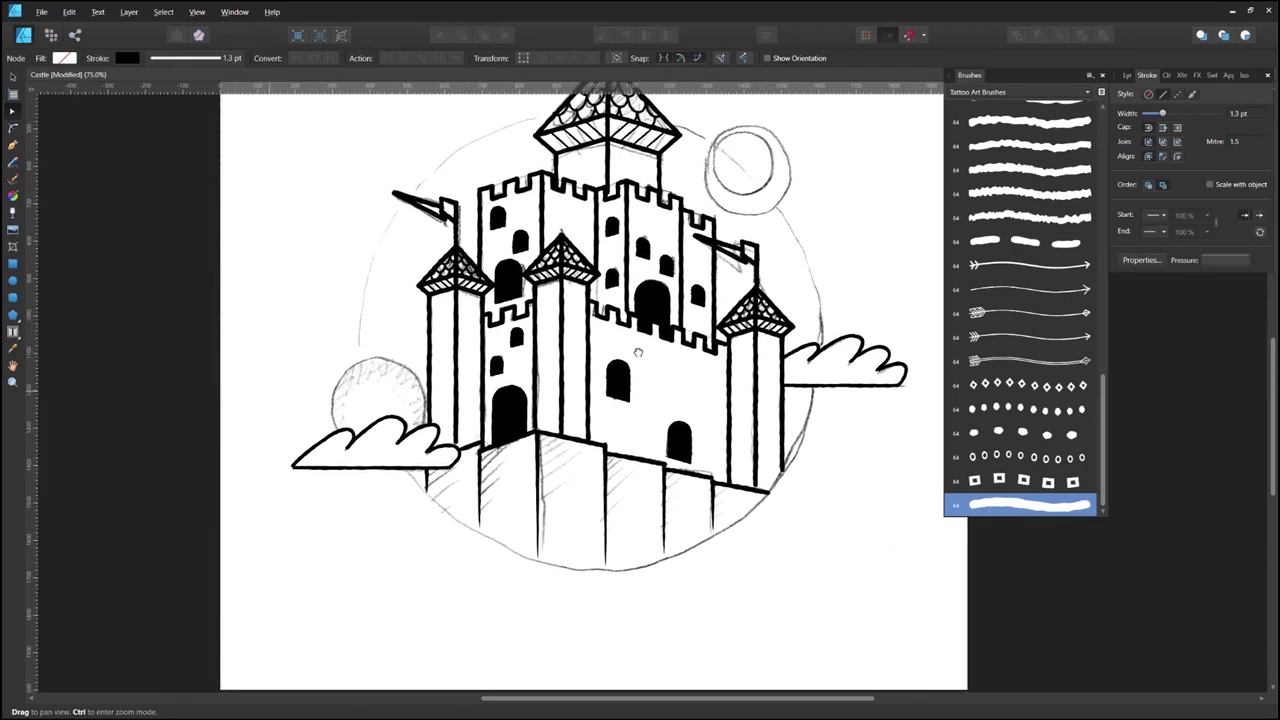
{"action": "left_click", "coordinate": [1128, 75]}
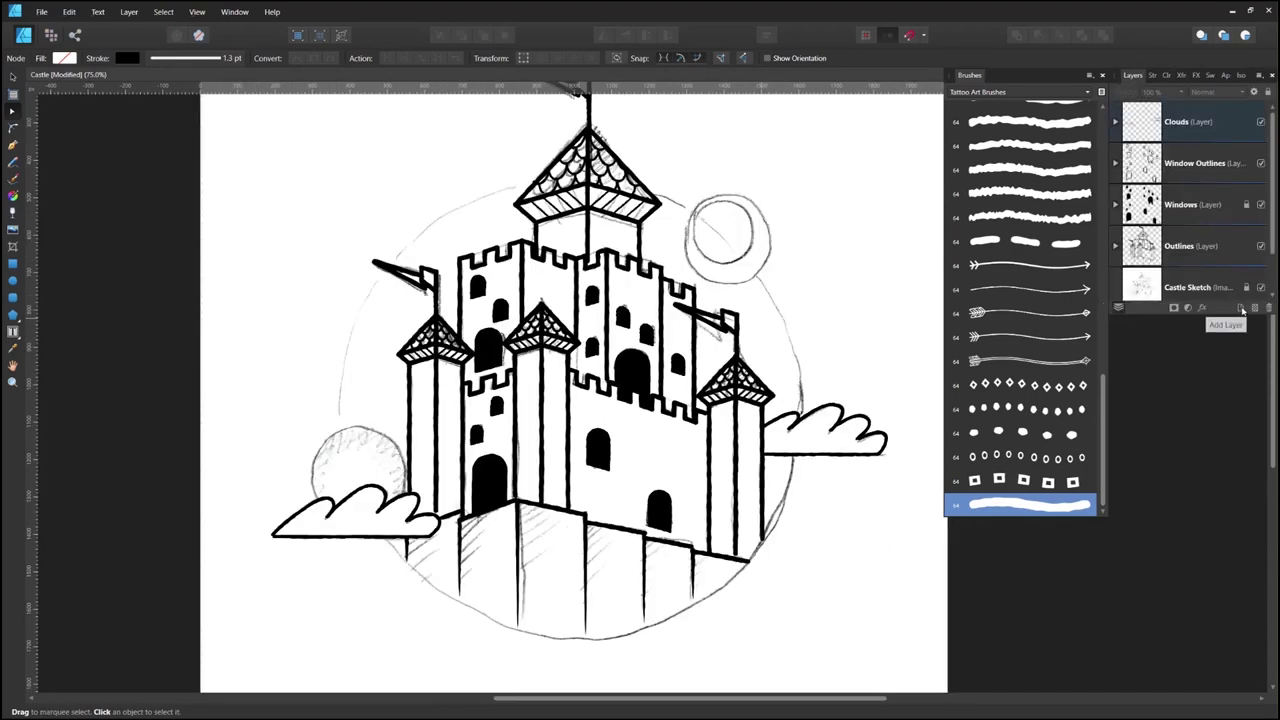
{"action": "left_click", "coordinate": [1240, 308]}
{"action": "double_click", "coordinate": [1184, 123]}
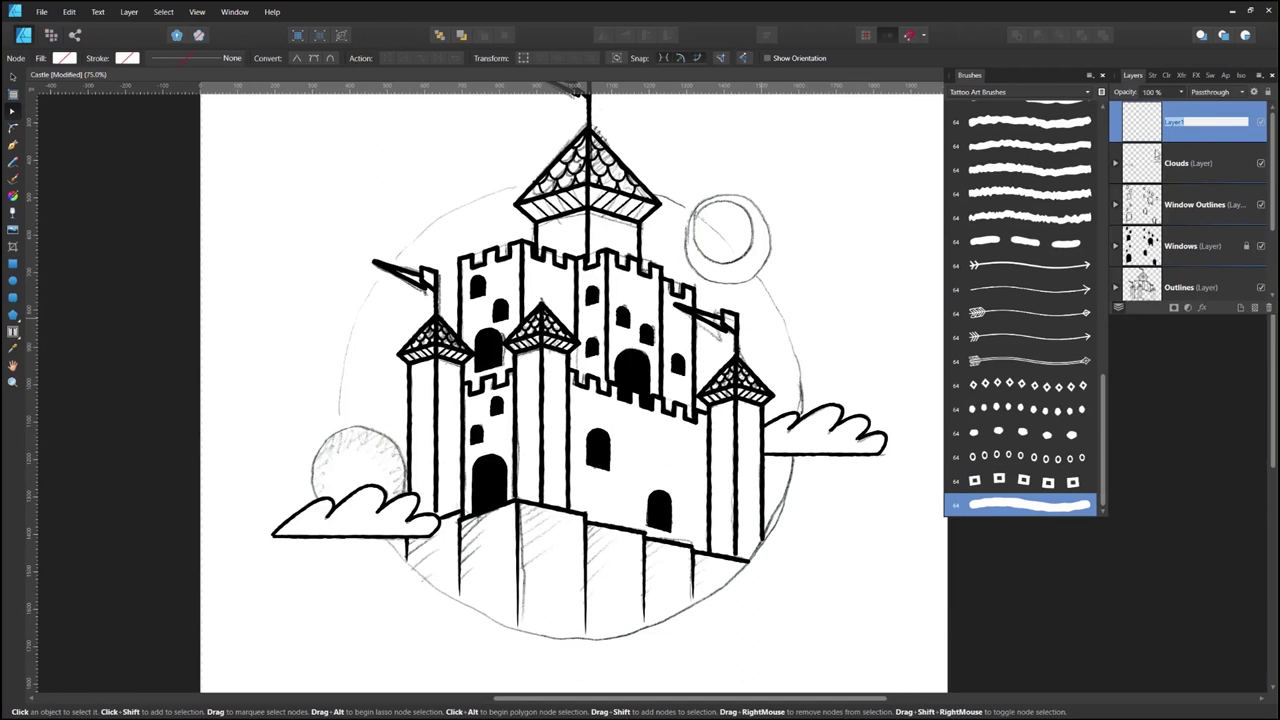
{"action": "type", "text": "Sun and moon"}
{"action": "key", "text": "Return"}
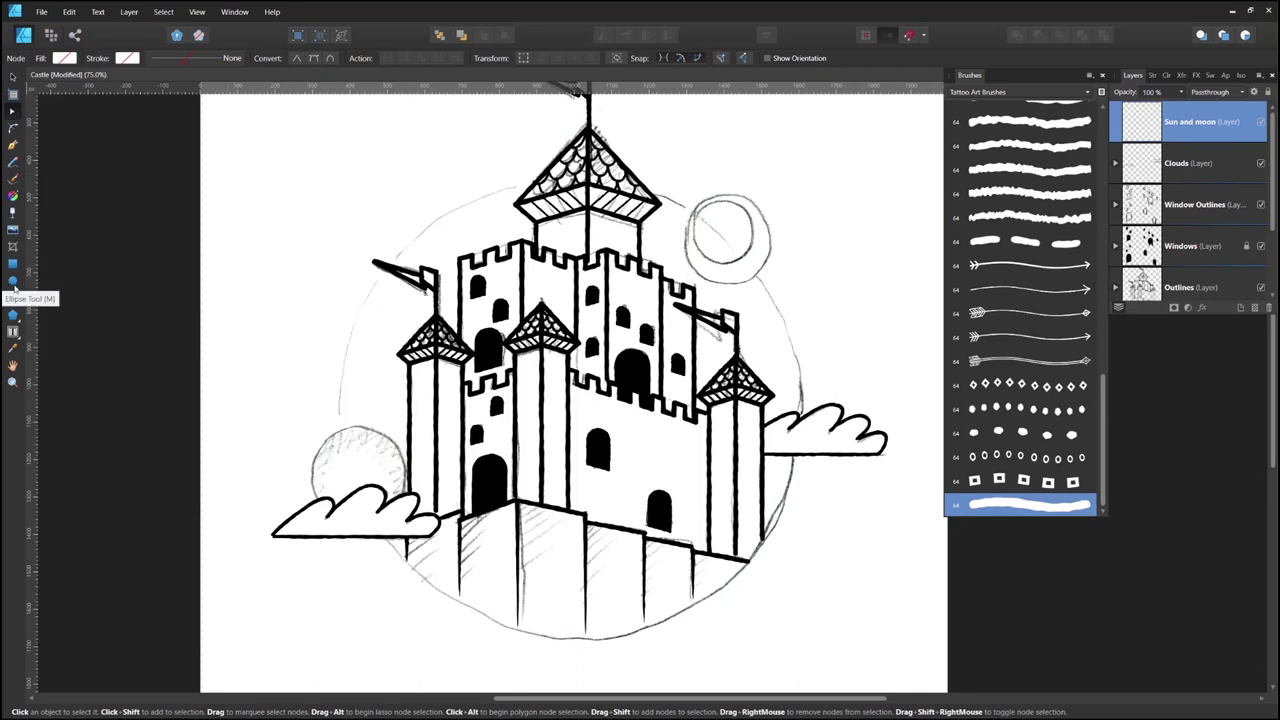
Step: Draw a circle with the Ellipse tool over the sketched sun behind the left cloud and fit it to the sketch
{"action": "left_click", "coordinate": [13, 283]}
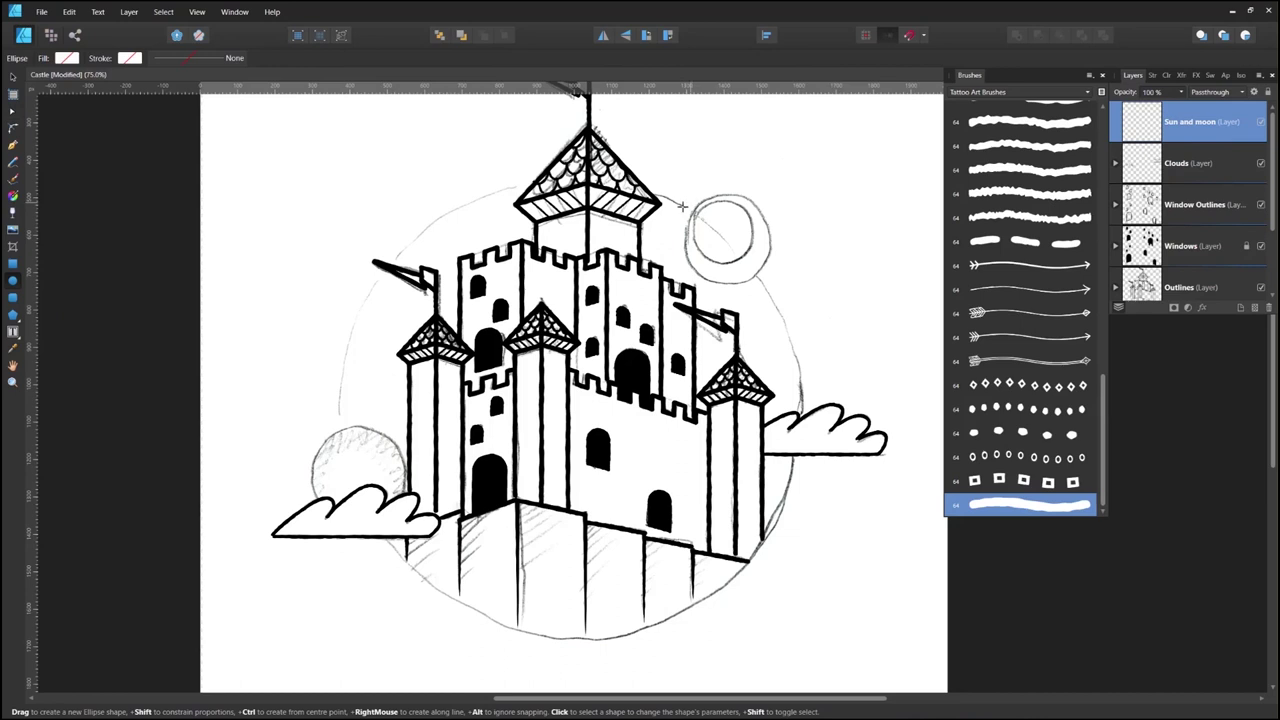
{"action": "left_click_drag", "start_coordinate": [314, 426], "coordinate": [408, 520]}
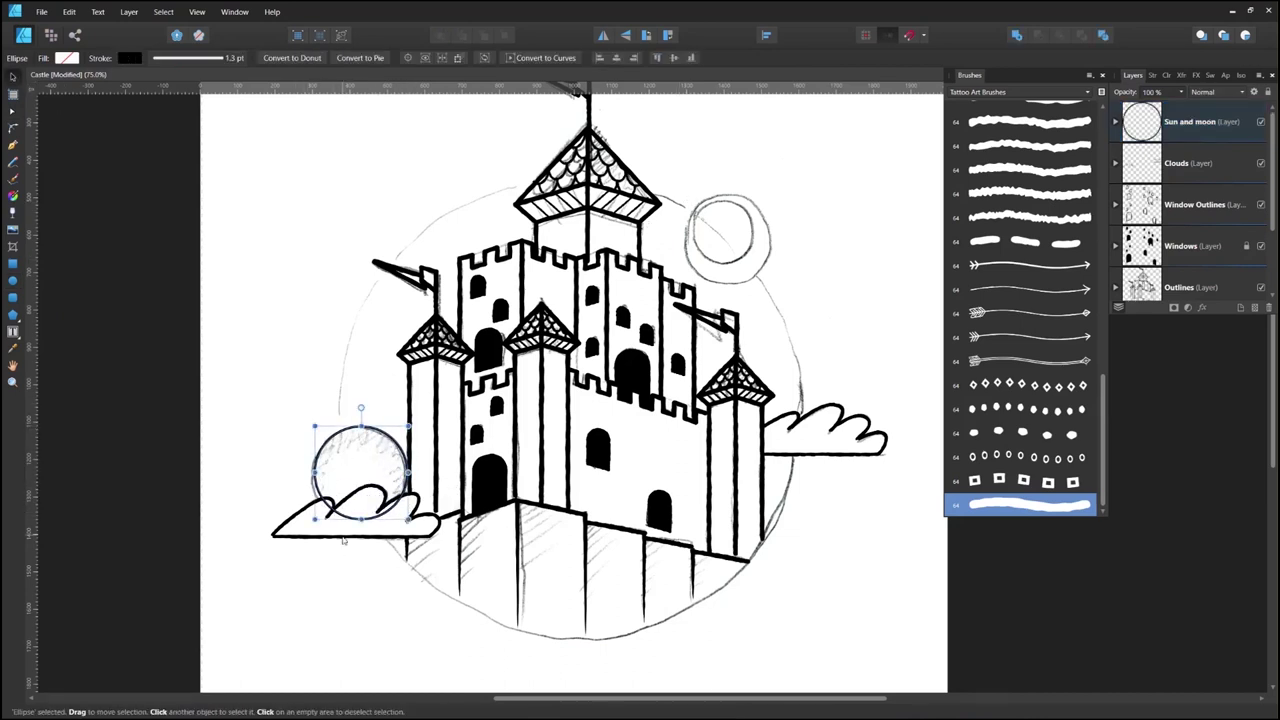
{"action": "left_click_drag", "start_coordinate": [314, 519], "coordinate": [311, 523]}
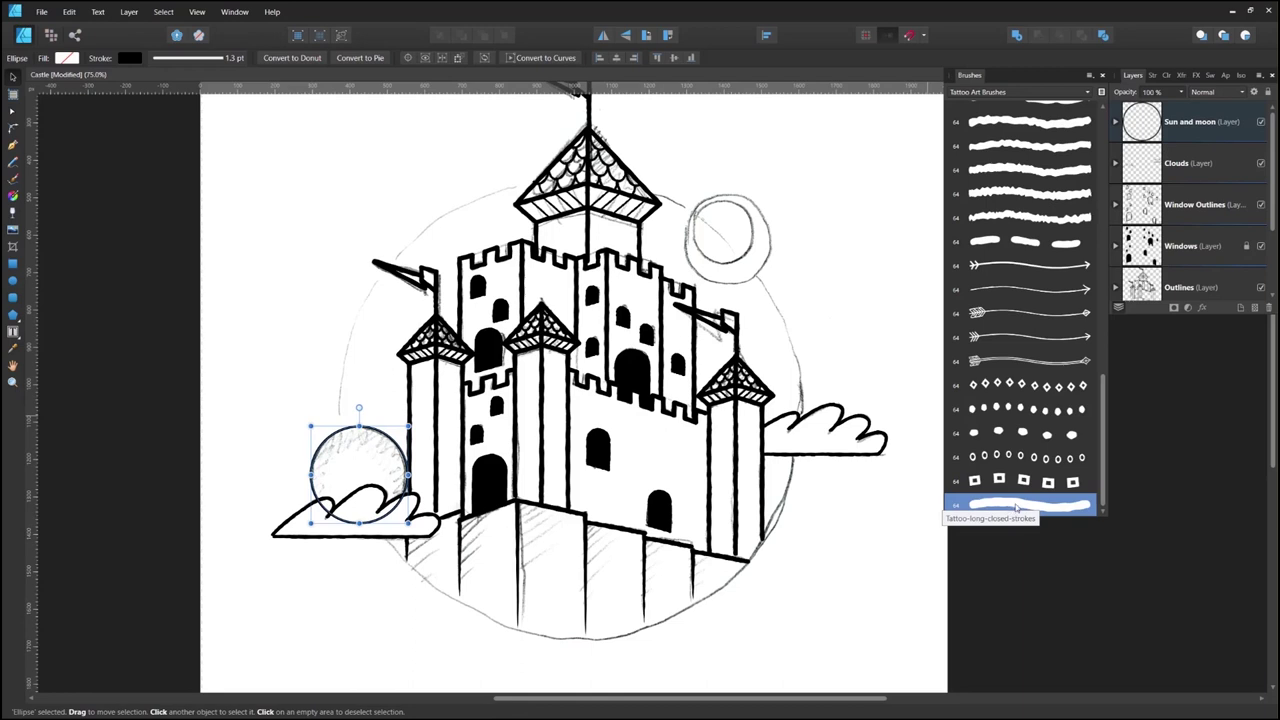
Step: Apply the Tattoo-long-closed-strokes brush to the sun circle and set its stroke width to 4 pt
{"action": "left_click", "coordinate": [1016, 508]}
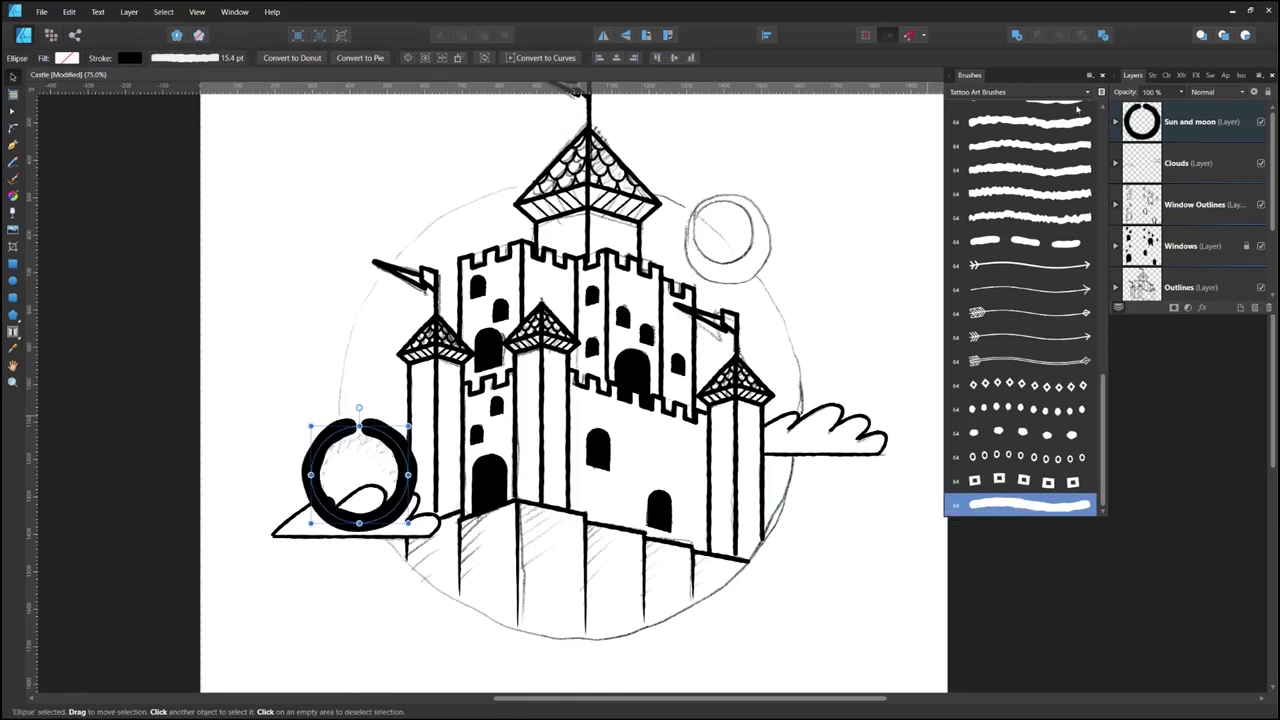
{"action": "left_click", "coordinate": [1153, 75]}
{"action": "left_click", "coordinate": [1250, 114]}
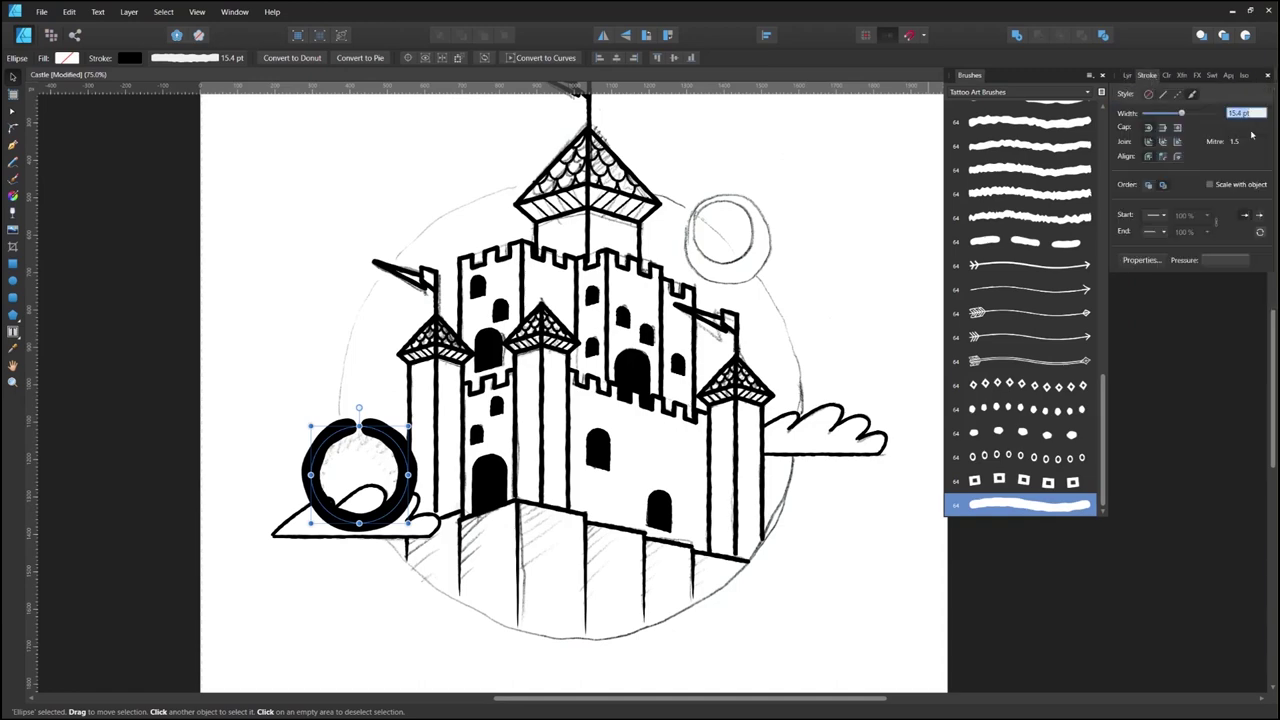
{"action": "type", "text": "1"}
{"action": "key", "text": "Return"}
{"action": "scroll", "coordinate": [367, 444], "scroll_direction": "up", "scroll_amount": 2}
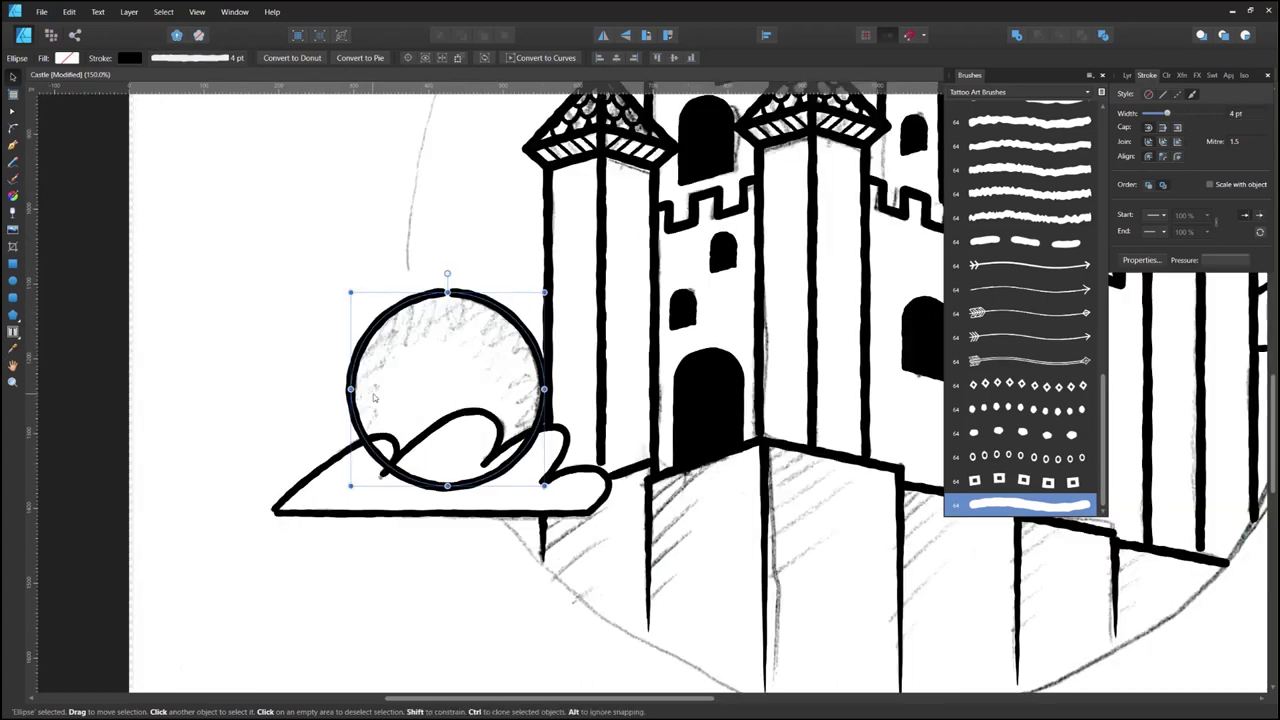
{"action": "left_click", "coordinate": [305, 289]}
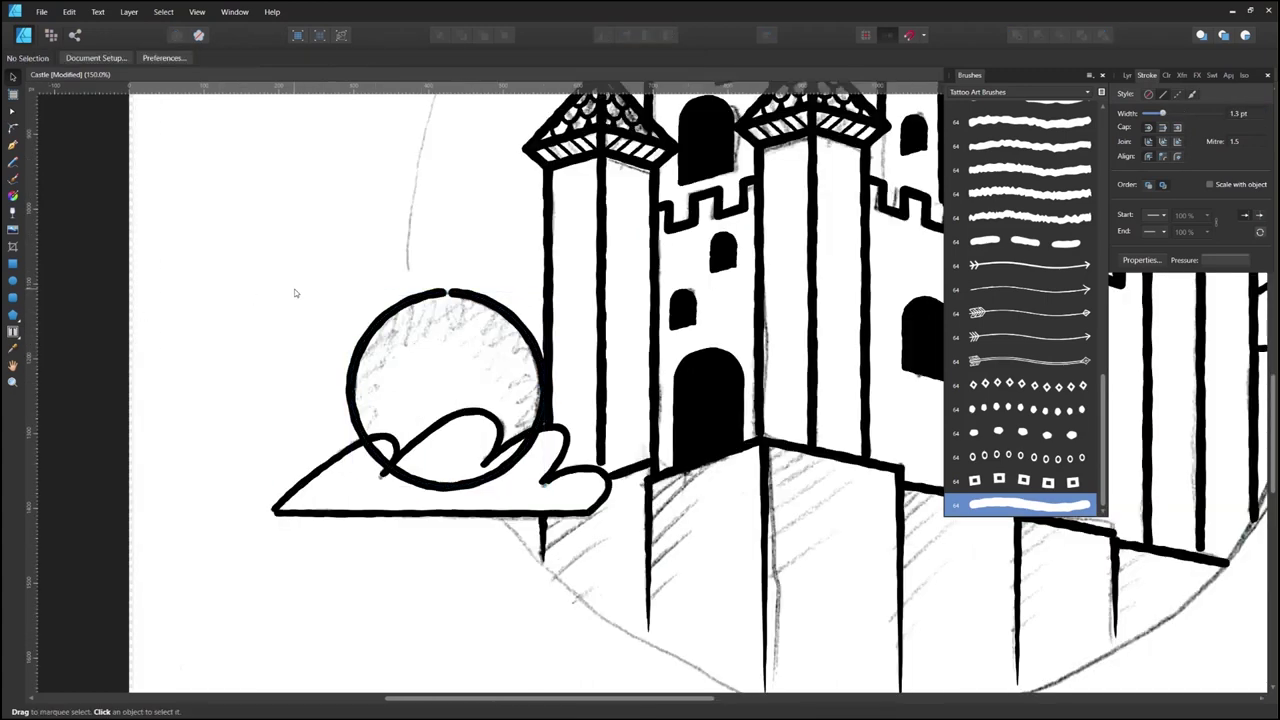
Step: Copy the sun circle onto the sketched moon beside the tallest tower
{"action": "key", "text": "ctrl+minus"}
{"action": "key", "text": "ctrl+minus"}
{"action": "left_click_drag", "start_coordinate": [566, 357], "coordinate": [792, 224]}
{"action": "left_click", "coordinate": [420, 458]}
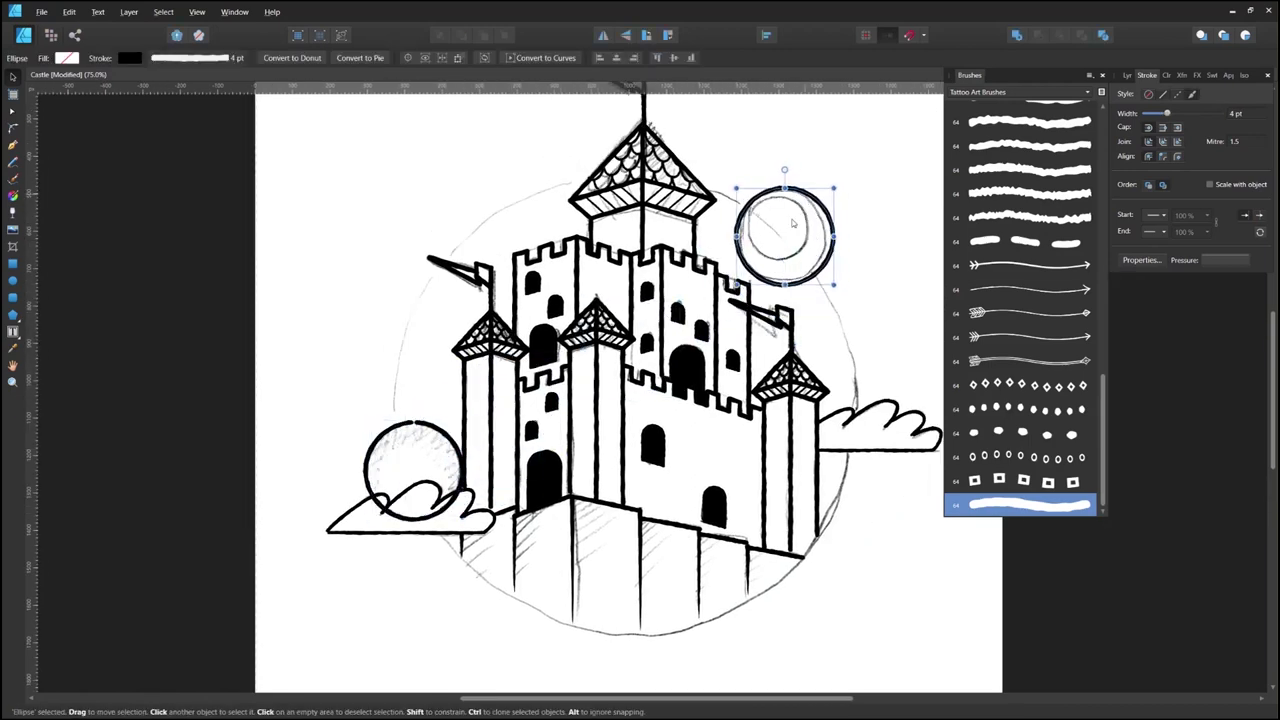
Step: Convert the sun circle to curves, add nodes where it meets the left cloud, and remove the part overlapping the cloud
{"action": "key", "text": "ctrl+plus"}
{"action": "key", "text": "ctrl+plus"}
{"action": "left_click_drag", "start_coordinate": [228, 472], "coordinate": [435, 345]}
{"action": "left_click", "coordinate": [435, 342]}
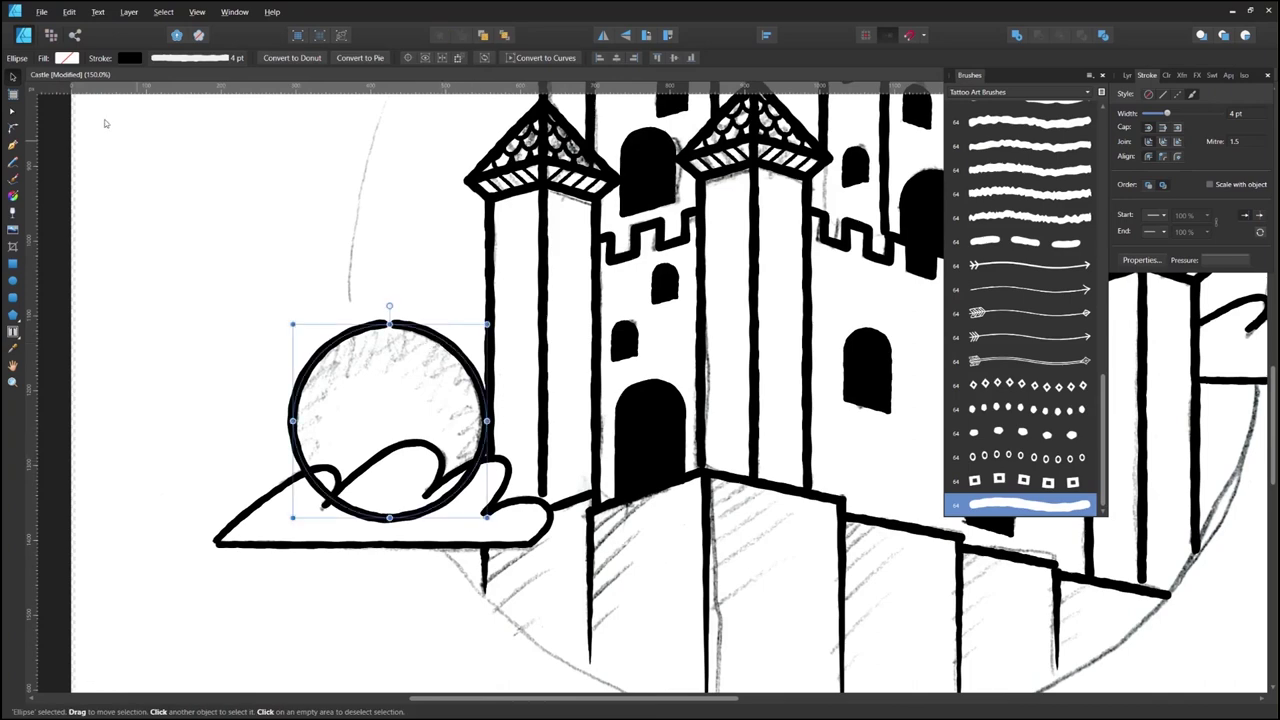
{"action": "left_click", "coordinate": [545, 58]}
{"action": "left_click", "coordinate": [13, 111]}
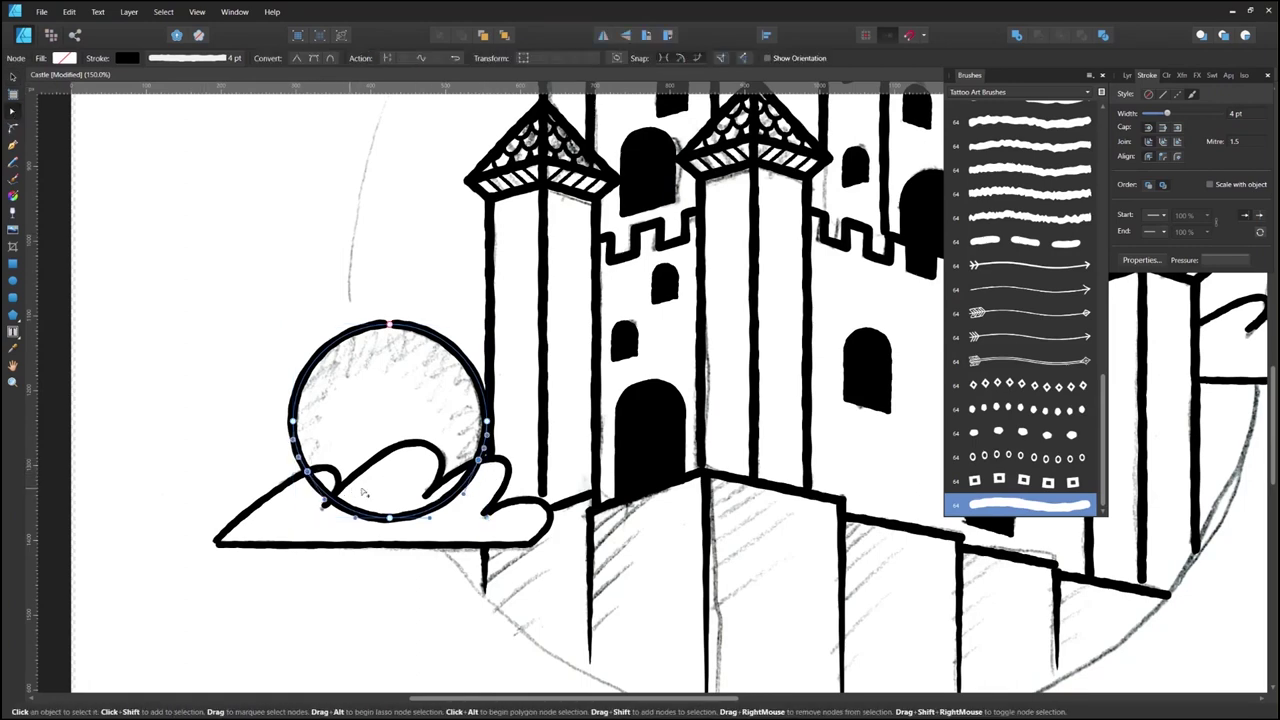
{"action": "left_click", "coordinate": [307, 471], "text": "shift"}
{"action": "left_click", "coordinate": [388, 526]}
{"action": "left_click", "coordinate": [388, 522]}
{"action": "key", "text": "ctrl+["}
Step: Shrink the moon circle to match the outer sketched circle and rotate it so the stroke gap faces the upper left
{"action": "left_click_drag", "start_coordinate": [741, 296], "coordinate": [243, 619]}
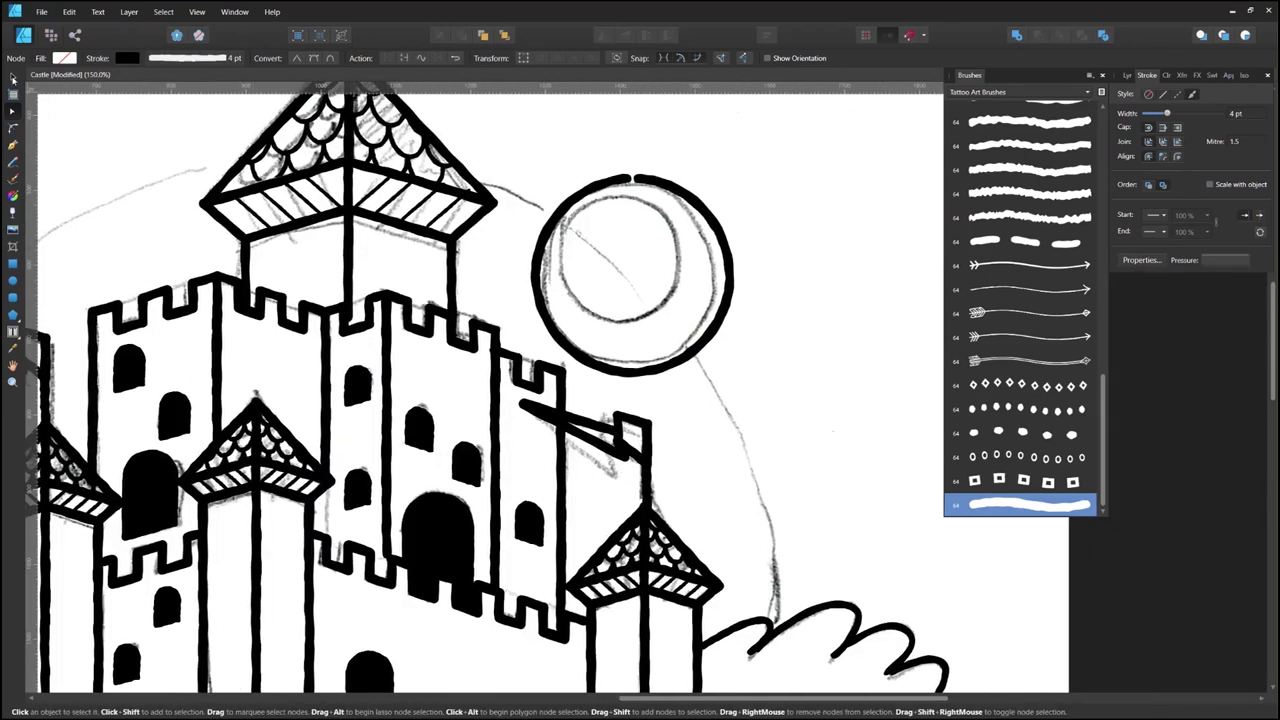
{"action": "key", "text": "v"}
{"action": "left_click", "coordinate": [686, 197]}
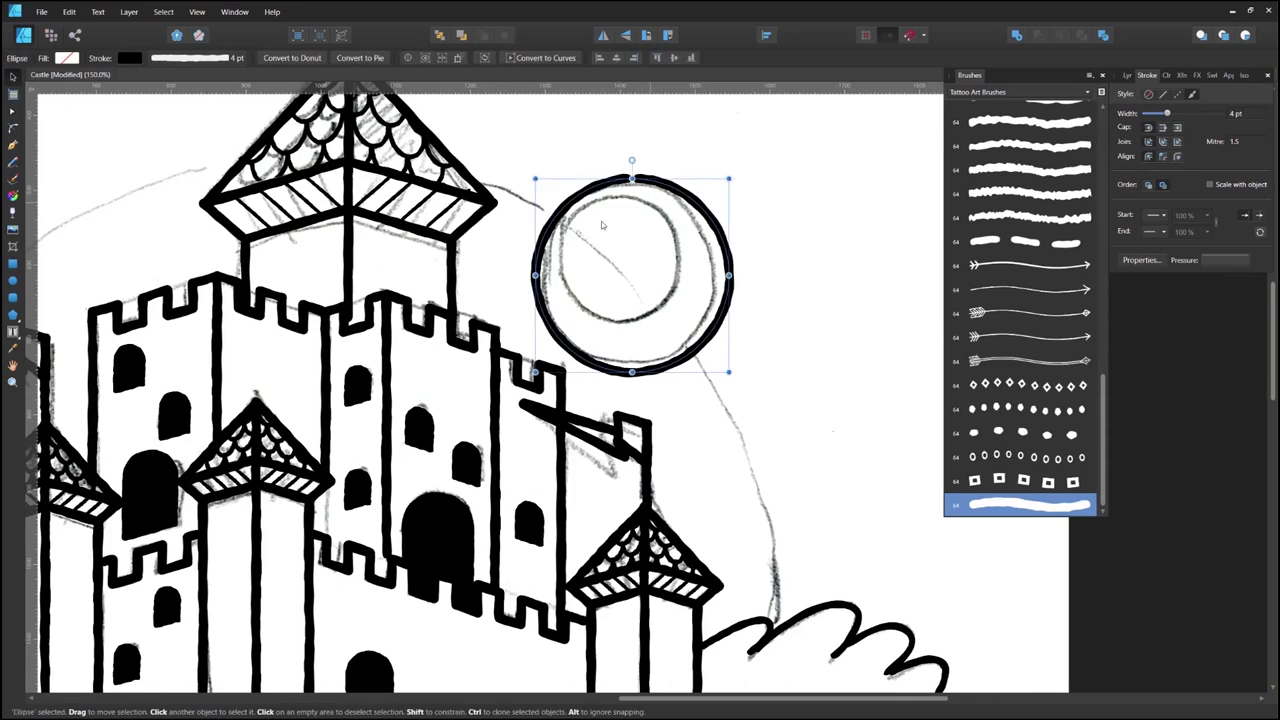
{"action": "key", "text": "ctrl+plus"}
{"action": "left_click_drag", "start_coordinate": [643, 355], "coordinate": [573, 463]}
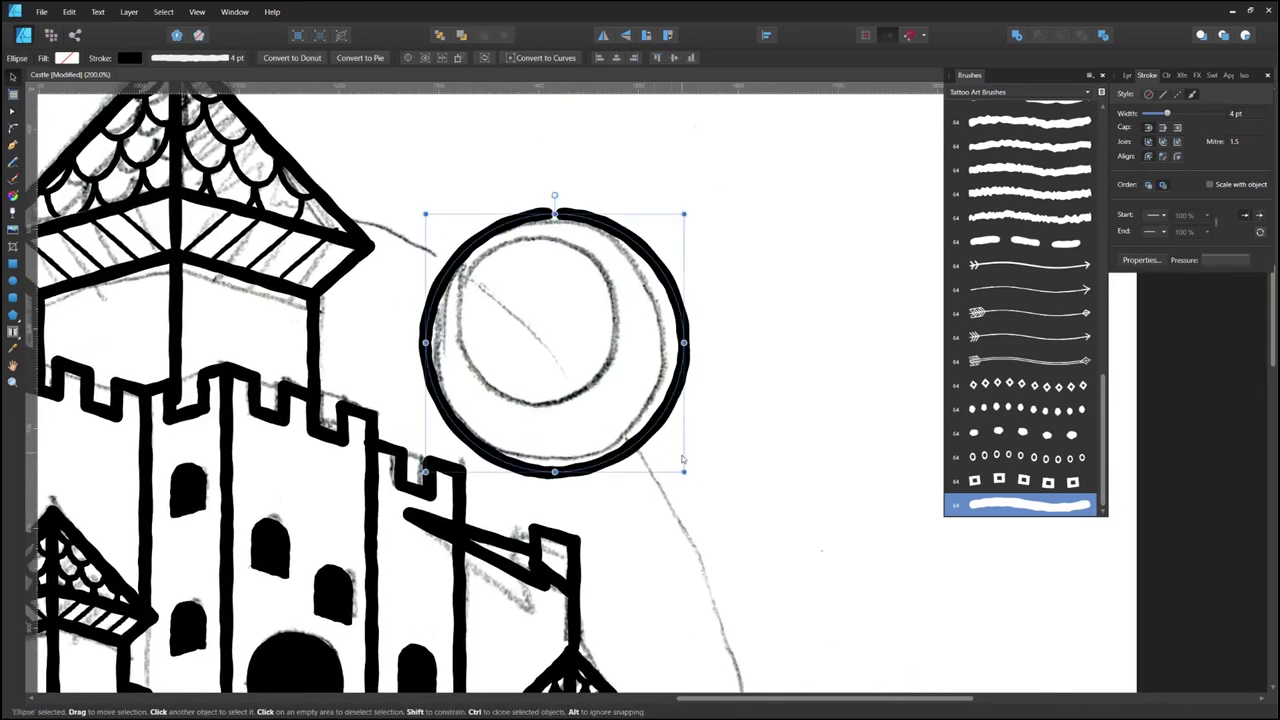
{"action": "left_click_drag", "start_coordinate": [684, 471], "coordinate": [674, 462]}
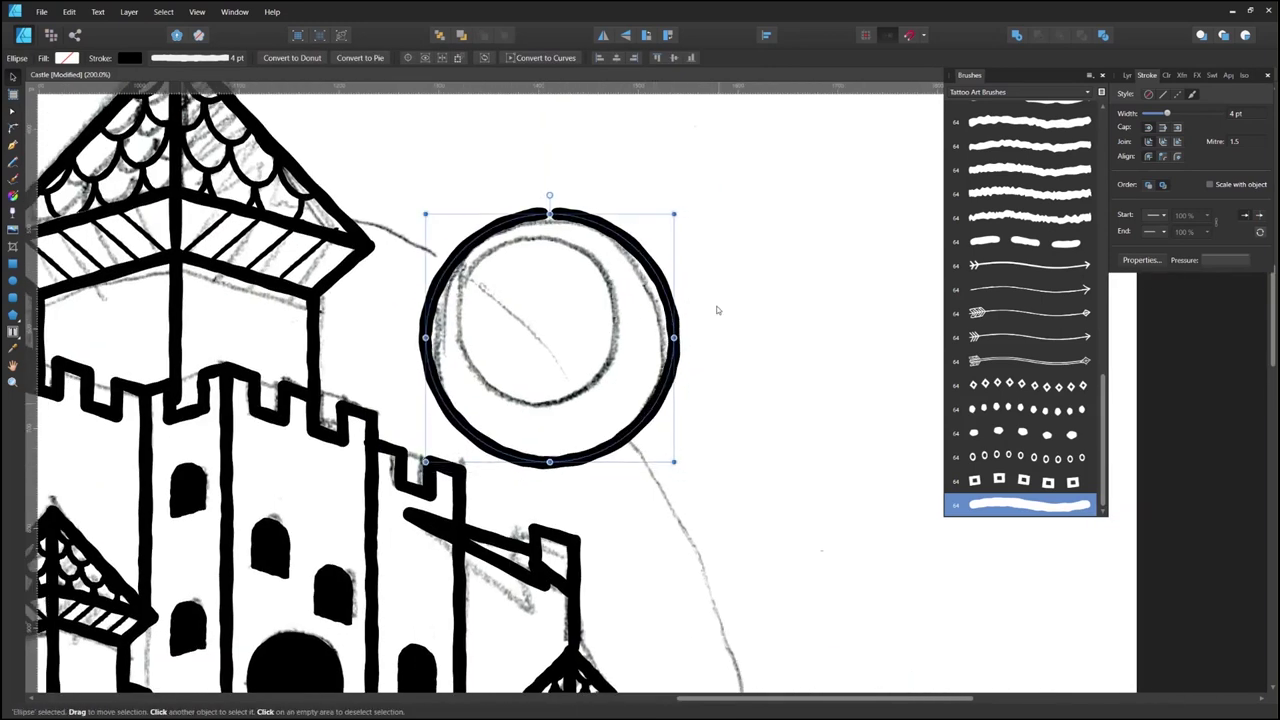
{"action": "left_click_drag", "start_coordinate": [676, 215], "coordinate": [667, 222]}
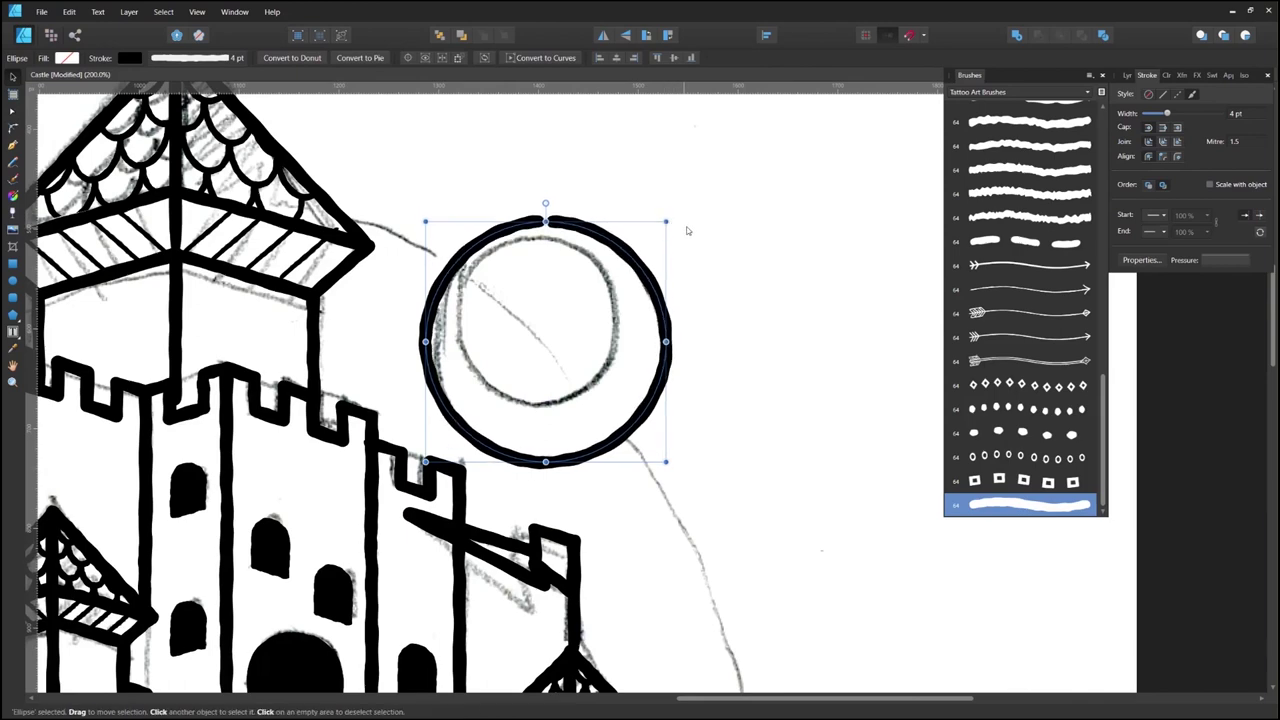
{"action": "left_click_drag", "start_coordinate": [535, 202], "coordinate": [426, 236]}
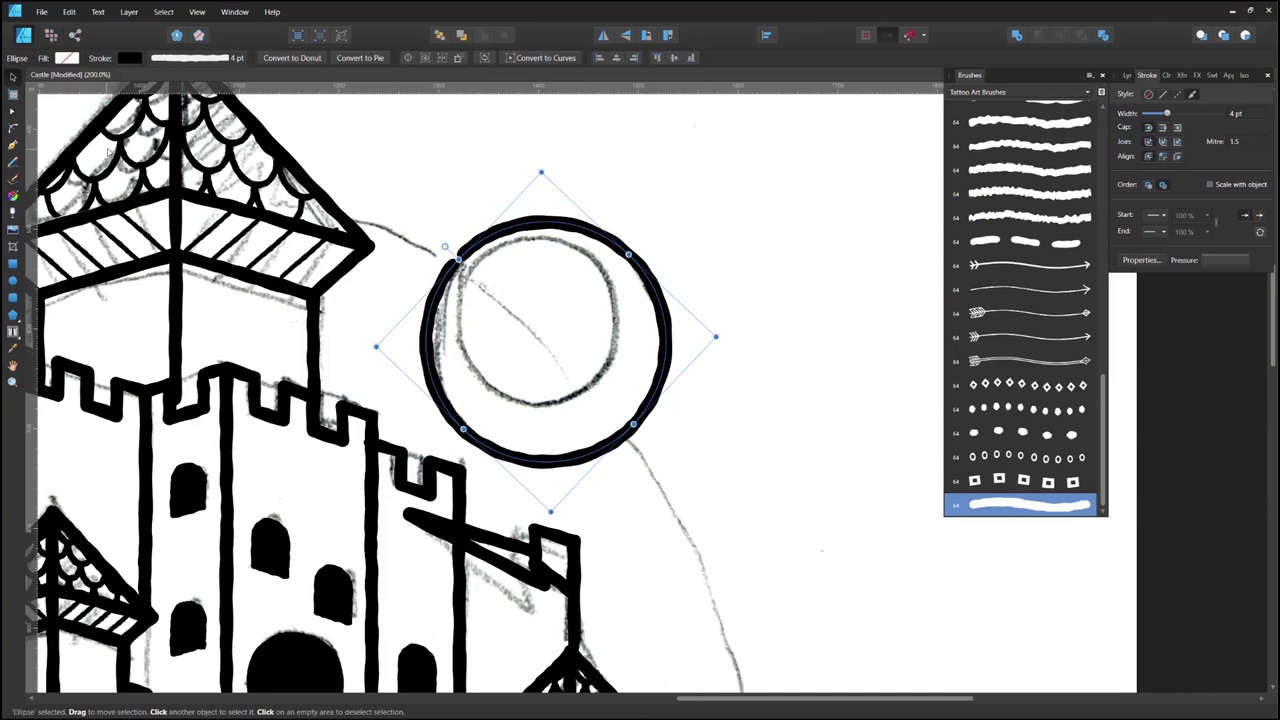
Step: Duplicate the moon circle and shrink the copy to the sketched inner circle, touching the outer one to form a crescent
{"action": "left_click_drag", "start_coordinate": [542, 173], "coordinate": [543, 184]}
{"action": "left_click_drag", "start_coordinate": [631, 428], "coordinate": [590, 410]}
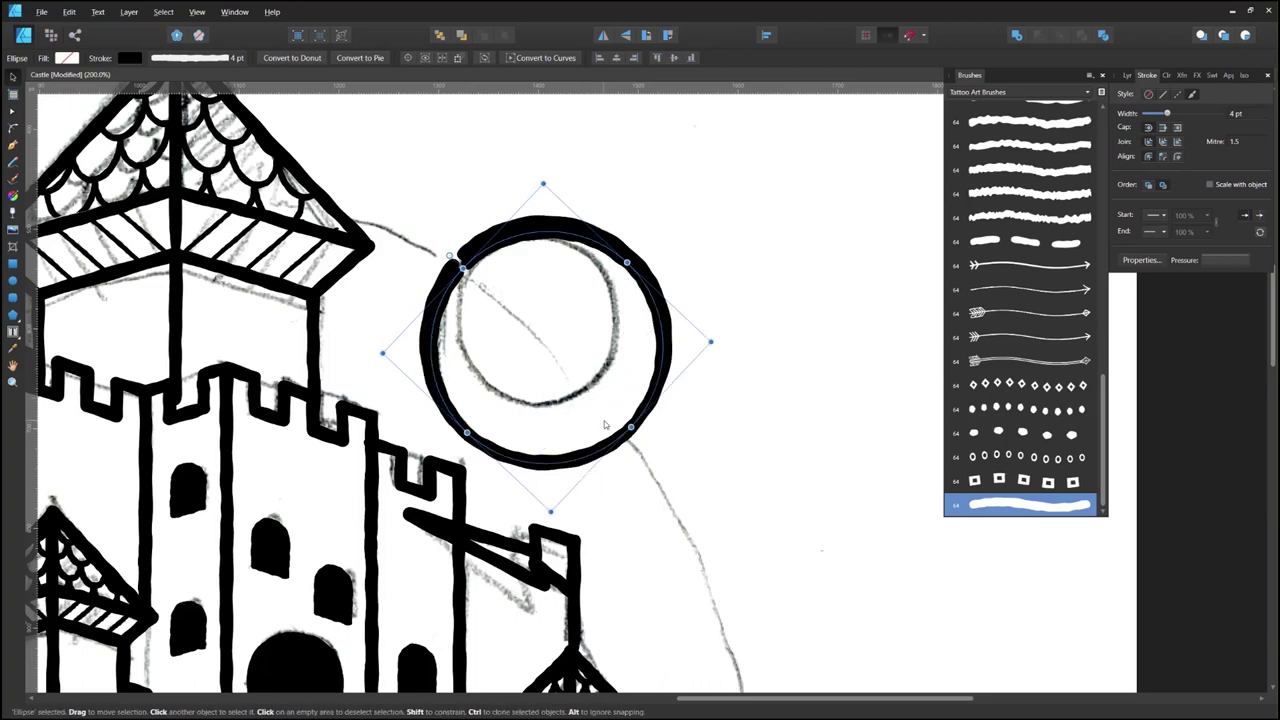
{"action": "left_click_drag", "start_coordinate": [550, 509], "coordinate": [549, 443]}
{"action": "left_click_drag", "start_coordinate": [609, 246], "coordinate": [600, 256]}
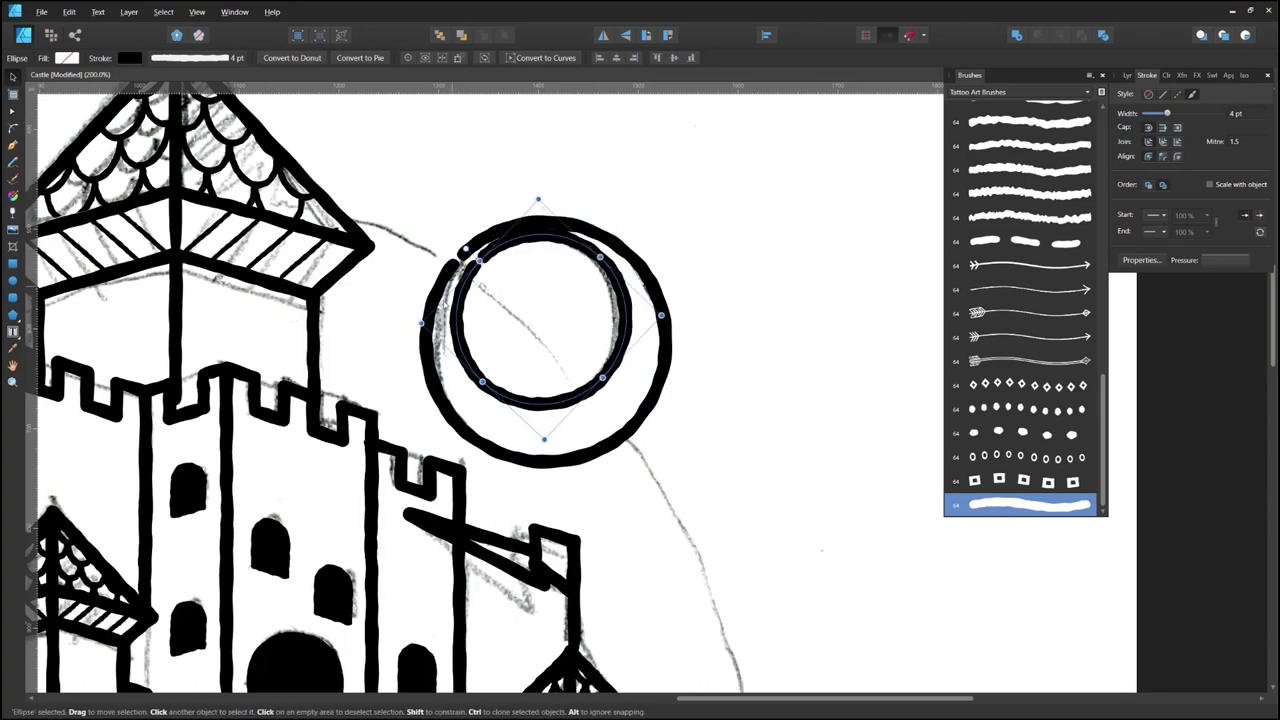
{"action": "left_click_drag", "start_coordinate": [422, 322], "coordinate": [403, 323]}
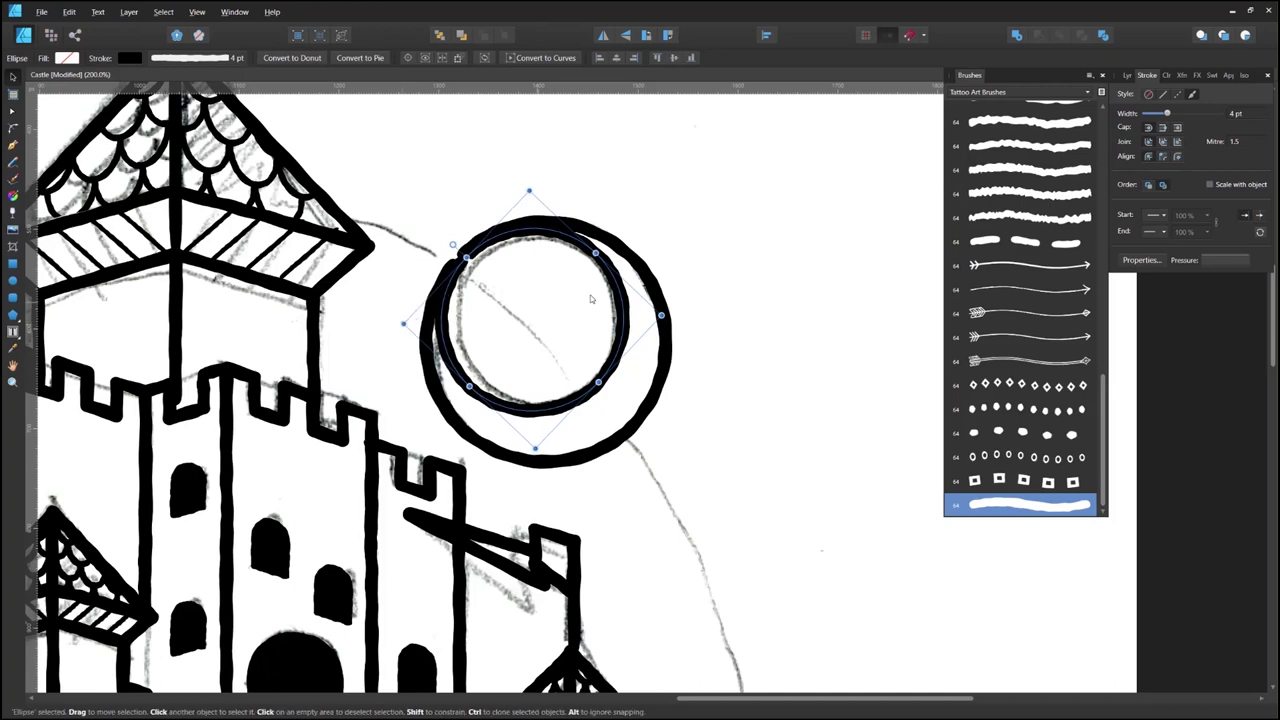
Step: Group the moon's inner and outer circles
{"action": "left_click", "coordinate": [664, 370], "text": "shift"}
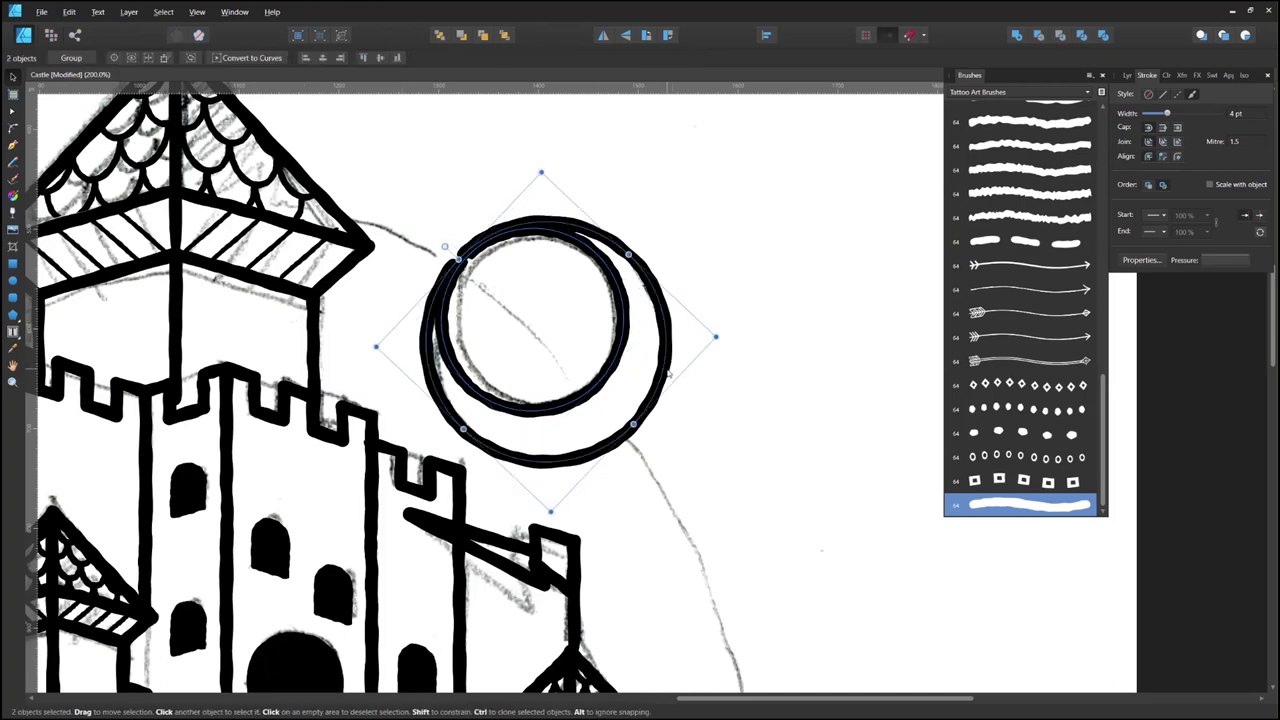
{"action": "key", "text": "ctrl+g"}
{"action": "key", "text": "ctrl+minus"}
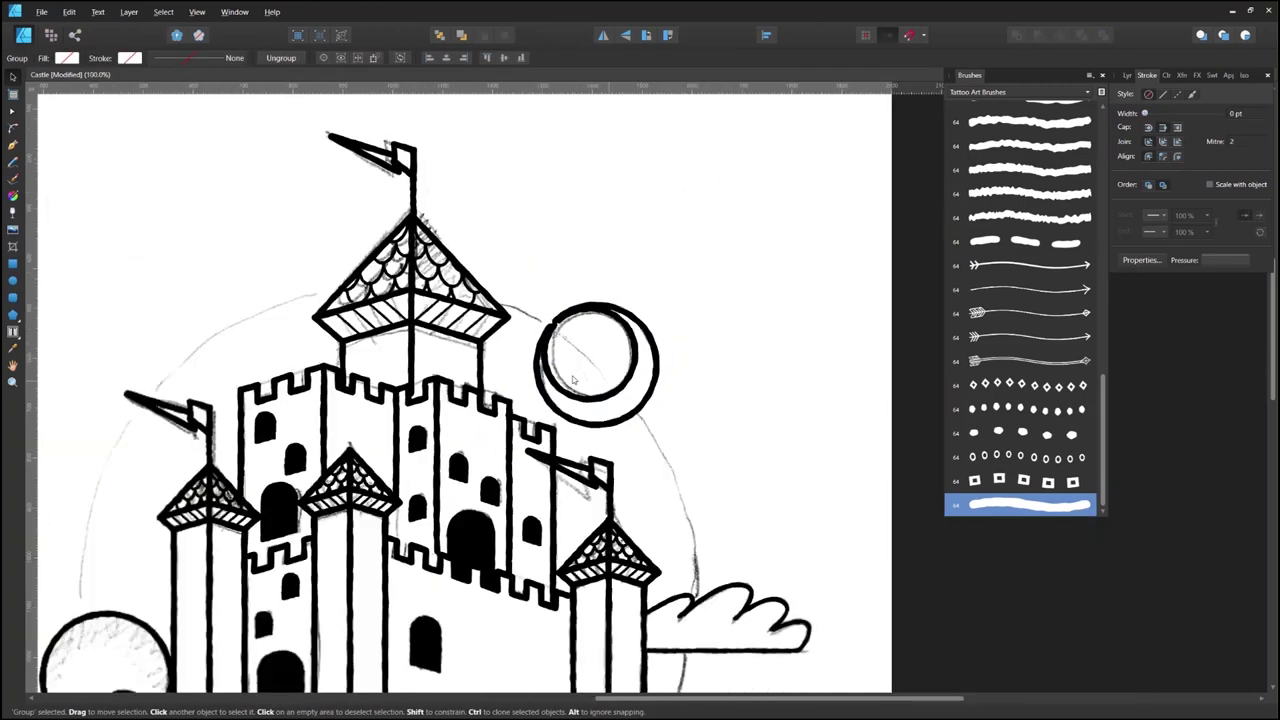
{"action": "left_click_drag", "start_coordinate": [529, 480], "coordinate": [630, 353]}
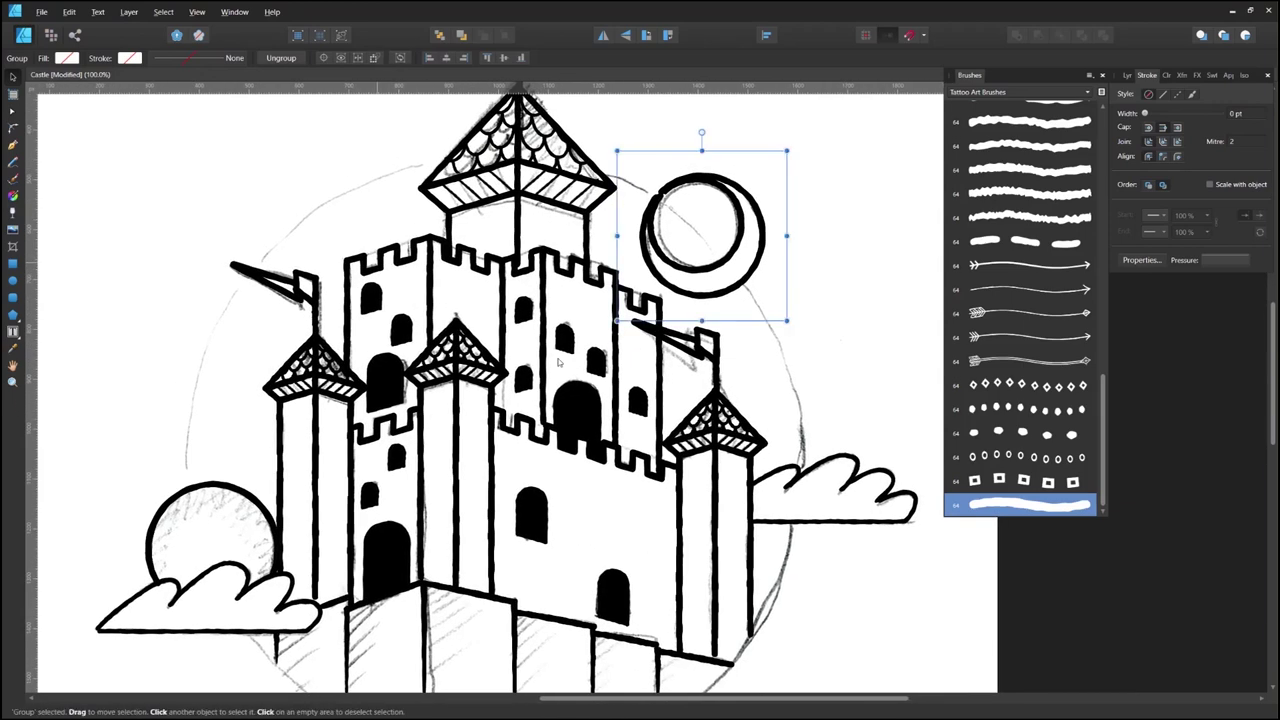
Step: Add a new layer and place it between the Outlines layer and the Castle Sketch image
{"action": "scroll", "coordinate": [214, 363], "scroll_direction": "down", "scroll_amount": 2}
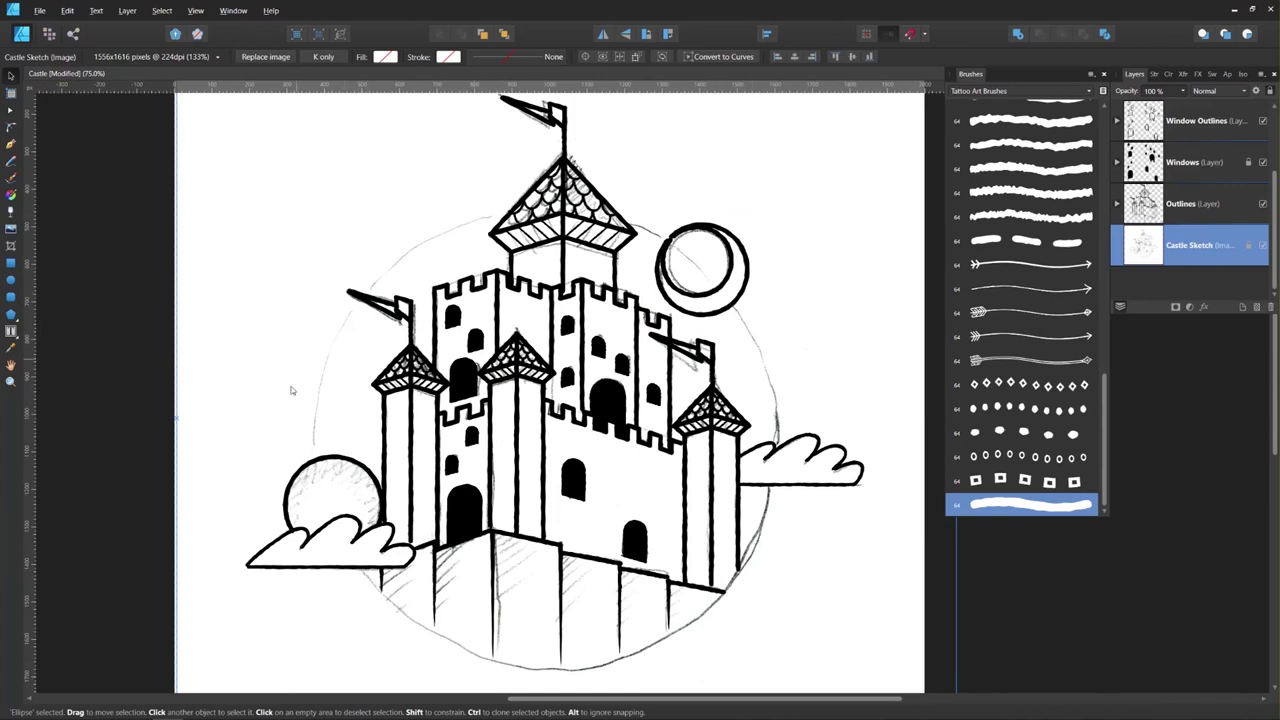
{"action": "left_click", "coordinate": [1242, 307]}
{"action": "scroll", "coordinate": [1210, 220], "scroll_direction": "up", "scroll_amount": 3}
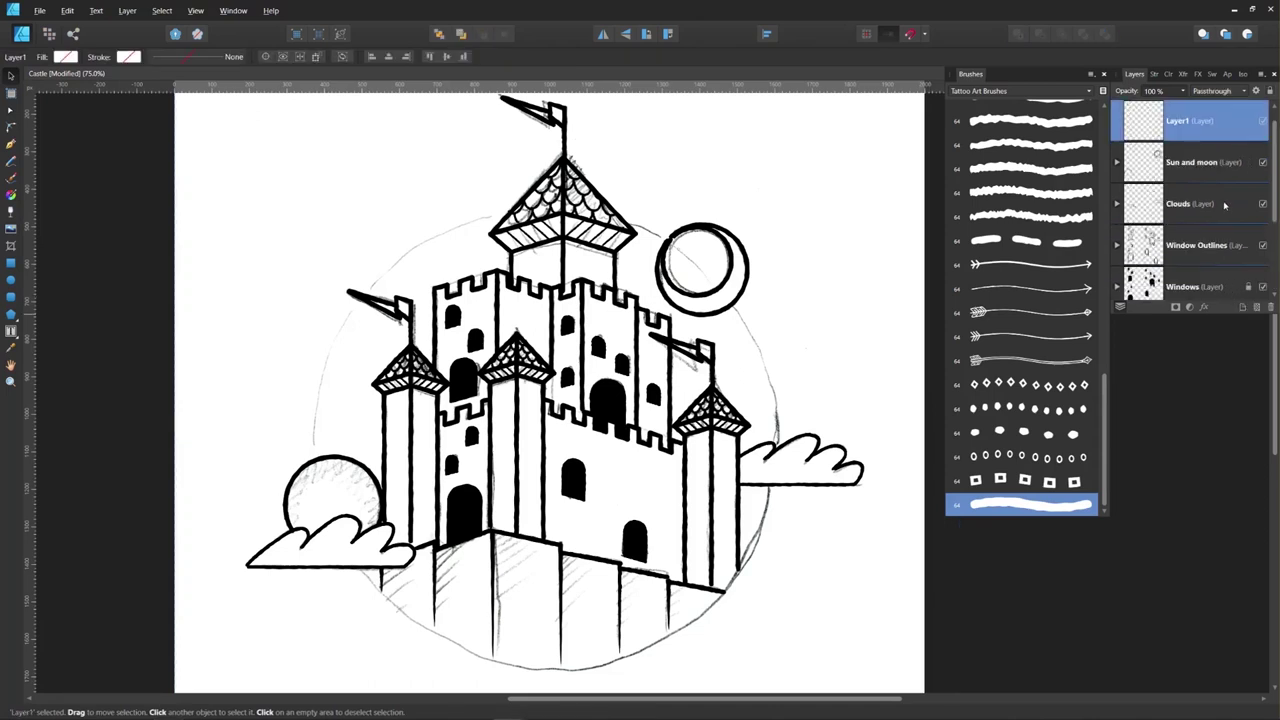
{"action": "mouse_move", "coordinate": [1212, 128]}
{"action": "left_mouse_down"}
{"action": "mouse_move", "coordinate": [1170, 245]}
{"action": "mouse_move", "coordinate": [1150, 235]}
{"action": "left_mouse_up"}
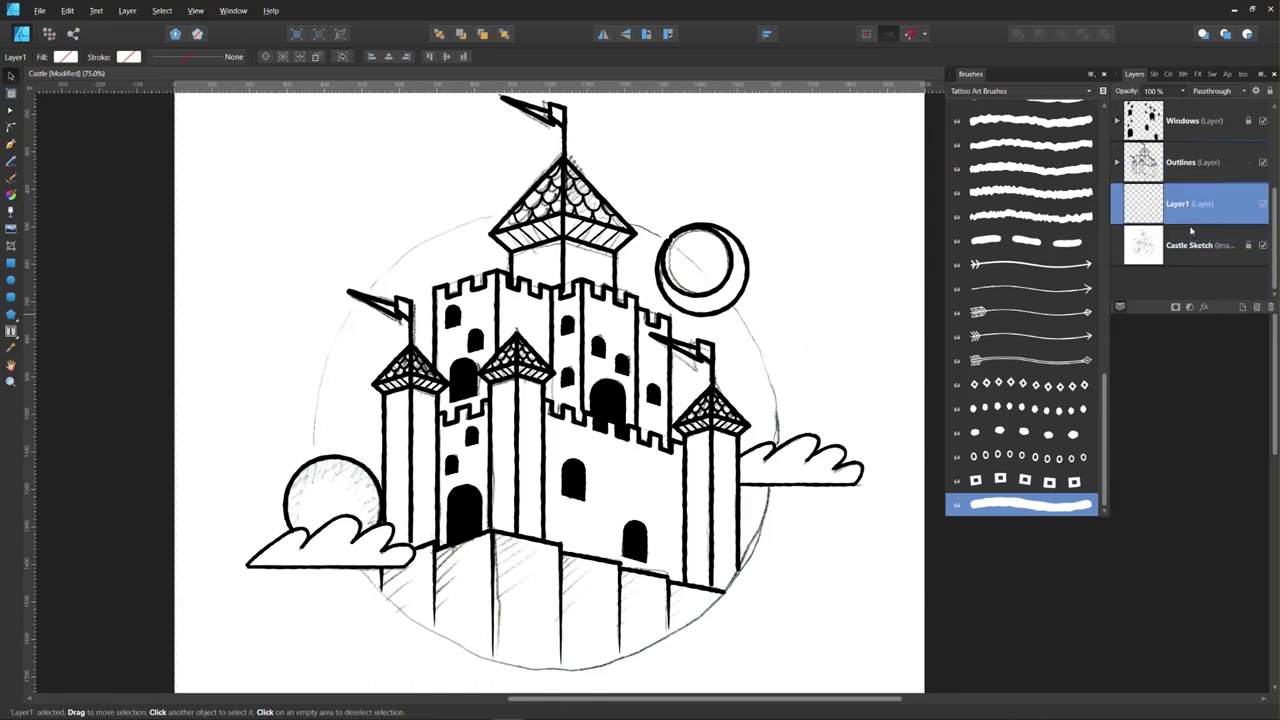
Step: Draw a circle with the Ellipse tool on the new layer, then resize and nudge it to match the large sketched circle around the castle
{"action": "left_click", "coordinate": [11, 280]}
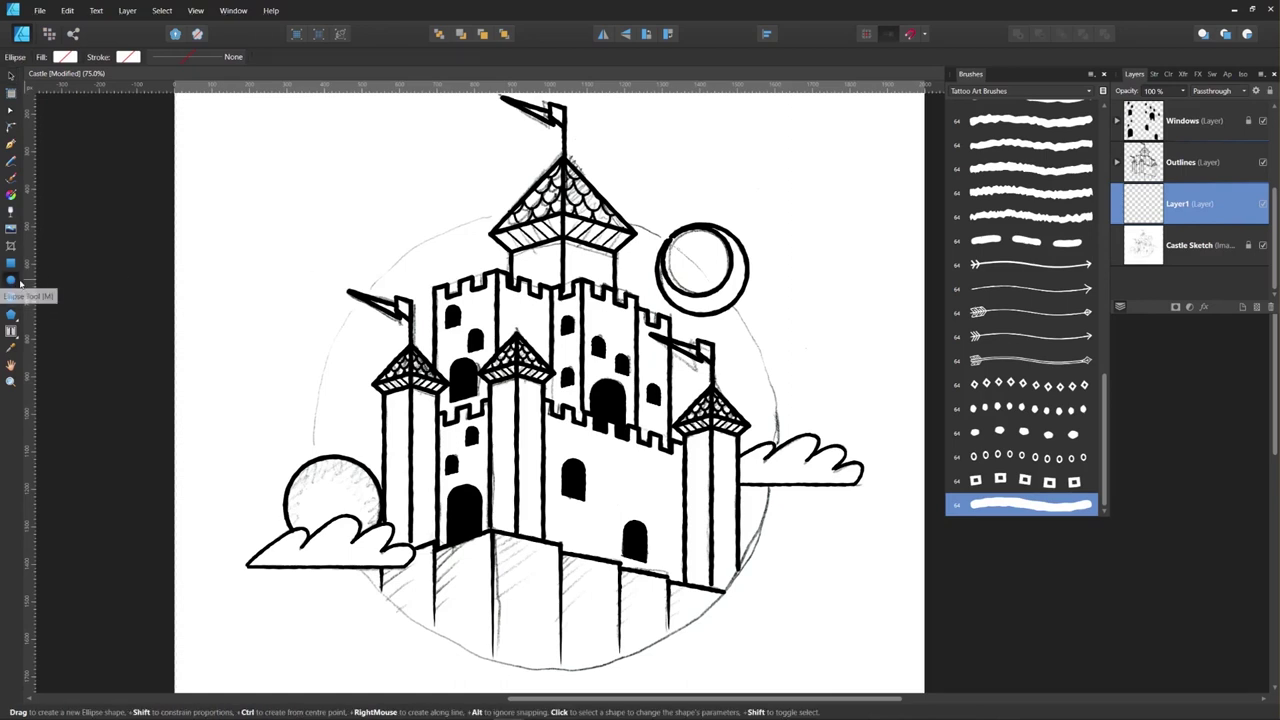
{"action": "left_click_drag", "start_coordinate": [398, 266], "coordinate": [794, 662]}
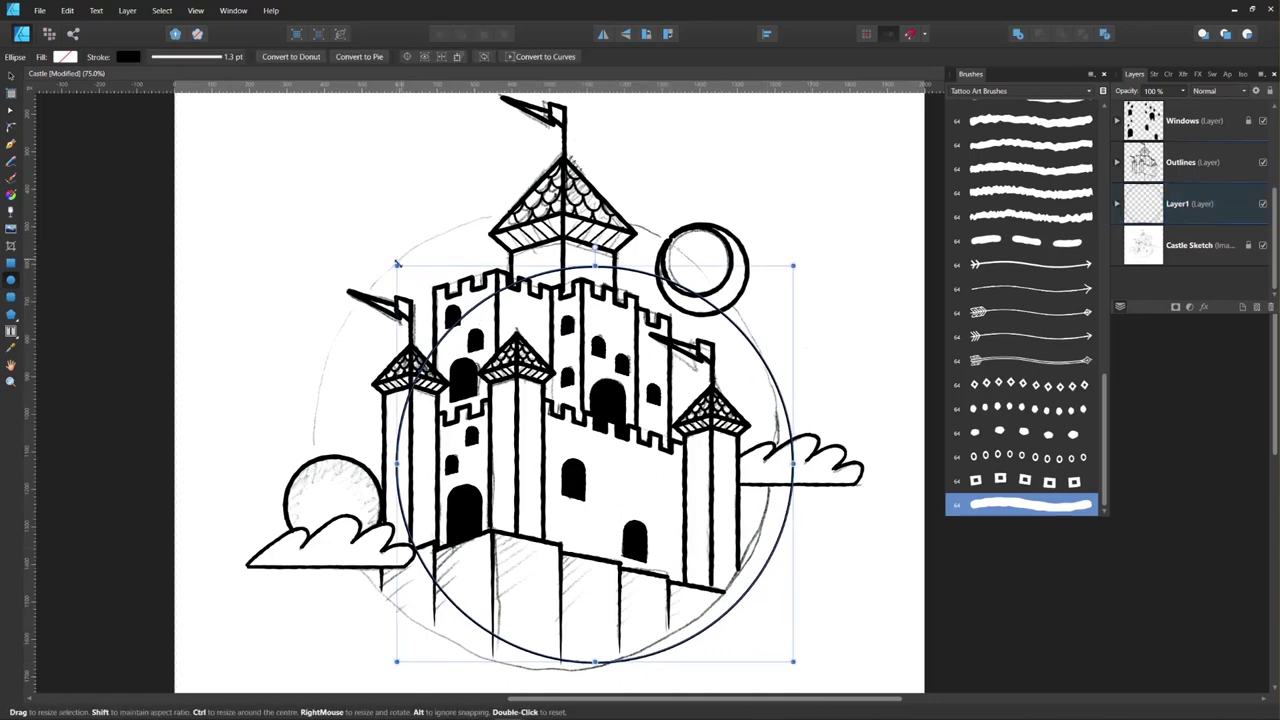
{"action": "left_click_drag", "start_coordinate": [396, 266], "coordinate": [325, 215]}
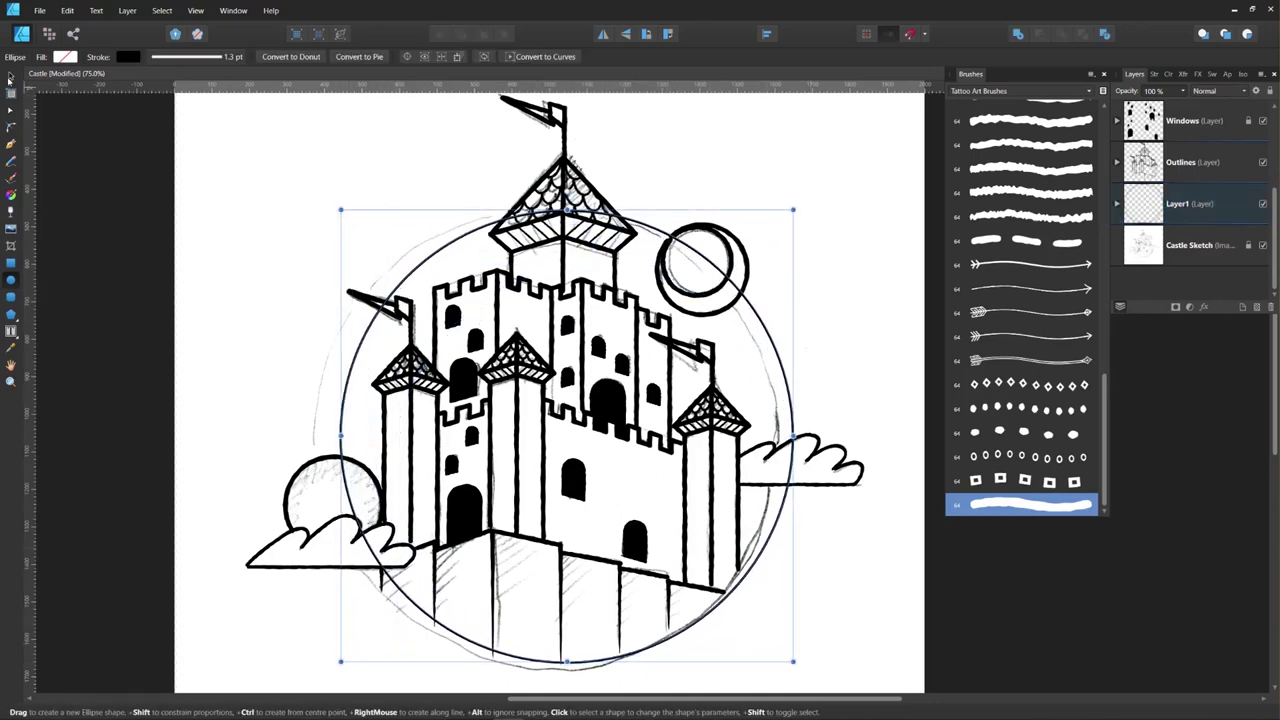
{"action": "left_click", "coordinate": [10, 76]}
{"action": "left_click_drag", "start_coordinate": [657, 236], "coordinate": [636, 233]}
{"action": "left_click_drag", "start_coordinate": [774, 661], "coordinate": [781, 669]}
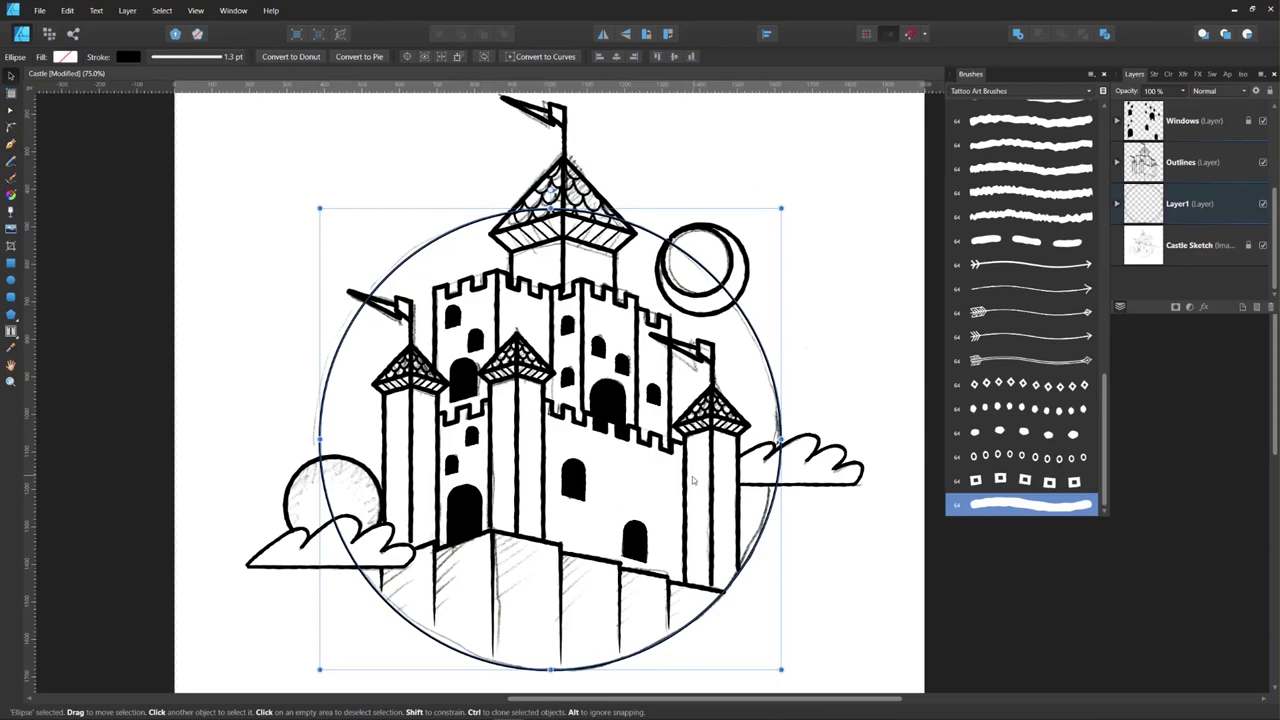
{"action": "key", "text": "Up"}
{"action": "key", "text": "Up"}
Step: Duplicate the large circle within its layer and name the upper copy "Dots"
{"action": "left_click", "coordinate": [1117, 204]}
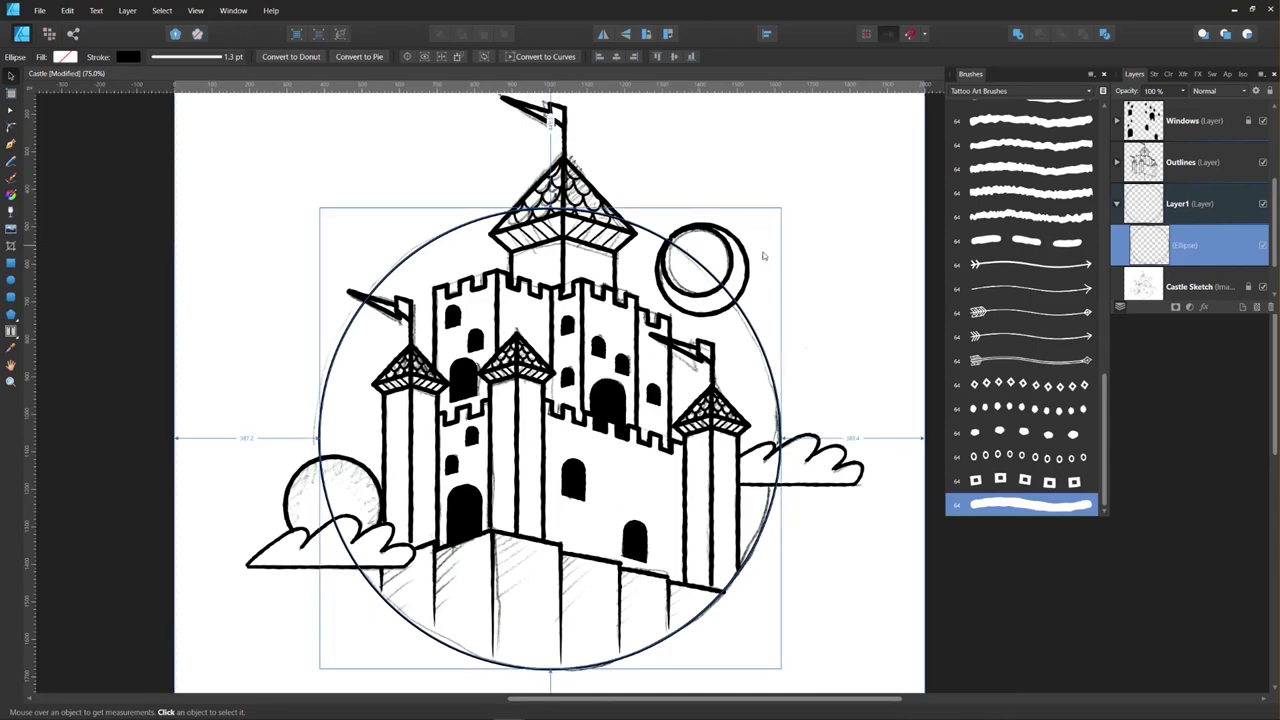
{"action": "key", "text": "ctrl+j"}
{"action": "scroll", "coordinate": [1250, 260], "scroll_direction": "down", "scroll_amount": 1}
{"action": "double_click", "coordinate": [1206, 203]}
{"action": "type", "text": "Do"}
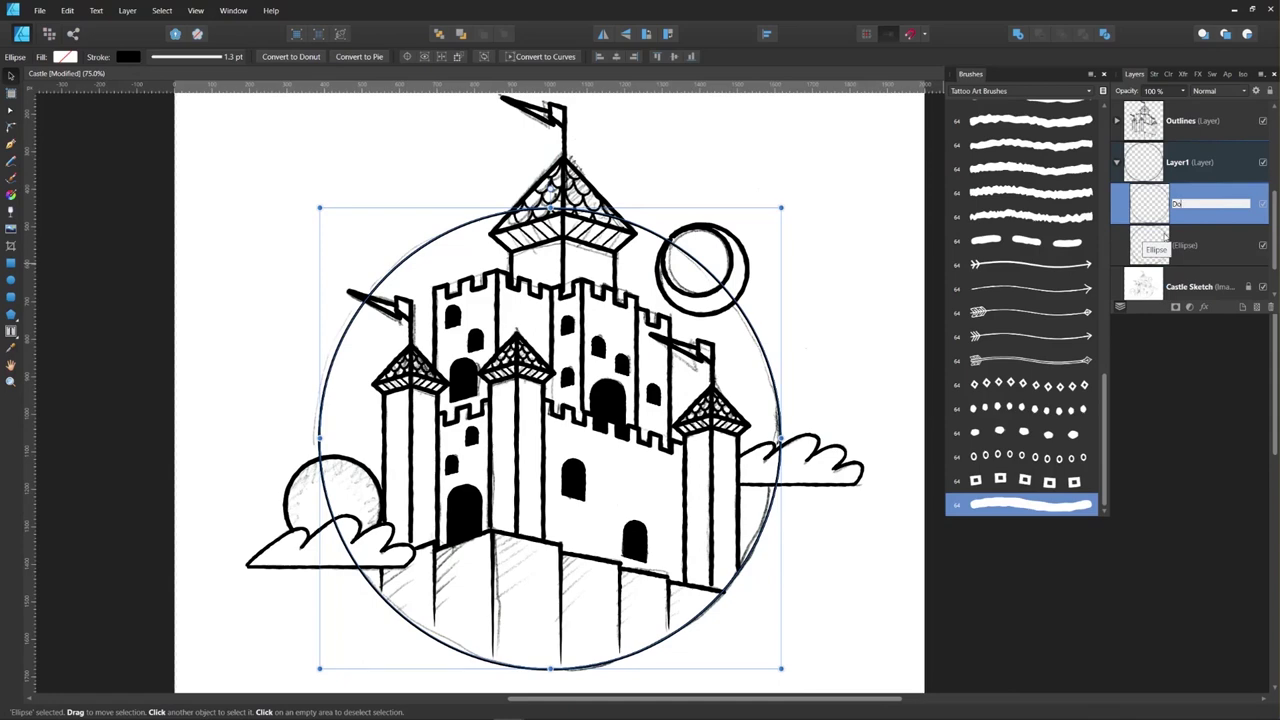
{"action": "type", "text": "ts"}
{"action": "key", "text": "Return"}
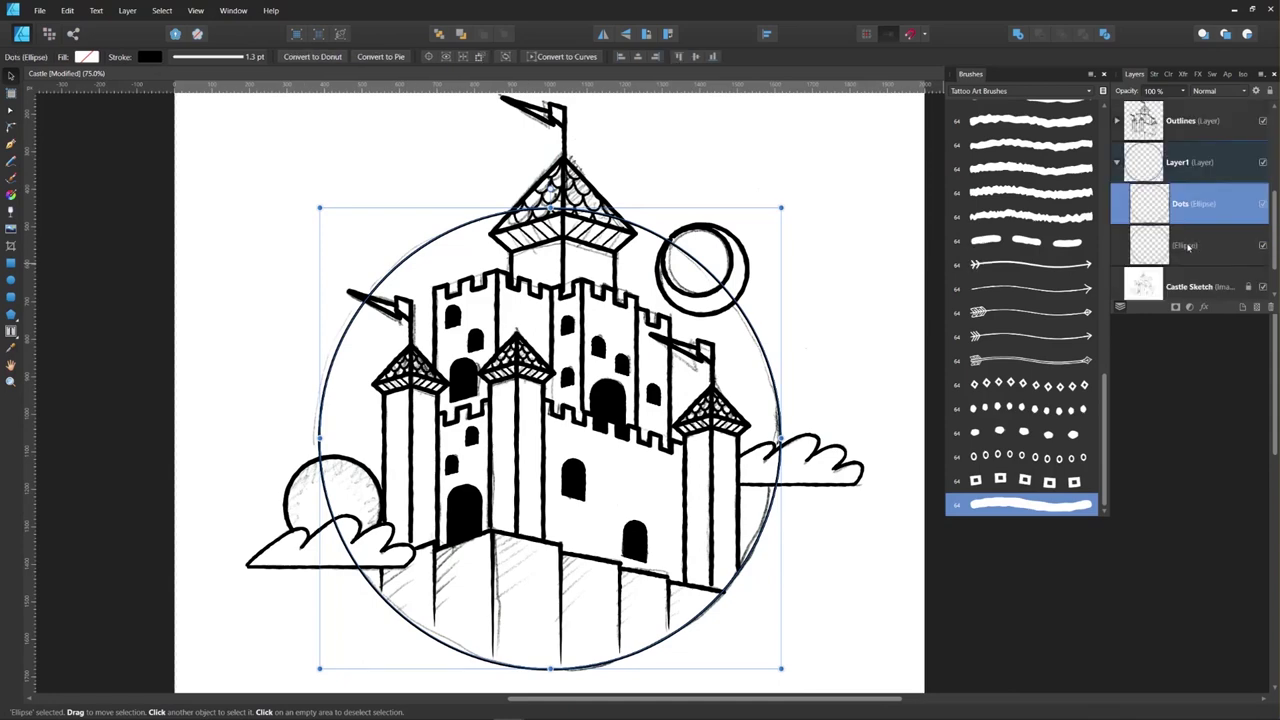
Step: Rename the lower large circle "Outlines" and hide it
{"action": "double_click", "coordinate": [1188, 245]}
{"action": "type", "text": "D"}
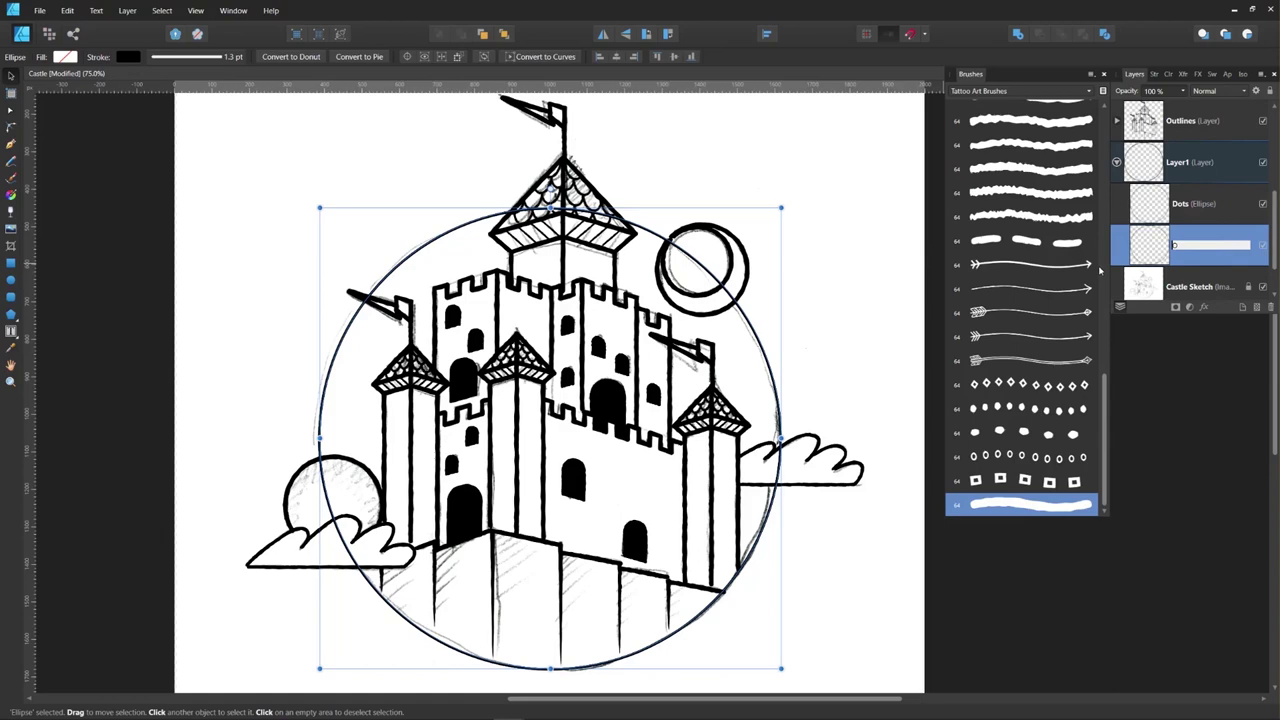
{"action": "type", "text": "utlines"}
{"action": "key", "text": "Return"}
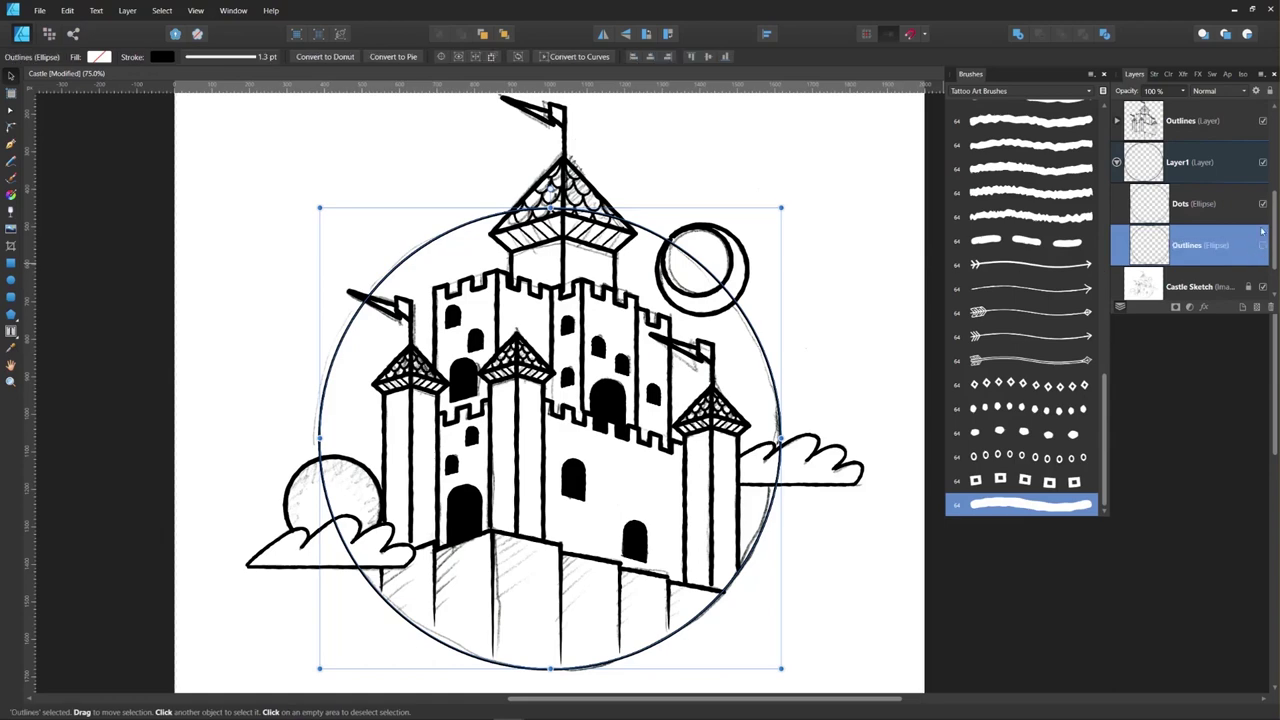
Step: Apply the Tattoo Art_Dot 1 brush to the Dots circle and set its stroke width to 7 pt
{"action": "left_click", "coordinate": [1226, 219]}
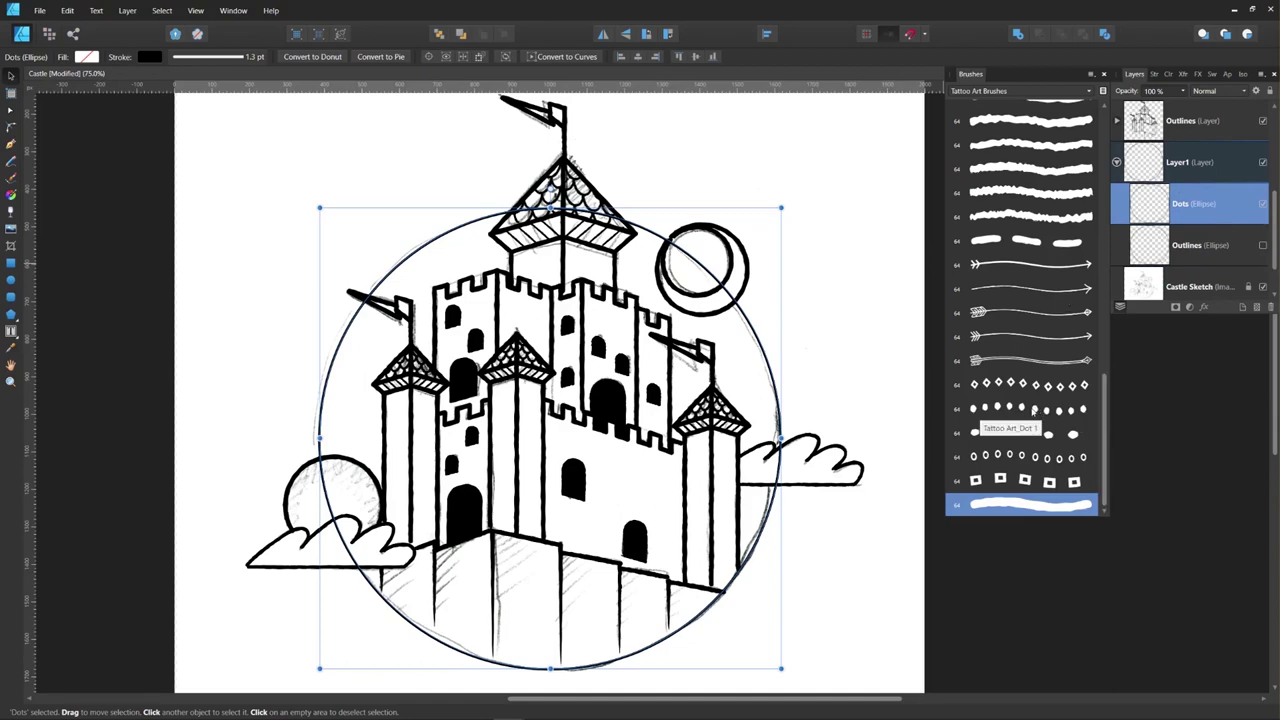
{"action": "left_click", "coordinate": [1033, 412]}
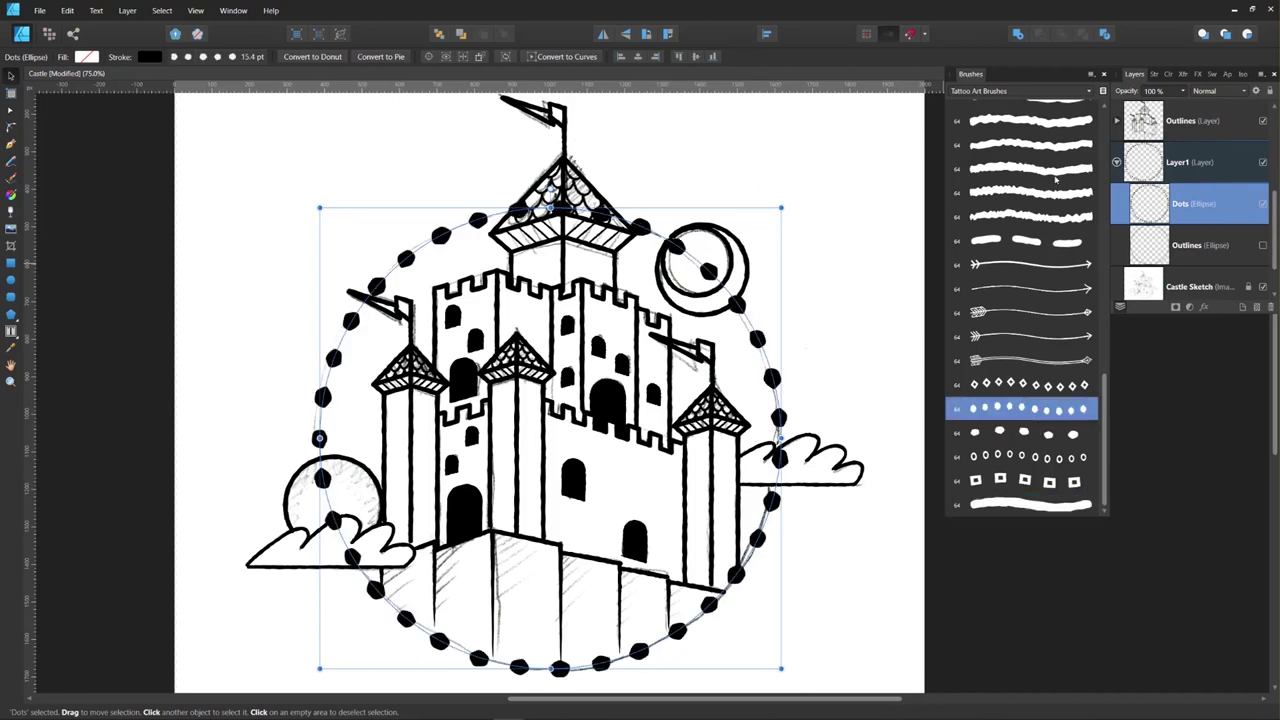
{"action": "left_click", "coordinate": [1156, 75]}
{"action": "left_click_drag", "start_coordinate": [1188, 117], "coordinate": [1175, 114]}
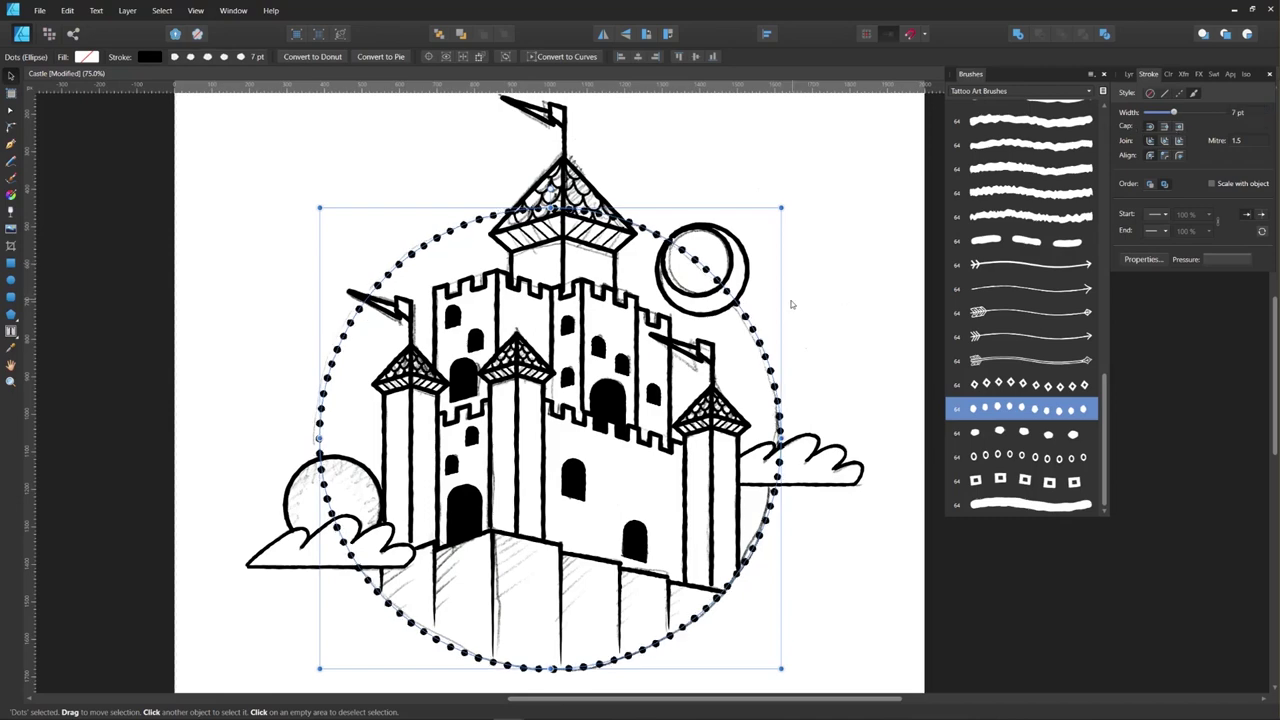
Step: Convert the Dots circle to curves
{"action": "key", "text": "space"}
{"action": "left_click_drag", "start_coordinate": [617, 383], "coordinate": [636, 375]}
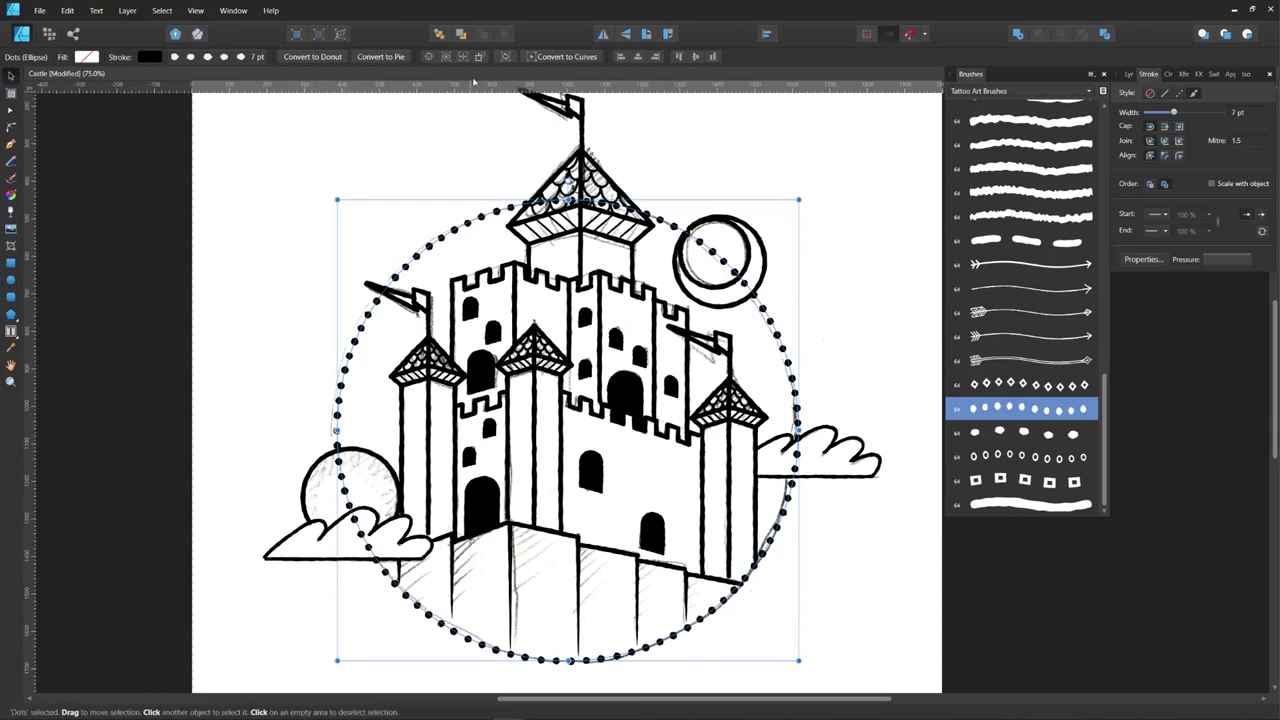
{"action": "left_click", "coordinate": [566, 57]}
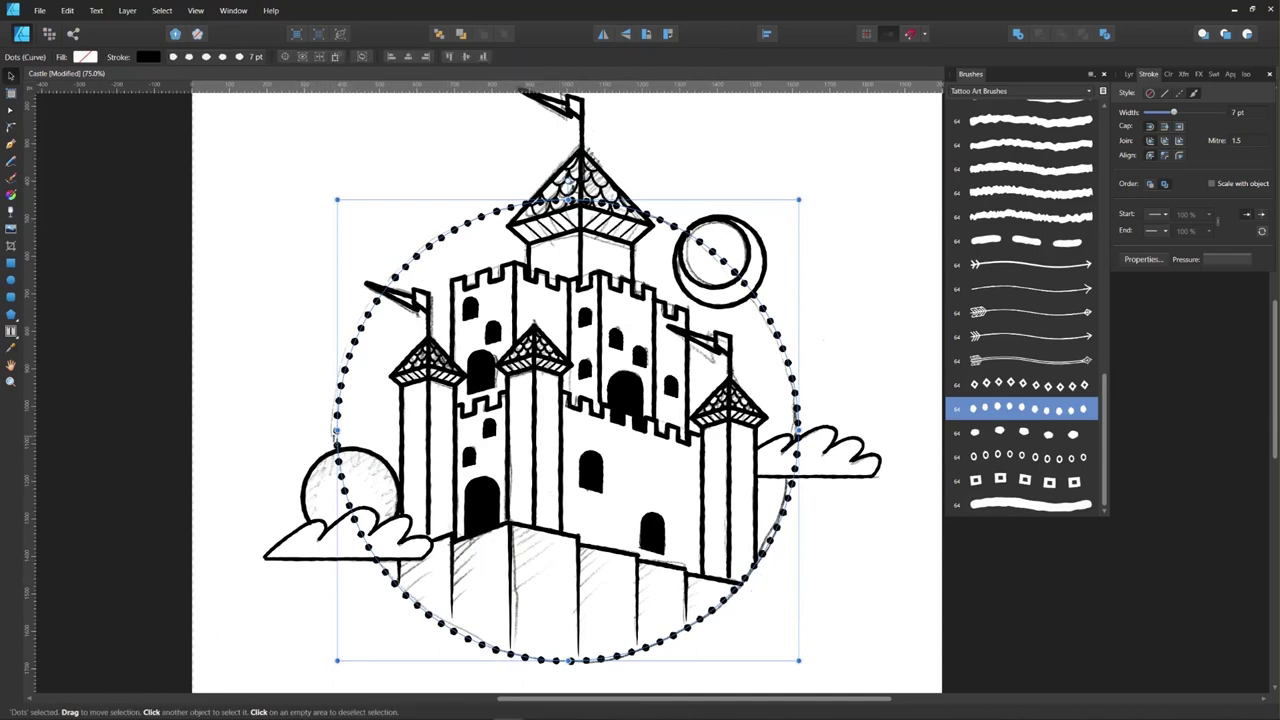
Step: Split the dotted circle at the castle ground's right end and delete its arc below the sun and castle
{"action": "left_click", "coordinate": [11, 110]}
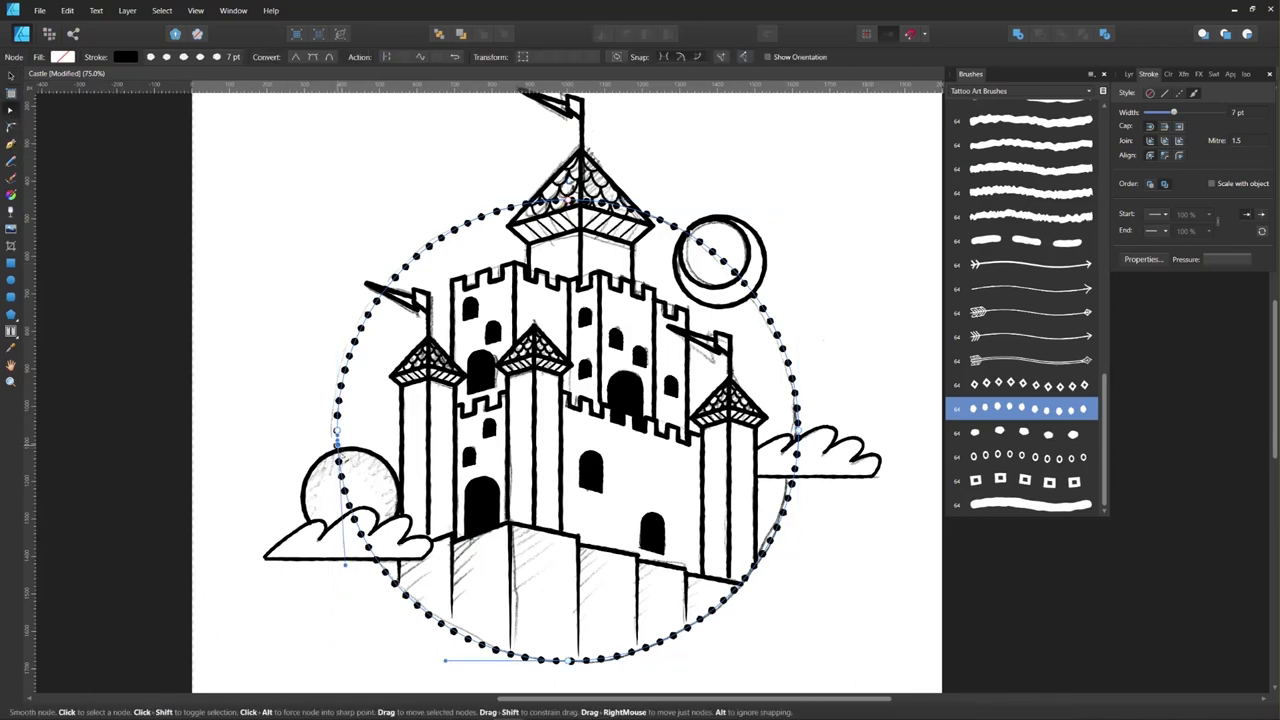
{"action": "left_click", "coordinate": [757, 566]}
{"action": "left_click", "coordinate": [386, 57]}
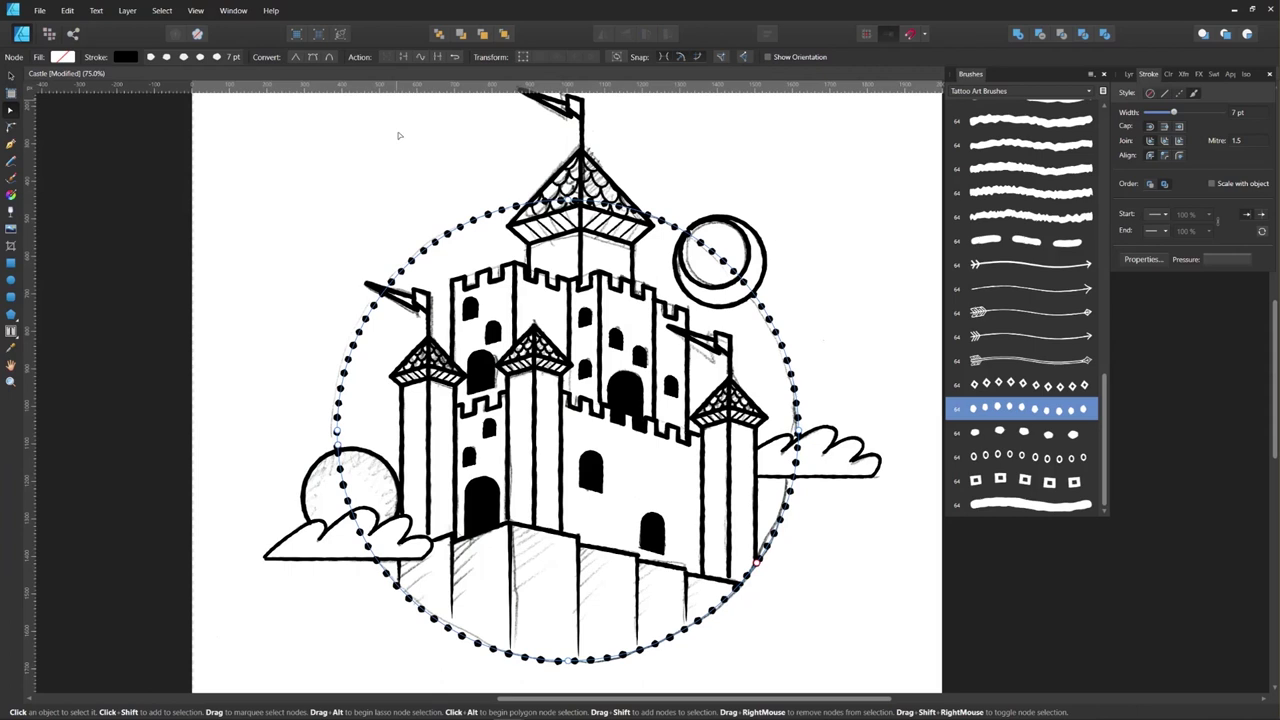
{"action": "left_click", "coordinate": [352, 609]}
{"action": "left_click", "coordinate": [463, 638]}
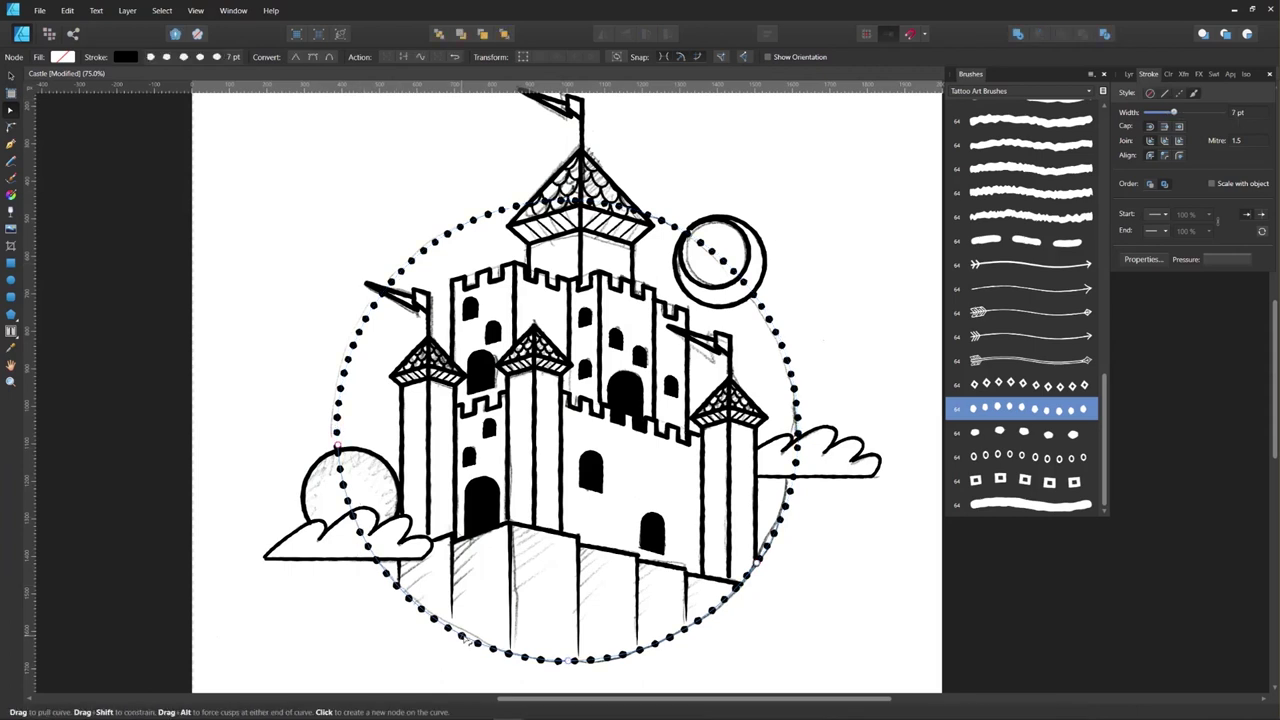
{"action": "key", "text": "v"}
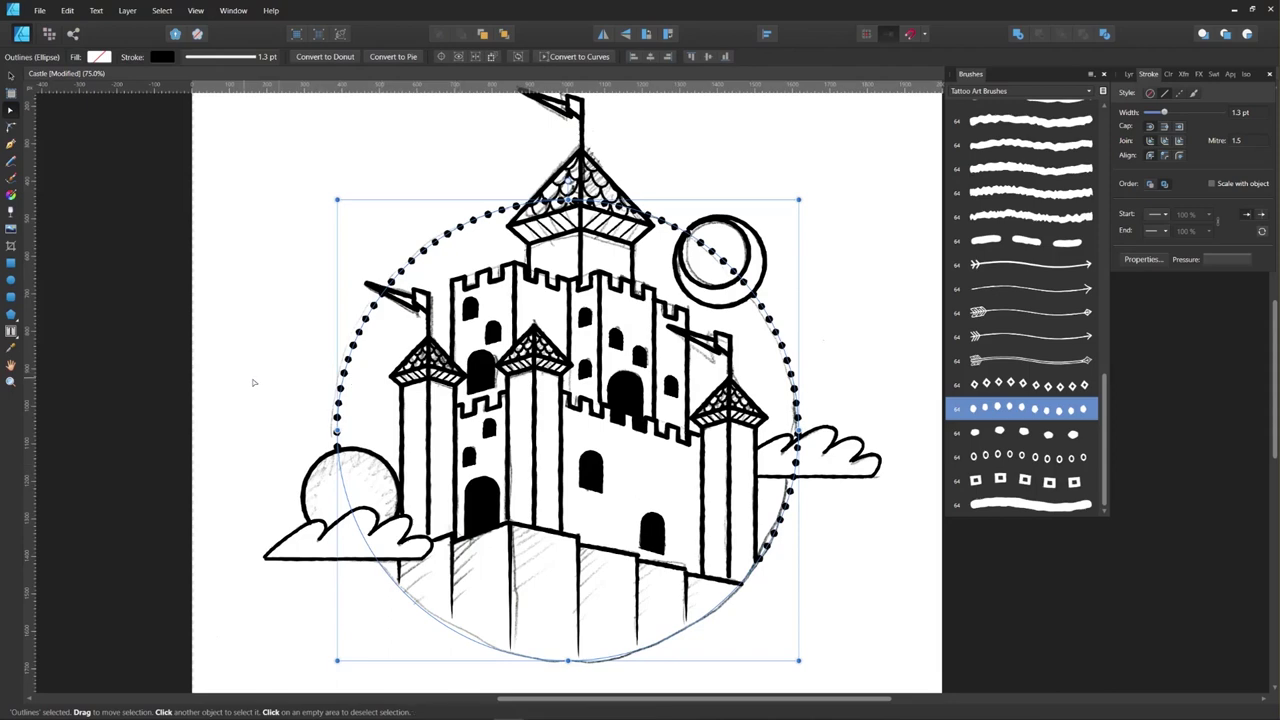
{"action": "left_click", "coordinate": [318, 447]}
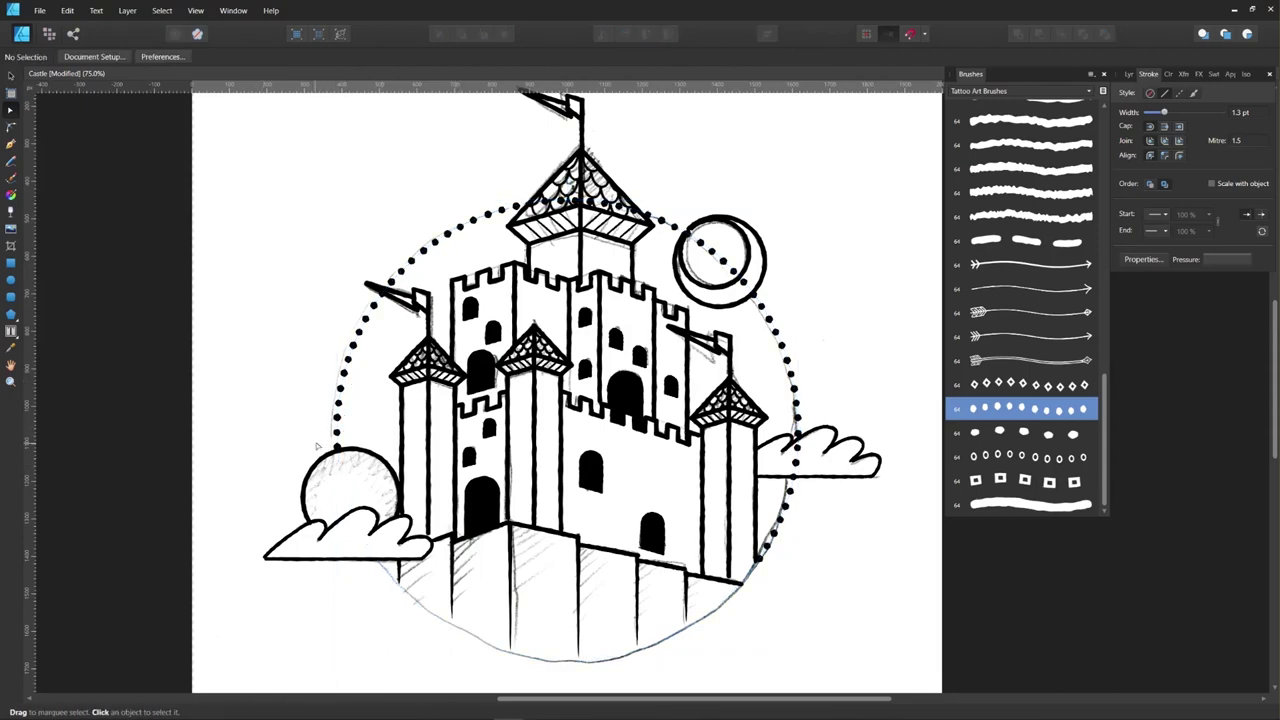
Step: Delete the end node of the dotted curve just above the sun so the dots stop short of it
{"action": "left_click", "coordinate": [337, 434]}
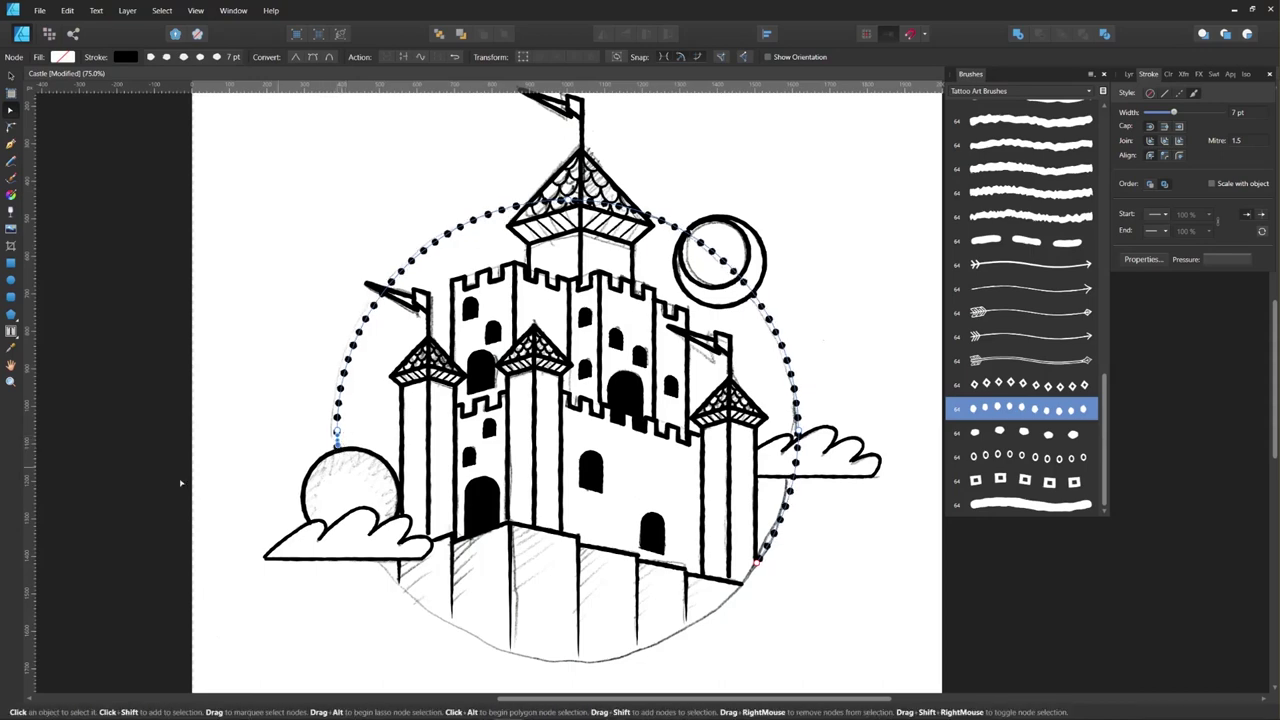
{"action": "key", "text": "ctrl+plus"}
{"action": "key", "text": "ctrl+plus"}
{"action": "left_click_drag", "start_coordinate": [445, 399], "coordinate": [793, 297]}
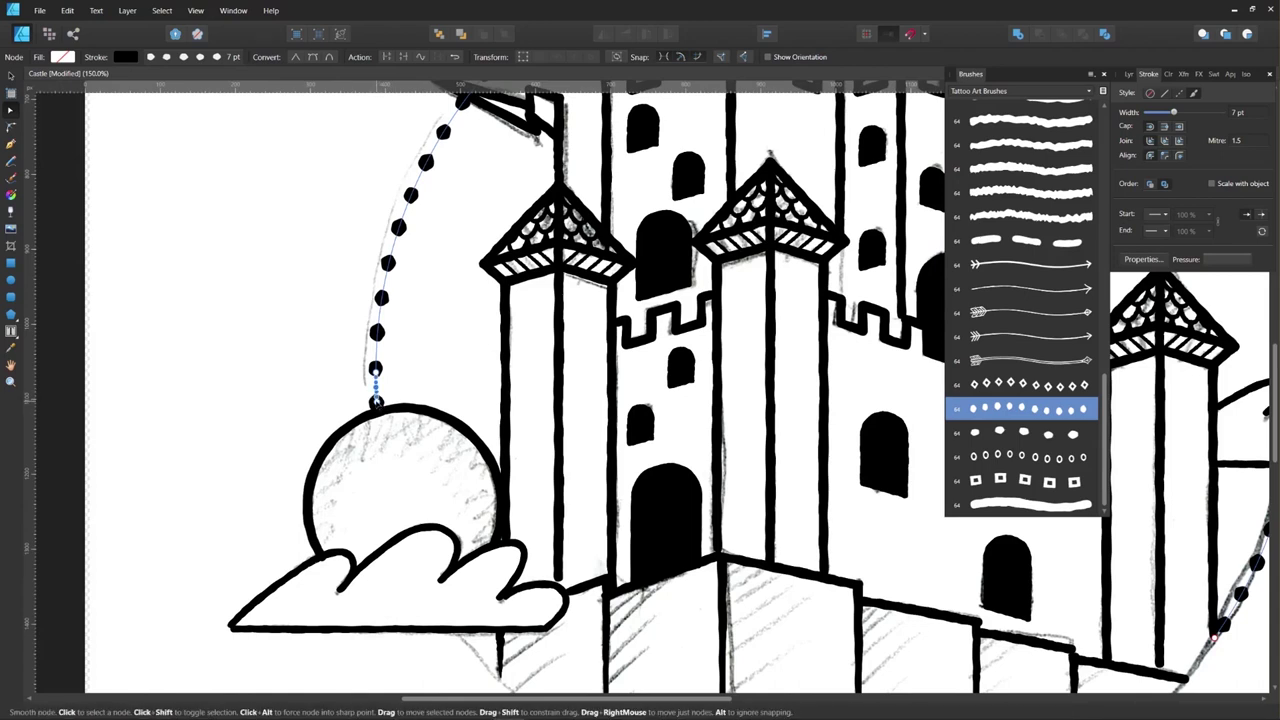
{"action": "left_click", "coordinate": [377, 402]}
{"action": "key", "text": "Delete"}
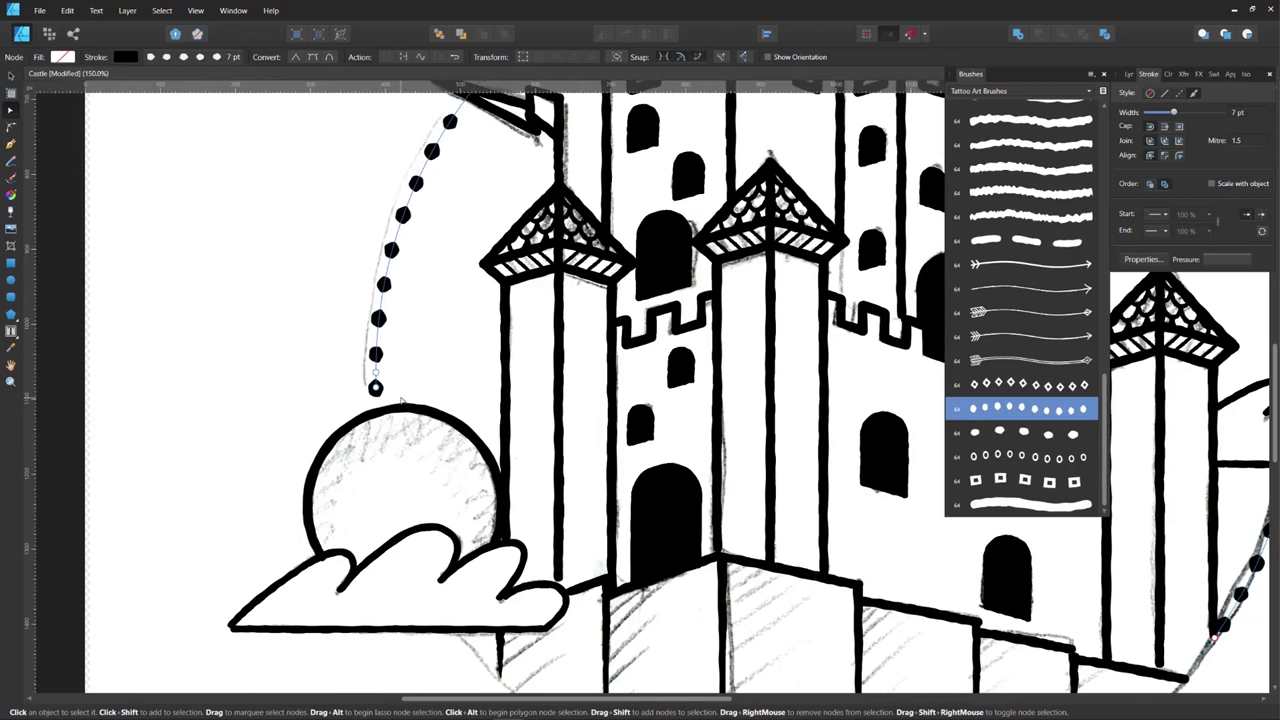
Step: Draw a closed Pen outline around the dots between the sun and the left tower's flag
{"action": "key", "text": "ctrl+minus"}
{"action": "key", "text": "ctrl+minus"}
{"action": "left_click_drag", "start_coordinate": [773, 246], "coordinate": [617, 259]}
{"action": "left_click_drag", "start_coordinate": [768, 304], "coordinate": [762, 340]}
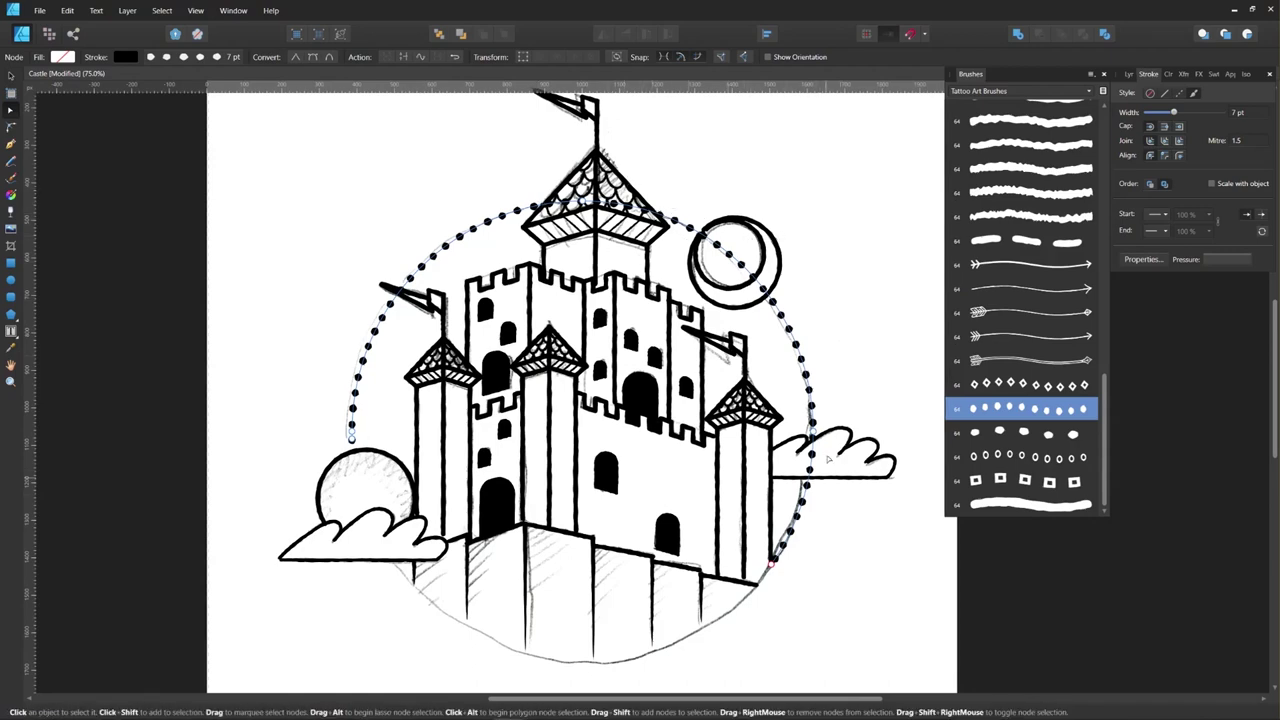
{"action": "left_click_drag", "start_coordinate": [808, 440], "coordinate": [855, 446]}
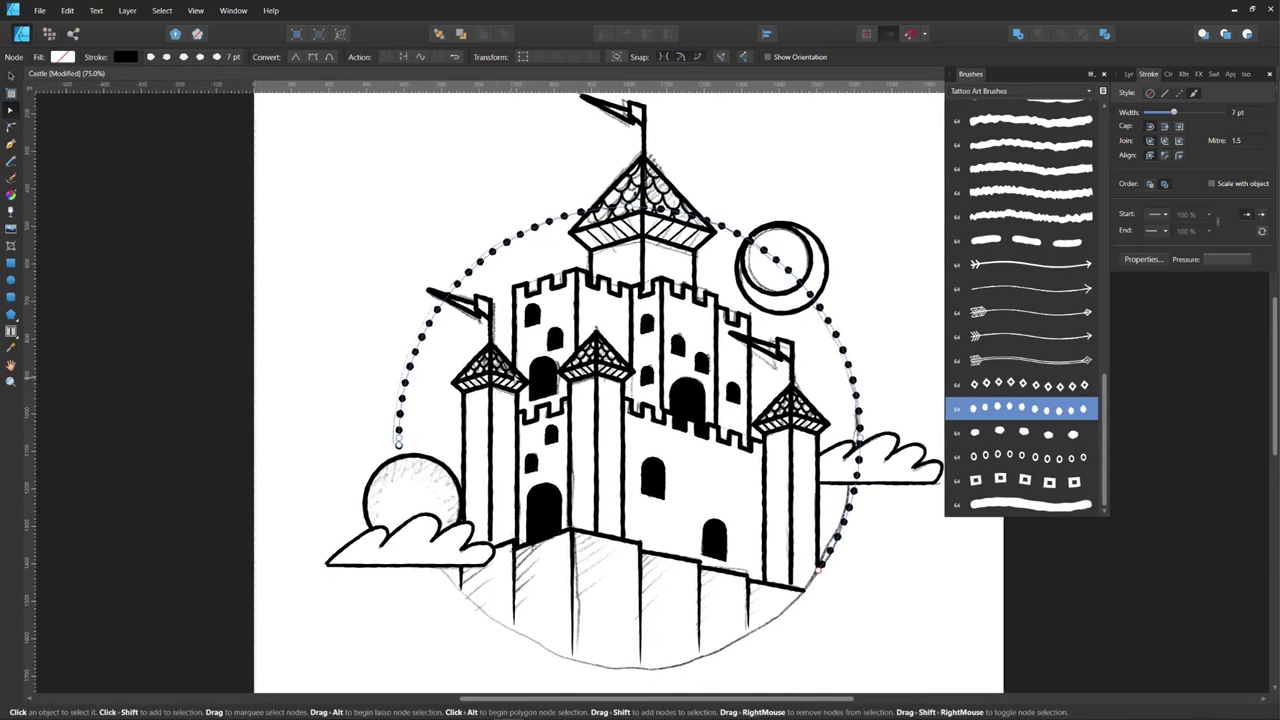
{"action": "left_click_drag", "start_coordinate": [462, 334], "coordinate": [422, 321]}
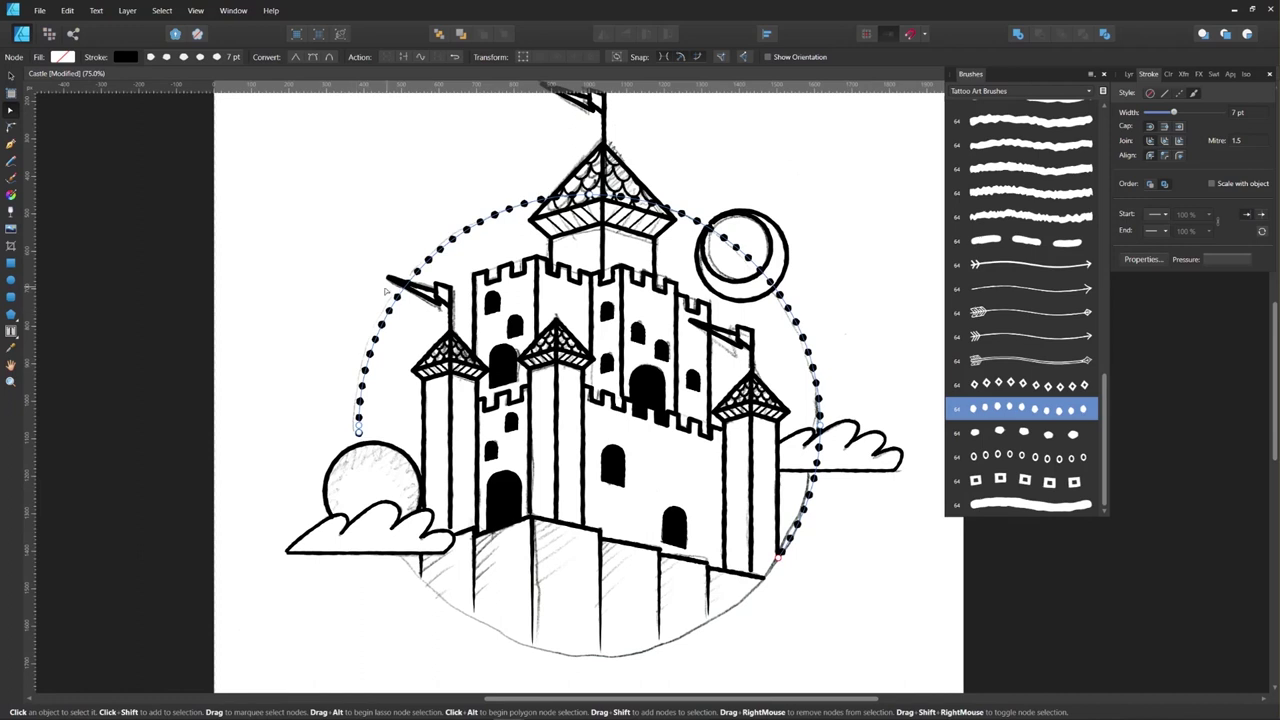
{"action": "key", "text": "p"}
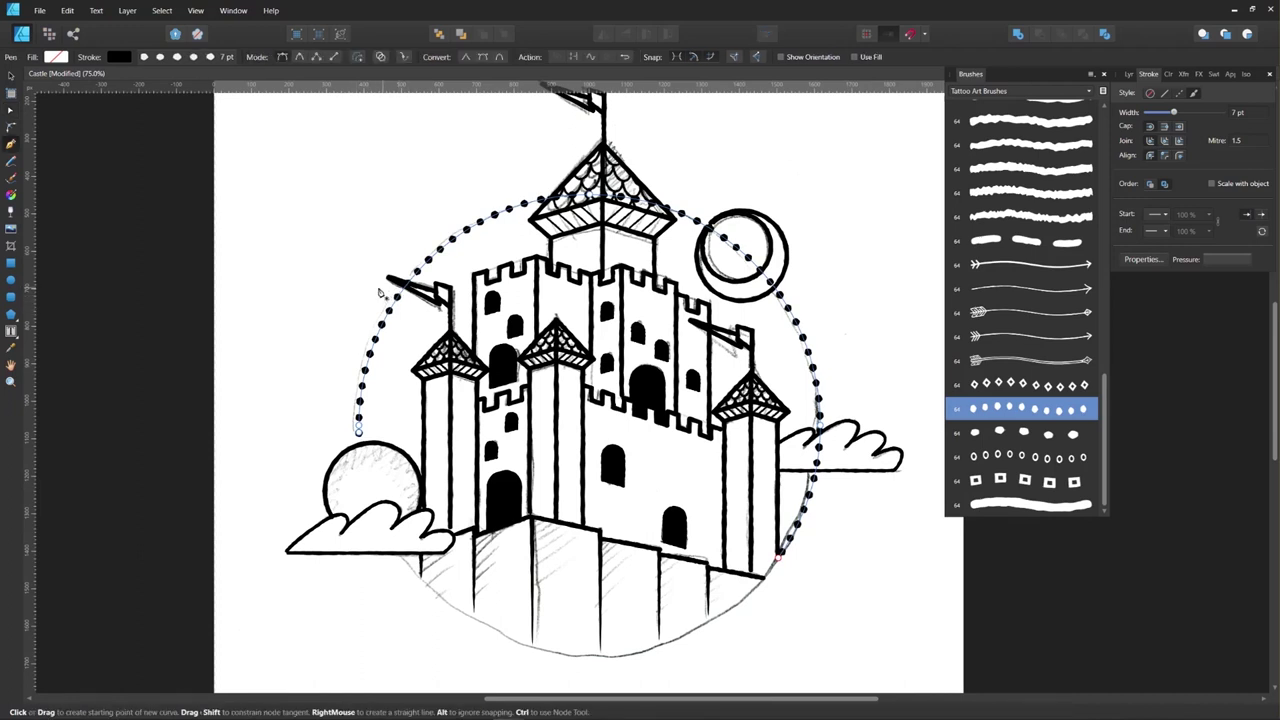
{"action": "left_click", "coordinate": [379, 281]}
{"action": "left_click", "coordinate": [426, 308]}
{"action": "left_click_drag", "start_coordinate": [386, 433], "coordinate": [399, 461]}
{"action": "left_click", "coordinate": [335, 447]}
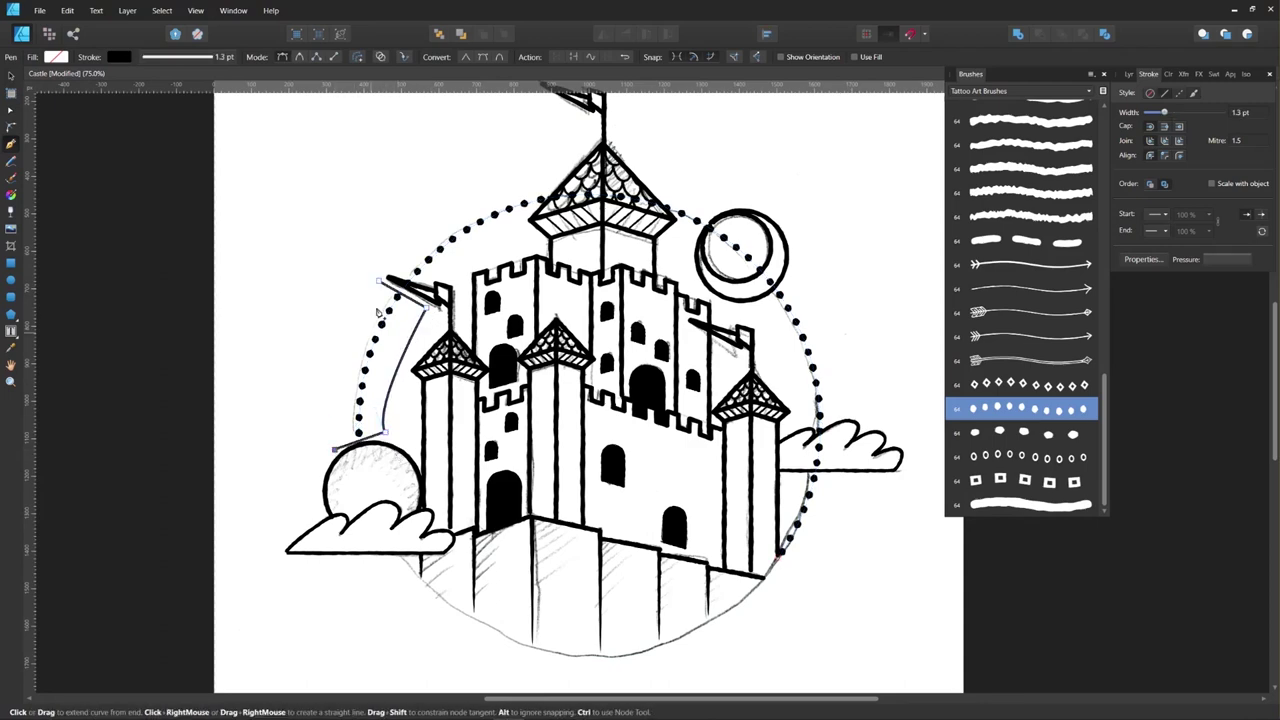
Step: Draw a closed, curved Pen outline around the dots between the left flag and the tallest tower's roof
{"action": "left_click", "coordinate": [396, 267]}
{"action": "left_click_drag", "start_coordinate": [546, 182], "coordinate": [604, 183]}
{"action": "left_click", "coordinate": [546, 182], "text": "alt"}
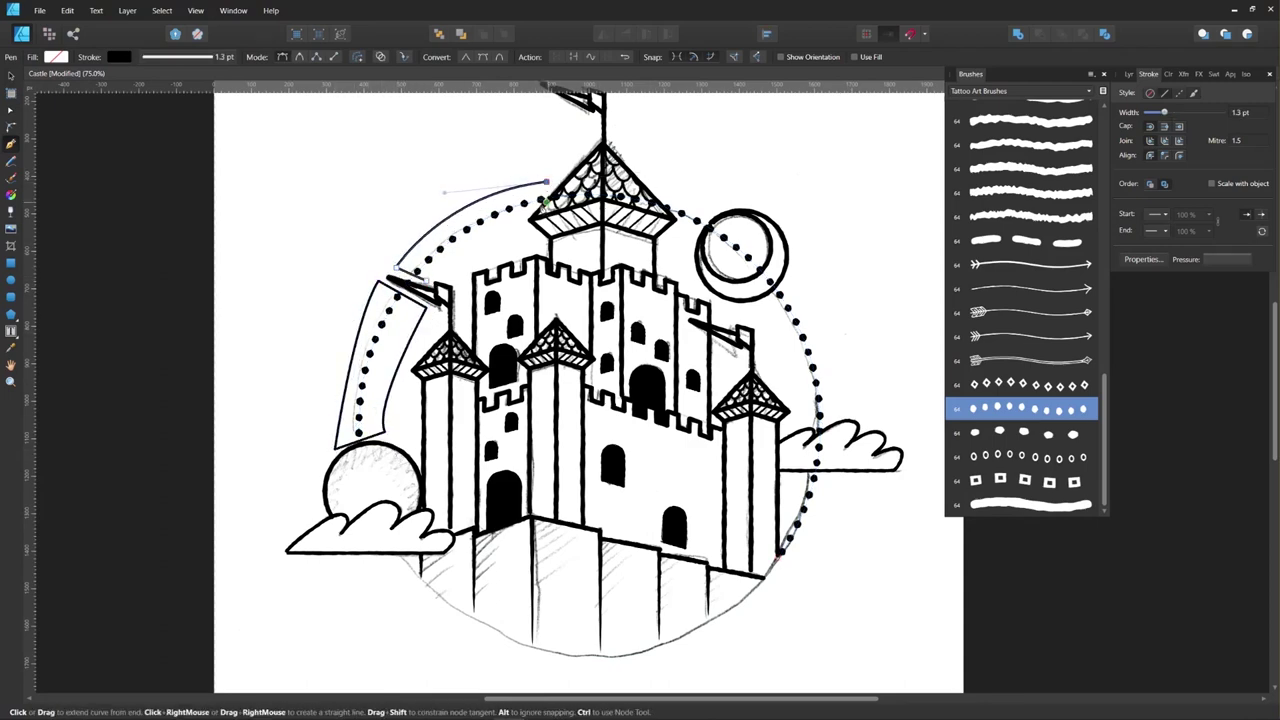
{"action": "left_click", "coordinate": [546, 200]}
{"action": "left_click", "coordinate": [531, 209]}
{"action": "left_click_drag", "start_coordinate": [427, 282], "coordinate": [408, 310]}
Step: Draw a small closed four-sided Pen shape around the dots between the tallest tower's roof and the moon
{"action": "left_click_drag", "start_coordinate": [672, 245], "coordinate": [631, 260]}
{"action": "left_click", "coordinate": [636, 213]}
{"action": "left_click", "coordinate": [636, 237]}
{"action": "left_click", "coordinate": [654, 245]}
{"action": "left_click", "coordinate": [667, 225]}
{"action": "left_click", "coordinate": [636, 213]}
Step: Draw a closed, curved Pen outline around the dots between the moon and the right cloud
{"action": "left_click", "coordinate": [725, 317]}
{"action": "left_click", "coordinate": [743, 298]}
{"action": "left_click_drag", "start_coordinate": [790, 430], "coordinate": [786, 472]}
{"action": "left_click", "coordinate": [790, 430], "text": "alt"}
{"action": "left_click", "coordinate": [770, 430]}
{"action": "left_click", "coordinate": [725, 317]}
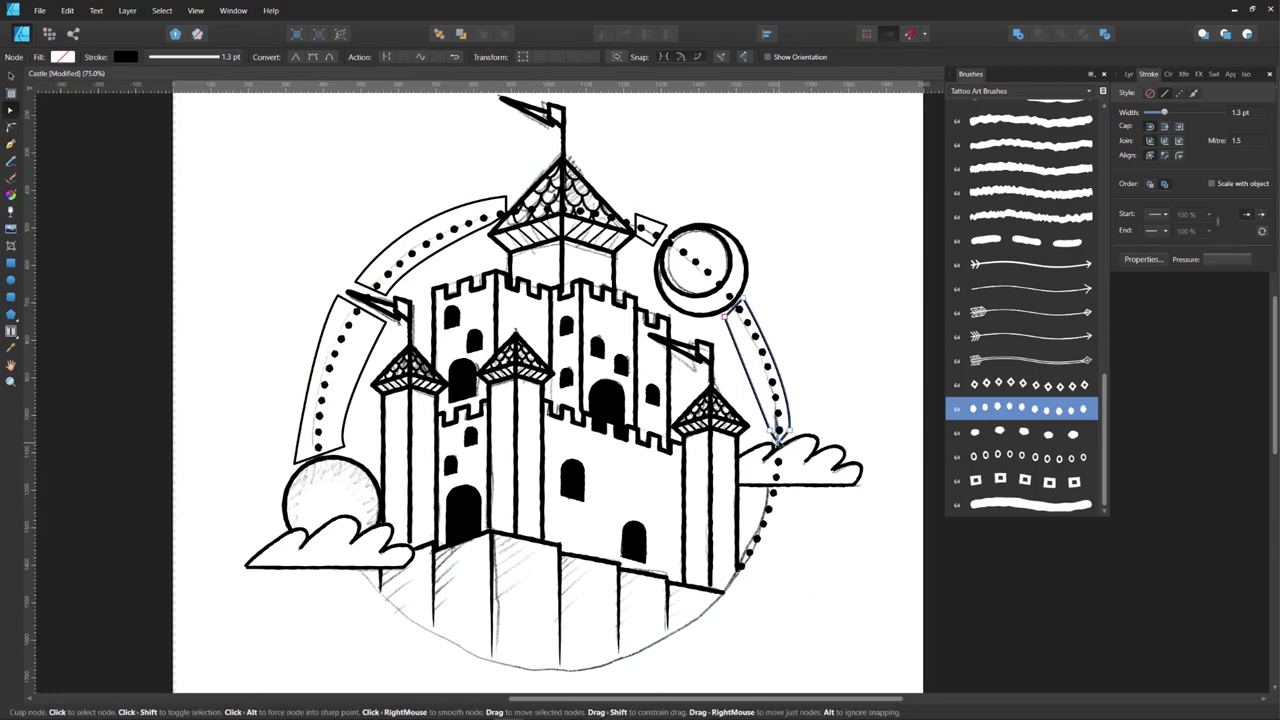
Step: Draw a closed Pen outline around the remaining dots below the right cloud
{"action": "left_click", "coordinate": [758, 488]}
{"action": "left_click", "coordinate": [740, 563]}
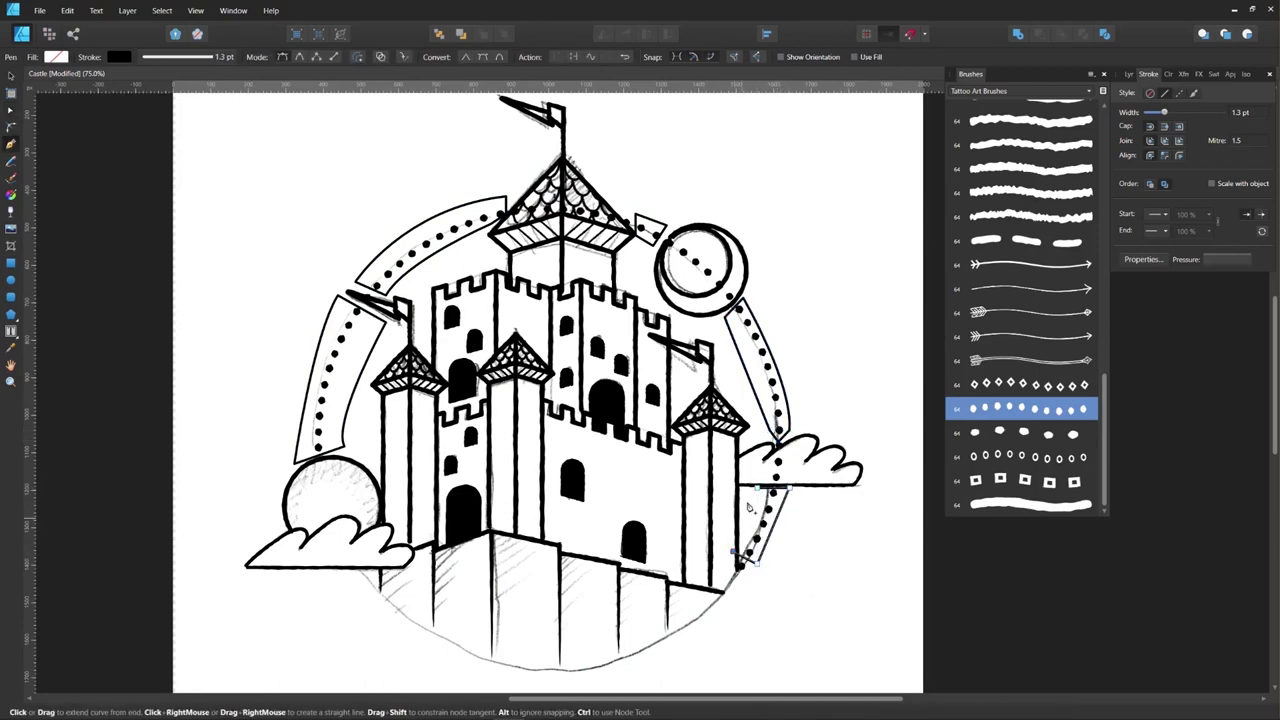
{"action": "key", "text": "v"}
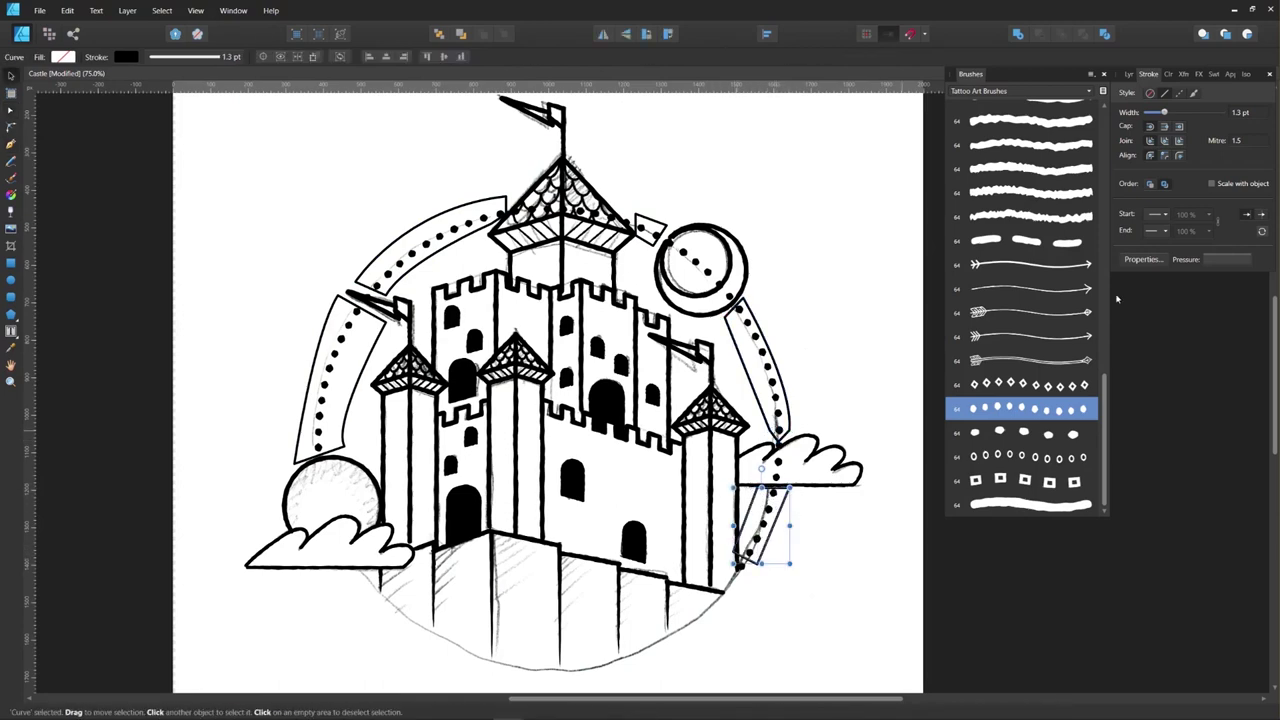
Step: Select all five Pen outlines in Layer1 and merge them into one object with the Add operation
{"action": "left_click", "coordinate": [1129, 74]}
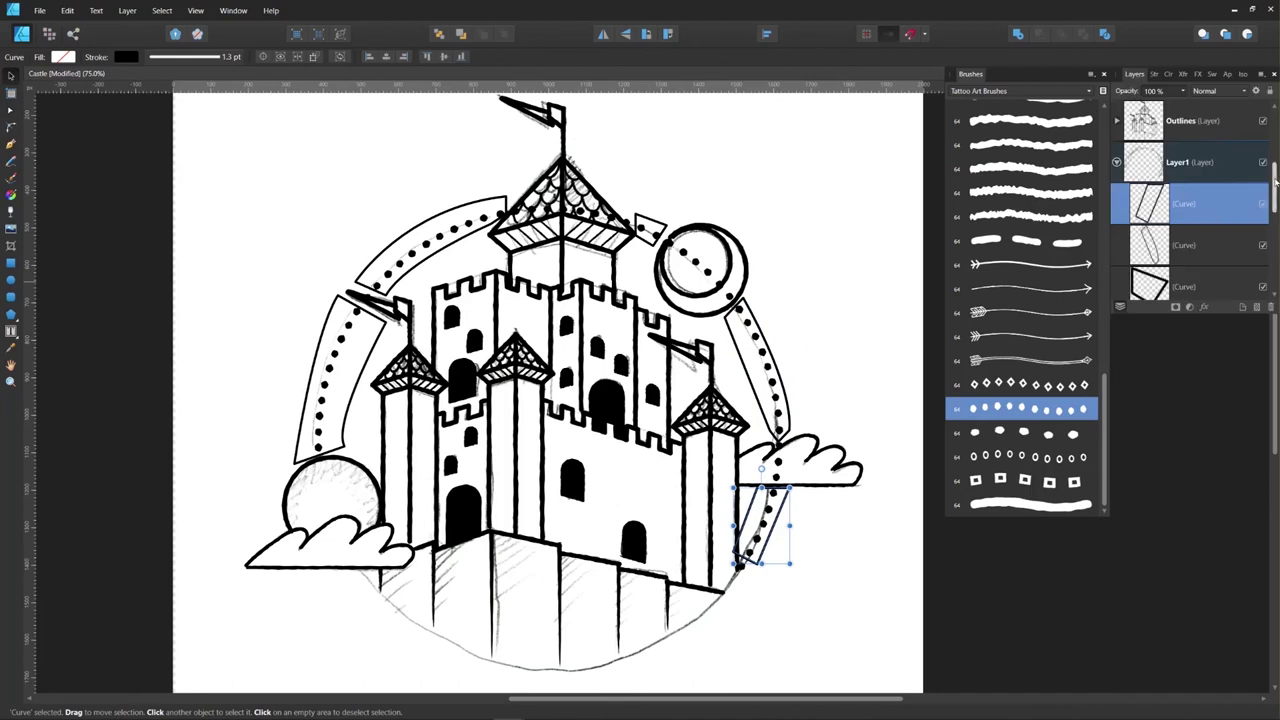
{"action": "left_click", "coordinate": [1222, 248], "text": "shift"}
{"action": "scroll", "coordinate": [1263, 201], "scroll_direction": "down", "scroll_amount": 2}
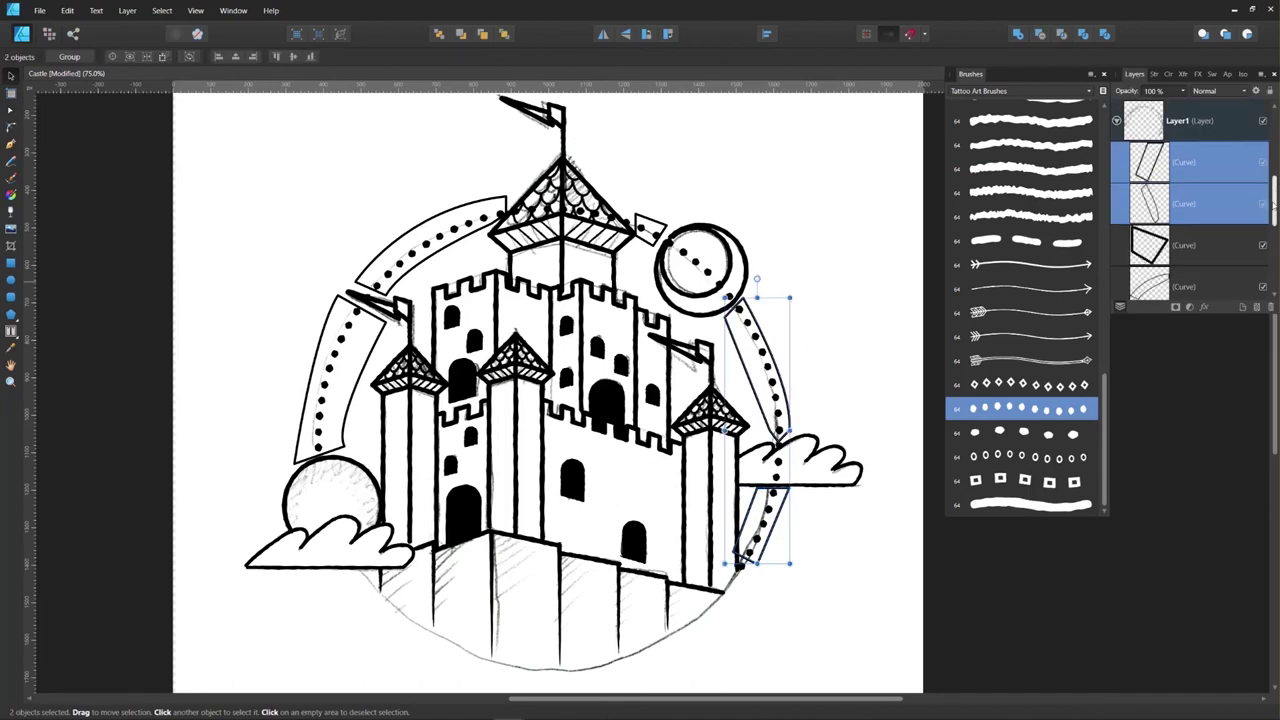
{"action": "left_click", "coordinate": [1266, 204], "text": "shift"}
{"action": "scroll", "coordinate": [1265, 210], "scroll_direction": "down", "scroll_amount": 2}
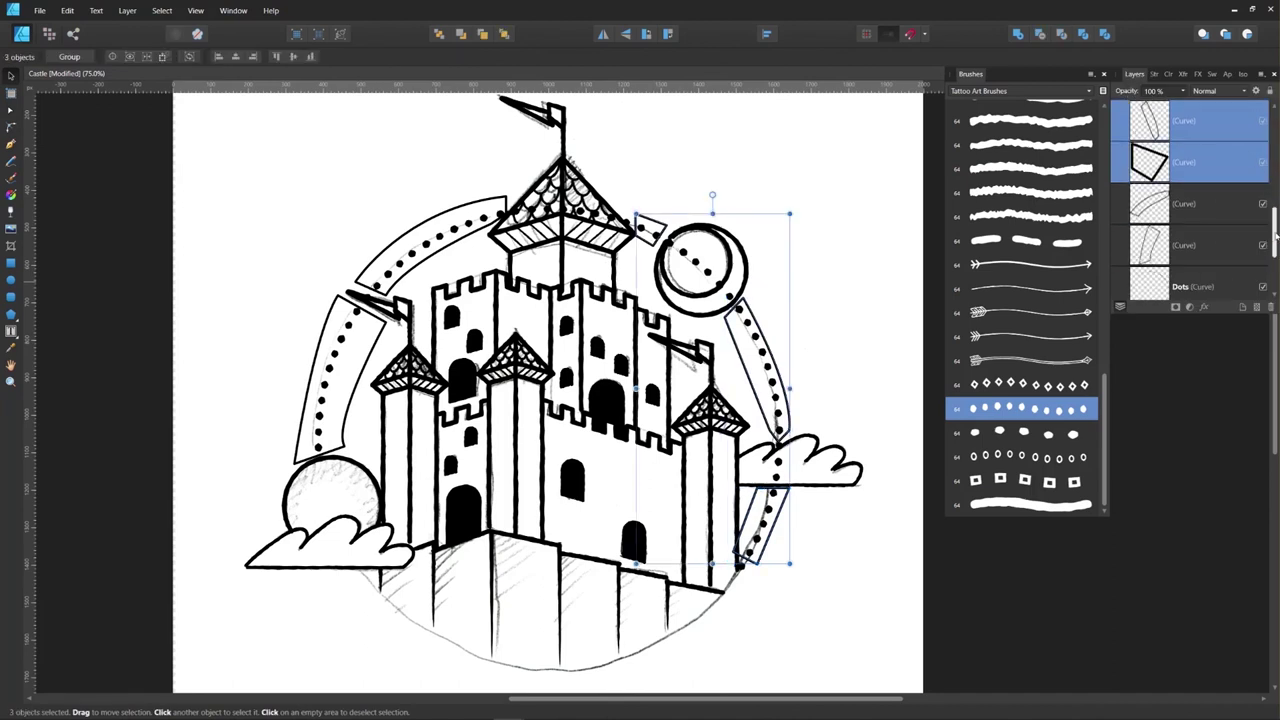
{"action": "left_click", "coordinate": [1230, 204], "text": "shift"}
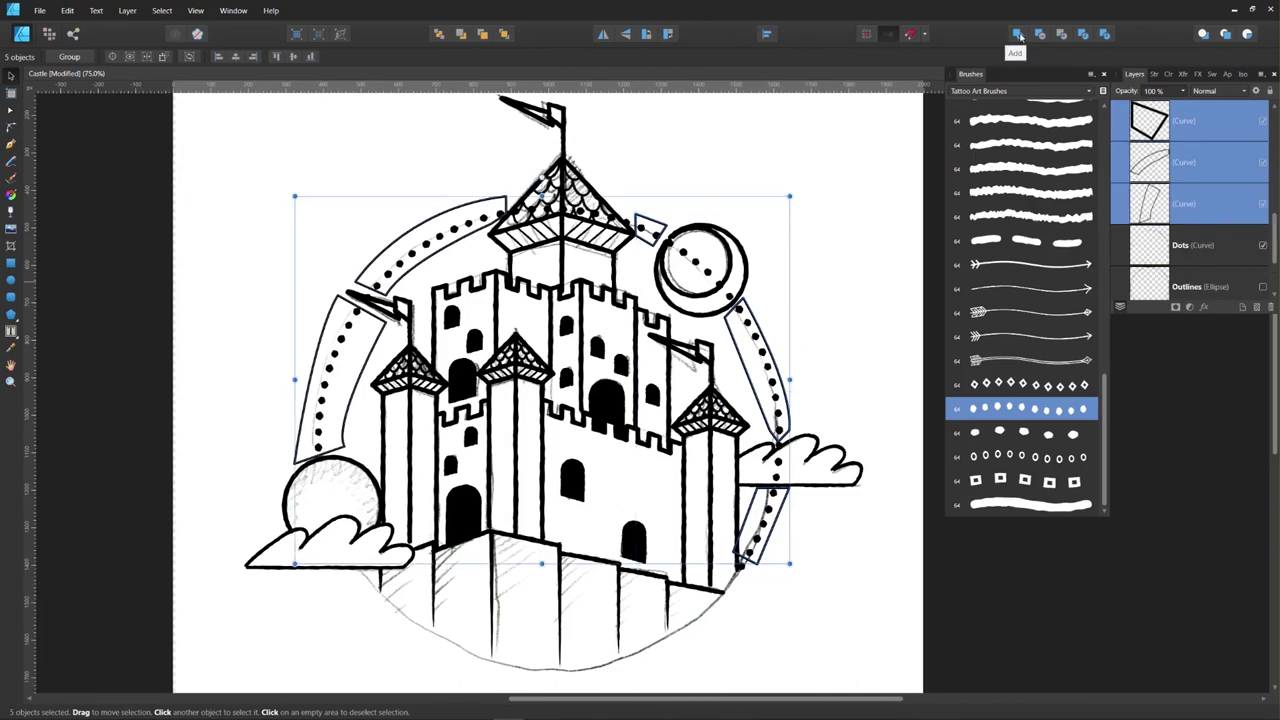
{"action": "left_click", "coordinate": [1019, 36]}
Step: Nest the Dots curve inside the combined curves so the dots are clipped to those outlines
{"action": "left_click_drag", "start_coordinate": [754, 297], "coordinate": [820, 285]}
{"action": "key", "text": "v"}
{"action": "left_click", "coordinate": [1199, 166]}
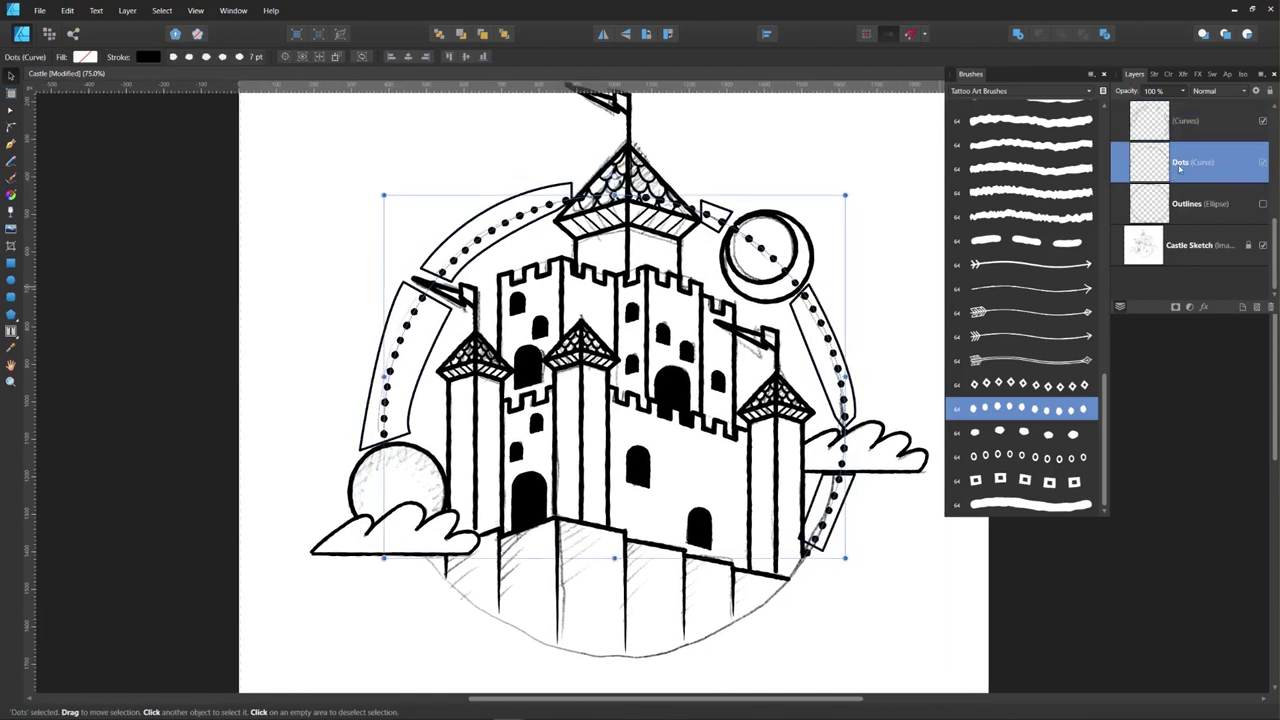
{"action": "left_click_drag", "start_coordinate": [1215, 168], "coordinate": [1209, 132]}
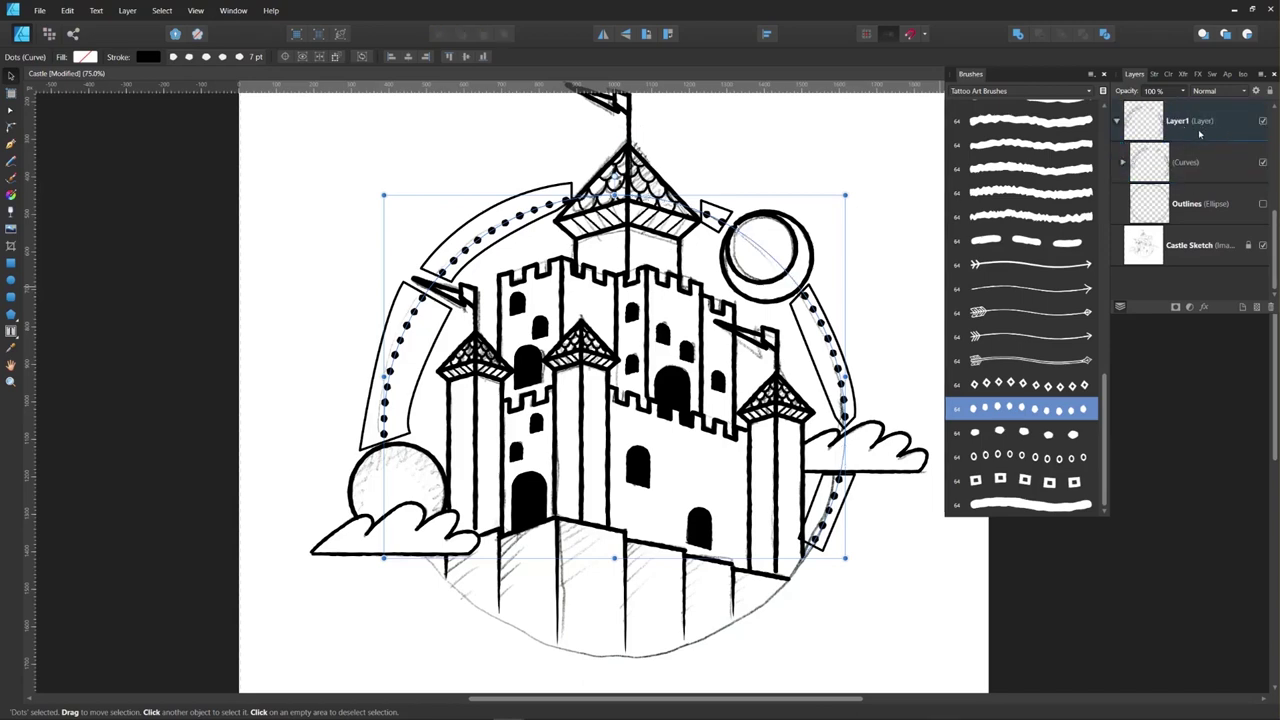
Step: Remove the stroke from the combined clipping curves and deselect them
{"action": "left_click", "coordinate": [1199, 134]}
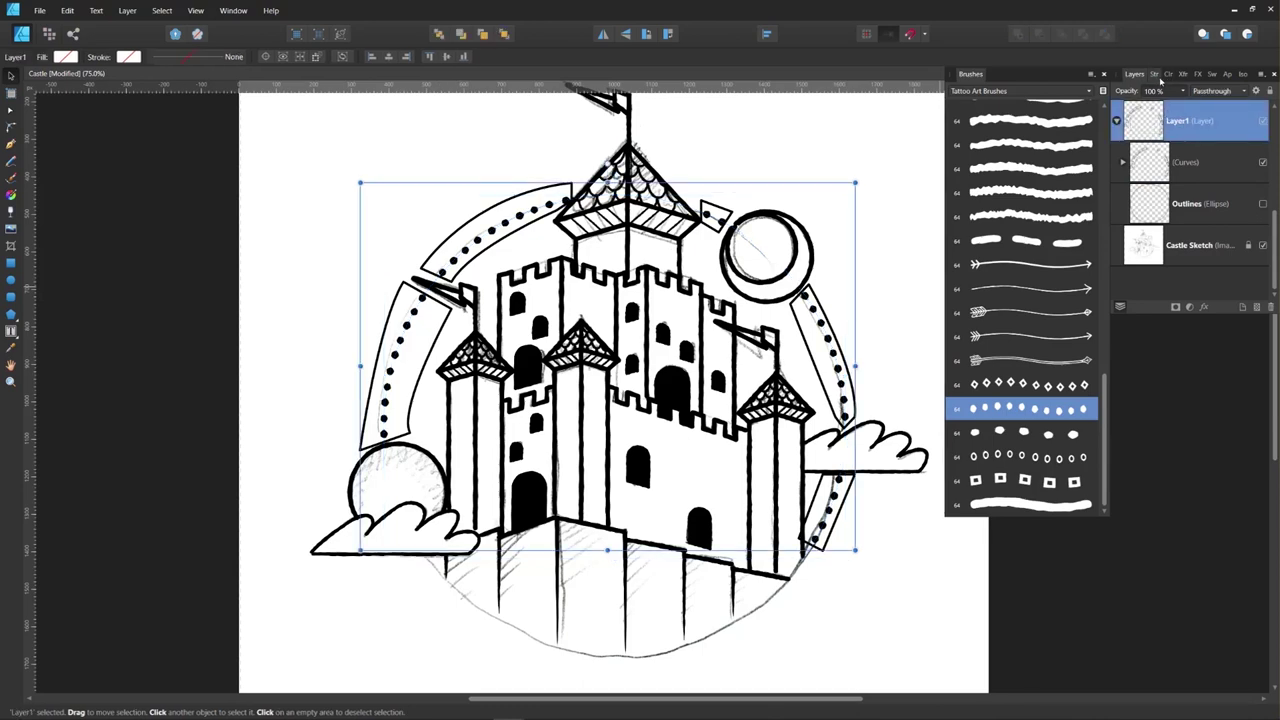
{"action": "left_click", "coordinate": [1208, 166]}
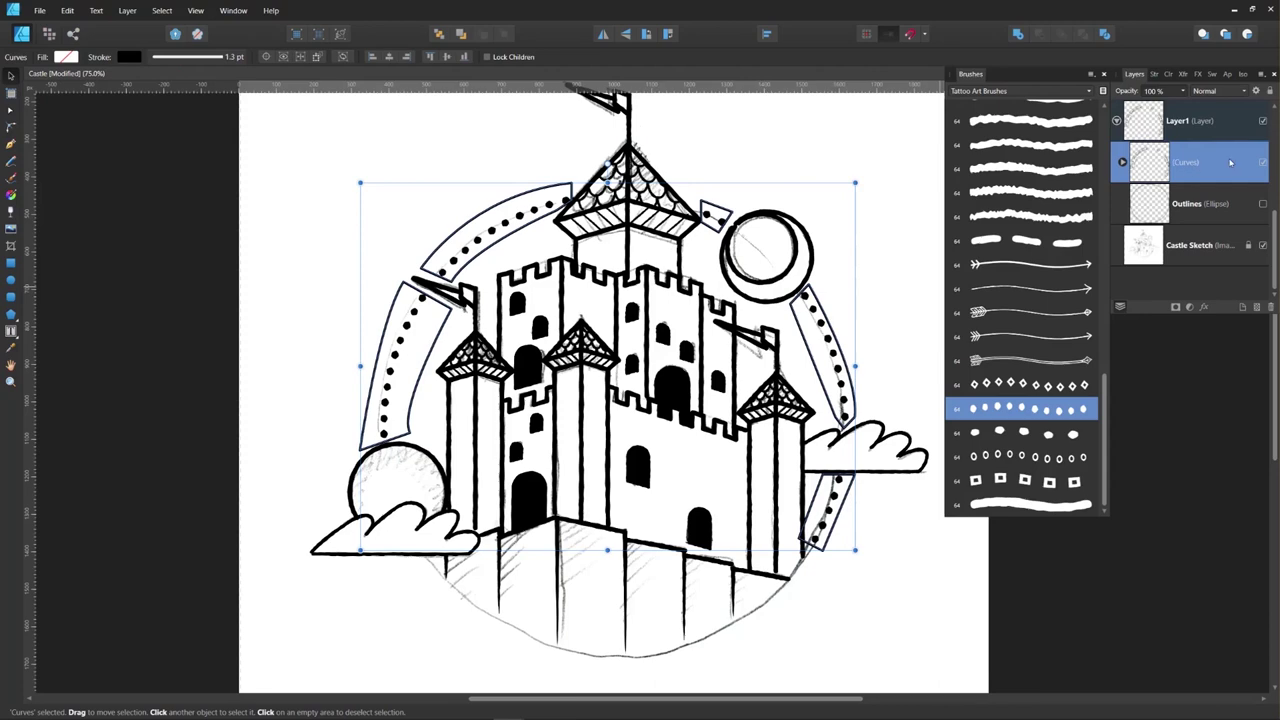
{"action": "left_click", "coordinate": [1168, 75]}
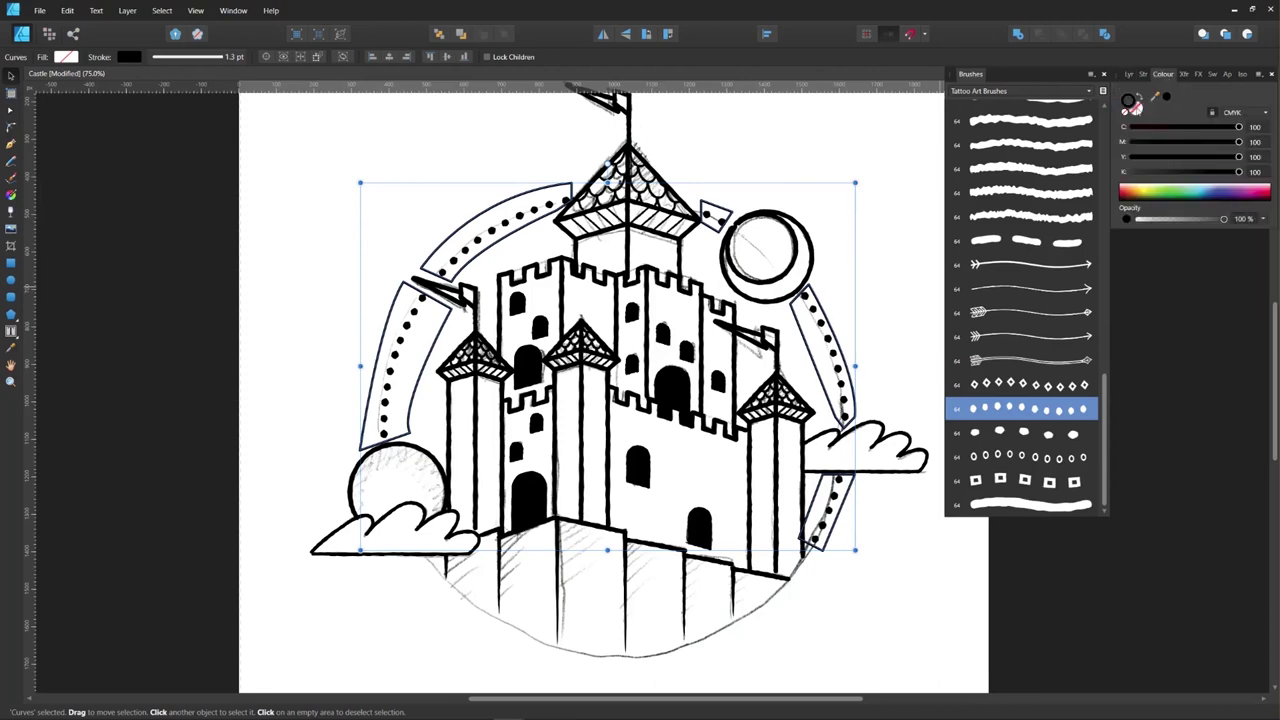
{"action": "left_click", "coordinate": [1133, 110]}
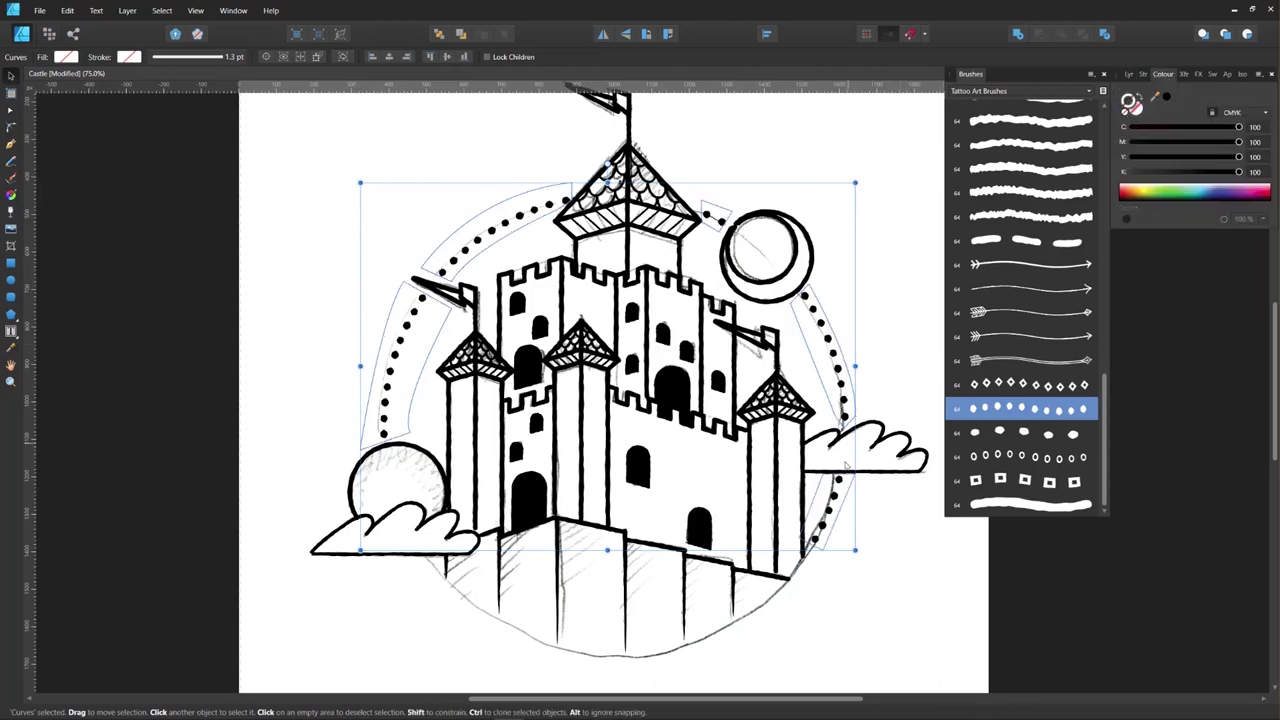
{"action": "key", "text": "a"}
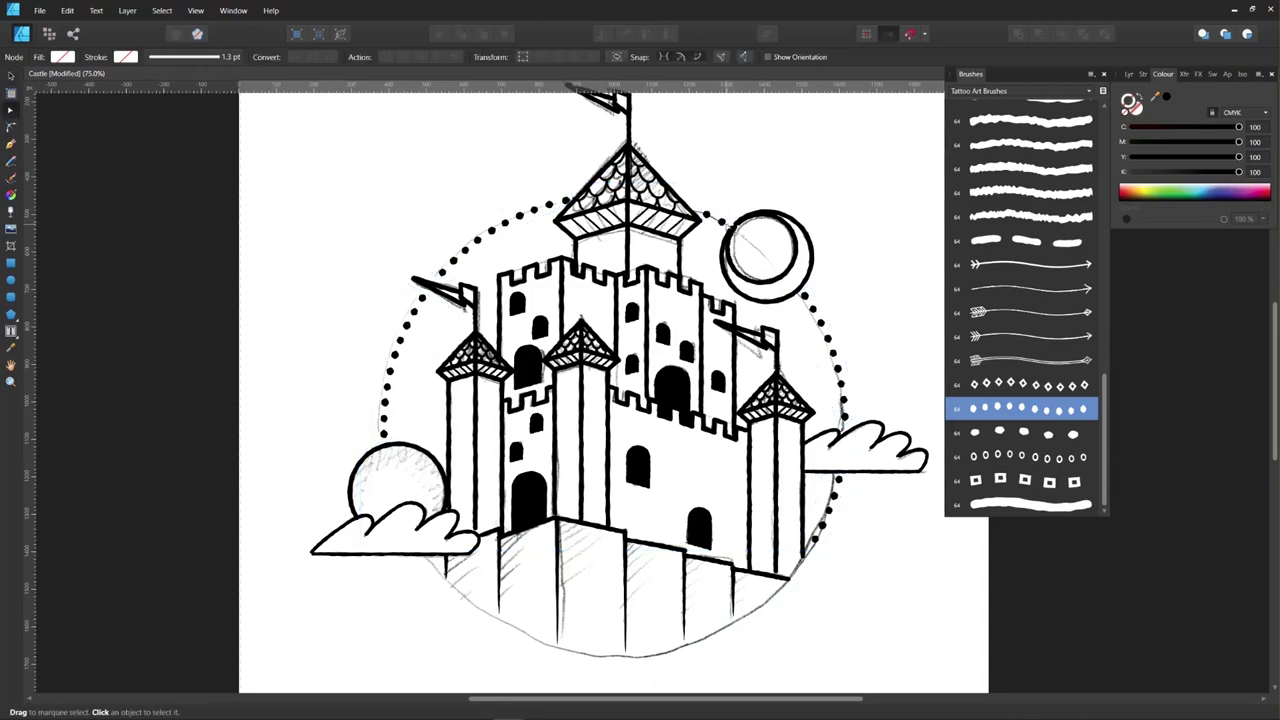
{"action": "left_click", "coordinate": [724, 222]}
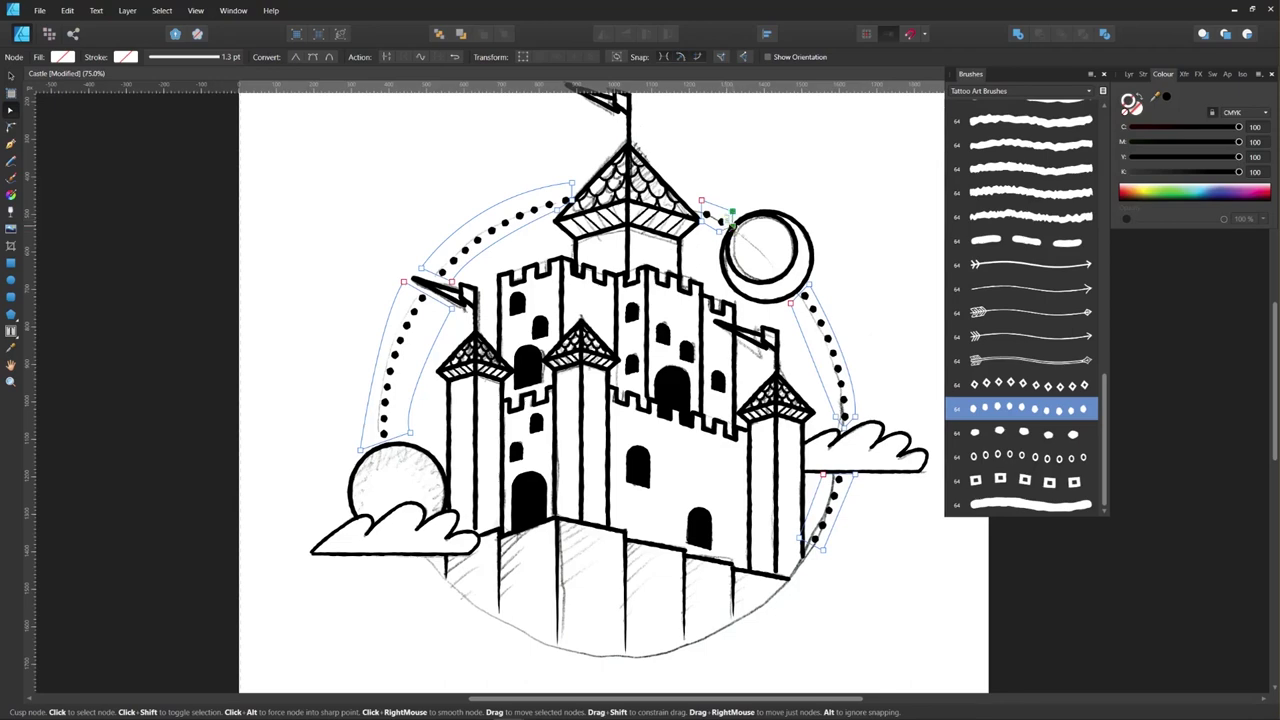
{"action": "left_click", "coordinate": [757, 203]}
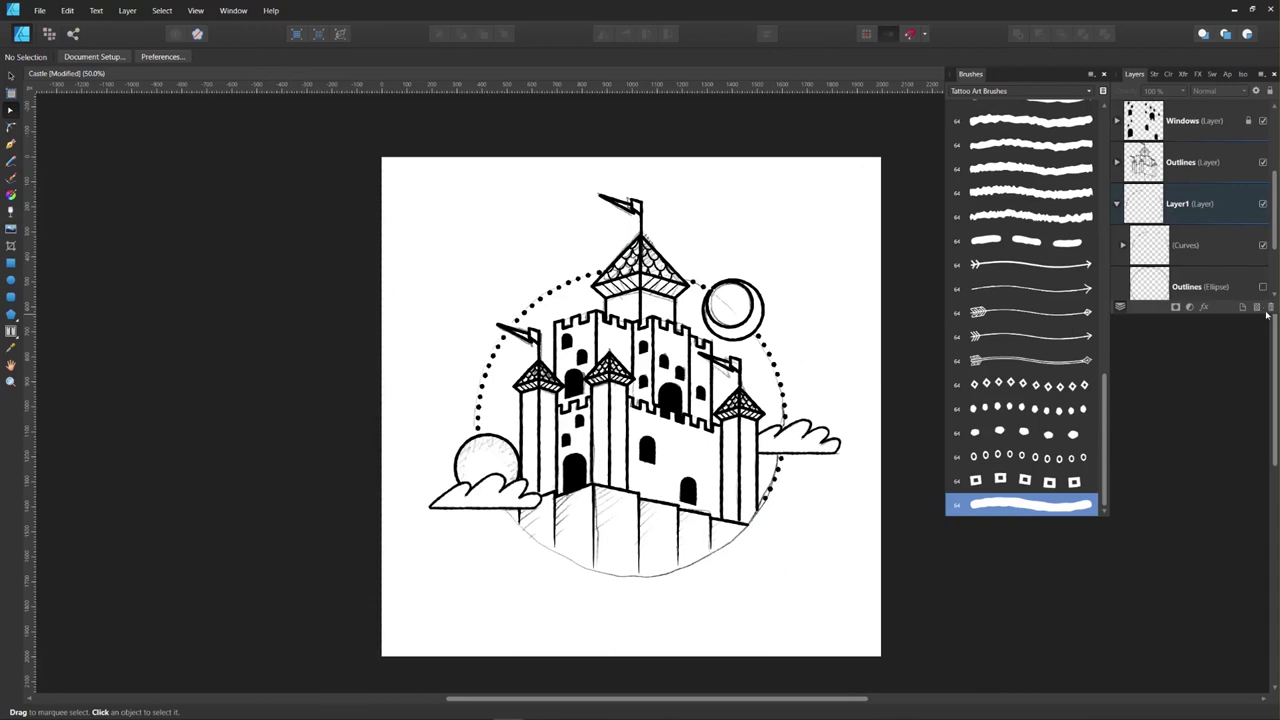
Step: Enlarge the layer list, hide the clipped dots' curves and show the Outlines ellipse
{"action": "left_click_drag", "start_coordinate": [1262, 314], "coordinate": [1262, 371]}
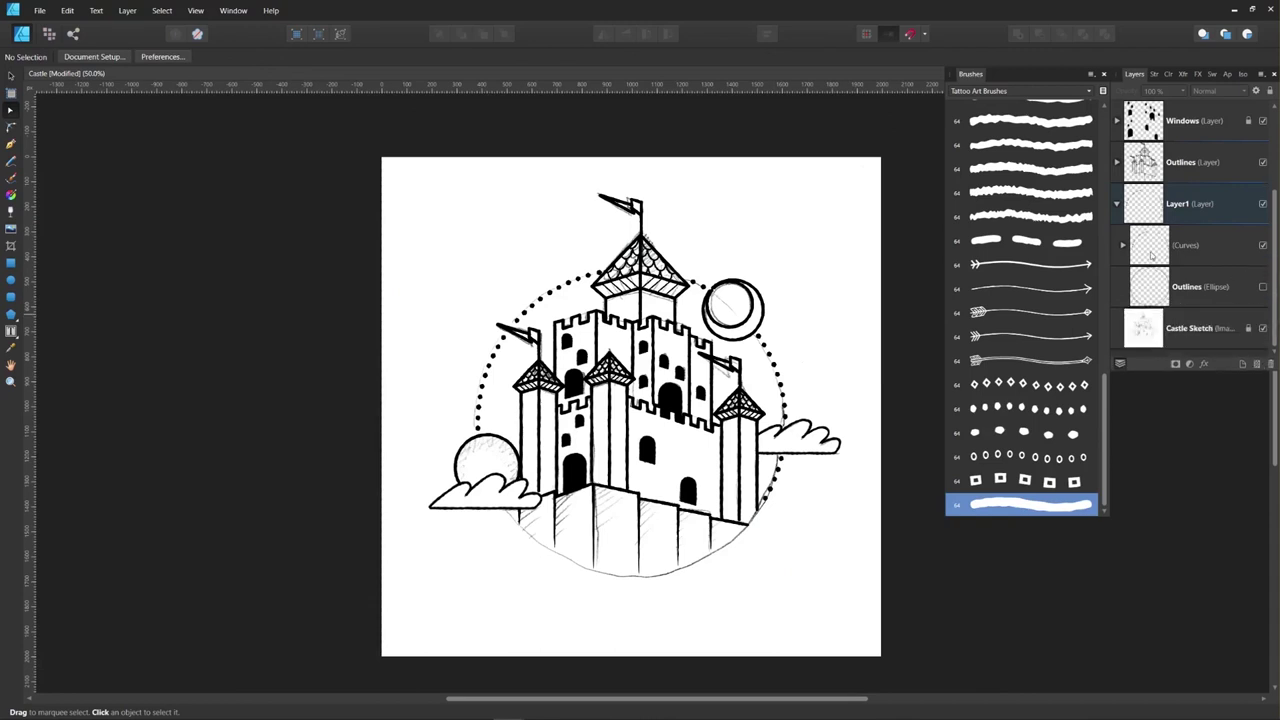
{"action": "left_click", "coordinate": [1263, 245]}
{"action": "left_click", "coordinate": [1261, 288]}
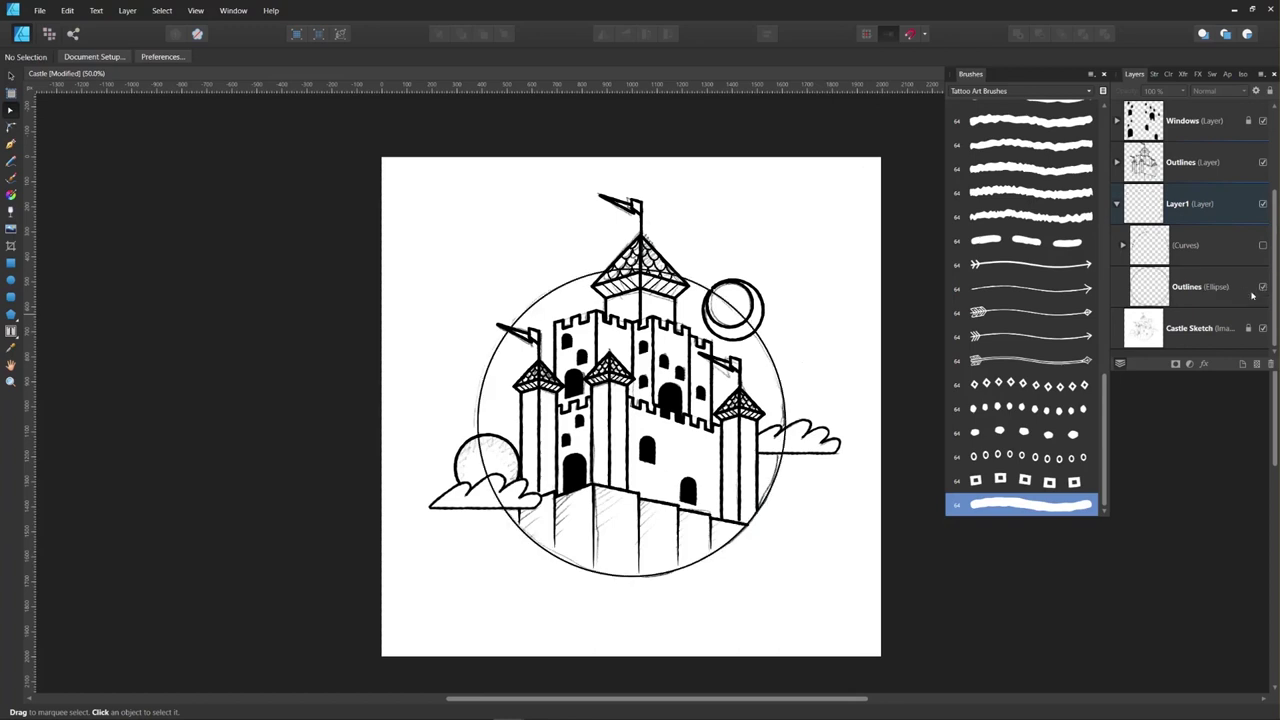
Step: Apply the last solid Tattoo Art brush to the Outlines ellipse and set its stroke width to 6 pt
{"action": "left_click", "coordinate": [1188, 287]}
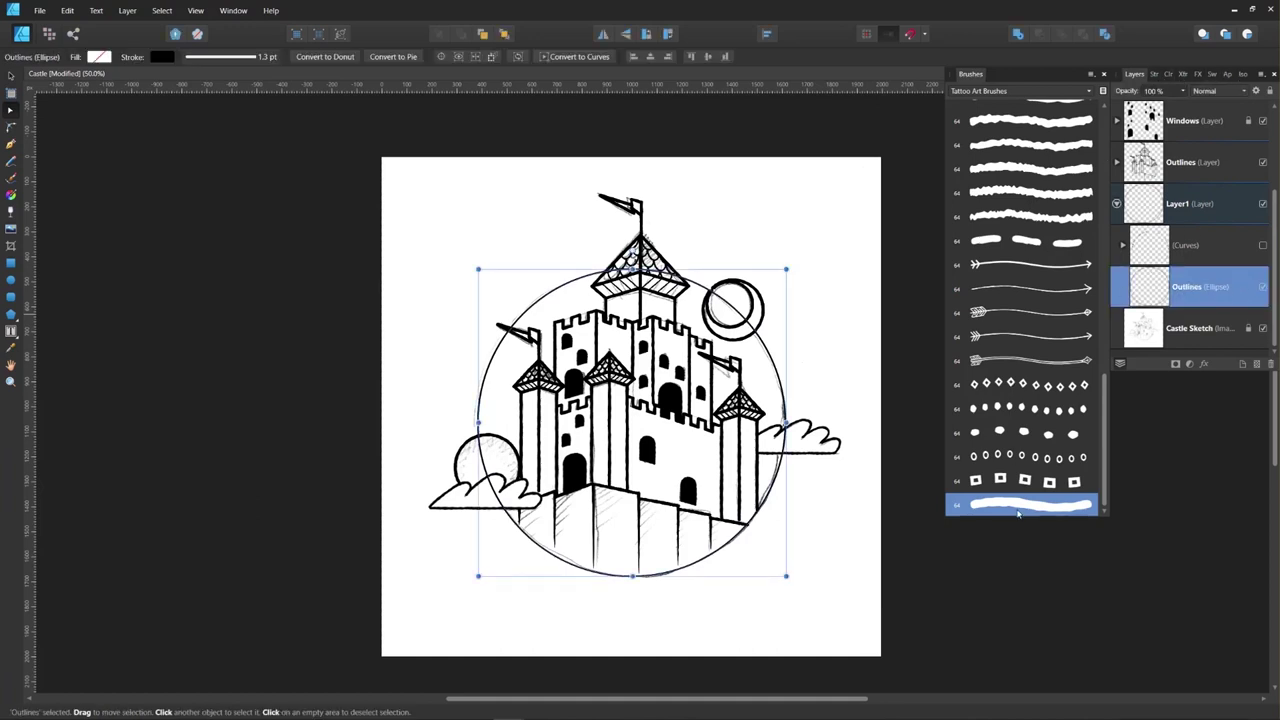
{"action": "left_click", "coordinate": [1017, 507]}
{"action": "left_click", "coordinate": [1154, 74]}
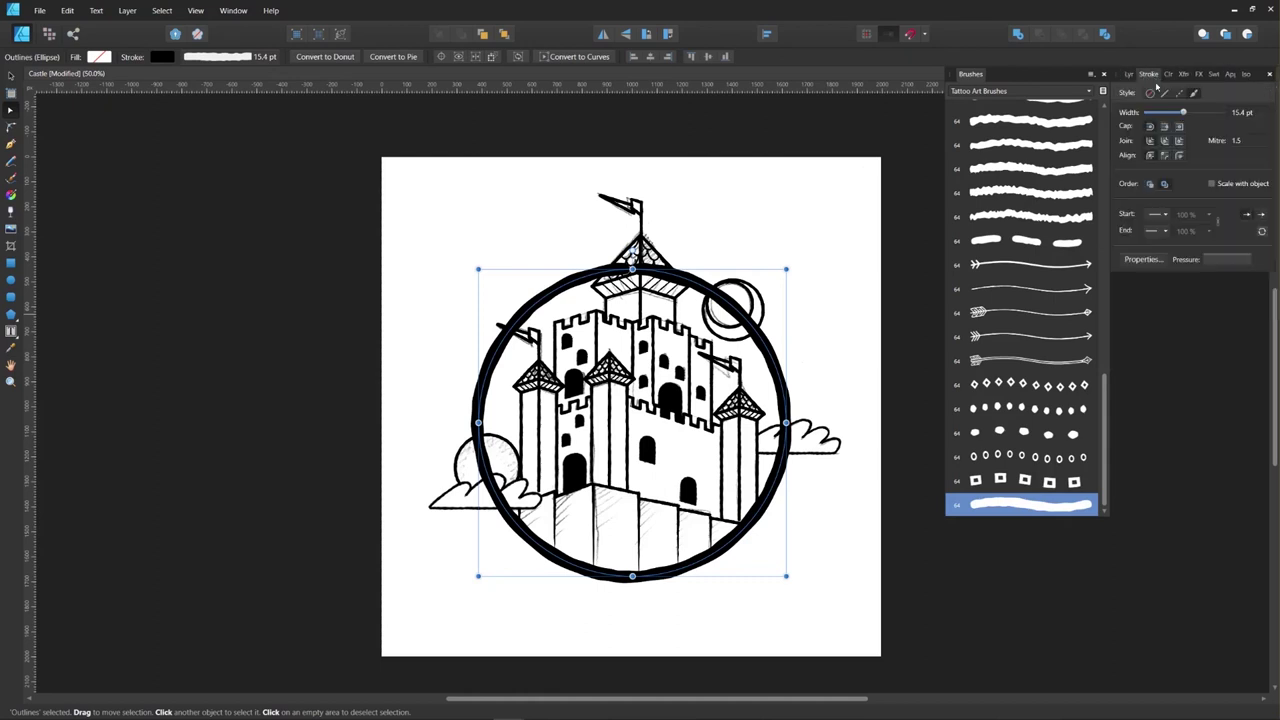
{"action": "left_click", "coordinate": [1250, 113]}
{"action": "type", "text": "6"}
{"action": "key", "text": "Return"}
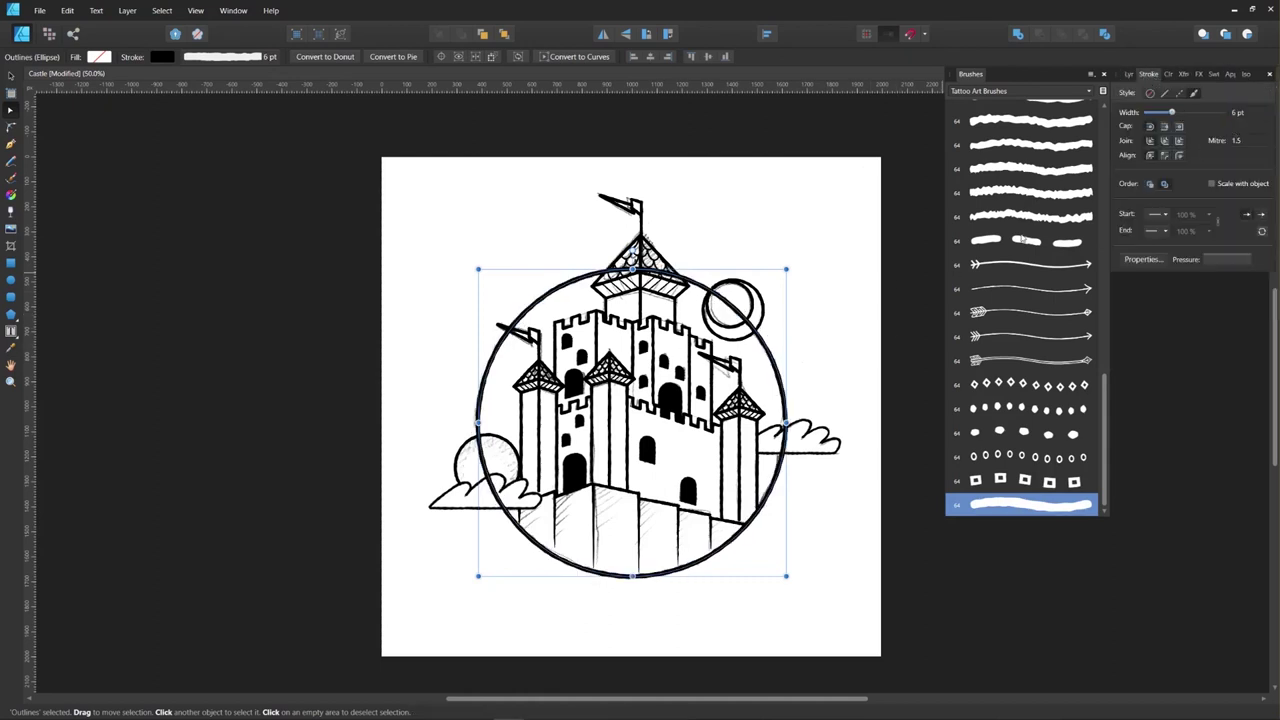
Step: Convert the Outlines ellipse to curves and add nodes at the cloud's base line and the foot of the castle's right wall
{"action": "left_click", "coordinate": [584, 57]}
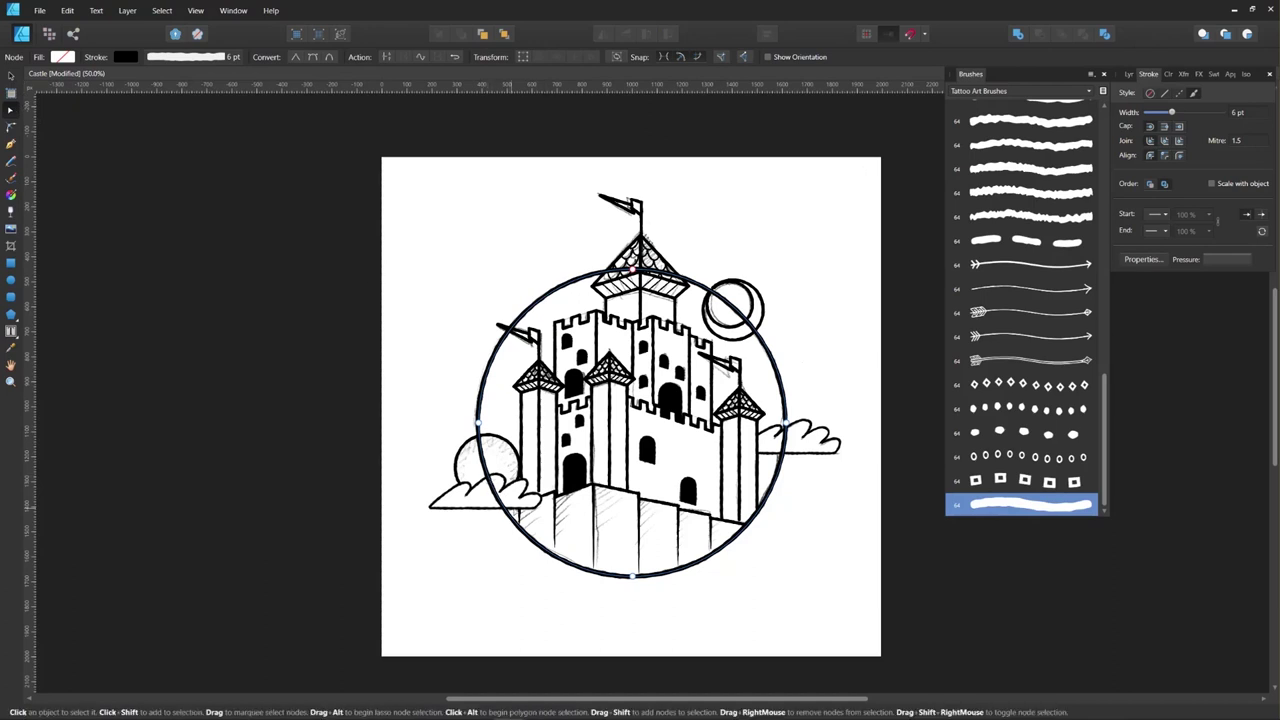
{"action": "left_click", "coordinate": [503, 508]}
{"action": "left_click", "coordinate": [763, 515]}
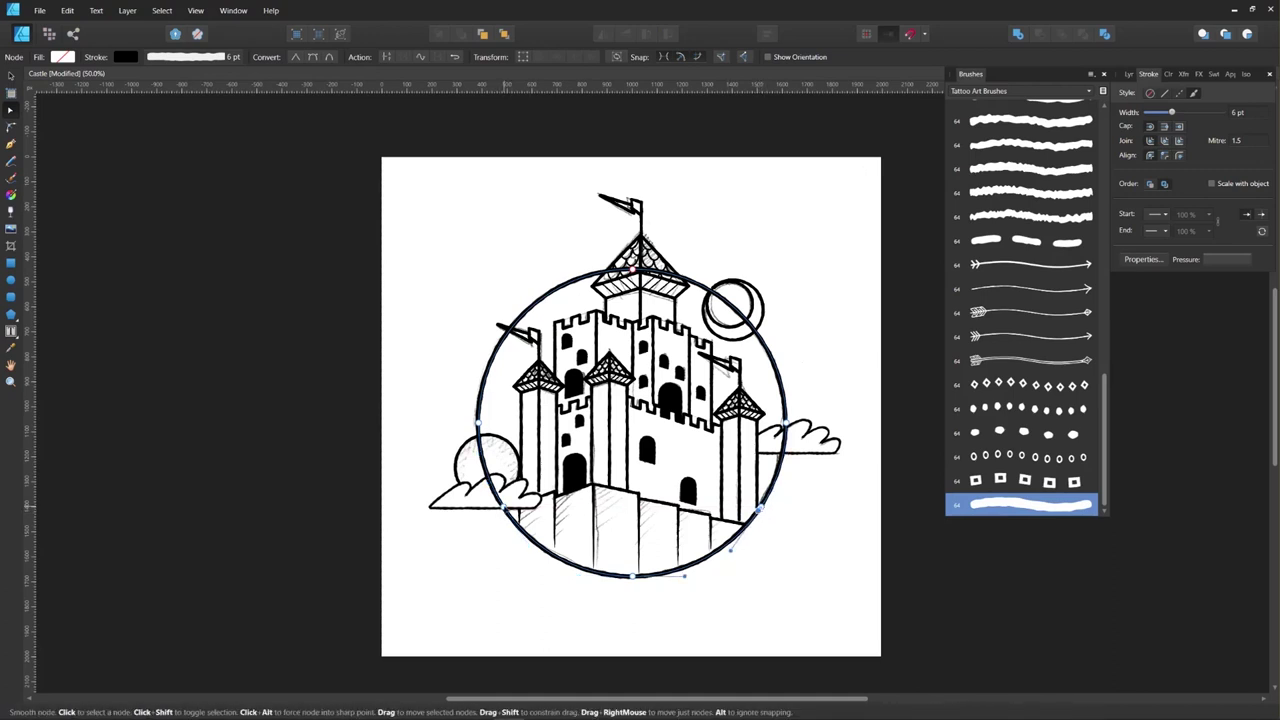
Step: Break the circle at the two added nodes and delete its upper part, keeping only the arc beneath the castle
{"action": "left_click", "coordinate": [530, 548], "text": "shift"}
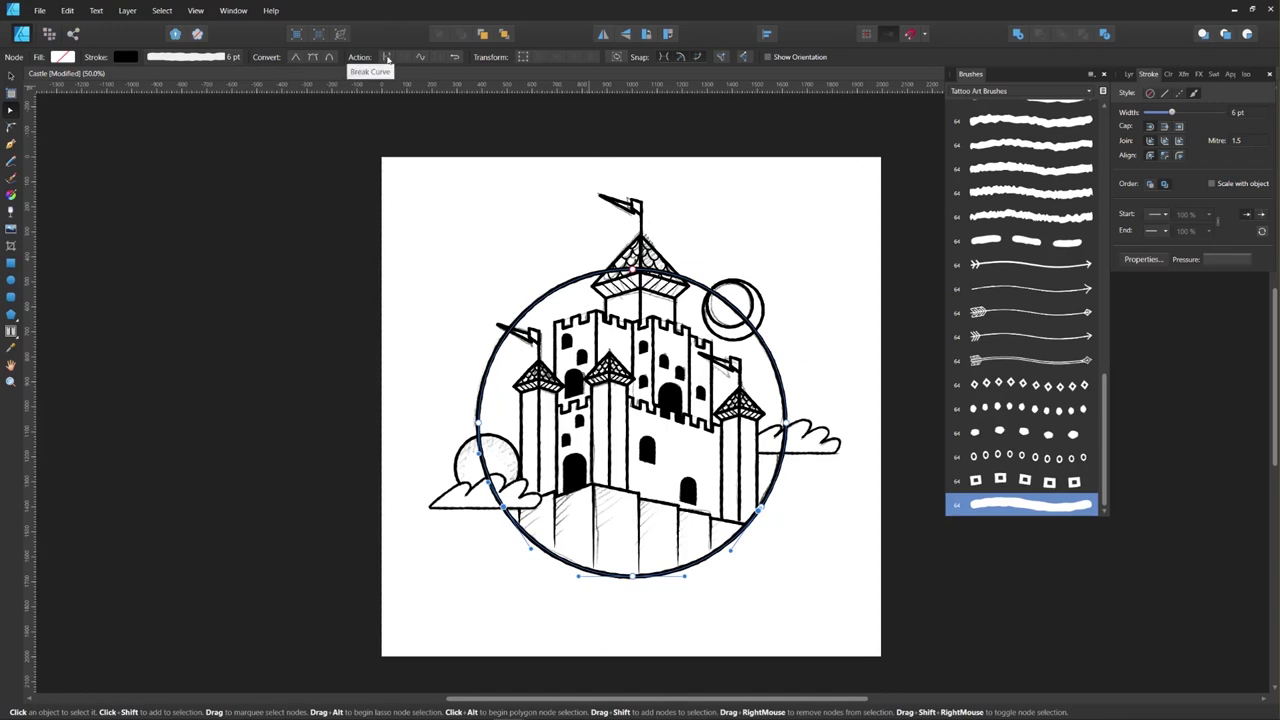
{"action": "left_click", "coordinate": [866, 343]}
{"action": "left_click", "coordinate": [697, 284]}
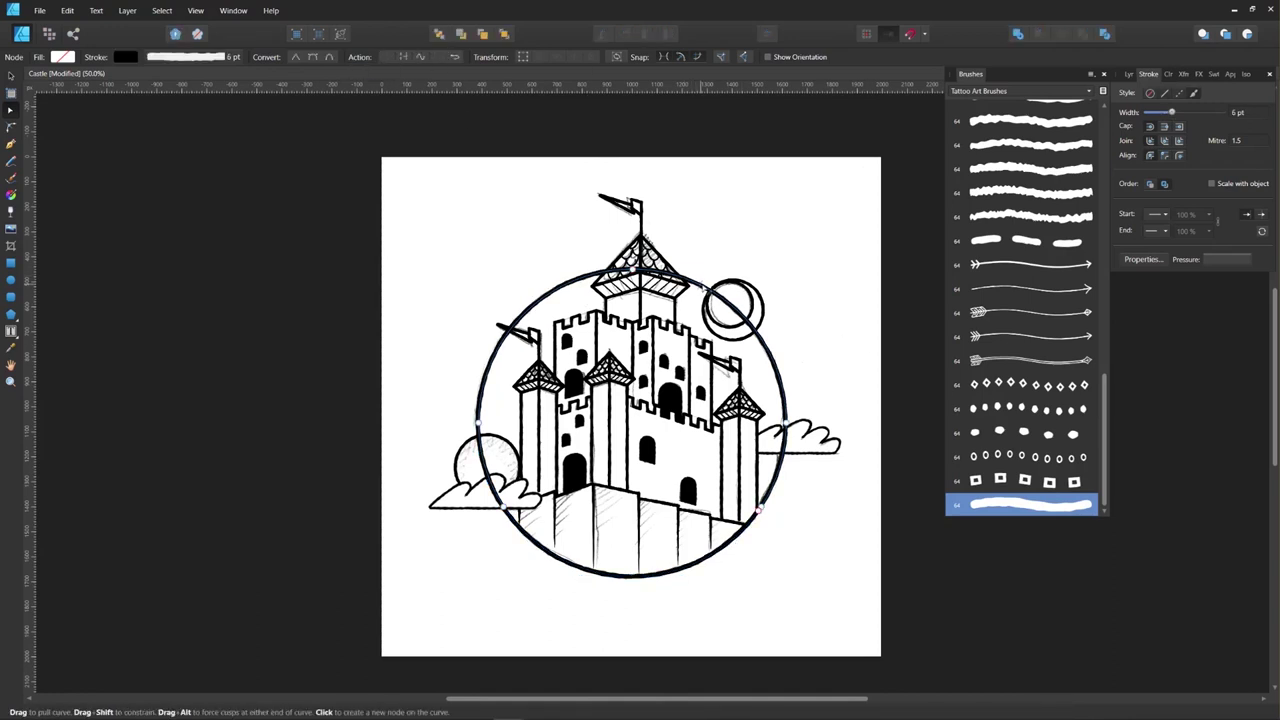
{"action": "key", "text": "Delete"}
{"action": "left_click", "coordinate": [828, 521]}
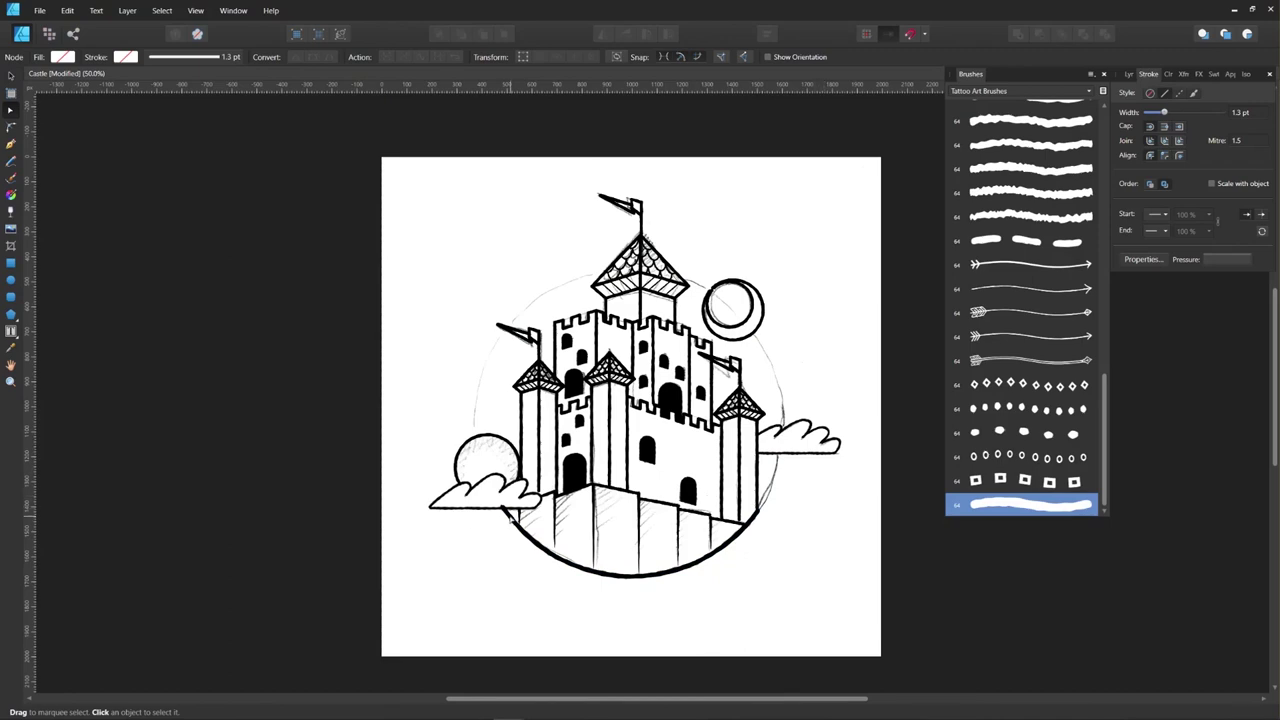
Step: Fine-tune the left end node of the lower arc where it meets the cloud's base line
{"action": "left_click", "coordinate": [505, 510]}
{"action": "key", "text": "ctrl+plus"}
{"action": "key", "text": "ctrl+plus"}
{"action": "key", "text": "space"}
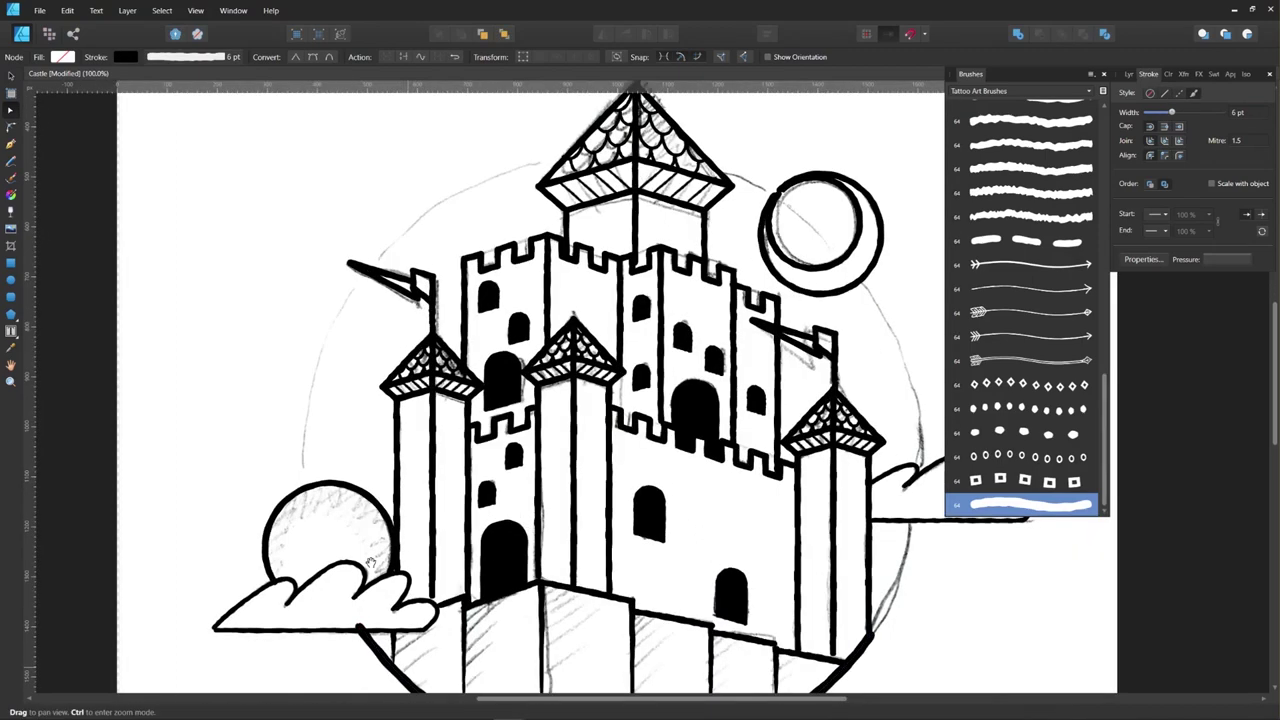
{"action": "left_click_drag", "start_coordinate": [396, 543], "coordinate": [467, 437]}
{"action": "key", "text": "ctrl+plus"}
{"action": "key", "text": "ctrl+plus"}
{"action": "key", "text": "space"}
{"action": "left_click_drag", "start_coordinate": [161, 633], "coordinate": [150, 473]}
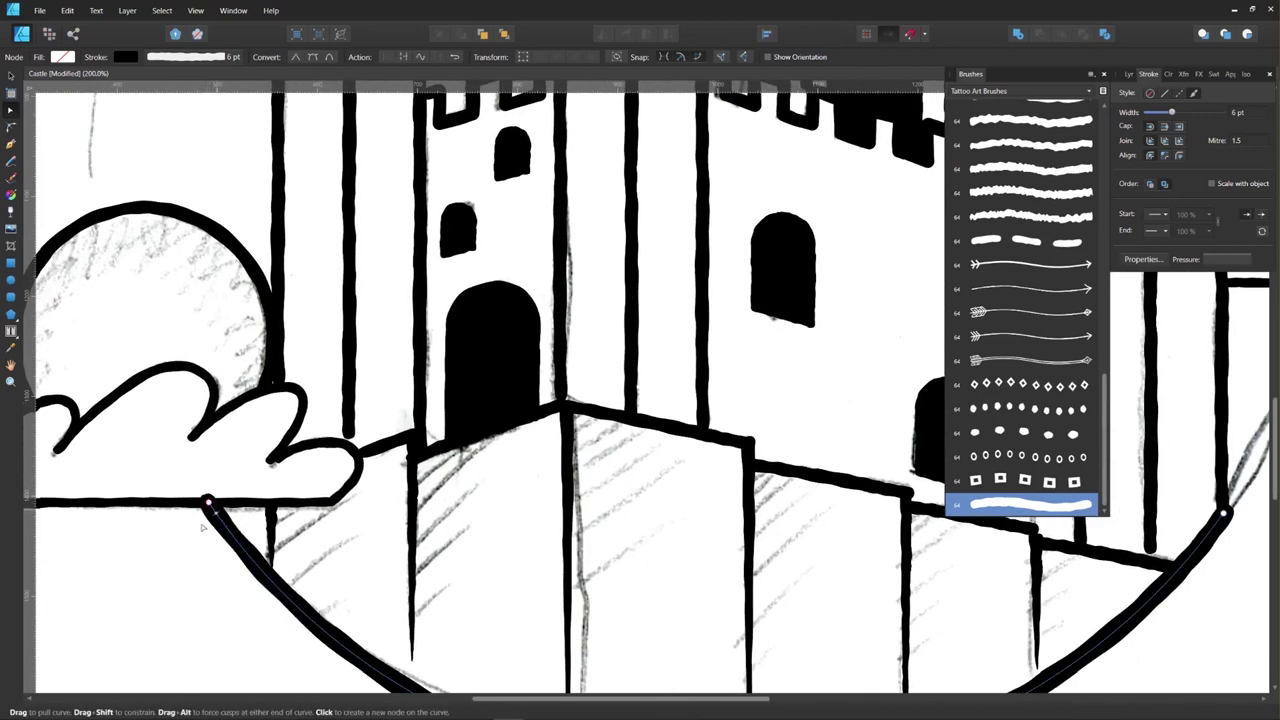
{"action": "left_click", "coordinate": [211, 510]}
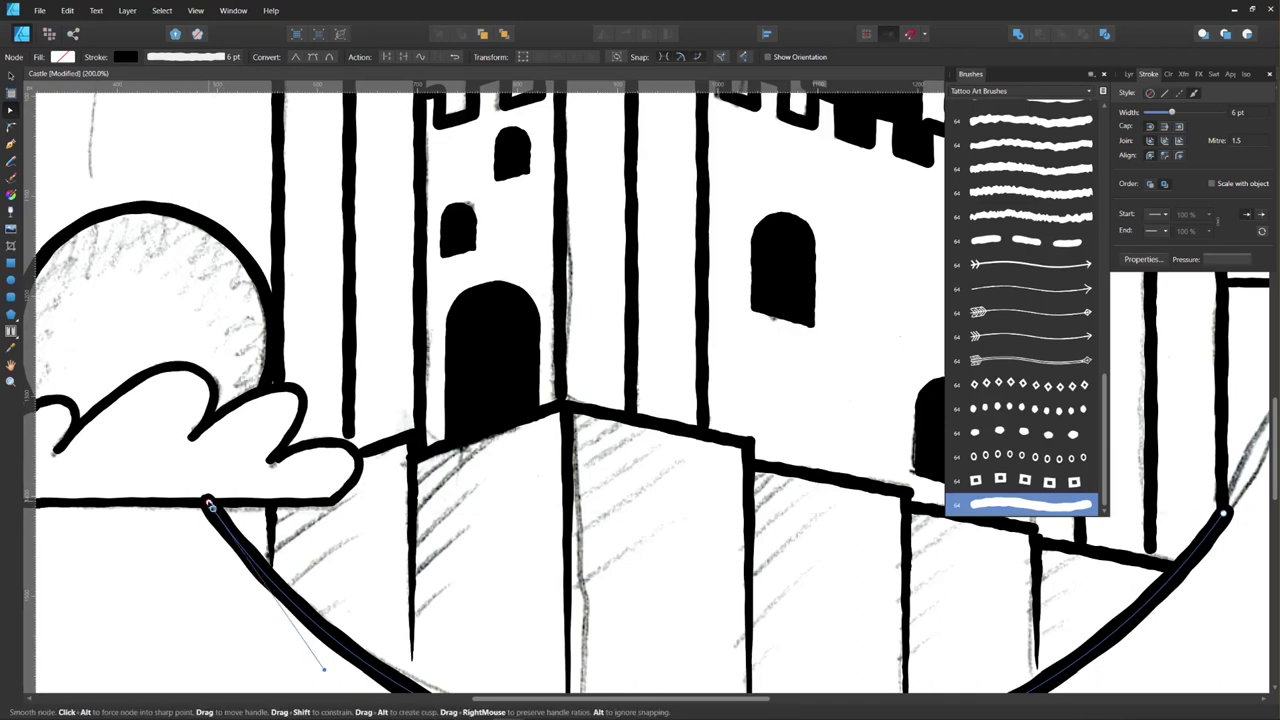
{"action": "left_click", "coordinate": [211, 506]}
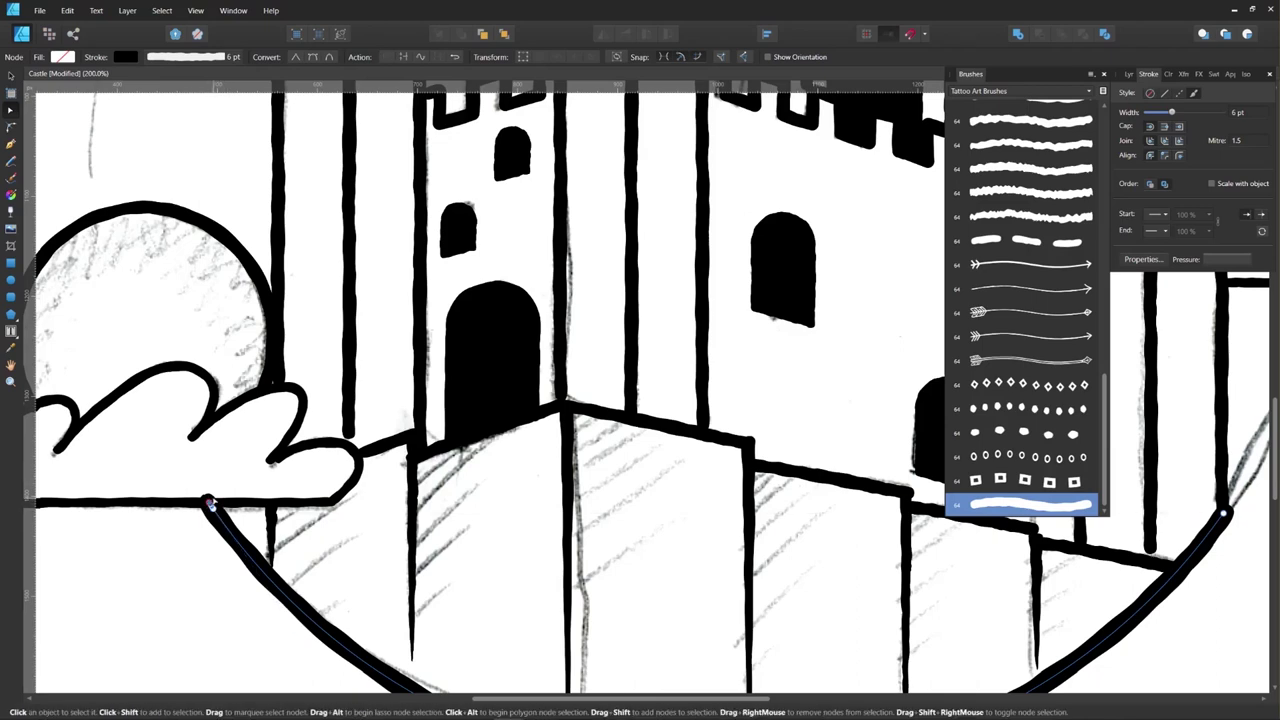
Step: Show the clipped dots' curves again in Layer1
{"action": "key", "text": "ctrl+minus"}
{"action": "key", "text": "ctrl+minus"}
{"action": "key", "text": "ctrl+minus"}
{"action": "left_click_drag", "start_coordinate": [717, 401], "coordinate": [703, 461]}
{"action": "left_click_drag", "start_coordinate": [872, 440], "coordinate": [860, 480]}
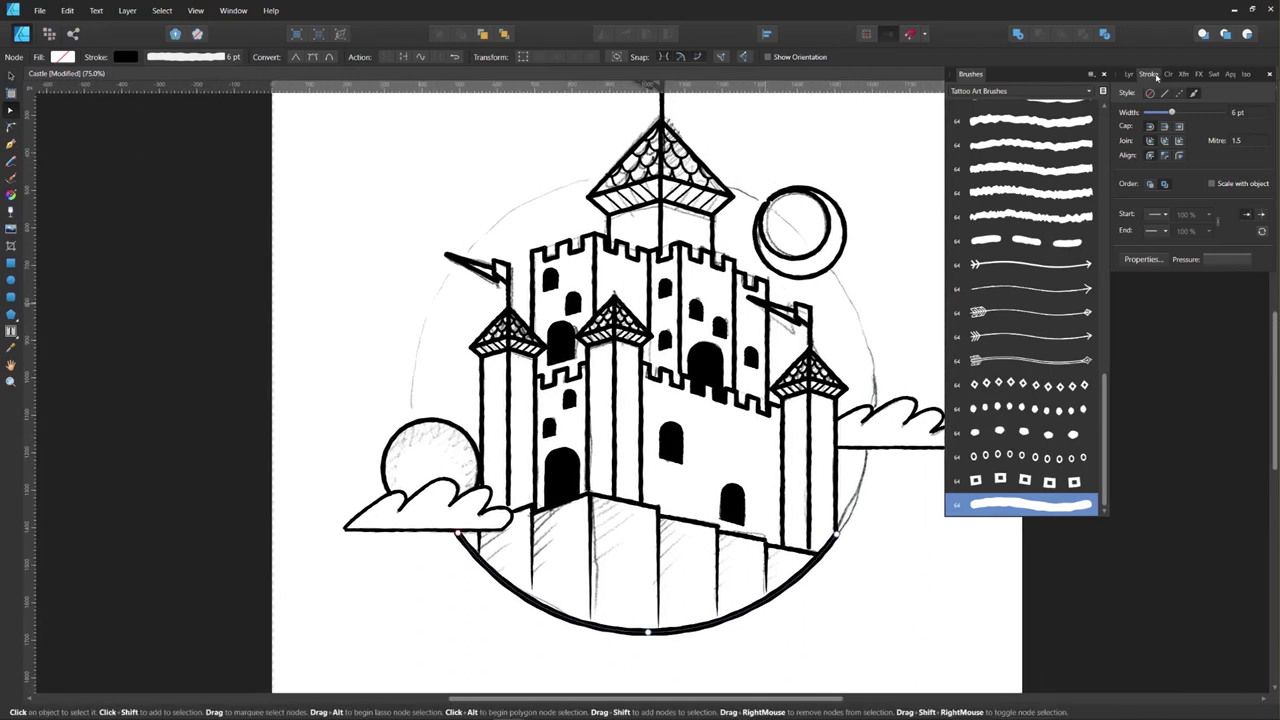
{"action": "left_click", "coordinate": [1128, 74]}
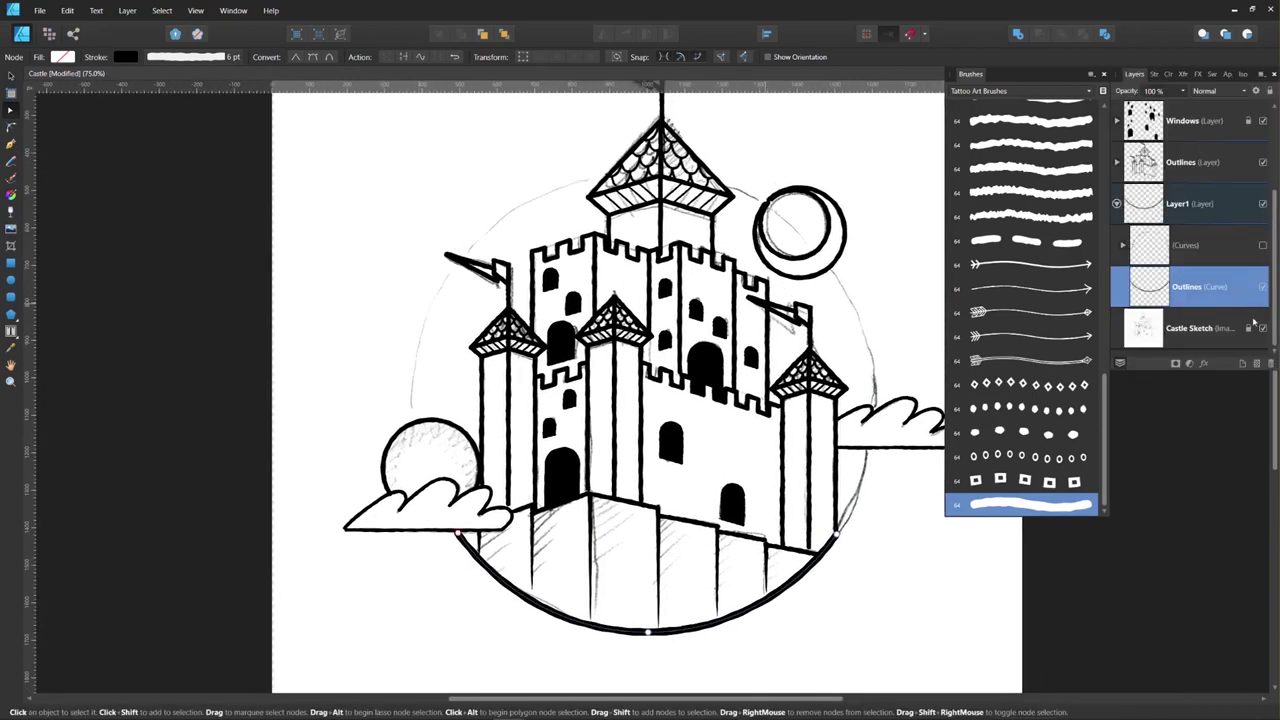
{"action": "left_click", "coordinate": [1262, 245]}
{"action": "scroll", "coordinate": [903, 297], "scroll_direction": "up", "scroll_amount": 1}
{"action": "scroll", "coordinate": [903, 297], "scroll_direction": "right", "scroll_amount": 1}
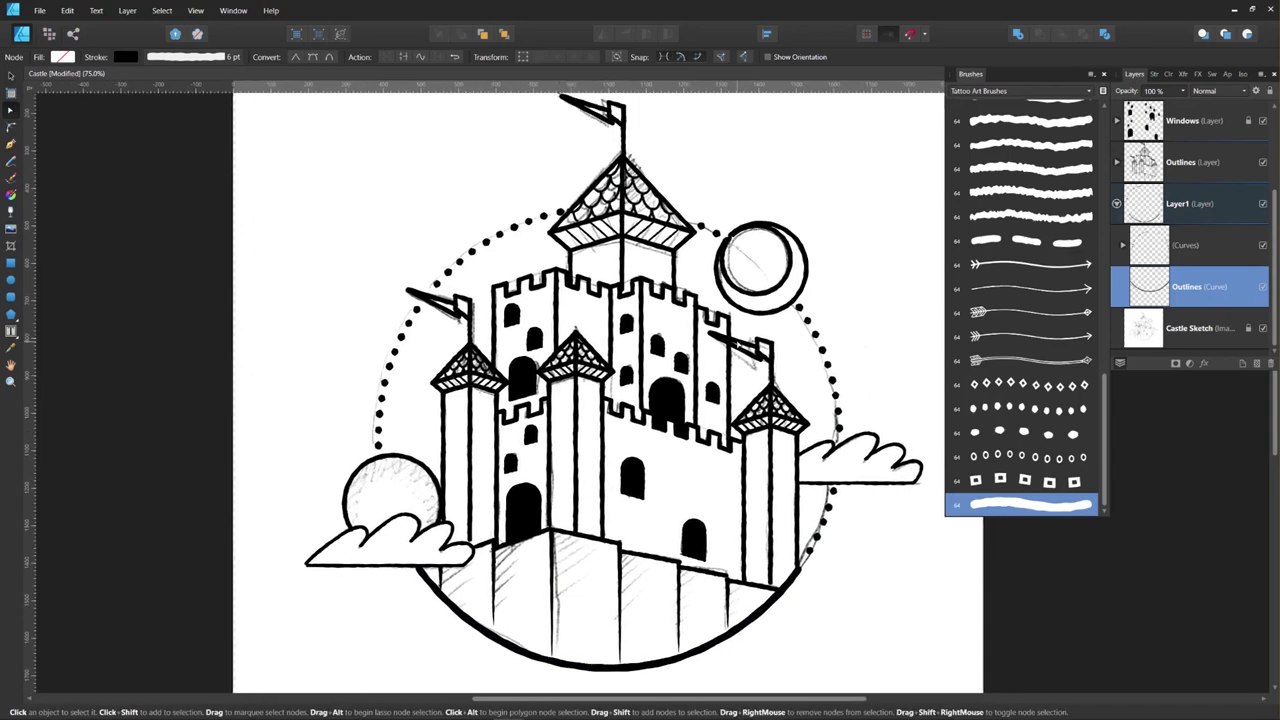
Step: Collapse Layer1 and hide the Castle Sketch image
{"action": "key", "text": "ctrl+minus"}
{"action": "left_click_drag", "start_coordinate": [838, 351], "coordinate": [868, 350]}
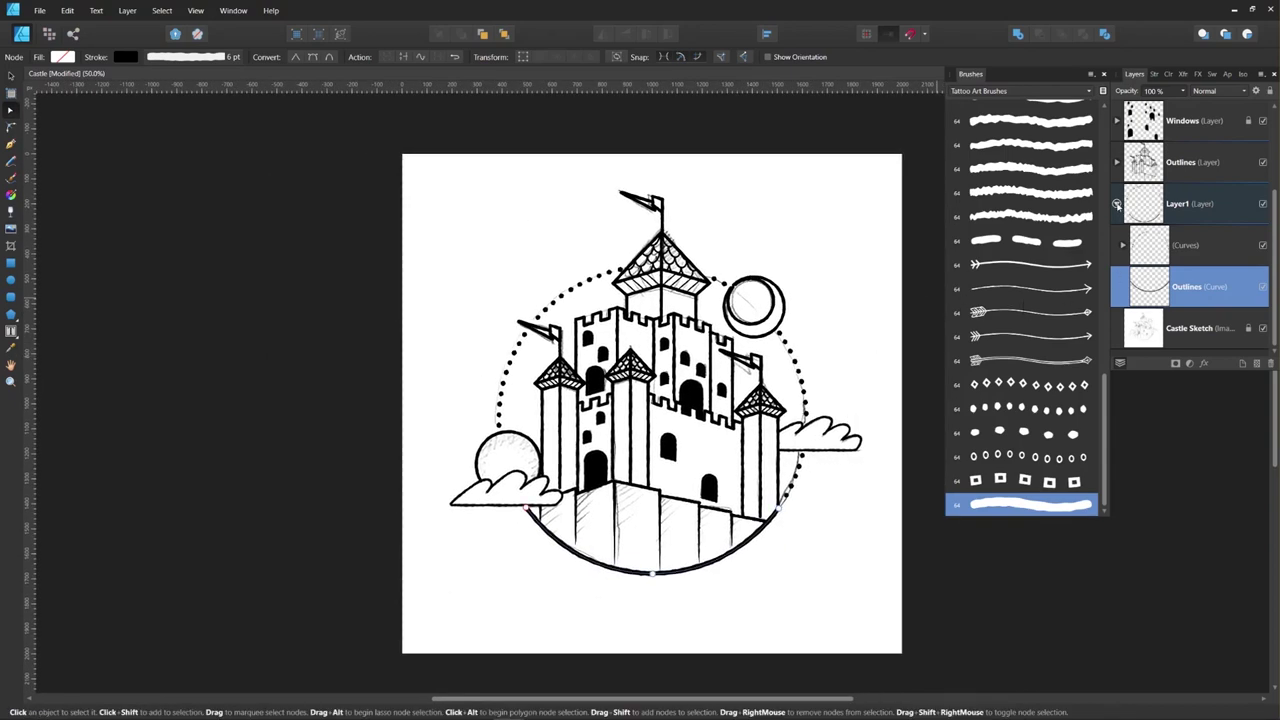
{"action": "left_click", "coordinate": [1117, 204]}
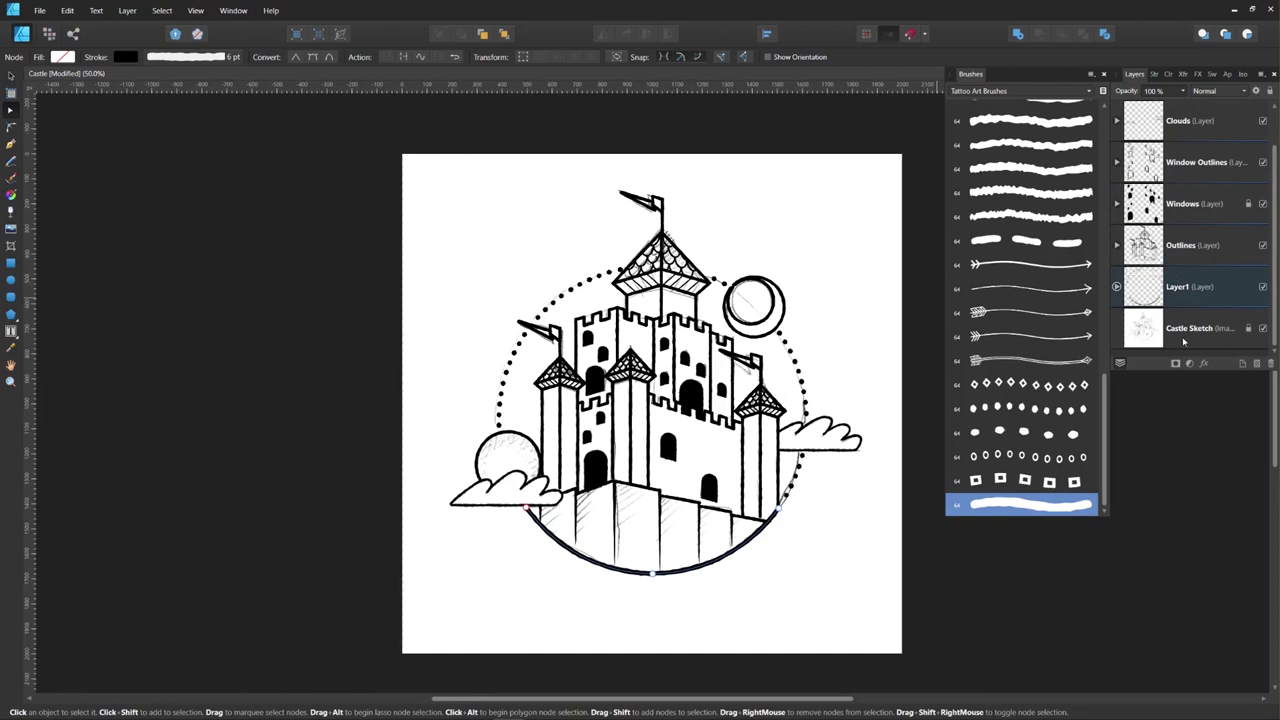
{"action": "left_click", "coordinate": [1263, 329]}
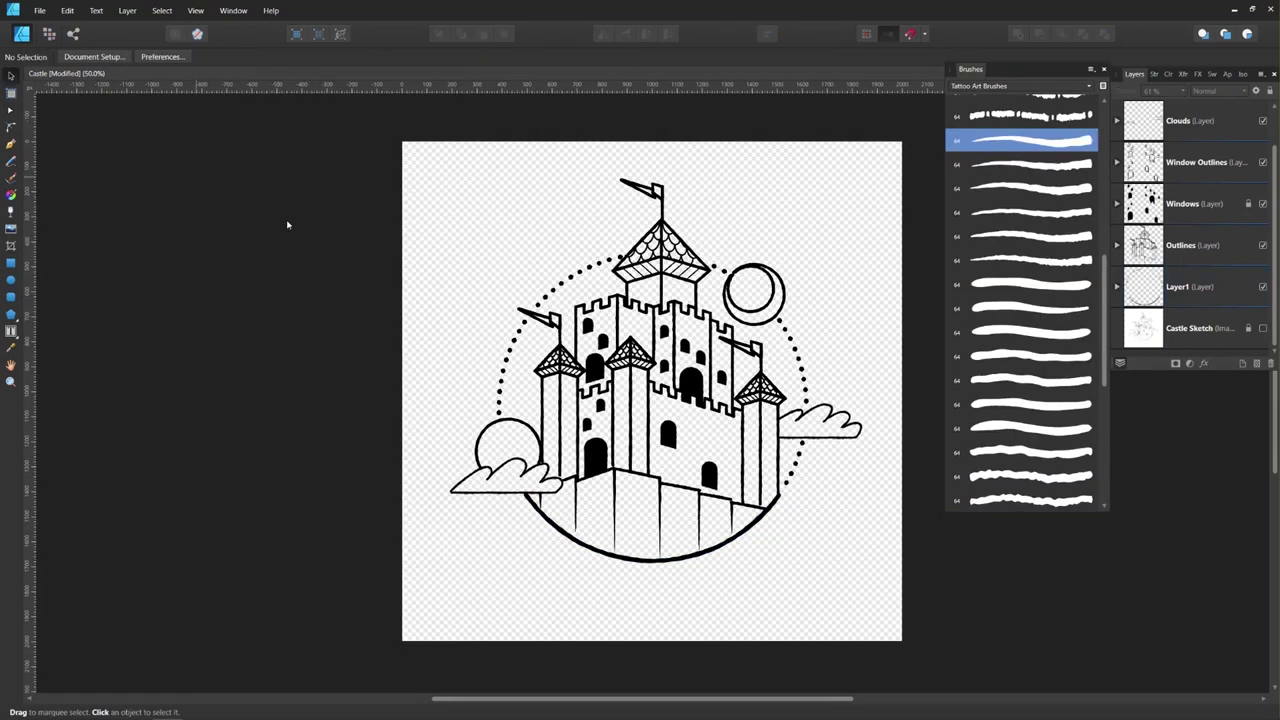
Step: Add a new layer and place it directly above the Castle Sketch image, below Layer1
{"action": "left_click", "coordinate": [1206, 337]}
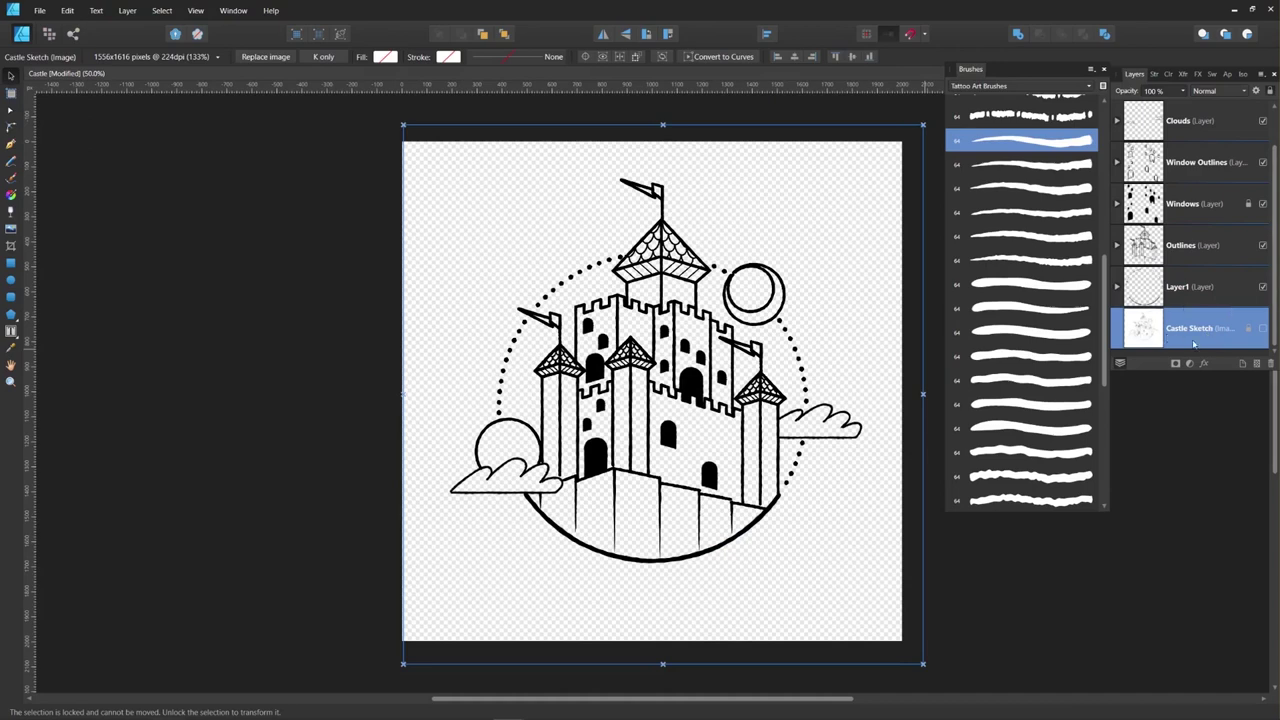
{"action": "left_click", "coordinate": [1244, 365]}
{"action": "mouse_move", "coordinate": [1208, 122]}
{"action": "left_mouse_down"}
{"action": "mouse_move", "coordinate": [1124, 337]}
{"action": "mouse_move", "coordinate": [1120, 316]}
{"action": "left_mouse_up"}
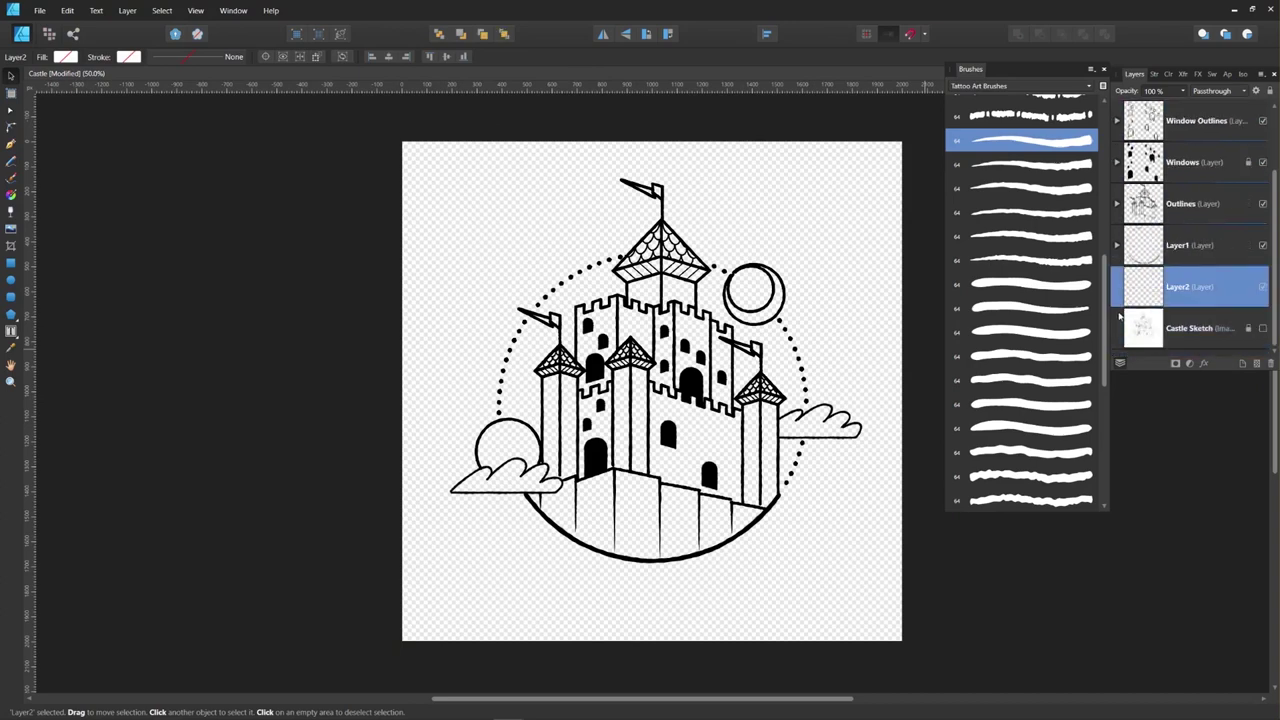
Step: Rename the new layer as Paper Texture
{"action": "double_click", "coordinate": [1178, 288]}
{"action": "key", "text": "ctrl+a"}
{"action": "key", "text": "BackSpace"}
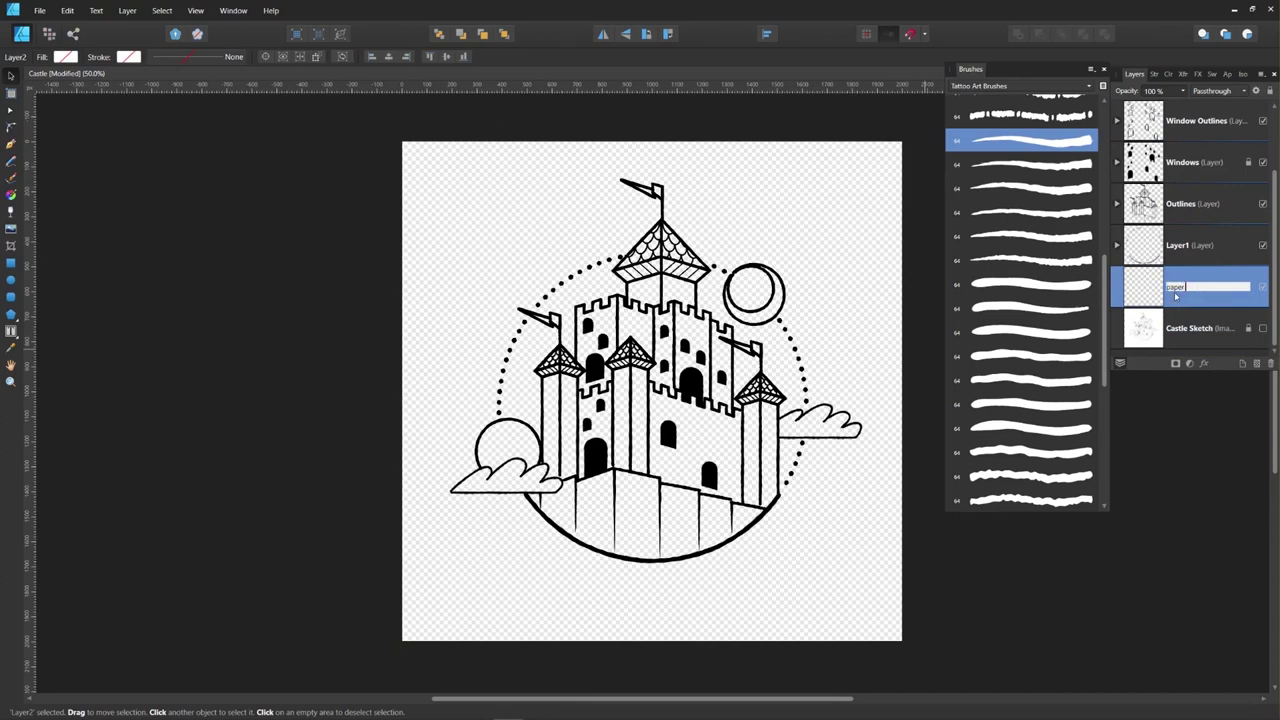
{"action": "type", "text": "paper Textu"}
{"action": "key", "text": "BackSpace"}
{"action": "type", "text": "P"}
{"action": "key", "text": "Return"}
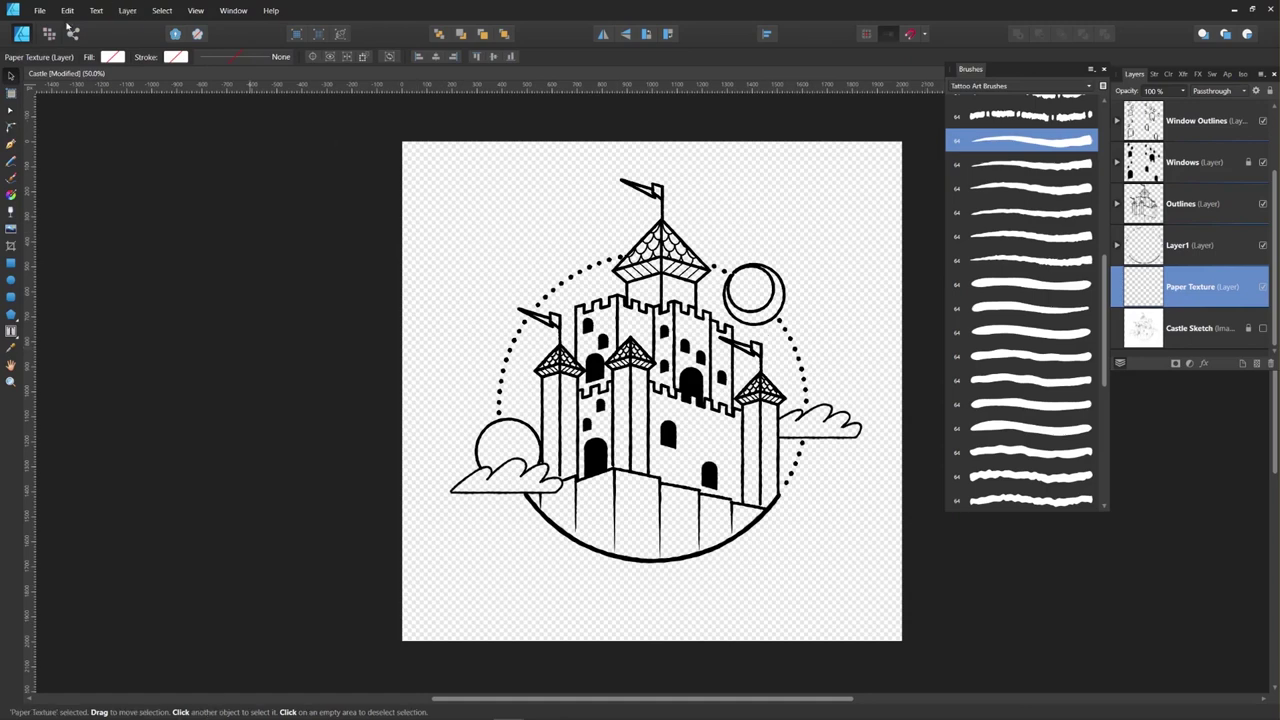
Step: Place the paper12_edit image in the Paper Texture layer, then enlarge and position it to cover the whole page
{"action": "left_click", "coordinate": [40, 11]}
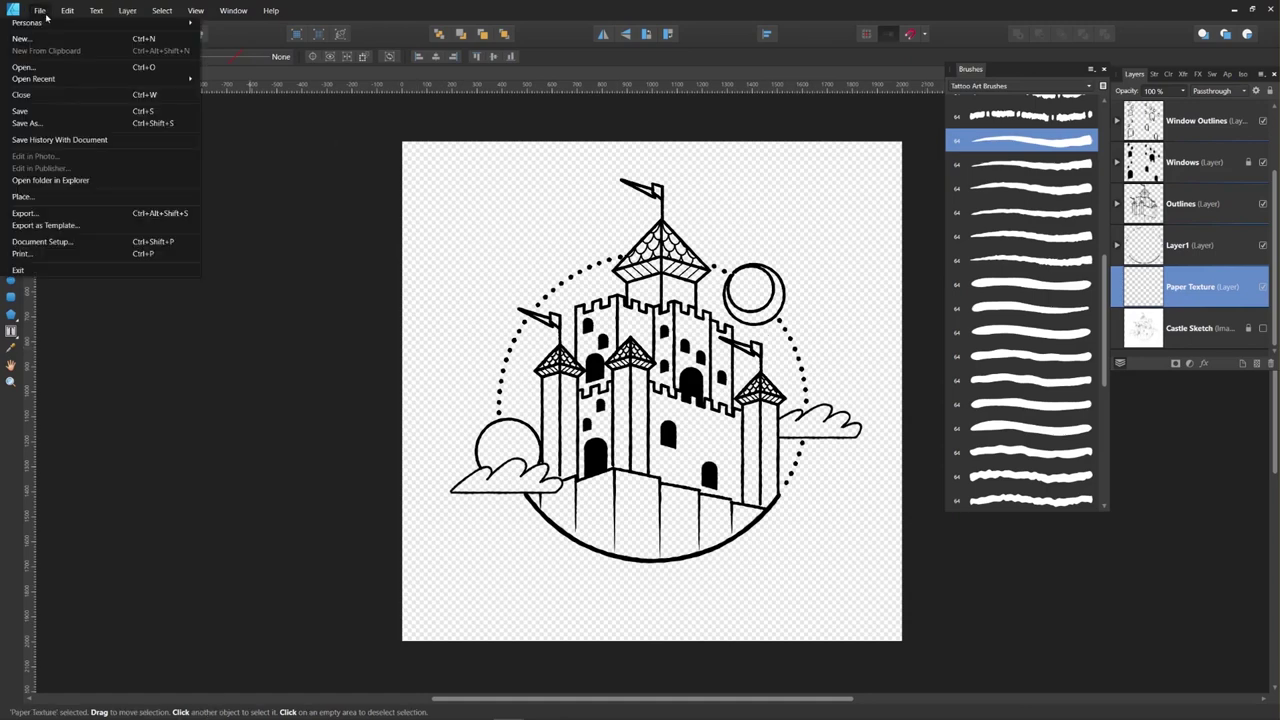
{"action": "left_click", "coordinate": [80, 196]}
{"action": "double_click", "coordinate": [324, 130]}
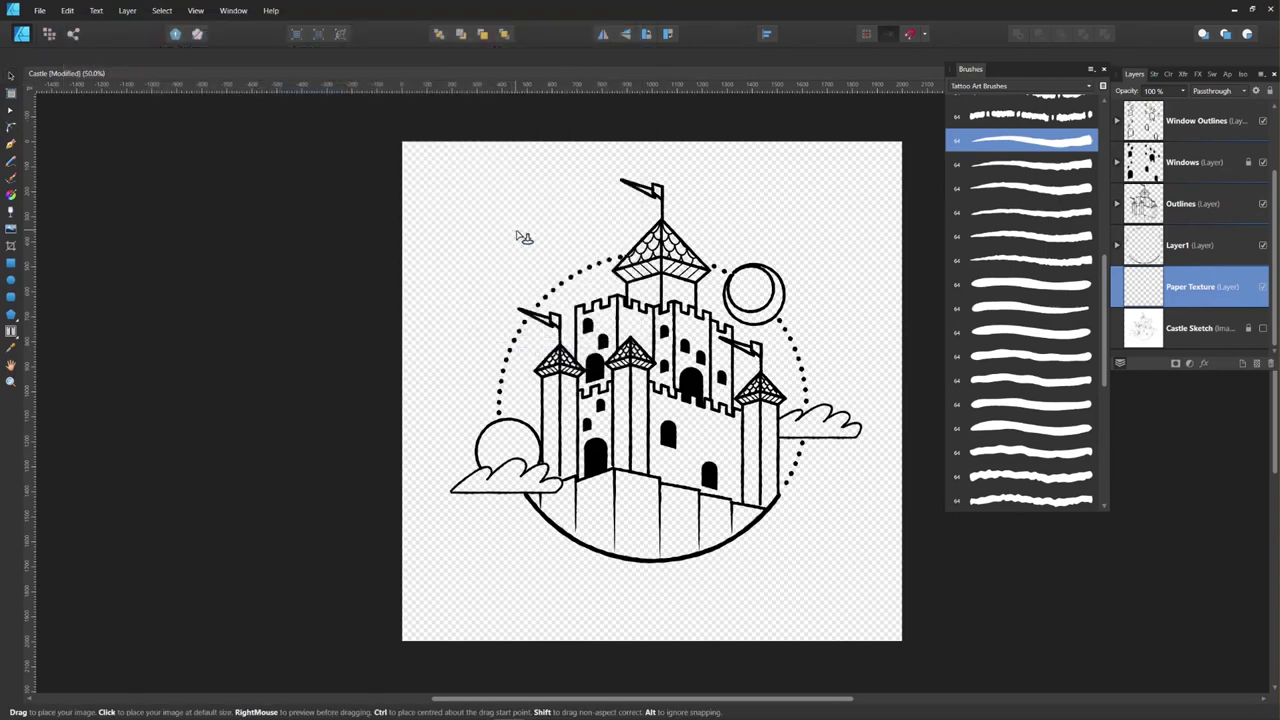
{"action": "left_click", "coordinate": [520, 231]}
{"action": "left_click_drag", "start_coordinate": [480, 203], "coordinate": [567, 370]}
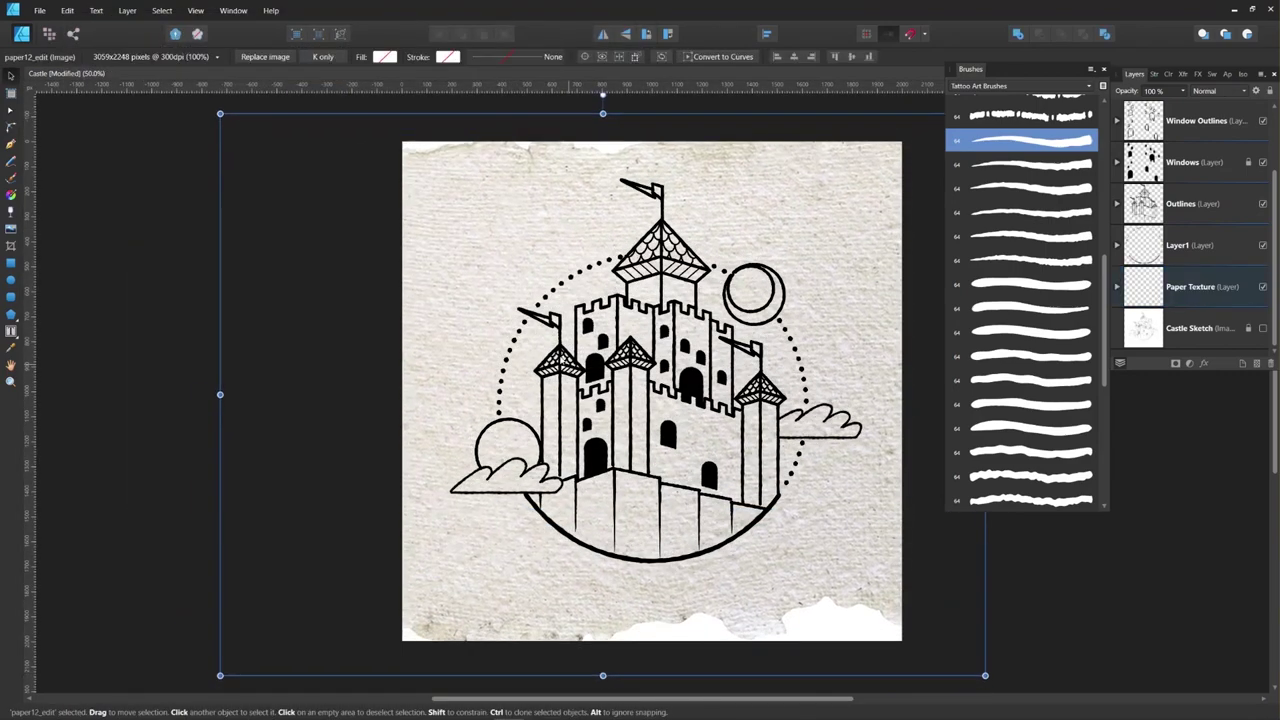
{"action": "left_click_drag", "start_coordinate": [221, 114], "coordinate": [164, 73]}
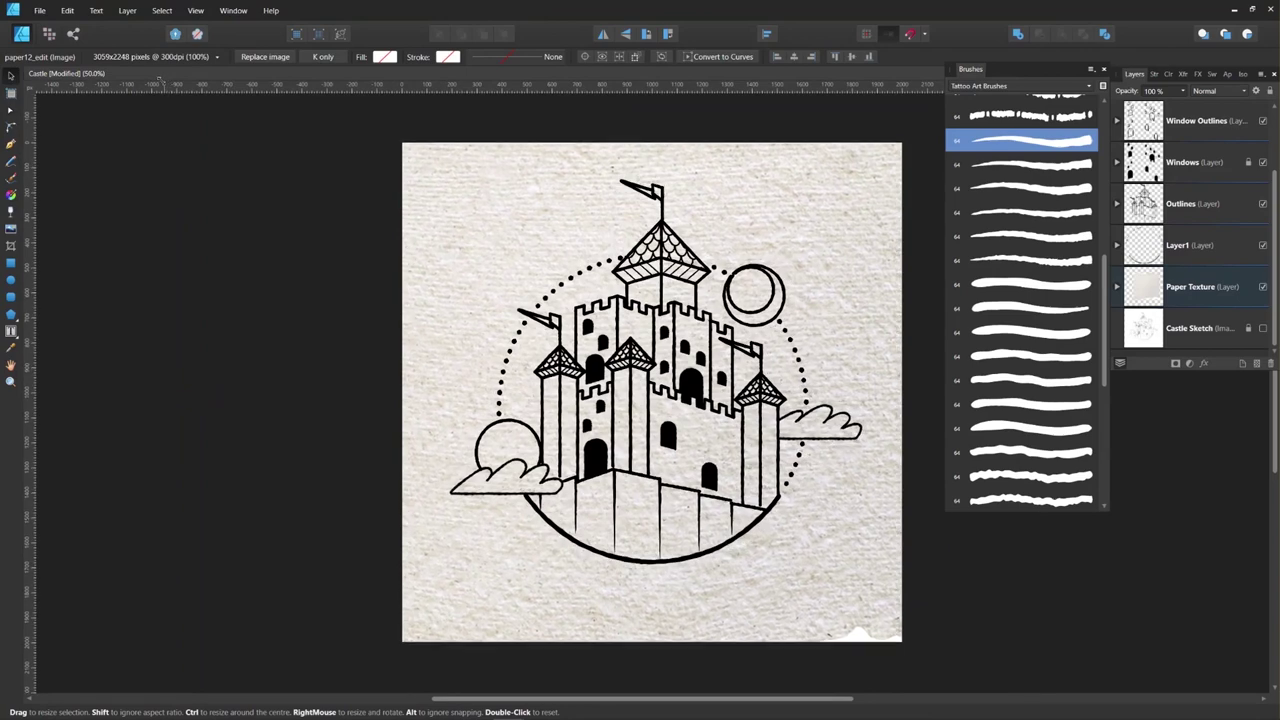
{"action": "left_click_drag", "start_coordinate": [469, 184], "coordinate": [503, 202]}
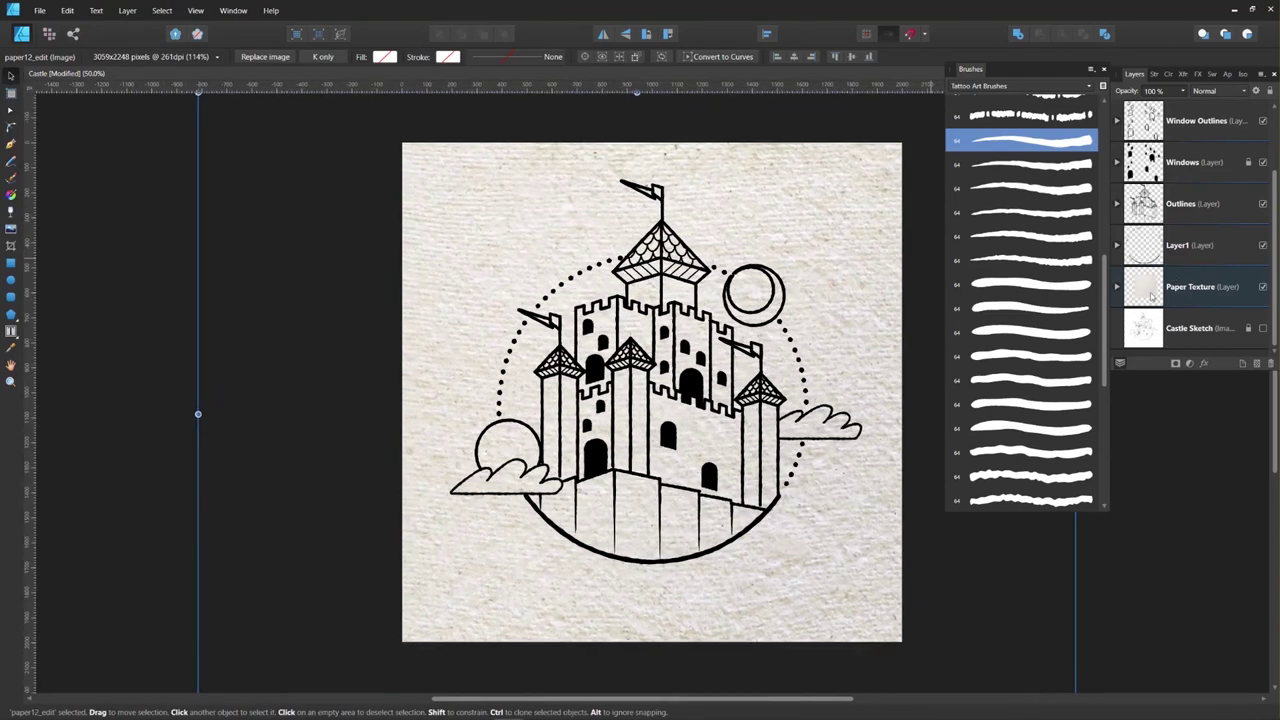
Step: Expand the Paper Texture layer and set the paper12_edit image's opacity to 60%
{"action": "left_click", "coordinate": [1118, 288]}
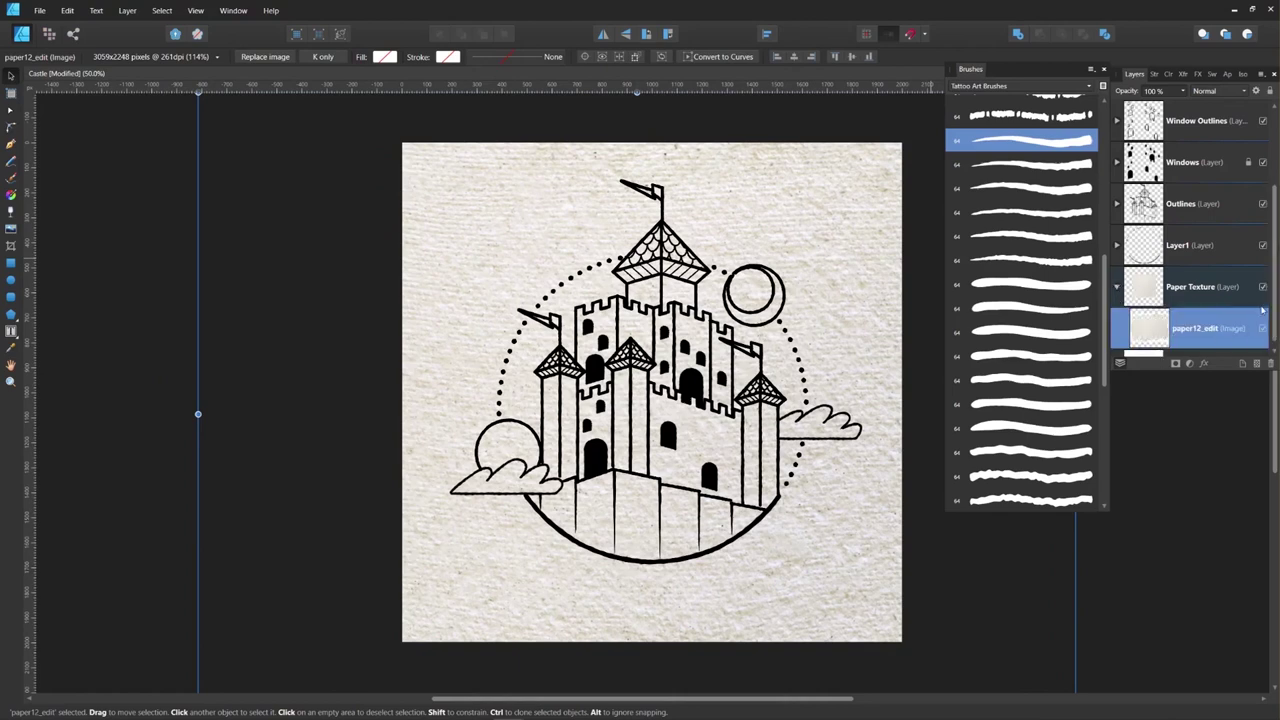
{"action": "left_click", "coordinate": [1160, 91]}
{"action": "type", "text": "60"}
{"action": "key", "text": "Return"}
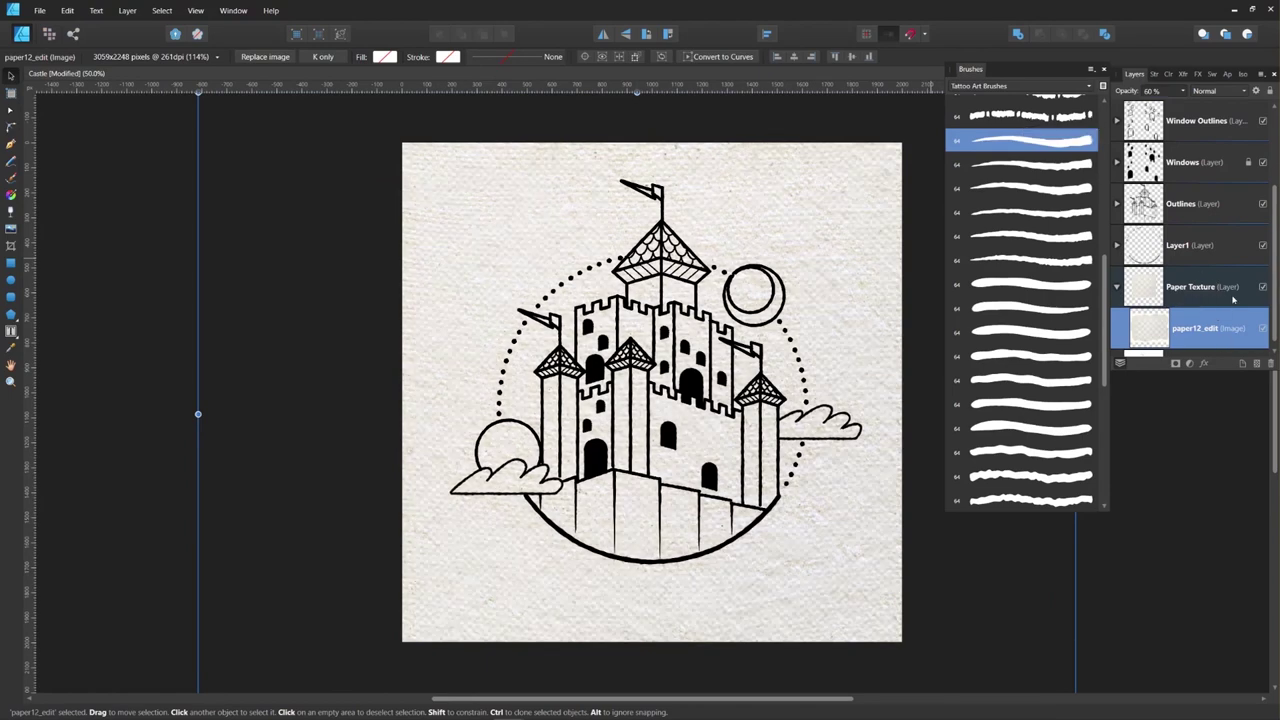
Step: Draw a white rectangle covering the whole page and move it between the Paper Texture layer and the Castle Sketch image
{"action": "left_click", "coordinate": [1224, 290]}
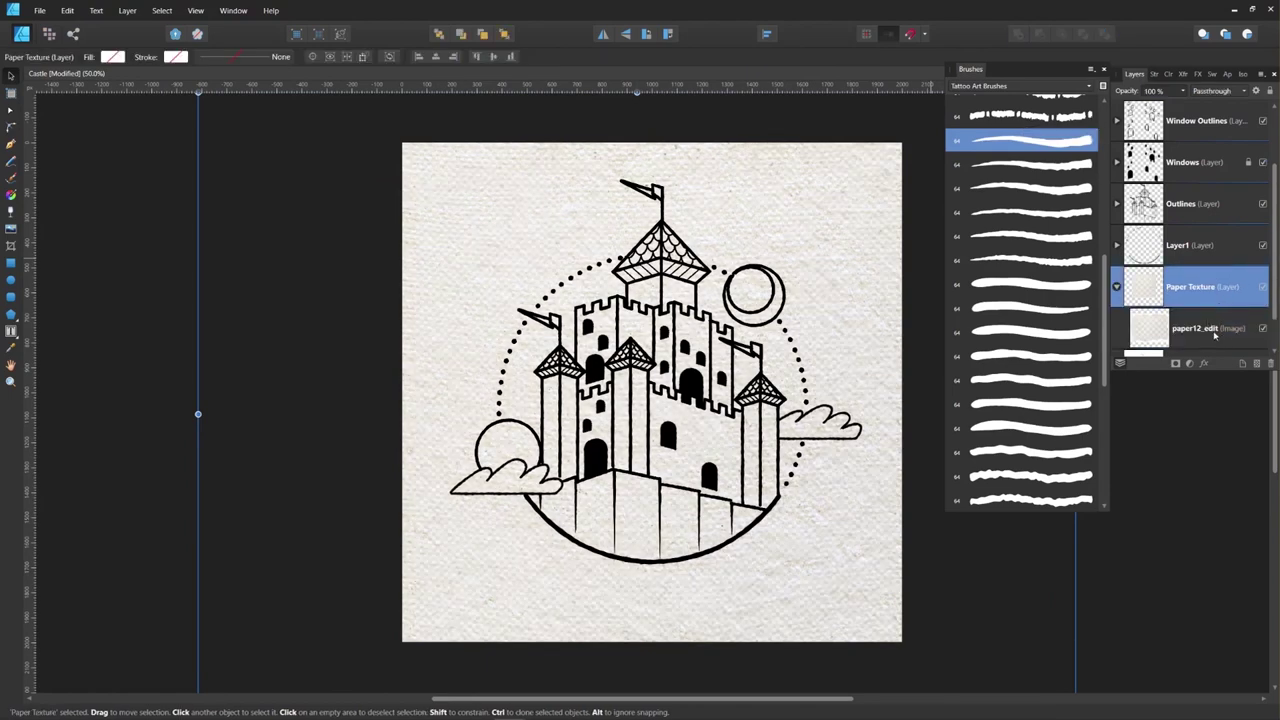
{"action": "left_click", "coordinate": [1215, 336]}
{"action": "left_click", "coordinate": [11, 262]}
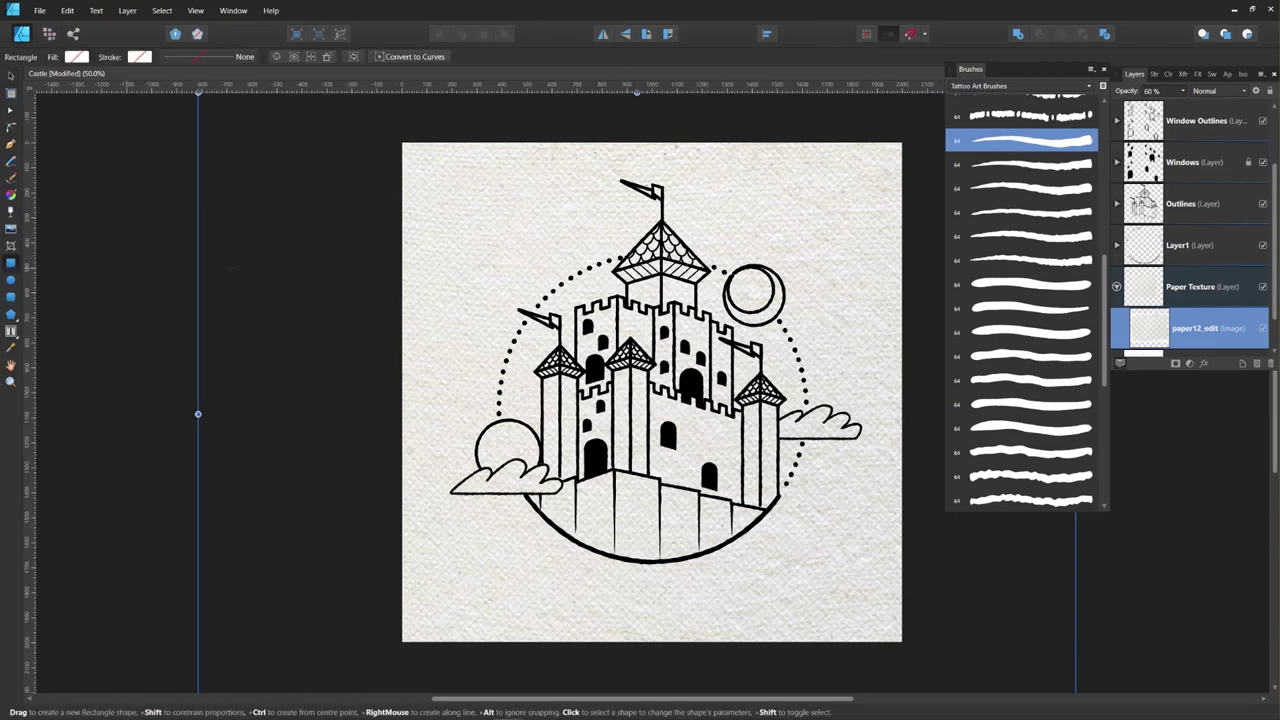
{"action": "left_click_drag", "start_coordinate": [394, 136], "coordinate": [914, 652]}
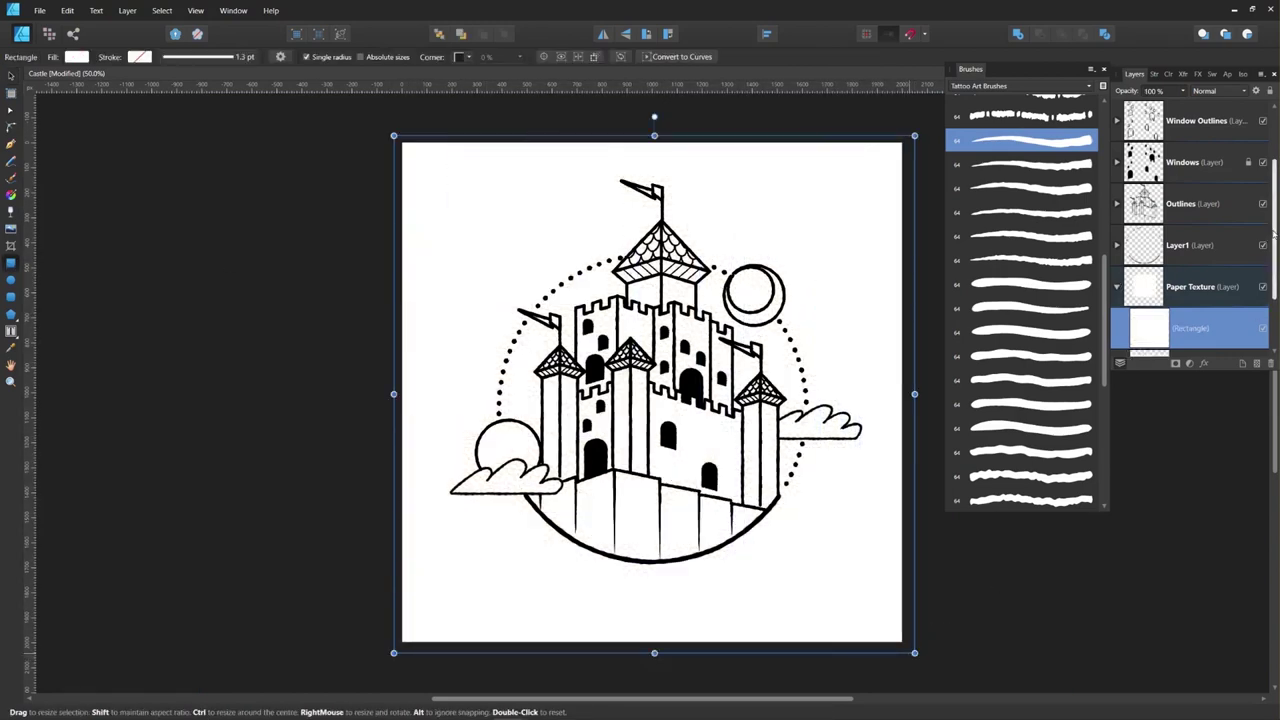
{"action": "scroll", "coordinate": [1195, 300], "scroll_direction": "down", "scroll_amount": 2}
{"action": "left_click_drag", "start_coordinate": [1180, 247], "coordinate": [1135, 315]}
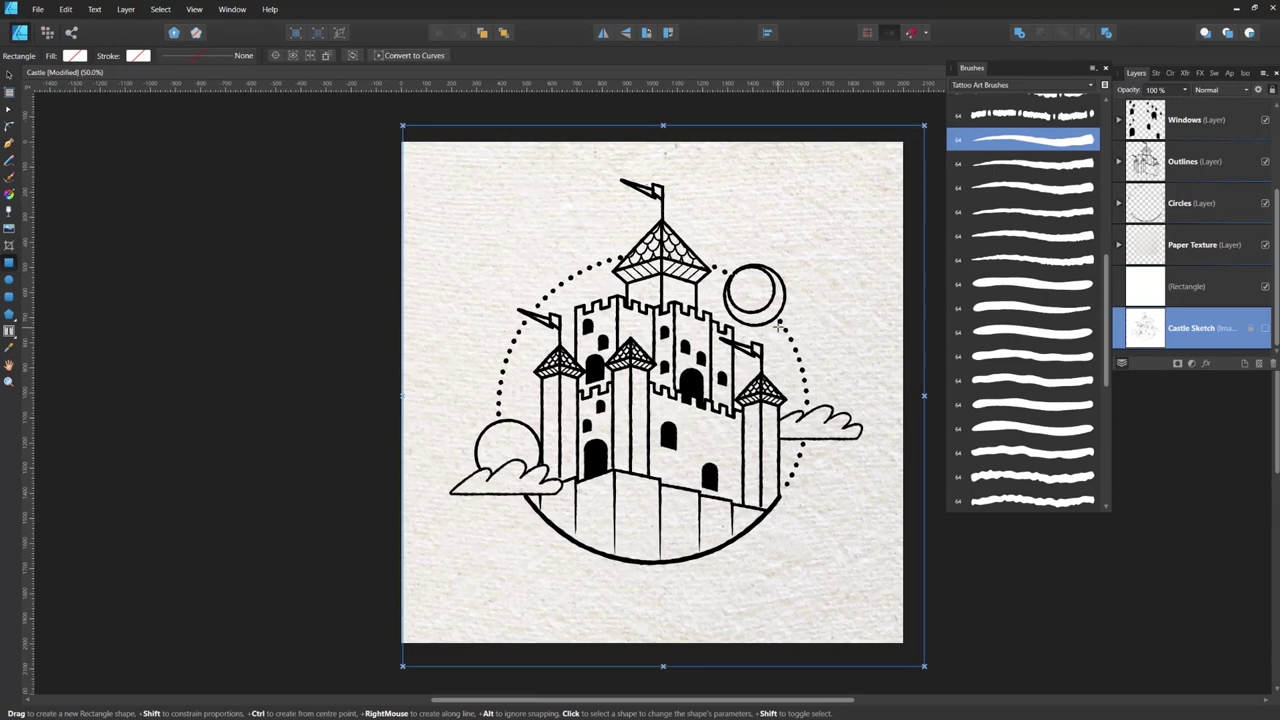
Step: Lock everything from the white rectangle up to the Sun and moon layer and clear the selection
{"action": "left_click", "coordinate": [1233, 134]}
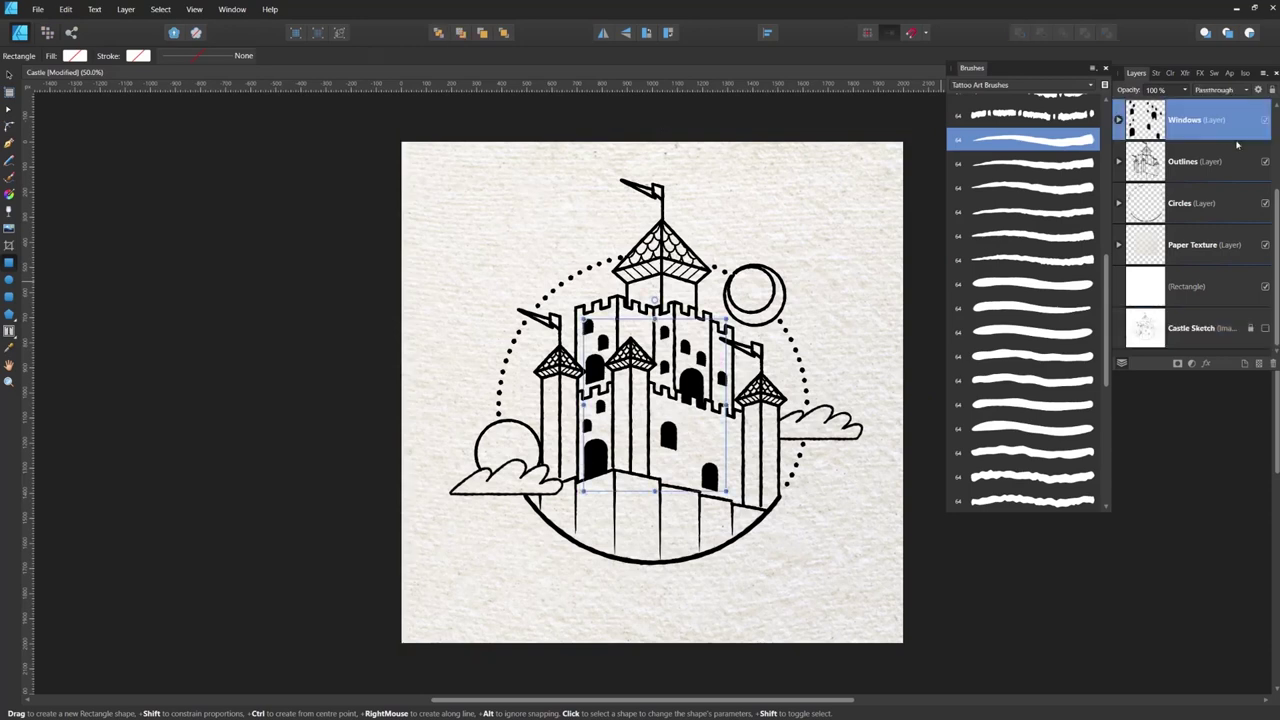
{"action": "scroll", "coordinate": [1213, 288], "scroll_direction": "up", "scroll_amount": 1}
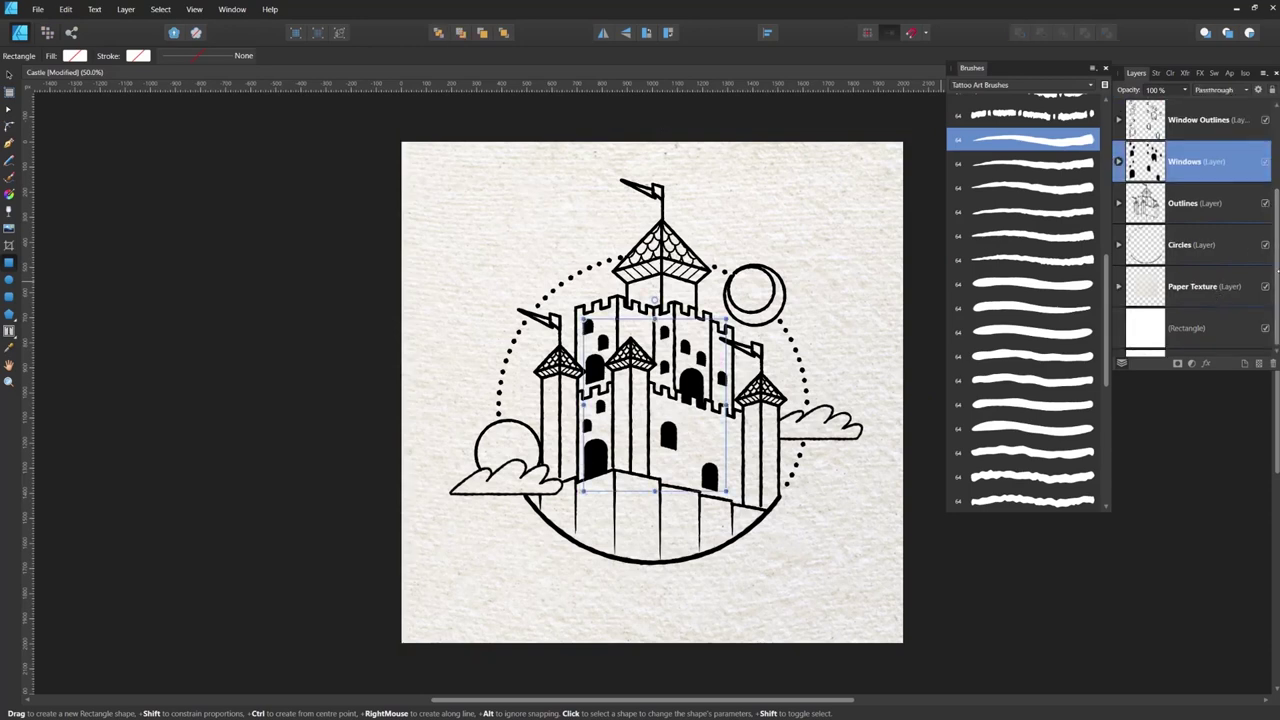
{"action": "scroll", "coordinate": [1240, 250], "scroll_direction": "down", "scroll_amount": 1}
{"action": "left_click", "coordinate": [1258, 284]}
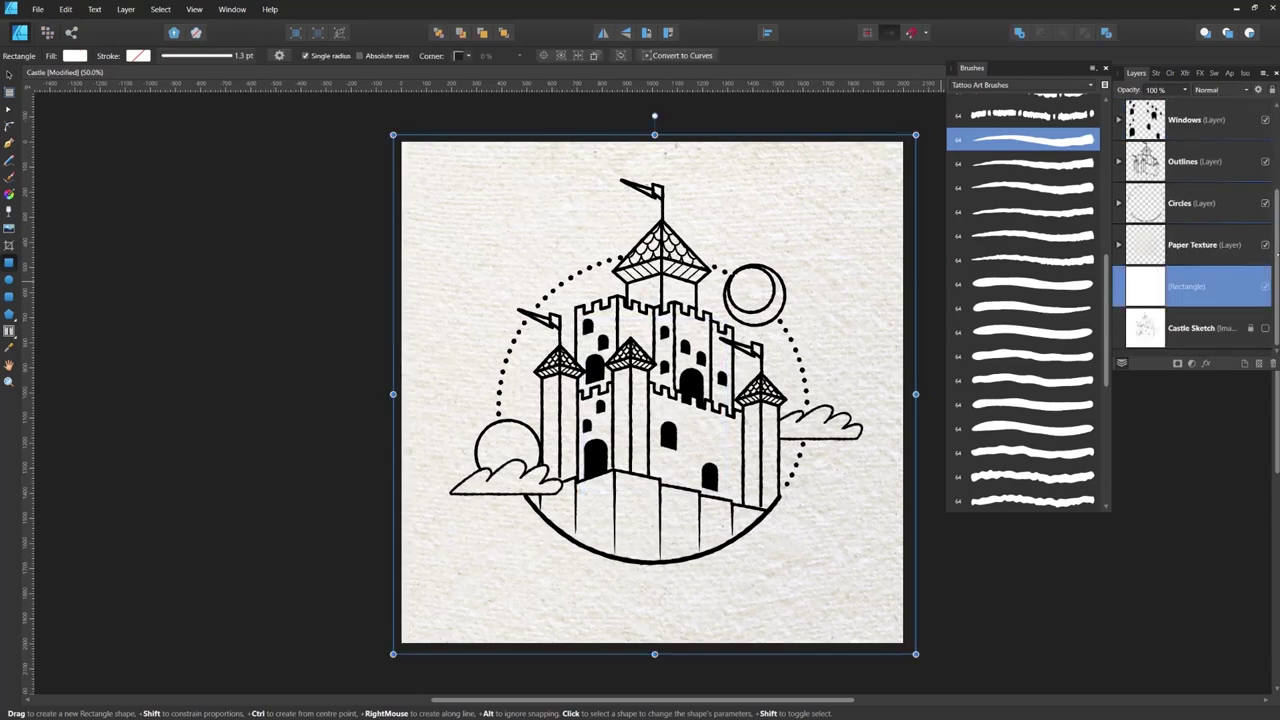
{"action": "left_click_drag", "start_coordinate": [1277, 254], "coordinate": [1277, 170]}
{"action": "left_click", "coordinate": [1239, 121], "text": "shift"}
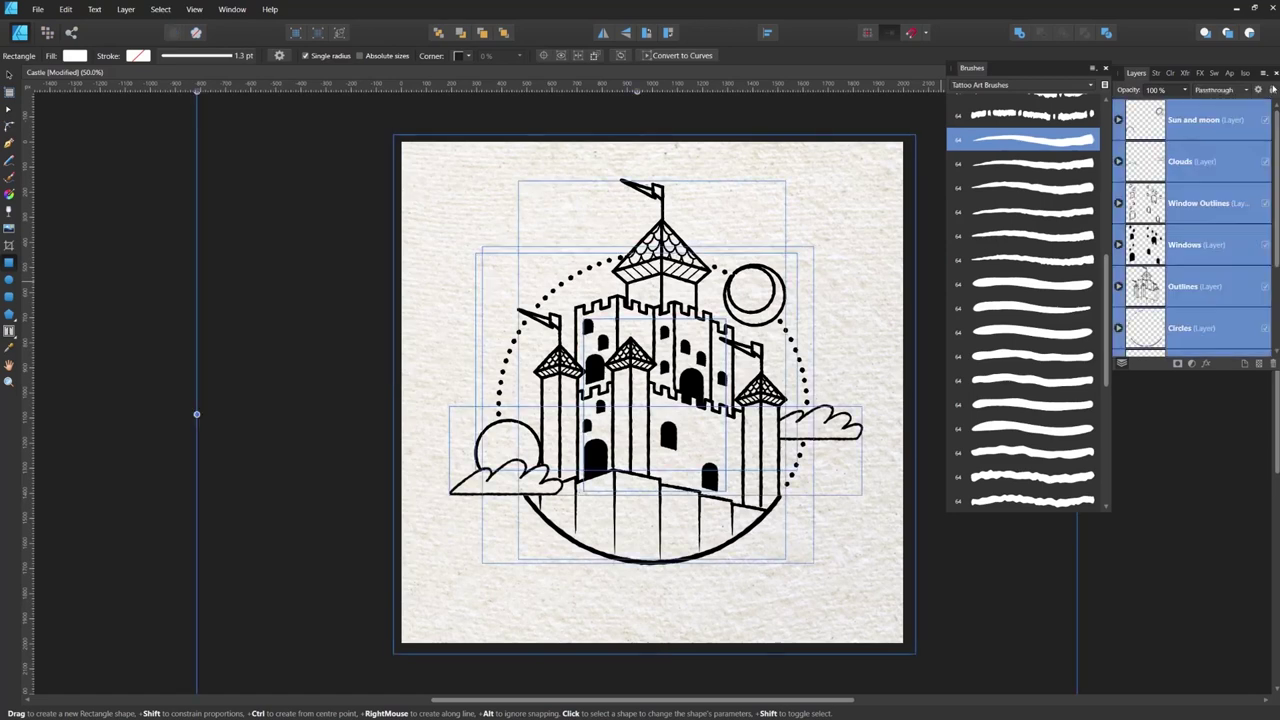
{"action": "key", "text": "ctrl+d"}
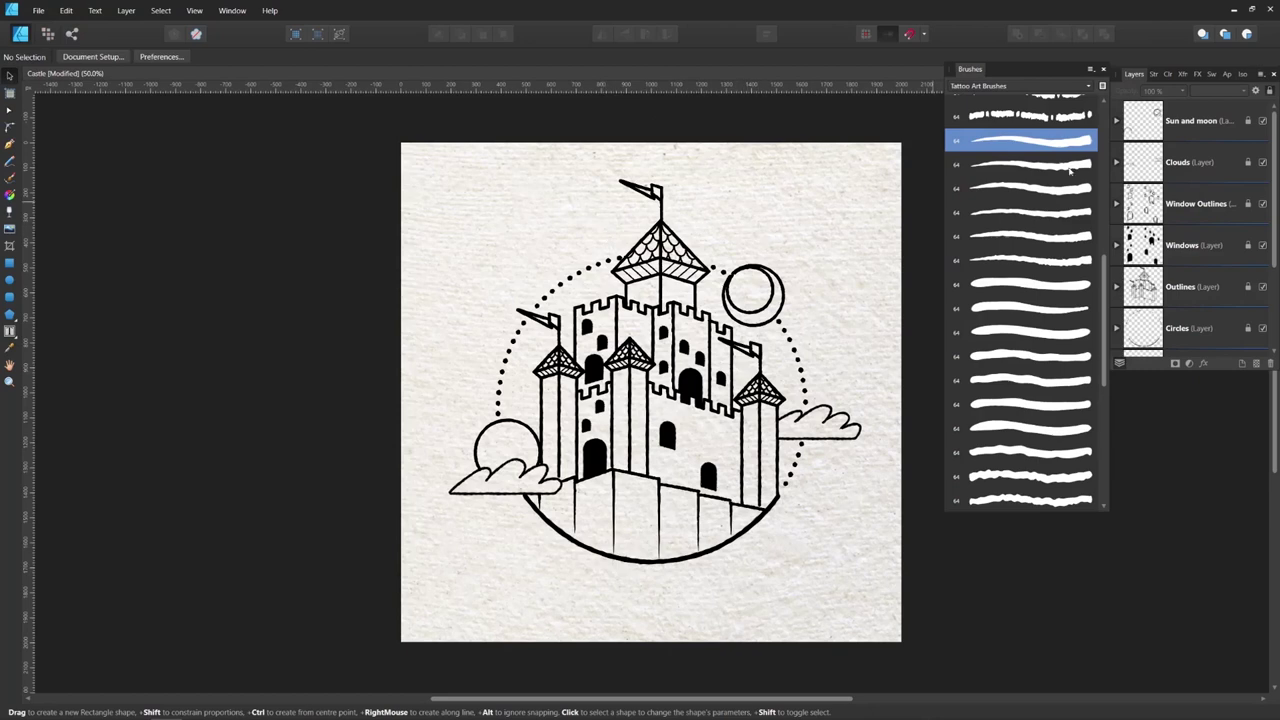
Step: Show the grid and configure it as a cube grid with E set to 17 and O set to 45
{"action": "left_click", "coordinate": [199, 12]}
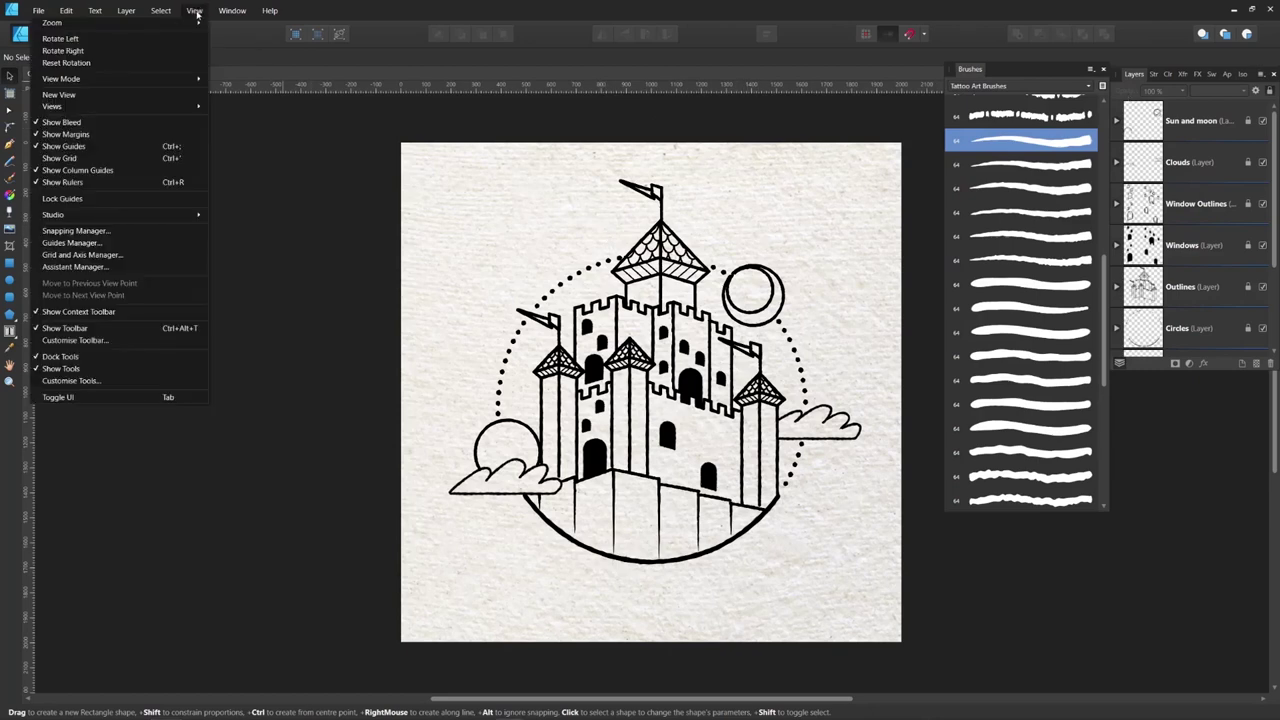
{"action": "left_click", "coordinate": [84, 158]}
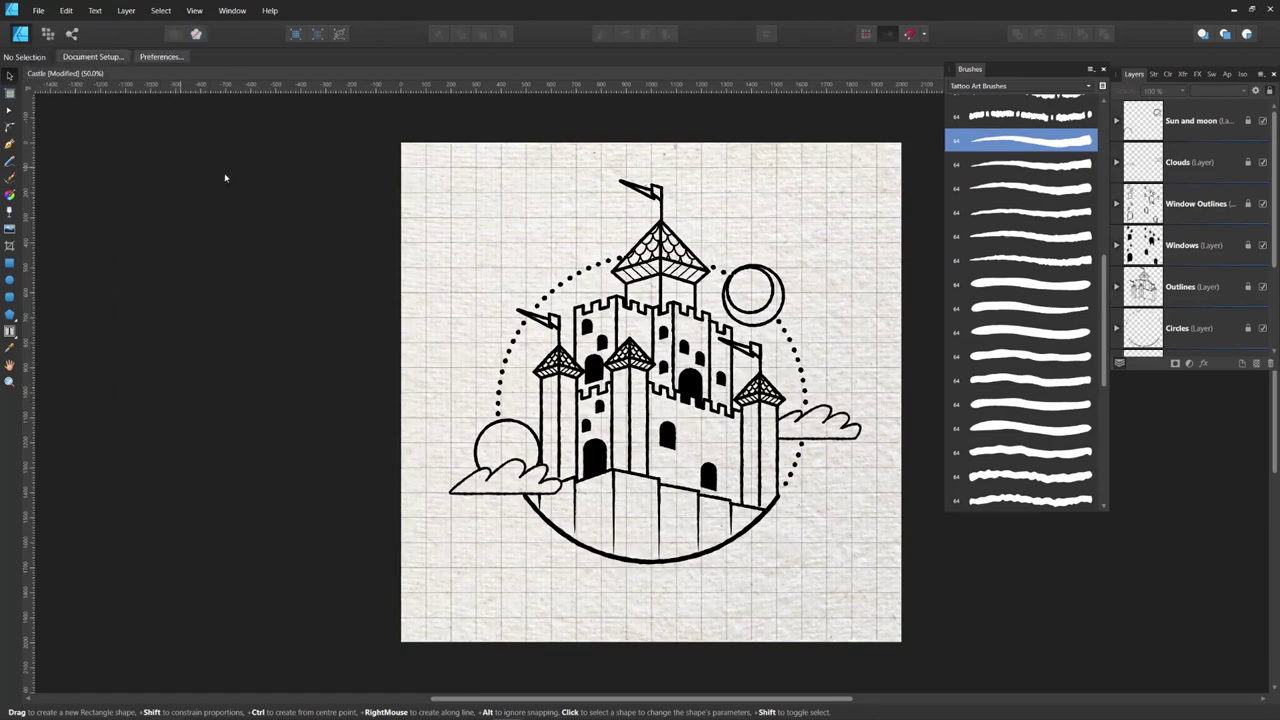
{"action": "left_click", "coordinate": [1243, 75]}
{"action": "left_click", "coordinate": [1193, 160]}
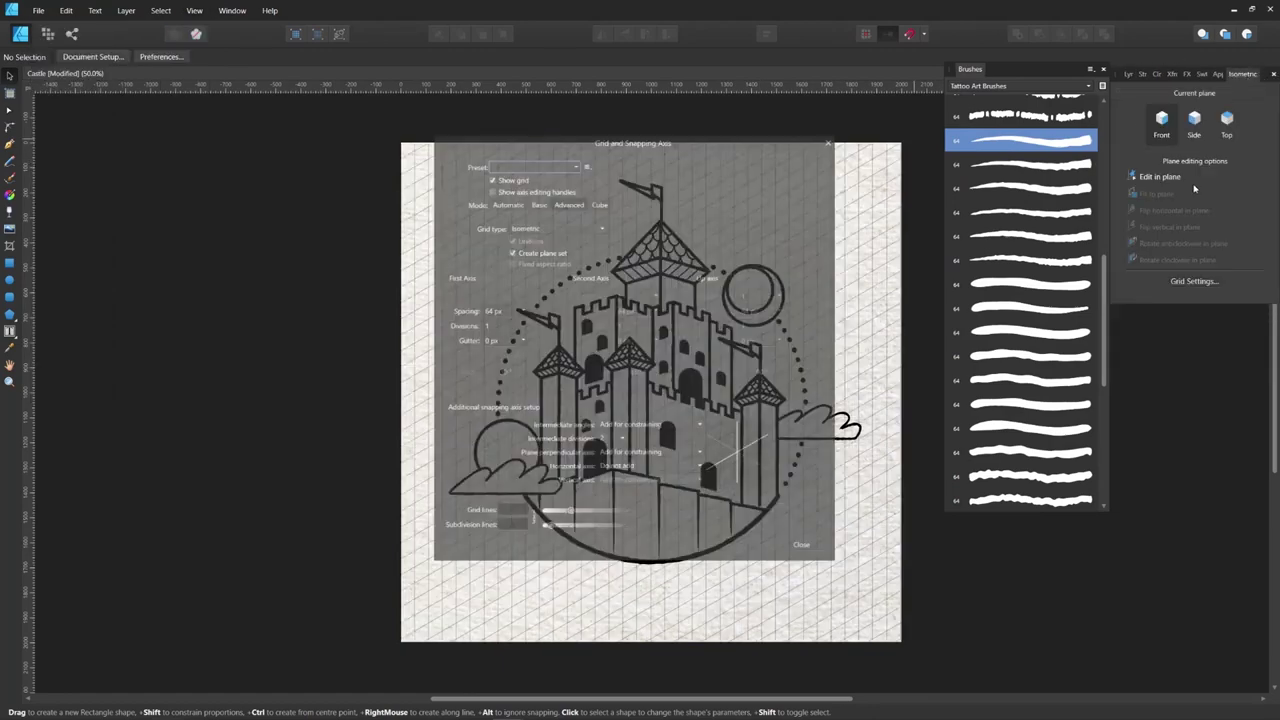
{"action": "left_click", "coordinate": [599, 203]}
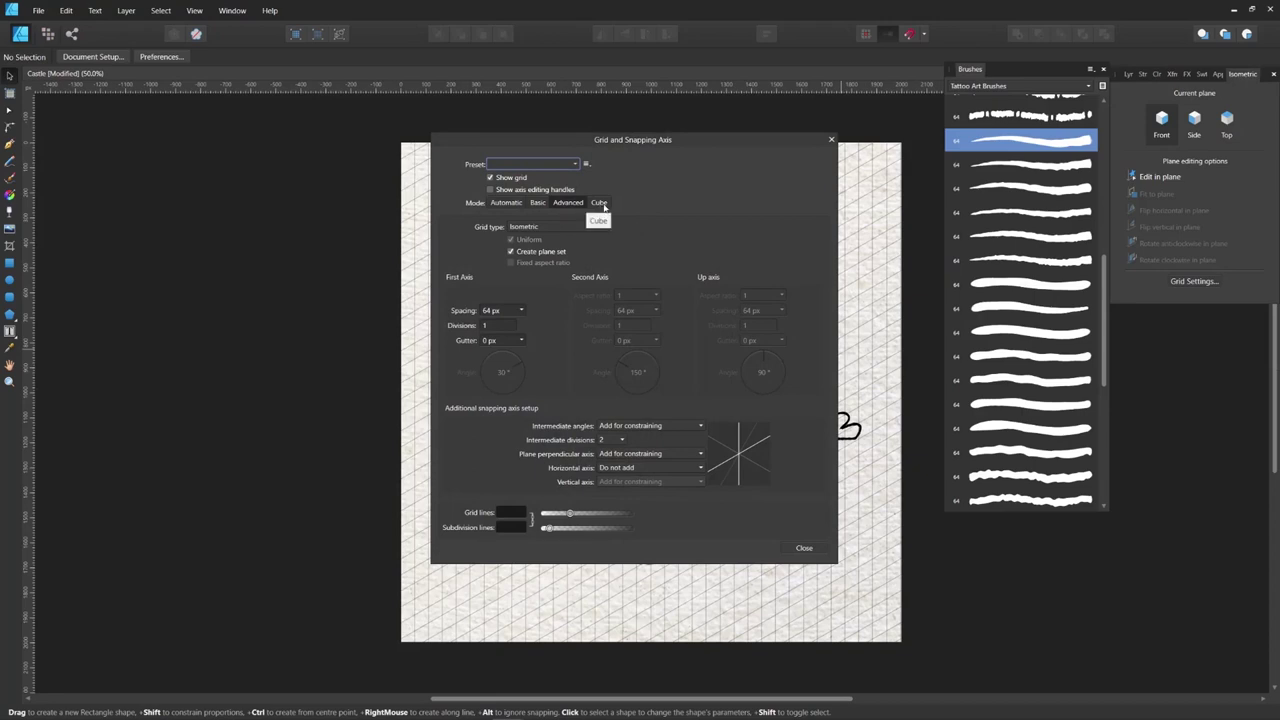
{"action": "left_click", "coordinate": [472, 332]}
{"action": "type", "text": "17"}
{"action": "key", "text": "Tab"}
{"action": "type", "text": "45"}
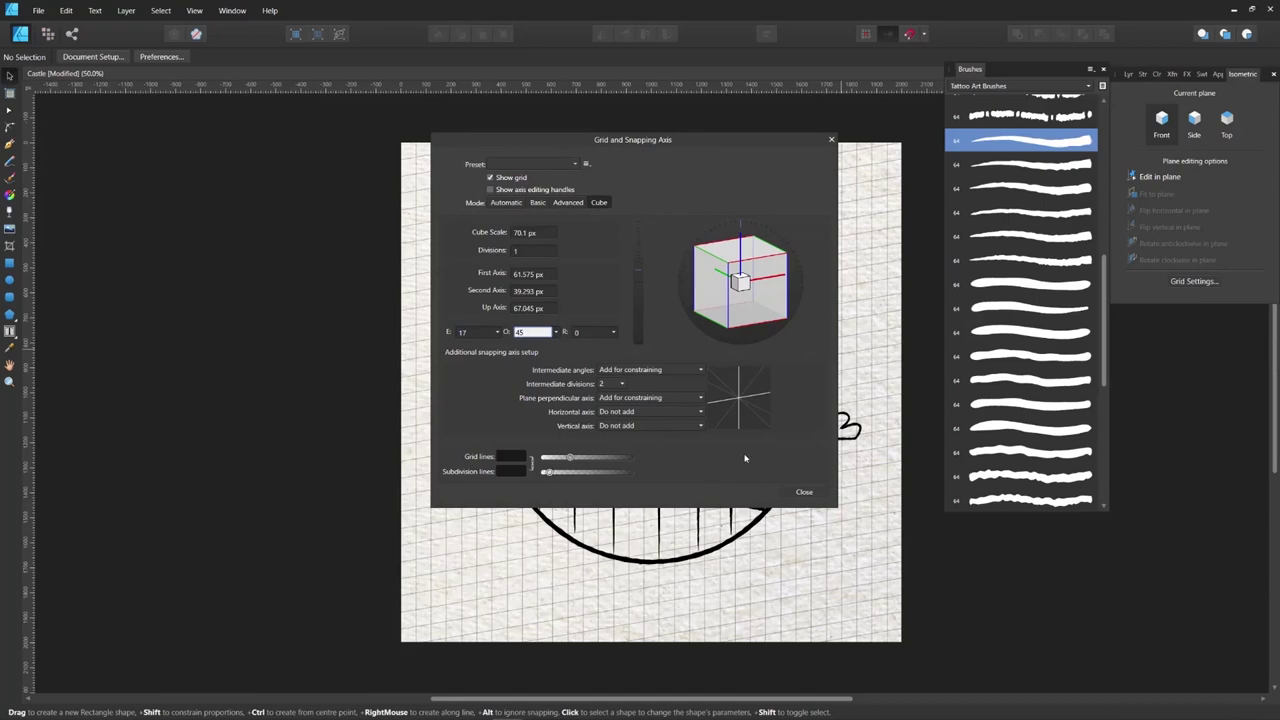
{"action": "key", "text": "Tab"}
{"action": "left_click", "coordinate": [804, 492]}
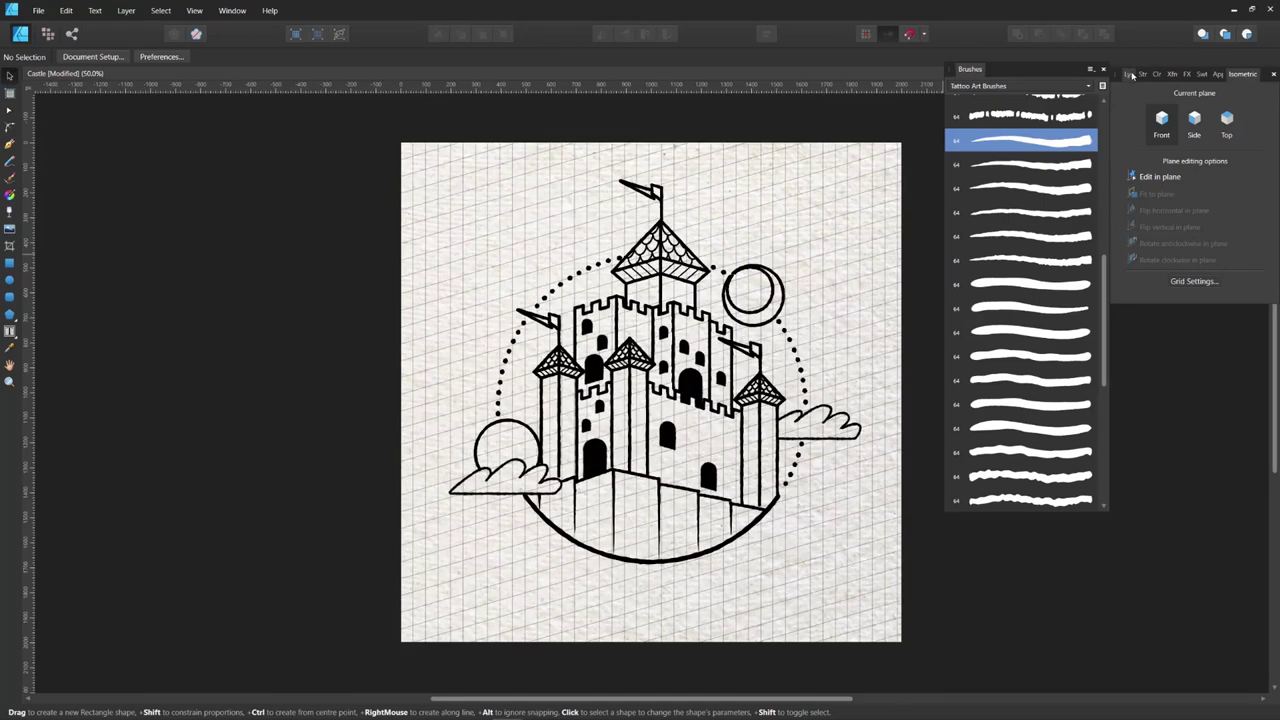
Step: Add a new layer above Sun and moon and name it Brick Outlines
{"action": "left_click", "coordinate": [1130, 74]}
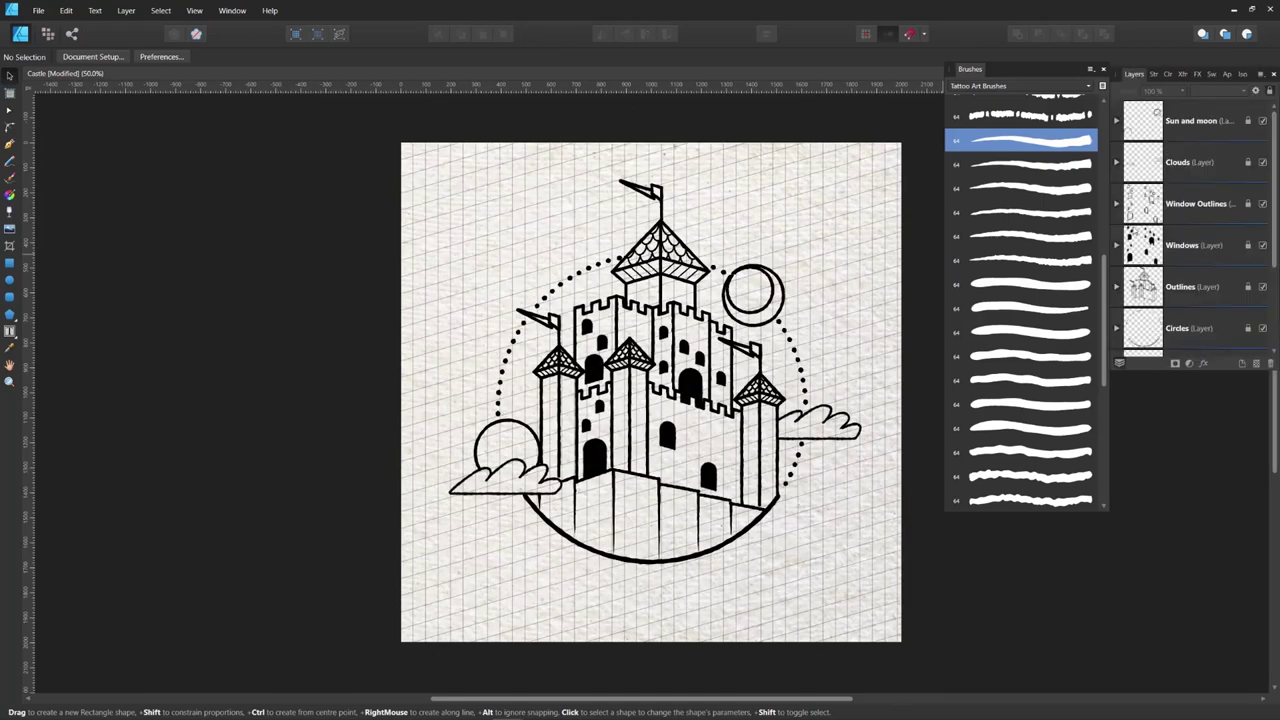
{"action": "left_click", "coordinate": [1243, 364]}
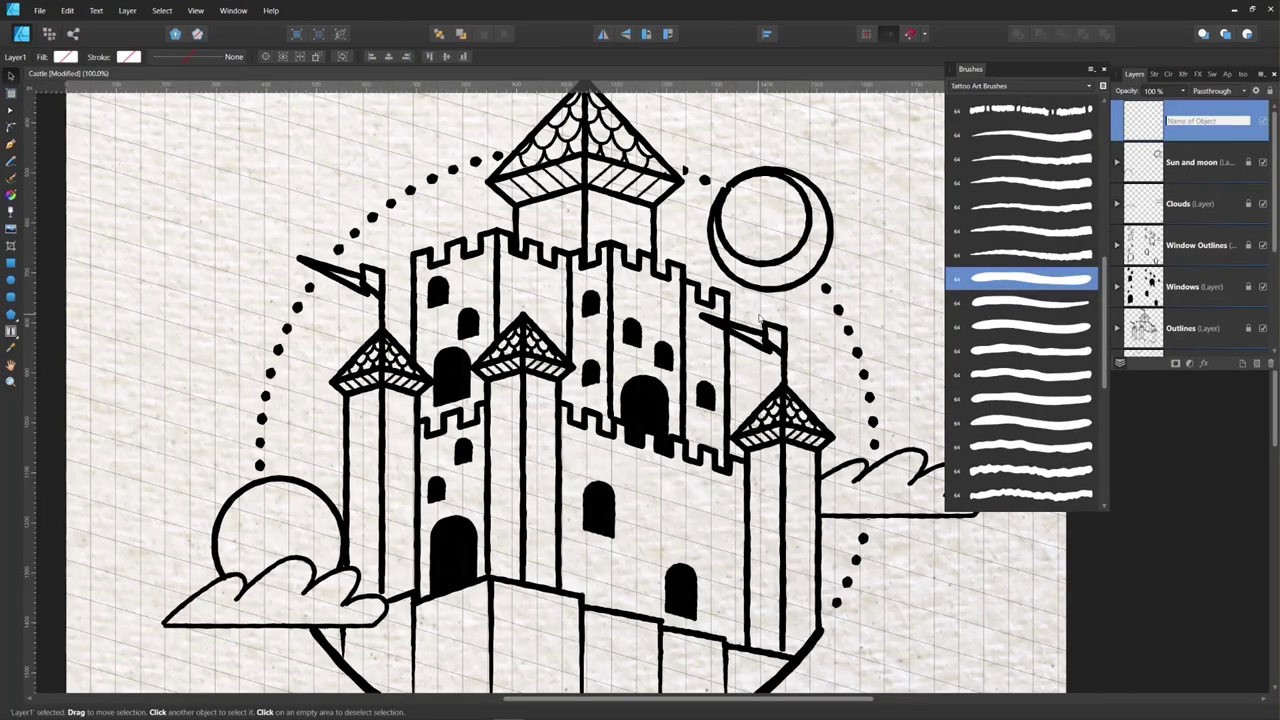
{"action": "type", "text": "Brick Outlines"}
{"action": "key", "text": "Return"}
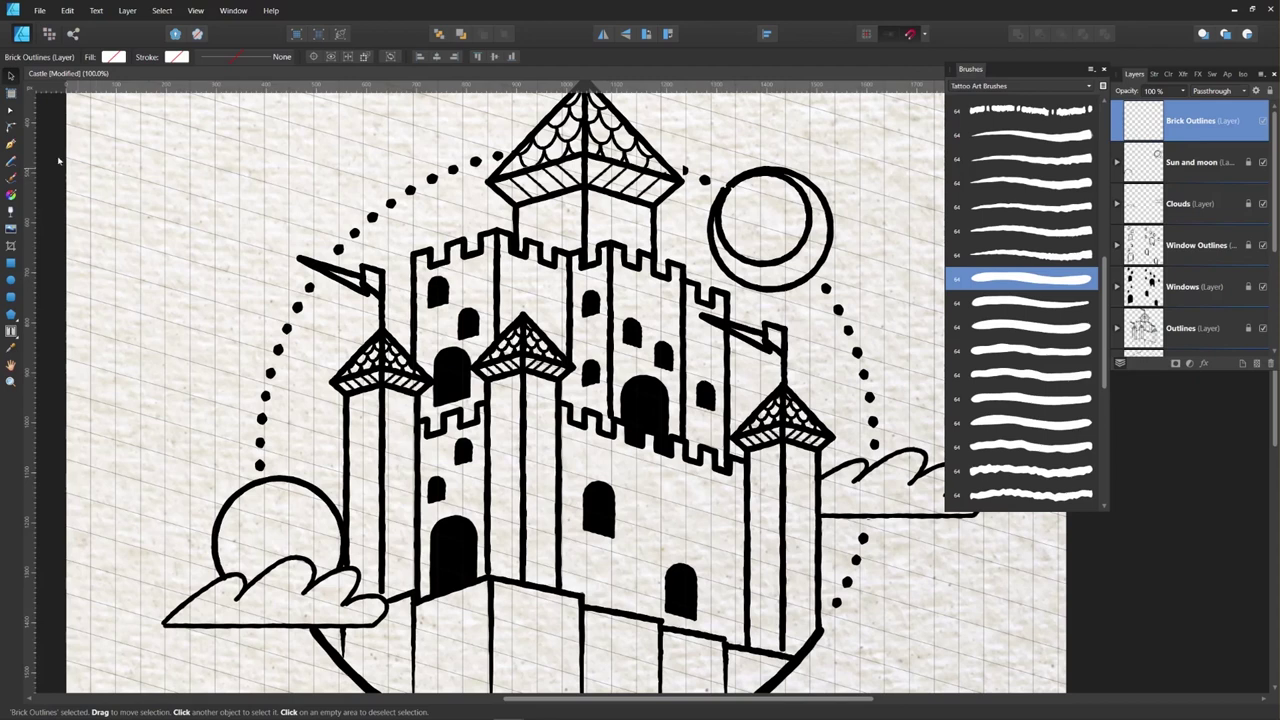
Step: Draw a slanted straight line with the Pen tool just below the front wall's battlements and duplicate it down the wall to make six lines
{"action": "left_click", "coordinate": [11, 143]}
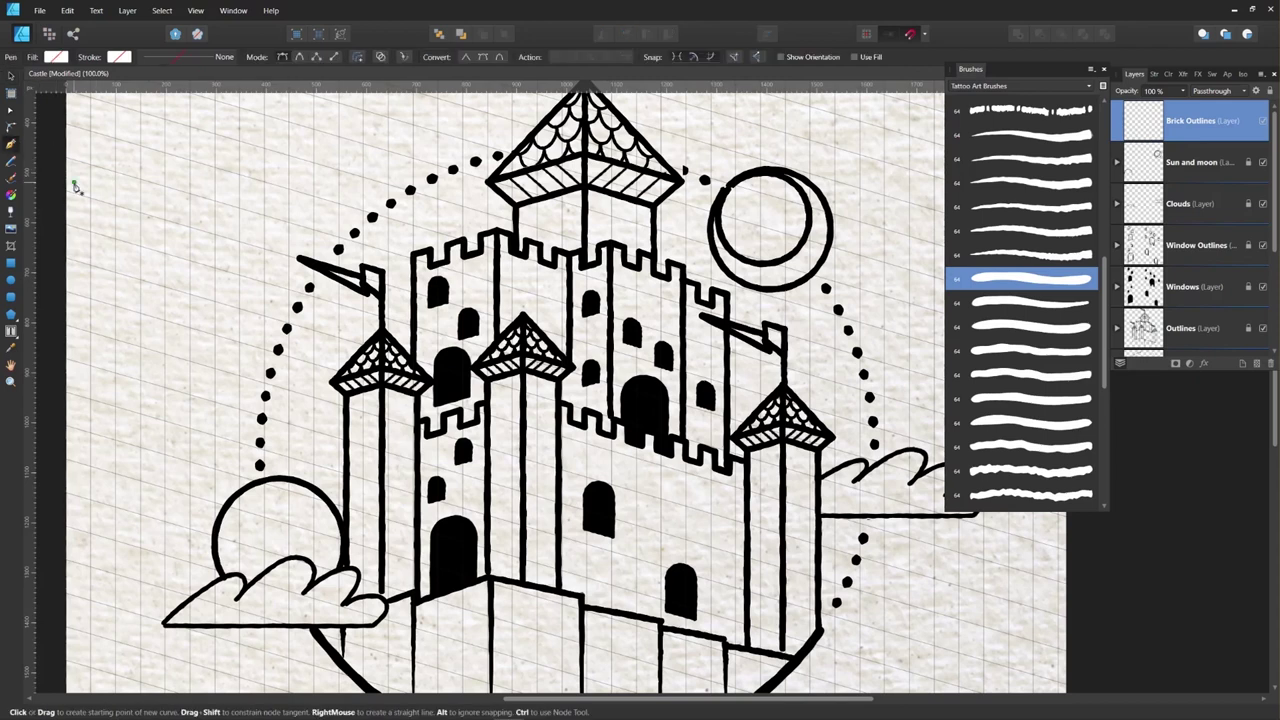
{"action": "left_click", "coordinate": [566, 438]}
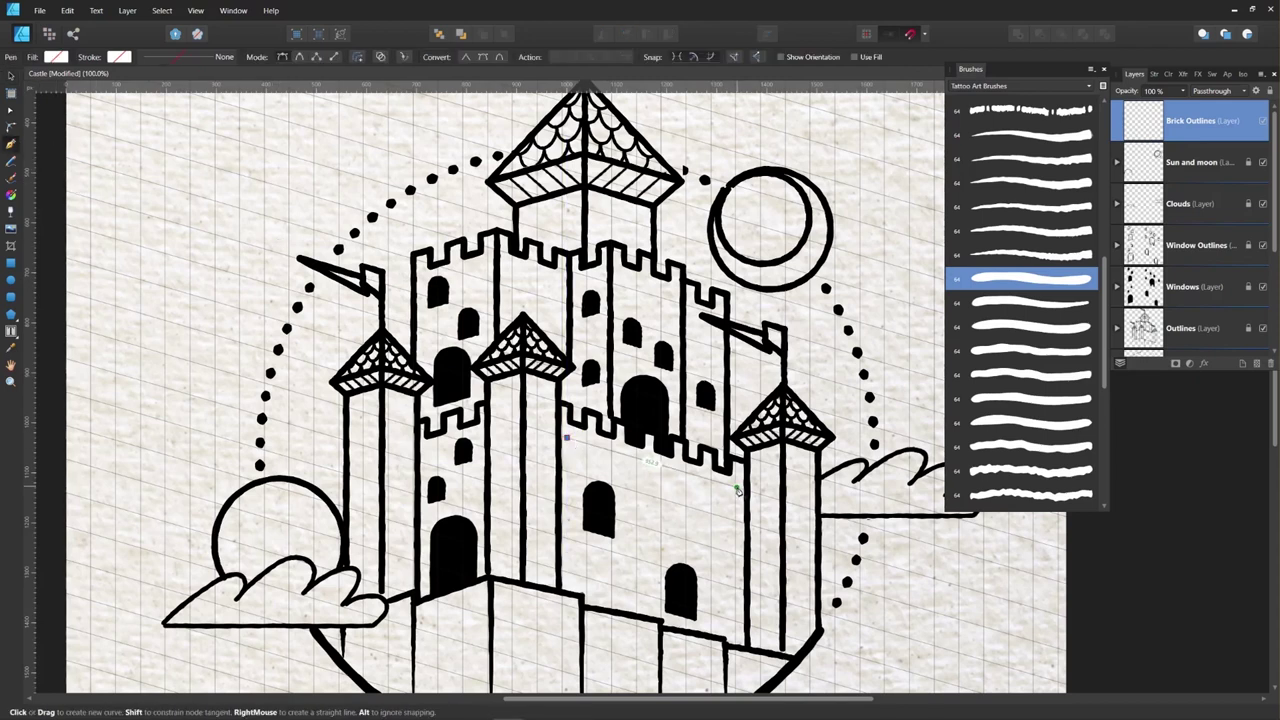
{"action": "left_click", "coordinate": [737, 488]}
{"action": "left_click", "coordinate": [11, 77]}
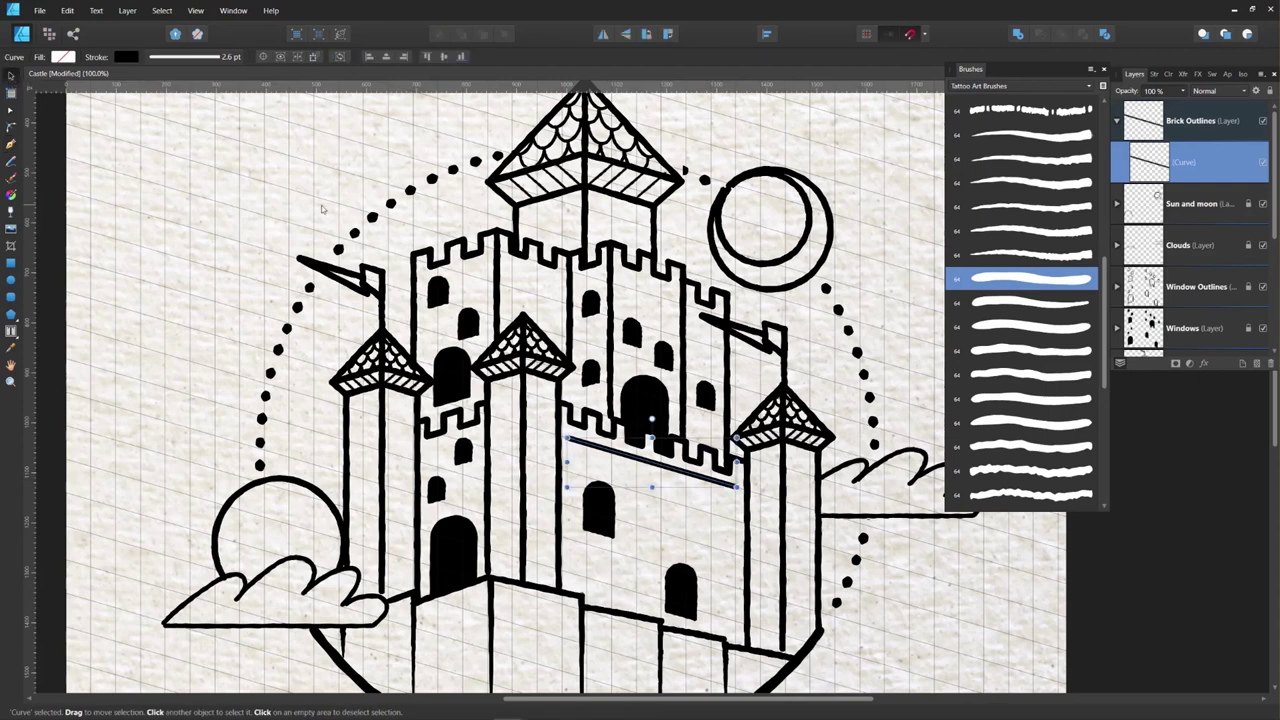
{"action": "left_click_drag", "start_coordinate": [650, 463], "coordinate": [628, 586]}
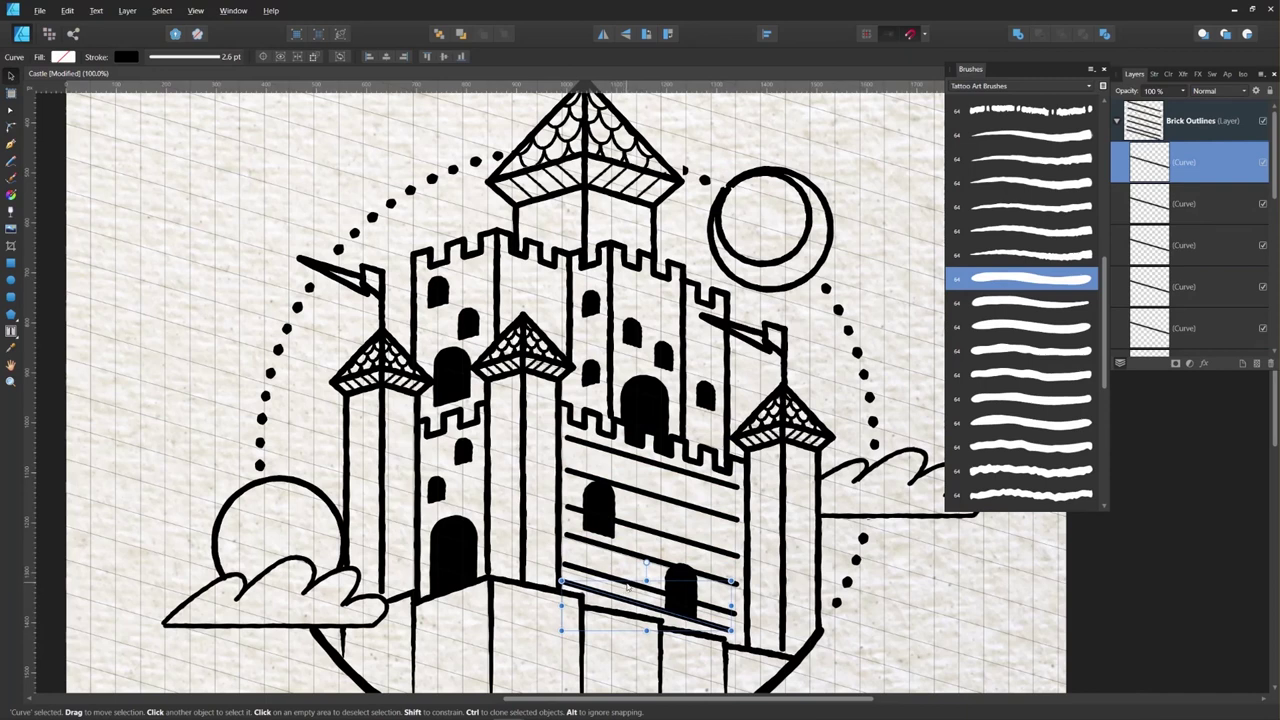
Step: Select all six wall lines, align them to their horizontal centre and space them evenly in the vertical direction
{"action": "left_click", "coordinate": [633, 558], "text": "shift"}
{"action": "left_click", "coordinate": [642, 541], "text": "shift"}
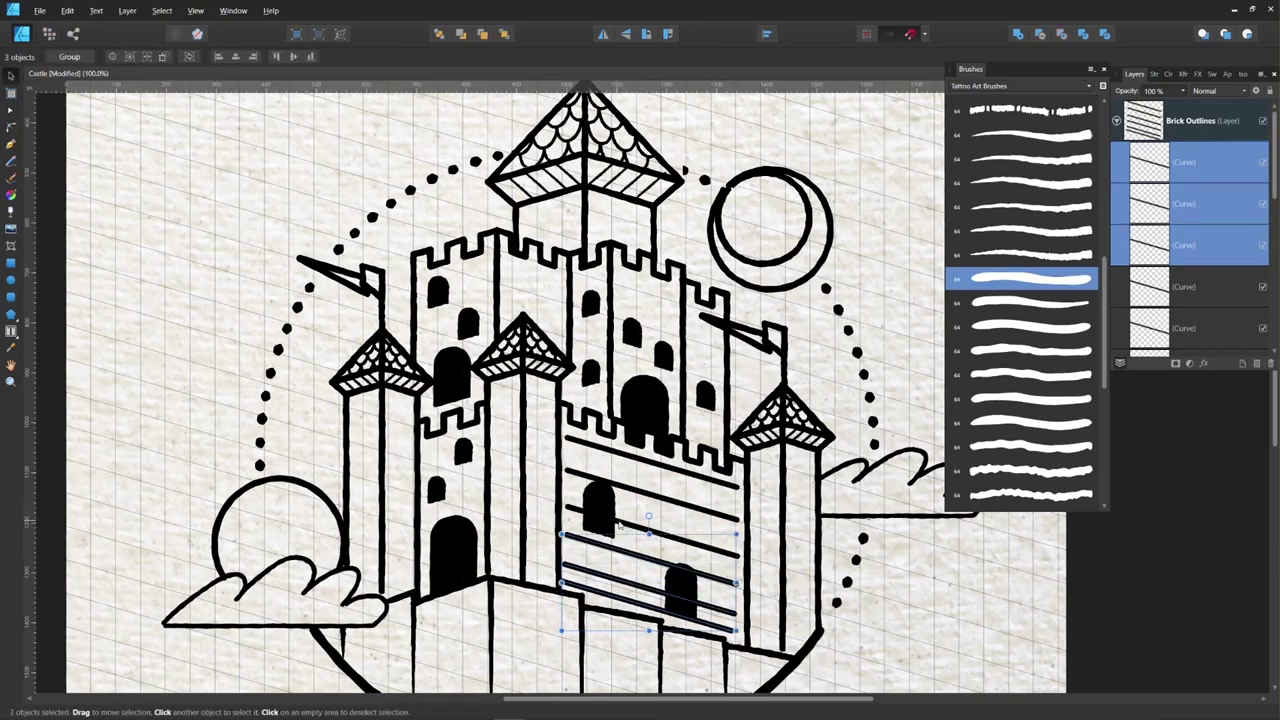
{"action": "left_click", "coordinate": [627, 508], "text": "shift"}
{"action": "left_click", "coordinate": [633, 480], "text": "shift"}
{"action": "left_click", "coordinate": [655, 460], "text": "shift"}
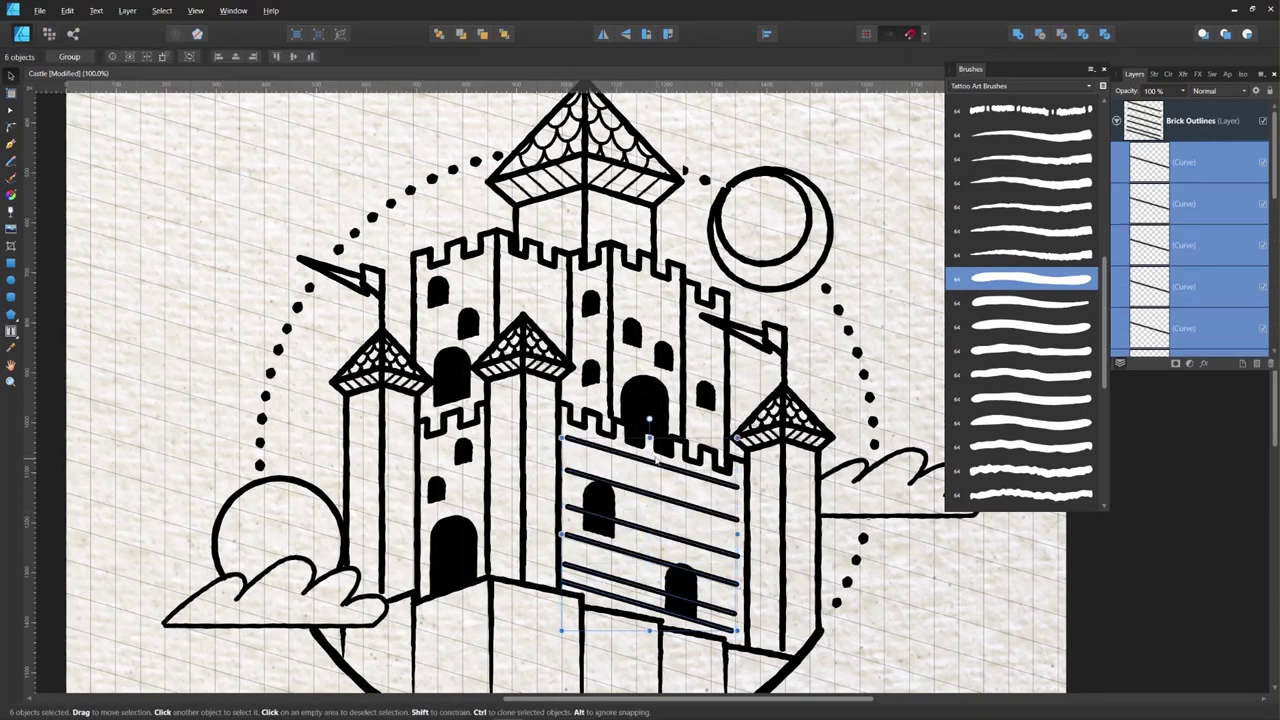
{"action": "left_click", "coordinate": [766, 34]}
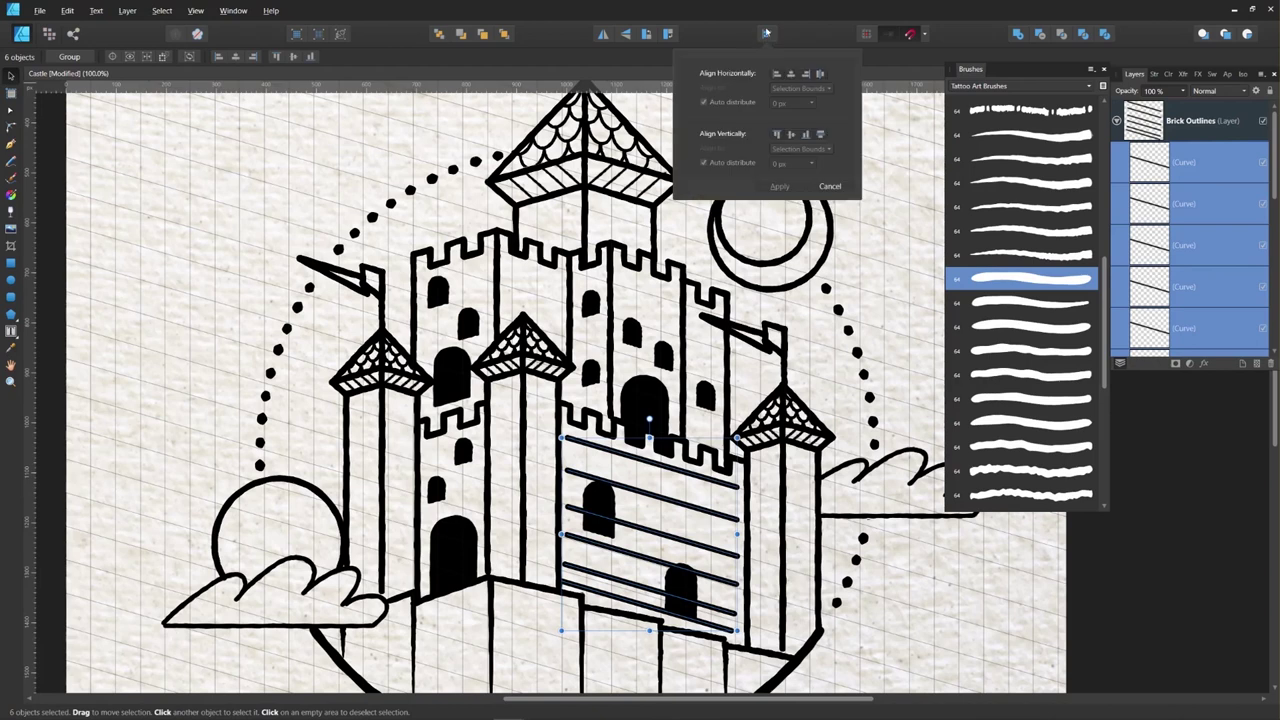
{"action": "left_click", "coordinate": [791, 74]}
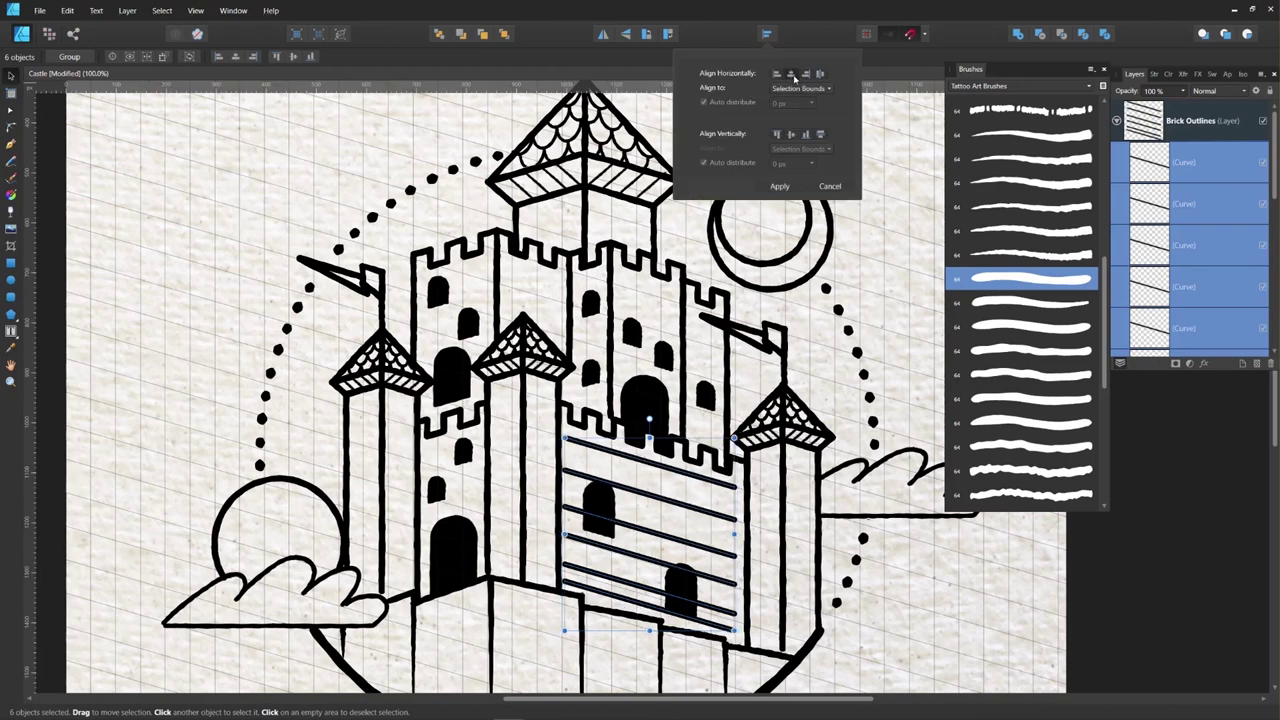
{"action": "left_click", "coordinate": [821, 135]}
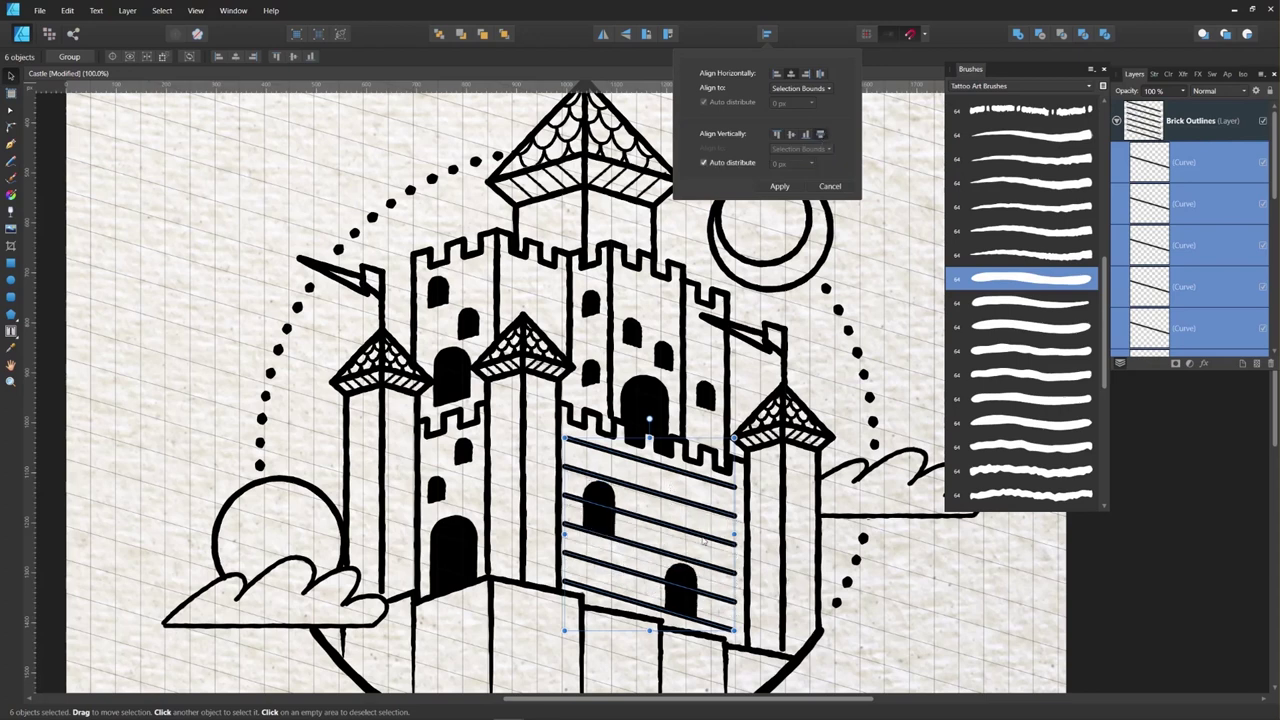
Step: Extend the right ends of the six wall lines slightly toward the right tower with the Node tool
{"action": "left_click", "coordinate": [737, 540]}
{"action": "key", "text": "a"}
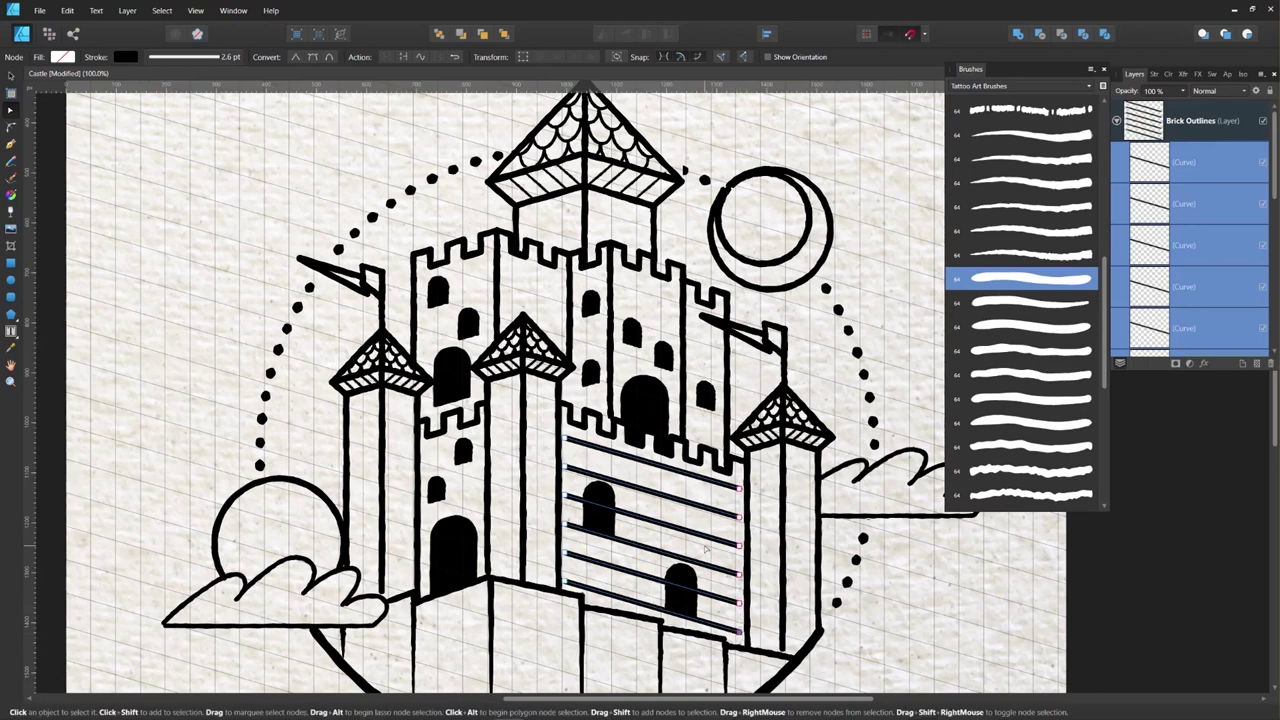
{"action": "key", "text": "v"}
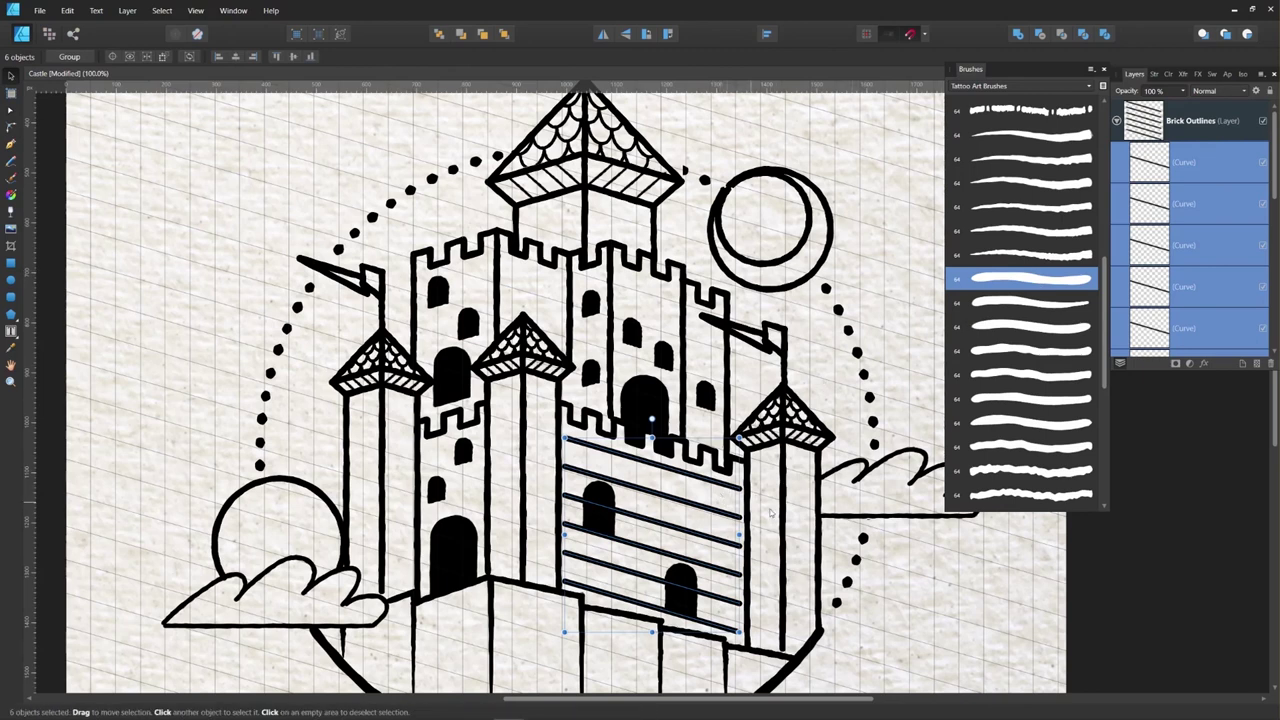
Step: Apply the number 10 dashed brush from Tattoo Art Brushes to the first, third and fifth wall lines
{"action": "left_click", "coordinate": [732, 500]}
{"action": "left_click", "coordinate": [724, 484]}
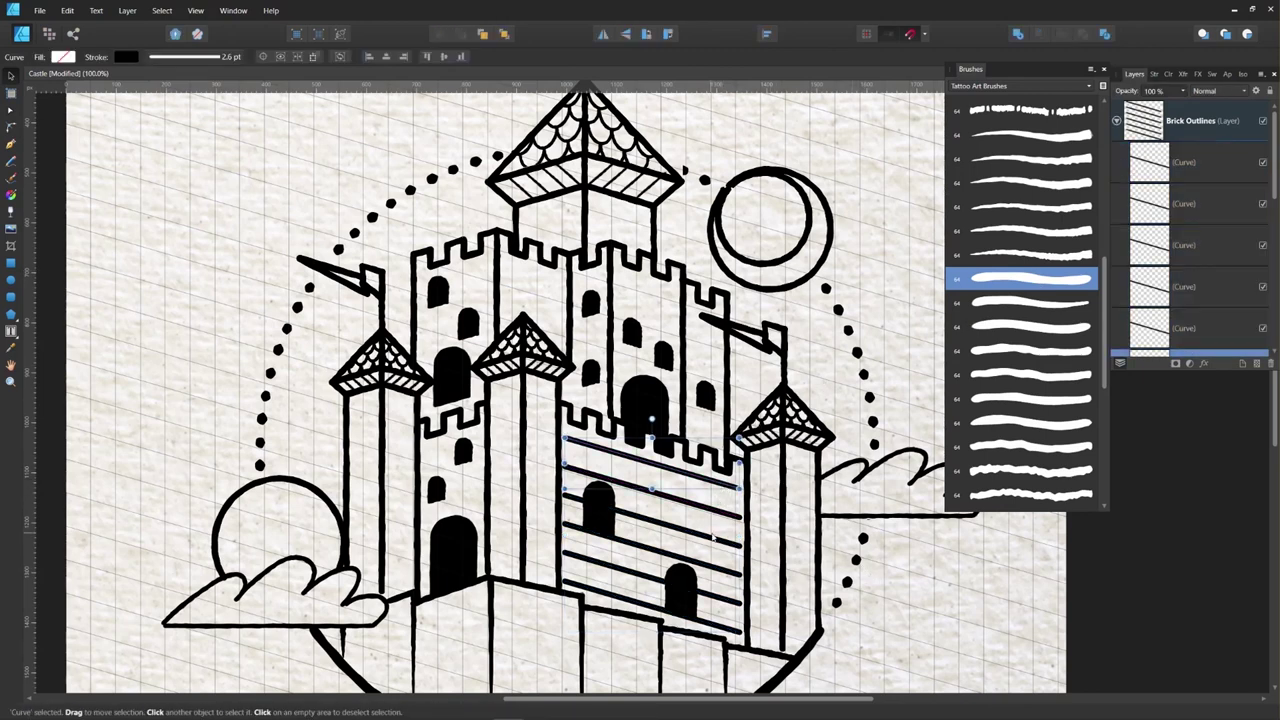
{"action": "left_click", "coordinate": [714, 538], "text": "shift"}
{"action": "left_click", "coordinate": [716, 598], "text": "shift"}
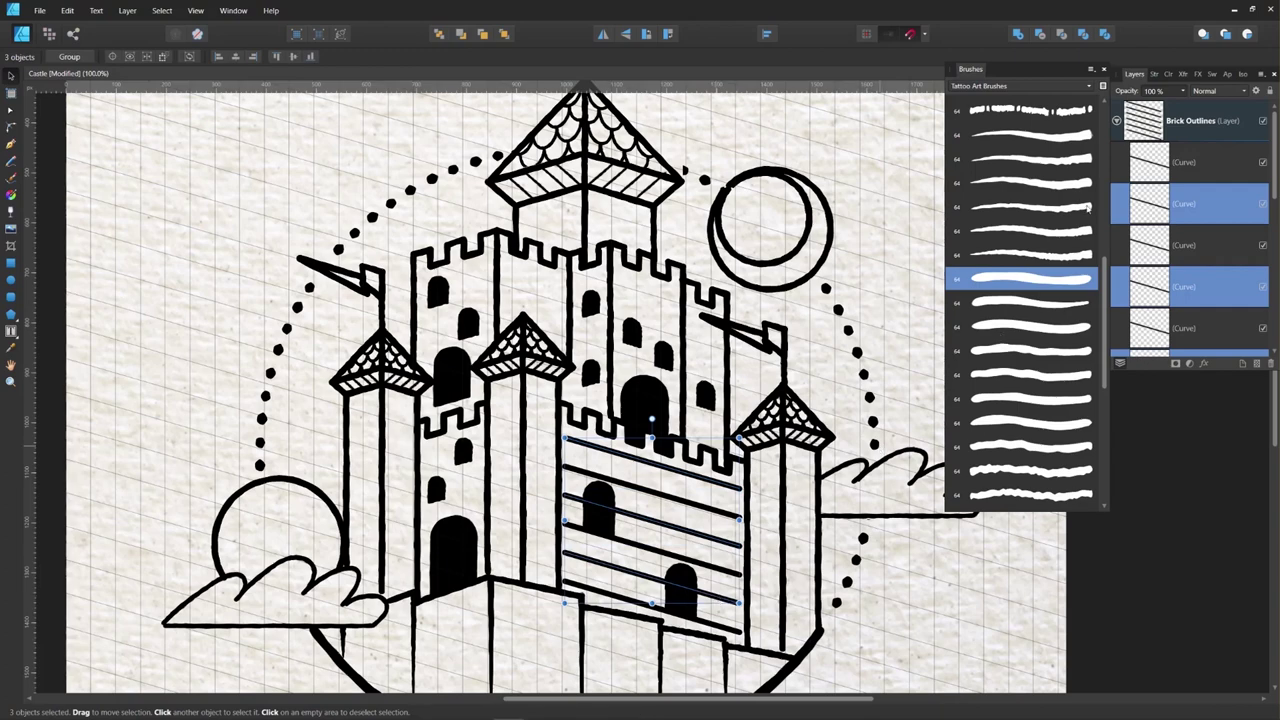
{"action": "left_click_drag", "start_coordinate": [1122, 228], "coordinate": [1116, 175]}
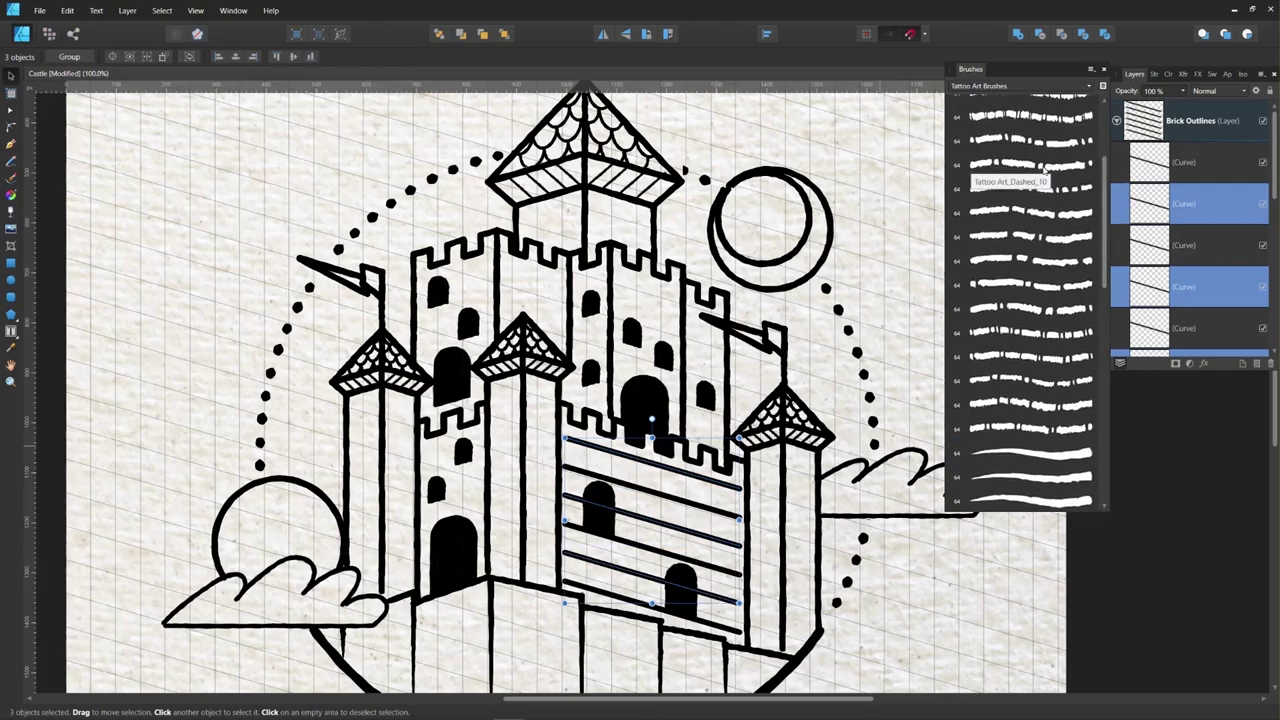
{"action": "left_click", "coordinate": [1043, 167]}
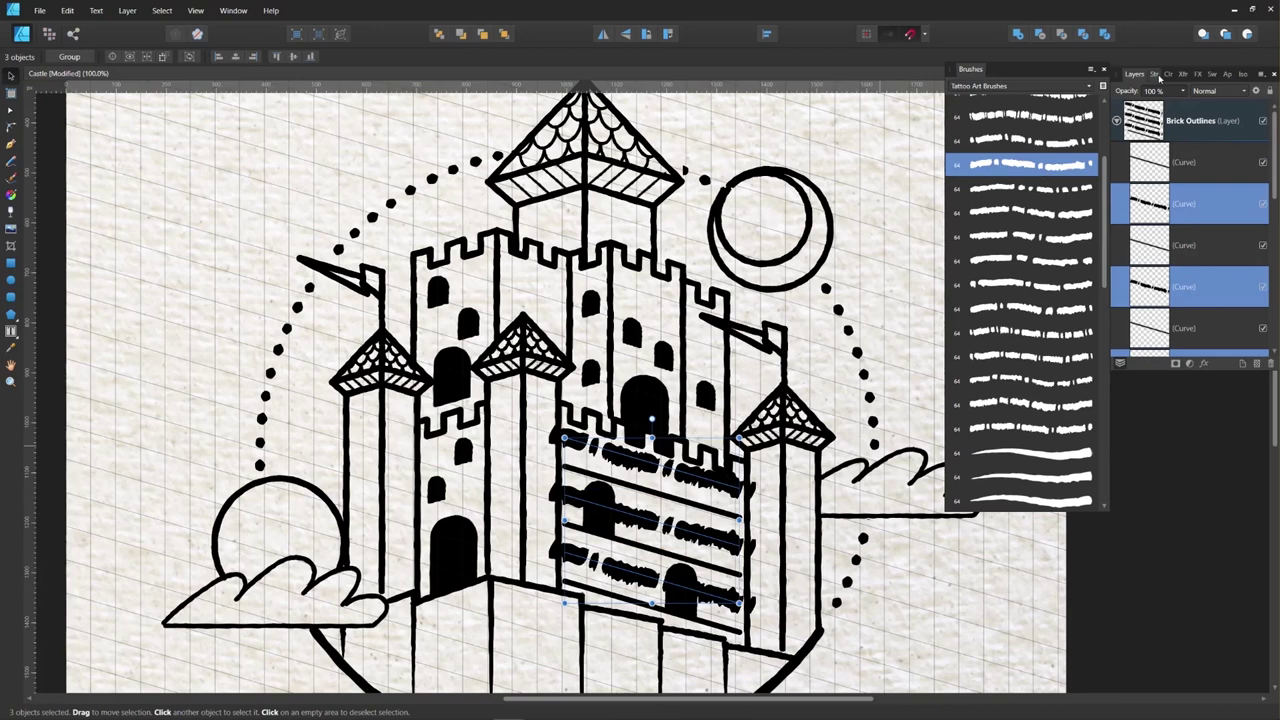
Step: Give the second and fourth wall lines the dashed brush listed just before number 10, and the lowest line the one just after
{"action": "left_click", "coordinate": [694, 505]}
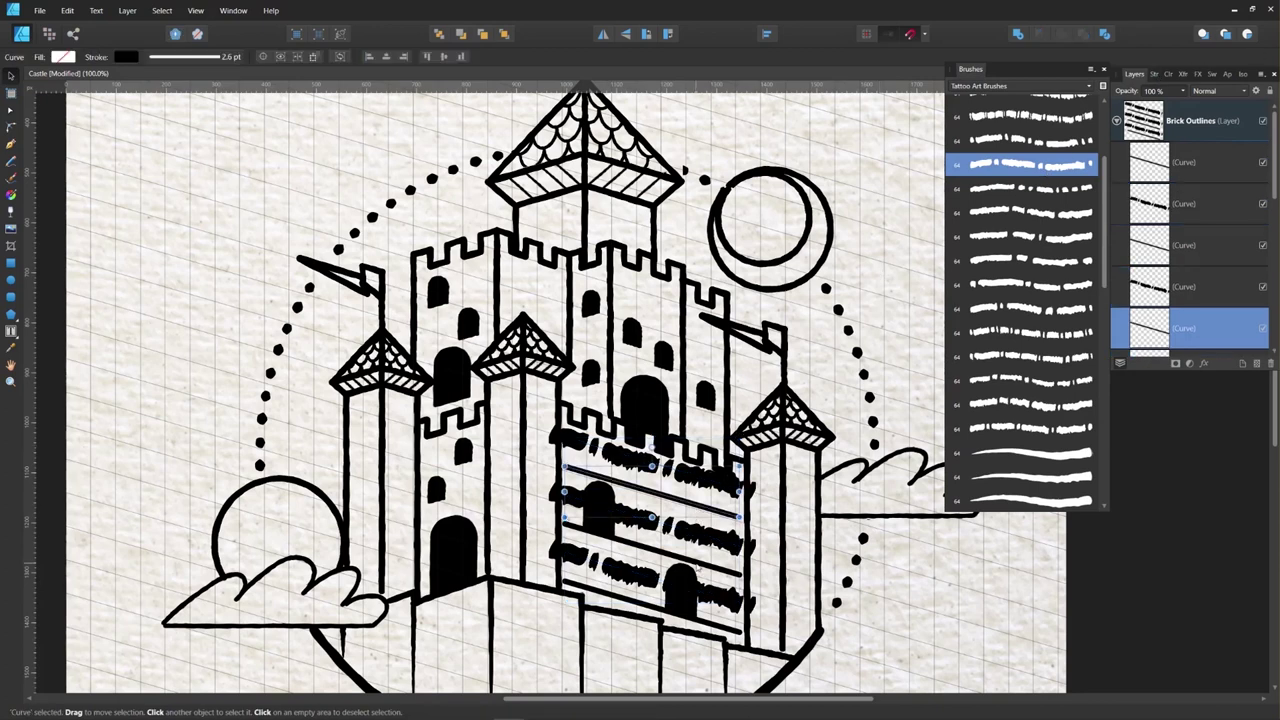
{"action": "left_click", "coordinate": [699, 563], "text": "shift"}
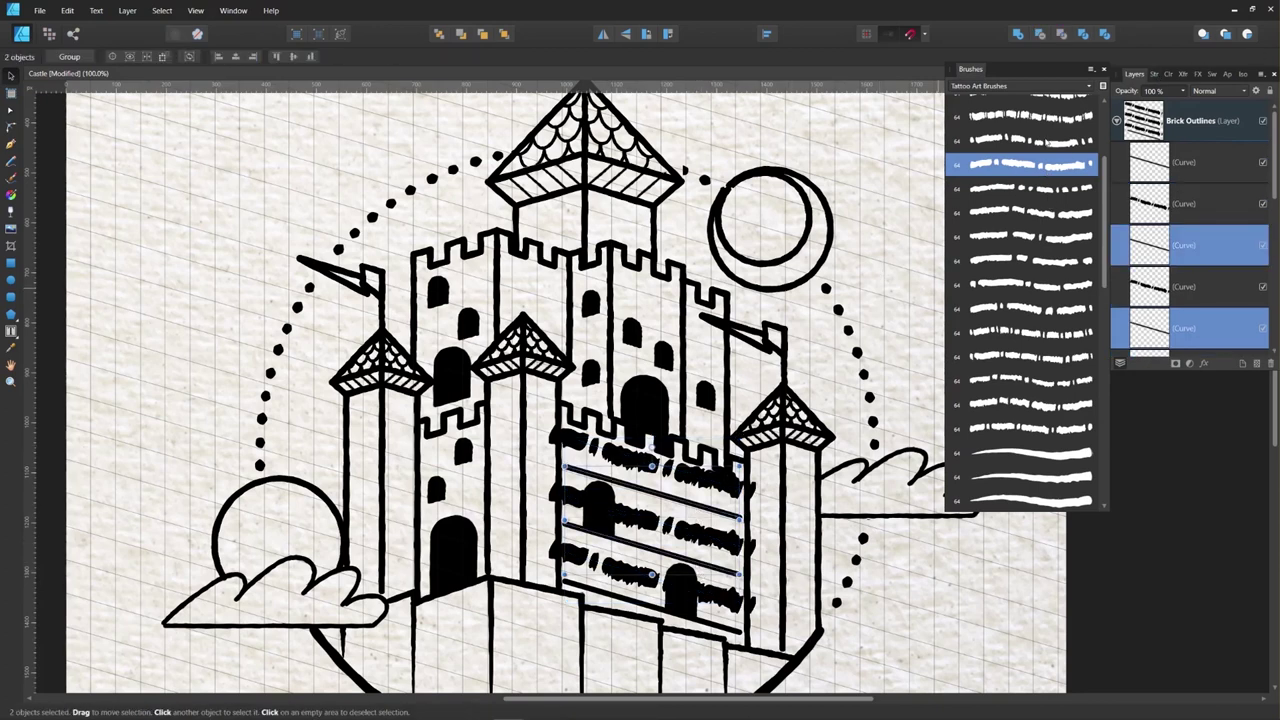
{"action": "left_click", "coordinate": [1047, 143]}
{"action": "left_click", "coordinate": [707, 624]}
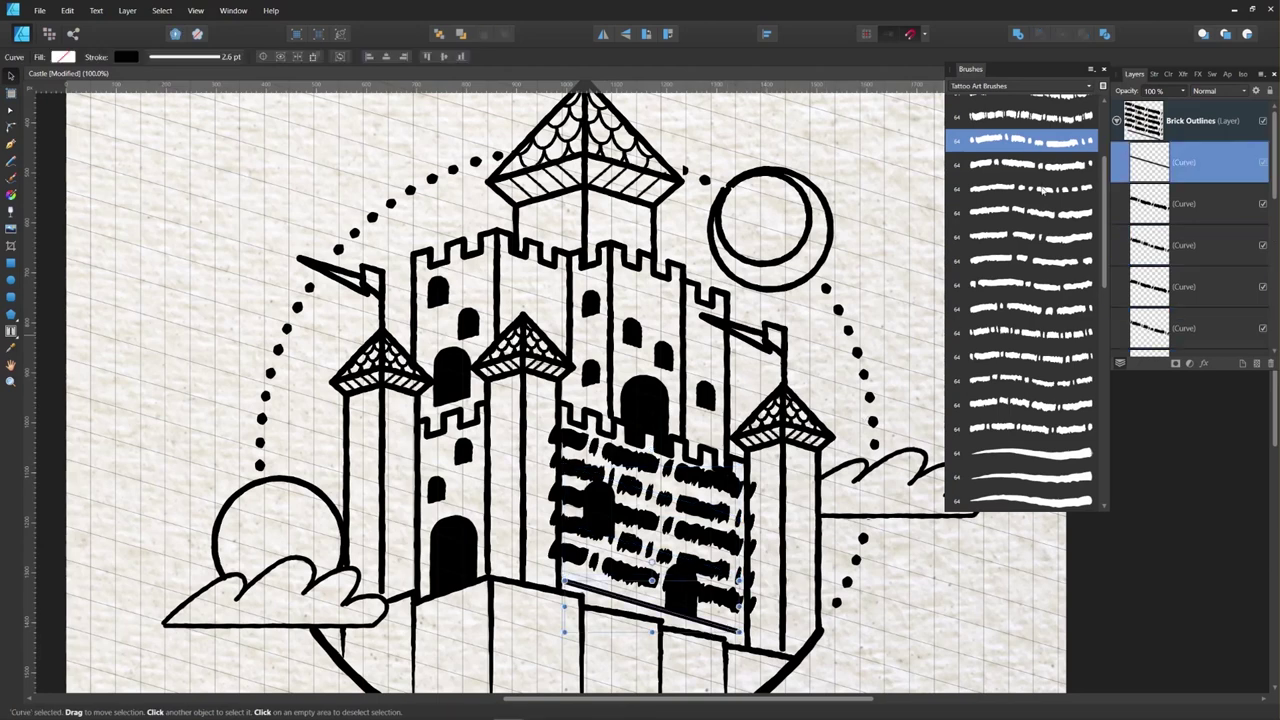
{"action": "left_click", "coordinate": [1042, 193]}
Step: Set the stroke width of all six dashed wall lines to 3 pt and clear the selection
{"action": "left_click", "coordinate": [719, 595], "text": "shift"}
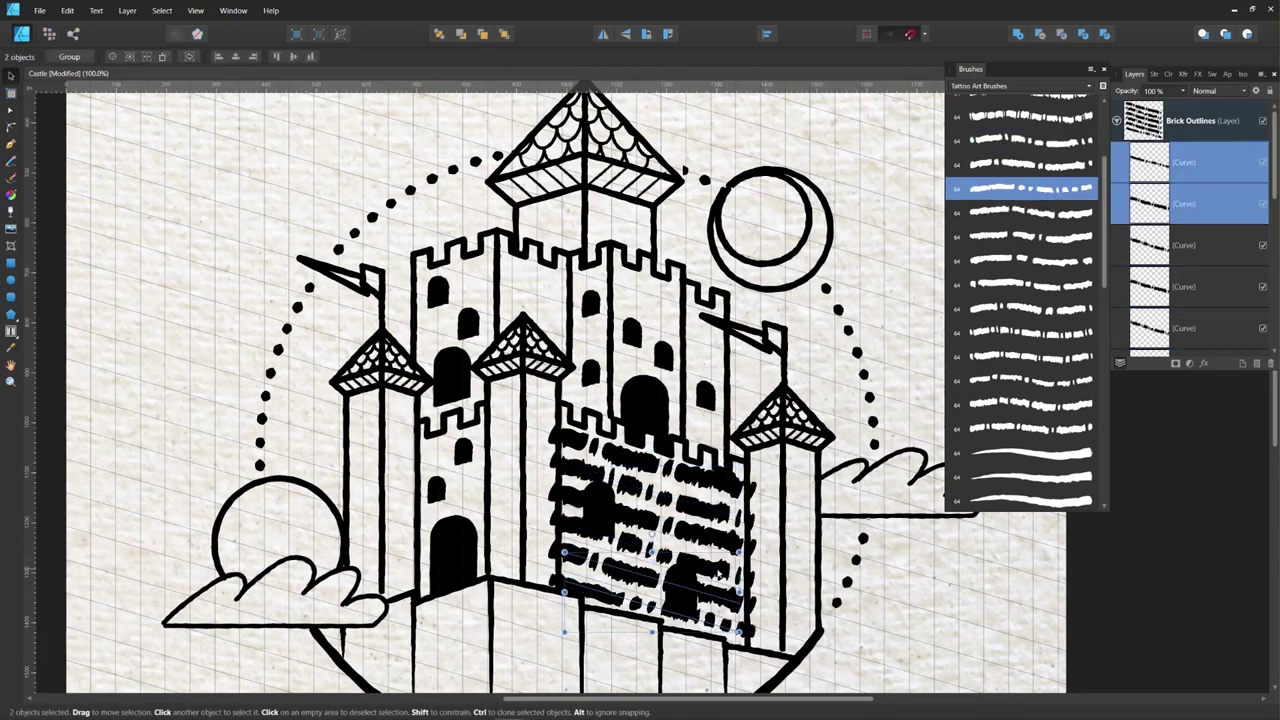
{"action": "left_click", "coordinate": [720, 575], "text": "shift"}
{"action": "left_click", "coordinate": [720, 545], "text": "shift"}
{"action": "left_click", "coordinate": [720, 519], "text": "shift"}
{"action": "left_click", "coordinate": [741, 478], "text": "shift"}
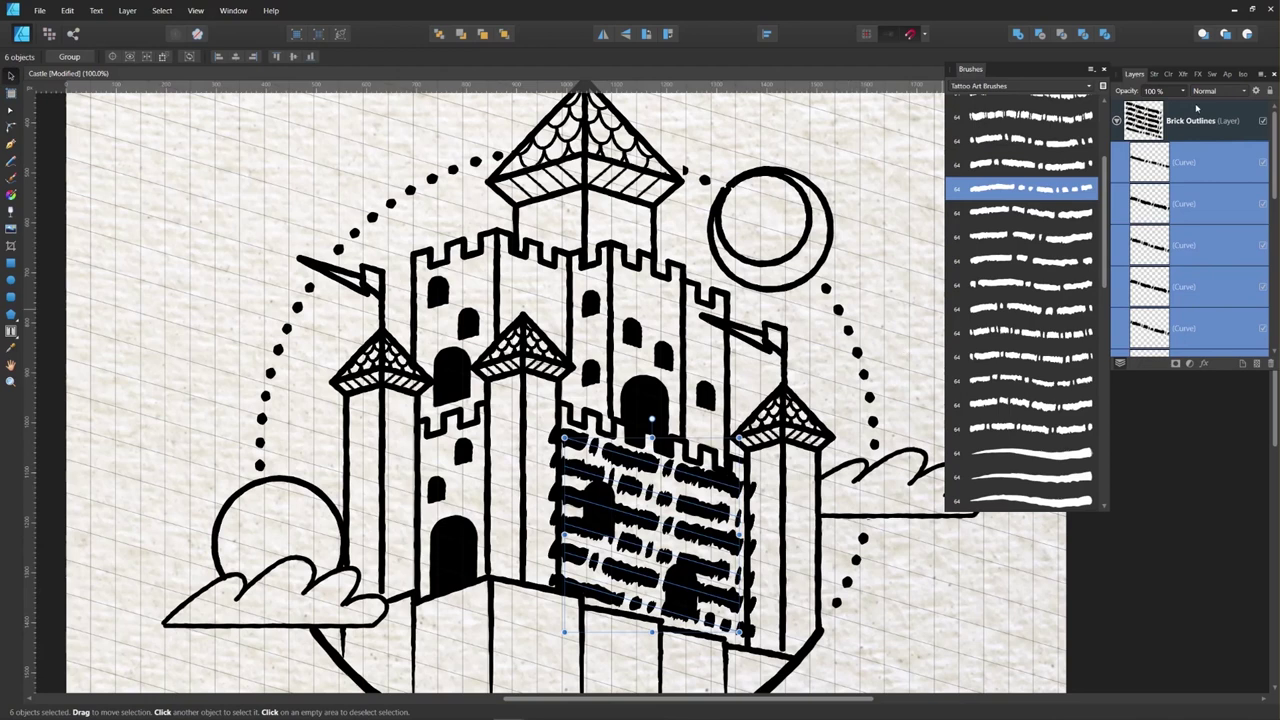
{"action": "left_click", "coordinate": [1148, 74]}
{"action": "left_click", "coordinate": [1250, 113]}
{"action": "type", "text": "3"}
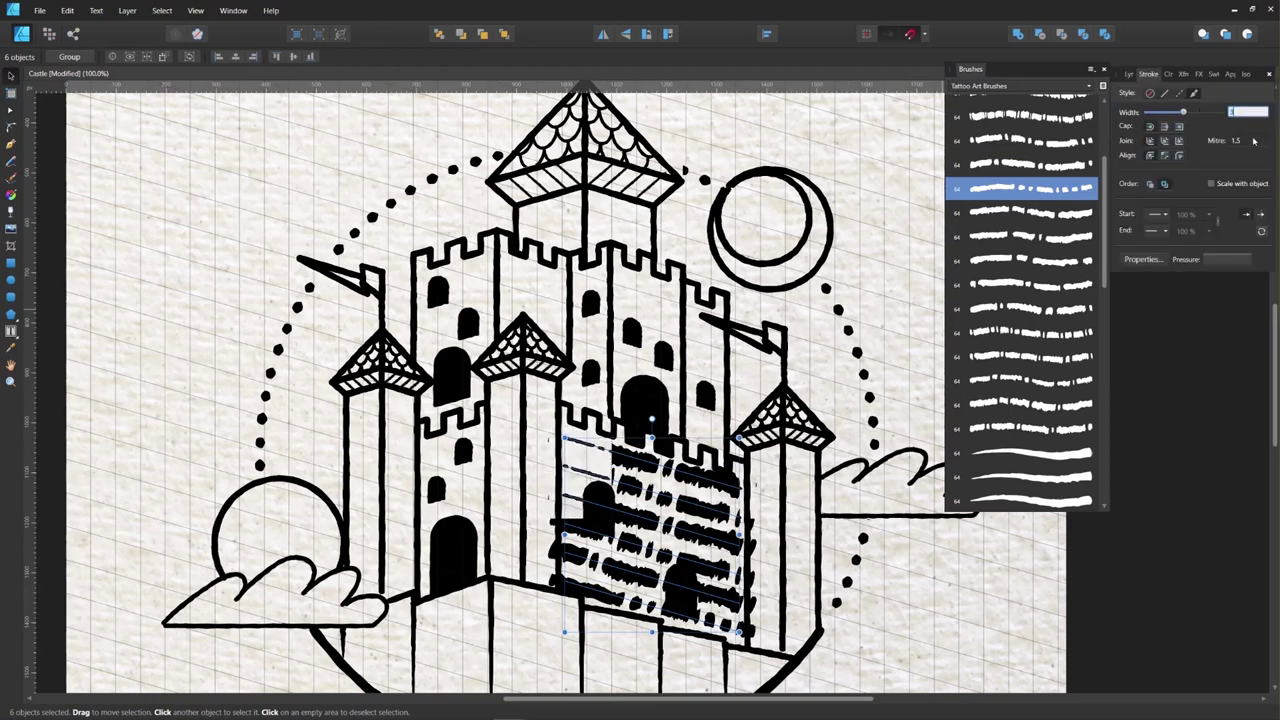
{"action": "type", "text": "3"}
{"action": "key", "text": "Return"}
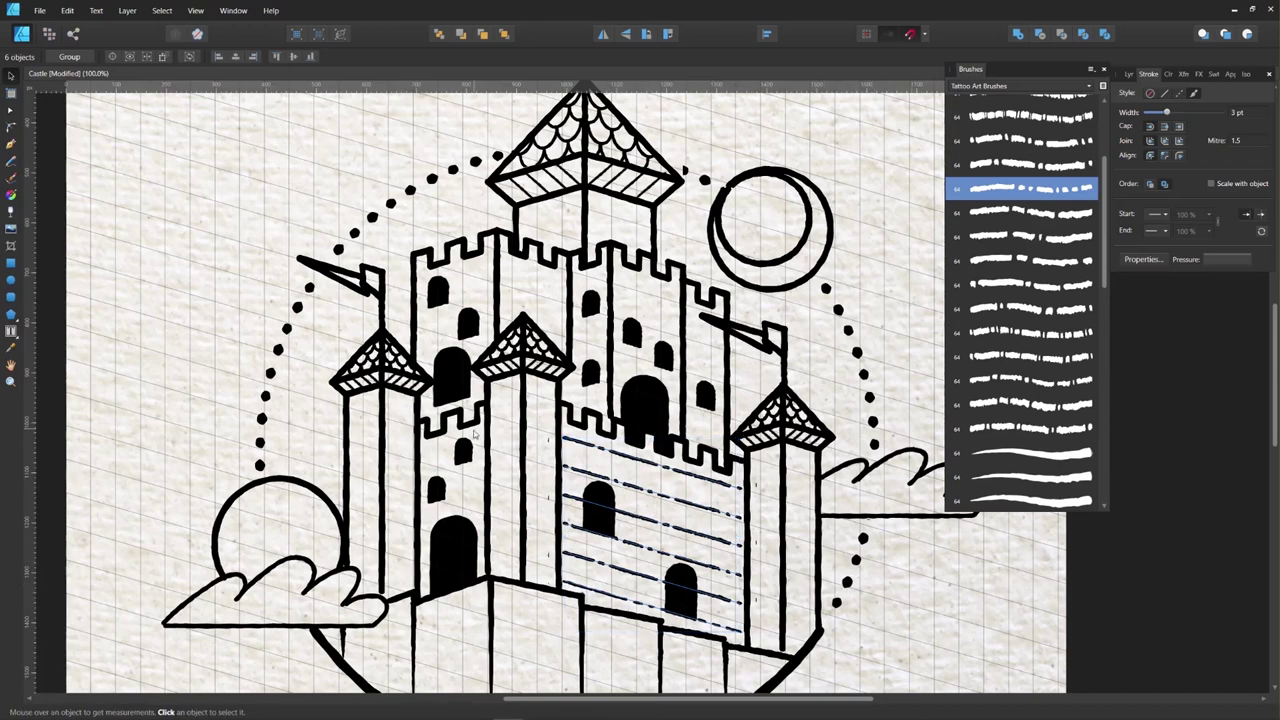
{"action": "left_click", "coordinate": [467, 443]}
{"action": "left_click", "coordinate": [943, 553]}
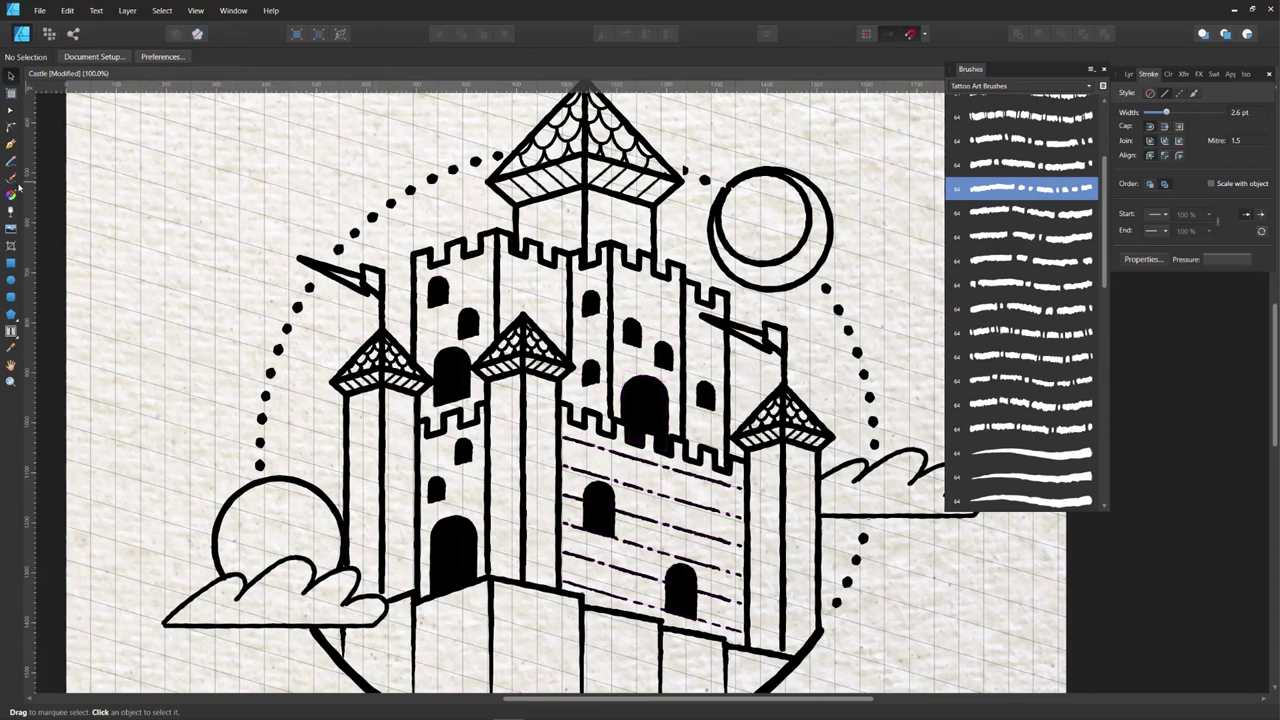
Step: Draw a short vertical brick joint between the top two dashed lines near the wall's left edge and apply a solid Tattoo Art brush
{"action": "left_click", "coordinate": [12, 145]}
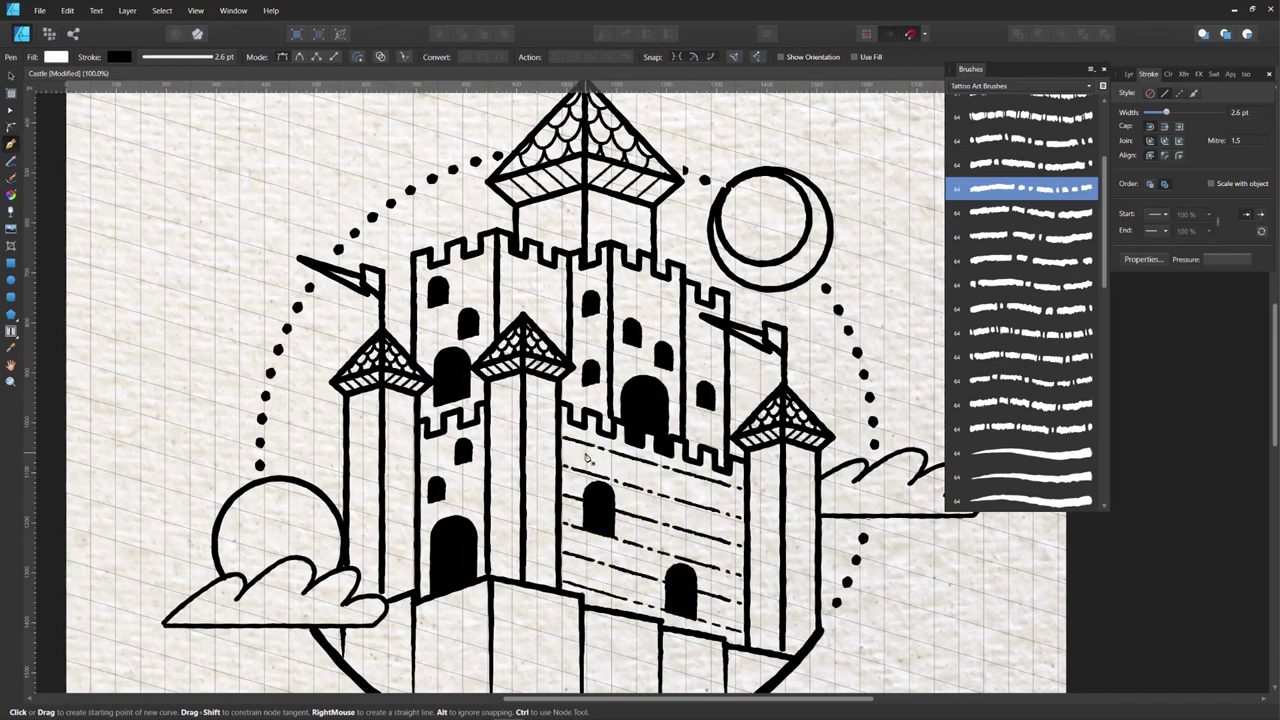
{"action": "left_click", "coordinate": [588, 445]}
{"action": "left_click", "coordinate": [588, 458]}
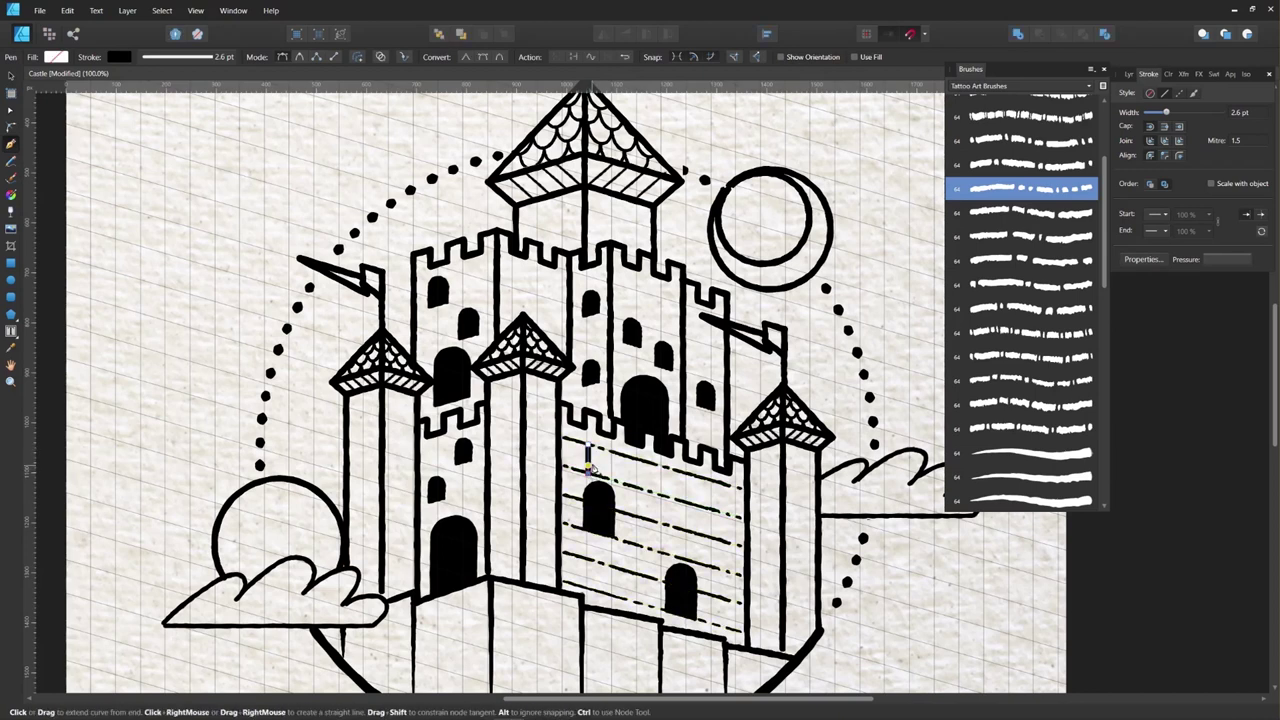
{"action": "key", "text": "v"}
{"action": "left_click_drag", "start_coordinate": [1106, 253], "coordinate": [1101, 345]}
{"action": "left_click", "coordinate": [1037, 302]}
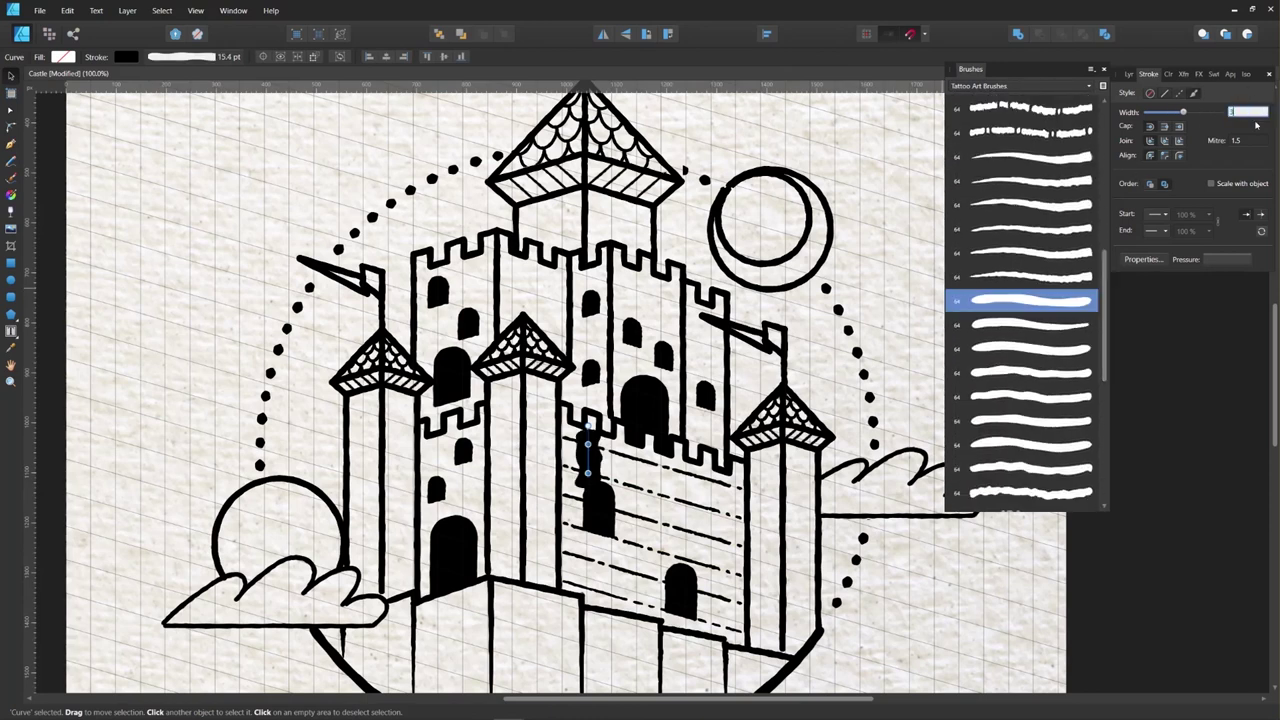
Step: Set the vertical brick joint's stroke width to 3 pt and duplicate it at even intervals along the wall's top brick row
{"action": "type", "text": "3"}
{"action": "key", "text": "Return"}
{"action": "left_click_drag", "start_coordinate": [577, 452], "coordinate": [592, 461]}
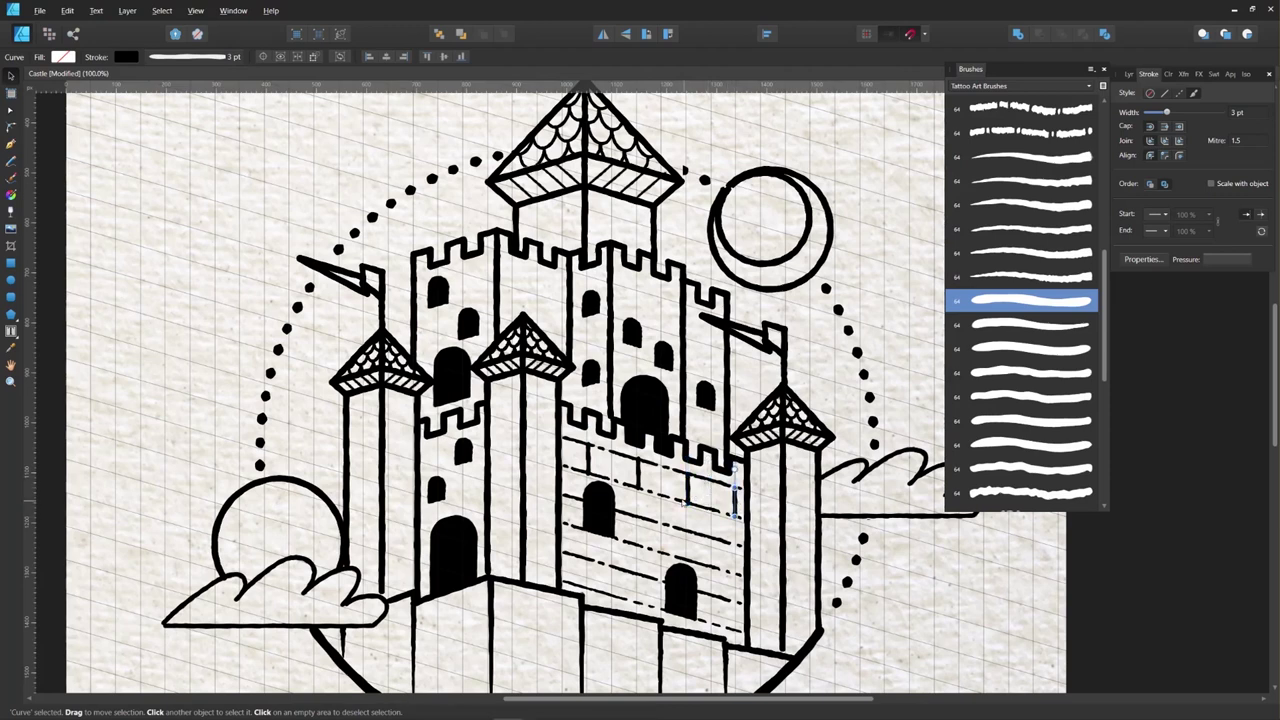
Step: Duplicate the three rightmost top-row joints into the second brick row, offset by half a brick
{"action": "left_click", "coordinate": [688, 499], "text": "shift"}
{"action": "left_click", "coordinate": [640, 480], "text": "shift"}
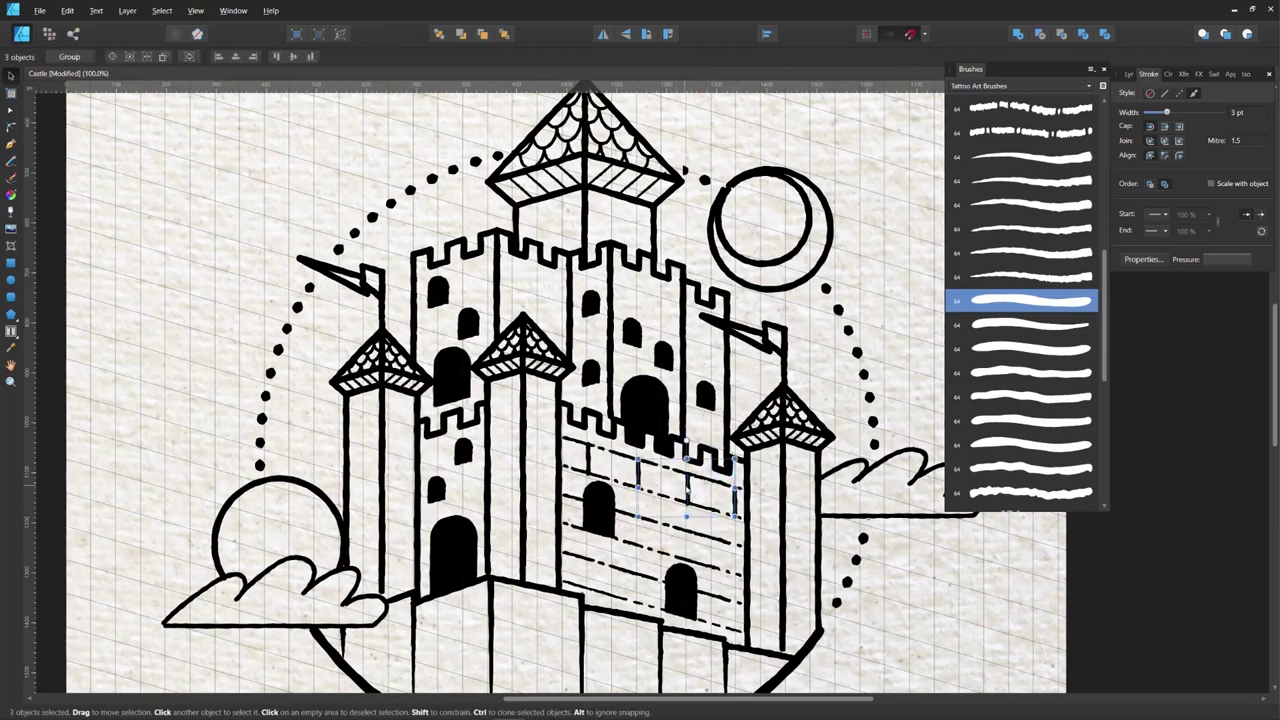
{"action": "left_click_drag", "start_coordinate": [693, 489], "coordinate": [663, 510]}
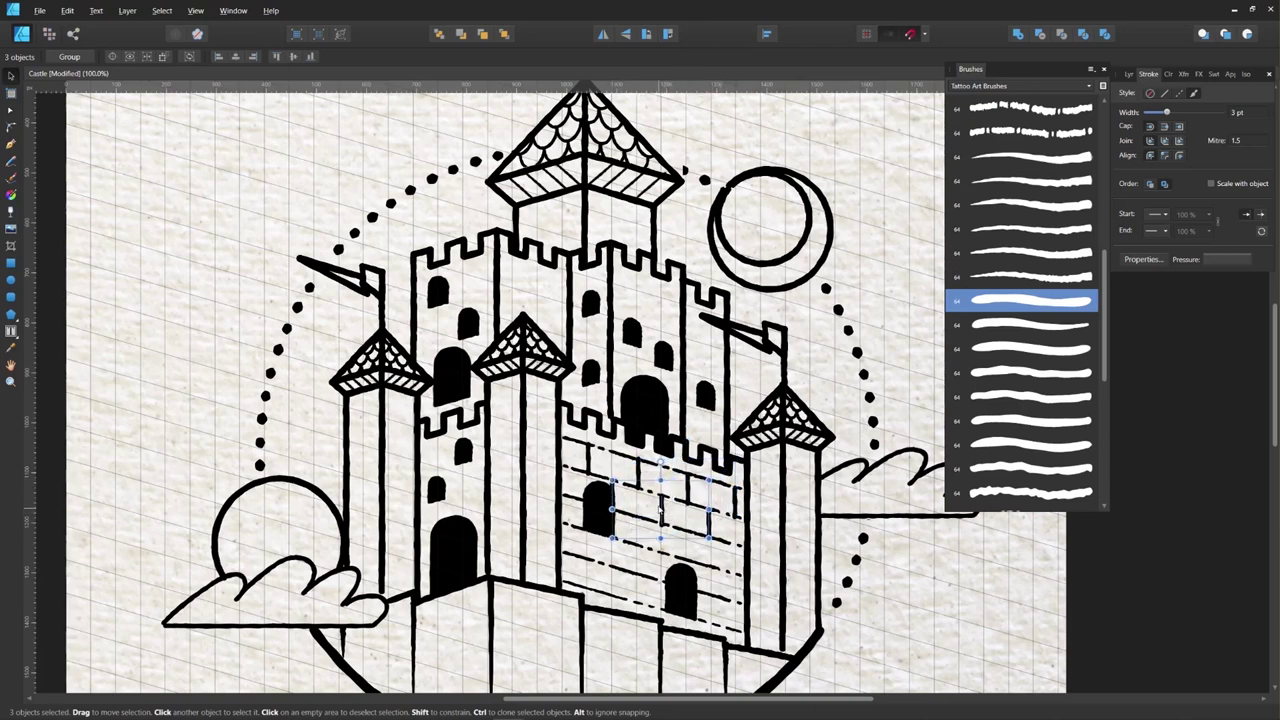
Step: Select the seven joints of the top two rows and duplicate them down over the remaining brick rows of the wall
{"action": "left_click", "coordinate": [588, 461]}
{"action": "left_click", "coordinate": [638, 475]}
{"action": "left_click", "coordinate": [687, 482], "text": "shift"}
{"action": "left_click", "coordinate": [736, 504], "text": "shift"}
{"action": "left_click", "coordinate": [709, 526], "text": "shift"}
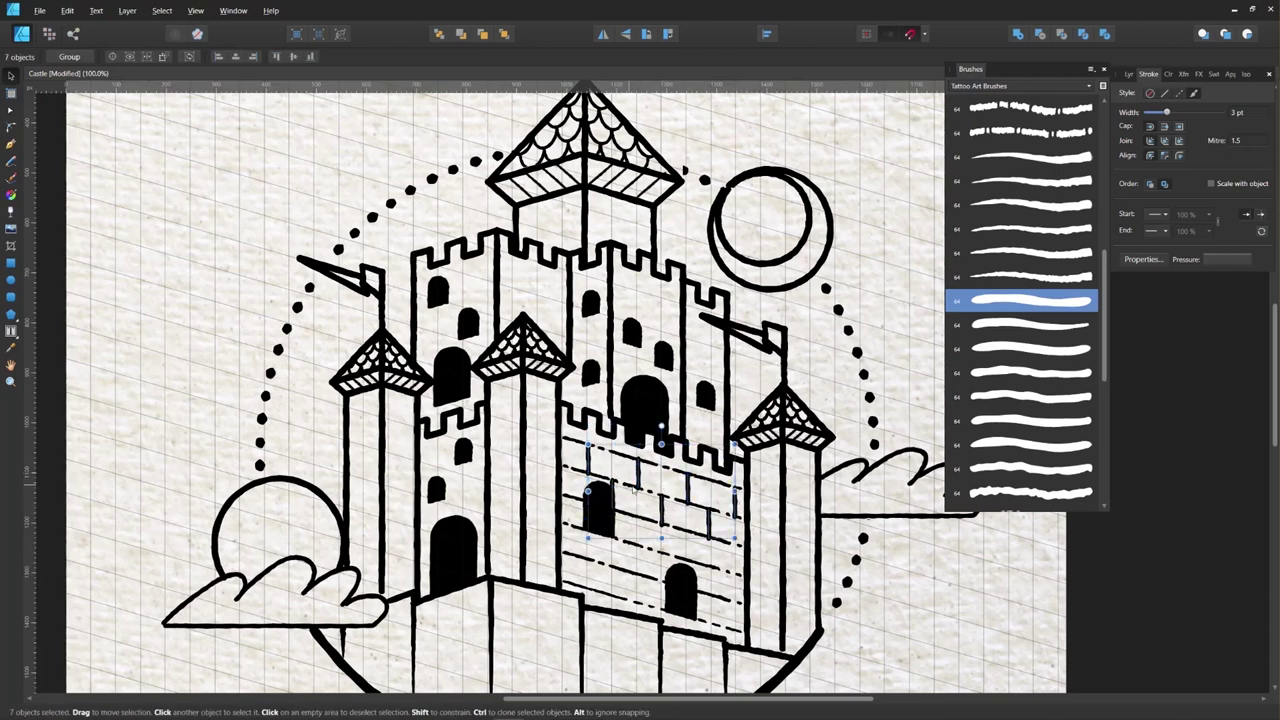
{"action": "left_click_drag", "start_coordinate": [640, 477], "coordinate": [636, 592]}
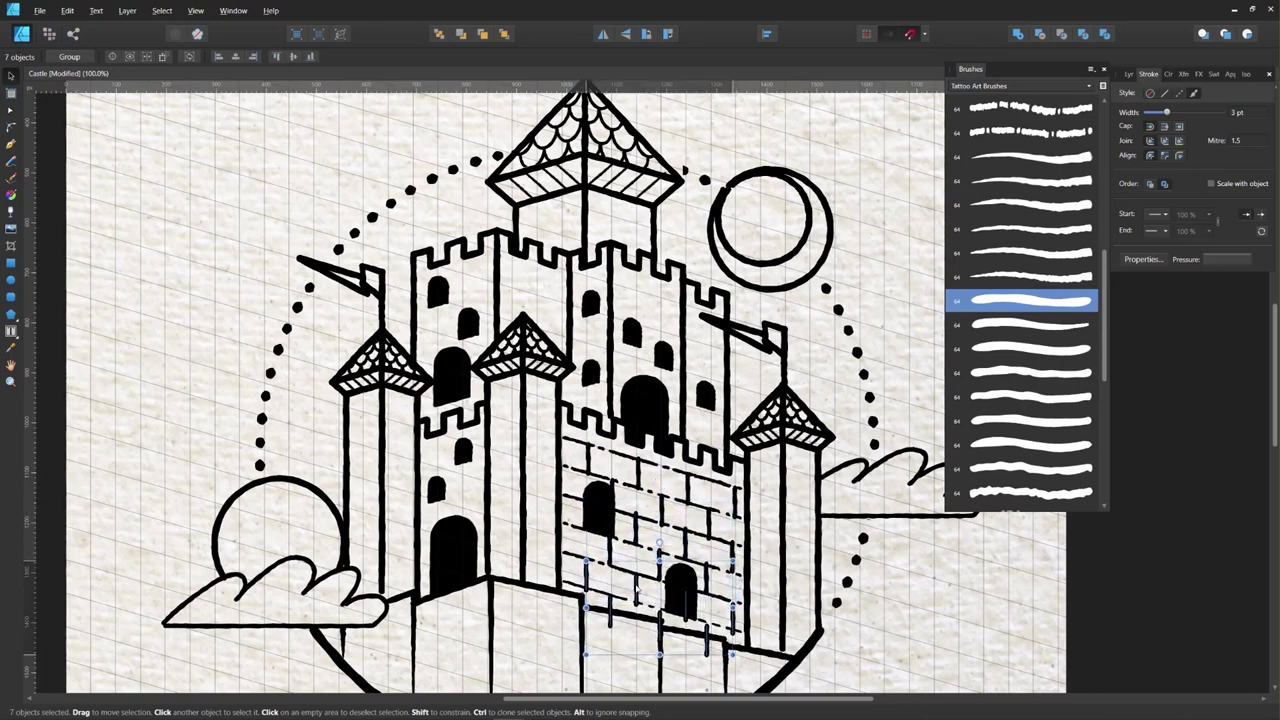
{"action": "left_click", "coordinate": [892, 586]}
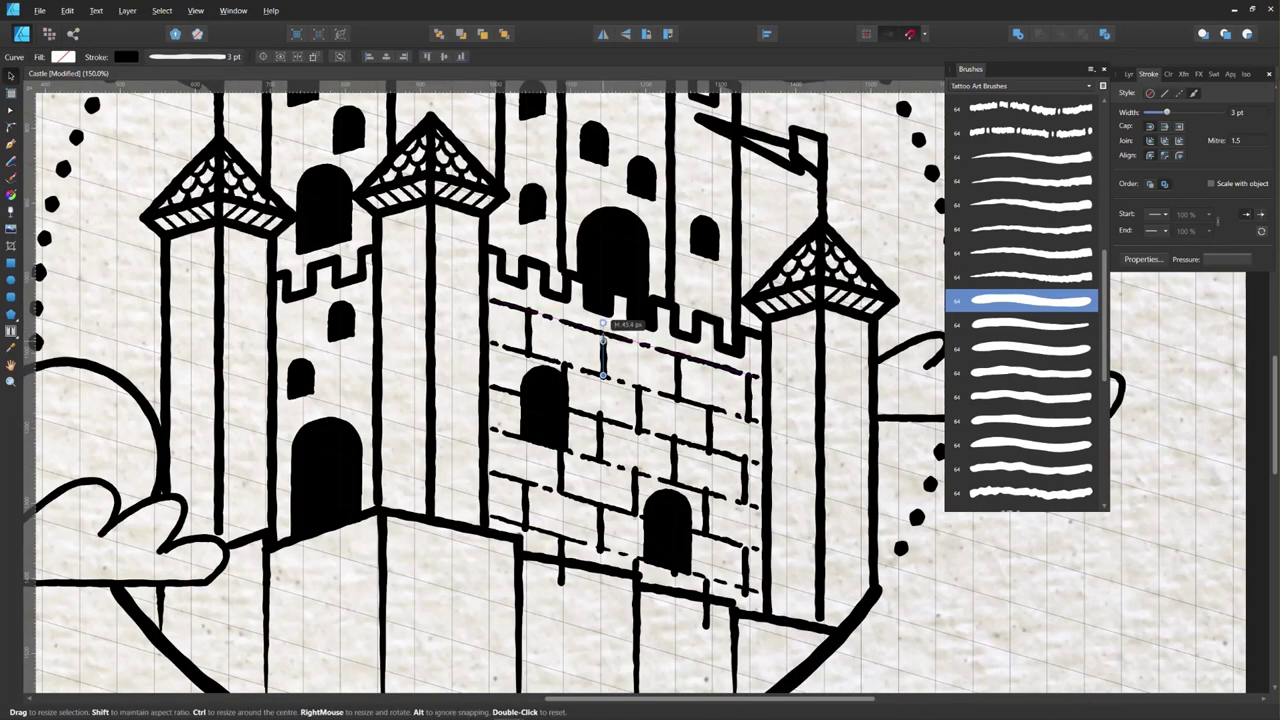
Step: Adjust the lengths of the vertical joints in the upper brick rows so they meet the dashed lines
{"action": "left_click_drag", "start_coordinate": [603, 370], "coordinate": [603, 374]}
{"action": "left_click", "coordinate": [529, 336]}
{"action": "left_click_drag", "start_coordinate": [529, 354], "coordinate": [529, 350]}
{"action": "left_click", "coordinate": [678, 380]}
{"action": "left_click_drag", "start_coordinate": [678, 397], "coordinate": [678, 391]}
{"action": "left_click", "coordinate": [748, 403]}
{"action": "left_click_drag", "start_coordinate": [748, 421], "coordinate": [748, 416]}
{"action": "left_click", "coordinate": [639, 412]}
{"action": "left_click_drag", "start_coordinate": [639, 432], "coordinate": [600, 424]}
{"action": "left_click", "coordinate": [600, 438]}
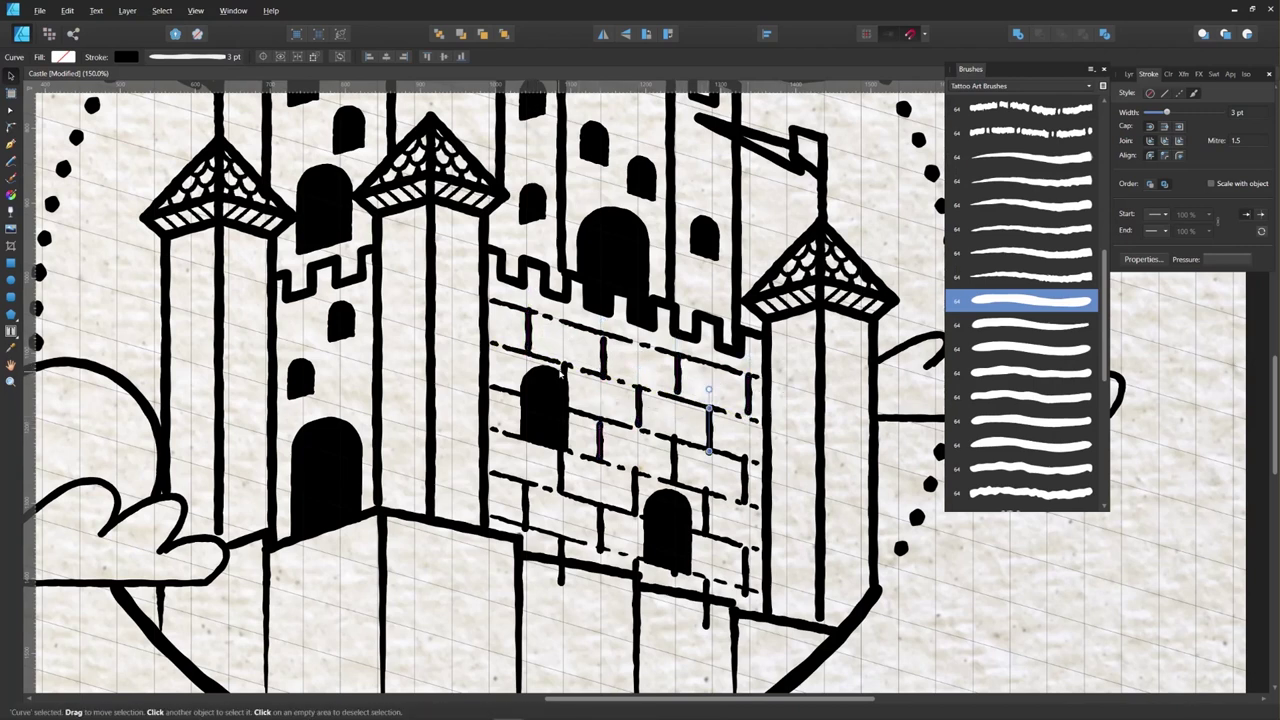
Step: Adjust the vertical joints in the lower brick rows to fit between the dashed lines and above the wall's base
{"action": "left_click", "coordinate": [674, 455]}
{"action": "left_click_drag", "start_coordinate": [674, 437], "coordinate": [635, 474]}
{"action": "left_click", "coordinate": [635, 492]}
{"action": "left_click", "coordinate": [706, 508]}
{"action": "left_click", "coordinate": [745, 560]}
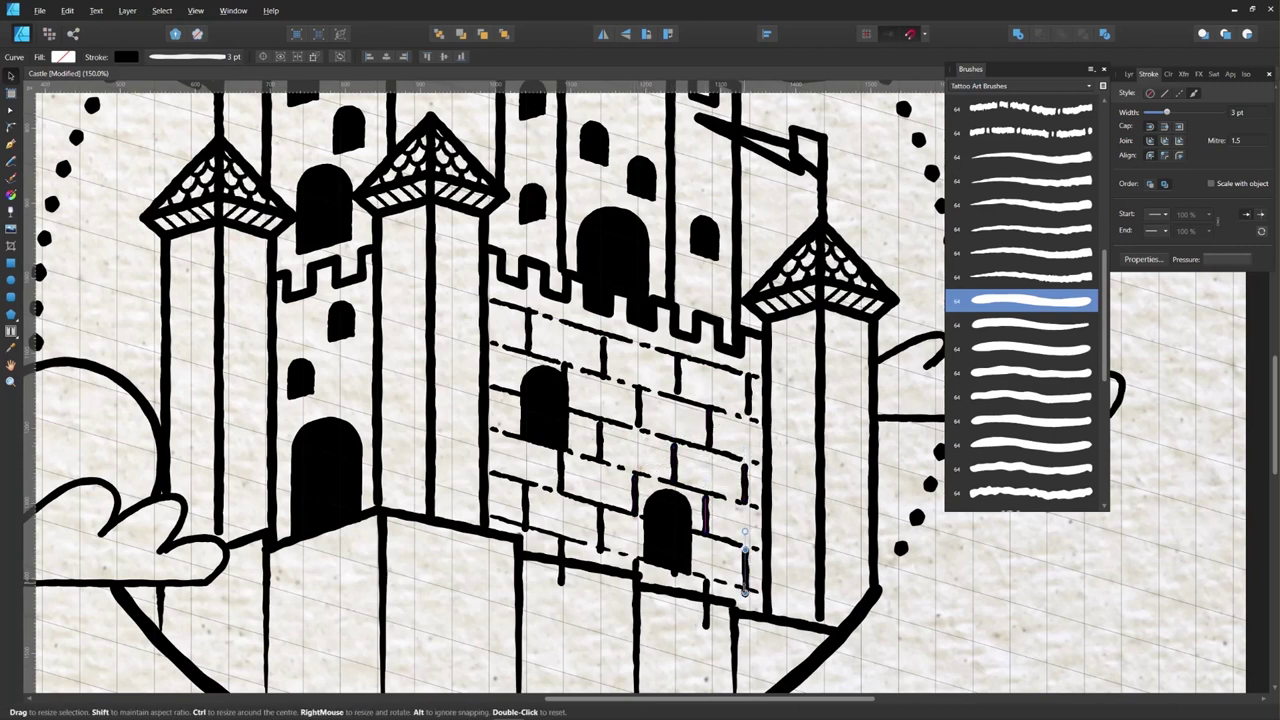
{"action": "left_click", "coordinate": [706, 612]}
{"action": "mouse_move", "coordinate": [706, 626]}
{"action": "left_mouse_down"}
{"action": "mouse_move", "coordinate": [706, 596]}
{"action": "mouse_move", "coordinate": [561, 557]}
{"action": "mouse_move", "coordinate": [525, 522]}
{"action": "left_mouse_up"}
{"action": "left_click", "coordinate": [636, 592]}
{"action": "left_click", "coordinate": [561, 572]}
{"action": "left_click", "coordinate": [525, 515]}
{"action": "left_click", "coordinate": [600, 540]}
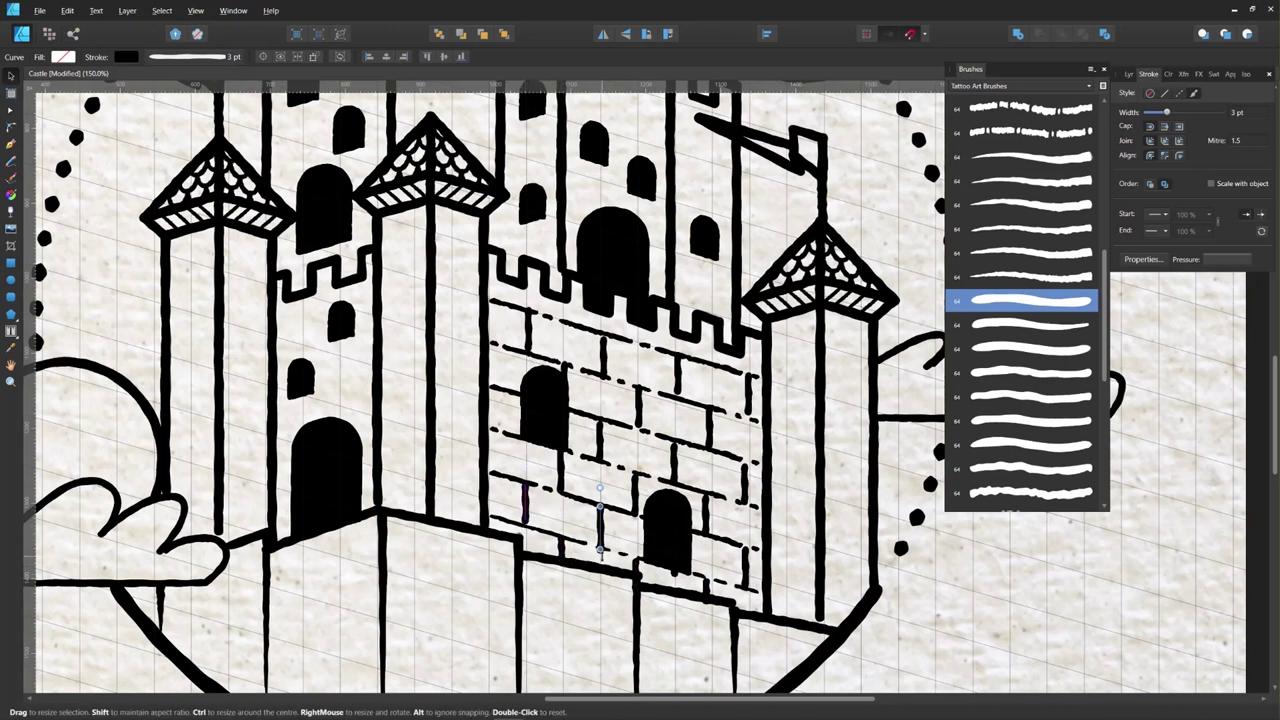
{"action": "left_click", "coordinate": [634, 490]}
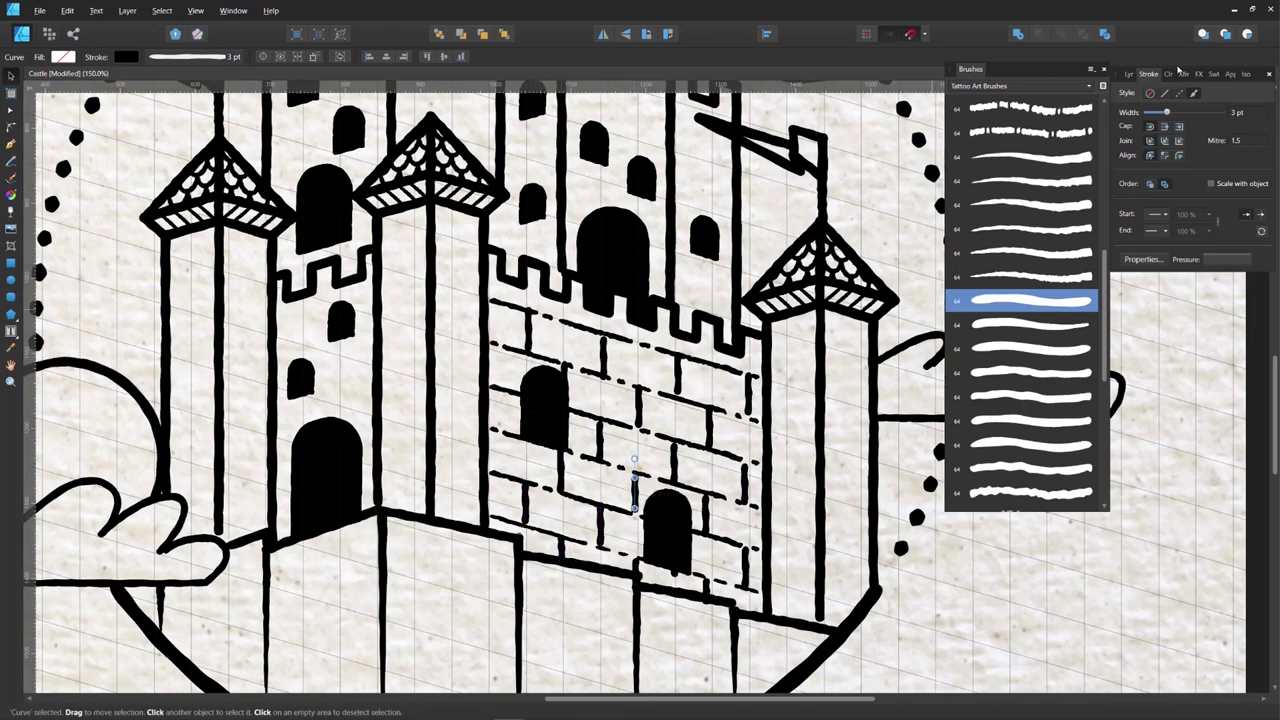
Step: Select all the vertical joint curves in the Brick Outlines layer and group them
{"action": "left_click", "coordinate": [1130, 75]}
{"action": "left_click", "coordinate": [1225, 167]}
{"action": "left_click_drag", "start_coordinate": [1274, 145], "coordinate": [1262, 281]}
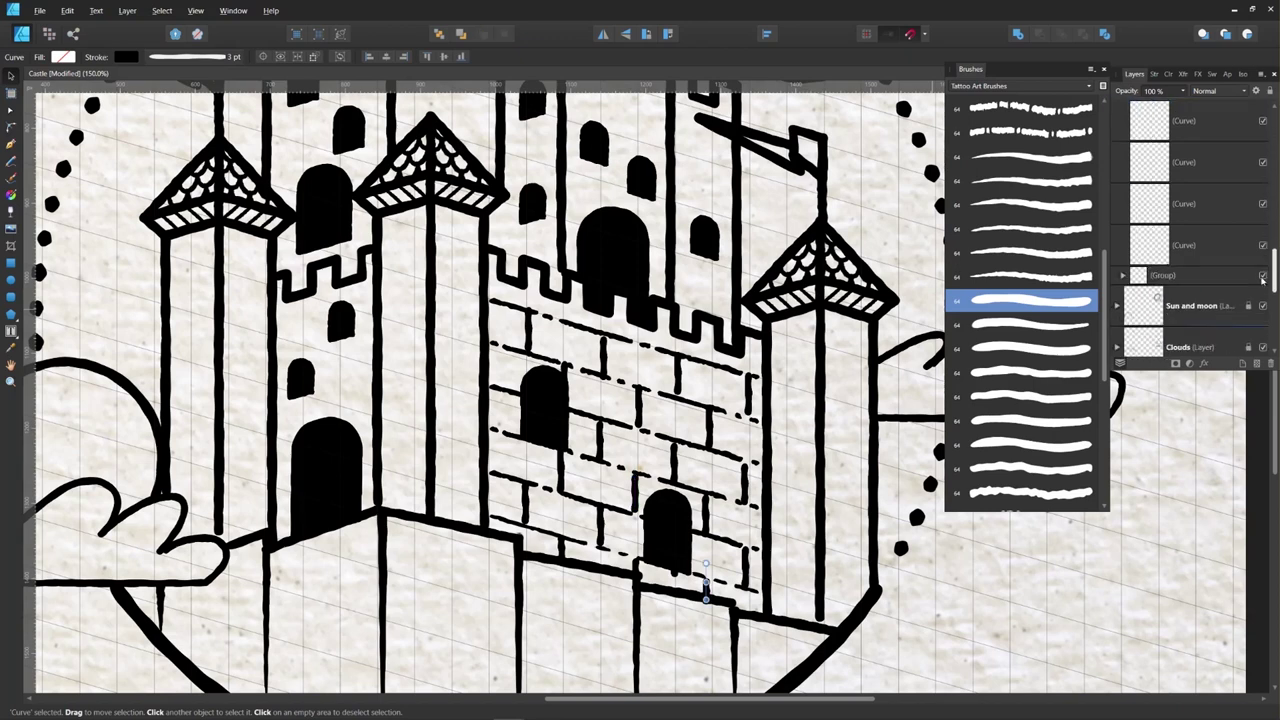
{"action": "left_click", "coordinate": [1210, 256], "text": "shift"}
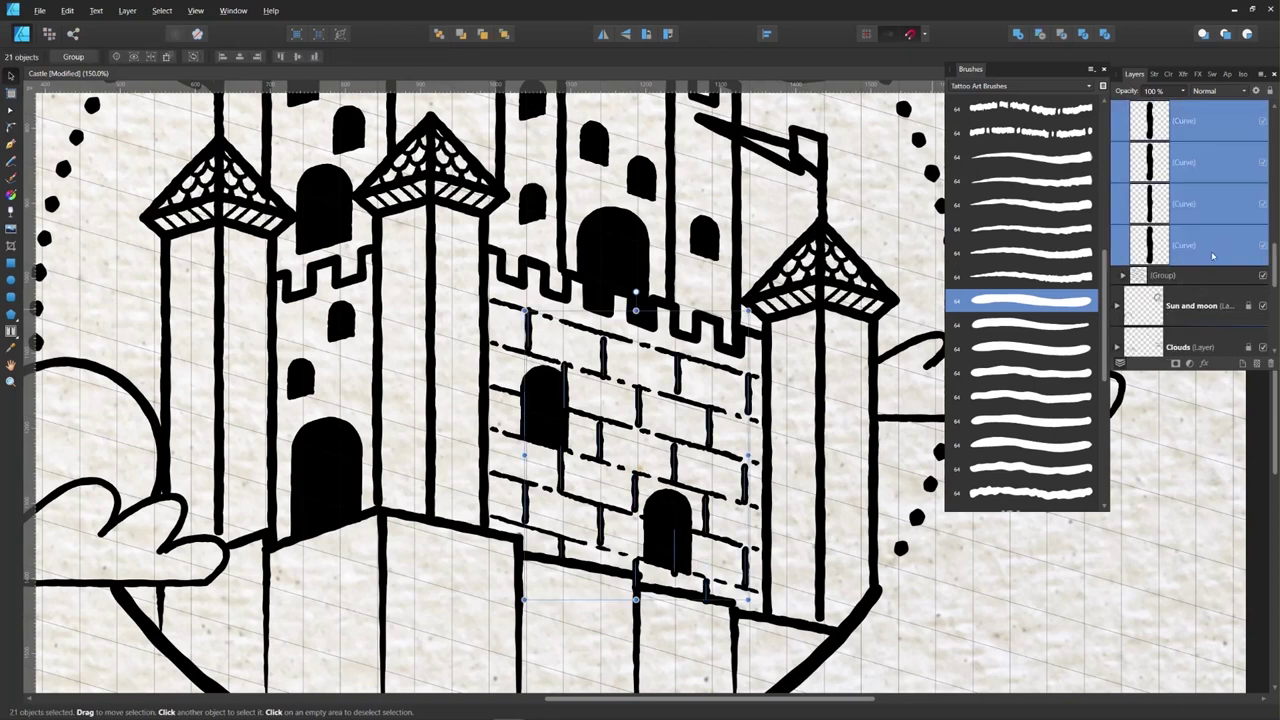
{"action": "key", "text": "ctrl+g"}
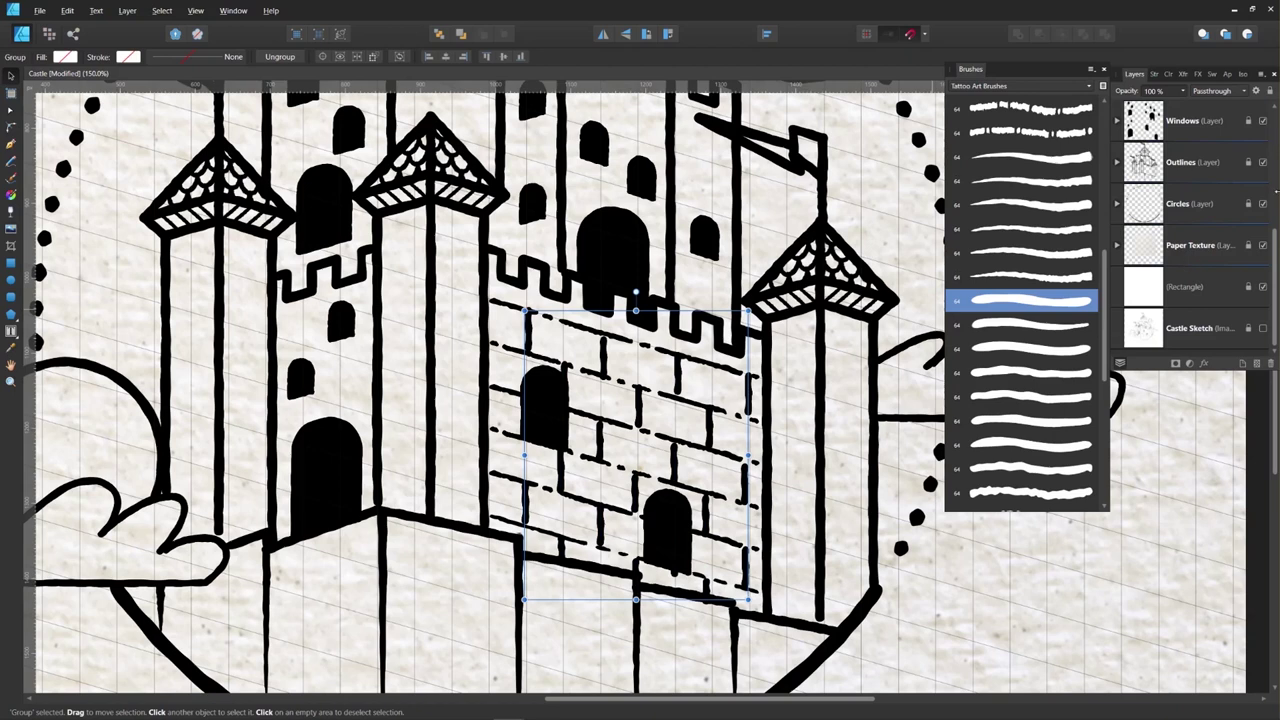
Step: Group the vertical joints with the dashed horizontal lines group and name the new group Bricks 1
{"action": "scroll", "coordinate": [1272, 266], "scroll_direction": "up", "scroll_amount": 5}
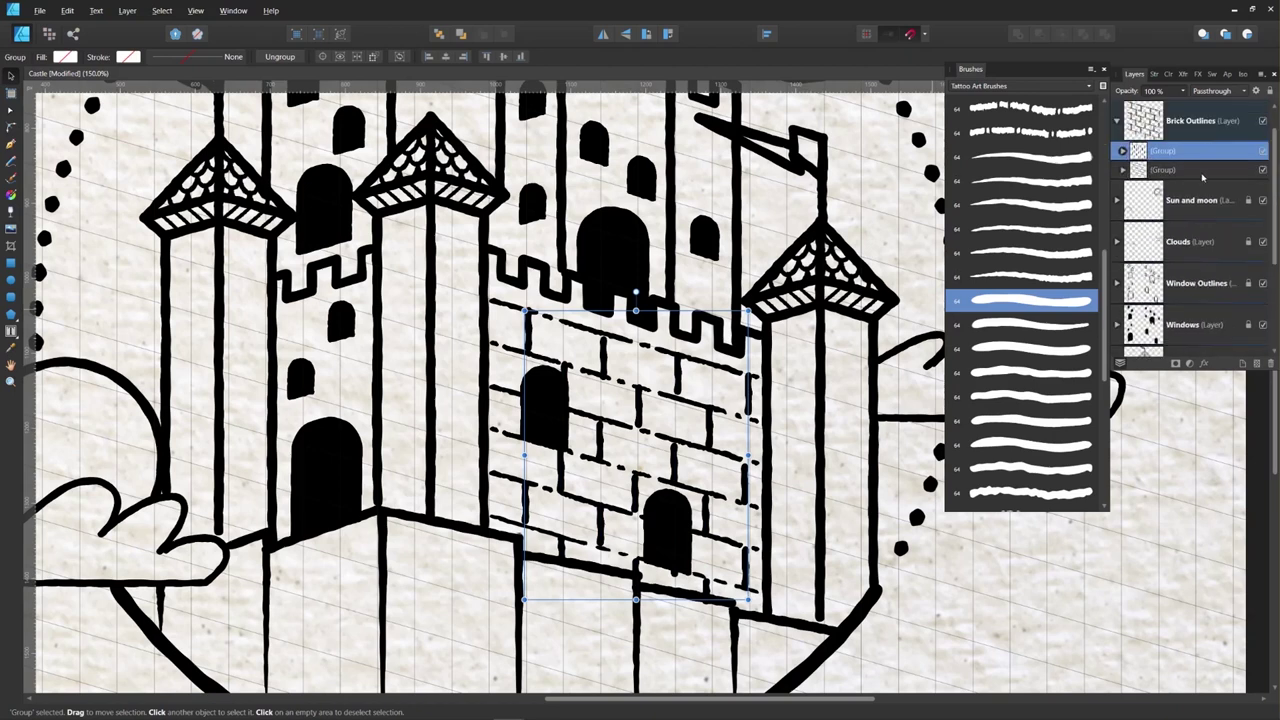
{"action": "left_click", "coordinate": [1203, 171], "text": "shift"}
{"action": "key", "text": "ctrl+g"}
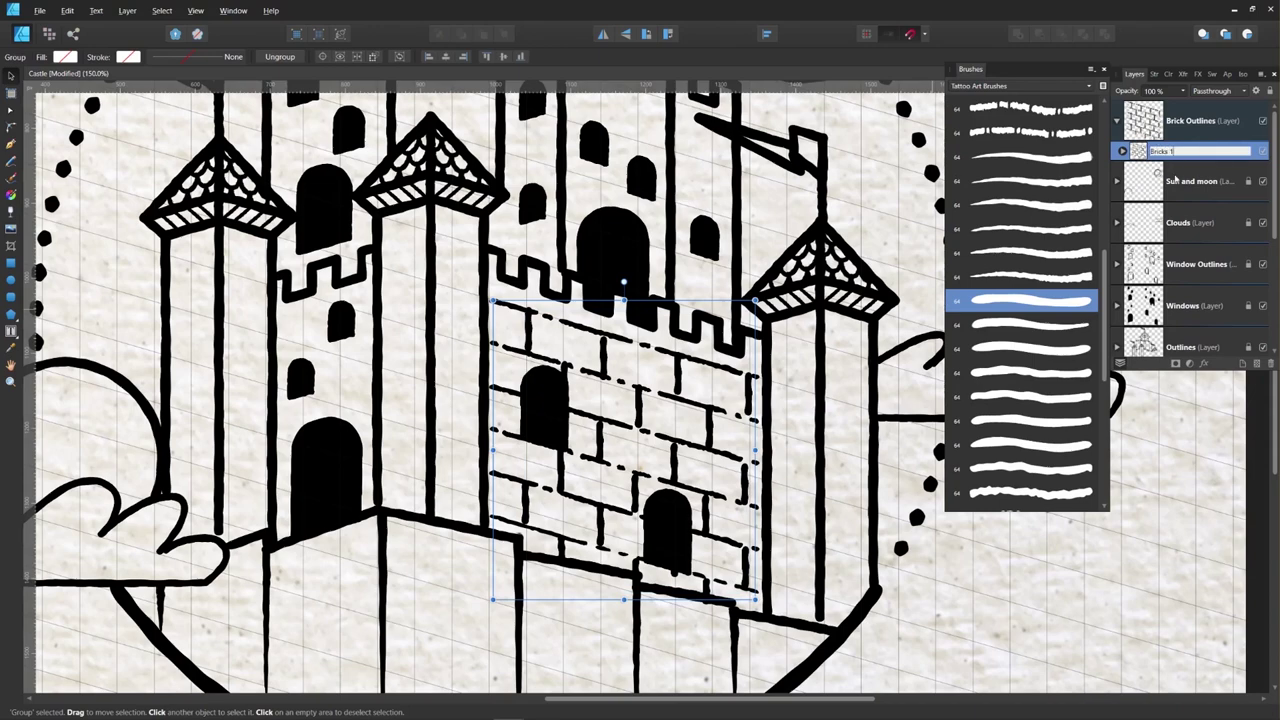
{"action": "key", "text": "Return"}
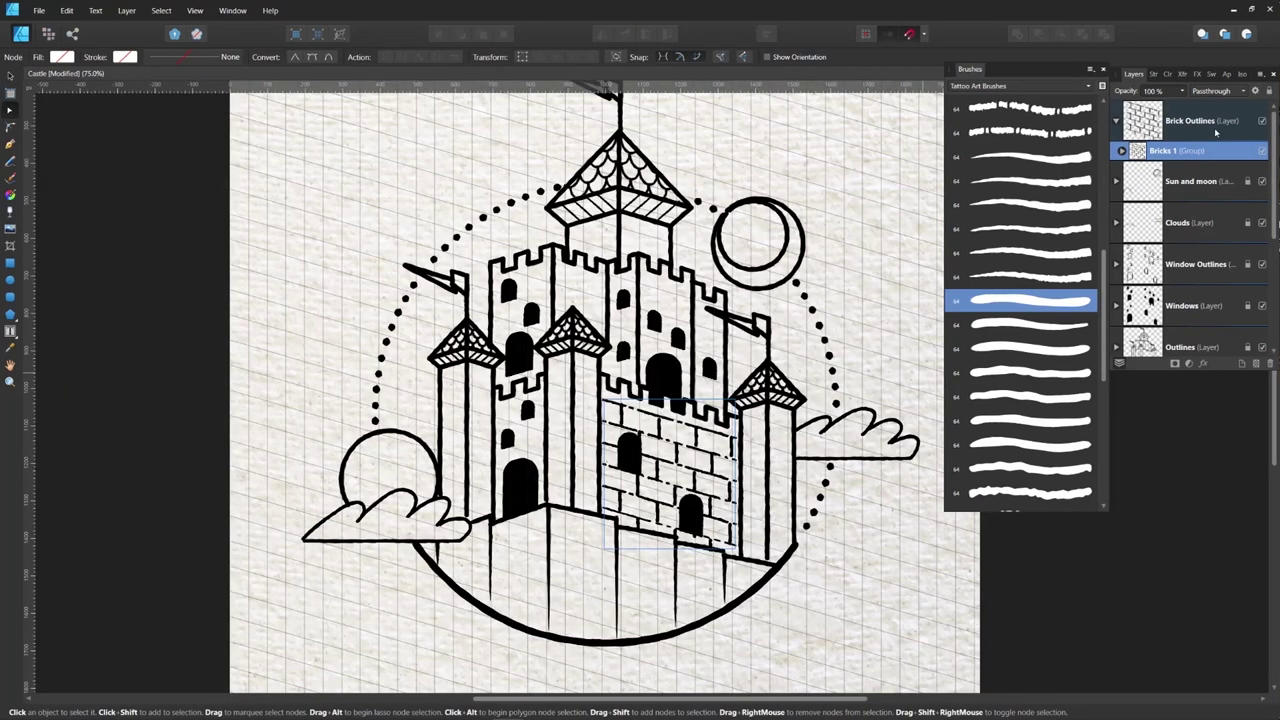
Step: Set the stroke width of all vertical joint curves inside Bricks 1 to 2 pt and clear the selection
{"action": "left_click", "coordinate": [1208, 132]}
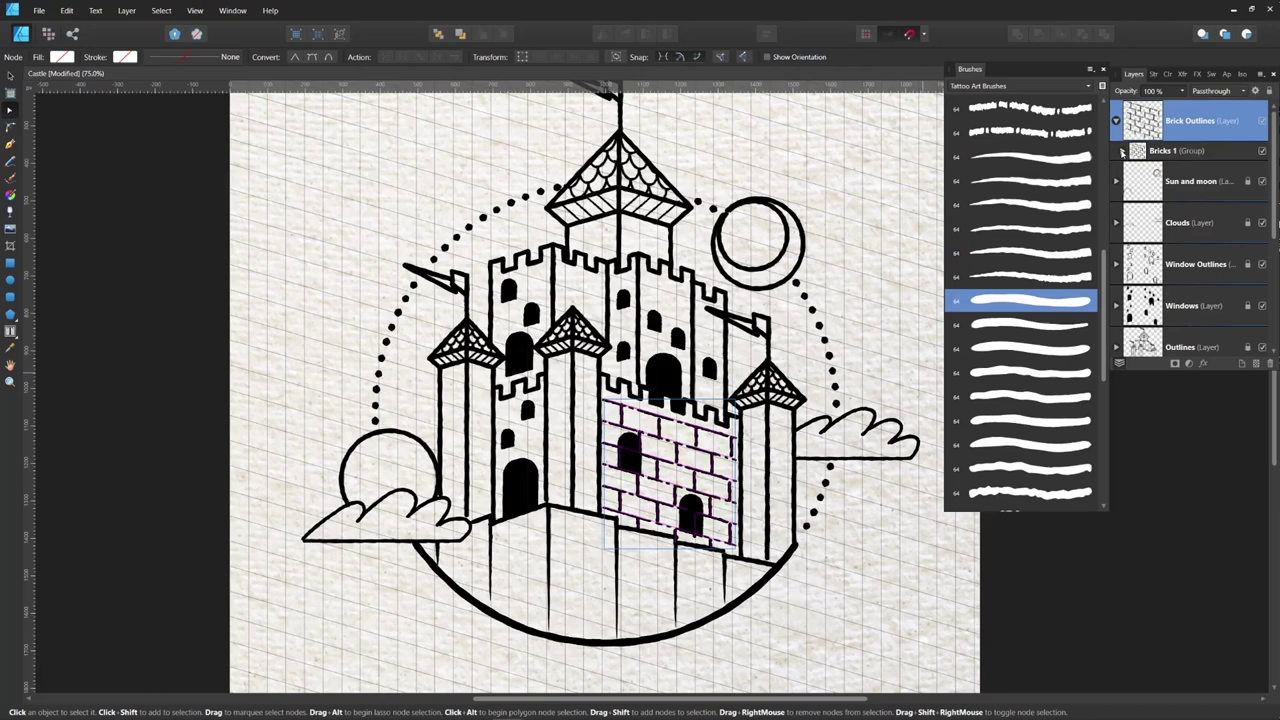
{"action": "left_click", "coordinate": [1122, 151]}
{"action": "left_click", "coordinate": [1192, 172]}
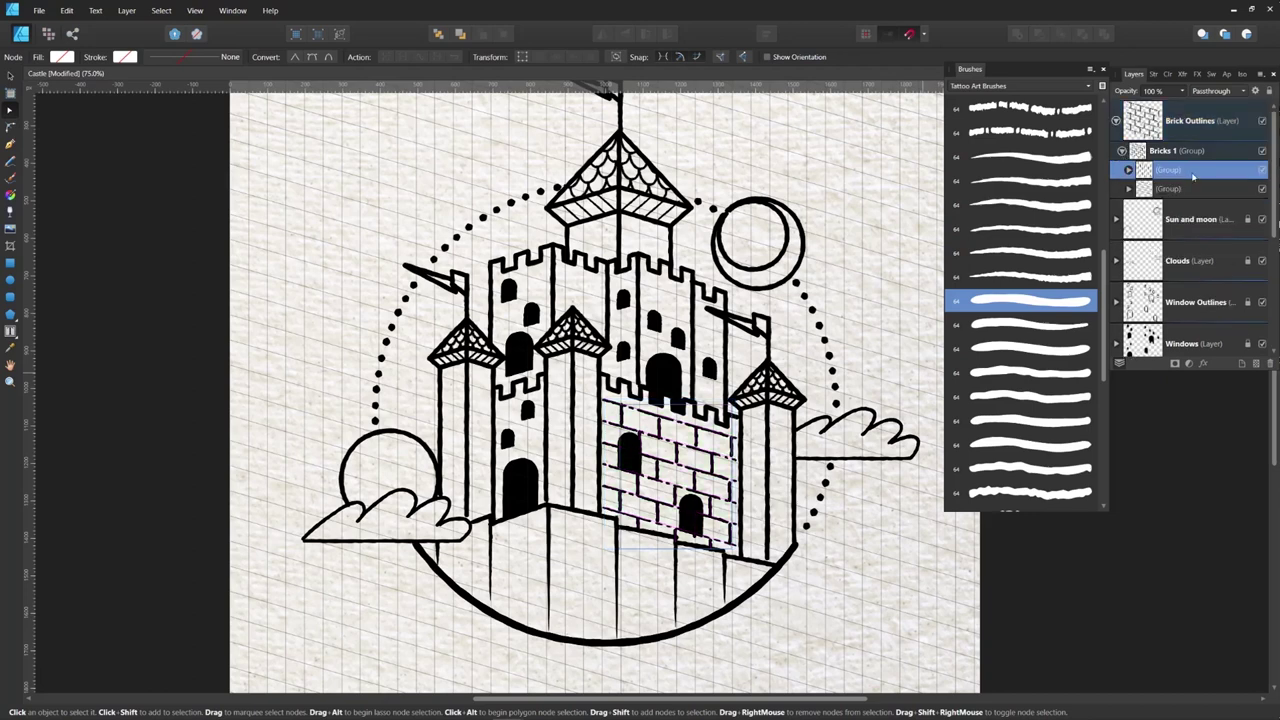
{"action": "left_click", "coordinate": [1129, 170]}
{"action": "left_click", "coordinate": [1208, 199]}
{"action": "left_click_drag", "start_coordinate": [1275, 135], "coordinate": [1275, 194]}
{"action": "scroll", "coordinate": [1262, 270], "scroll_direction": "down", "scroll_amount": 5}
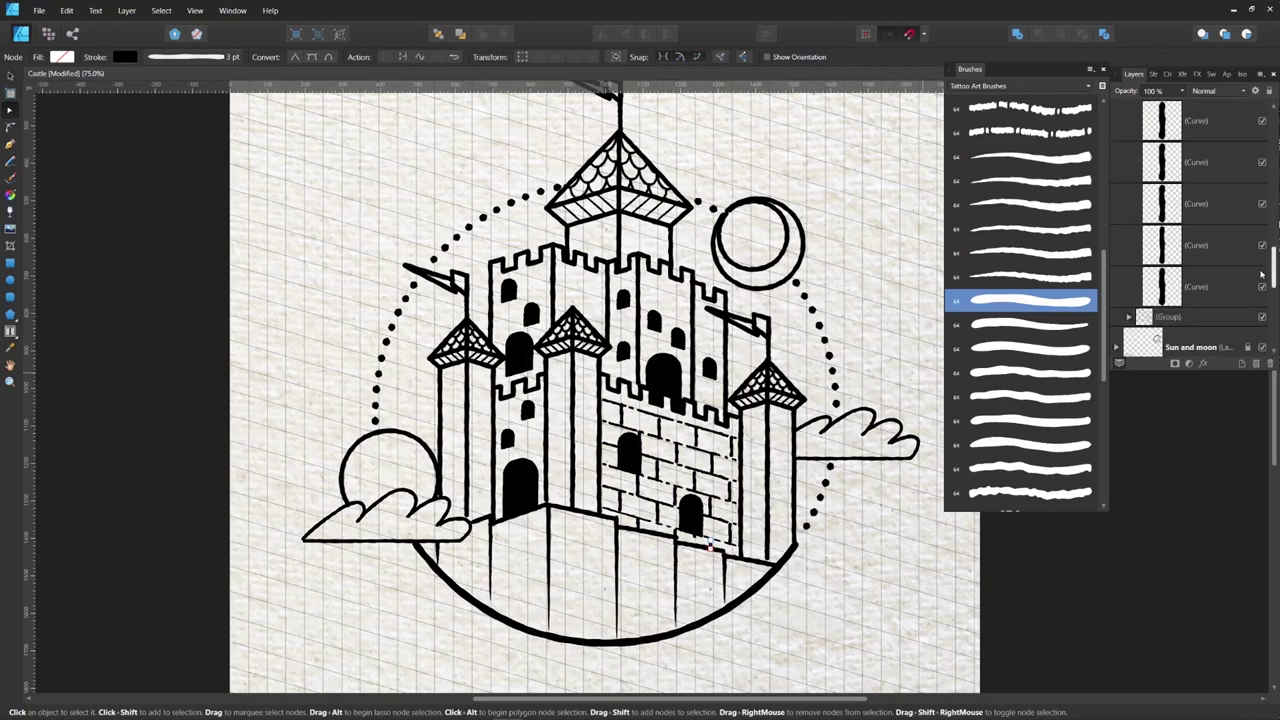
{"action": "left_click", "coordinate": [1201, 277], "text": "shift"}
{"action": "left_click", "coordinate": [1153, 73]}
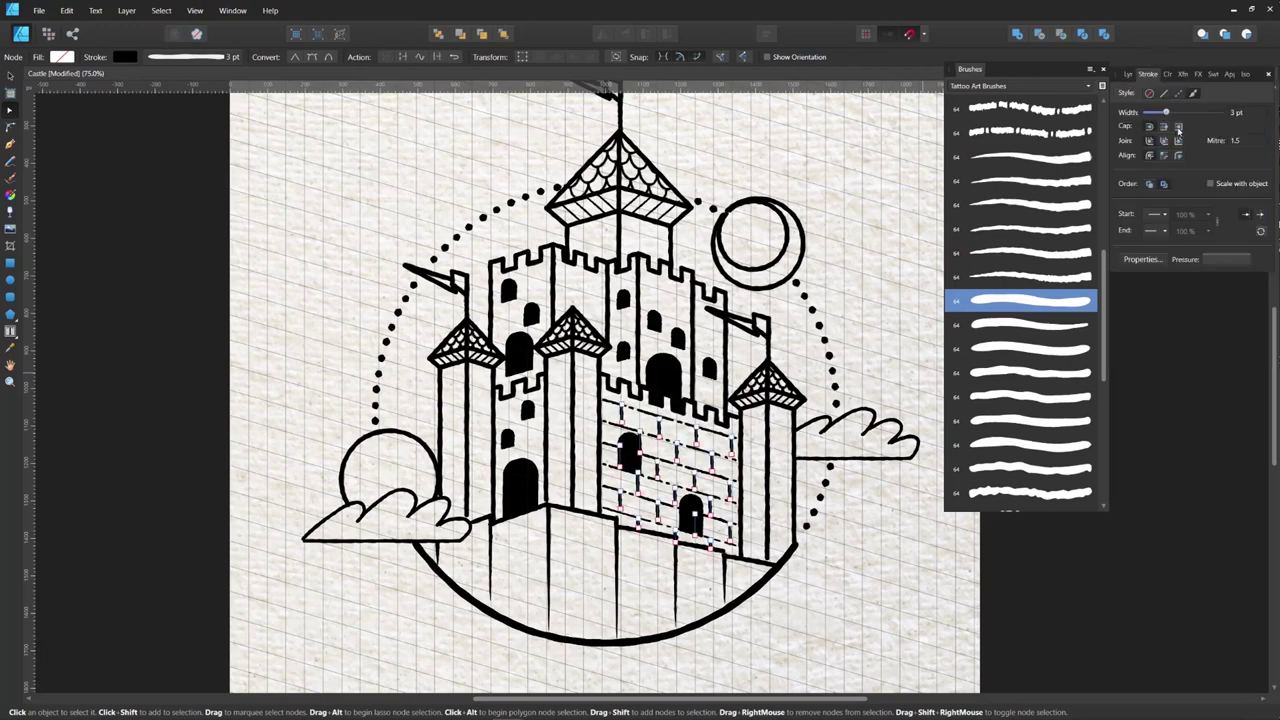
{"action": "type", "text": "2"}
{"action": "key", "text": "Return"}
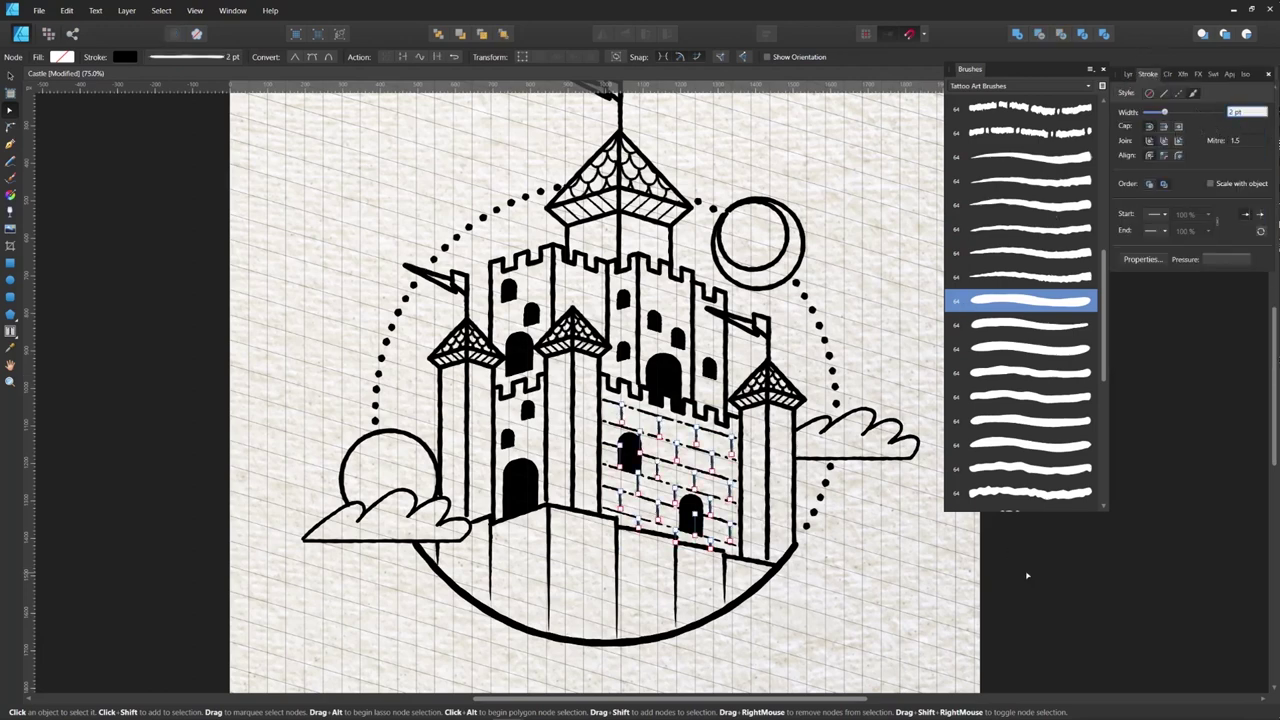
{"action": "left_click", "coordinate": [1048, 585]}
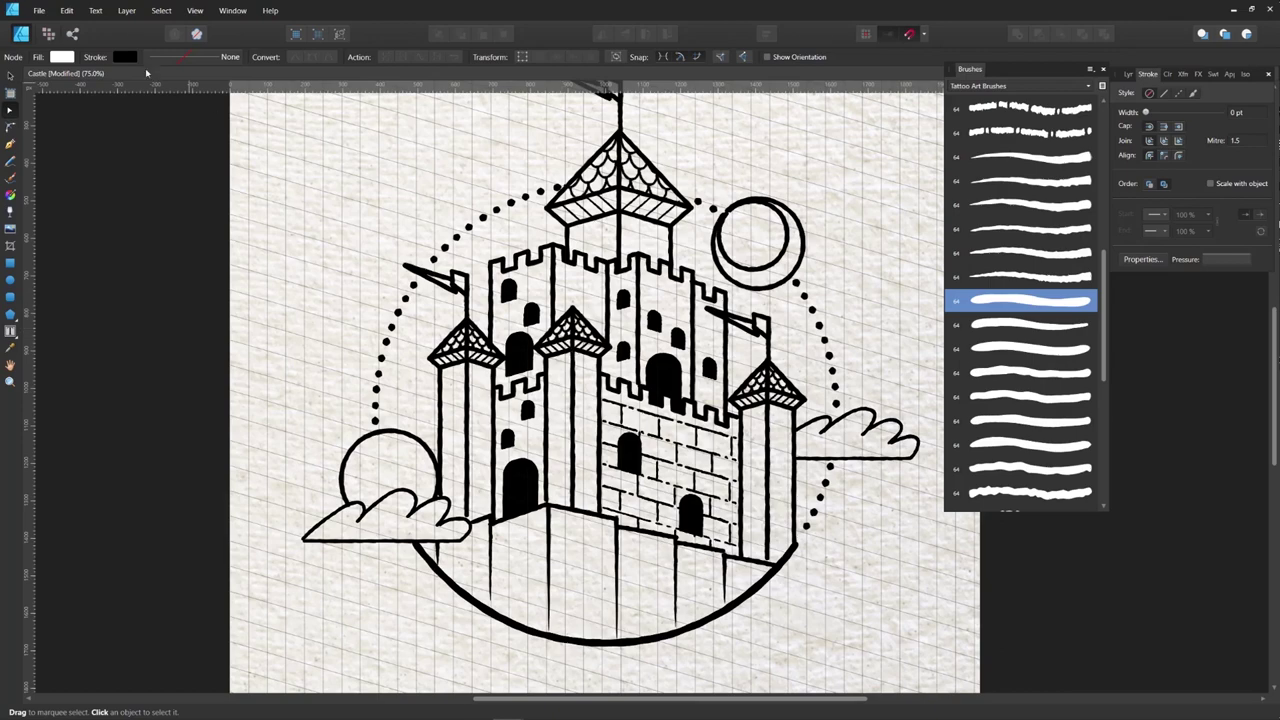
Step: Duplicate Bricks 1 onto the upper keep and draw a closed Pen outline around the keep's central wall section
{"action": "left_click", "coordinate": [13, 76]}
{"action": "left_click_drag", "start_coordinate": [658, 441], "coordinate": [590, 298]}
{"action": "scroll", "coordinate": [692, 315], "scroll_direction": "up", "scroll_amount": 1}
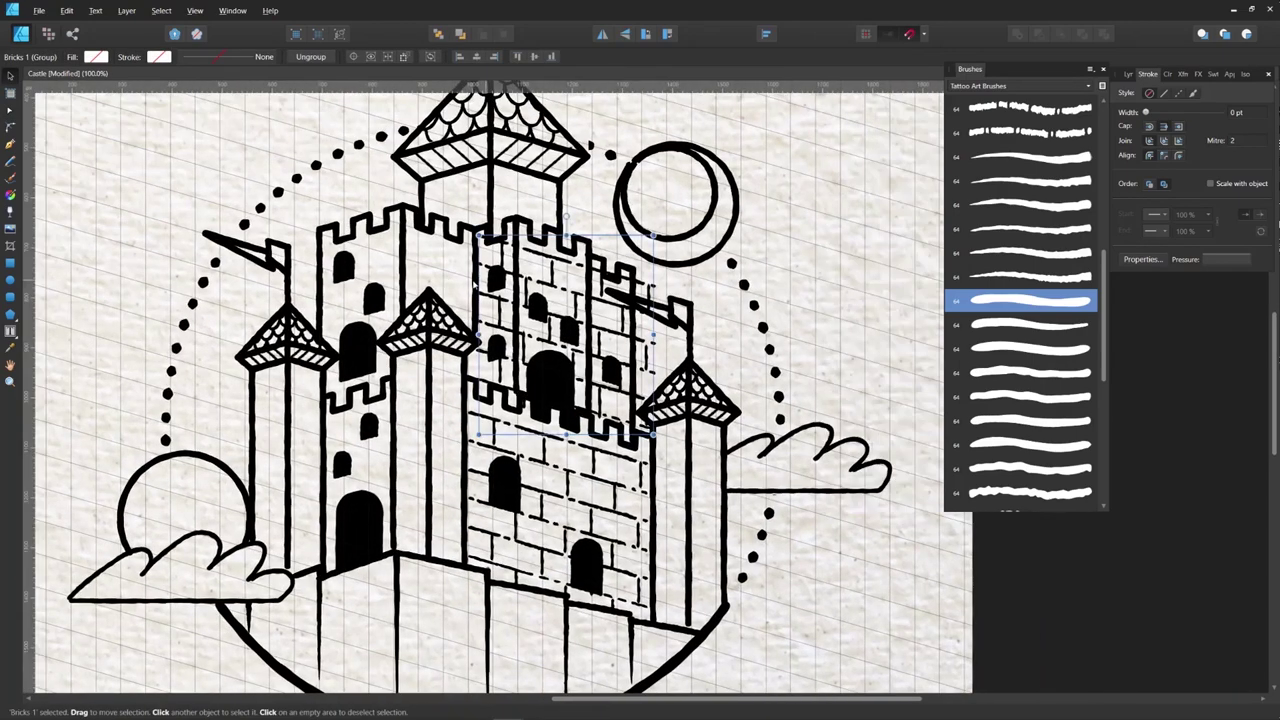
{"action": "key", "text": "p"}
{"action": "left_click", "coordinate": [517, 218]}
{"action": "left_click", "coordinate": [517, 391]}
{"action": "left_click", "coordinate": [590, 411]}
{"action": "left_click", "coordinate": [590, 239]}
{"action": "left_click", "coordinate": [517, 218]}
{"action": "key", "text": "v"}
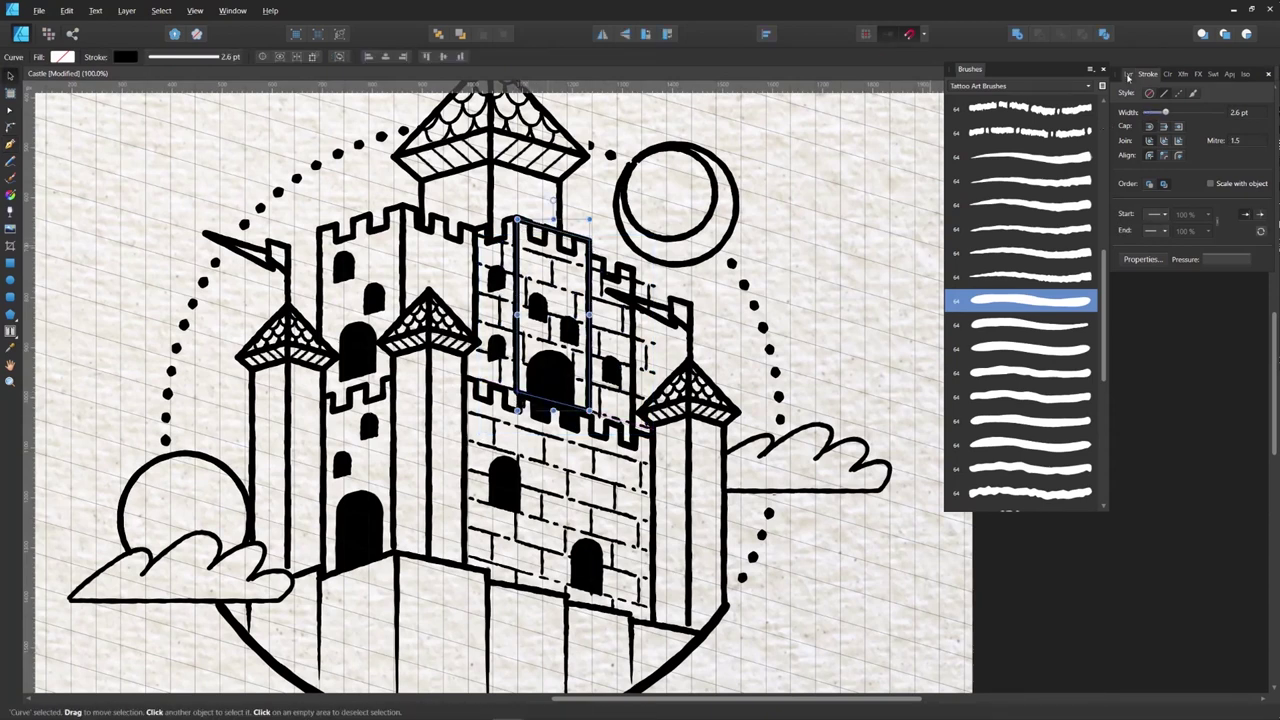
Step: Clip the duplicated Bricks 1 group inside the Pen outline and remove the outline's stroke
{"action": "left_click", "coordinate": [1128, 74]}
{"action": "scroll", "coordinate": [1180, 205], "scroll_direction": "up", "scroll_amount": 6}
{"action": "left_click", "coordinate": [1122, 211]}
{"action": "left_click_drag", "start_coordinate": [1178, 193], "coordinate": [1185, 165]}
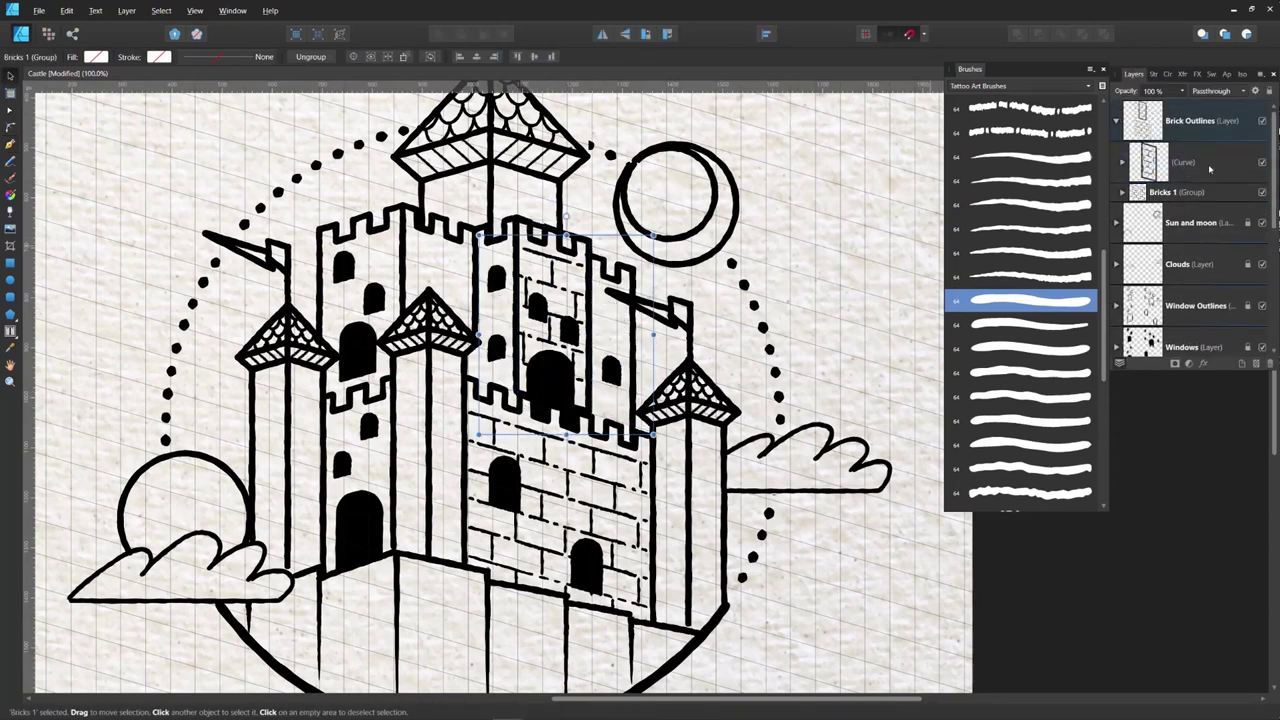
{"action": "left_click", "coordinate": [1185, 162]}
{"action": "left_click", "coordinate": [1153, 74]}
{"action": "left_click", "coordinate": [1149, 93]}
{"action": "left_click", "coordinate": [812, 273]}
Step: Duplicate the clipped bricks onto the keep wall behind the middle tower's roof and fit the clipping shape's lower nodes
{"action": "key", "text": "p"}
{"action": "key", "text": "v"}
{"action": "left_click_drag", "start_coordinate": [554, 273], "coordinate": [440, 262]}
{"action": "key", "text": "a"}
{"action": "left_click_drag", "start_coordinate": [475, 400], "coordinate": [475, 342]}
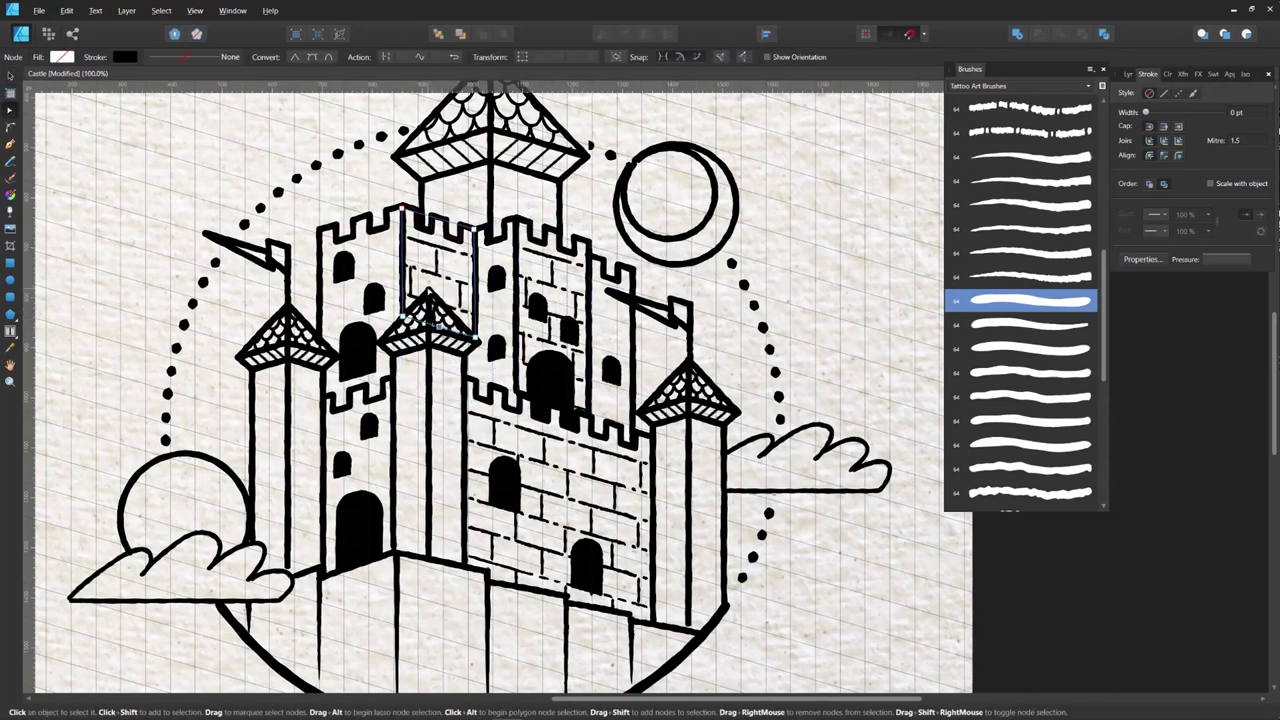
{"action": "key", "text": "v"}
{"action": "left_click", "coordinate": [812, 300]}
Step: Duplicate the clipped bricks onto the keep's rightmost wall section and add nodes to fit the clipping shape around the battlements
{"action": "left_click_drag", "start_coordinate": [554, 275], "coordinate": [618, 280]}
{"action": "key", "text": "a"}
{"action": "left_click", "coordinate": [603, 259]}
{"action": "left_click", "coordinate": [607, 260]}
{"action": "left_click", "coordinate": [617, 263]}
{"action": "left_click", "coordinate": [621, 265]}
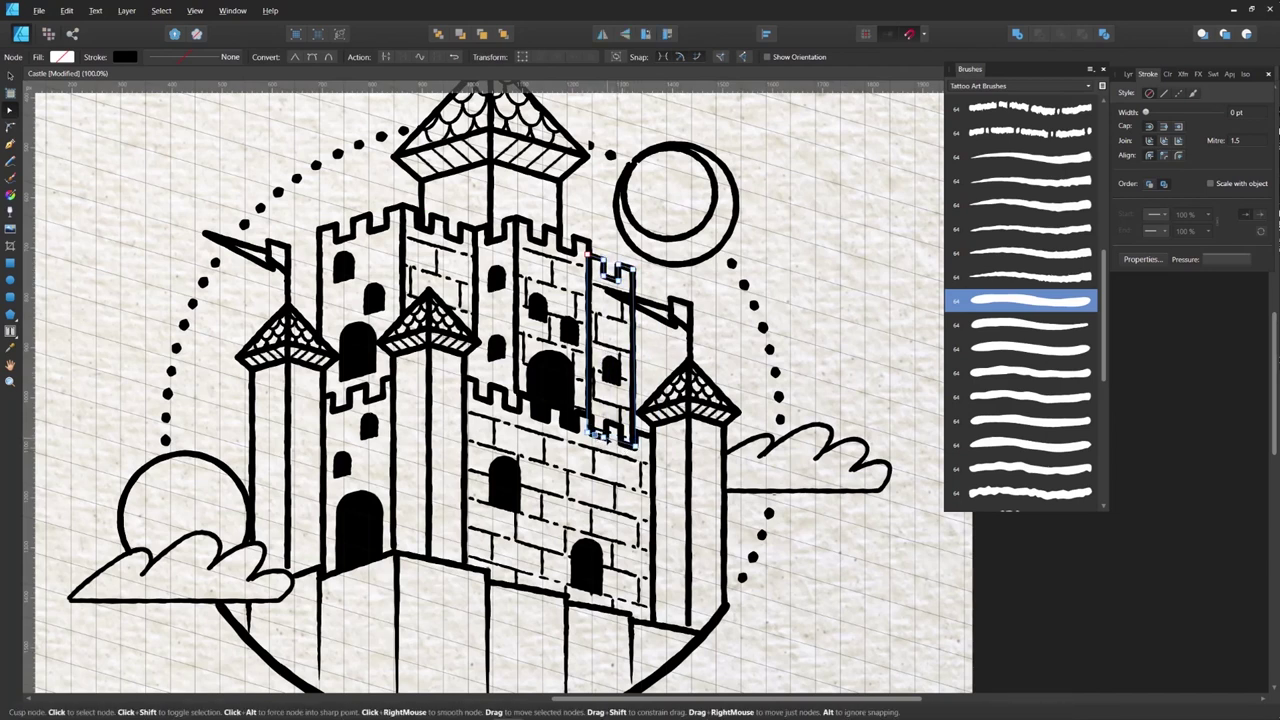
{"action": "mouse_move", "coordinate": [607, 437]}
{"action": "left_mouse_down"}
{"action": "mouse_move", "coordinate": [607, 423]}
{"action": "mouse_move", "coordinate": [620, 427]}
{"action": "left_mouse_up"}
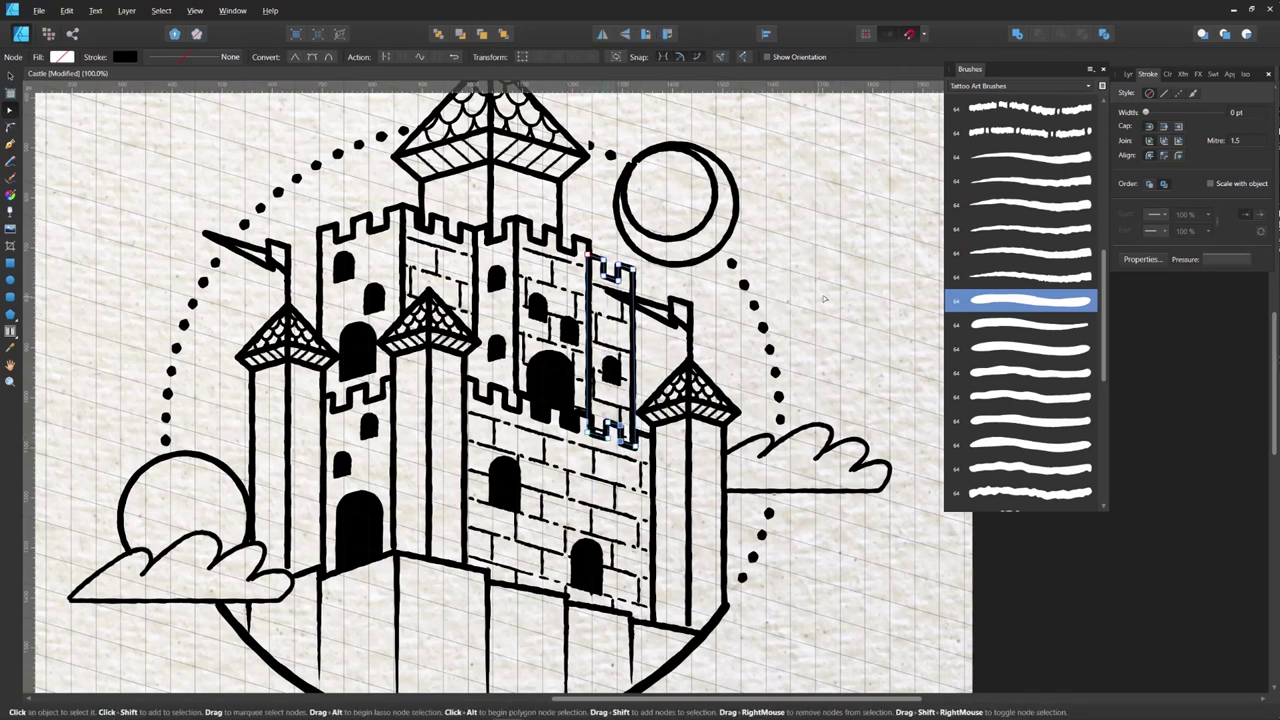
Step: Place a copy of the clipped bricks on the right tower's right face and reshape its clipping outline to that face
{"action": "key", "text": "v"}
{"action": "left_click", "coordinate": [613, 323]}
{"action": "key", "text": "ctrl+v"}
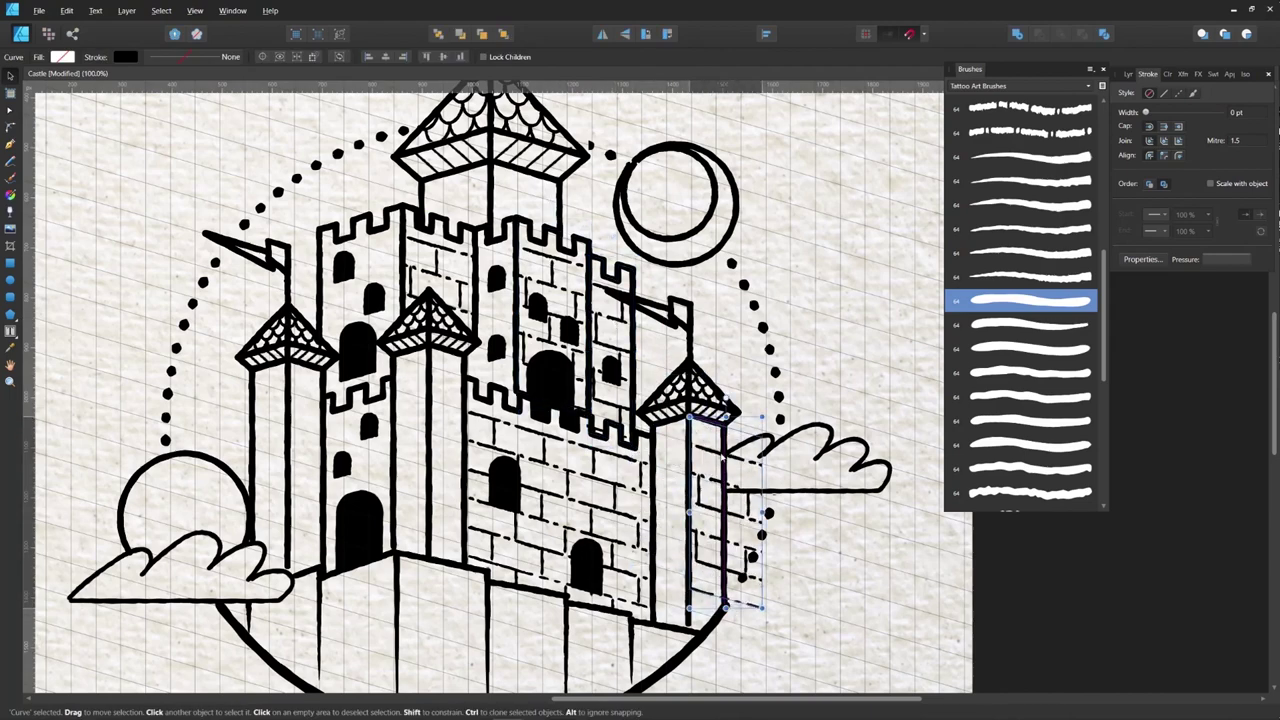
{"action": "left_click_drag", "start_coordinate": [782, 622], "coordinate": [725, 429]}
{"action": "left_click_drag", "start_coordinate": [689, 589], "coordinate": [726, 608]}
{"action": "left_click", "coordinate": [707, 615]}
Step: Shift the Bricks 1 group inside the right tower's clipping shape left and up to reposition the brick pattern
{"action": "left_click", "coordinate": [1128, 74]}
{"action": "left_click", "coordinate": [1122, 245]}
{"action": "left_click", "coordinate": [1182, 275]}
{"action": "left_click_drag", "start_coordinate": [722, 520], "coordinate": [702, 515]}
{"action": "left_click", "coordinate": [705, 460]}
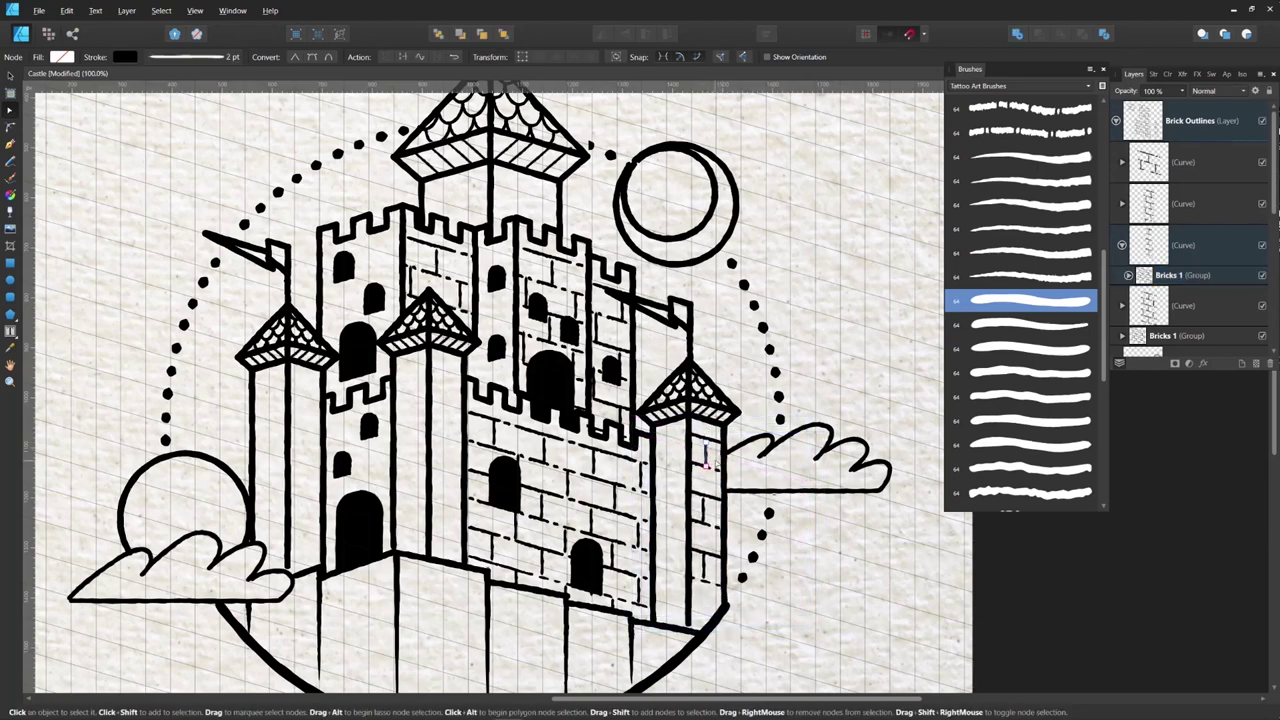
{"action": "left_click", "coordinate": [1176, 275]}
{"action": "key", "text": "shift+Up"}
{"action": "key", "text": "shift+Up"}
{"action": "key", "text": "shift+Up"}
{"action": "key", "text": "shift+Up"}
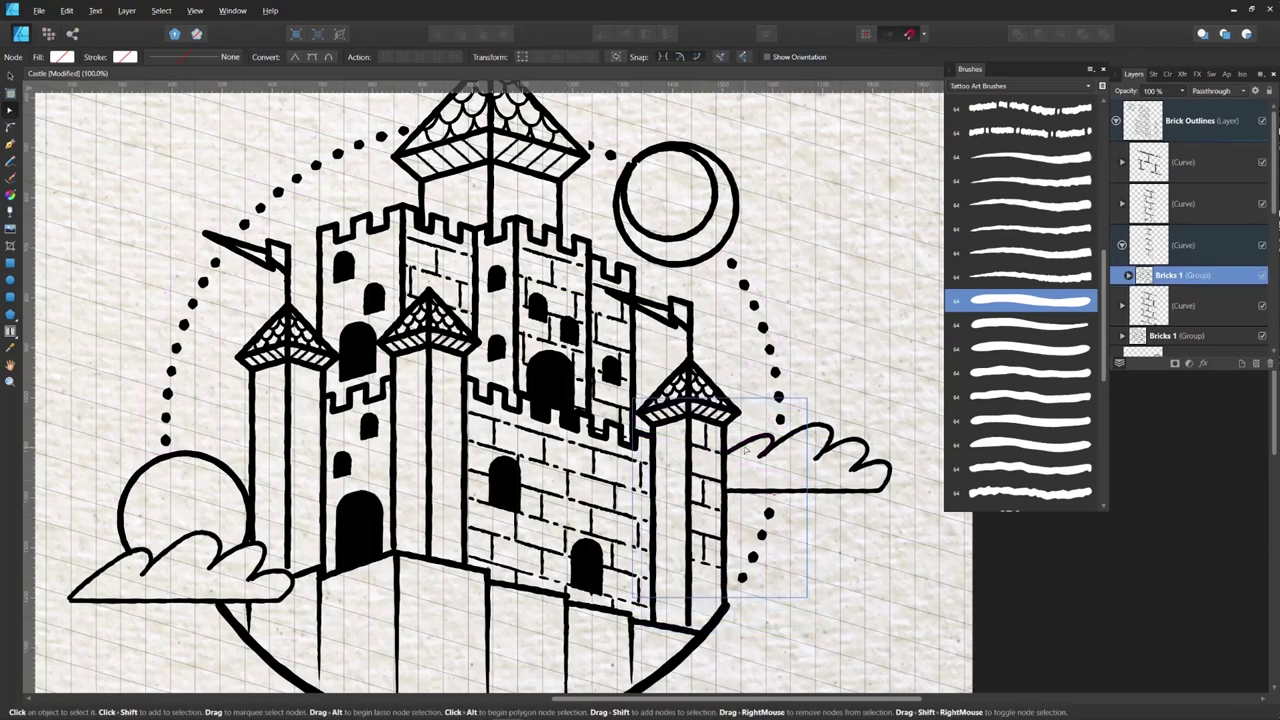
Step: Duplicate brick lines and a vertical joint downward inside the clipped group to fill the base of the right tower's face
{"action": "left_click", "coordinate": [710, 536]}
{"action": "left_click", "coordinate": [710, 538], "text": "shift"}
{"action": "key", "text": "v"}
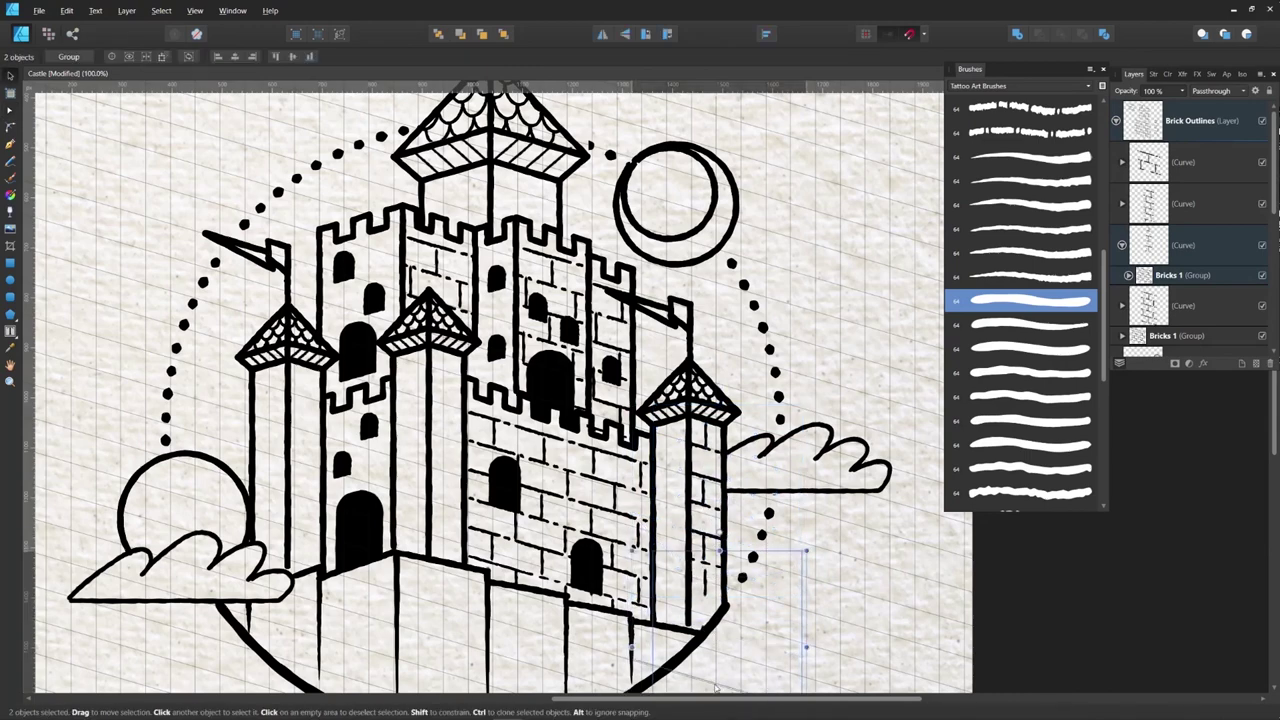
{"action": "scroll", "coordinate": [701, 491], "scroll_direction": "down", "scroll_amount": 1}
{"action": "double_click", "coordinate": [703, 491]}
{"action": "left_click_drag", "start_coordinate": [710, 495], "coordinate": [710, 577]}
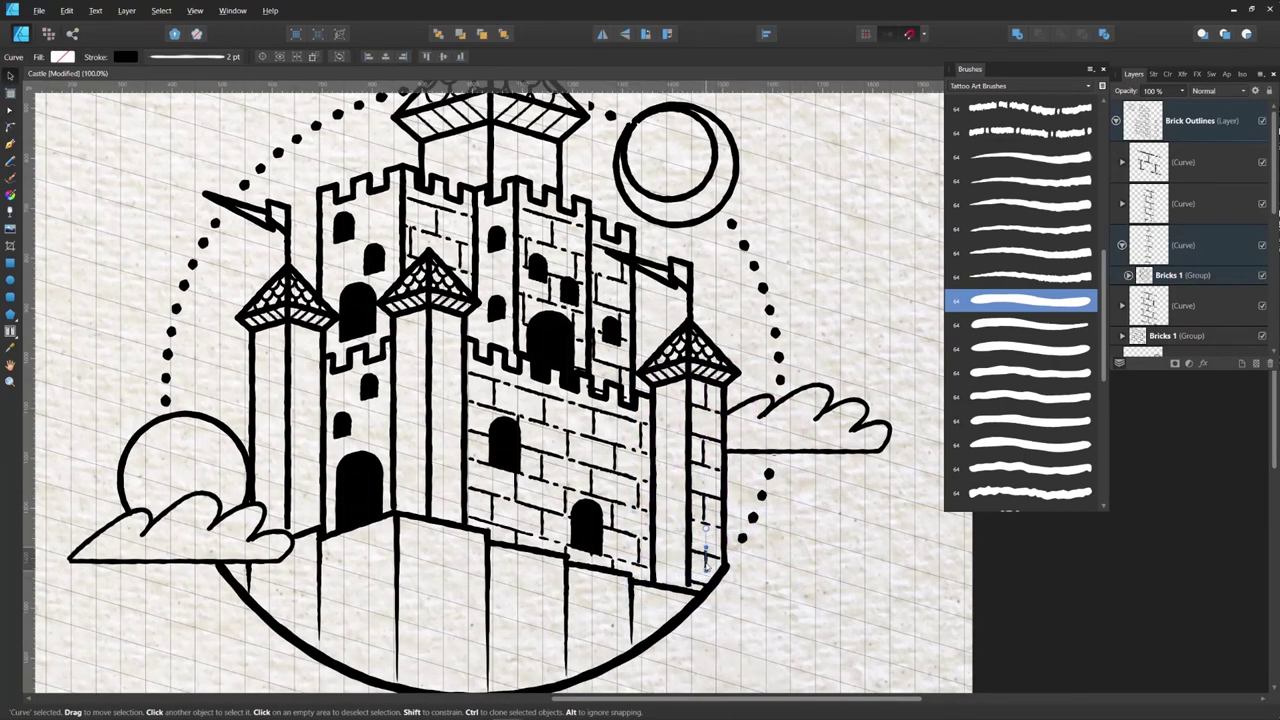
{"action": "left_click", "coordinate": [792, 510]}
{"action": "left_click", "coordinate": [752, 466]}
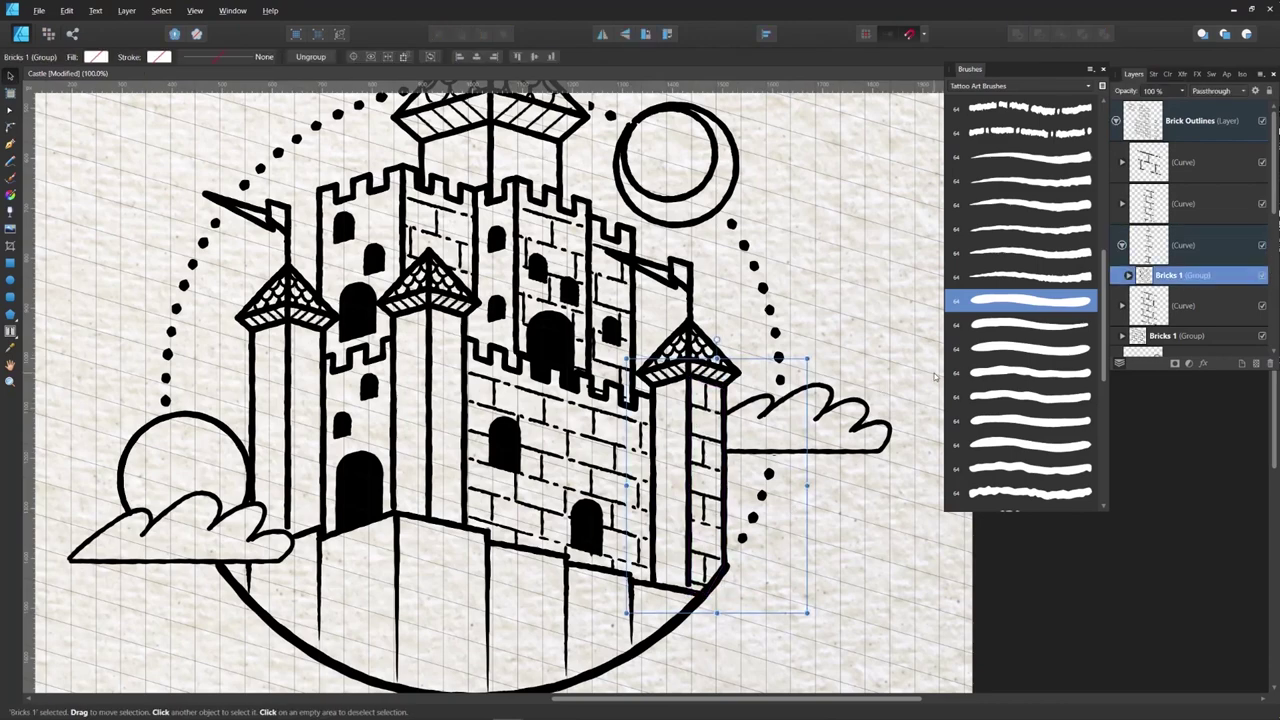
{"action": "left_click", "coordinate": [845, 369]}
Step: Duplicate the right tower's clipped bricks onto the right faces of the left and middle towers
{"action": "double_click", "coordinate": [708, 400]}
{"action": "key", "text": "v"}
{"action": "left_click_drag", "start_coordinate": [708, 400], "coordinate": [307, 340]}
{"action": "key", "text": "ctrl+j"}
{"action": "left_click", "coordinate": [446, 330]}
{"action": "double_click", "coordinate": [446, 328]}
{"action": "key", "text": "v"}
{"action": "key", "text": "a"}
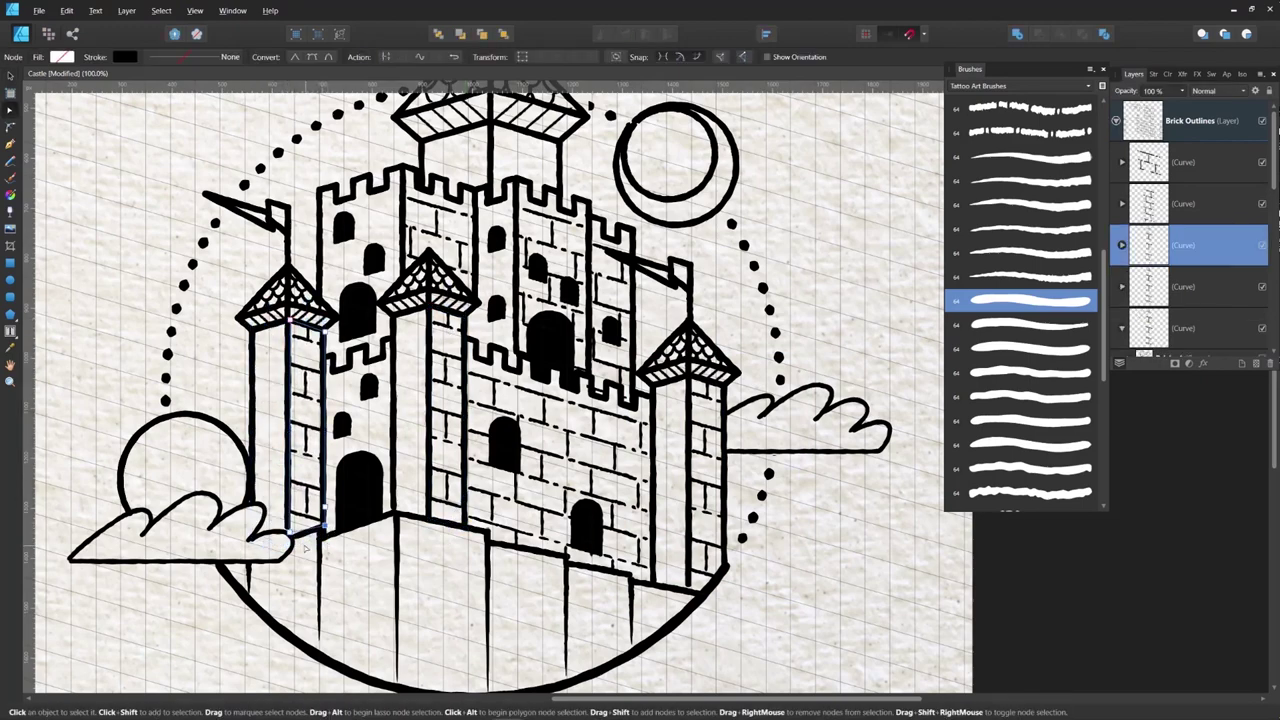
Step: Place clipped bricks in the left-facing perspective on the left face of the keep's left tower
{"action": "key", "text": "v"}
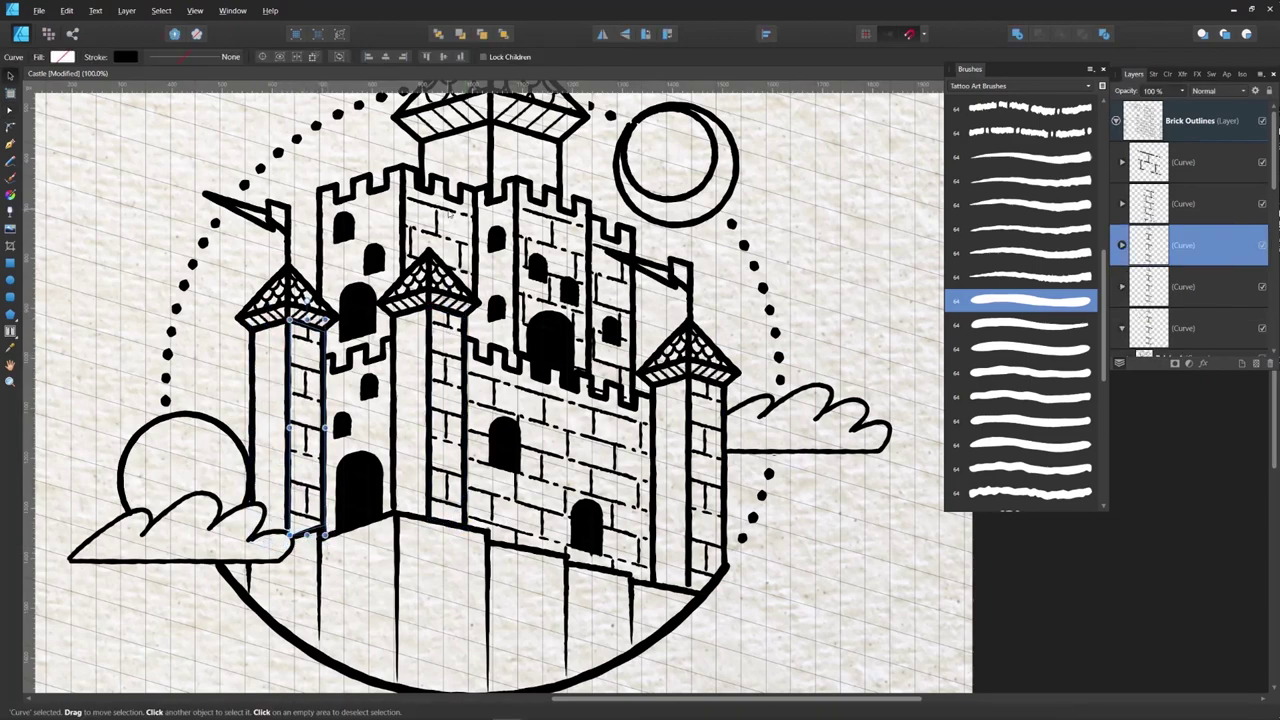
{"action": "left_click", "coordinate": [372, 258]}
{"action": "key", "text": "a"}
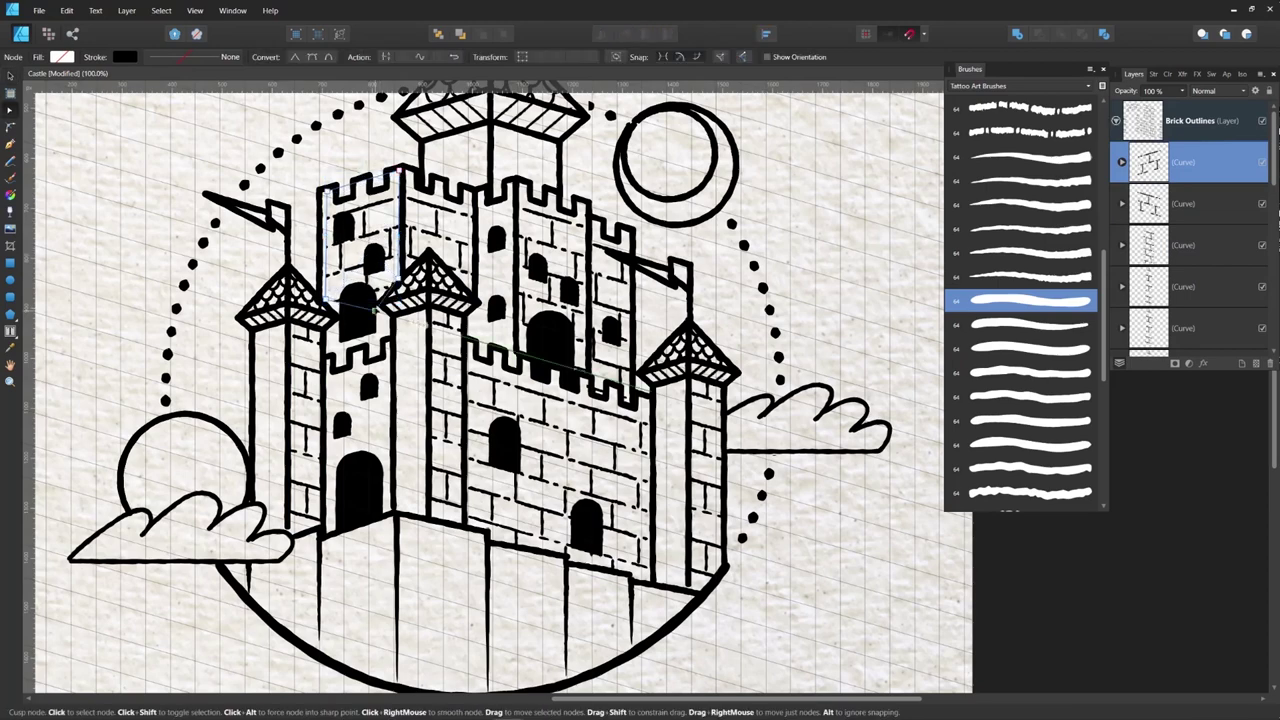
Step: Reshape the clipping outline of the keep's left face to follow the neighbouring roofs and the battlements below
{"action": "left_click_drag", "start_coordinate": [325, 299], "coordinate": [604, 307]}
{"action": "scroll", "coordinate": [341, 356], "scroll_direction": "up", "scroll_amount": 2}
{"action": "left_click", "coordinate": [510, 303]}
{"action": "left_click", "coordinate": [519, 316]}
{"action": "left_click", "coordinate": [634, 272]}
{"action": "left_click", "coordinate": [634, 236], "text": "shift"}
{"action": "left_click_drag", "start_coordinate": [634, 236], "coordinate": [627, 234]}
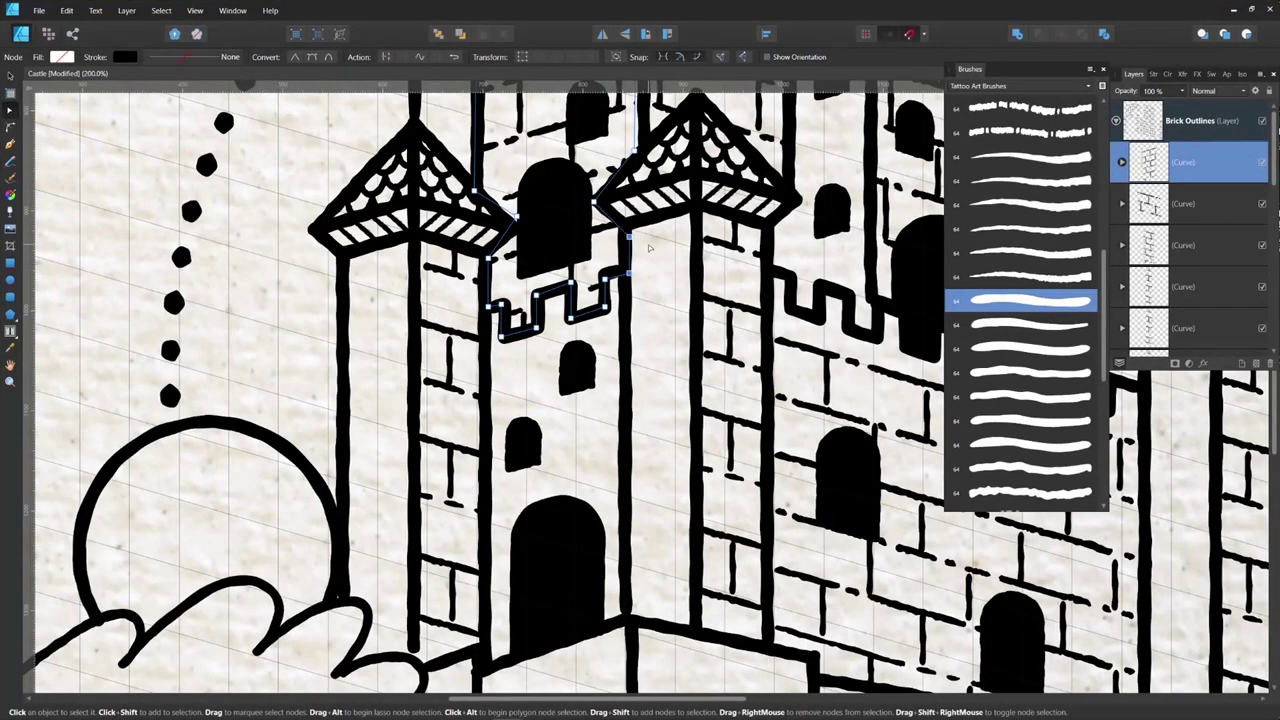
Step: Reposition the Bricks 1 groups inside the clipping shapes on both faces of the keep's left tower
{"action": "key", "text": "ctrl+minus"}
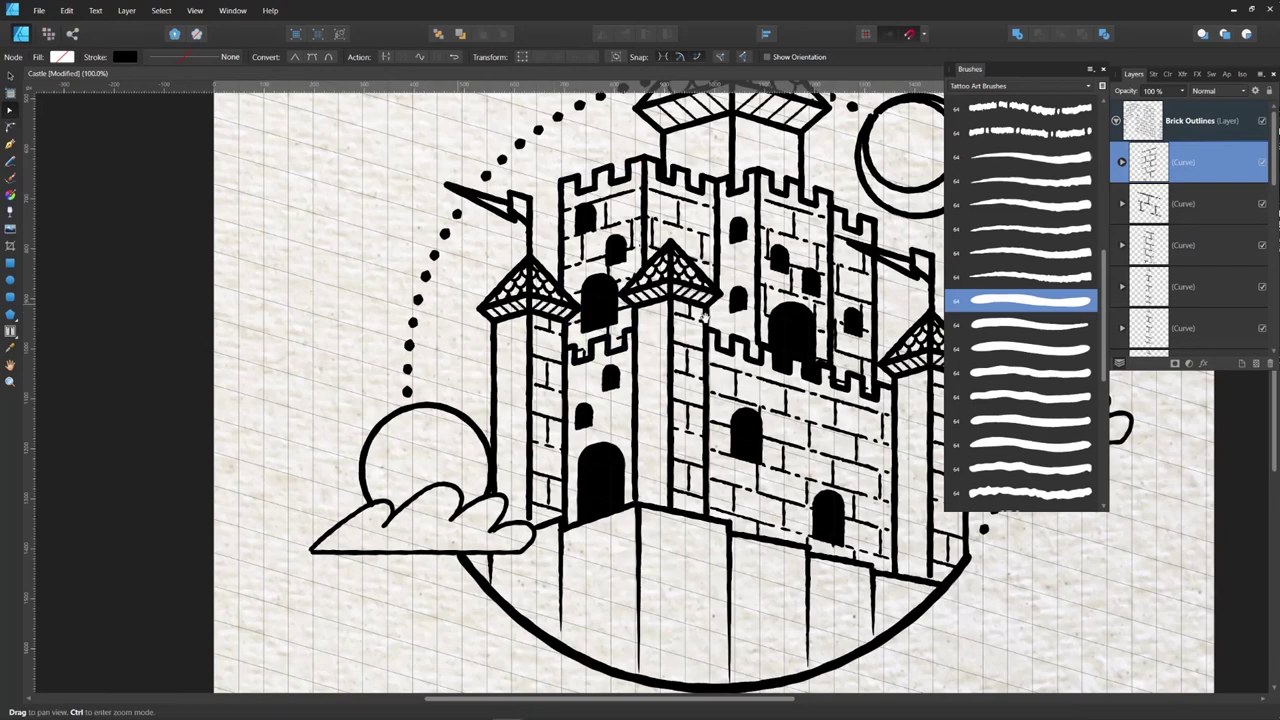
{"action": "left_click_drag", "start_coordinate": [590, 262], "coordinate": [485, 296]}
{"action": "left_click", "coordinate": [1122, 162]}
{"action": "left_click", "coordinate": [1185, 196]}
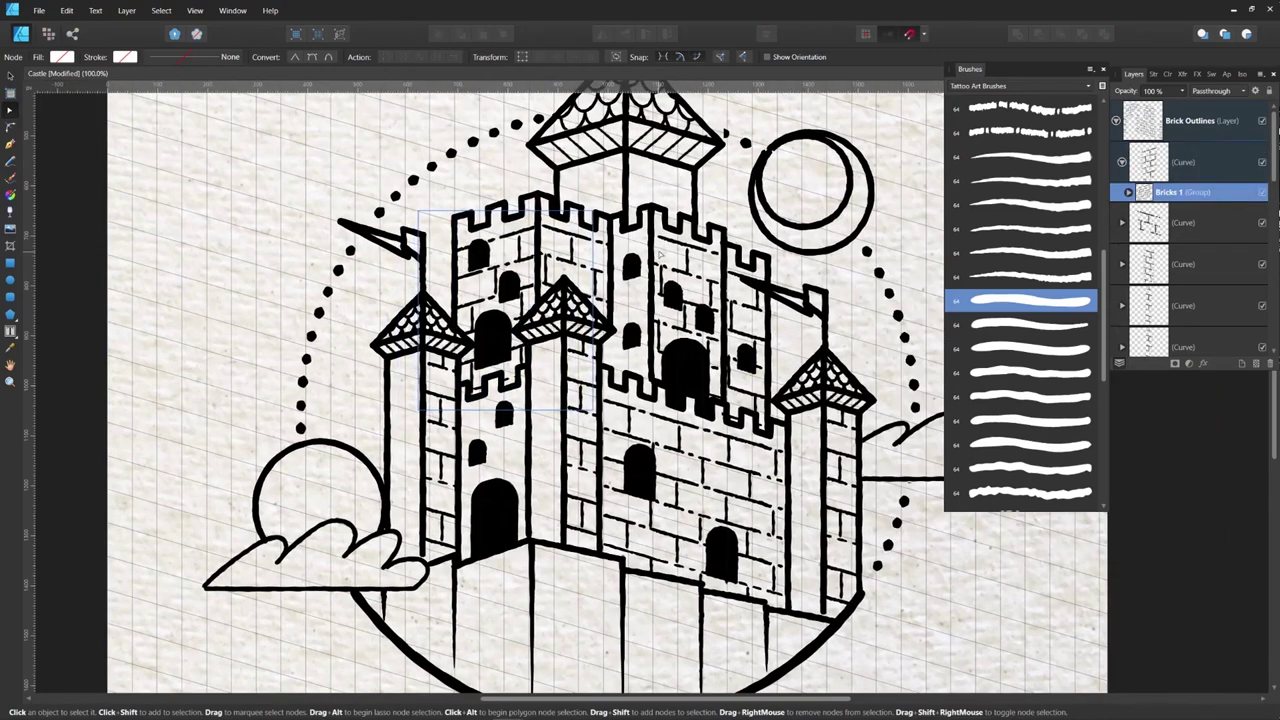
{"action": "left_click", "coordinate": [584, 263]}
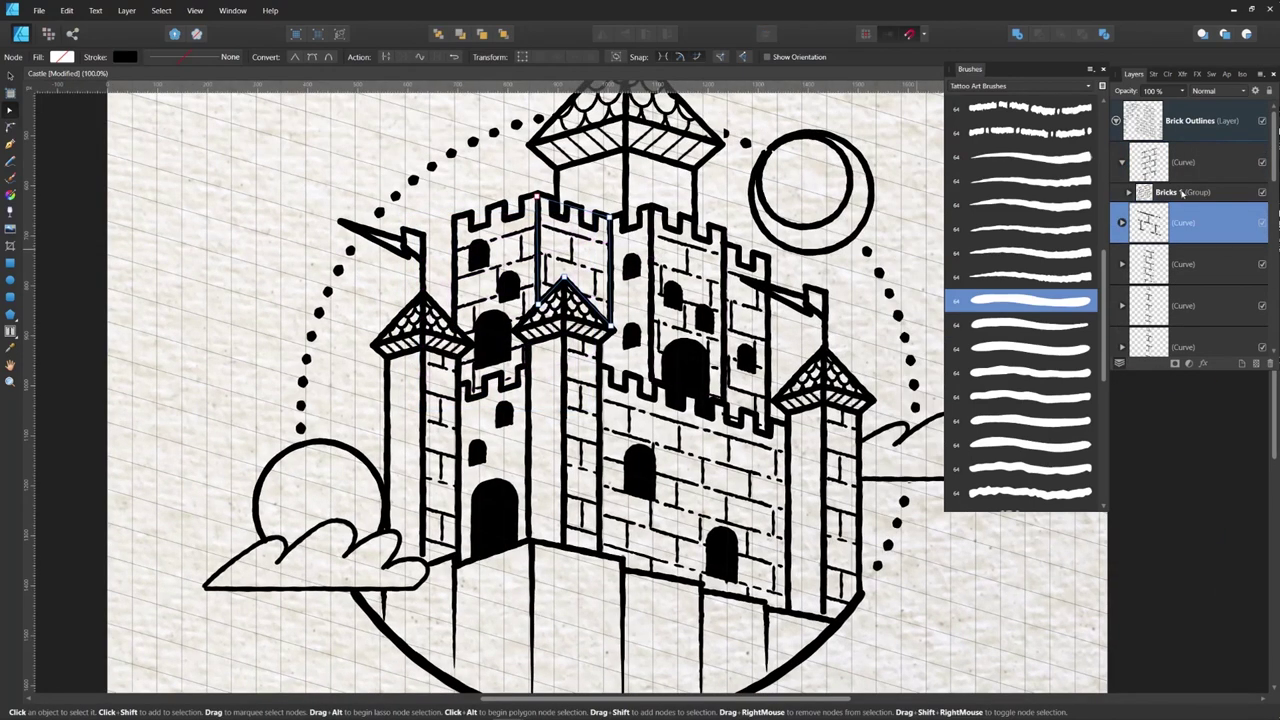
{"action": "left_click", "coordinate": [1122, 162]}
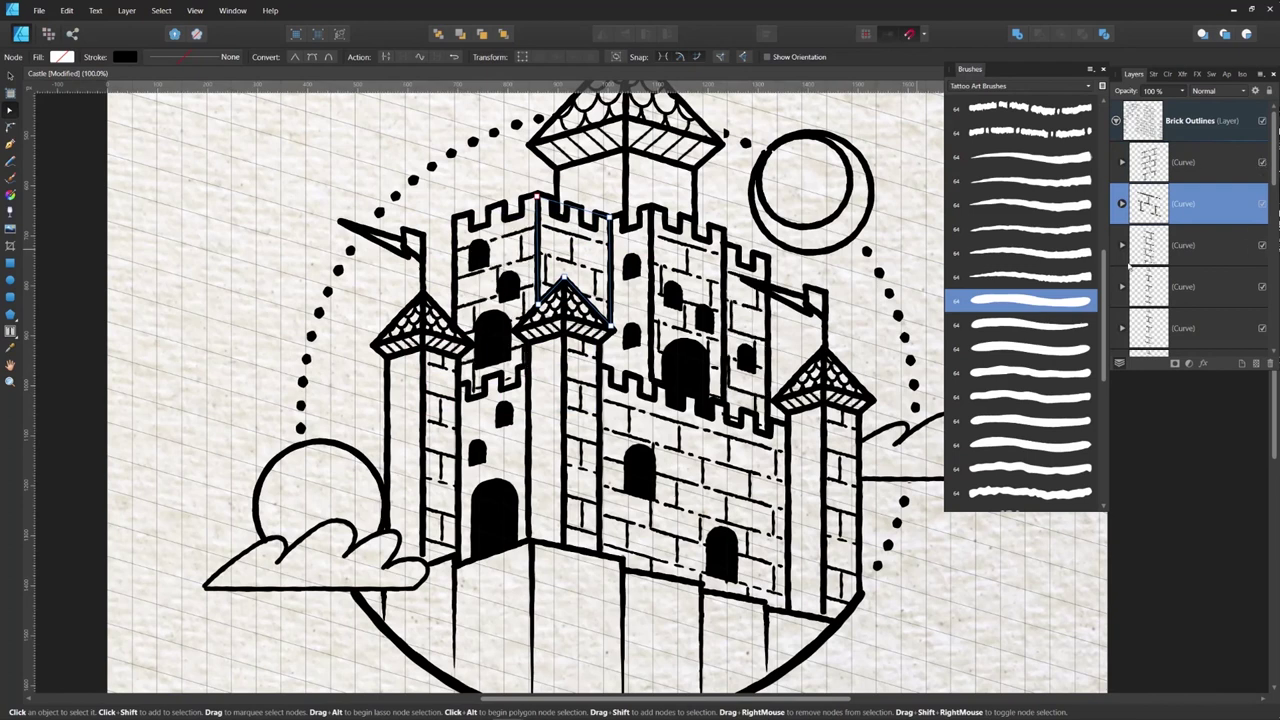
{"action": "left_click", "coordinate": [1122, 204]}
{"action": "left_click", "coordinate": [1189, 237]}
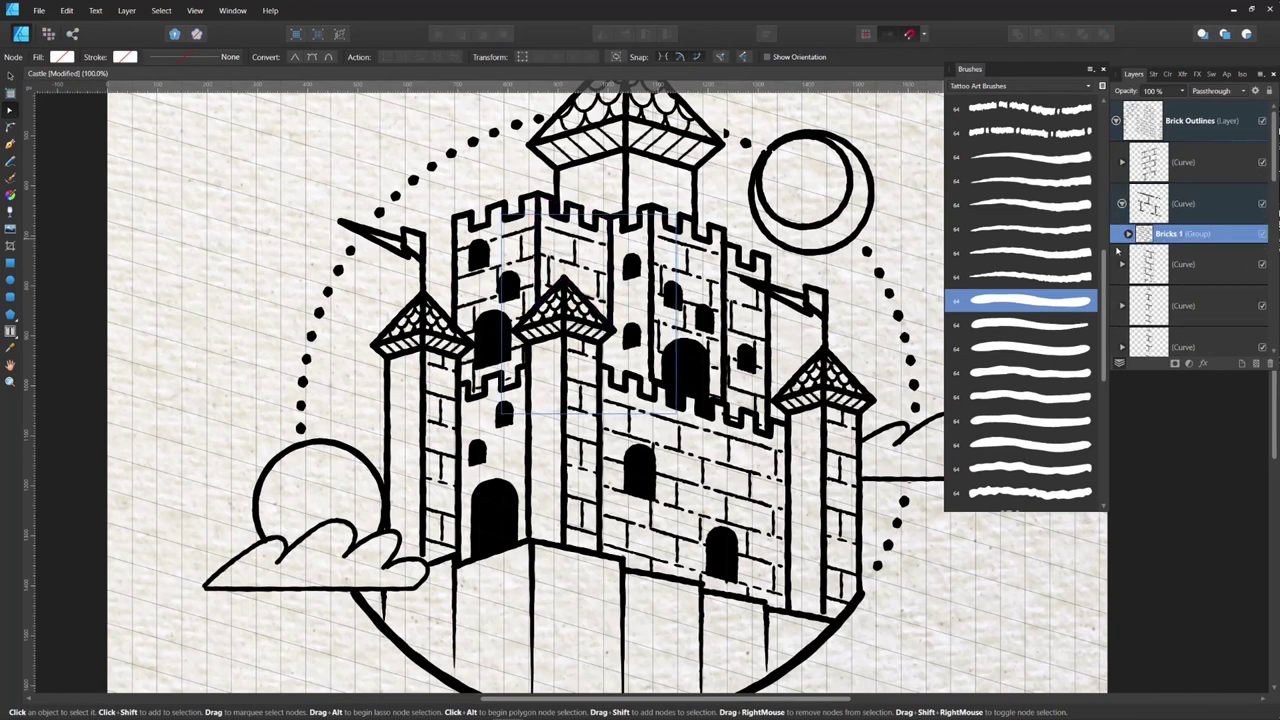
Step: Duplicate the clipped left-face bricks onto the narrow left face of the keep's middle tower and reshape the clipping outline to fit
{"action": "double_click", "coordinate": [490, 275]}
{"action": "left_click", "coordinate": [492, 274]}
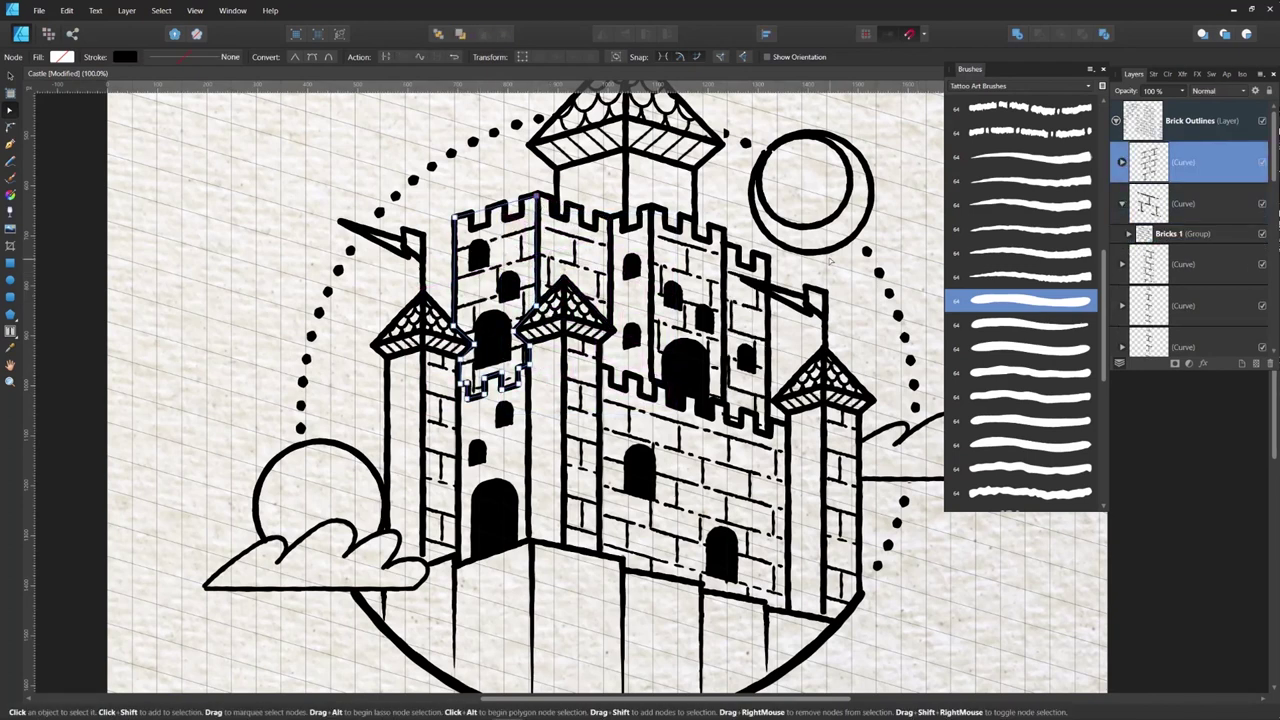
{"action": "key", "text": "ctrl+d"}
{"action": "key", "text": "v"}
{"action": "left_click", "coordinate": [490, 265]}
{"action": "left_click_drag", "start_coordinate": [490, 265], "coordinate": [646, 265]}
{"action": "key", "text": "a"}
{"action": "left_click_drag", "start_coordinate": [712, 172], "coordinate": [672, 322]}
{"action": "left_click_drag", "start_coordinate": [693, 191], "coordinate": [651, 206]}
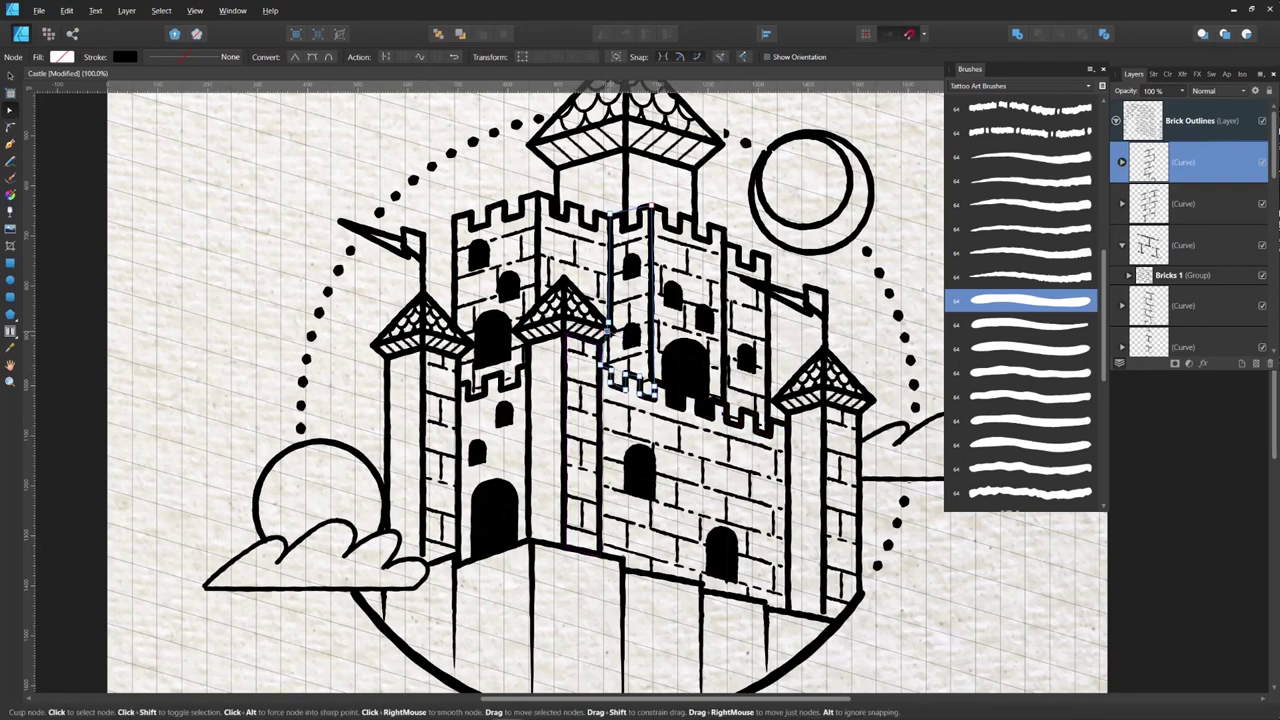
Step: Place left-perspective clipped bricks on the left face of the left front tower
{"action": "left_click", "coordinate": [785, 325]}
{"action": "left_click_drag", "start_coordinate": [785, 325], "coordinate": [787, 299]}
{"action": "key", "text": "v"}
{"action": "left_click", "coordinate": [427, 462]}
{"action": "left_click", "coordinate": [425, 486]}
{"action": "left_click", "coordinate": [440, 350]}
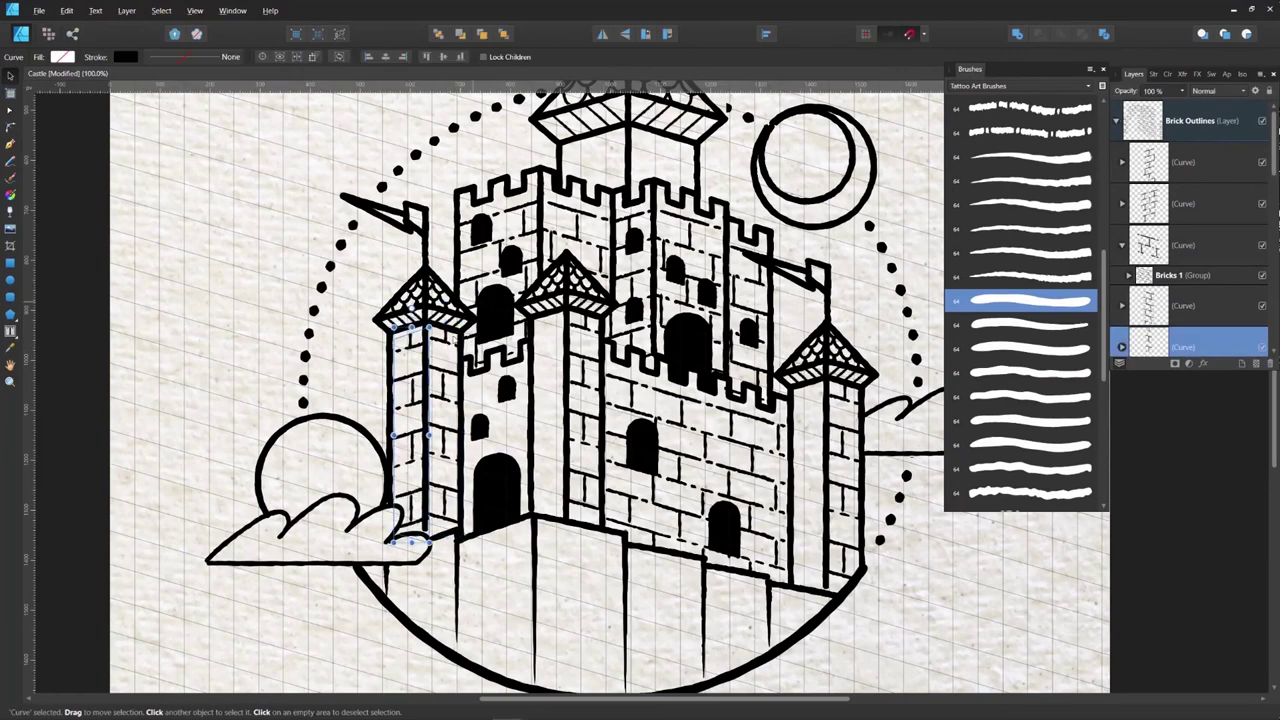
{"action": "left_click_drag", "start_coordinate": [1274, 146], "coordinate": [1274, 167]}
Step: Reposition the Bricks 1 group inside the clipping shape on the left front tower's left face
{"action": "left_click", "coordinate": [1122, 162]}
{"action": "left_click", "coordinate": [1122, 245]}
{"action": "left_click", "coordinate": [1184, 276]}
{"action": "left_click_drag", "start_coordinate": [621, 292], "coordinate": [611, 298]}
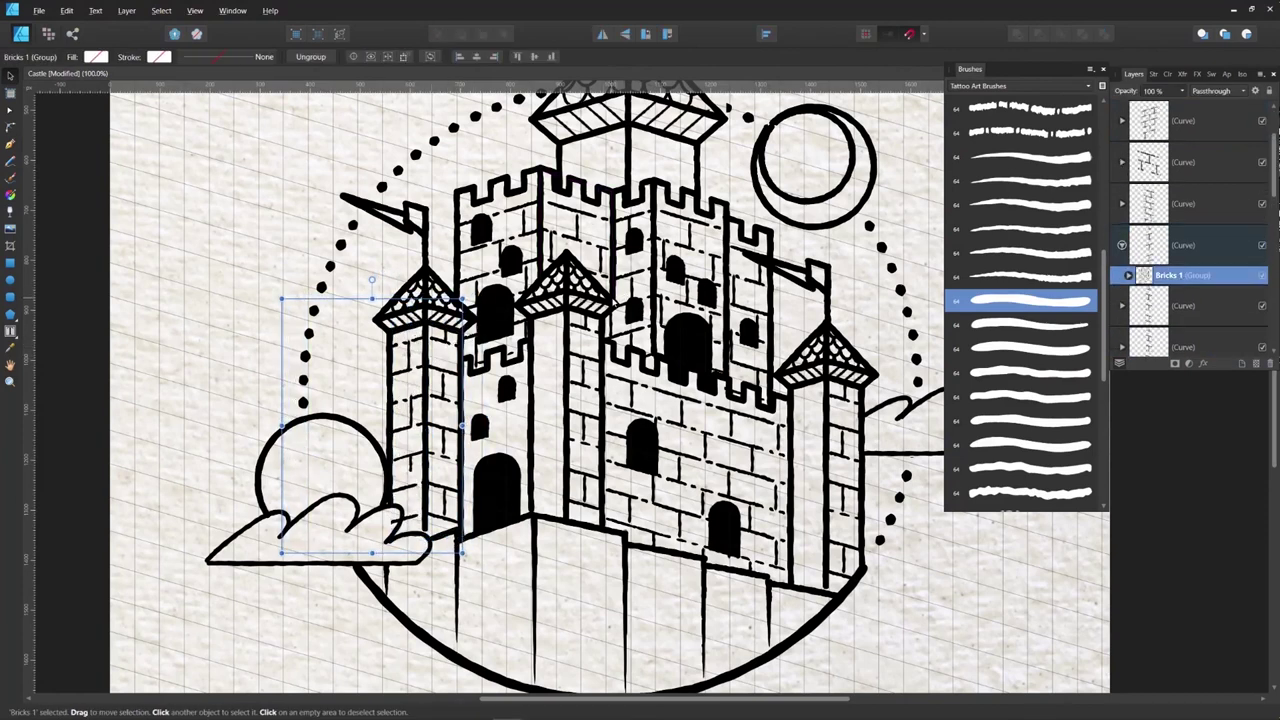
Step: Duplicate the left tower's left-face bricks onto the left faces of the middle and right front towers
{"action": "left_click", "coordinate": [165, 526]}
{"action": "left_click", "coordinate": [425, 510]}
{"action": "left_click", "coordinate": [567, 510]}
{"action": "left_click", "coordinate": [827, 576]}
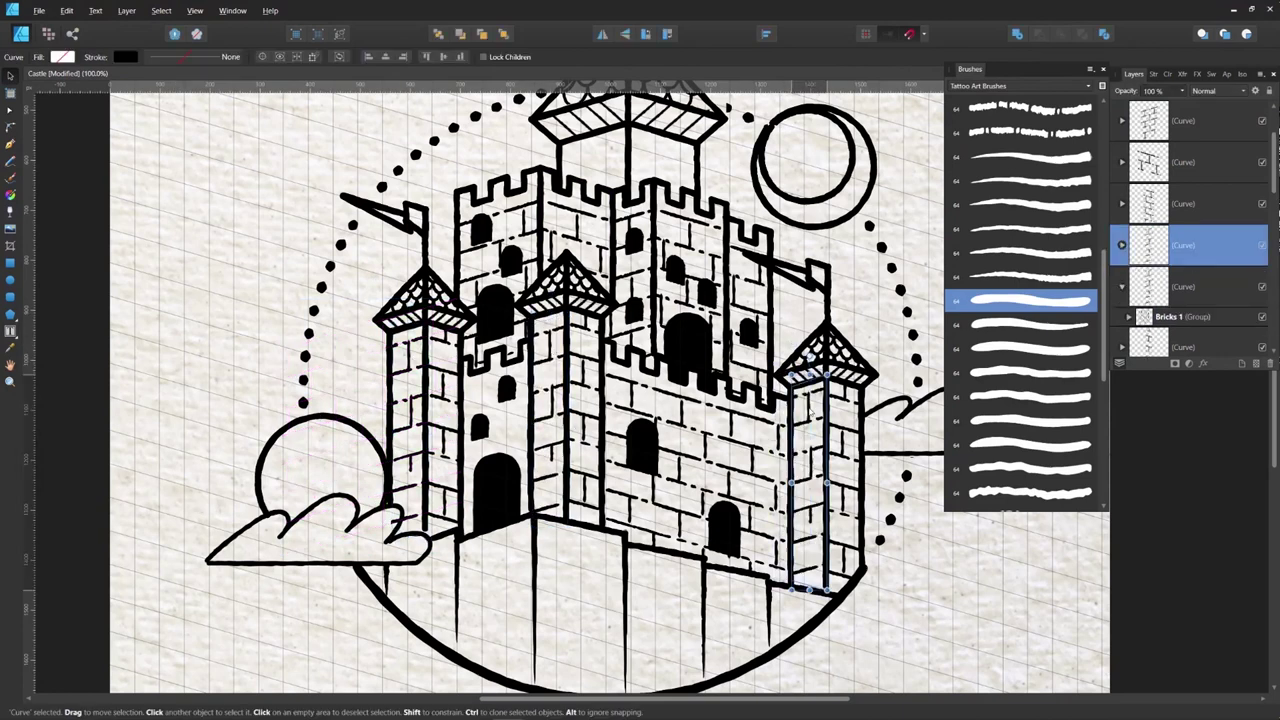
Step: Reshape the clipping outline of the left tower's left face around the edge of the cloud
{"action": "left_click", "coordinate": [413, 462]}
{"action": "key", "text": "a"}
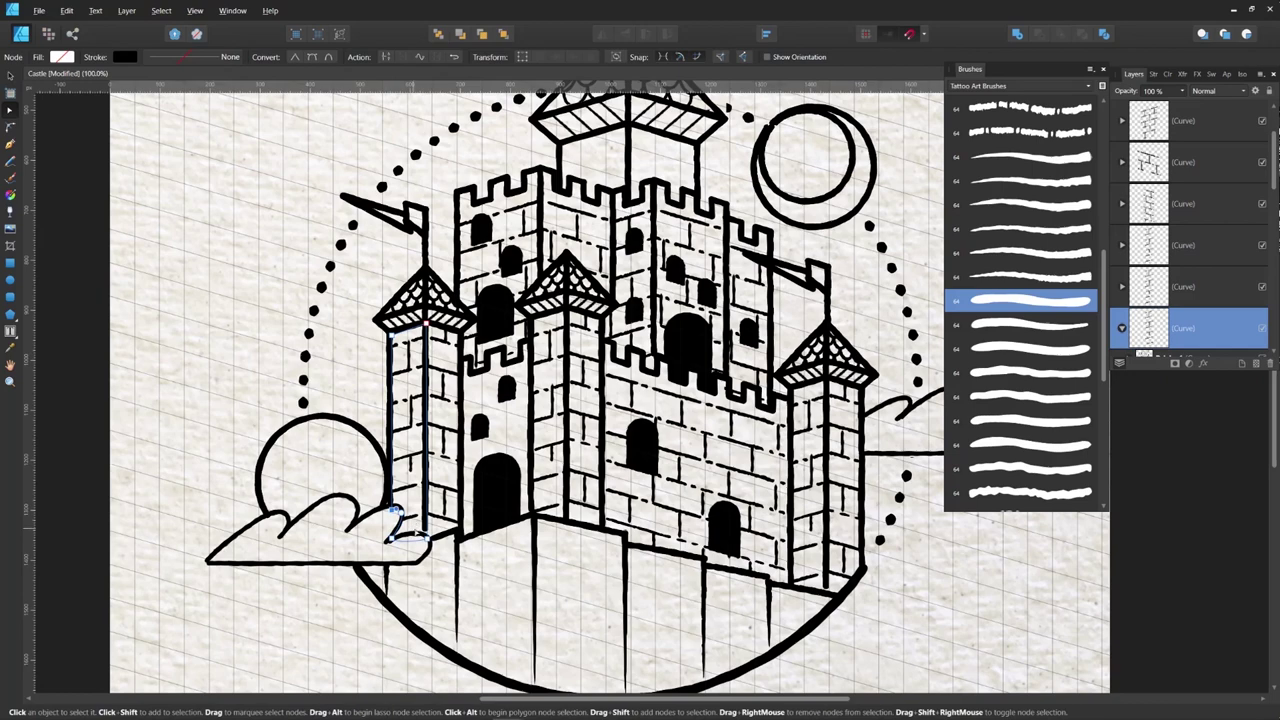
{"action": "left_click", "coordinate": [412, 518]}
{"action": "left_click", "coordinate": [412, 505]}
Step: Adjust the vertical brick joints in the lower part of the left tower's left face
{"action": "left_click", "coordinate": [411, 486]}
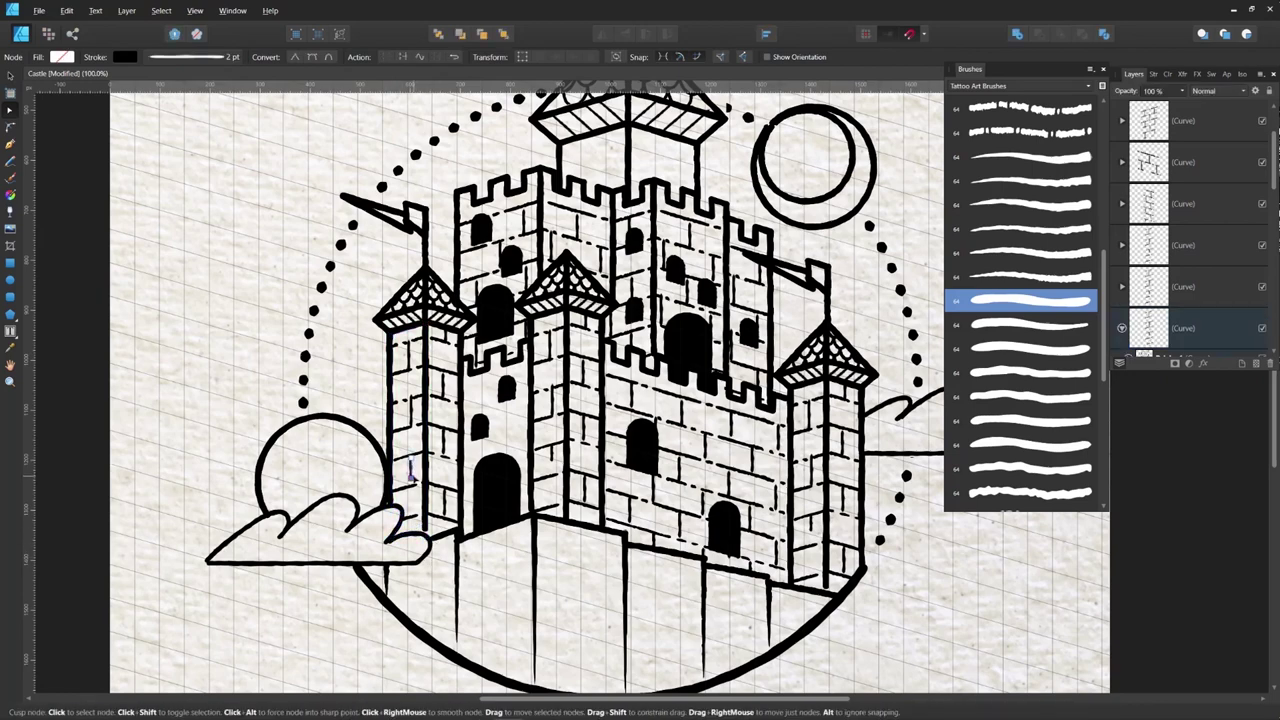
{"action": "left_click", "coordinate": [410, 425]}
{"action": "left_click", "coordinate": [409, 440]}
{"action": "left_click", "coordinate": [409, 460]}
{"action": "left_click", "coordinate": [408, 528]}
{"action": "left_click_drag", "start_coordinate": [408, 520], "coordinate": [410, 546]}
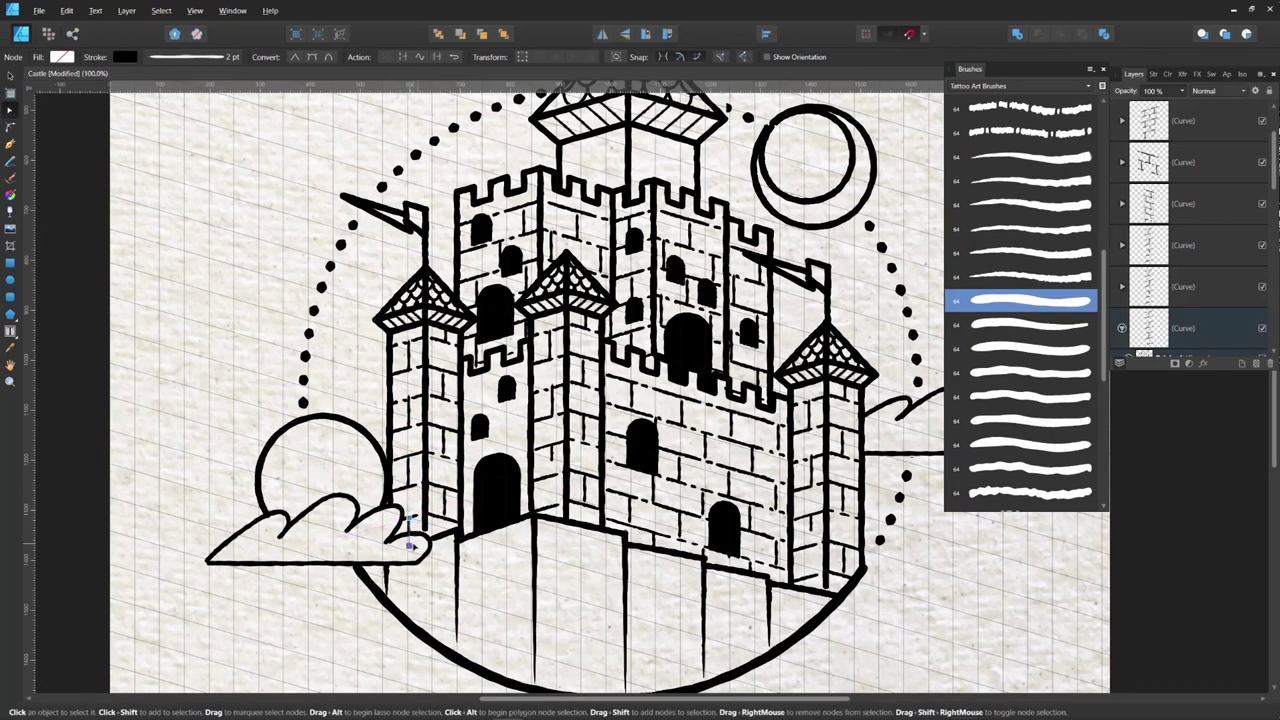
{"action": "left_click", "coordinate": [298, 600]}
Step: Place clipped left-perspective bricks on the front wall around the large door and select their Bricks 1 group to position the pattern
{"action": "key", "text": "v"}
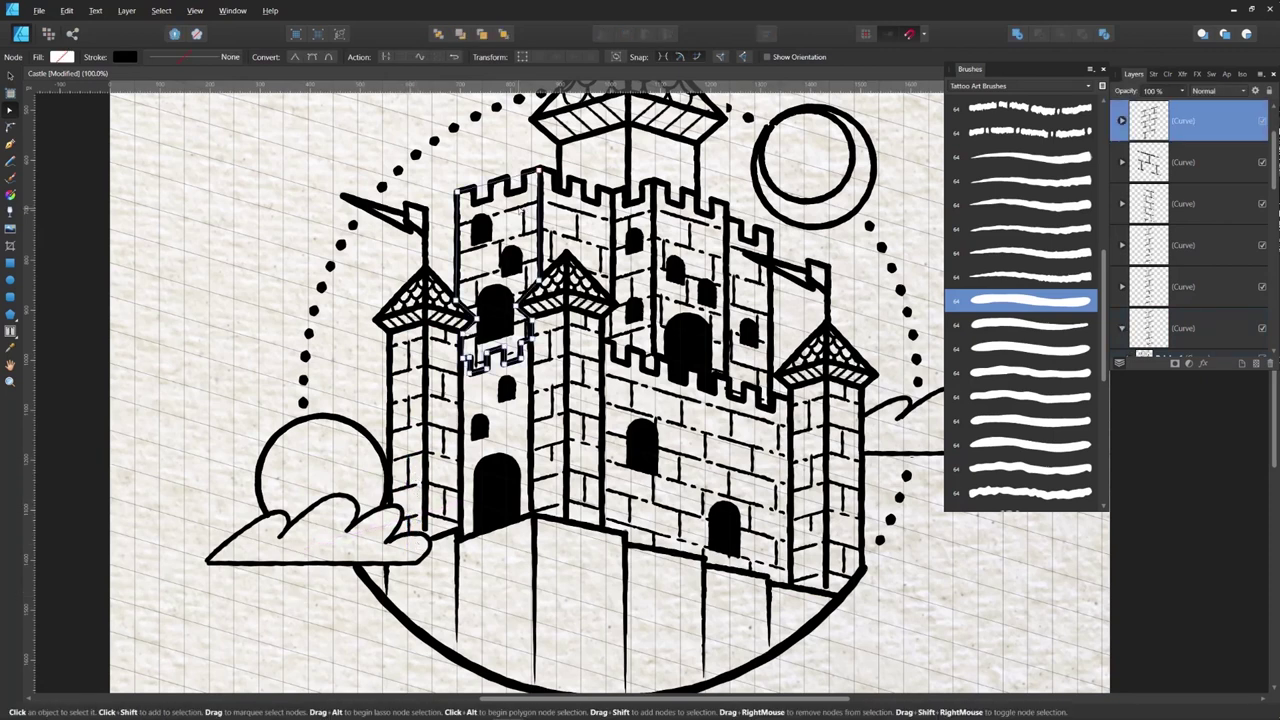
{"action": "left_click", "coordinate": [500, 385]}
{"action": "left_click_drag", "start_coordinate": [500, 386], "coordinate": [500, 357]}
{"action": "left_click", "coordinate": [543, 509]}
{"action": "left_click_drag", "start_coordinate": [1271, 158], "coordinate": [1268, 229]}
{"action": "left_click", "coordinate": [1219, 257]}
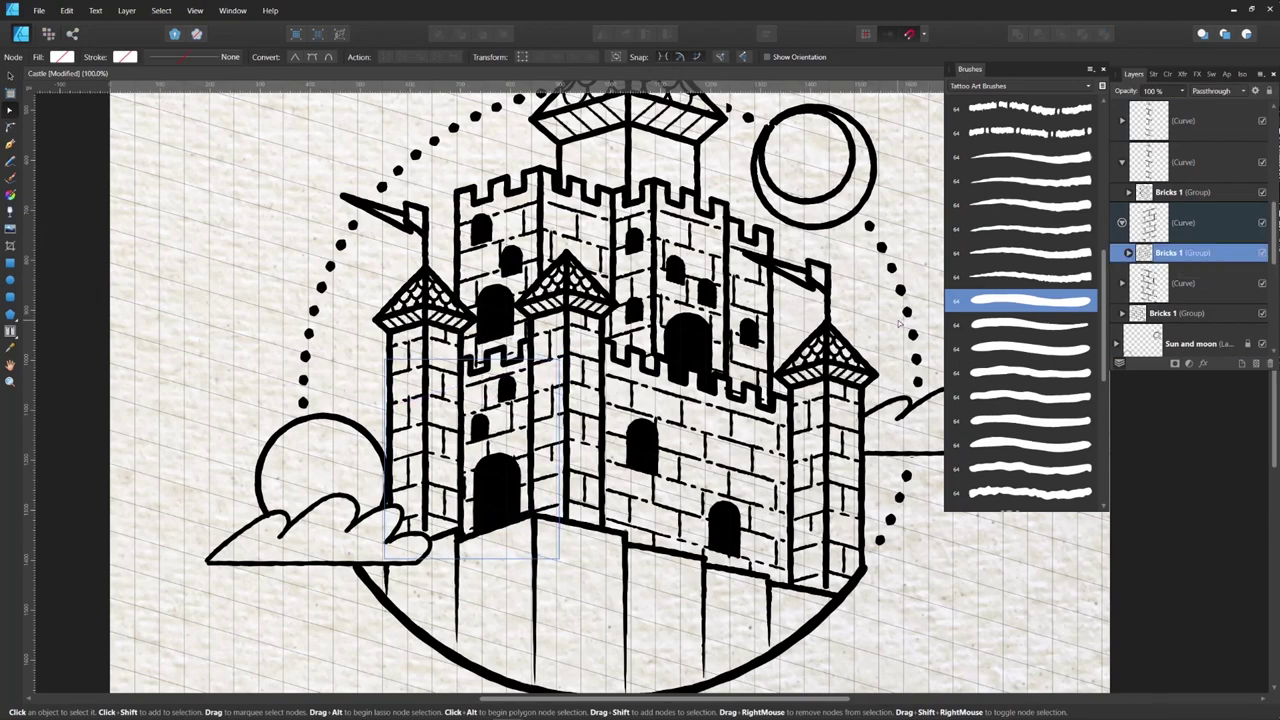
Step: Adjust the position of the Bricks 1 group inside the clipping shape on the keep's far-right face
{"action": "left_click", "coordinate": [752, 284]}
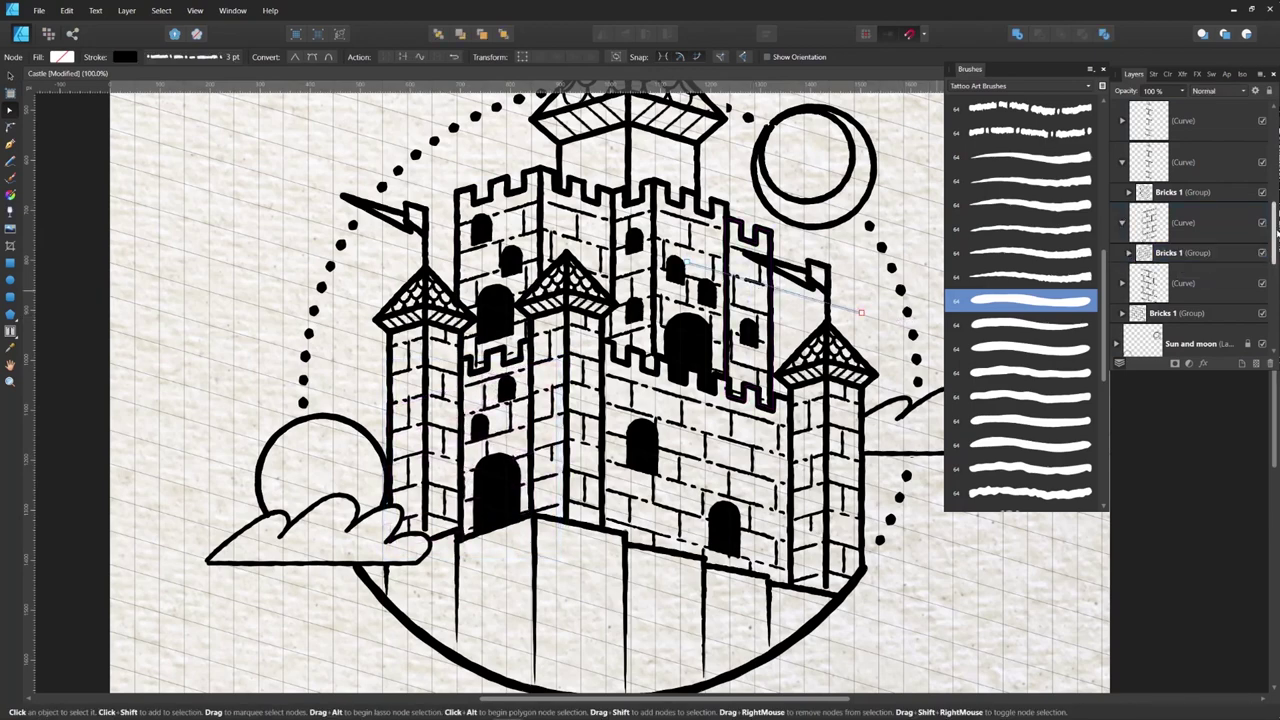
{"action": "left_click_drag", "start_coordinate": [1272, 229], "coordinate": [1272, 150]}
{"action": "left_click", "coordinate": [1122, 245]}
{"action": "left_click", "coordinate": [1190, 275]}
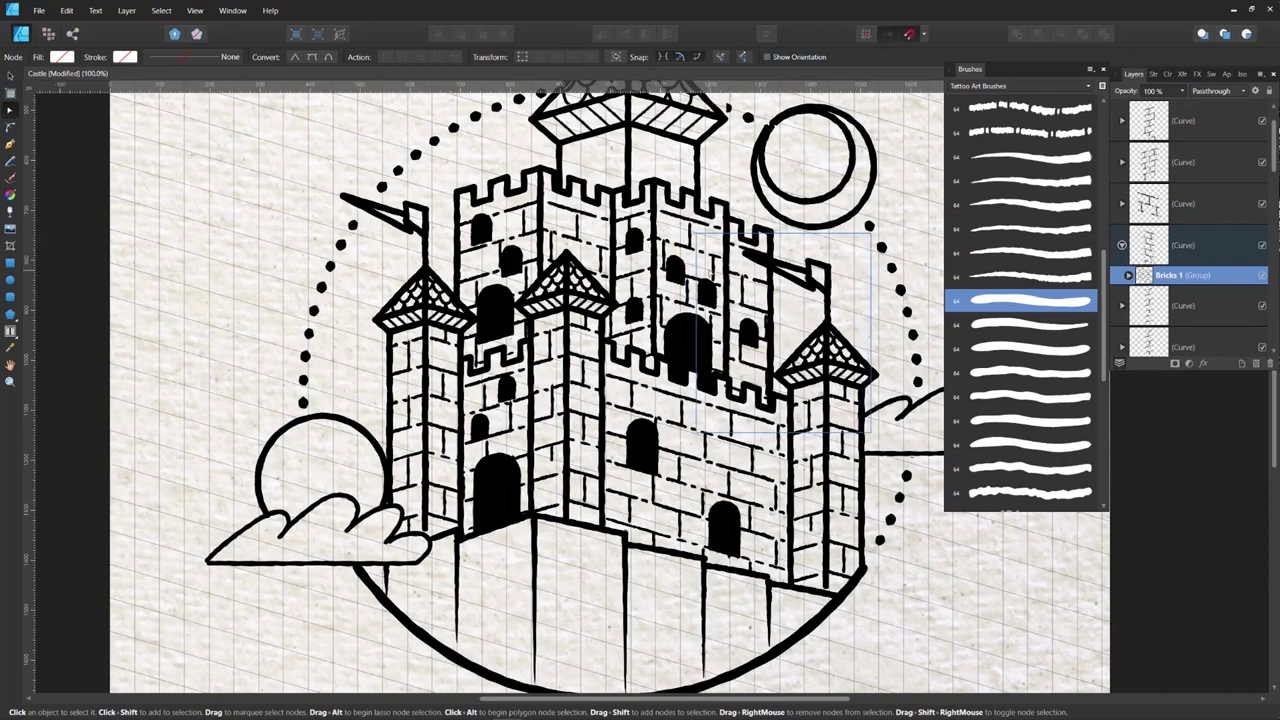
{"action": "left_click", "coordinate": [750, 296]}
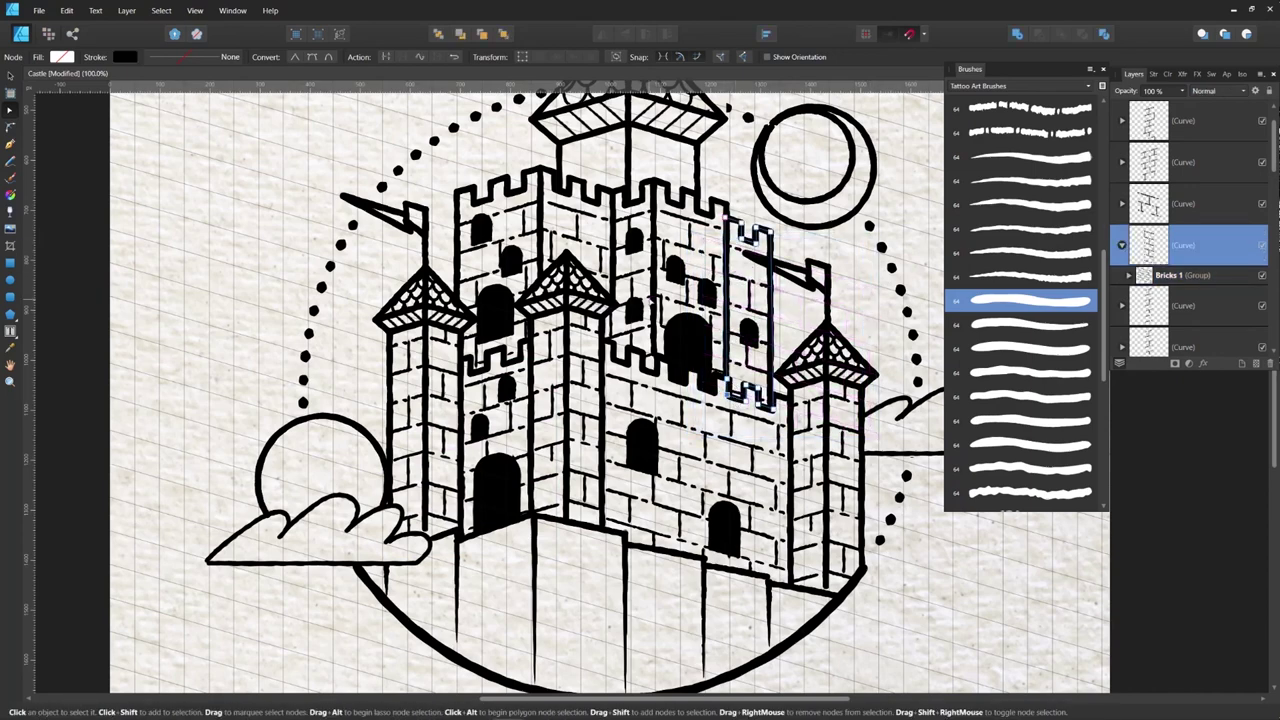
Step: Place a copy of the clipped bricks on the top tower's right face and reshape its clipping outline to that face
{"action": "scroll", "coordinate": [654, 335], "scroll_direction": "down", "scroll_amount": 1}
{"action": "left_click_drag", "start_coordinate": [654, 335], "coordinate": [595, 311]}
{"action": "key", "text": "v"}
{"action": "left_click", "coordinate": [612, 388]}
{"action": "key", "text": "a"}
{"action": "left_click_drag", "start_coordinate": [570, 360], "coordinate": [571, 318]}
{"action": "left_click_drag", "start_coordinate": [625, 374], "coordinate": [621, 320]}
{"action": "left_click_drag", "start_coordinate": [625, 274], "coordinate": [621, 274]}
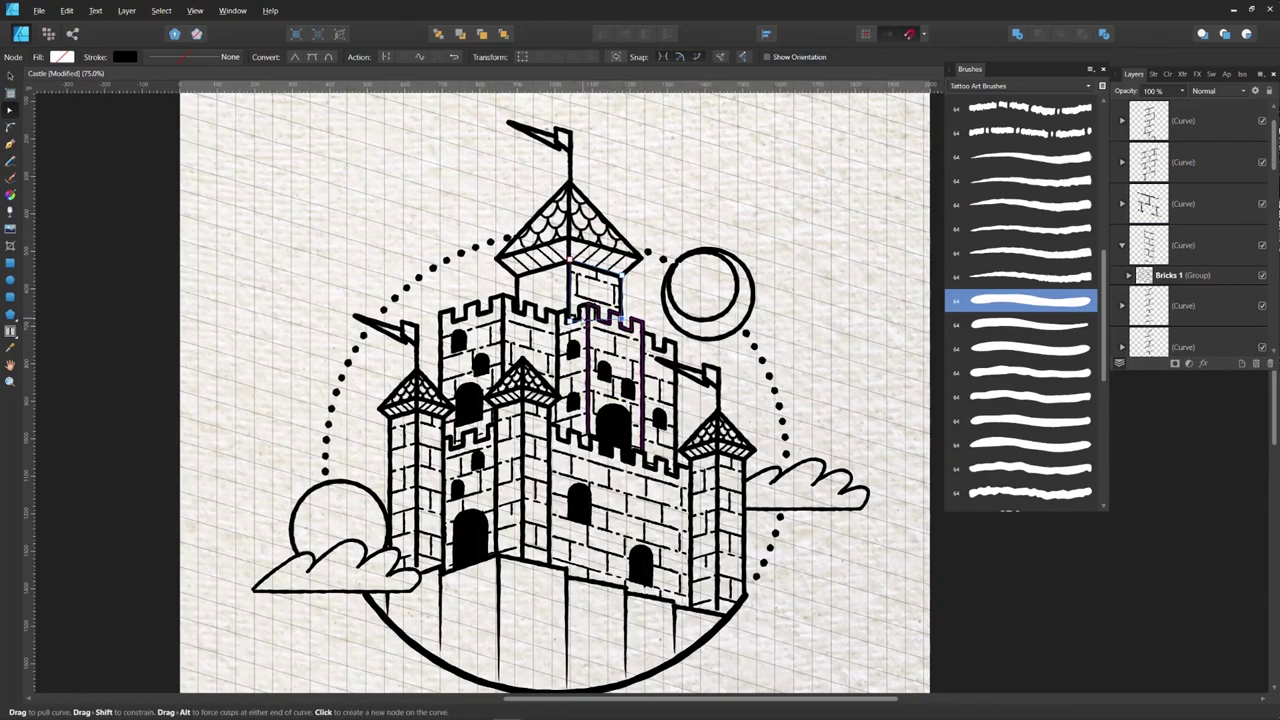
Step: Reposition the brick lines and joints inside the top tower's right face
{"action": "scroll", "coordinate": [621, 283], "scroll_direction": "up", "scroll_amount": 2}
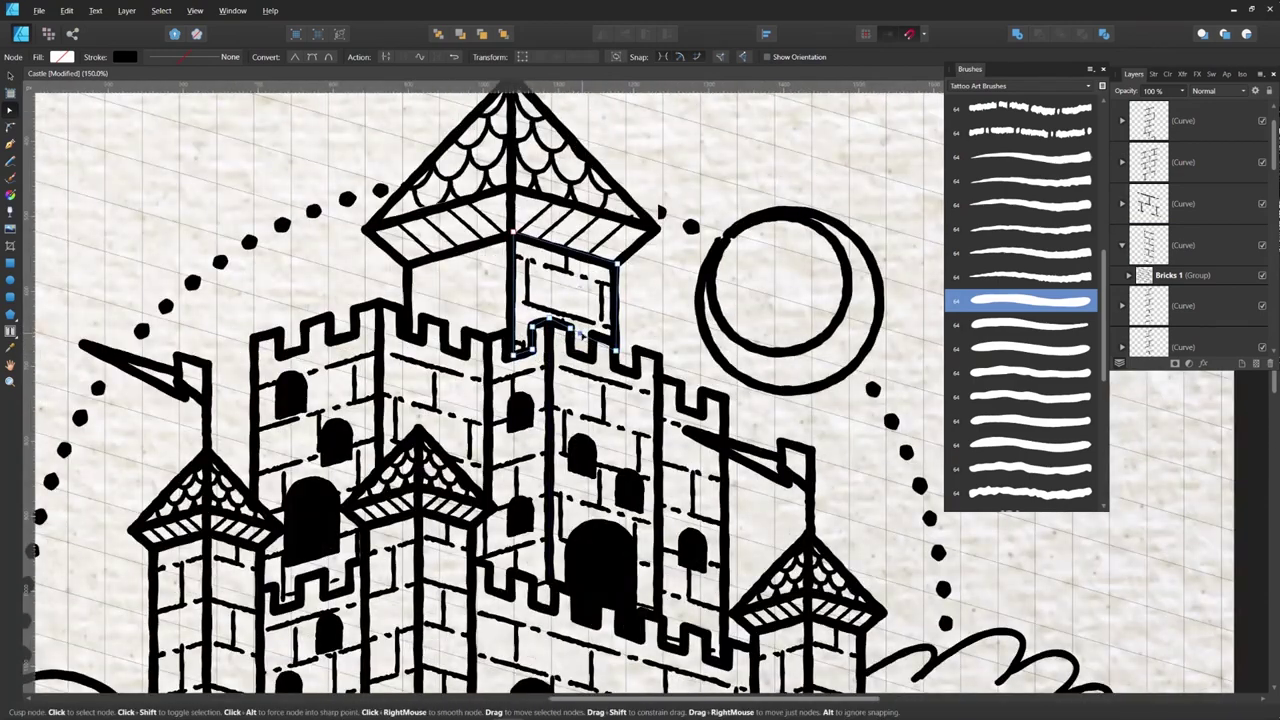
{"action": "left_click", "coordinate": [535, 272]}
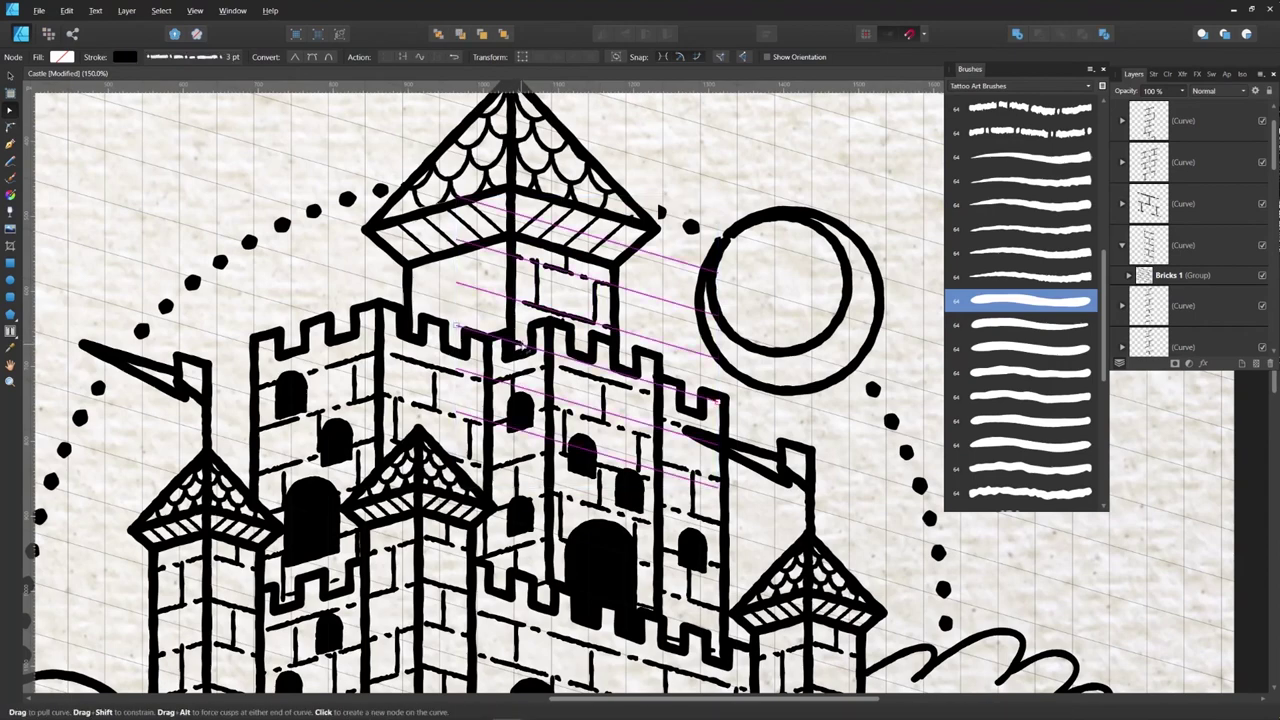
{"action": "left_click", "coordinate": [668, 287]}
Step: Place left-perspective clipped bricks on the left face of the top tower
{"action": "key", "text": "ctrl+minus"}
{"action": "key", "text": "v"}
{"action": "left_click", "coordinate": [672, 304]}
{"action": "mouse_move", "coordinate": [629, 311]}
{"action": "left_mouse_down"}
{"action": "mouse_move", "coordinate": [697, 278]}
{"action": "mouse_move", "coordinate": [620, 304]}
{"action": "left_mouse_up"}
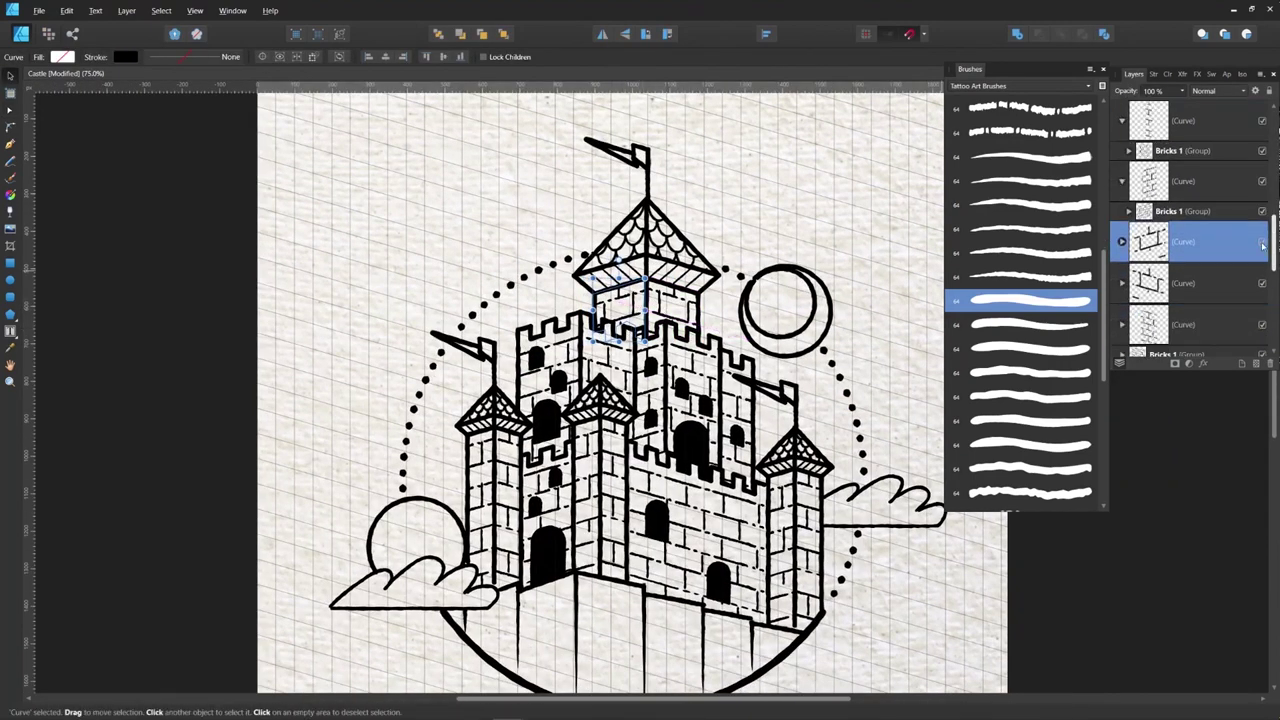
Step: Shift the Bricks 1 group inside the top tower's left face to the left and slightly down
{"action": "left_click", "coordinate": [1188, 272]}
{"action": "key", "text": "shift+Left"}
{"action": "key", "text": "shift+Left"}
{"action": "key", "text": "shift+Left"}
{"action": "key", "text": "shift+Down"}
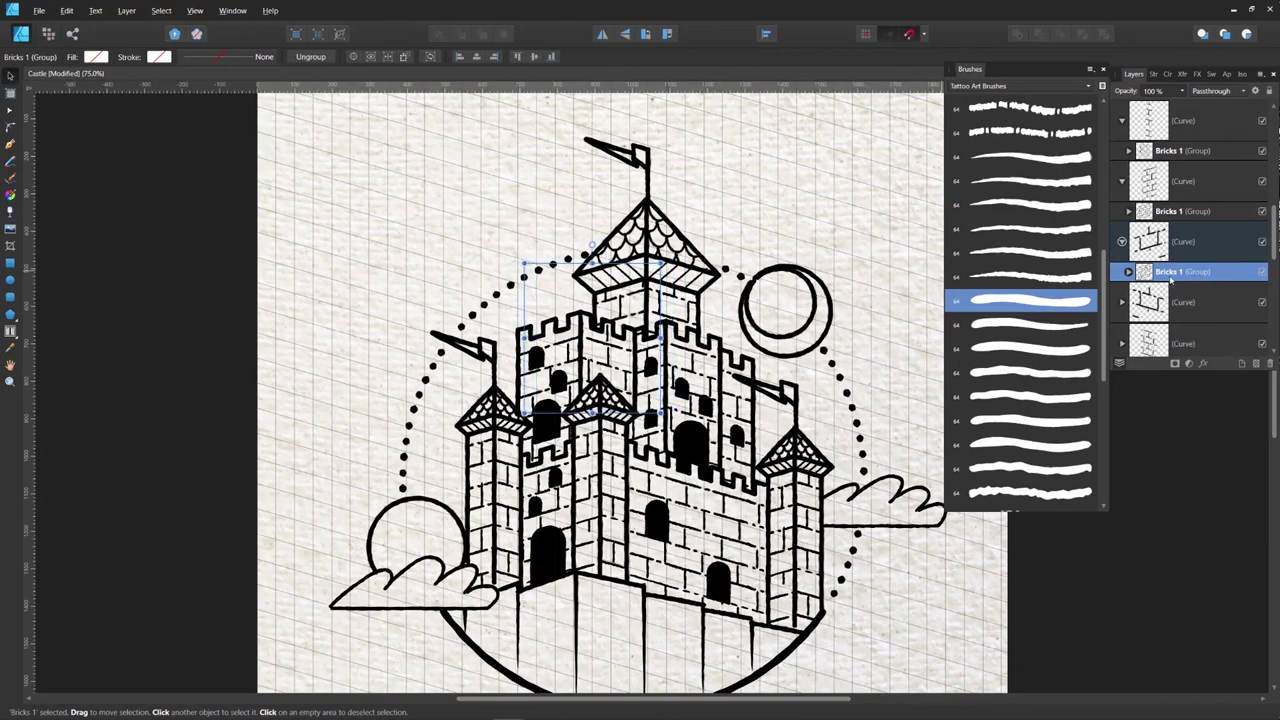
Step: Delete the stray vertical brick joint beside the centre edge of the top tower's left face
{"action": "double_click", "coordinate": [642, 287]}
{"action": "double_click", "coordinate": [643, 283]}
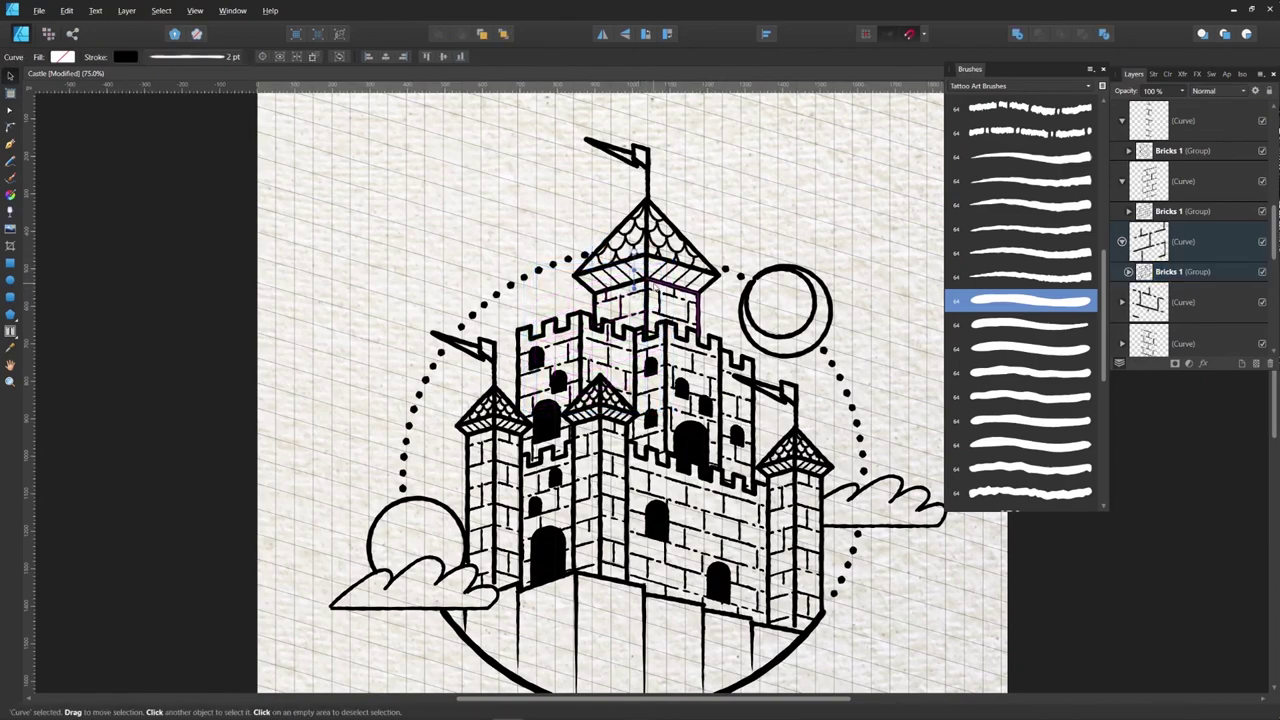
{"action": "key", "text": "Delete"}
Step: Reshape the clipping outline of the top tower's left face to follow the battlements beneath it
{"action": "left_click", "coordinate": [630, 320]}
{"action": "key", "text": "ctrl+plus"}
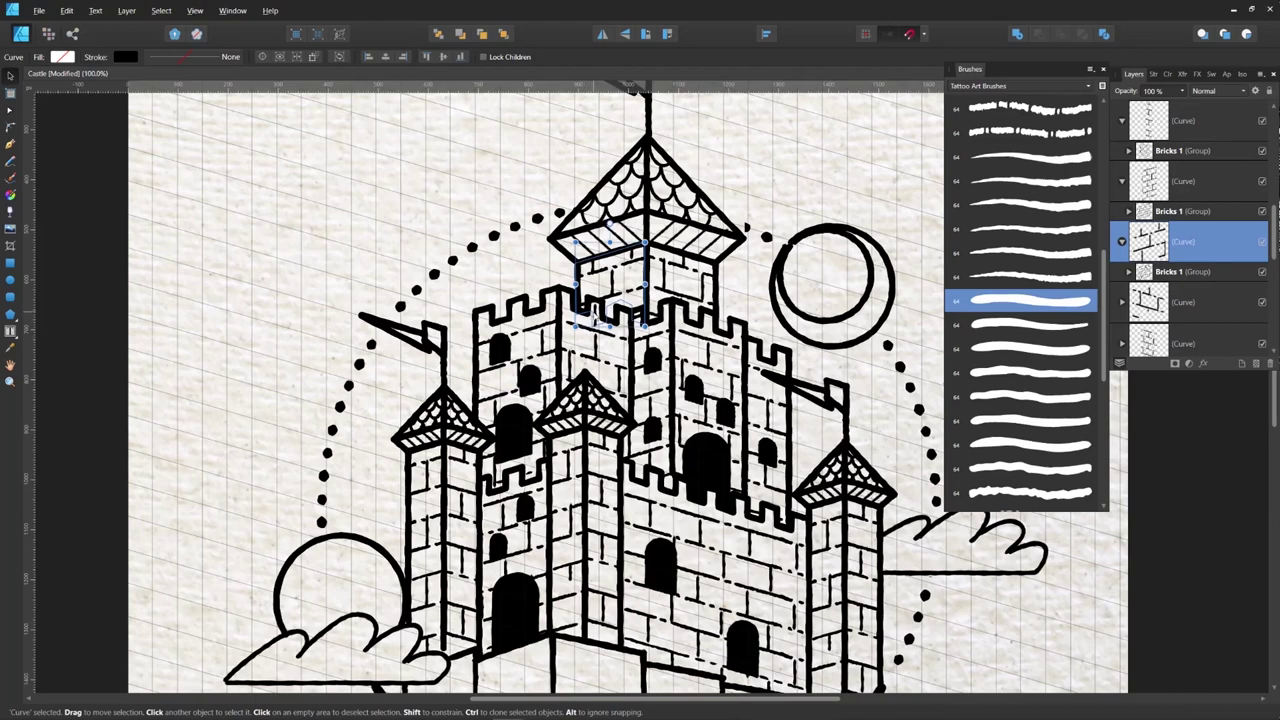
{"action": "key", "text": "a"}
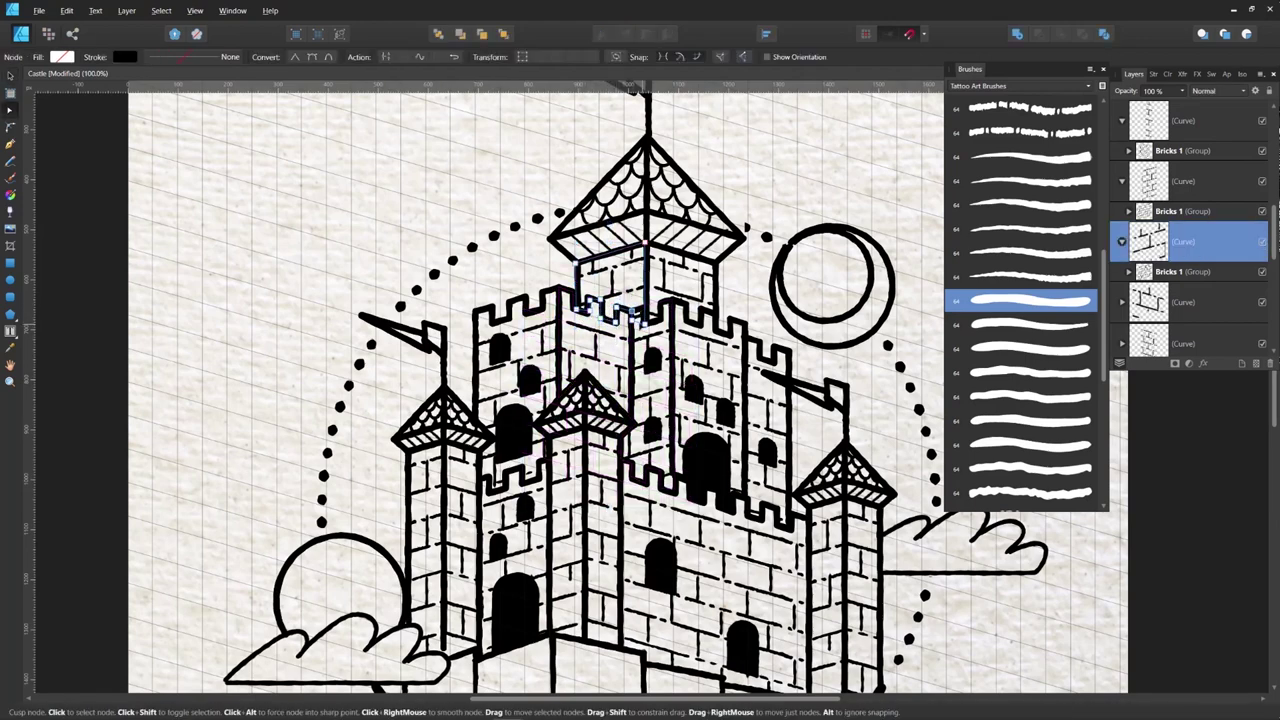
Step: Deselect the artwork and hide the drawing grid
{"action": "scroll", "coordinate": [646, 386], "scroll_direction": "down", "scroll_amount": 2}
{"action": "left_click", "coordinate": [909, 287]}
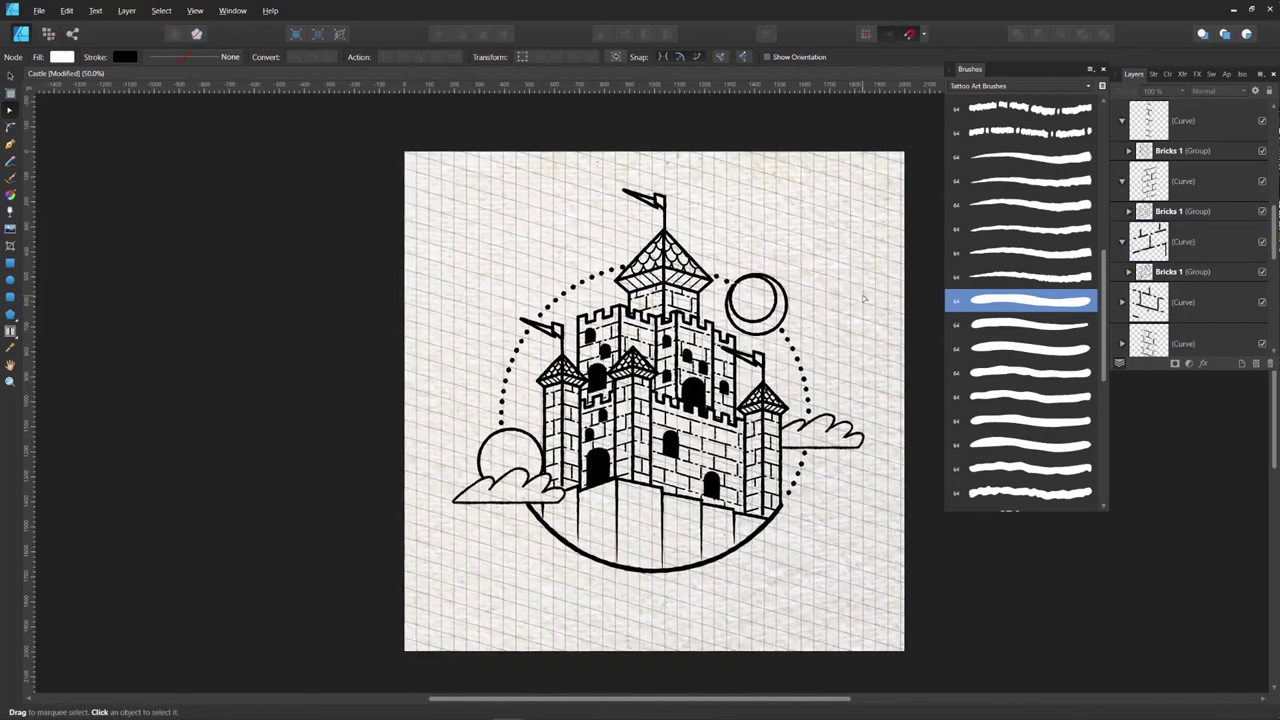
{"action": "left_click", "coordinate": [195, 11]}
{"action": "left_click", "coordinate": [175, 167]}
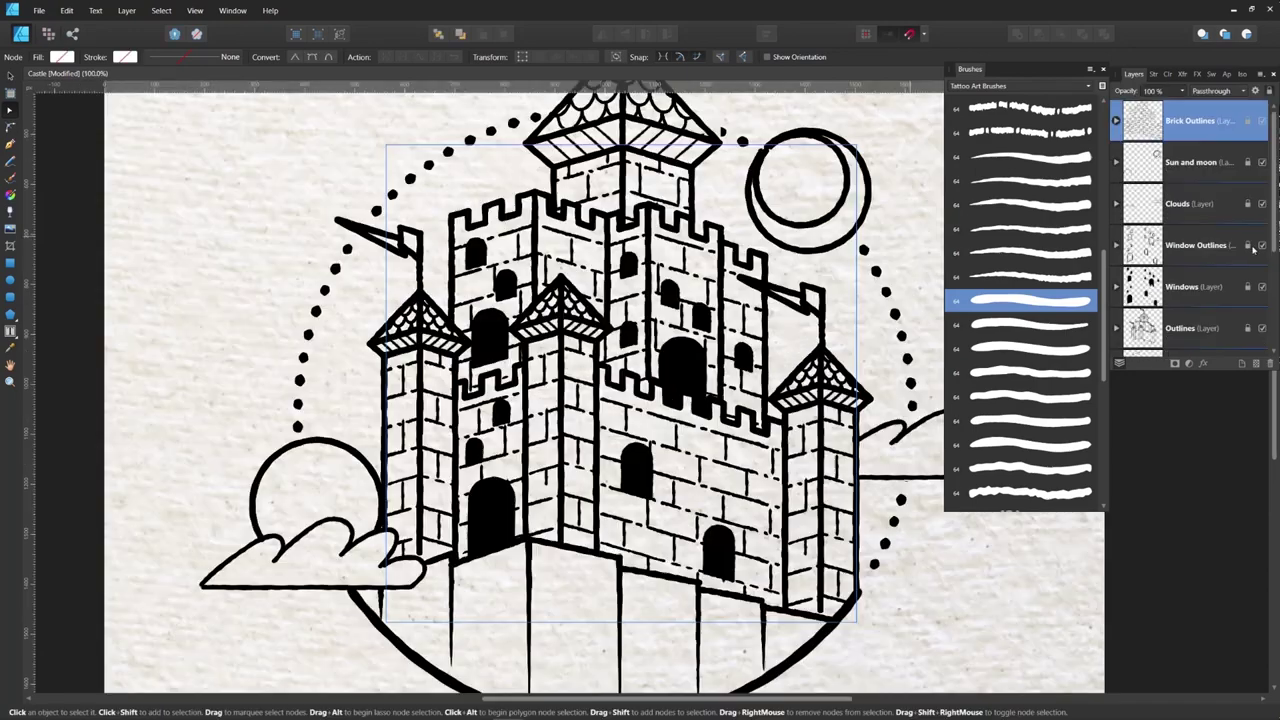
Step: Scale down the lower small window above the keep's large window to 26.6 px wide and 49.5 px high
{"action": "left_click", "coordinate": [668, 290]}
{"action": "left_click", "coordinate": [1181, 74]}
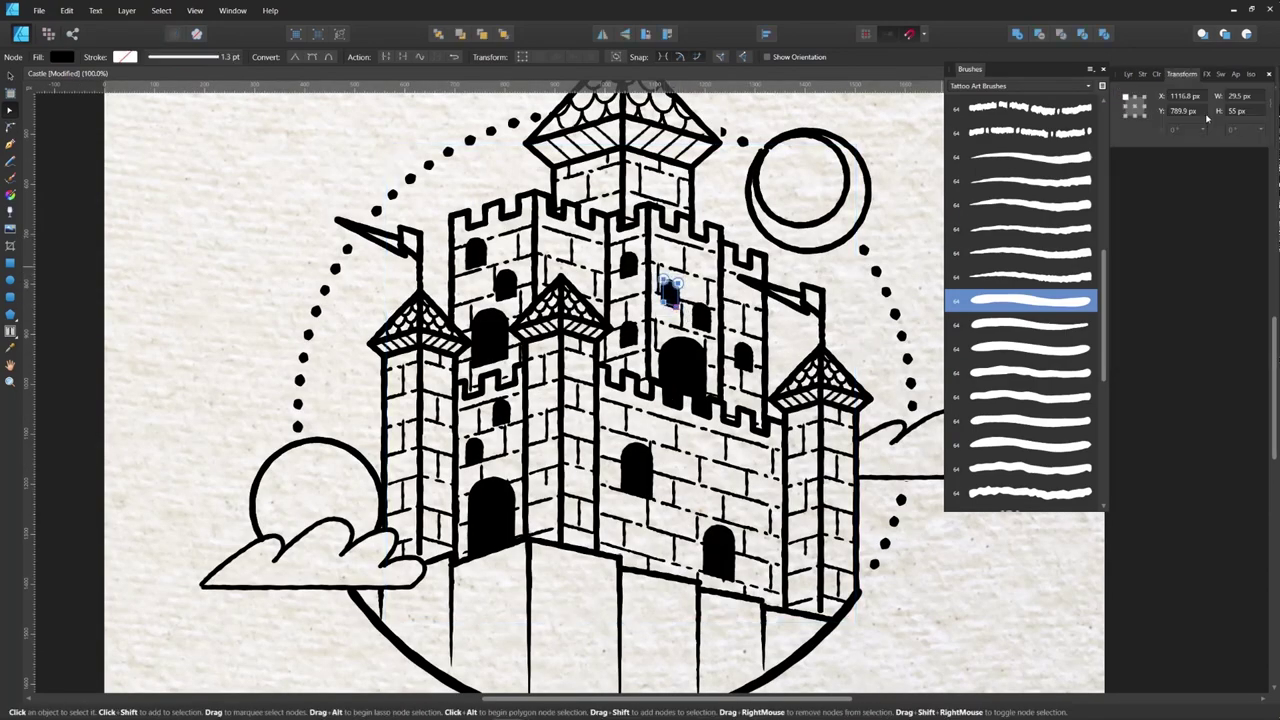
{"action": "key", "text": "Return"}
{"action": "left_click", "coordinate": [702, 317]}
{"action": "left_click", "coordinate": [703, 308]}
{"action": "left_click", "coordinate": [1237, 96]}
{"action": "key", "text": "Return"}
Step: Scale the keep's upper small window together with its outline to 90%
{"action": "key", "text": "v"}
{"action": "left_click_drag", "start_coordinate": [684, 318], "coordinate": [656, 269]}
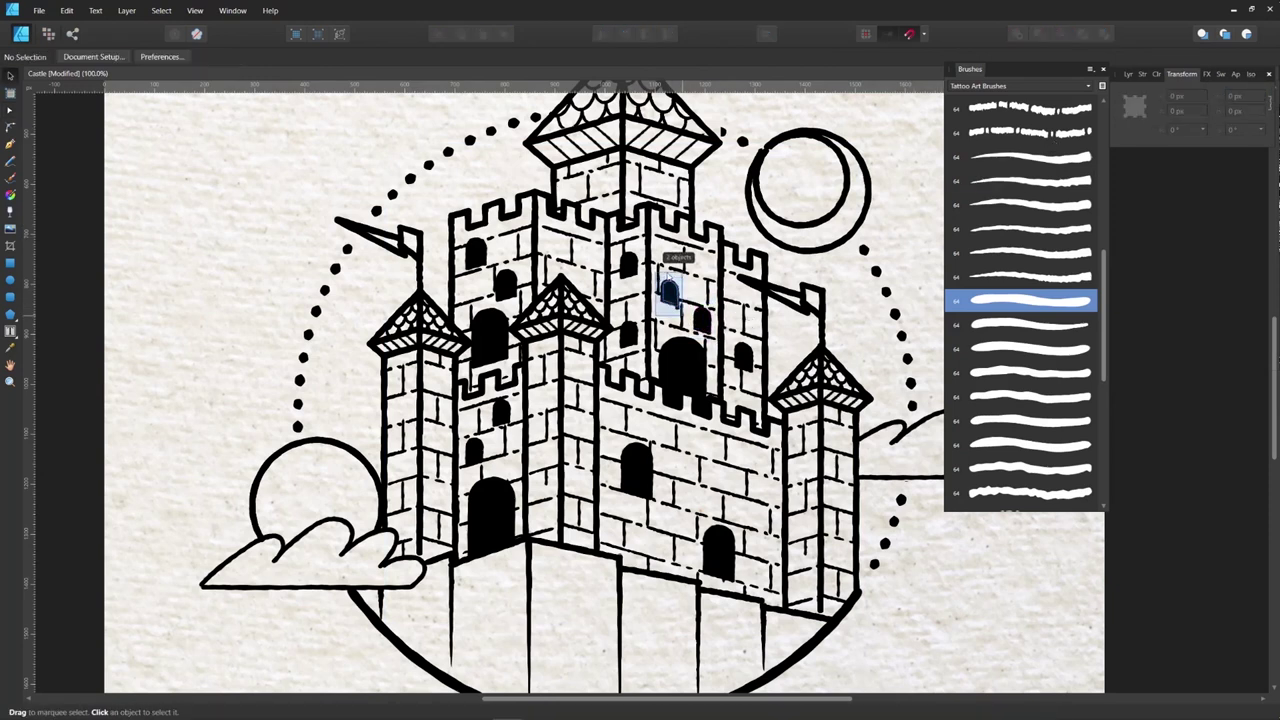
{"action": "left_click", "coordinate": [1237, 97]}
{"action": "type", "text": "90%"}
{"action": "key", "text": "Return"}
Step: Move the lower small window above the keep's large right window slightly down
{"action": "key", "text": "a"}
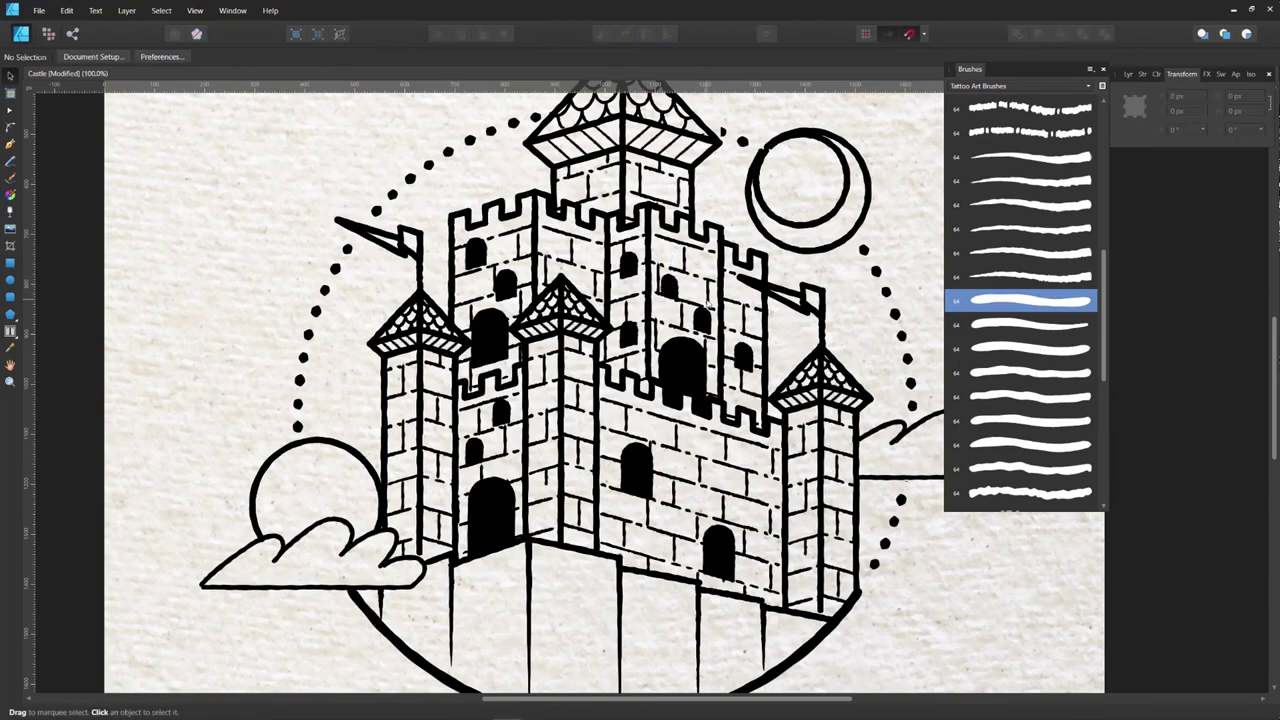
{"action": "key", "text": "ctrl+plus"}
{"action": "left_click_drag", "start_coordinate": [713, 222], "coordinate": [795, 298]}
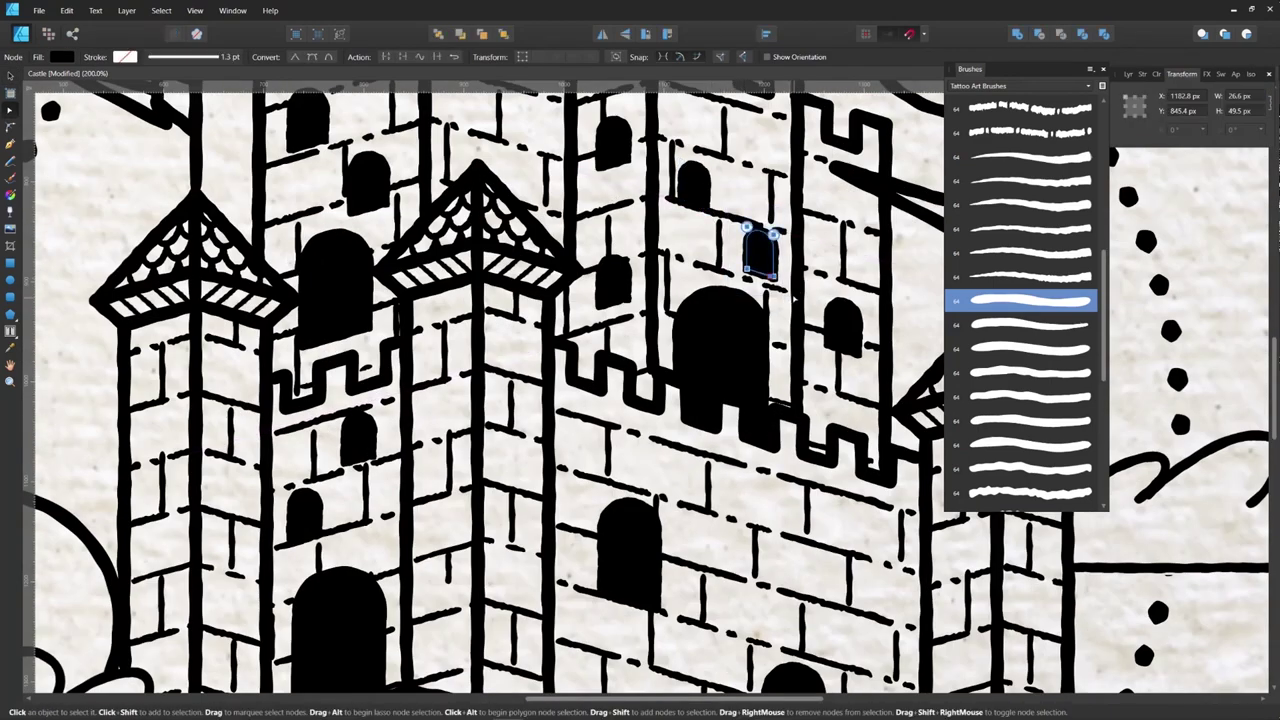
{"action": "key", "text": "Return"}
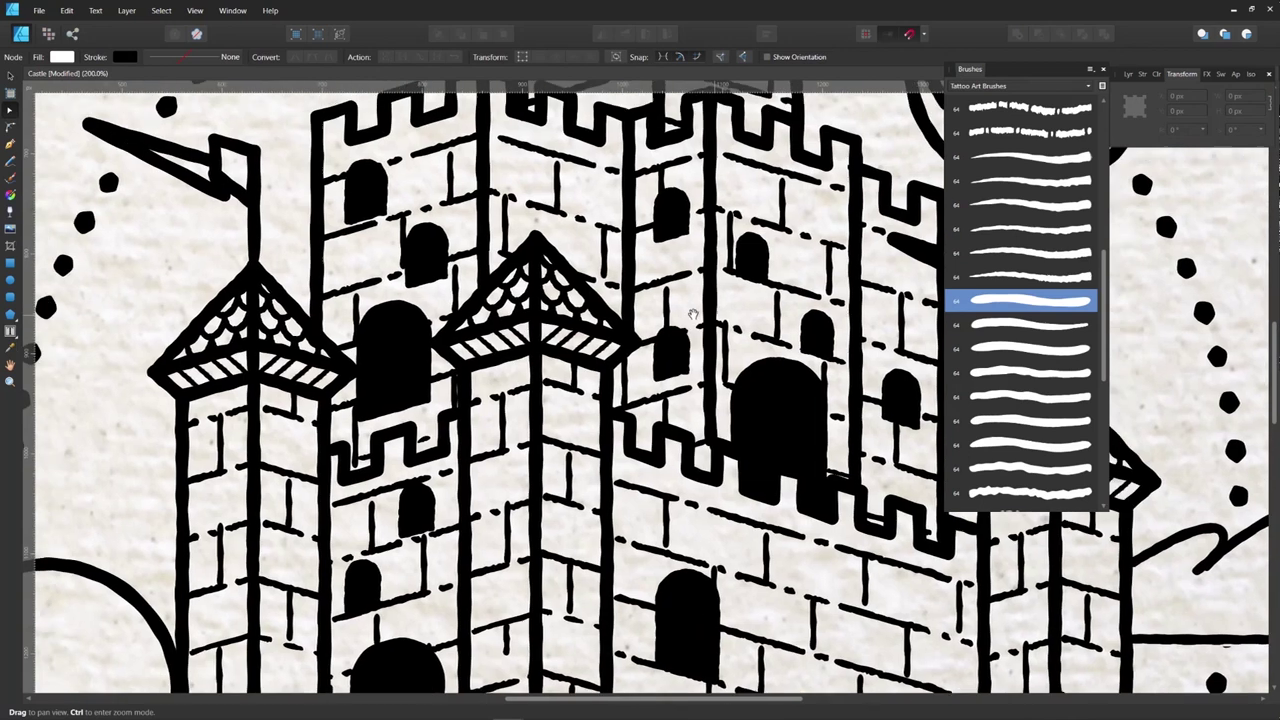
Step: Scale the upper small window on the keep's left face to 27.3 px wide and 50.7 px high, and lower it slightly
{"action": "left_click_drag", "start_coordinate": [372, 160], "coordinate": [382, 162]}
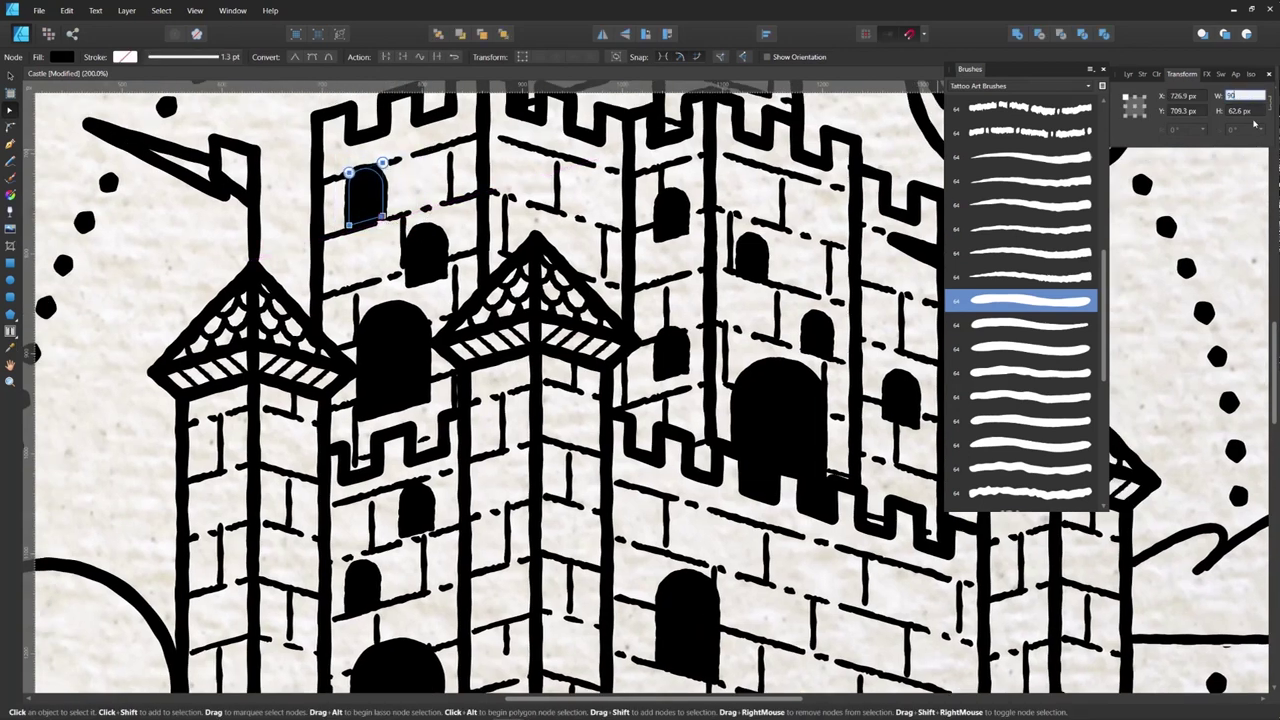
{"action": "key", "text": "Return"}
{"action": "scroll", "coordinate": [1258, 98], "scroll_direction": "down", "scroll_amount": 2}
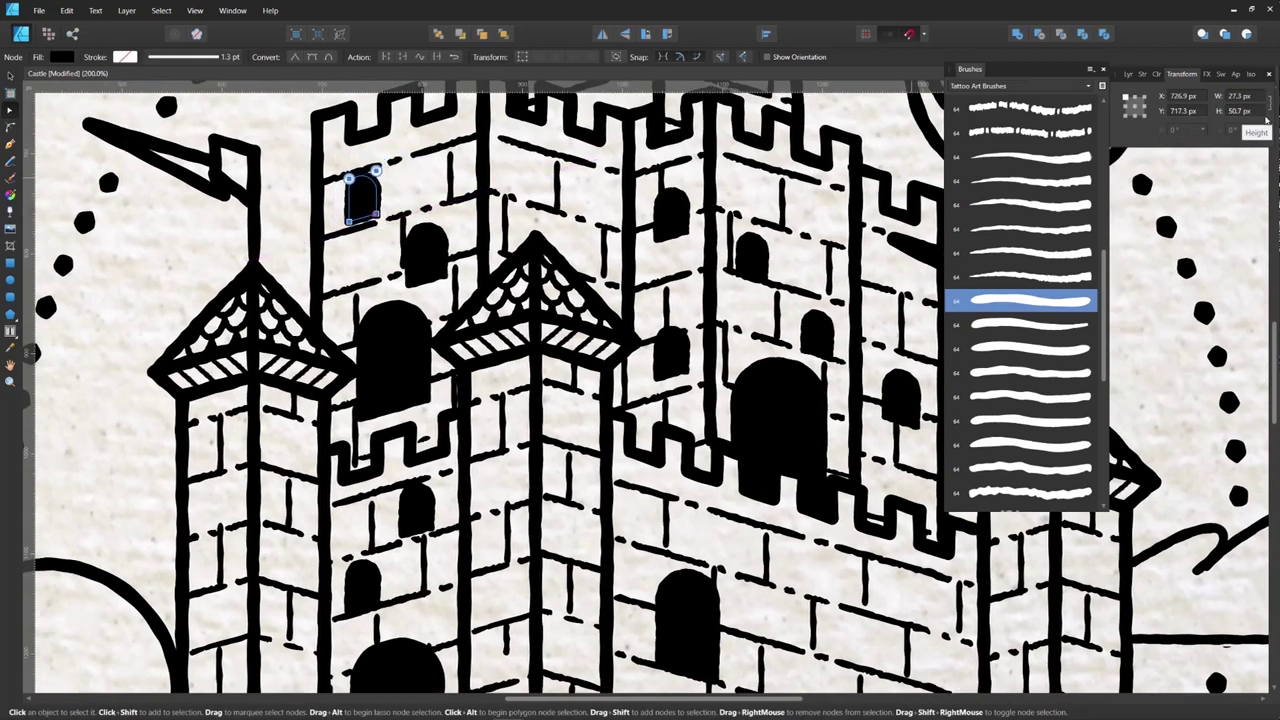
{"action": "left_click", "coordinate": [375, 179]}
{"action": "left_click", "coordinate": [349, 185], "text": "shift"}
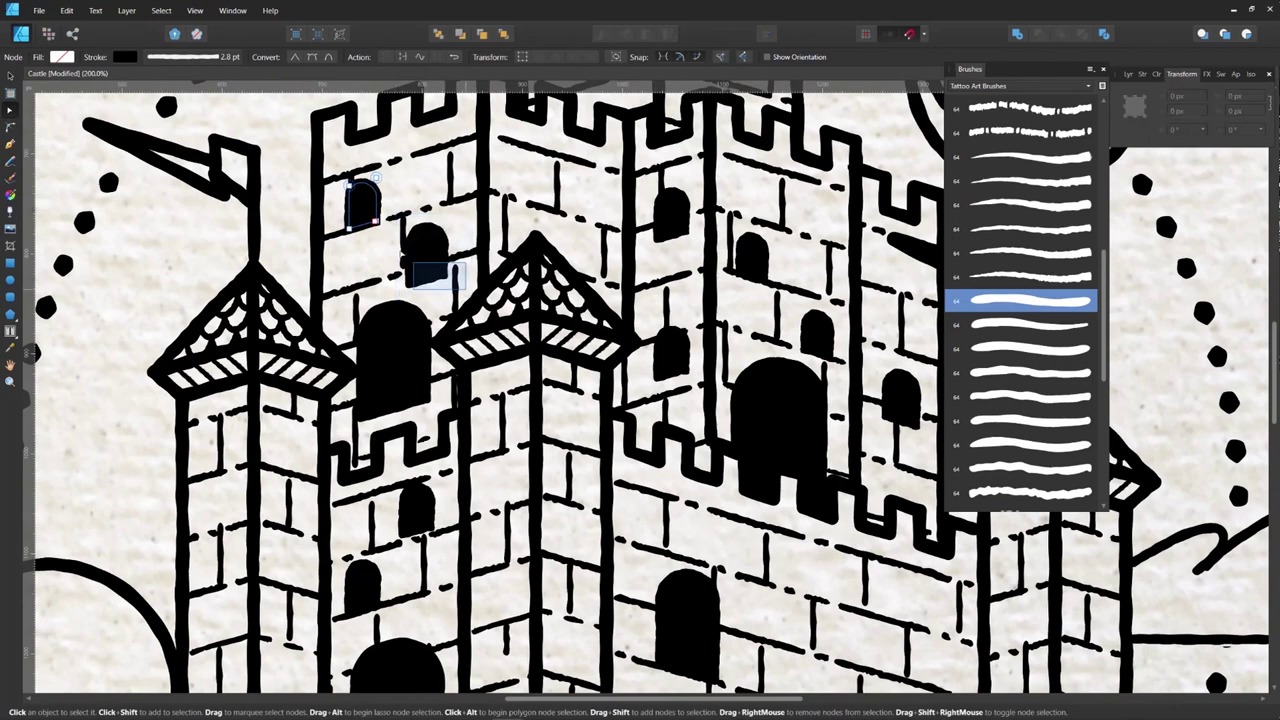
Step: Scale the lower small window on the keep's left face to 30.4 px by 56.4 px and nudge it right and up
{"action": "left_click", "coordinate": [425, 255]}
{"action": "key", "text": "Right"}
{"action": "key", "text": "Right"}
{"action": "key", "text": "Right"}
{"action": "key", "text": "Right"}
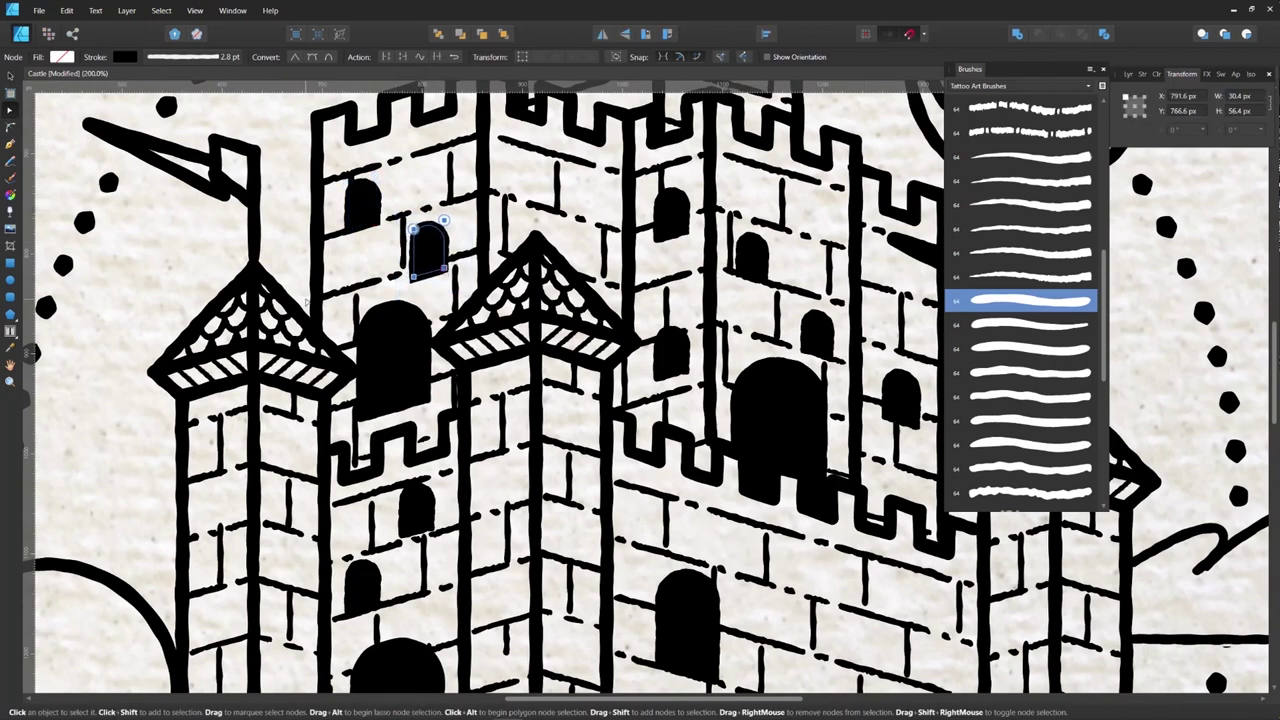
{"action": "key", "text": "Up"}
{"action": "key", "text": "Up"}
{"action": "key", "text": "Up"}
{"action": "key", "text": "Up"}
{"action": "key", "text": "Up"}
{"action": "key", "text": "Up"}
{"action": "key", "text": "Up"}
{"action": "key", "text": "Up"}
{"action": "left_click", "coordinate": [430, 260]}
{"action": "key", "text": "Up"}
{"action": "key", "text": "Up"}
{"action": "key", "text": "Up"}
{"action": "key", "text": "Up"}
{"action": "key", "text": "Up"}
{"action": "key", "text": "Up"}
{"action": "key", "text": "Up"}
{"action": "key", "text": "Up"}
{"action": "key", "text": "Right"}
{"action": "key", "text": "Right"}
{"action": "key", "text": "Right"}
{"action": "key", "text": "Right"}
{"action": "key", "text": "ctrl+d"}
Step: Scale the front left wall's two small windows to 24.4 px wide and 46.2 px high, and lower the bottom one slightly
{"action": "scroll", "coordinate": [444, 262], "scroll_direction": "down", "scroll_amount": 1}
{"action": "left_click_drag", "start_coordinate": [444, 262], "coordinate": [434, 173]}
{"action": "left_click", "coordinate": [413, 358]}
{"action": "scroll", "coordinate": [1245, 97], "scroll_direction": "down", "scroll_amount": 2}
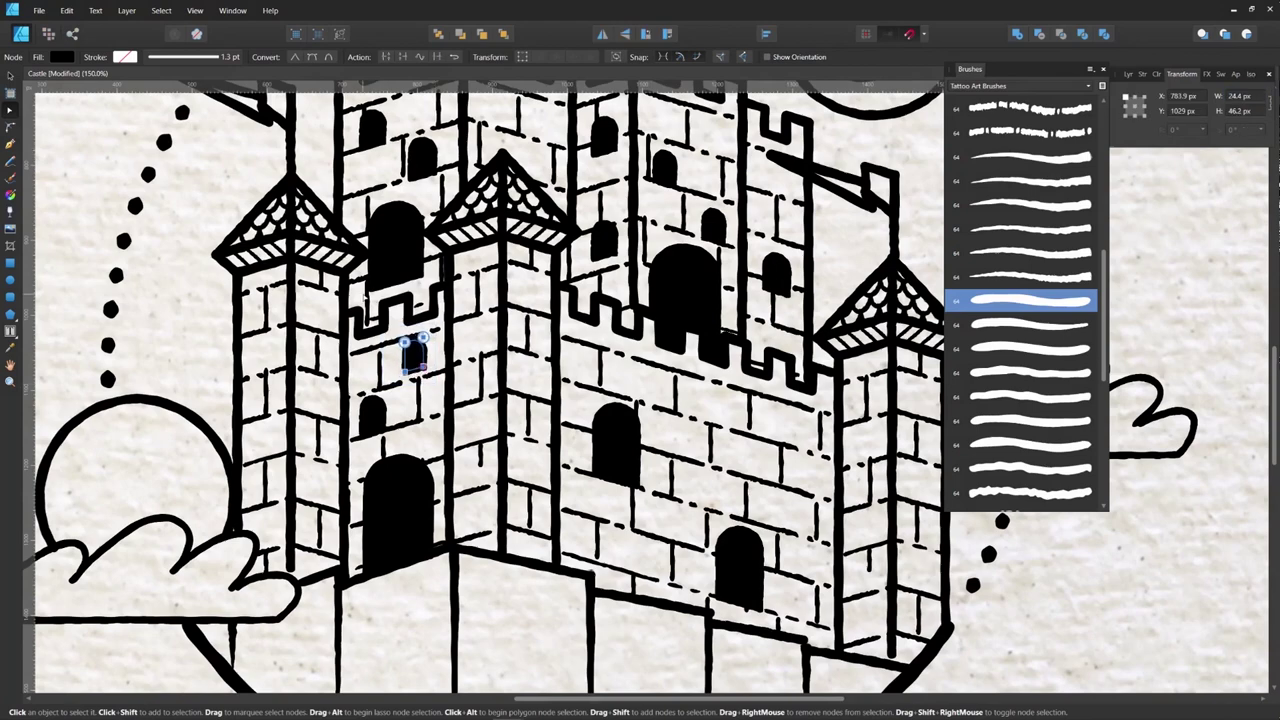
{"action": "left_click", "coordinate": [370, 412]}
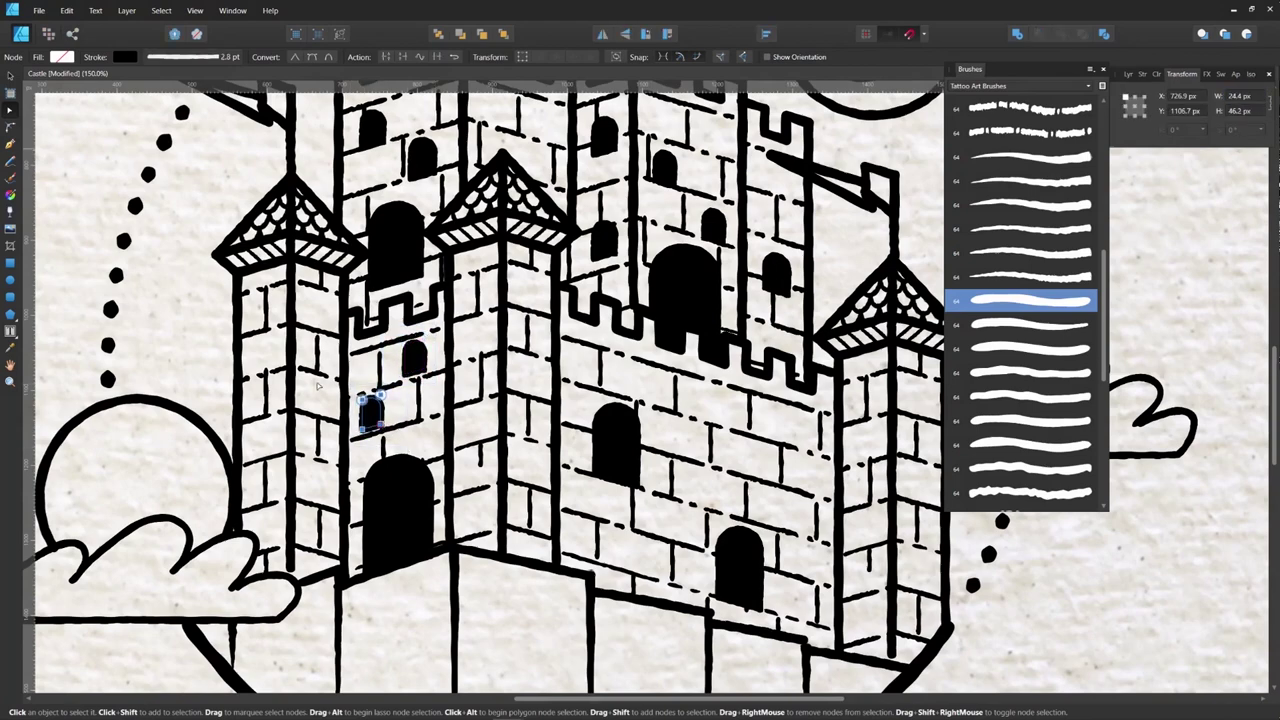
{"action": "scroll", "coordinate": [405, 412], "scroll_direction": "up", "scroll_amount": 2}
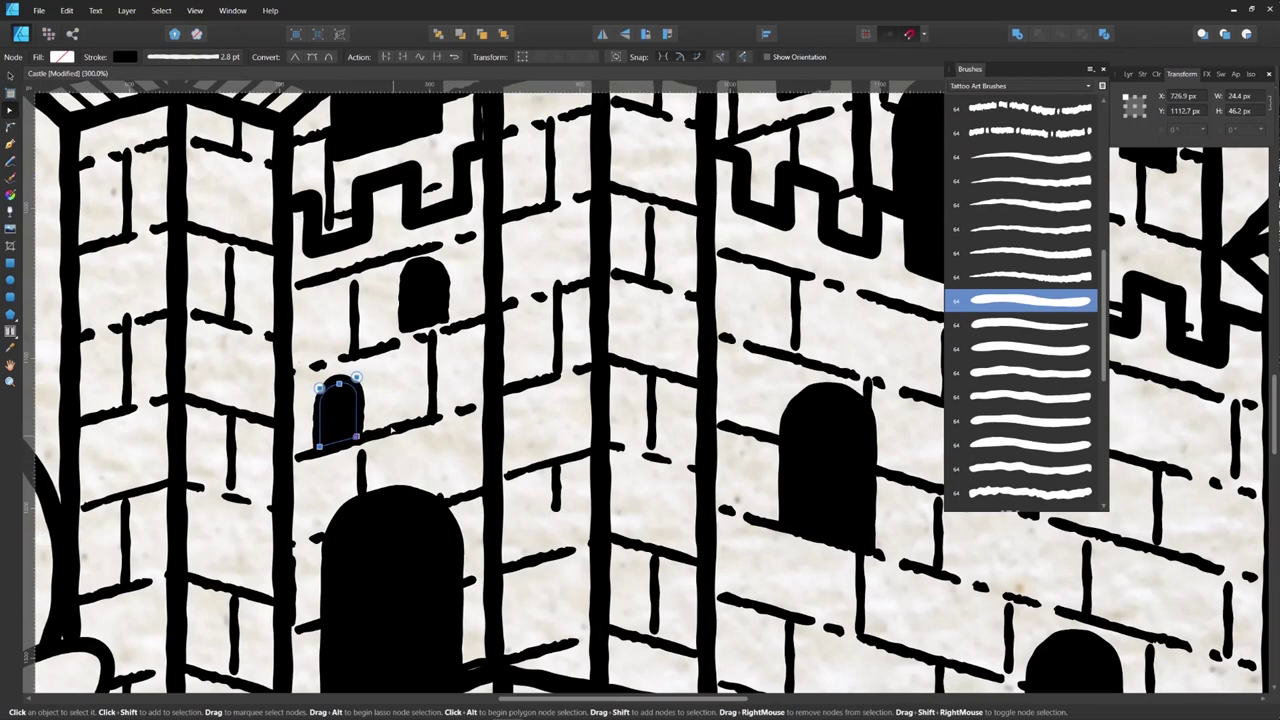
{"action": "key", "text": "ctrl+d"}
Step: Add a new layer named Deep Blue directly above the Paper Texture layer
{"action": "scroll", "coordinate": [646, 384], "scroll_direction": "down", "scroll_amount": 2}
{"action": "left_click_drag", "start_coordinate": [752, 371], "coordinate": [586, 434]}
{"action": "scroll", "coordinate": [600, 428], "scroll_direction": "down", "scroll_amount": 2}
{"action": "left_click_drag", "start_coordinate": [640, 340], "coordinate": [675, 376]}
{"action": "scroll", "coordinate": [675, 376], "scroll_direction": "down", "scroll_amount": 1}
{"action": "left_click_drag", "start_coordinate": [863, 384], "coordinate": [857, 360]}
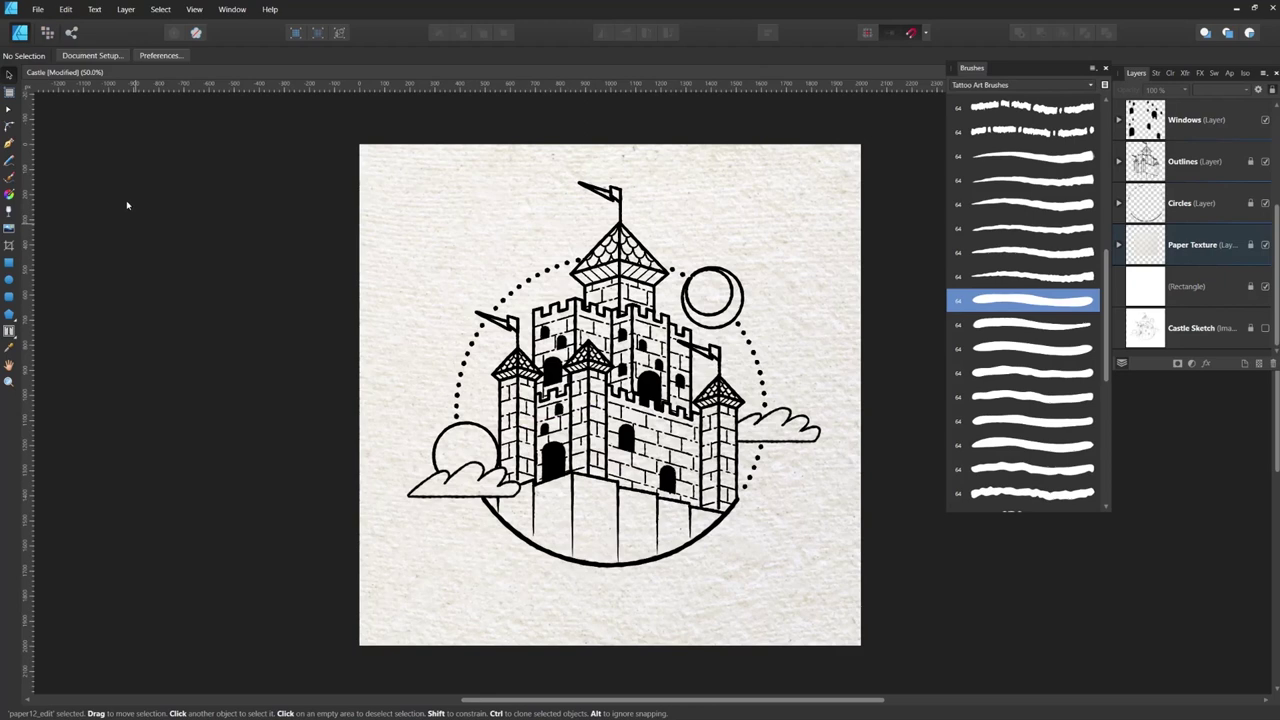
{"action": "left_click", "coordinate": [9, 143]}
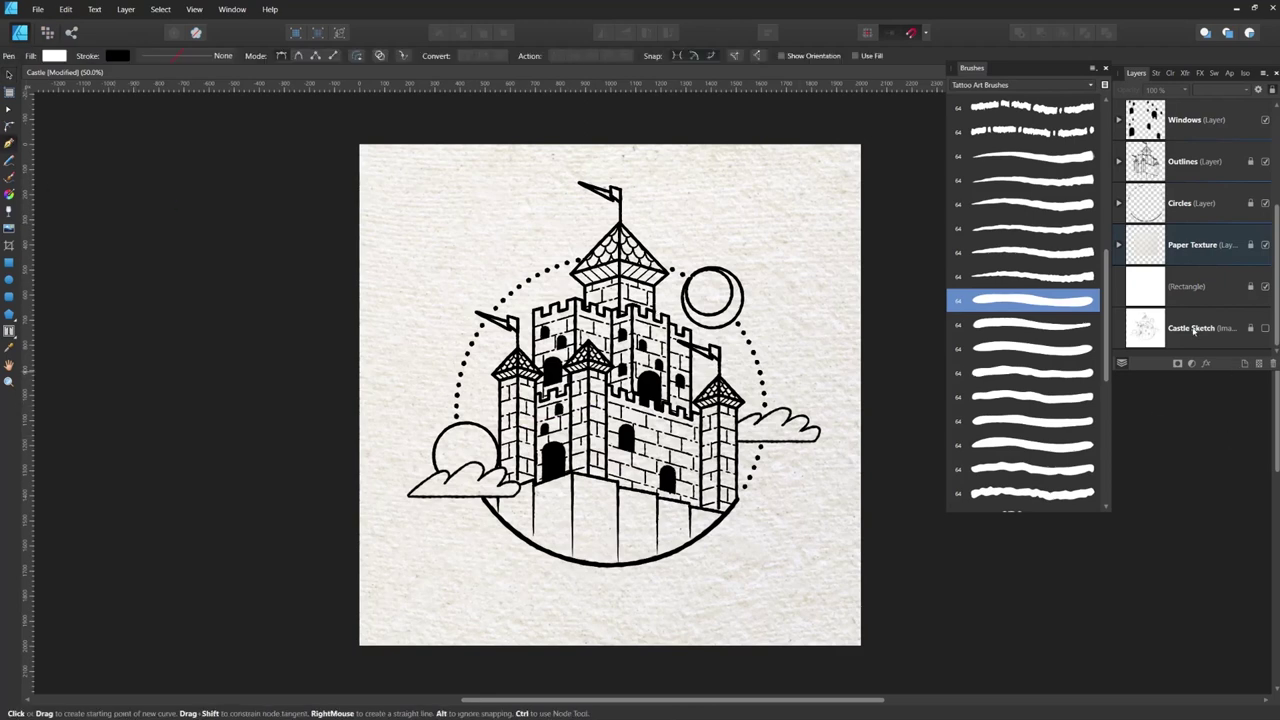
{"action": "left_click", "coordinate": [1245, 364]}
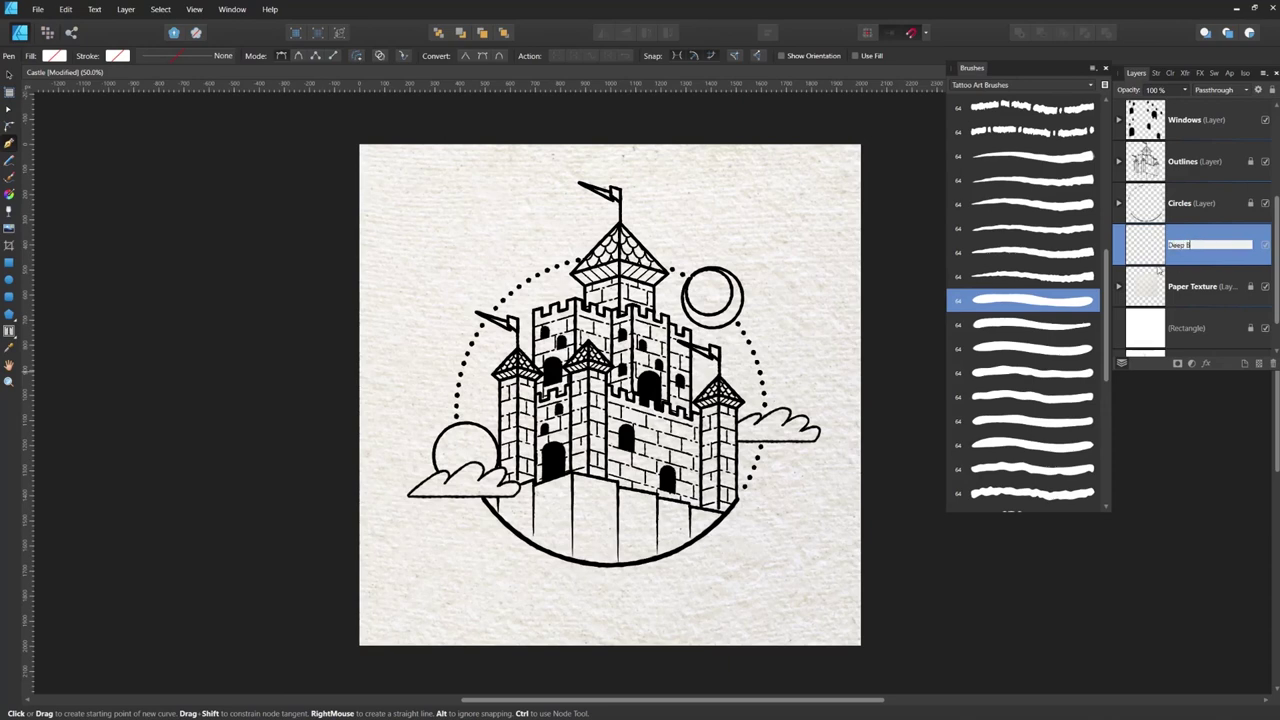
{"action": "key", "text": "v"}
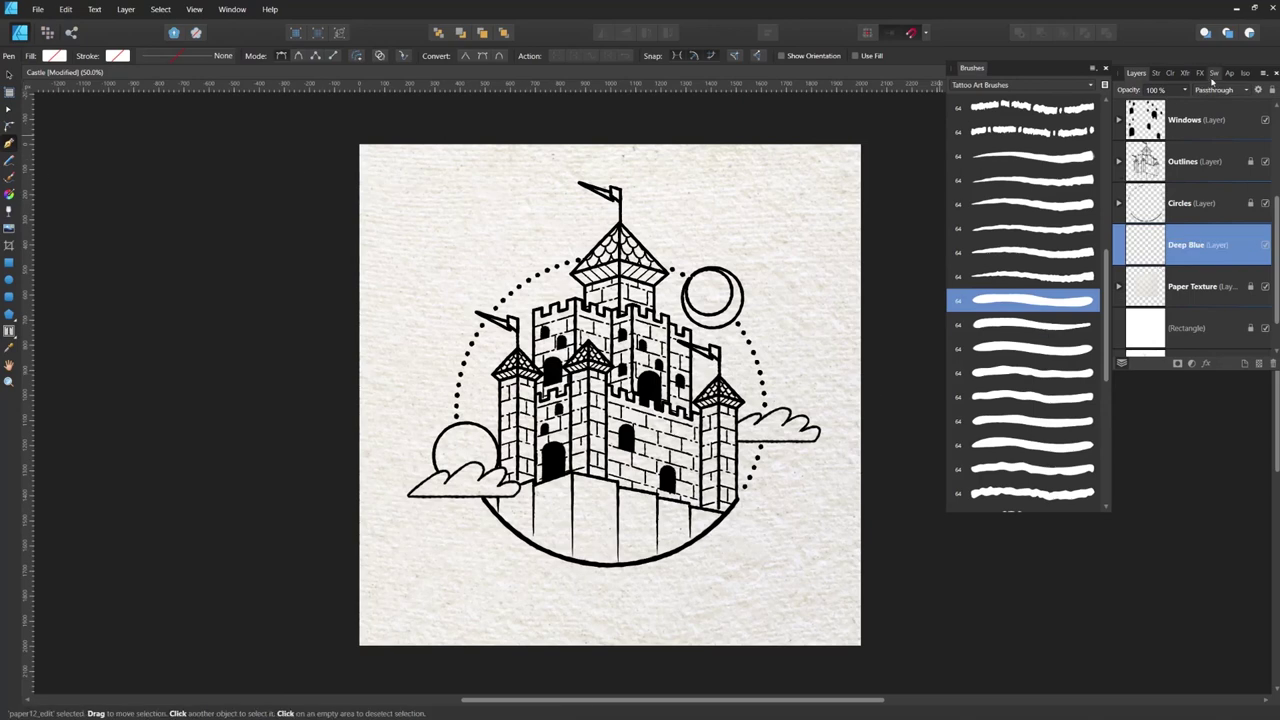
Step: Trace the shaded right part of the castle's base with the Pen tool, using the C:50 M:0 Y:0 K:85 swatch
{"action": "left_click", "coordinate": [1213, 73]}
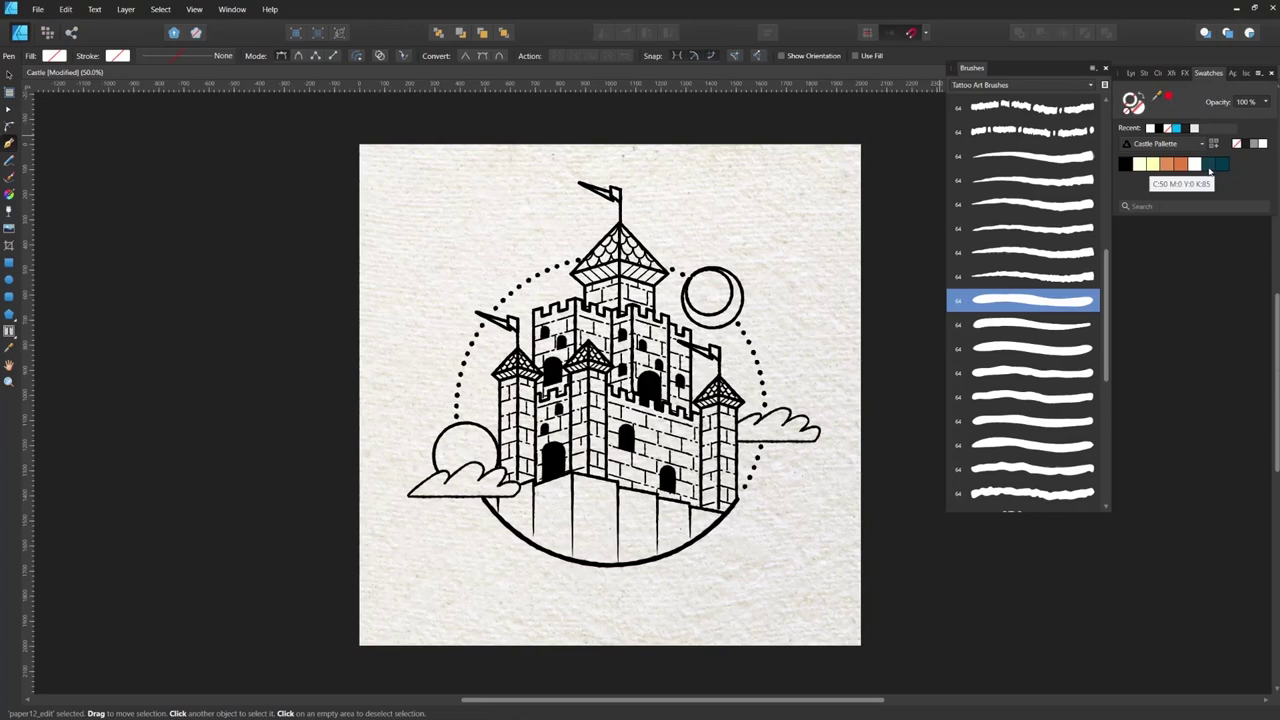
{"action": "left_click", "coordinate": [1205, 166]}
{"action": "left_click", "coordinate": [1132, 73]}
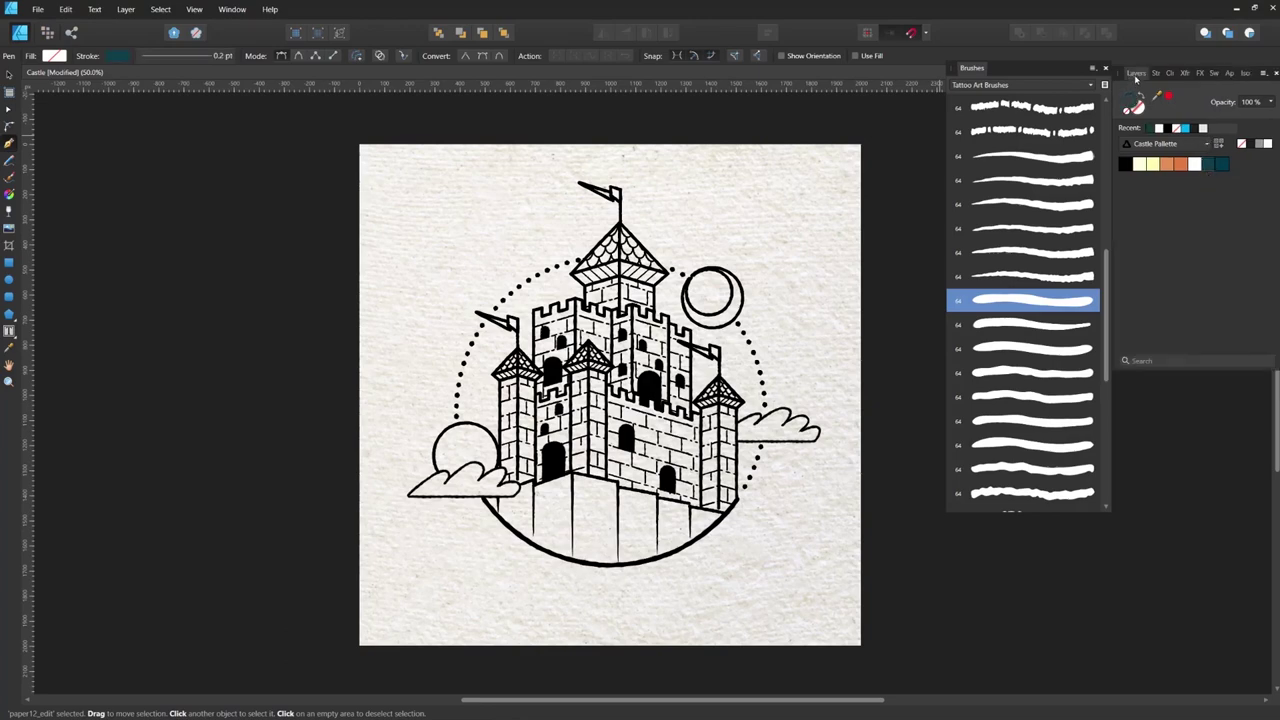
{"action": "scroll", "coordinate": [551, 547], "scroll_direction": "up", "scroll_amount": 1}
{"action": "left_click", "coordinate": [553, 566]}
{"action": "left_click", "coordinate": [553, 436]}
{"action": "left_click", "coordinate": [620, 450]}
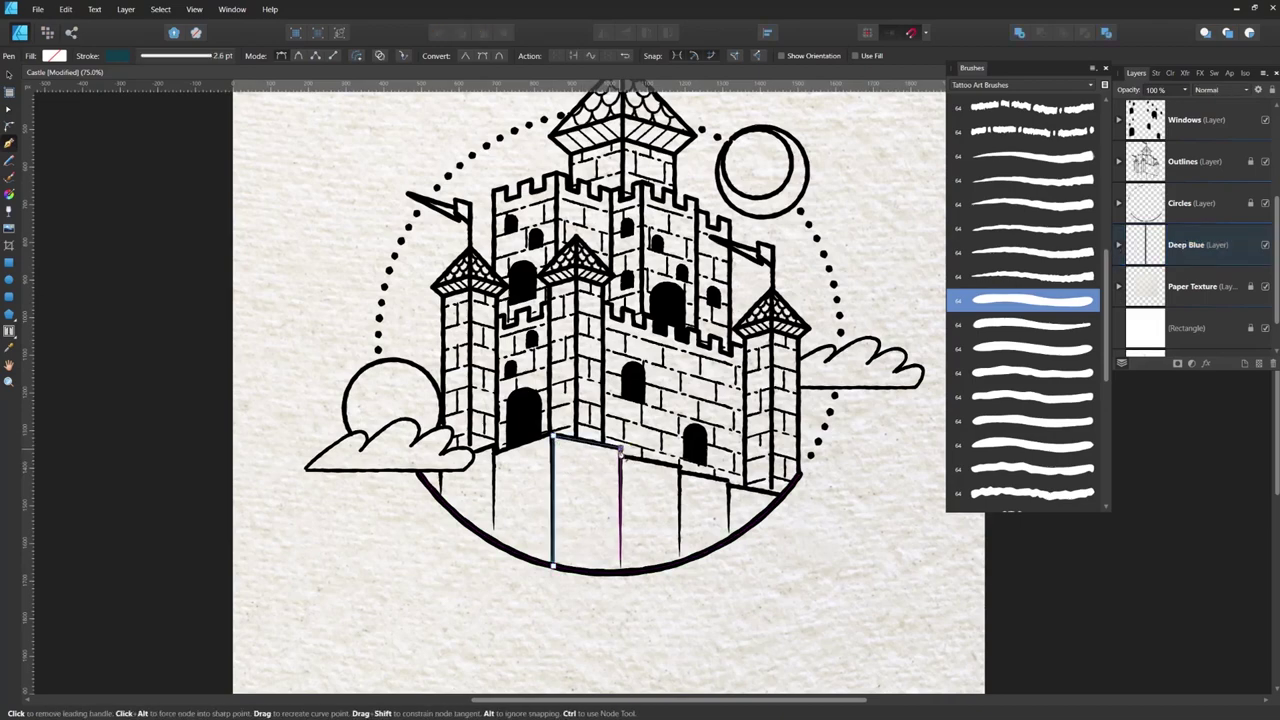
{"action": "left_click", "coordinate": [728, 480]}
{"action": "left_click", "coordinate": [728, 487]}
{"action": "left_click", "coordinate": [783, 495]}
{"action": "left_click_drag", "start_coordinate": [553, 566], "coordinate": [404, 533]}
Step: Turn the traced base shape into a deep blue fill without a stroke
{"action": "left_click", "coordinate": [1156, 73]}
{"action": "left_click", "coordinate": [1152, 92]}
{"action": "left_click", "coordinate": [1170, 74]}
{"action": "left_click", "coordinate": [1214, 73]}
{"action": "left_click", "coordinate": [1141, 96]}
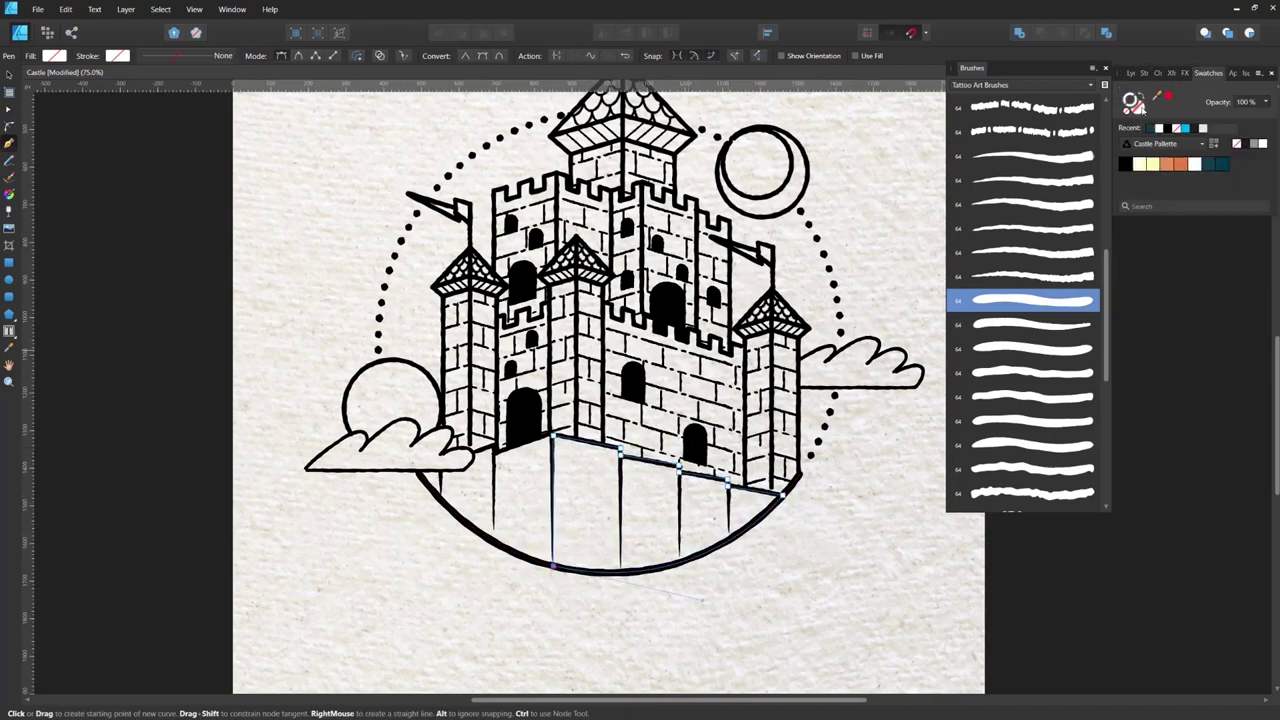
Step: Trace the right halves of the left and center front towers' tiled roofs and fill them with deep blue
{"action": "left_click_drag", "start_coordinate": [508, 249], "coordinate": [455, 349]}
{"action": "left_click", "coordinate": [417, 348]}
{"action": "left_click", "coordinate": [417, 376]}
{"action": "left_click", "coordinate": [451, 383]}
{"action": "left_click", "coordinate": [418, 348]}
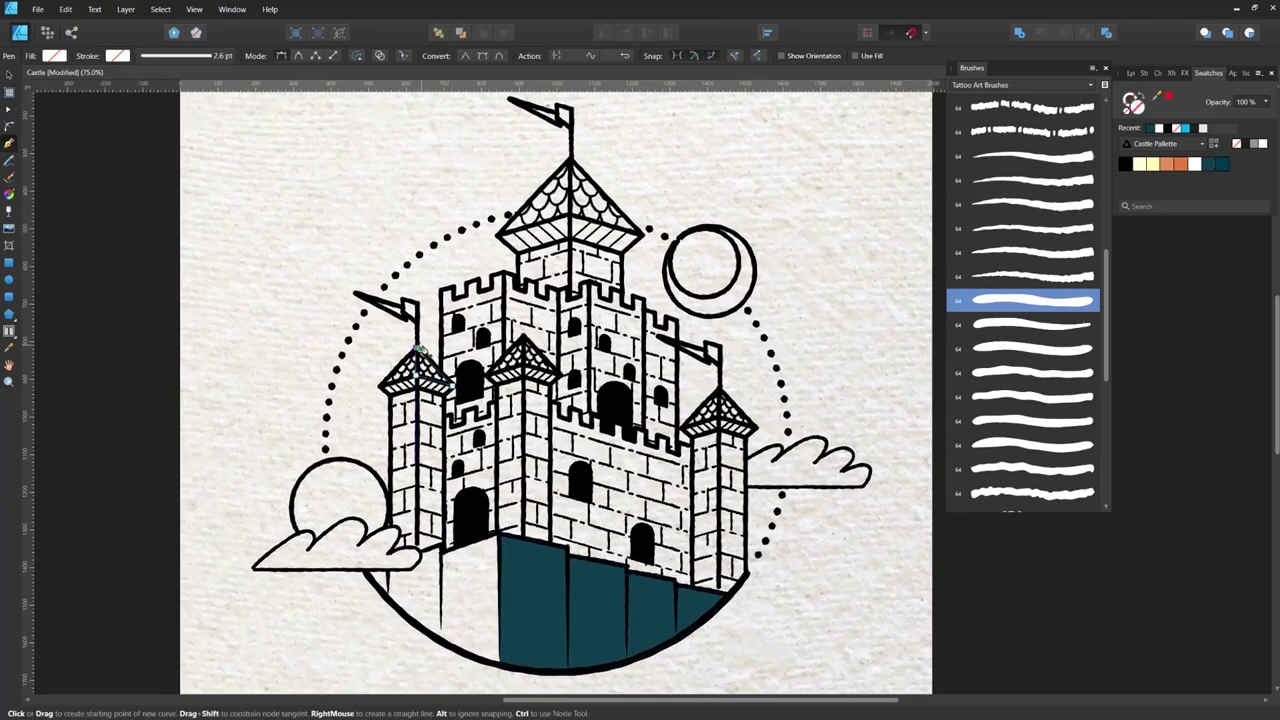
{"action": "left_click", "coordinate": [523, 342]}
{"action": "left_click", "coordinate": [523, 367]}
{"action": "left_click", "coordinate": [556, 376]}
{"action": "left_click", "coordinate": [523, 342]}
{"action": "left_click", "coordinate": [1209, 163]}
Step: Trace the right halves of the top tower's and right tower's tiled roofs and fill them with deep blue
{"action": "left_click", "coordinate": [569, 159]}
{"action": "left_click", "coordinate": [571, 215]}
{"action": "left_click", "coordinate": [638, 235]}
{"action": "left_click", "coordinate": [569, 159]}
{"action": "left_click", "coordinate": [1209, 163]}
{"action": "left_click", "coordinate": [720, 388]}
{"action": "left_click", "coordinate": [720, 416]}
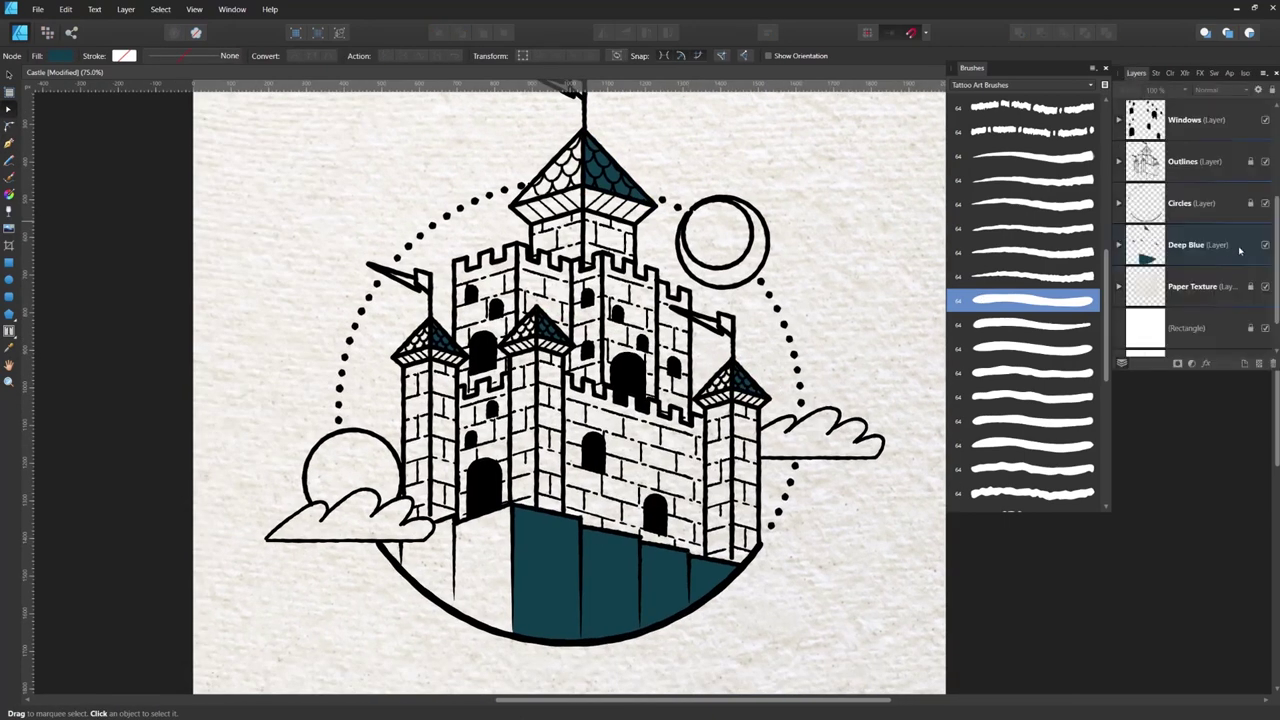
Step: Create a layer named Orange above the Deep Blue layer for the next pen shapes
{"action": "type", "text": "Orange"}
{"action": "key", "text": "Return"}
{"action": "key", "text": "p"}
Step: Trace the left edge and stepped battlements of the large front right wall with the Pen tool
{"action": "left_click", "coordinate": [564, 516]}
{"action": "left_click", "coordinate": [567, 374]}
{"action": "left_click", "coordinate": [571, 385]}
{"action": "left_click", "coordinate": [586, 388]}
{"action": "left_click", "coordinate": [584, 378]}
{"action": "left_click", "coordinate": [593, 381]}
{"action": "left_click", "coordinate": [594, 394]}
{"action": "left_click", "coordinate": [605, 397]}
{"action": "left_click", "coordinate": [606, 385]}
{"action": "left_click", "coordinate": [612, 388]}
{"action": "left_click", "coordinate": [612, 400]}
{"action": "left_click", "coordinate": [628, 405]}
{"action": "left_click", "coordinate": [629, 394]}
{"action": "left_click", "coordinate": [644, 408]}
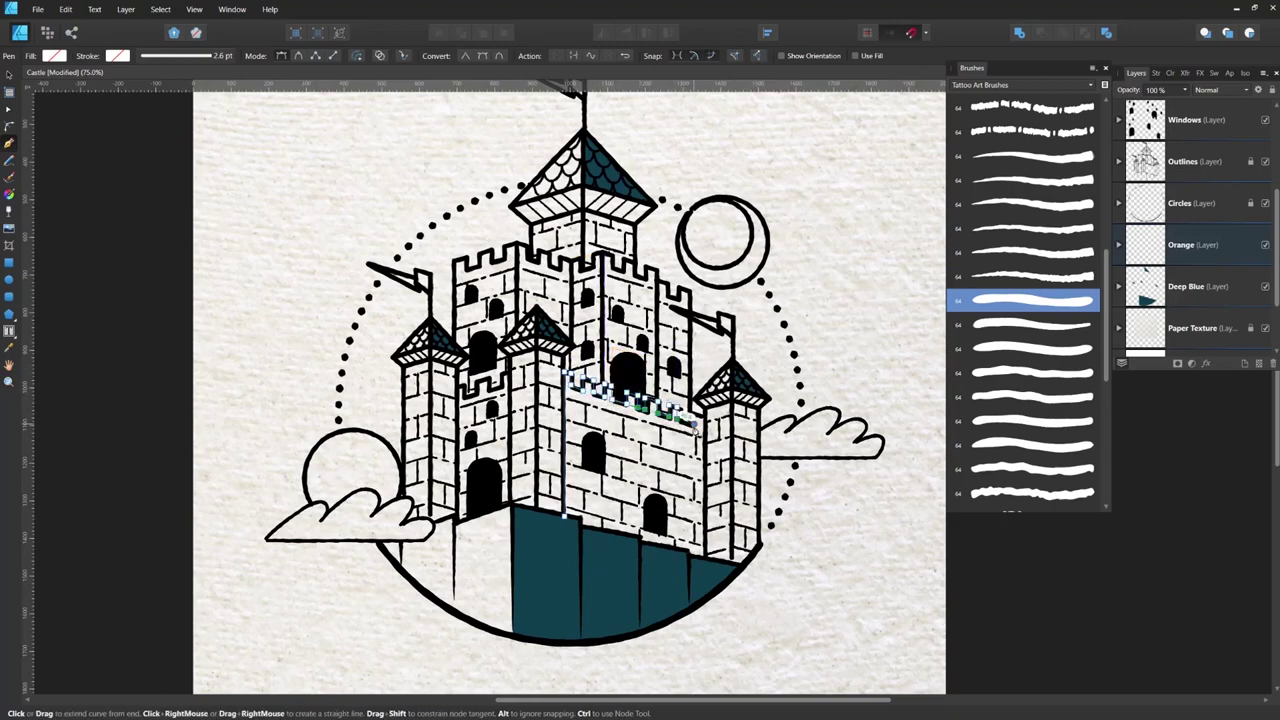
Step: Complete the front right wall's outline along its stepped base and fill it with the light orange swatch
{"action": "key", "text": "ctrl+equal"}
{"action": "key", "text": "ctrl+equal"}
{"action": "left_click_drag", "start_coordinate": [618, 684], "coordinate": [700, 410]}
{"action": "left_click_drag", "start_coordinate": [804, 438], "coordinate": [801, 441]}
{"action": "left_click", "coordinate": [801, 433]}
{"action": "left_click", "coordinate": [707, 420]}
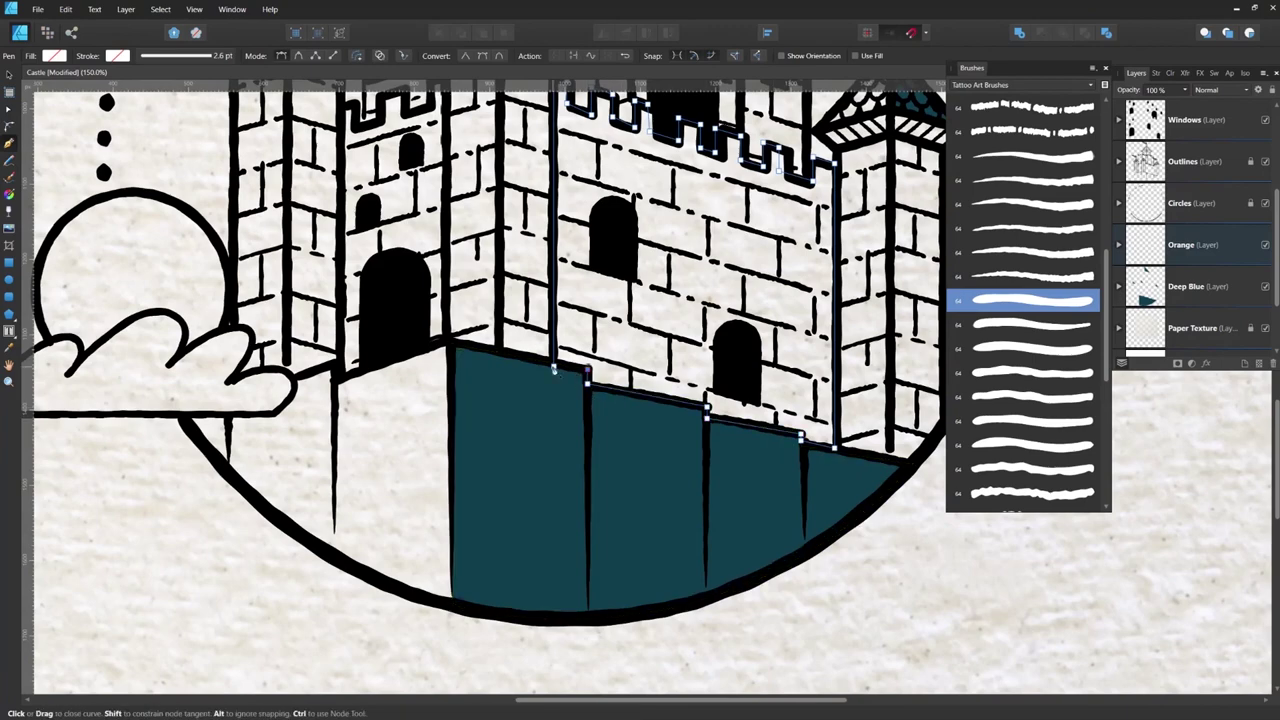
{"action": "left_click", "coordinate": [1217, 75]}
{"action": "left_click", "coordinate": [1167, 163]}
{"action": "left_click_drag", "start_coordinate": [748, 158], "coordinate": [686, 306]}
{"action": "key", "text": "a"}
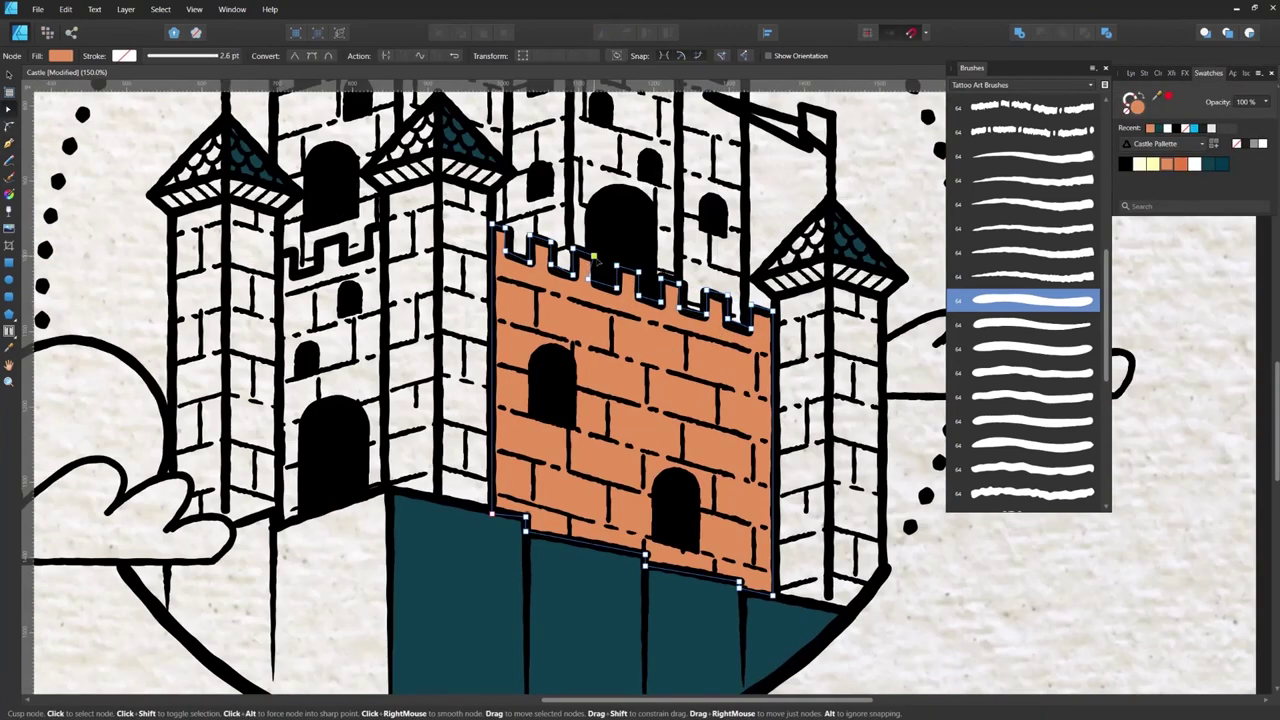
Step: Trace the right face of the right tower and fill it with the light orange swatch
{"action": "left_click_drag", "start_coordinate": [760, 330], "coordinate": [577, 308]}
{"action": "key", "text": "p"}
{"action": "left_click", "coordinate": [647, 260]}
{"action": "left_click", "coordinate": [647, 583]}
{"action": "left_click", "coordinate": [666, 590]}
{"action": "left_click", "coordinate": [702, 548]}
{"action": "left_click", "coordinate": [702, 276]}
{"action": "left_click", "coordinate": [647, 260]}
{"action": "left_click", "coordinate": [1167, 163]}
Step: Trace the right half of the striped eaves on the right tower and fill it with light orange
{"action": "mouse_move", "coordinate": [375, 394]}
{"action": "left_mouse_down"}
{"action": "mouse_move", "coordinate": [528, 428]}
{"action": "mouse_move", "coordinate": [405, 460]}
{"action": "left_mouse_up"}
{"action": "left_click", "coordinate": [676, 301]}
{"action": "left_click", "coordinate": [676, 323]}
{"action": "left_click", "coordinate": [731, 340]}
{"action": "left_click", "coordinate": [746, 321]}
{"action": "left_click", "coordinate": [676, 301]}
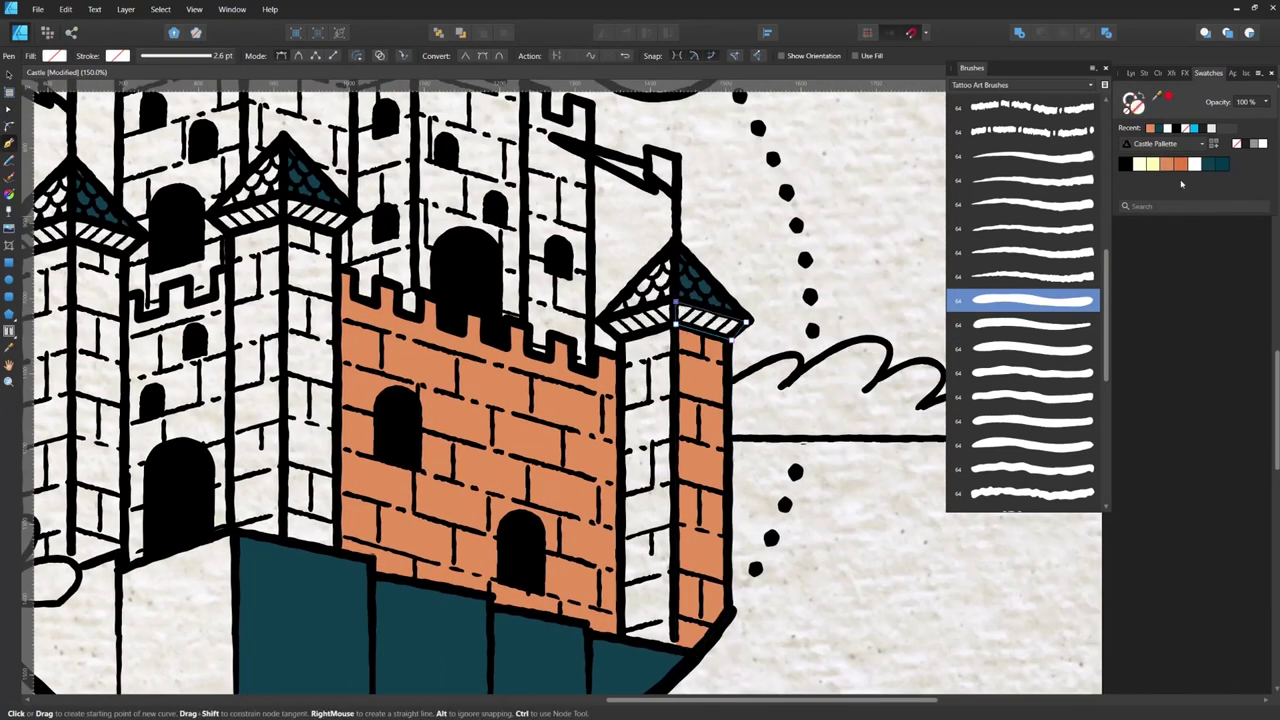
{"action": "left_click", "coordinate": [1167, 163]}
Step: Trace the center front tower's right face together with its eaves and fill it with light orange
{"action": "left_click_drag", "start_coordinate": [273, 453], "coordinate": [405, 441]}
{"action": "left_click", "coordinate": [414, 528]}
{"action": "left_click", "coordinate": [416, 206]}
{"action": "left_click", "coordinate": [416, 186]}
{"action": "left_click", "coordinate": [414, 528]}
{"action": "left_click", "coordinate": [1167, 163]}
Step: Trace the left tower's right face together with its eaves and fill it with light orange
{"action": "left_click_drag", "start_coordinate": [203, 377], "coordinate": [297, 365]}
{"action": "left_click", "coordinate": [296, 536]}
{"action": "left_click", "coordinate": [297, 191]}
{"action": "left_click", "coordinate": [370, 213]}
{"action": "left_click", "coordinate": [349, 230]}
{"action": "left_click", "coordinate": [348, 529]}
{"action": "left_click", "coordinate": [296, 536]}
{"action": "left_click", "coordinate": [1167, 163]}
Step: Trace the top tower's right face and eaves, following the battlements beneath, and fill the shape with light orange
{"action": "mouse_move", "coordinate": [669, 395]}
{"action": "left_mouse_down"}
{"action": "mouse_move", "coordinate": [638, 457]}
{"action": "mouse_move", "coordinate": [634, 513]}
{"action": "left_mouse_up"}
{"action": "scroll", "coordinate": [638, 457], "scroll_direction": "down", "scroll_amount": 1}
{"action": "left_click", "coordinate": [587, 161]}
{"action": "left_click", "coordinate": [587, 271]}
{"action": "left_click", "coordinate": [601, 268]}
{"action": "left_click", "coordinate": [603, 251]}
{"action": "left_click", "coordinate": [613, 247]}
{"action": "left_click", "coordinate": [625, 252]}
{"action": "left_click", "coordinate": [628, 270]}
{"action": "left_click", "coordinate": [641, 271]}
{"action": "left_click", "coordinate": [643, 259]}
{"action": "left_click", "coordinate": [684, 192]}
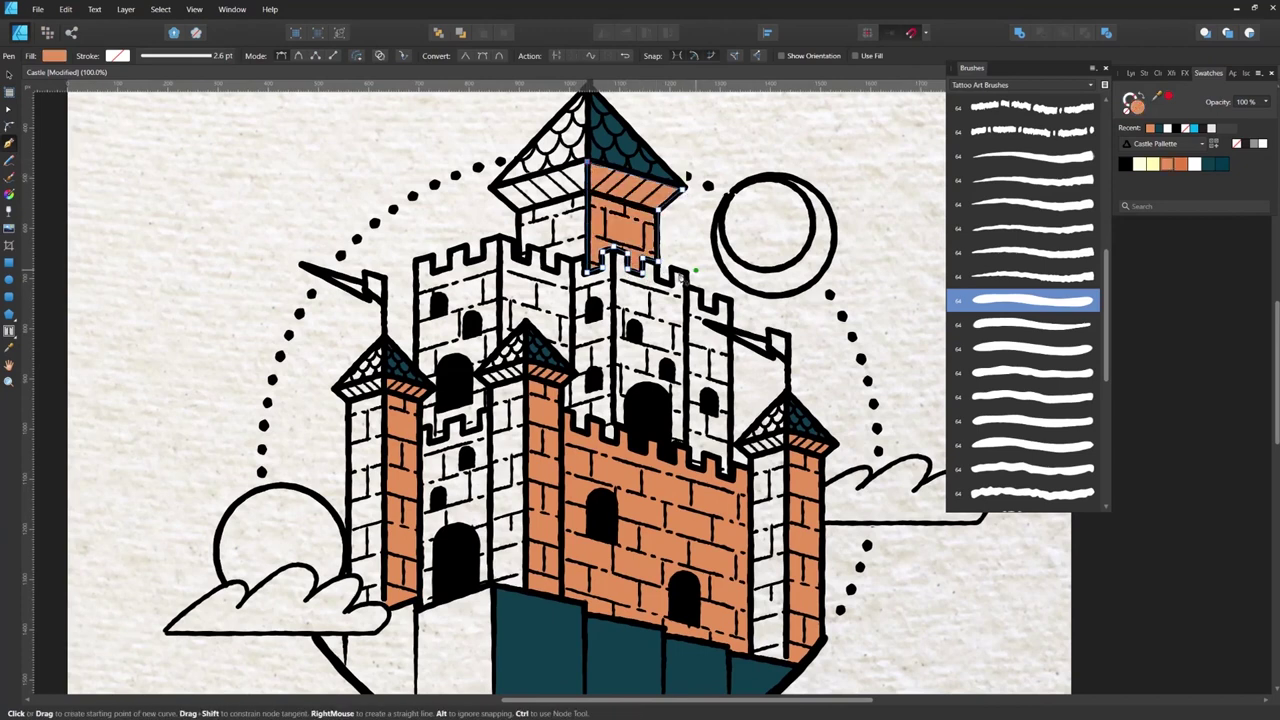
Step: Trace the central keep tower's right face from its battlements down to the front wall and fill it with light orange
{"action": "left_click", "coordinate": [615, 422]}
{"action": "left_click", "coordinate": [612, 247]}
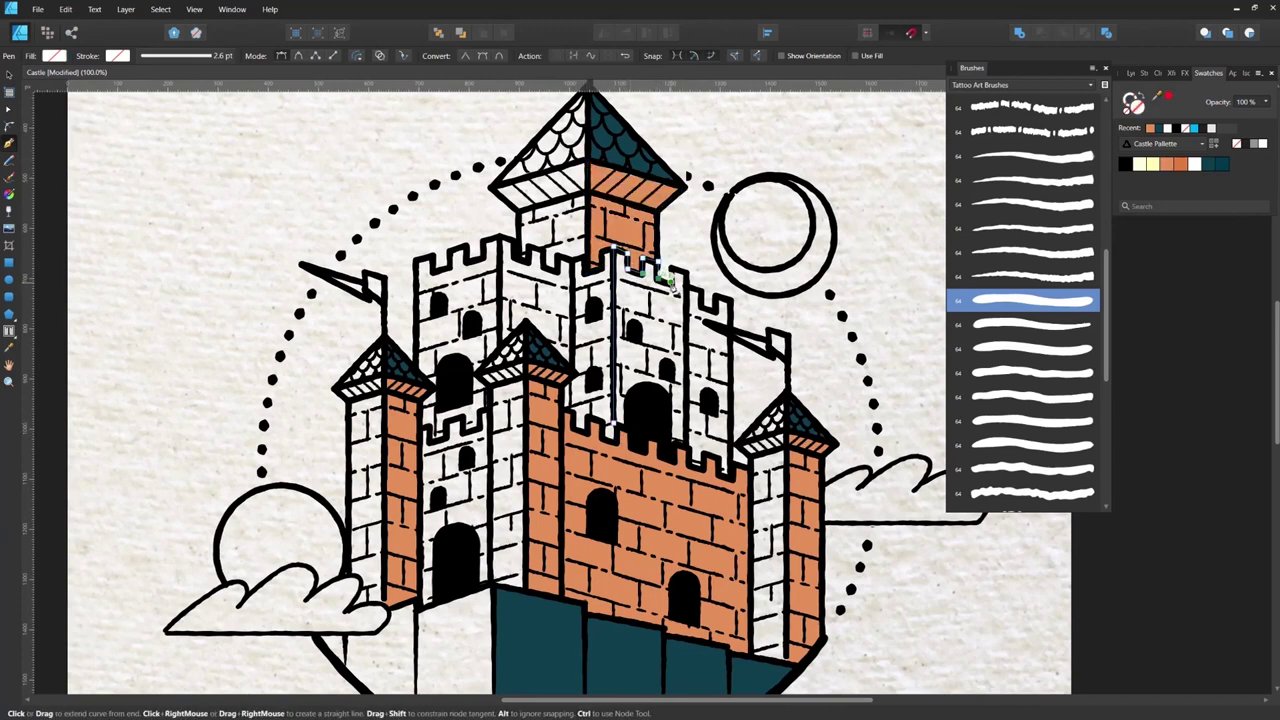
{"action": "left_click", "coordinate": [687, 445]}
{"action": "left_click", "coordinate": [614, 422]}
{"action": "left_click", "coordinate": [1169, 164]}
{"action": "key", "text": "a"}
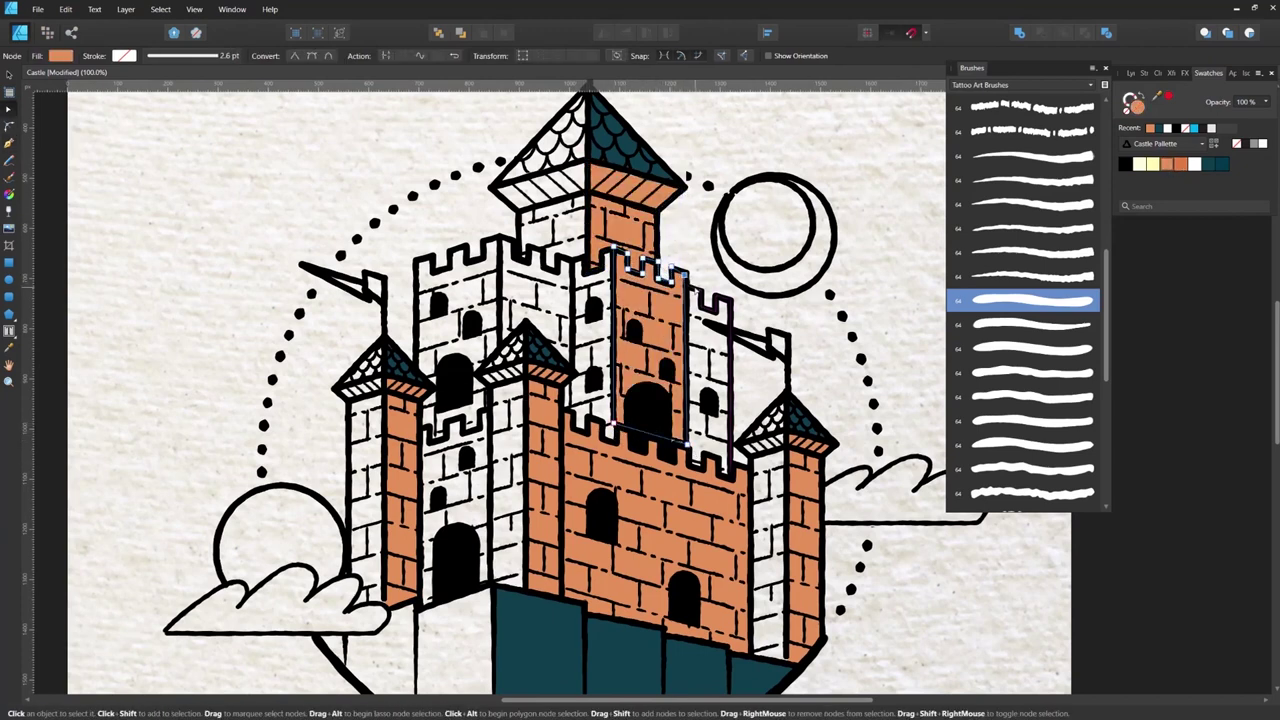
Step: Trace the rear right tower section, following the battlements above and below it, and fill it with light orange
{"action": "key", "text": "p"}
{"action": "left_click", "coordinate": [688, 452]}
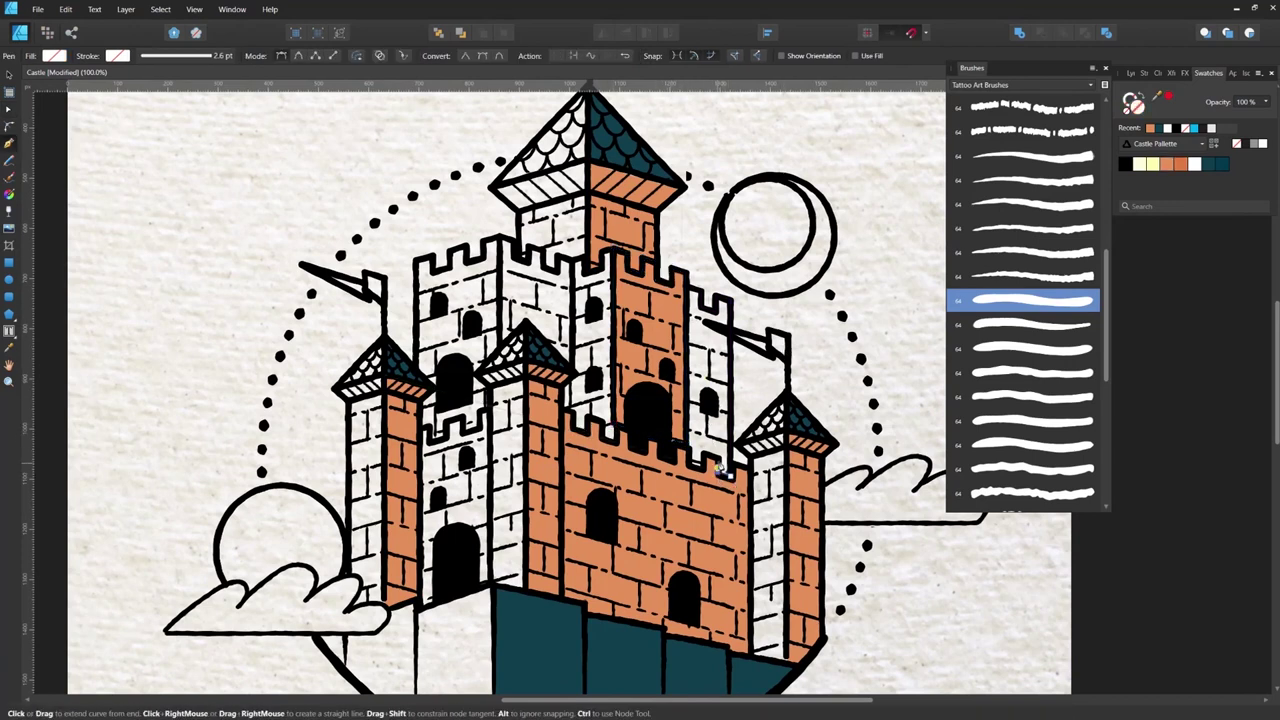
{"action": "left_click", "coordinate": [732, 471]}
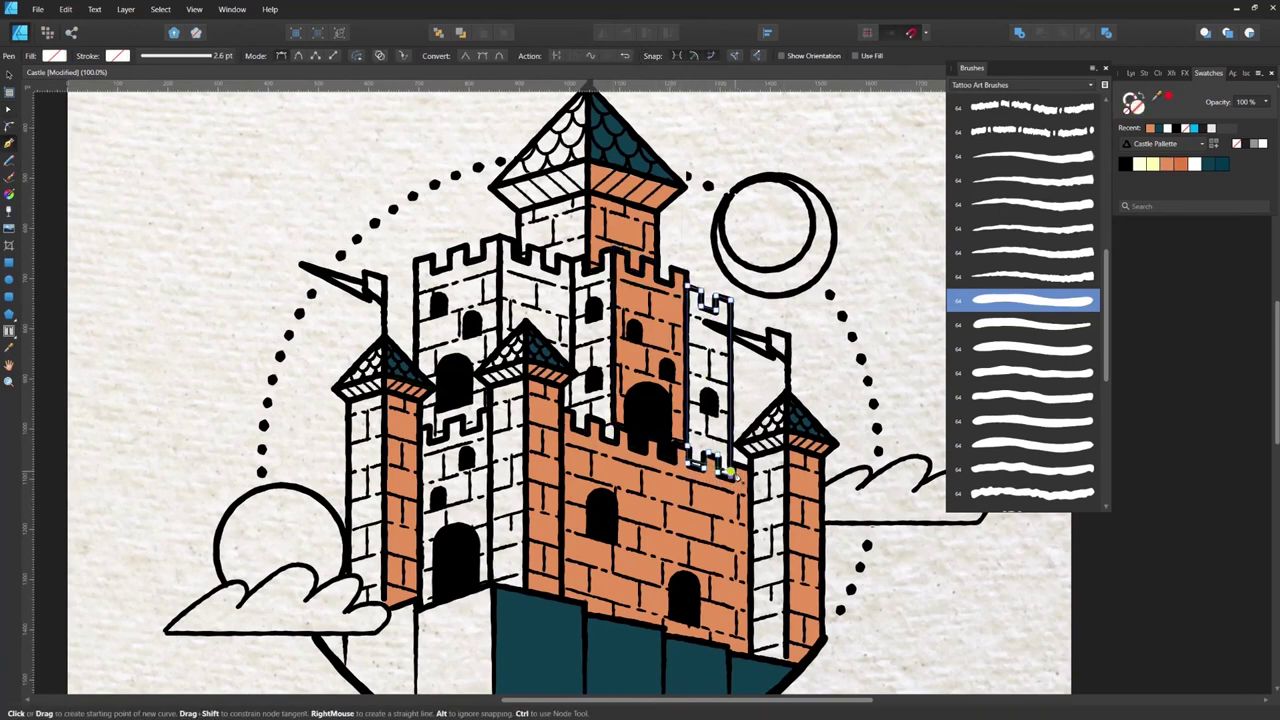
{"action": "left_click", "coordinate": [1168, 164]}
Step: Trace the recessed keep wall behind the center front tower, from its battlements to the tower roof, and fill it with light orange
{"action": "left_click_drag", "start_coordinate": [506, 244], "coordinate": [573, 264]}
{"action": "left_click", "coordinate": [526, 231]}
{"action": "left_click", "coordinate": [523, 345]}
{"action": "left_click", "coordinate": [550, 316]}
{"action": "left_click", "coordinate": [594, 365]}
{"action": "left_click", "coordinate": [550, 257]}
{"action": "left_click", "coordinate": [540, 252]}
{"action": "left_click", "coordinate": [540, 238]}
{"action": "left_click", "coordinate": [526, 231]}
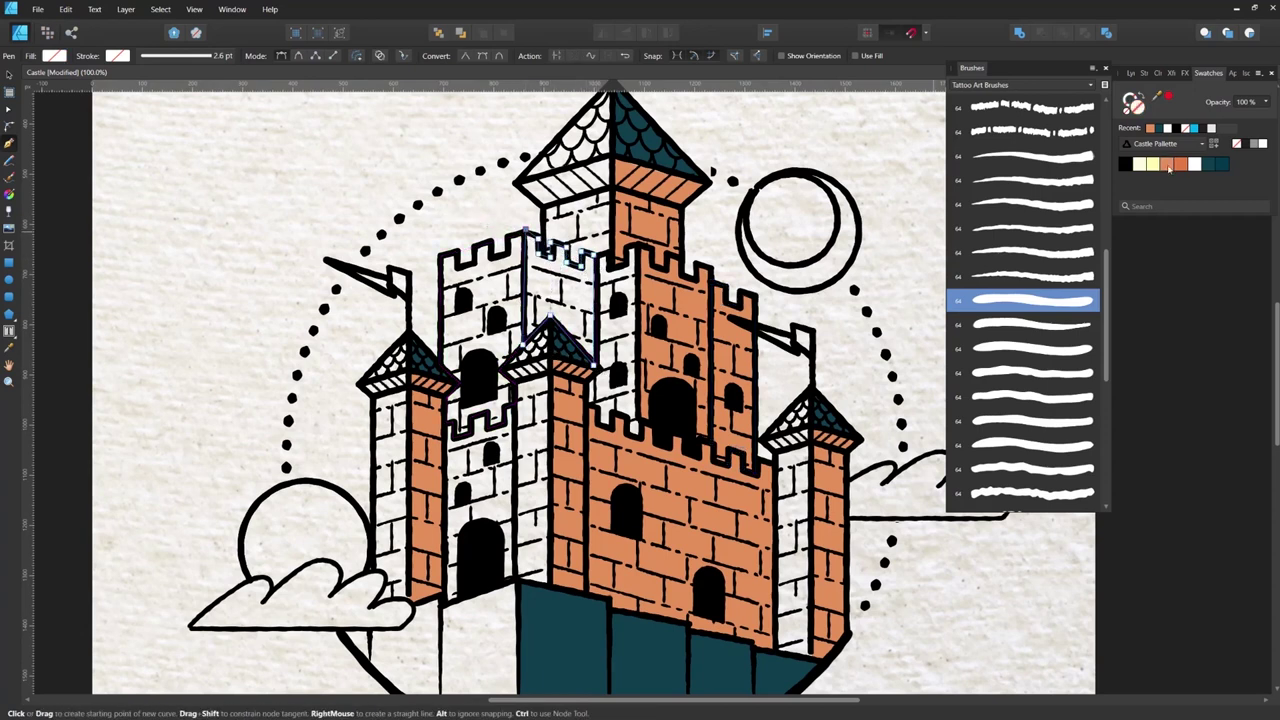
{"action": "left_click", "coordinate": [1168, 164]}
{"action": "key", "text": "ctrl+d"}
{"action": "key", "text": "a"}
{"action": "left_click", "coordinate": [590, 388]}
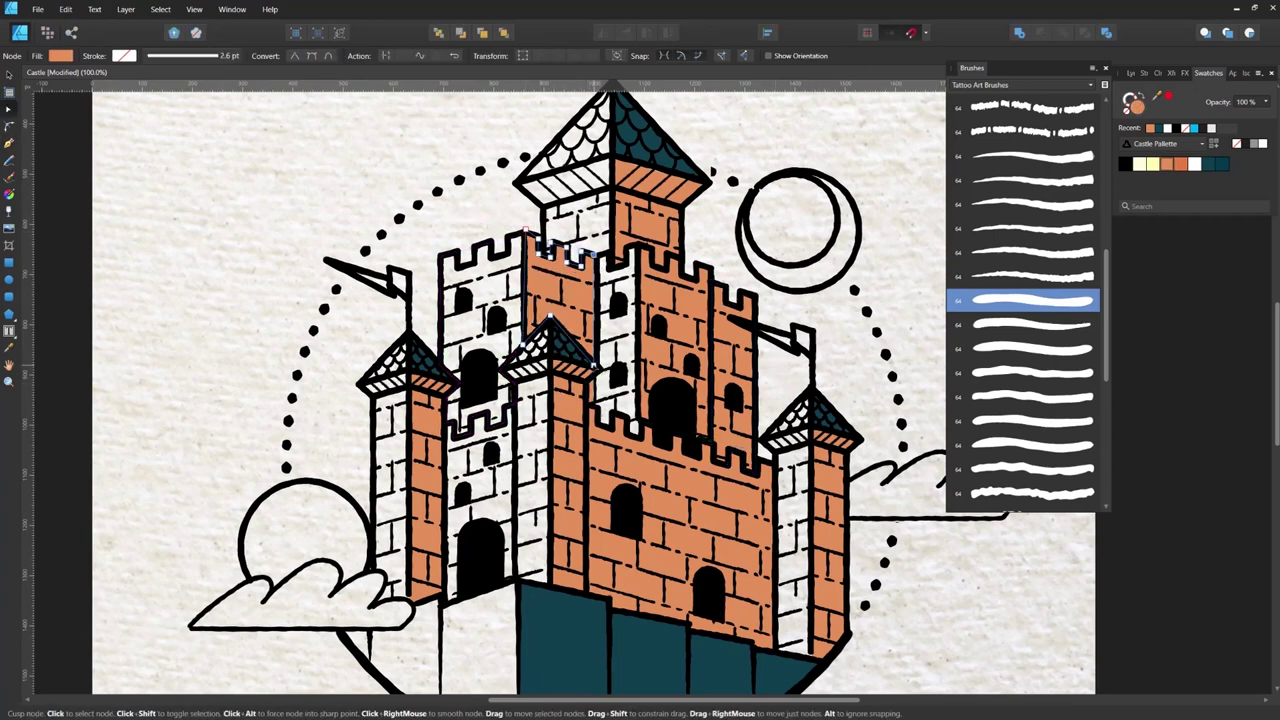
{"action": "key", "text": "ctrl+d"}
Step: On the Yellow layer, draw a circle fitted to the sun's outline and fill it with the pale yellow swatch
{"action": "key", "text": "ctrl+minus"}
{"action": "left_click_drag", "start_coordinate": [586, 367], "coordinate": [549, 352]}
{"action": "left_click", "coordinate": [1134, 73]}
{"action": "left_click", "coordinate": [1180, 245]}
{"action": "key", "text": "m"}
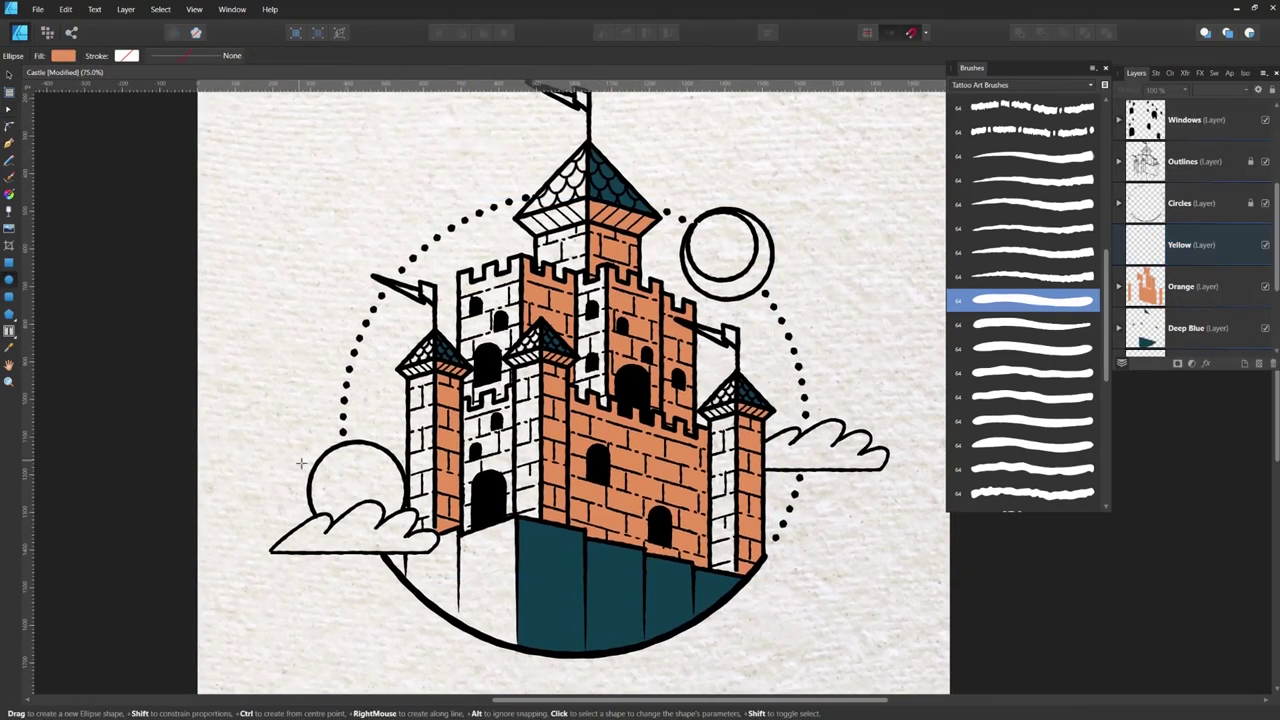
{"action": "left_click_drag", "start_coordinate": [318, 454], "coordinate": [415, 551]}
{"action": "key", "text": "v"}
{"action": "left_click_drag", "start_coordinate": [349, 483], "coordinate": [341, 472]}
{"action": "left_click", "coordinate": [1170, 73]}
{"action": "left_click", "coordinate": [1210, 73]}
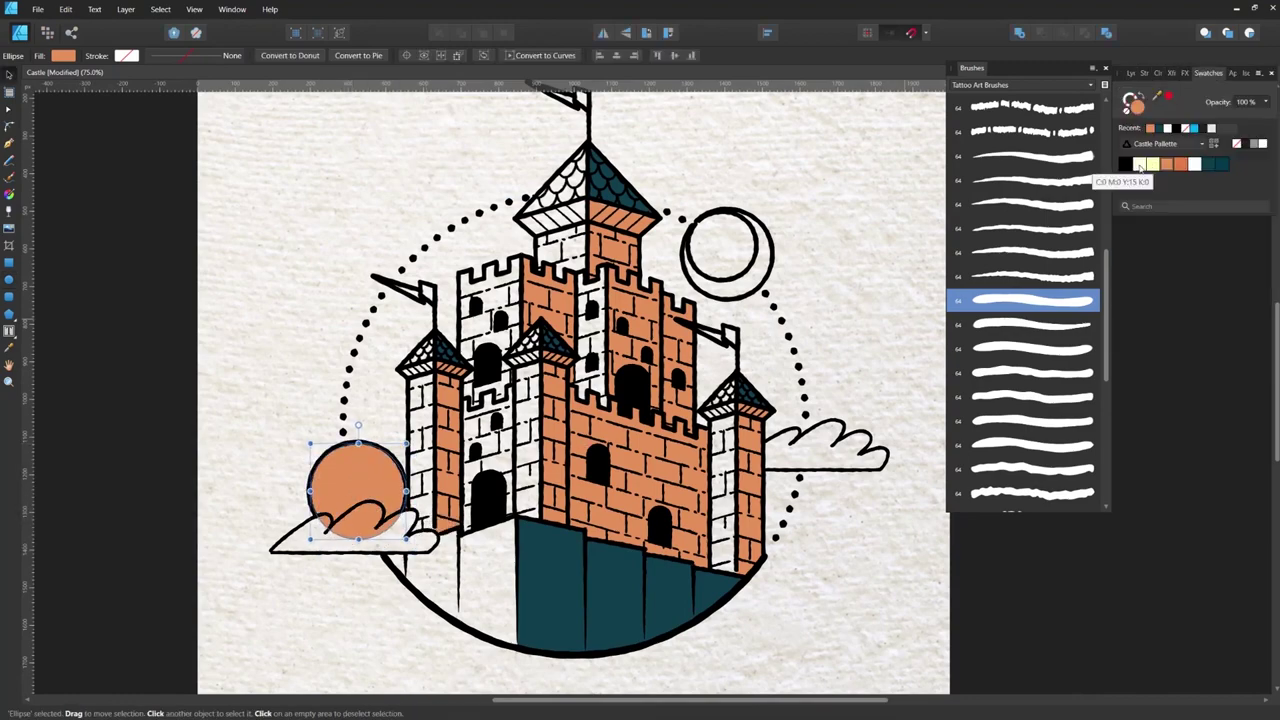
{"action": "left_click", "coordinate": [1139, 163]}
Step: Convert the sun circle to curves and reshape its lower edge to follow the top outline of the cloud
{"action": "key", "text": "ctrl+Return"}
{"action": "key", "text": "ctrl+plus"}
{"action": "left_click_drag", "start_coordinate": [302, 551], "coordinate": [433, 425]}
{"action": "key", "text": "a"}
{"action": "left_click_drag", "start_coordinate": [392, 464], "coordinate": [405, 413]}
{"action": "left_click_drag", "start_coordinate": [353, 423], "coordinate": [358, 437]}
{"action": "left_click", "coordinate": [436, 418]}
{"action": "mouse_move", "coordinate": [436, 418]}
{"action": "left_mouse_down"}
{"action": "mouse_move", "coordinate": [427, 437]}
{"action": "mouse_move", "coordinate": [453, 420]}
{"action": "left_mouse_up"}
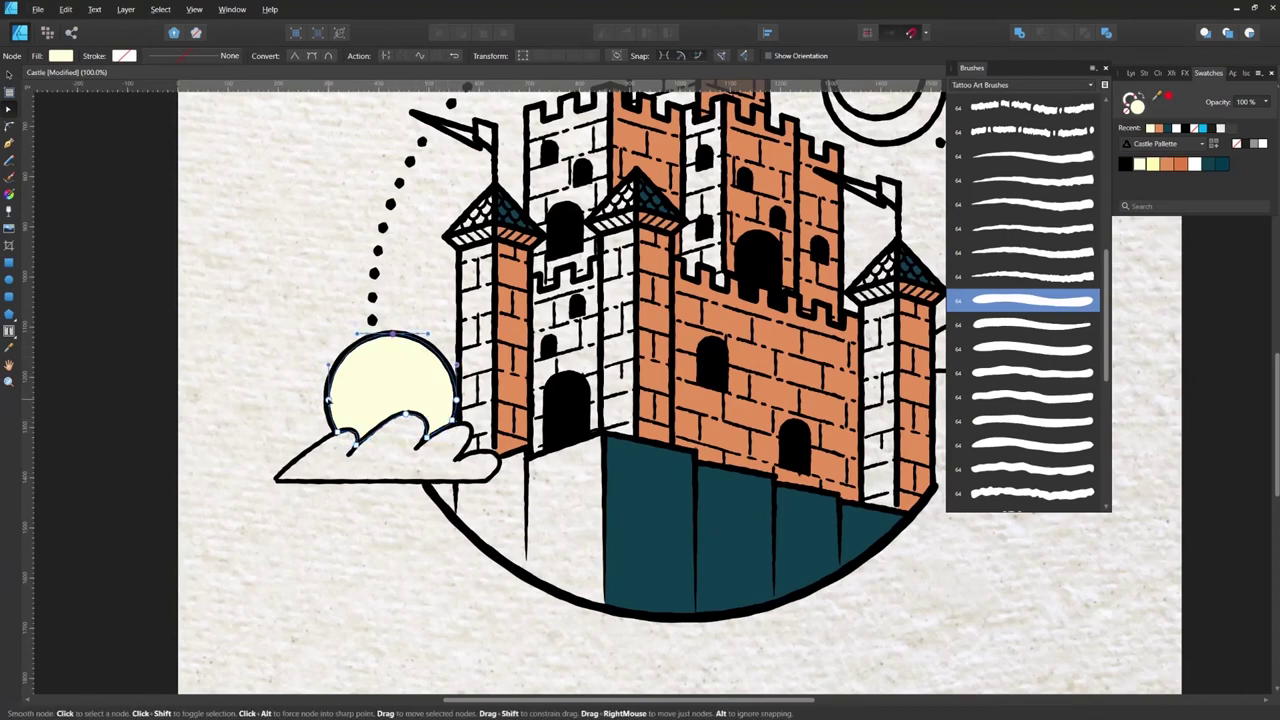
Step: Trace the crescent of the moon with curved Pen segments and fill it with pale yellow
{"action": "key", "text": "ctrl+minus"}
{"action": "left_click_drag", "start_coordinate": [790, 150], "coordinate": [589, 254]}
{"action": "key", "text": "p"}
{"action": "left_click", "coordinate": [587, 244]}
{"action": "left_click_drag", "start_coordinate": [612, 306], "coordinate": [659, 329]}
{"action": "left_click_drag", "start_coordinate": [667, 283], "coordinate": [586, 217]}
{"action": "left_click", "coordinate": [627, 219], "text": "alt"}
{"action": "left_click_drag", "start_coordinate": [655, 255], "coordinate": [605, 291]}
{"action": "left_click_drag", "start_coordinate": [587, 244], "coordinate": [589, 199]}
{"action": "left_click", "coordinate": [1153, 164]}
{"action": "key", "text": "a"}
{"action": "left_click_drag", "start_coordinate": [817, 274], "coordinate": [883, 304]}
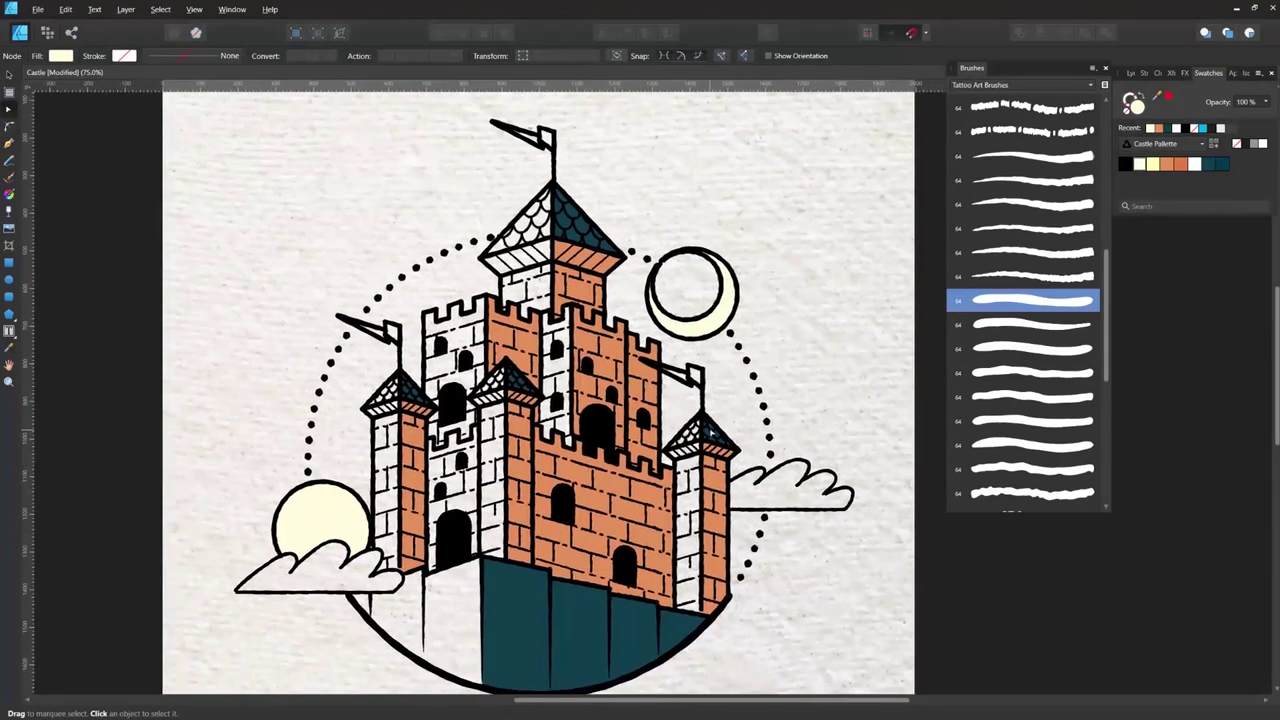
Step: Save the castle document with the sun and moon fills
{"action": "left_click", "coordinate": [580, 275]}
{"action": "left_click", "coordinate": [735, 358]}
{"action": "left_click", "coordinate": [606, 345]}
{"action": "left_click", "coordinate": [756, 362]}
{"action": "scroll", "coordinate": [757, 362], "scroll_direction": "down", "scroll_amount": 1}
{"action": "key", "text": "ctrl+s"}
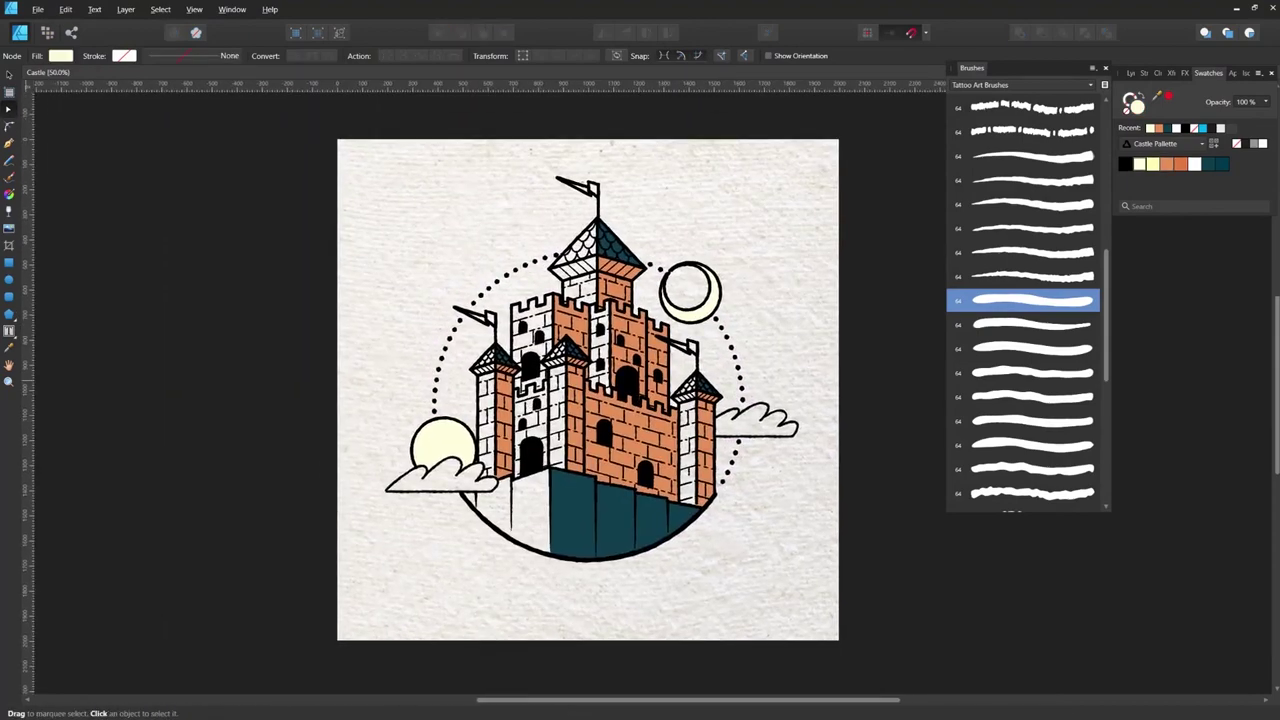
Step: Trace the left tower's flag with the Pen tool as a pale yellow fill shape
{"action": "scroll", "coordinate": [484, 281], "scroll_direction": "up", "scroll_amount": 3}
{"action": "left_click_drag", "start_coordinate": [420, 403], "coordinate": [329, 303]}
{"action": "key", "text": "p"}
{"action": "left_click", "coordinate": [330, 270]}
{"action": "left_click", "coordinate": [404, 310]}
{"action": "left_click", "coordinate": [404, 270]}
{"action": "left_click", "coordinate": [428, 277]}
{"action": "left_click", "coordinate": [428, 317]}
Step: Place matching pale yellow fills on the remaining tower flags, fit the top one to its outline, and save the document
{"action": "left_click_drag", "start_coordinate": [322, 401], "coordinate": [622, 355]}
{"action": "key", "text": "v"}
{"action": "mouse_move", "coordinate": [341, 309]}
{"action": "left_mouse_down"}
{"action": "mouse_move", "coordinate": [949, 396]}
{"action": "mouse_move", "coordinate": [766, 631]}
{"action": "mouse_move", "coordinate": [466, 154]}
{"action": "left_mouse_up"}
{"action": "key", "text": "a"}
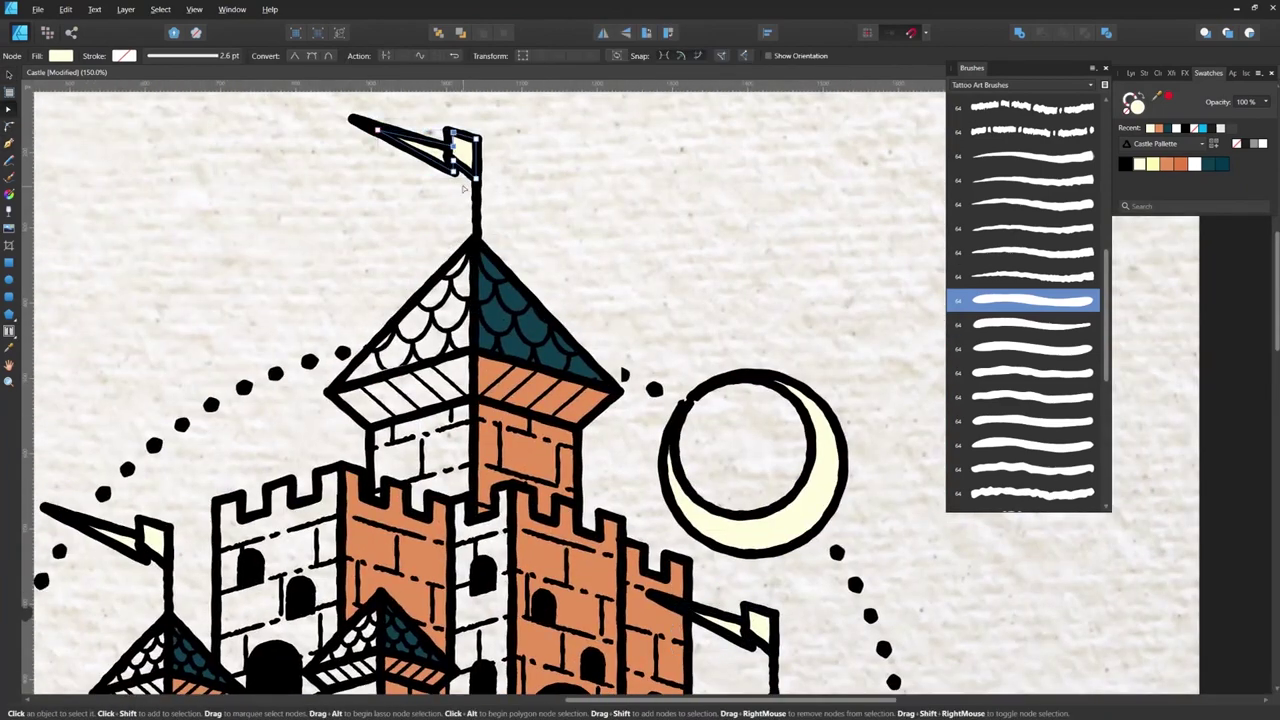
{"action": "left_click", "coordinate": [556, 200]}
{"action": "key", "text": "ctrl+minus"}
{"action": "key", "text": "ctrl+minus"}
{"action": "key", "text": "ctrl+minus"}
{"action": "left_click_drag", "start_coordinate": [527, 490], "coordinate": [518, 370]}
{"action": "key", "text": "ctrl+s"}
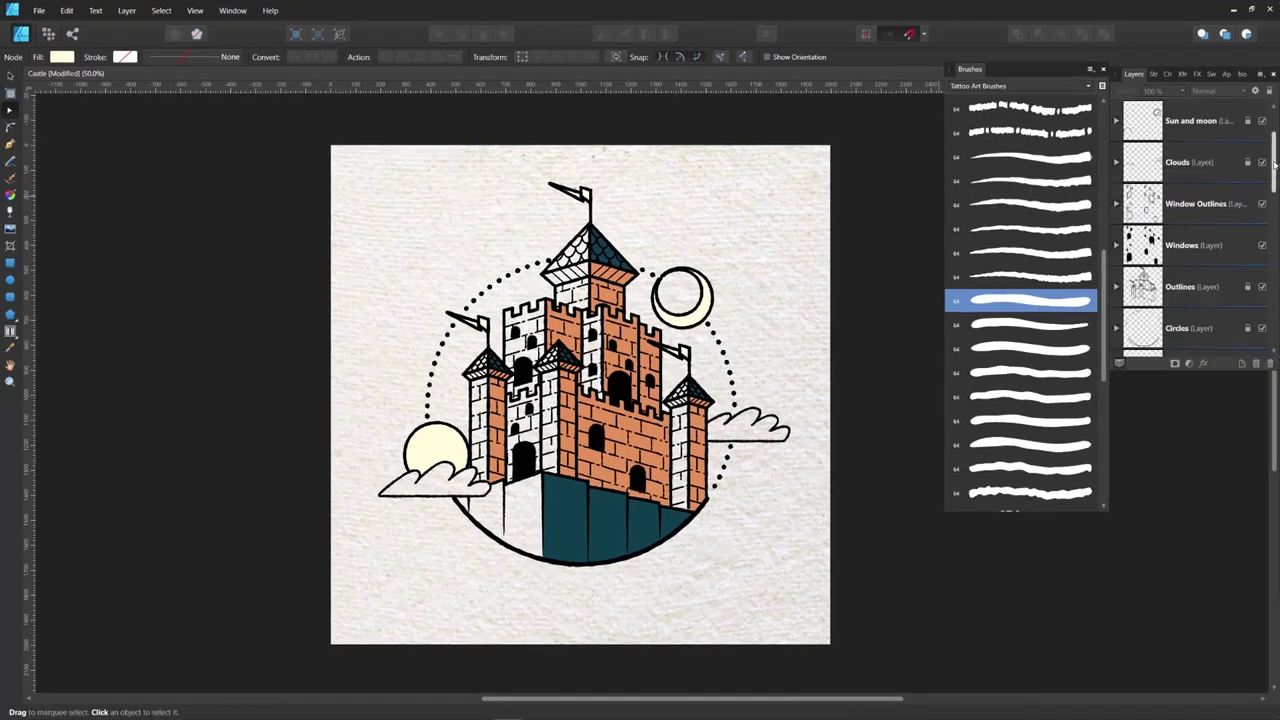
Step: Select all the curves in the Orange layer and enable an Inner Shadow effect on them
{"action": "scroll", "coordinate": [1215, 216], "scroll_direction": "down", "scroll_amount": 5}
{"action": "left_click", "coordinate": [1215, 216]}
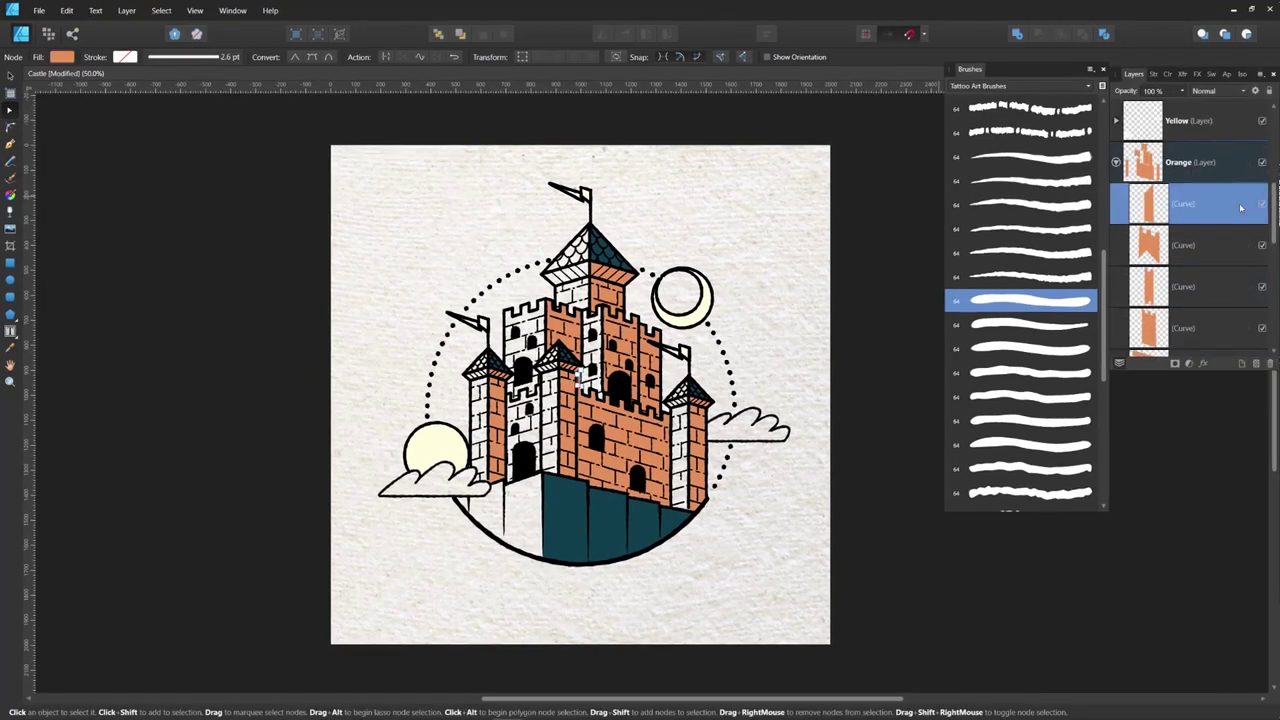
{"action": "scroll", "coordinate": [1275, 209], "scroll_direction": "down", "scroll_amount": 1}
{"action": "scroll", "coordinate": [1275, 209], "scroll_direction": "down", "scroll_amount": 1}
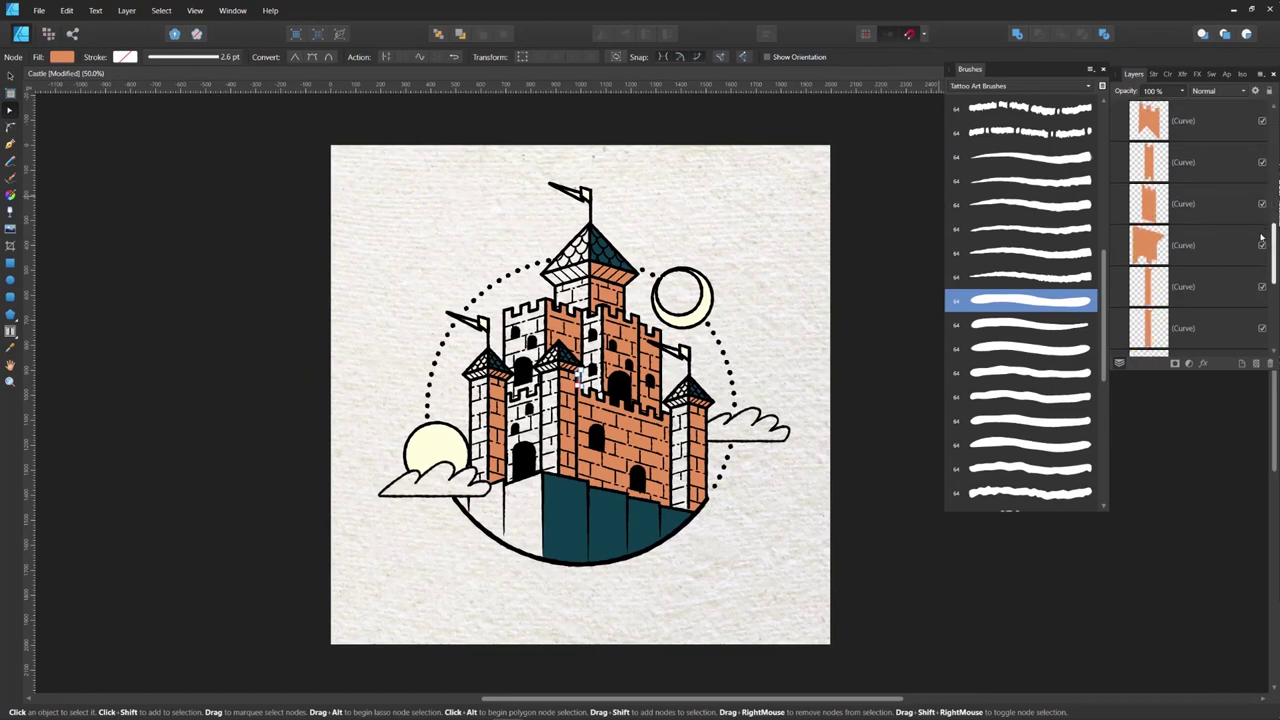
{"action": "left_click", "coordinate": [1261, 286], "text": "shift"}
{"action": "scroll", "coordinate": [1143, 312], "scroll_direction": "up", "scroll_amount": 7}
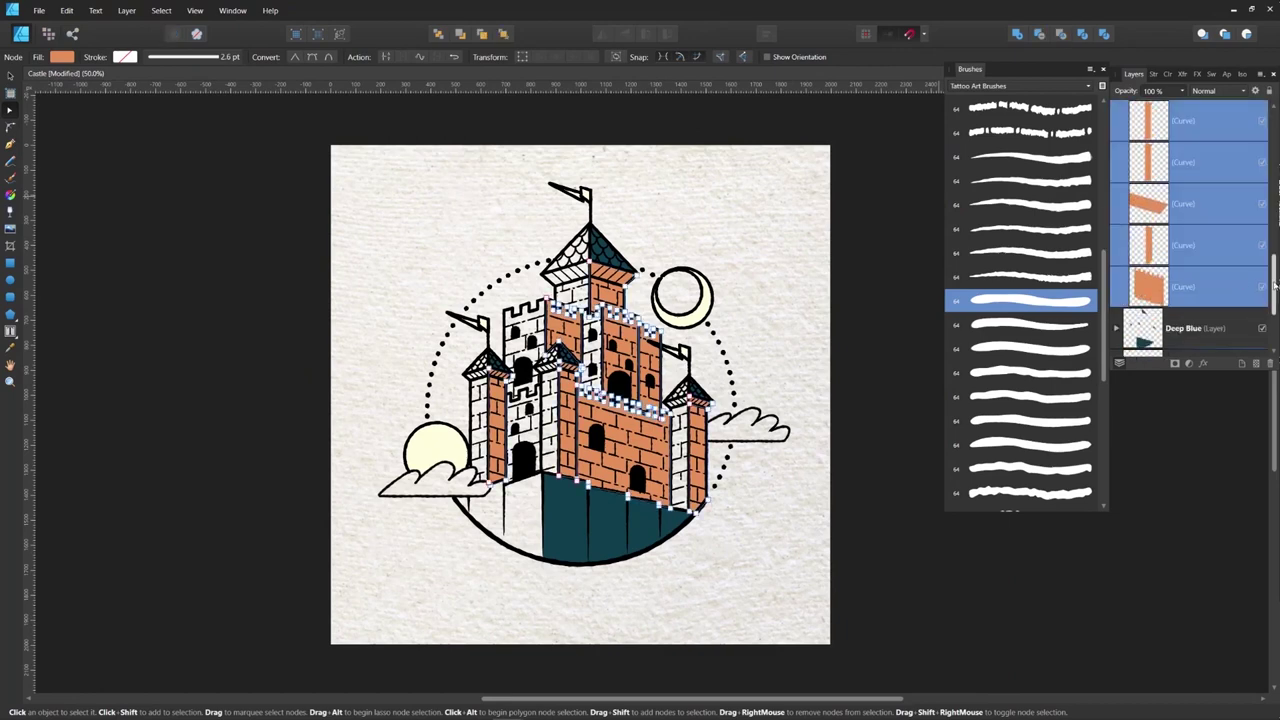
{"action": "left_click", "coordinate": [1196, 74]}
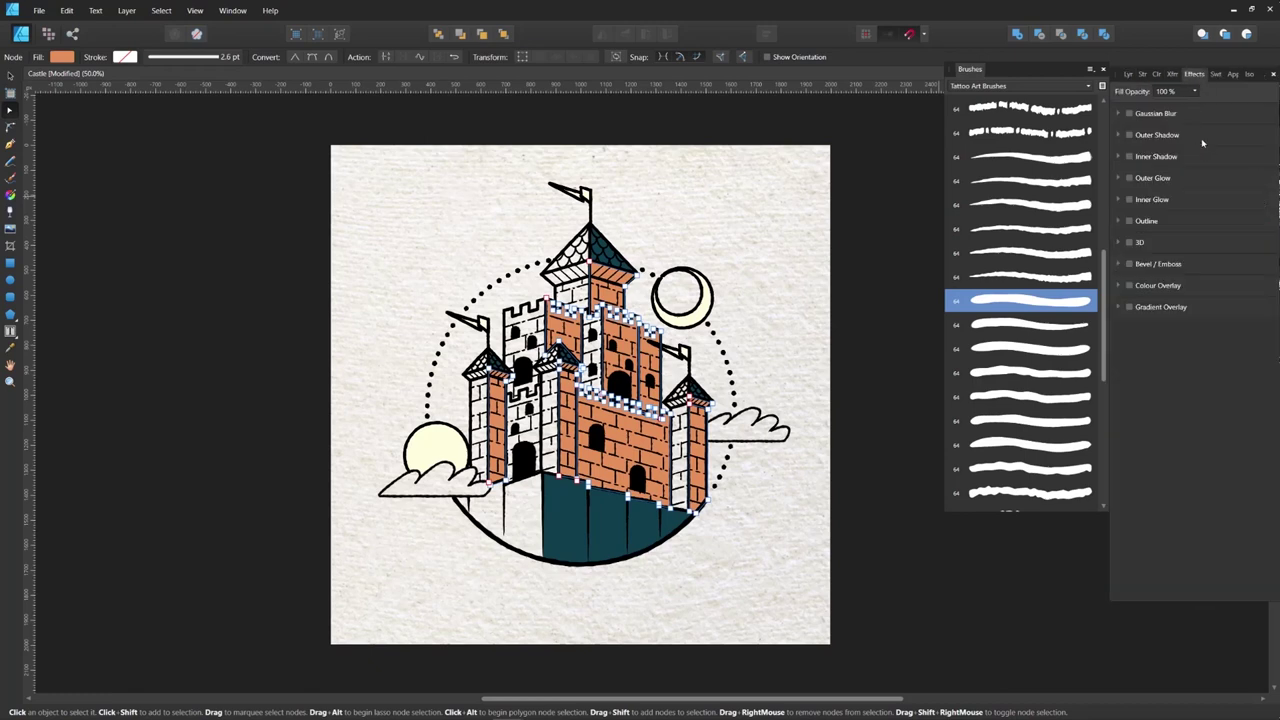
{"action": "left_click", "coordinate": [1129, 157]}
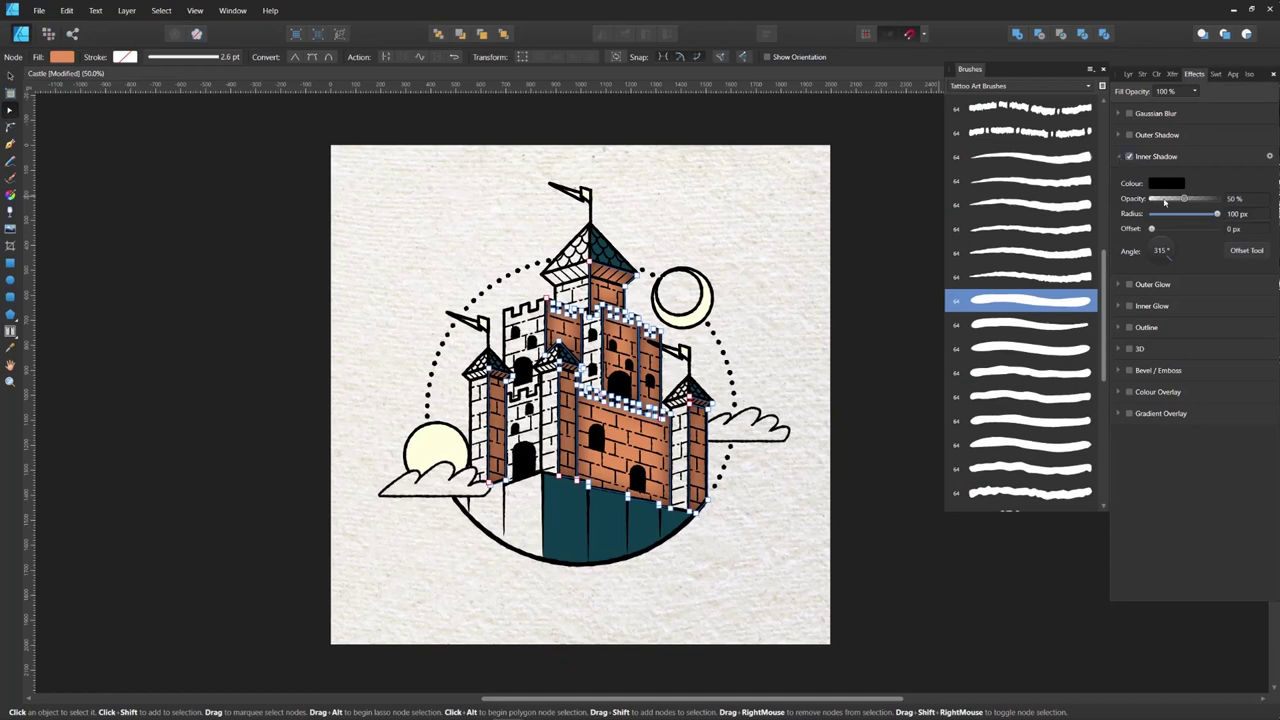
Step: Set the orange shapes' inner shadow to the darker orange palette swatch with 83% opacity and a 98.3 px radius
{"action": "left_click", "coordinate": [1172, 184]}
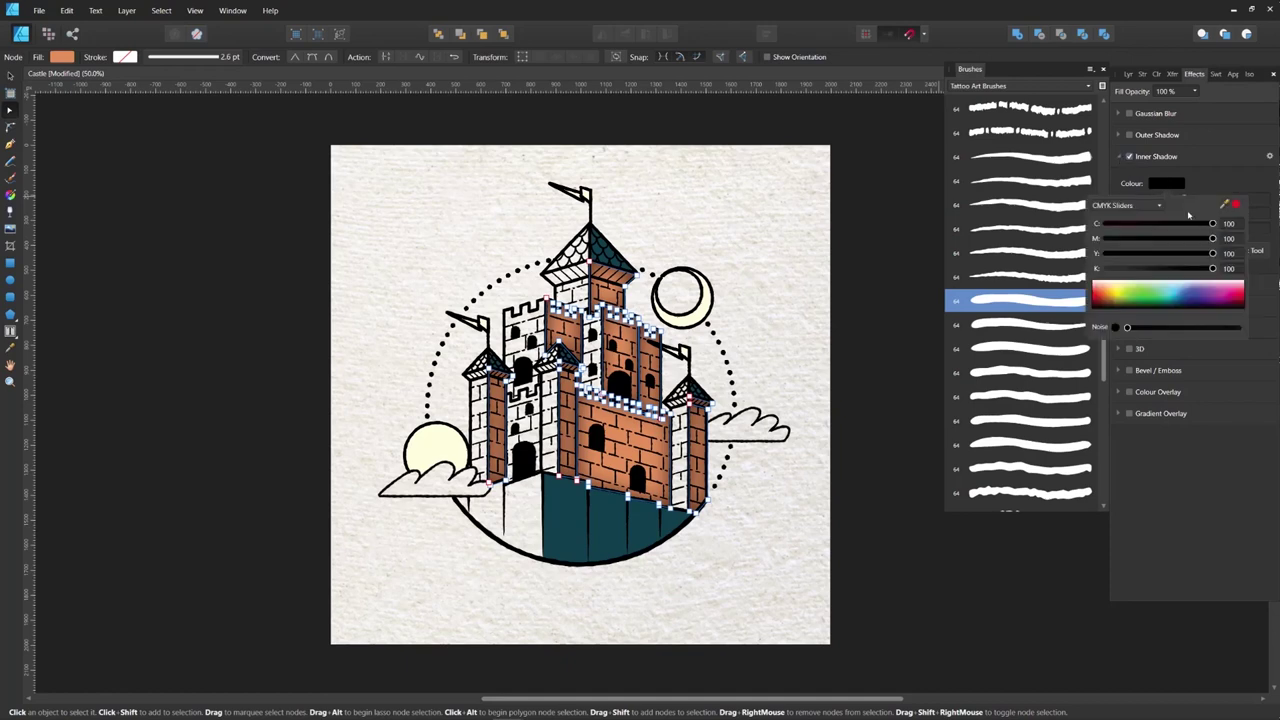
{"action": "left_click", "coordinate": [1153, 206]}
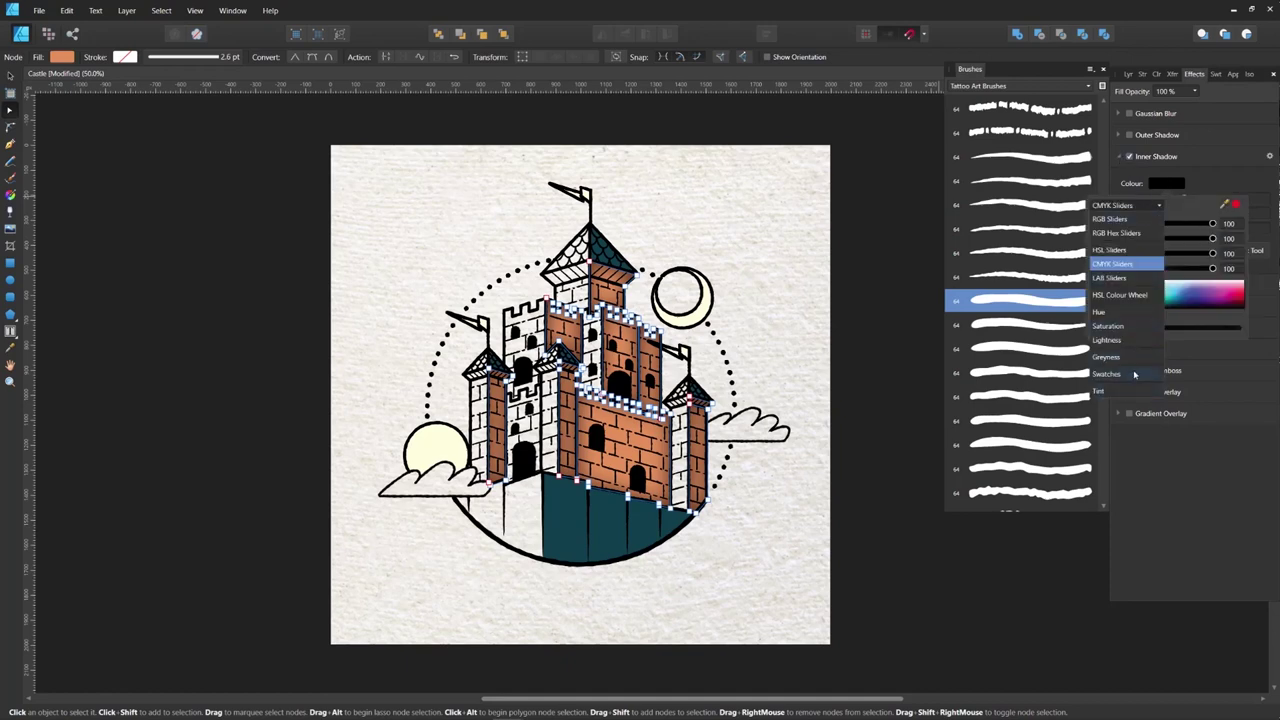
{"action": "left_click", "coordinate": [1122, 374]}
{"action": "left_click", "coordinate": [1152, 262]}
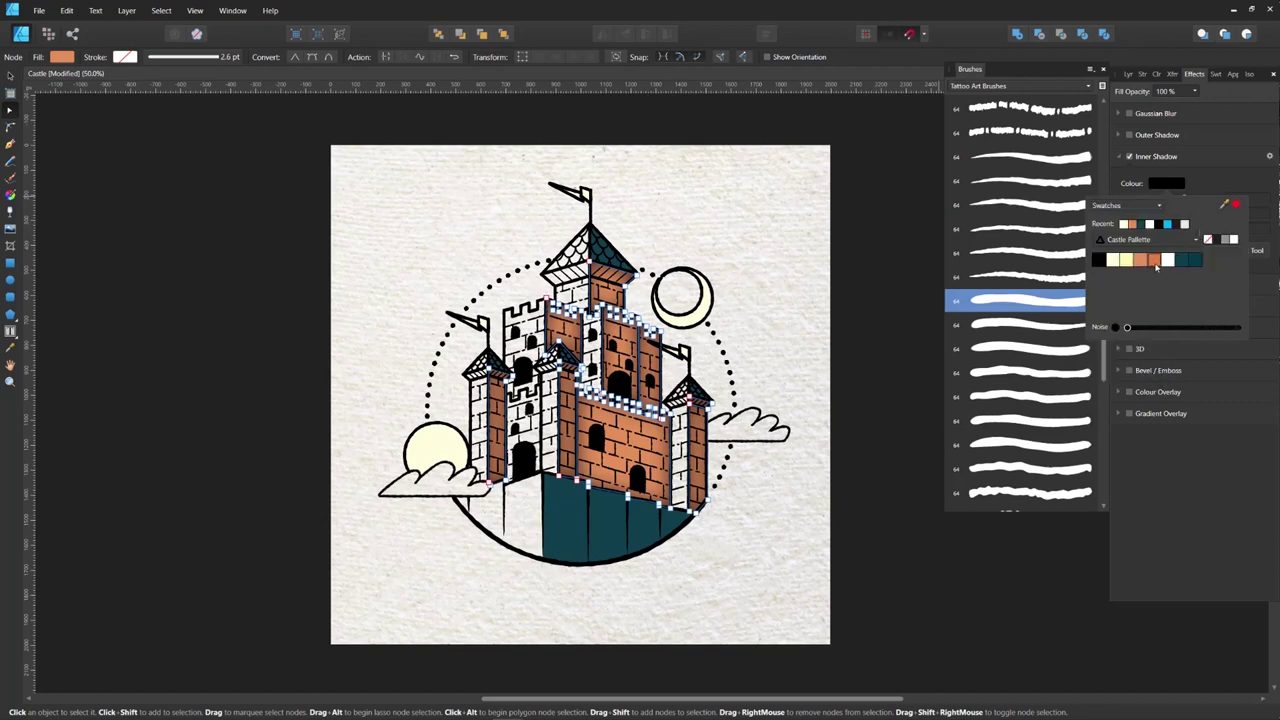
{"action": "mouse_move", "coordinate": [1218, 216]}
{"action": "left_mouse_down"}
{"action": "mouse_move", "coordinate": [1200, 215]}
{"action": "mouse_move", "coordinate": [1218, 215]}
{"action": "left_mouse_up"}
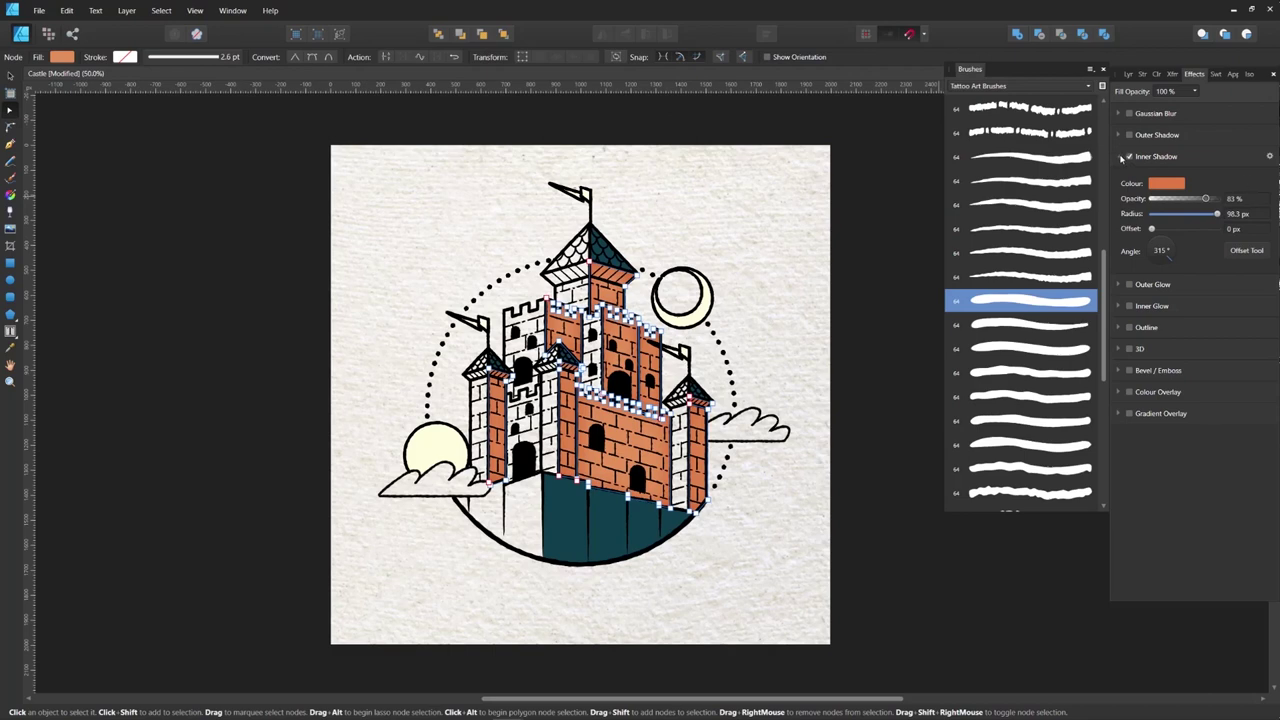
{"action": "left_click", "coordinate": [1119, 157]}
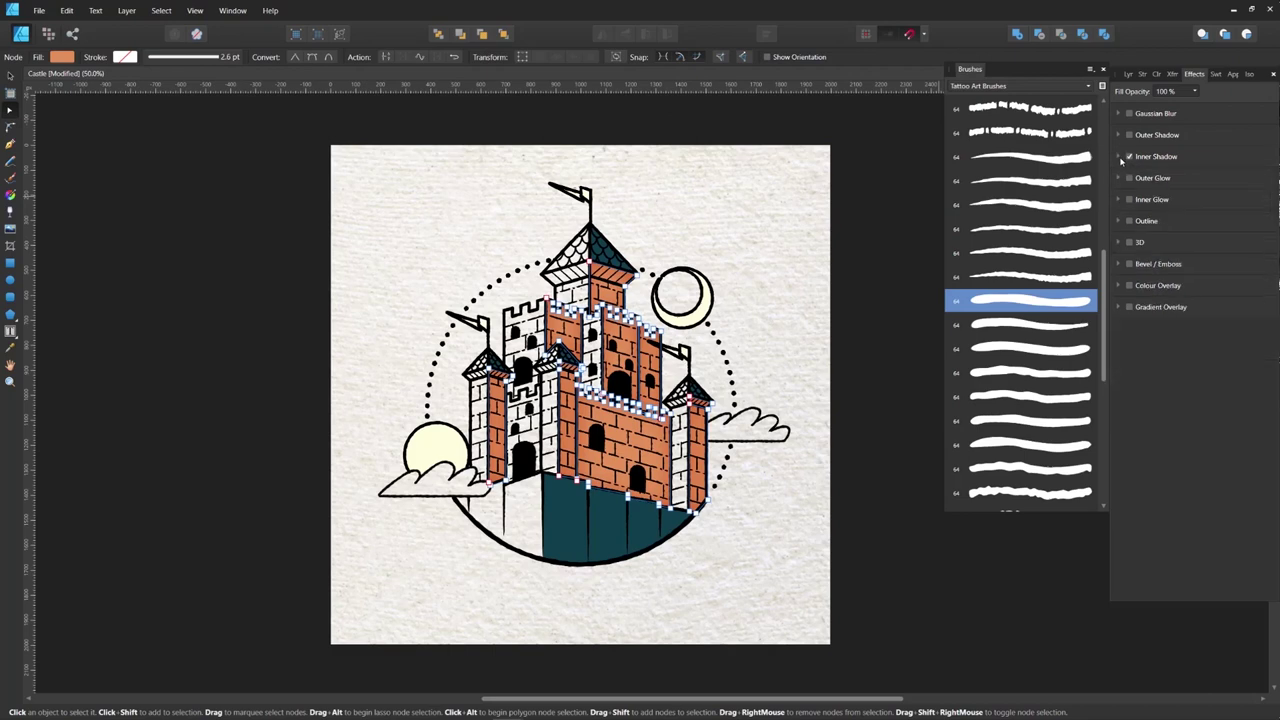
{"action": "left_click", "coordinate": [862, 345]}
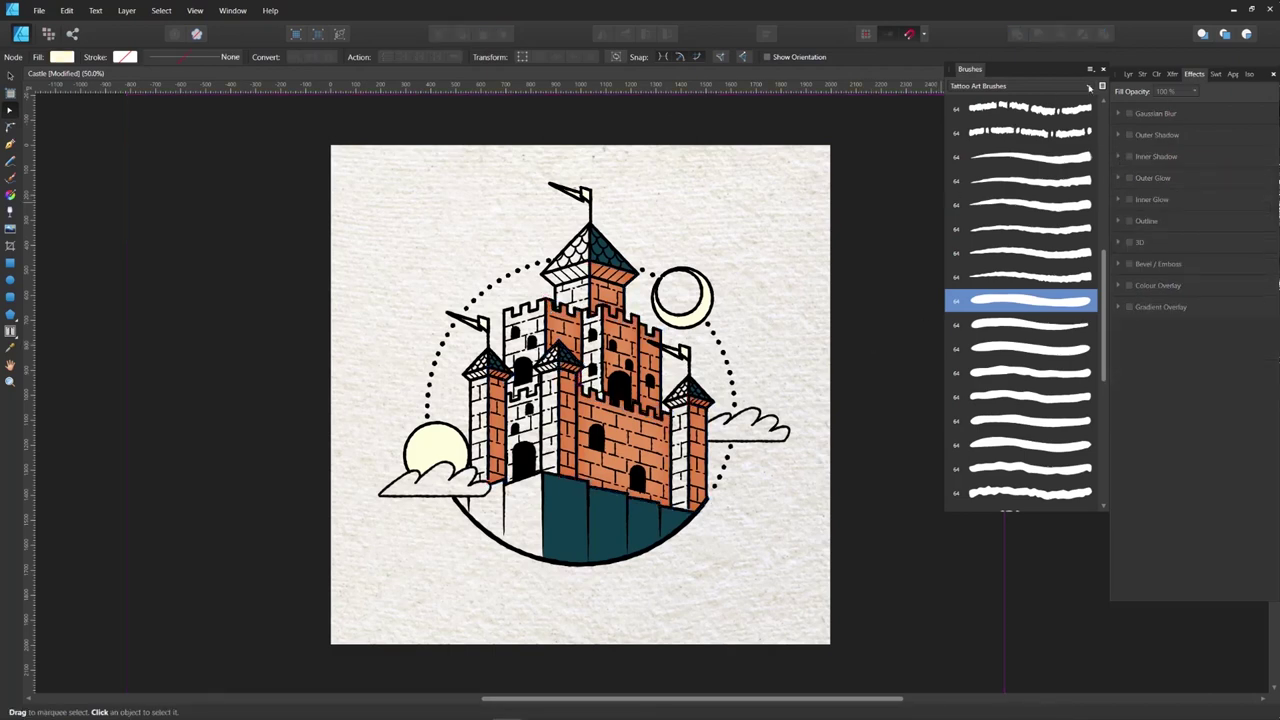
Step: Select all the curves in the Deep Blue layer and enable an Inner Shadow effect on them
{"action": "left_click", "coordinate": [1128, 74]}
{"action": "left_click", "coordinate": [1184, 245]}
{"action": "left_click", "coordinate": [1117, 245]}
{"action": "scroll", "coordinate": [1220, 239], "scroll_direction": "down", "scroll_amount": 2}
{"action": "left_click", "coordinate": [1219, 206]}
{"action": "scroll", "coordinate": [1219, 212], "scroll_direction": "down", "scroll_amount": 3}
{"action": "left_click", "coordinate": [1210, 245], "text": "shift"}
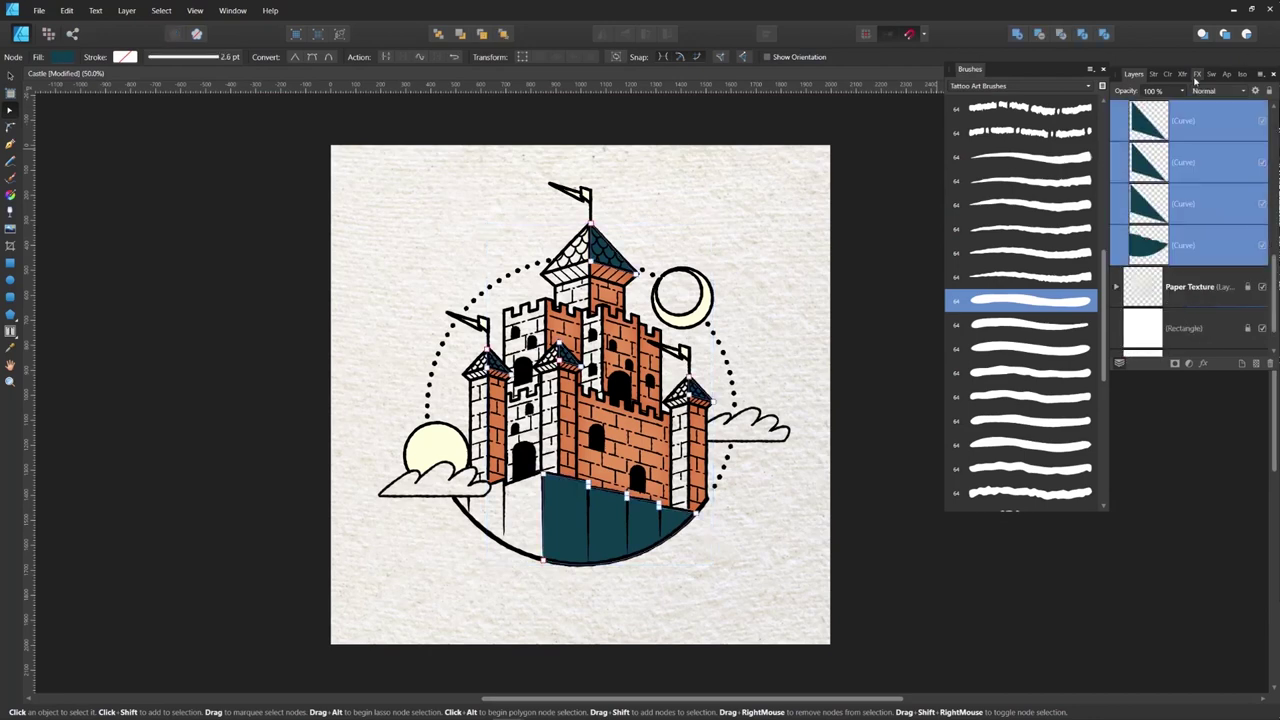
{"action": "left_click", "coordinate": [1197, 75]}
{"action": "left_click", "coordinate": [1119, 157]}
Step: Set the deep blue shapes' inner shadow to the darker blue swatch with 92% opacity and a radius of about 81.5 px
{"action": "left_click", "coordinate": [1166, 184]}
{"action": "left_click", "coordinate": [1192, 261]}
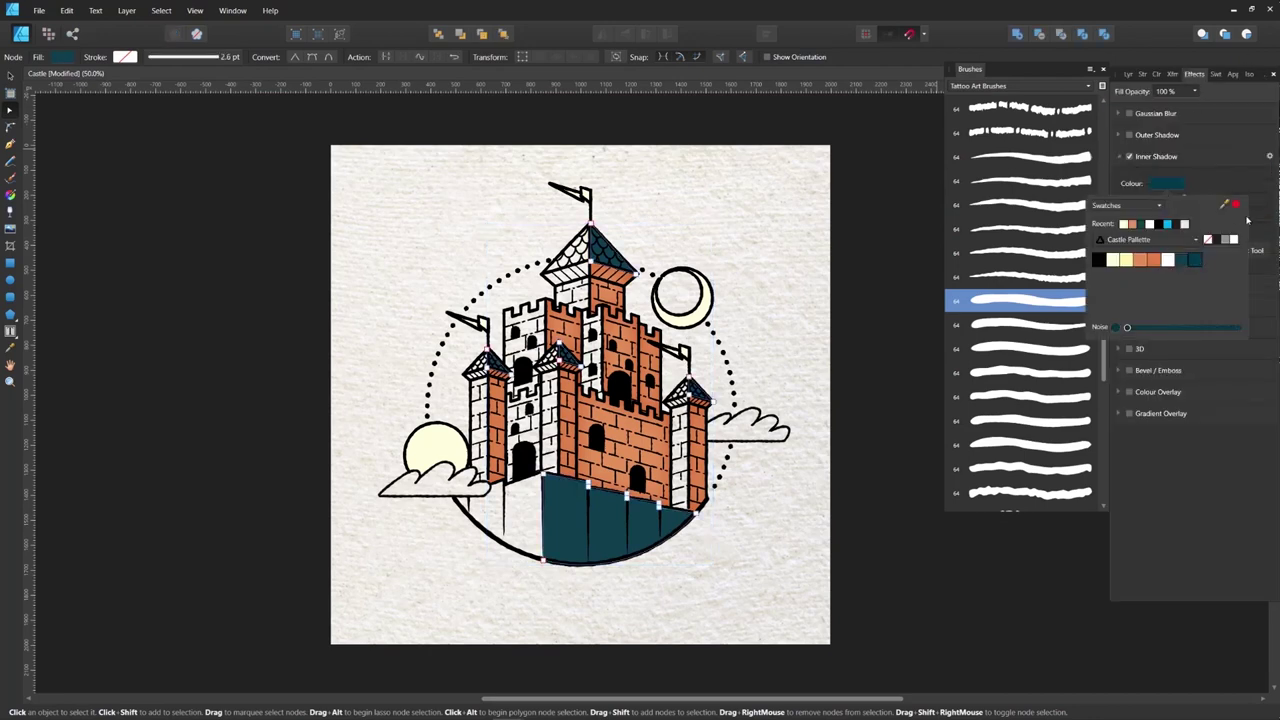
{"action": "left_click", "coordinate": [1244, 184]}
{"action": "left_click_drag", "start_coordinate": [1184, 199], "coordinate": [1201, 199]}
{"action": "left_click_drag", "start_coordinate": [1152, 214], "coordinate": [1212, 199]}
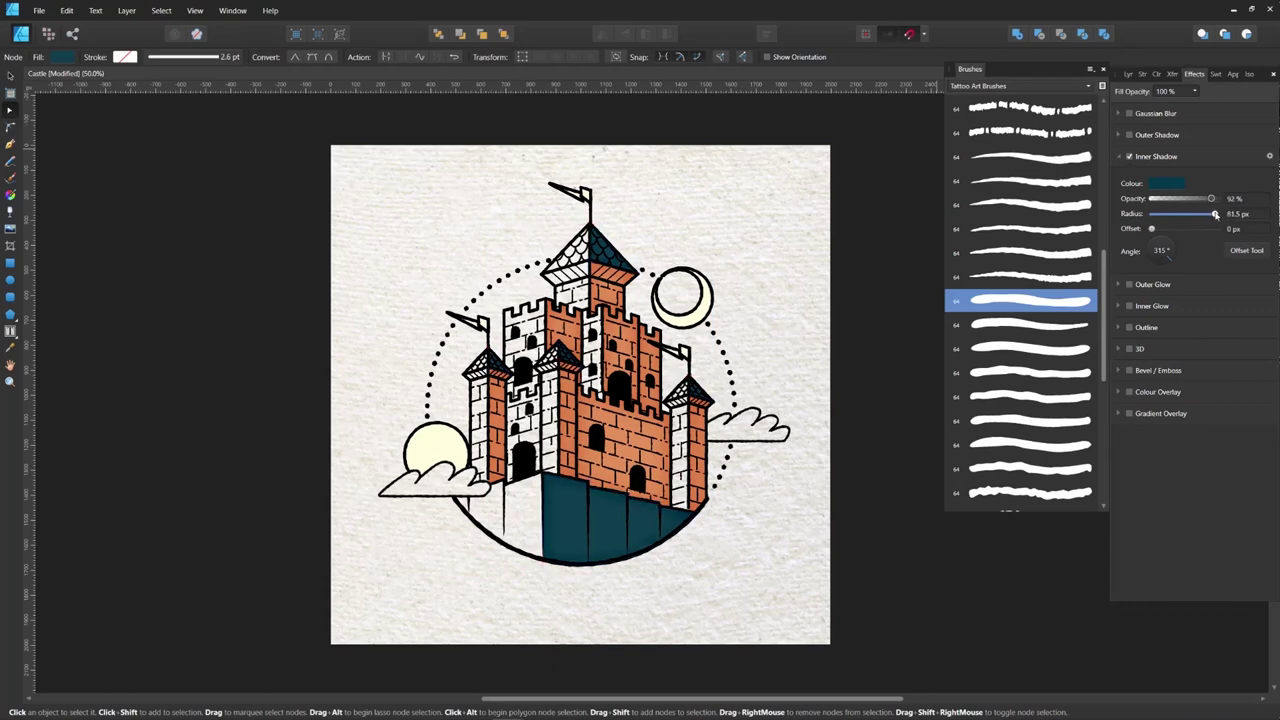
{"action": "left_click", "coordinate": [1120, 157]}
Step: Select all the curves in the Yellow layer and enable an Inner Shadow effect on them
{"action": "left_click", "coordinate": [1128, 74]}
{"action": "left_click", "coordinate": [1117, 206]}
{"action": "left_click", "coordinate": [1180, 121]}
{"action": "left_click", "coordinate": [1116, 121]}
{"action": "left_click", "coordinate": [1205, 163]}
{"action": "left_click", "coordinate": [1200, 328], "text": "shift"}
{"action": "left_click", "coordinate": [1196, 74]}
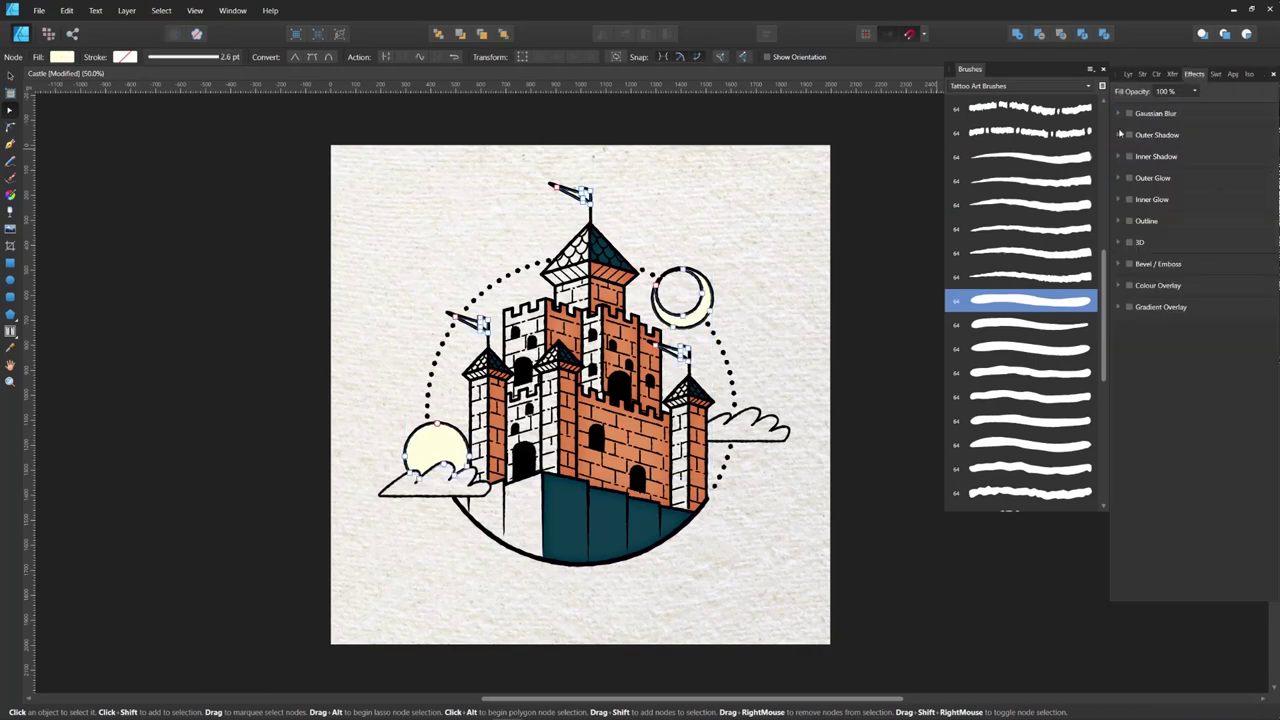
{"action": "left_click", "coordinate": [1120, 157]}
Step: Set the yellow shapes' inner shadow to the stronger yellow swatch with 94% opacity and 100 px radius, and save the document
{"action": "left_click", "coordinate": [1166, 183]}
{"action": "left_click", "coordinate": [1166, 183]}
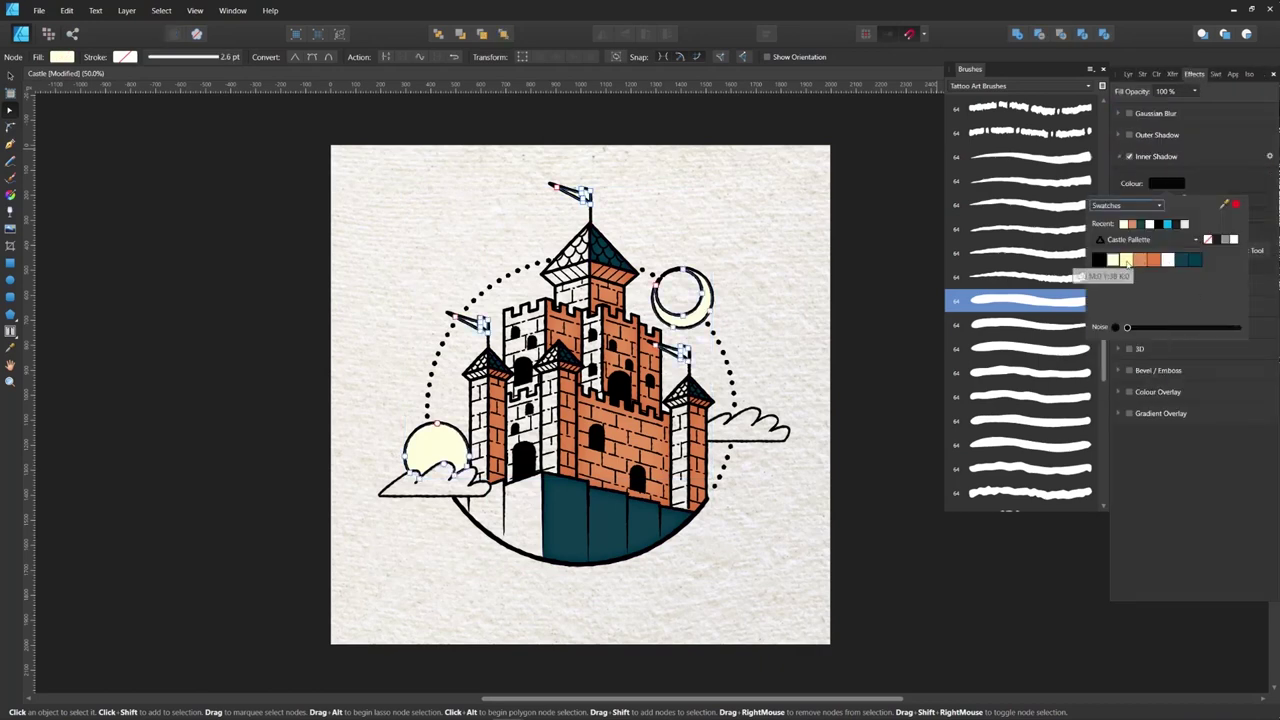
{"action": "left_click", "coordinate": [1126, 260]}
{"action": "left_click_drag", "start_coordinate": [1153, 214], "coordinate": [1184, 214]}
{"action": "left_click_drag", "start_coordinate": [1184, 199], "coordinate": [1221, 214]}
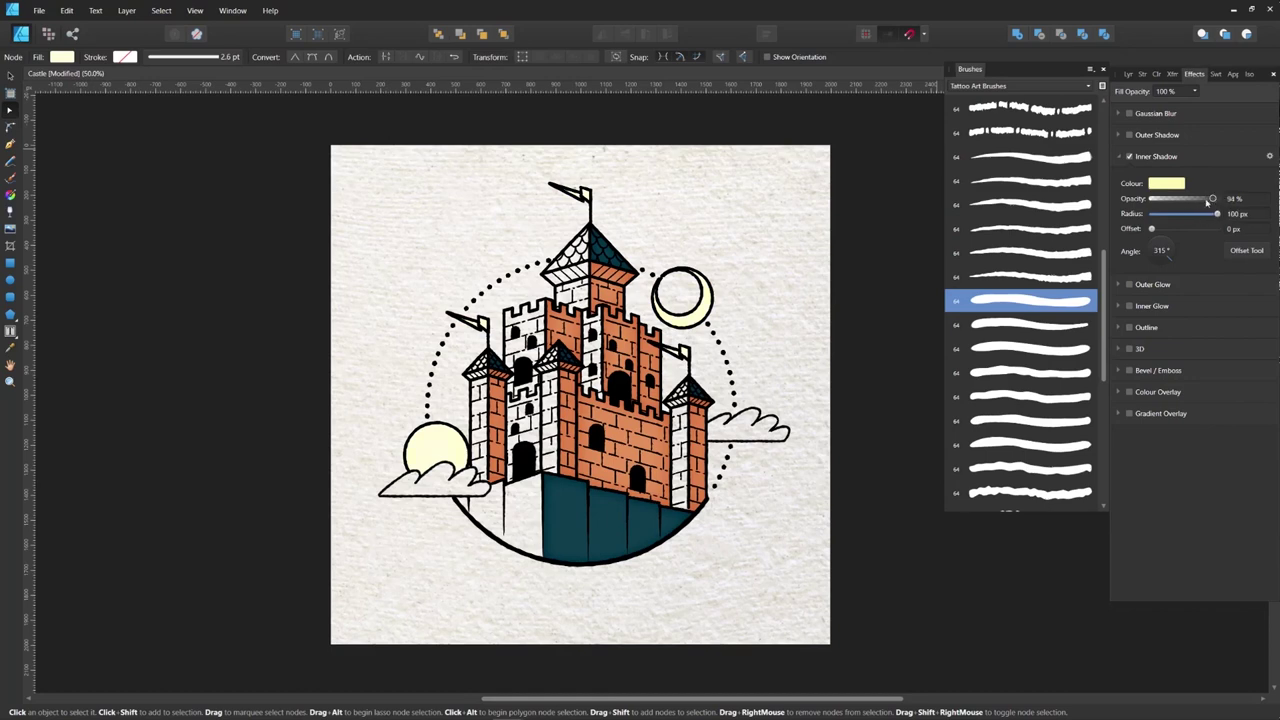
{"action": "left_click", "coordinate": [1133, 74]}
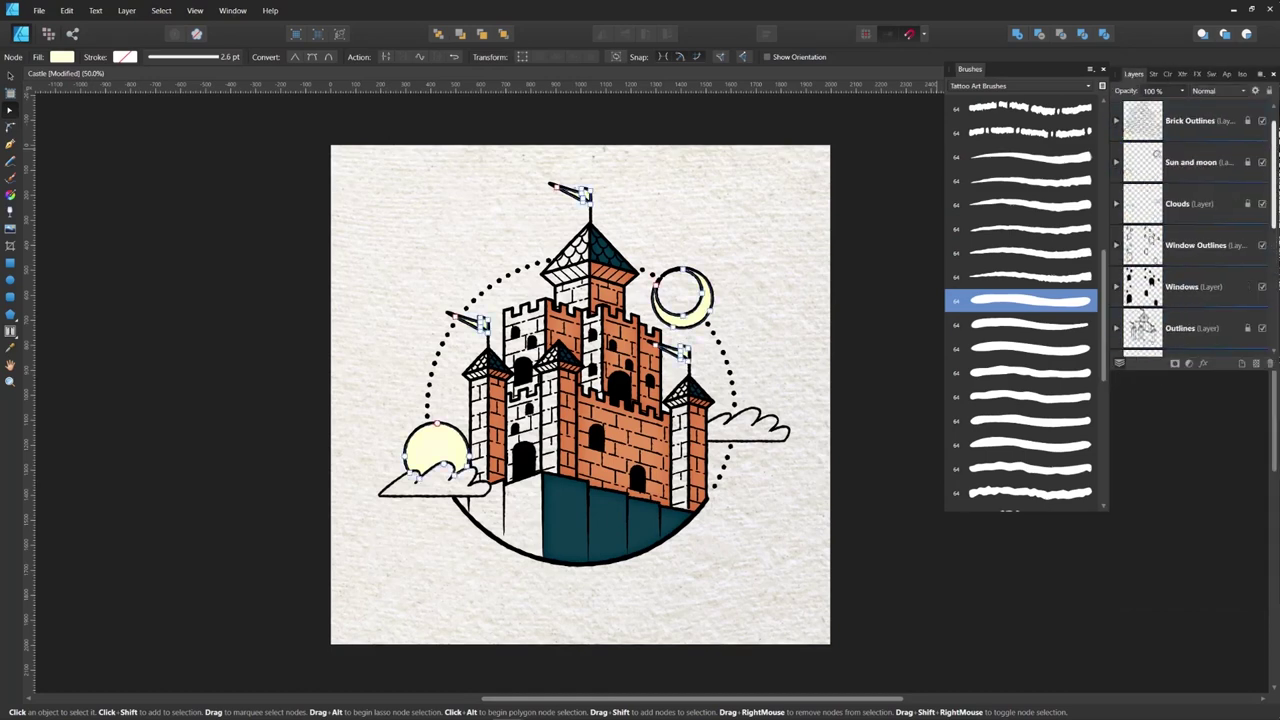
{"action": "left_click", "coordinate": [872, 246]}
{"action": "key", "text": "ctrl+s"}
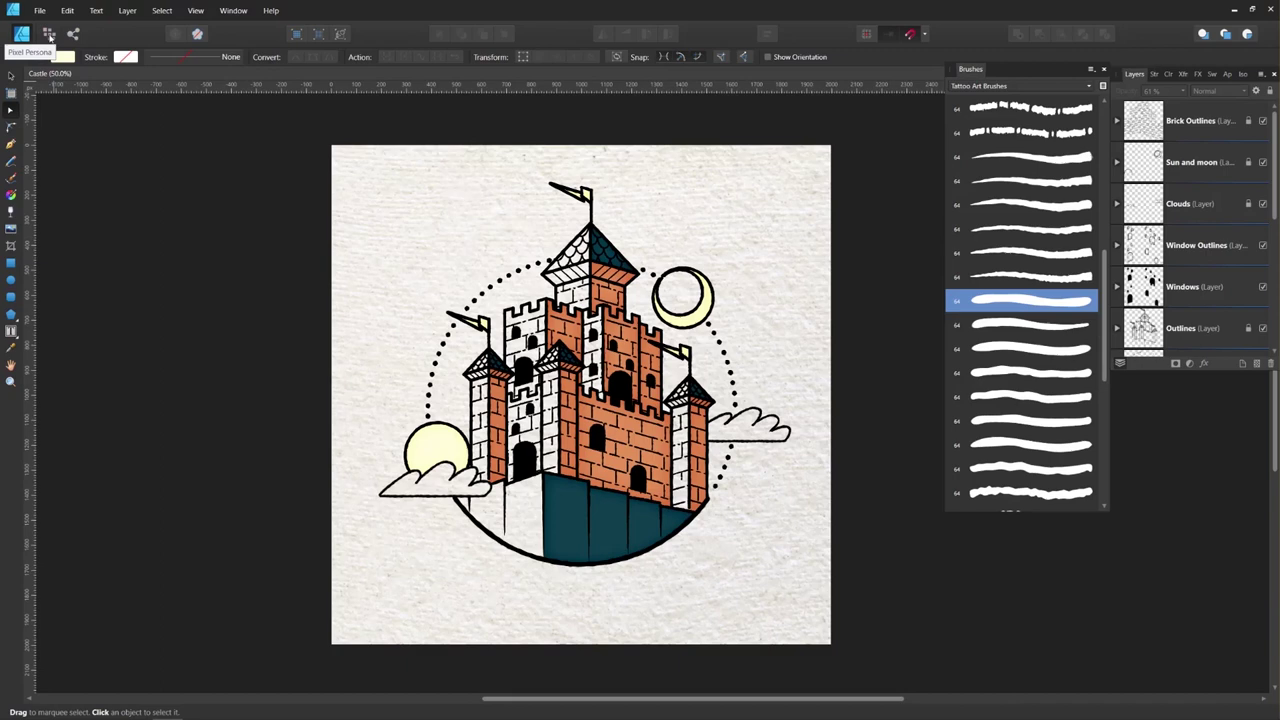
Step: Switch to the Pixel Persona and add a new layer named "Stippling" above the Yellow layer
{"action": "left_click", "coordinate": [48, 34]}
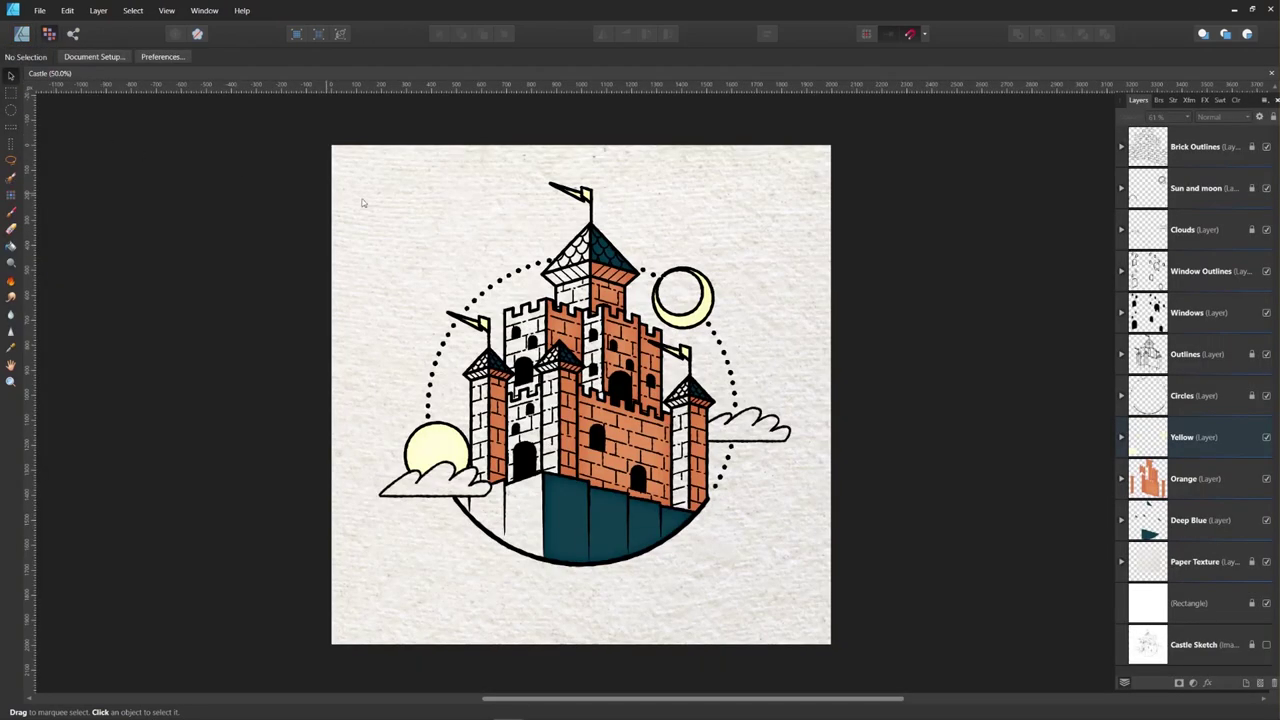
{"action": "left_click_drag", "start_coordinate": [1256, 101], "coordinate": [1218, 71]}
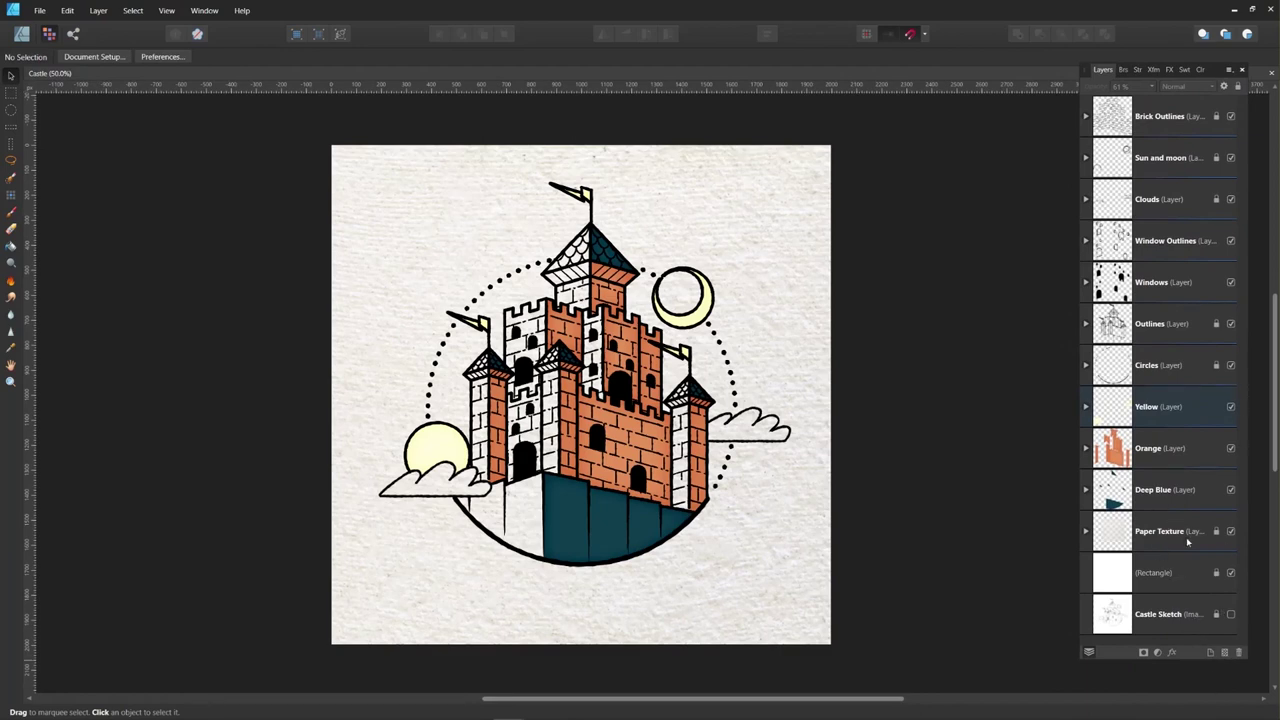
{"action": "left_click", "coordinate": [1177, 409]}
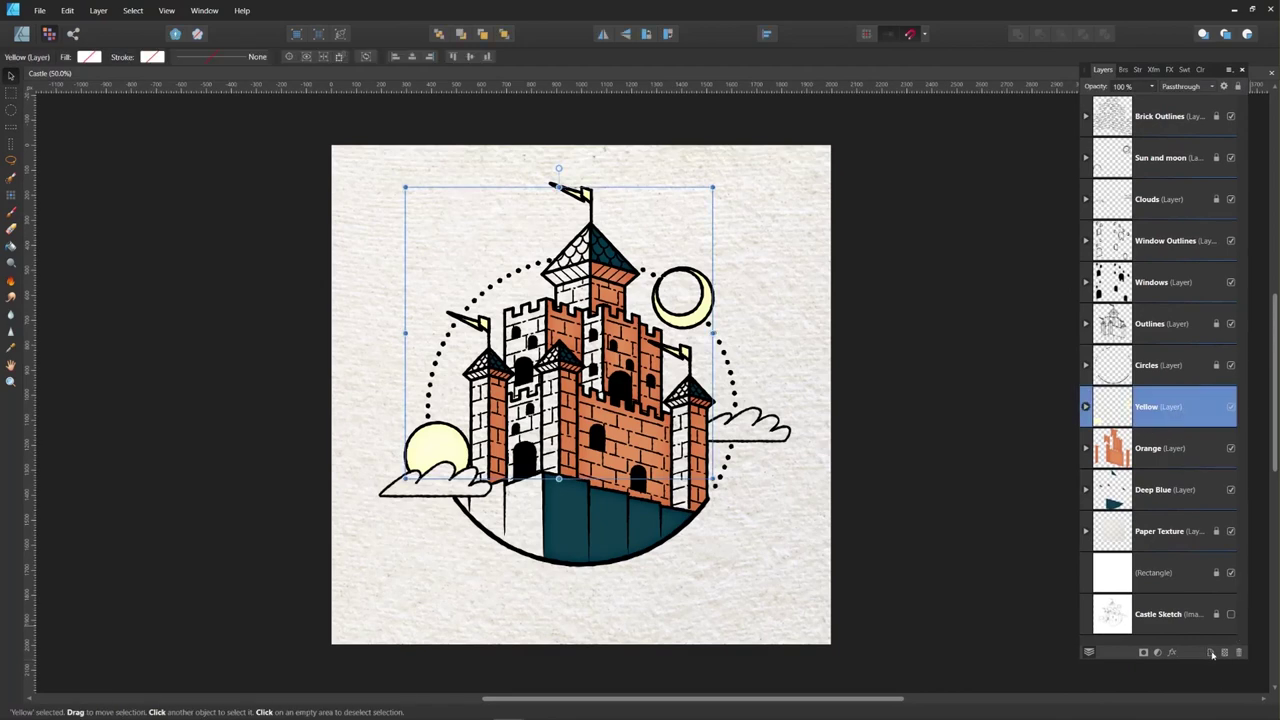
{"action": "left_click", "coordinate": [1211, 653]}
{"action": "double_click", "coordinate": [1152, 407]}
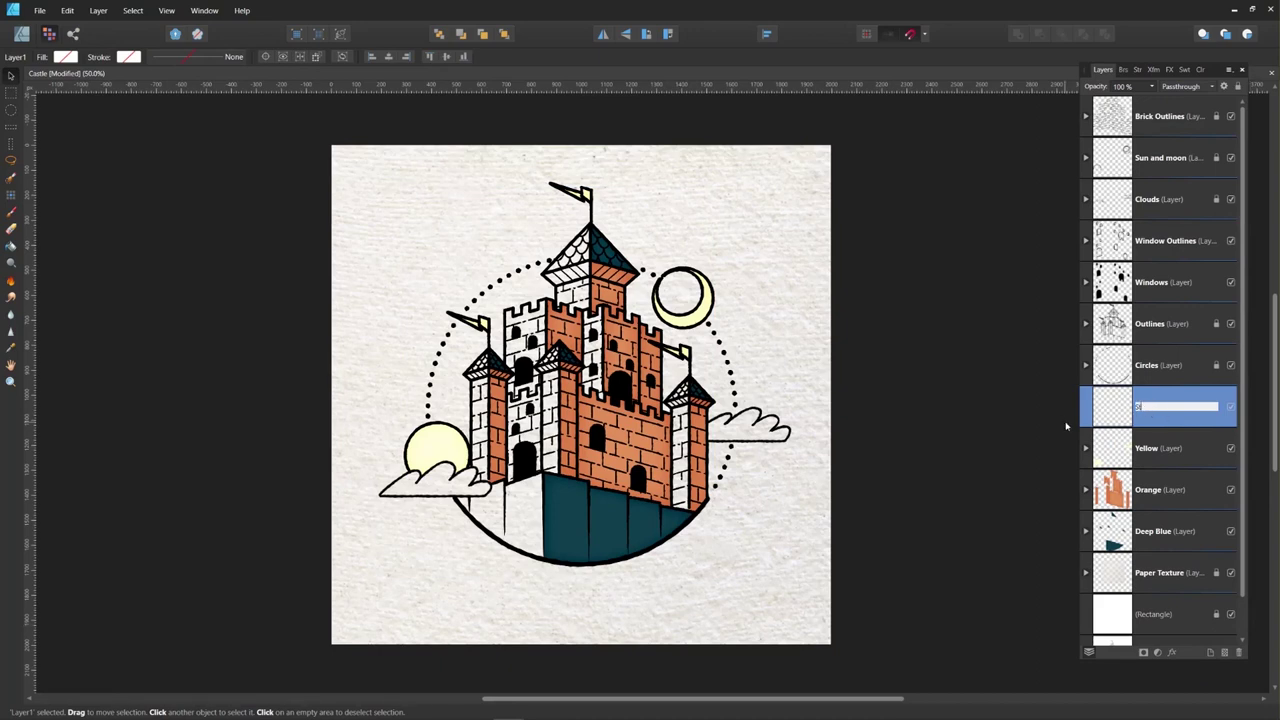
{"action": "type", "text": "Stippling"}
{"action": "key", "text": "Return"}
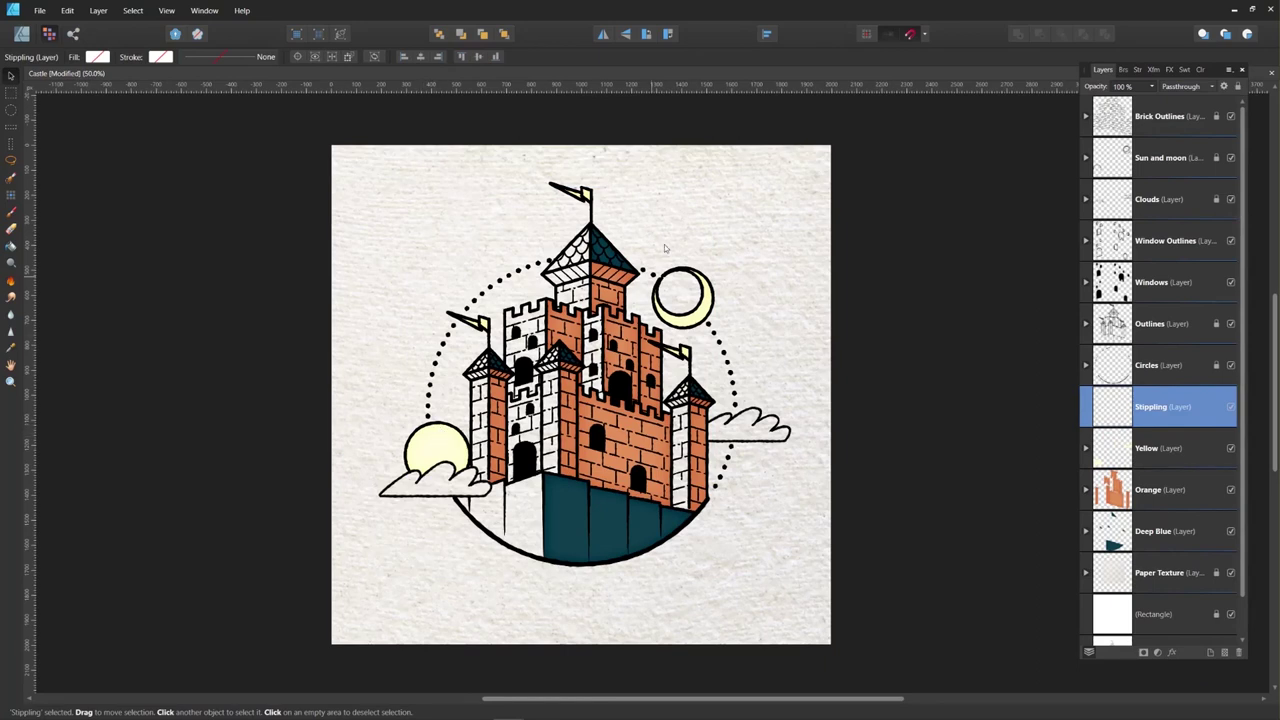
Step: Choose the second brush of the Tattoo Texture Brushes set and the black swatch from the castle palette
{"action": "left_click", "coordinate": [1124, 70]}
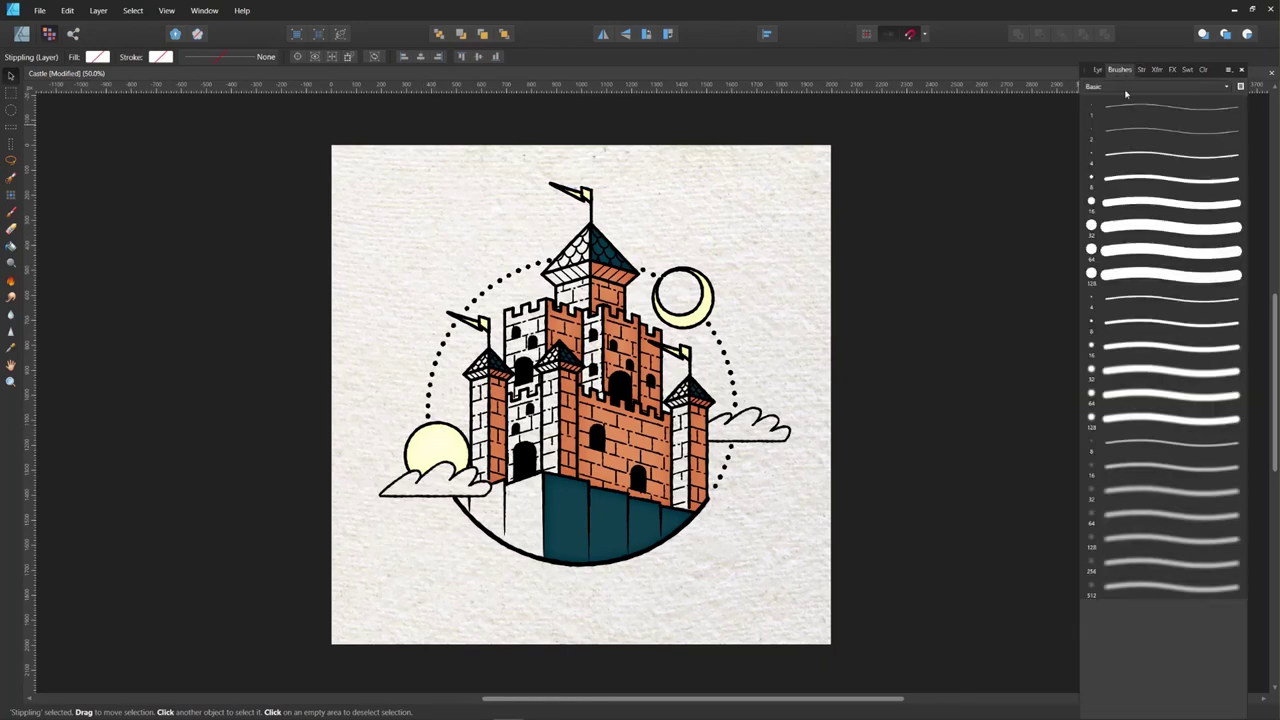
{"action": "left_click", "coordinate": [1162, 88]}
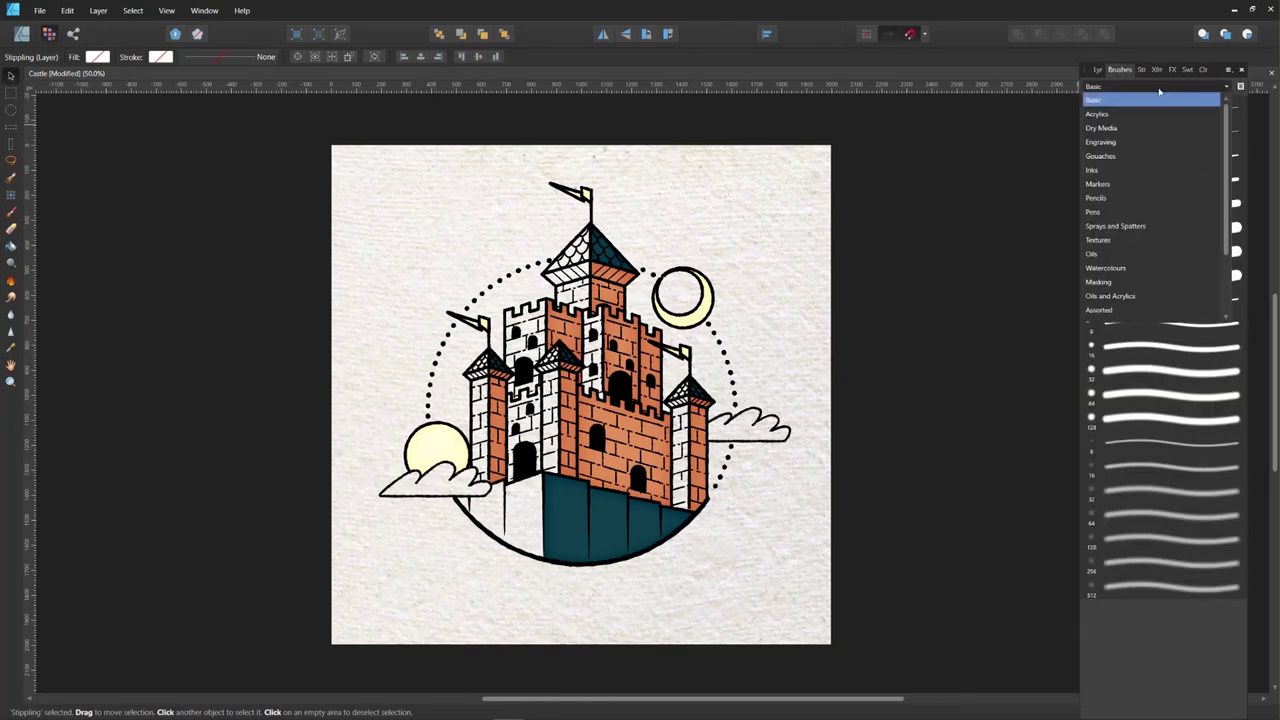
{"action": "scroll", "coordinate": [1211, 250], "scroll_direction": "down", "scroll_amount": 3}
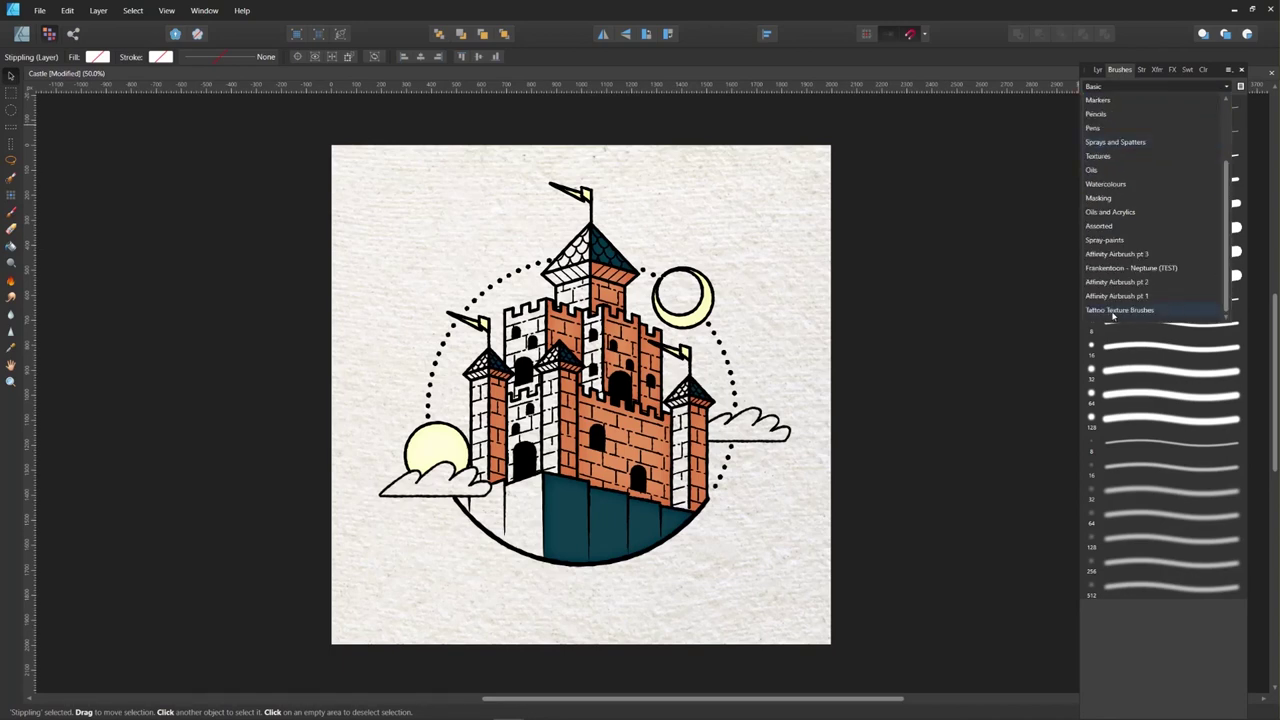
{"action": "left_click", "coordinate": [1119, 311]}
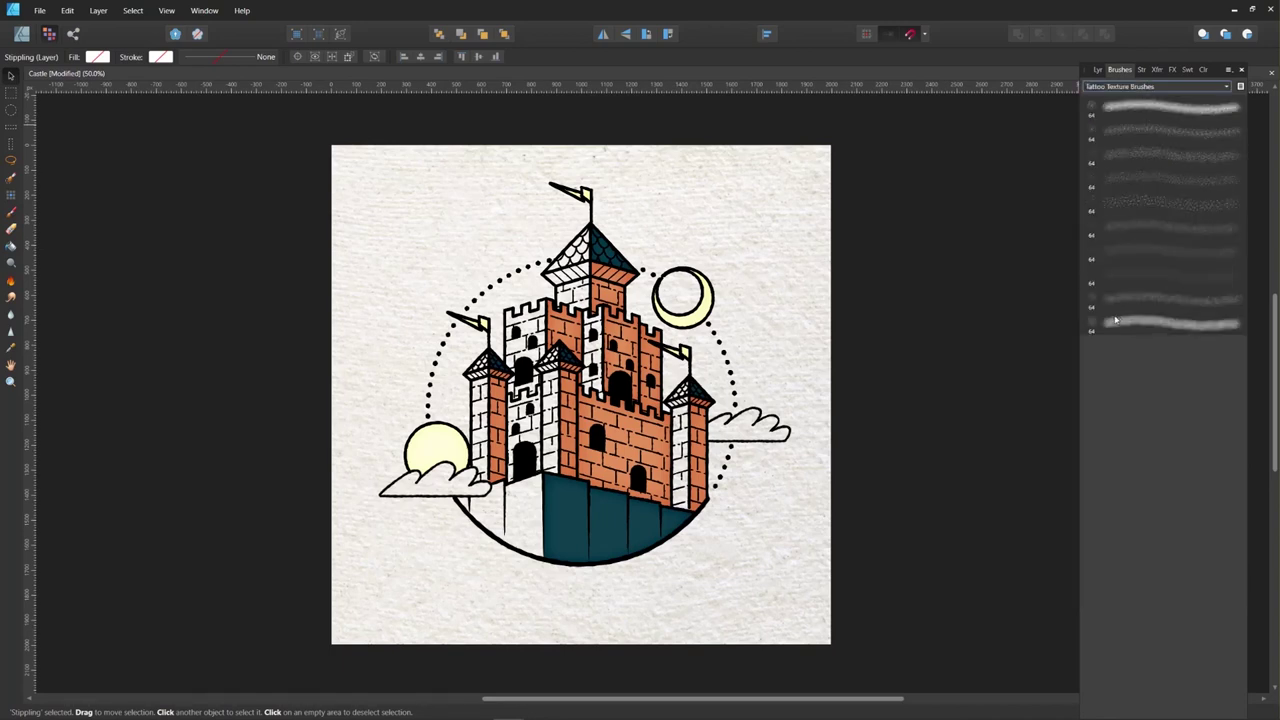
{"action": "left_click", "coordinate": [1149, 130]}
{"action": "left_click", "coordinate": [1187, 69]}
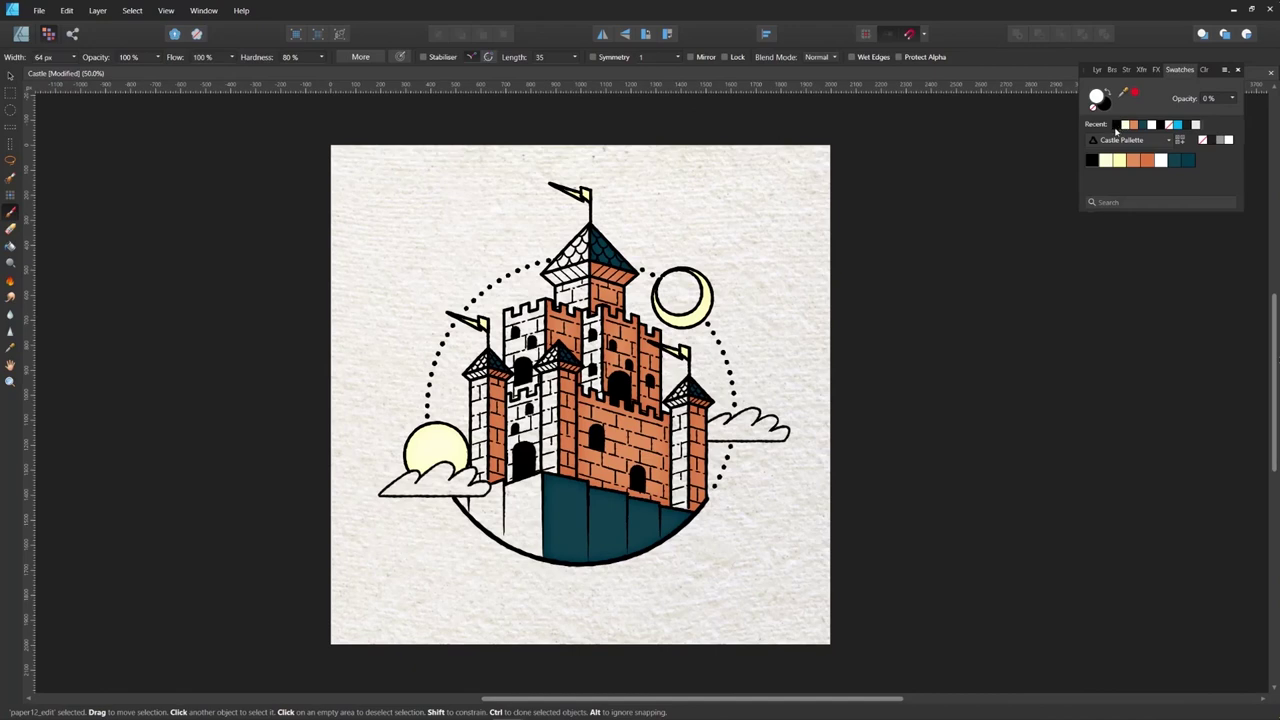
{"action": "left_click", "coordinate": [1091, 161]}
{"action": "left_click", "coordinate": [1099, 70]}
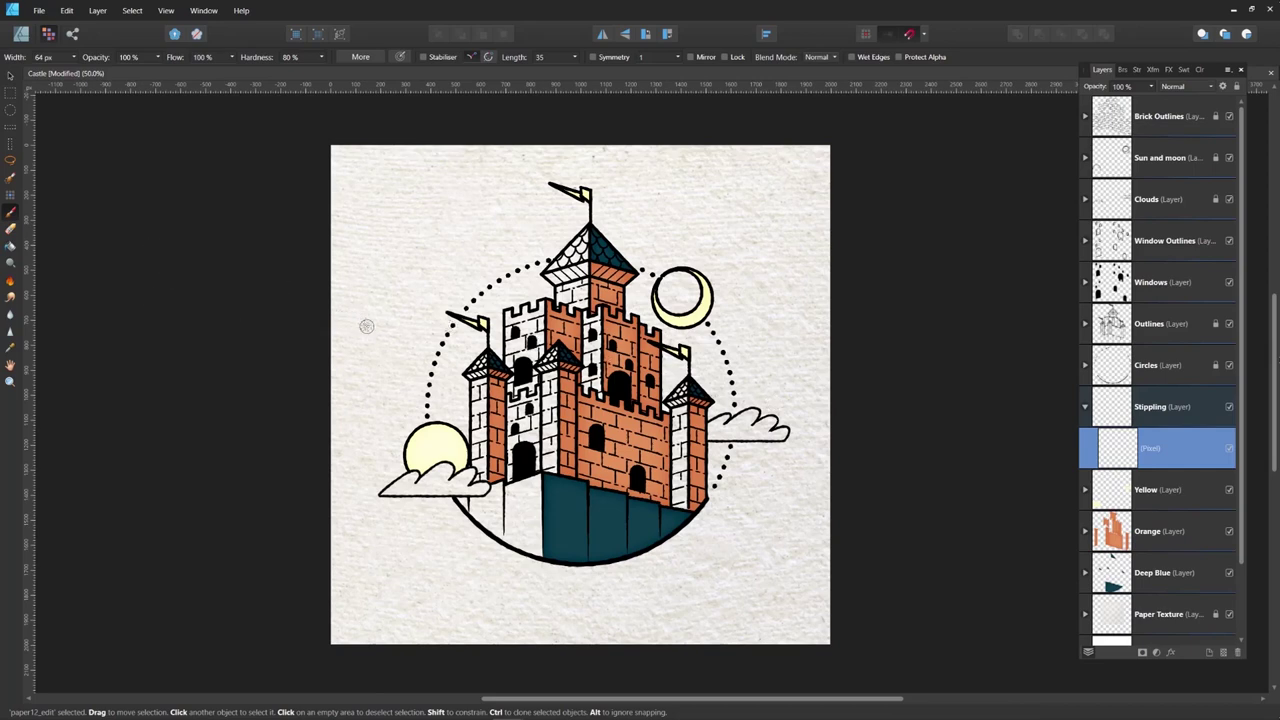
Step: Enlarge the brush to about 144.7 px and stipple black dots around the rim of the sun
{"action": "key", "text": "bracketright"}
{"action": "key", "text": "bracketright"}
{"action": "key", "text": "bracketright"}
{"action": "key", "text": "bracketright"}
{"action": "key", "text": "bracketright"}
{"action": "key", "text": "bracketright"}
{"action": "key", "text": "bracketright"}
{"action": "key", "text": "bracketleft"}
{"action": "mouse_move", "coordinate": [391, 466]}
{"action": "left_mouse_down"}
{"action": "mouse_move", "coordinate": [411, 474]}
{"action": "mouse_move", "coordinate": [403, 448]}
{"action": "mouse_move", "coordinate": [432, 425]}
{"action": "mouse_move", "coordinate": [466, 450]}
{"action": "mouse_move", "coordinate": [462, 466]}
{"action": "mouse_move", "coordinate": [404, 482]}
{"action": "mouse_move", "coordinate": [409, 442]}
{"action": "mouse_move", "coordinate": [430, 427]}
{"action": "mouse_move", "coordinate": [457, 433]}
{"action": "mouse_move", "coordinate": [465, 468]}
{"action": "mouse_move", "coordinate": [480, 455]}
{"action": "mouse_move", "coordinate": [440, 412]}
{"action": "mouse_move", "coordinate": [408, 425]}
{"action": "mouse_move", "coordinate": [402, 468]}
{"action": "left_mouse_up"}
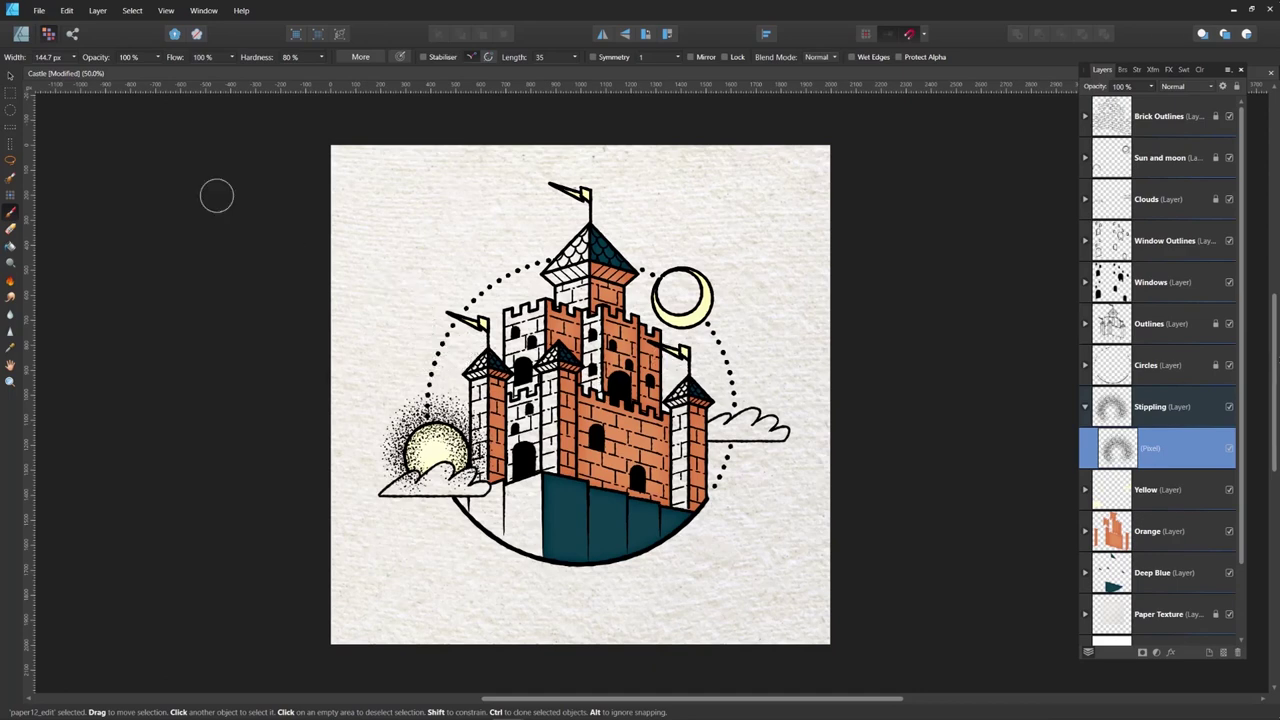
Step: Erase the stippling outside the sun's outline with the Basic 16 px round eraser enlarged to about 64.7 px
{"action": "left_click", "coordinate": [11, 230]}
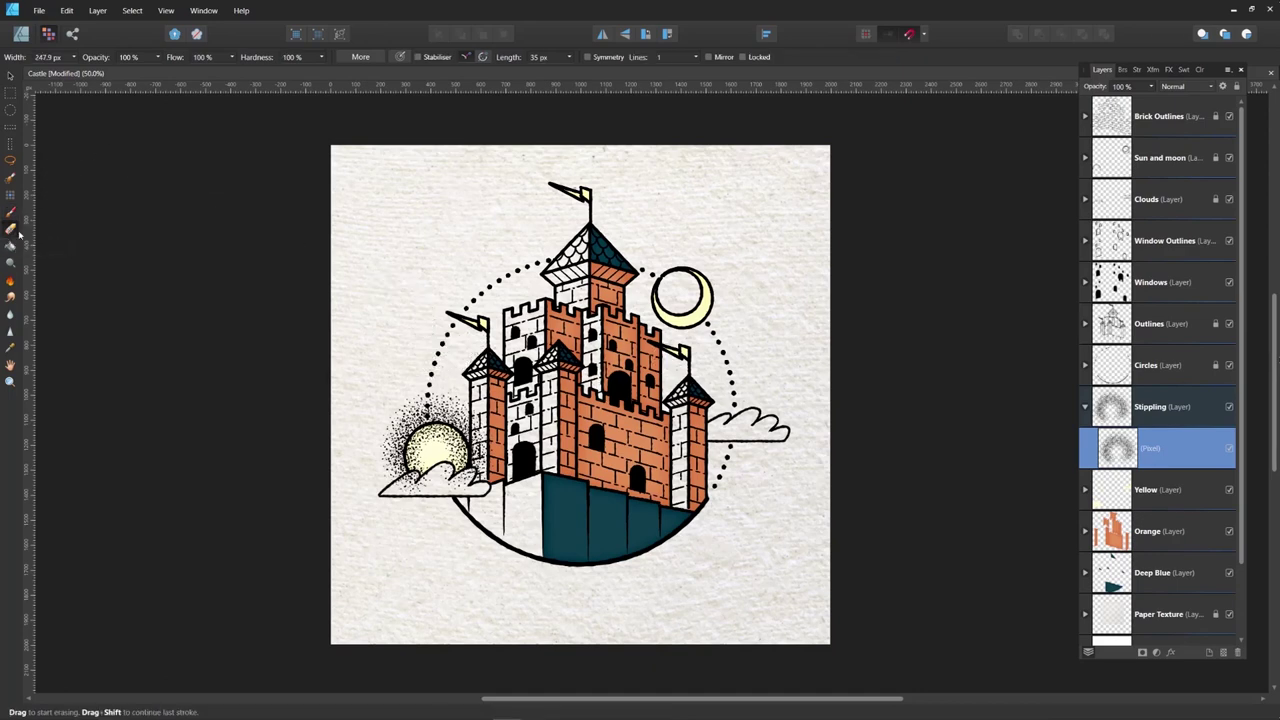
{"action": "left_click", "coordinate": [1122, 70]}
{"action": "left_click", "coordinate": [1152, 87]}
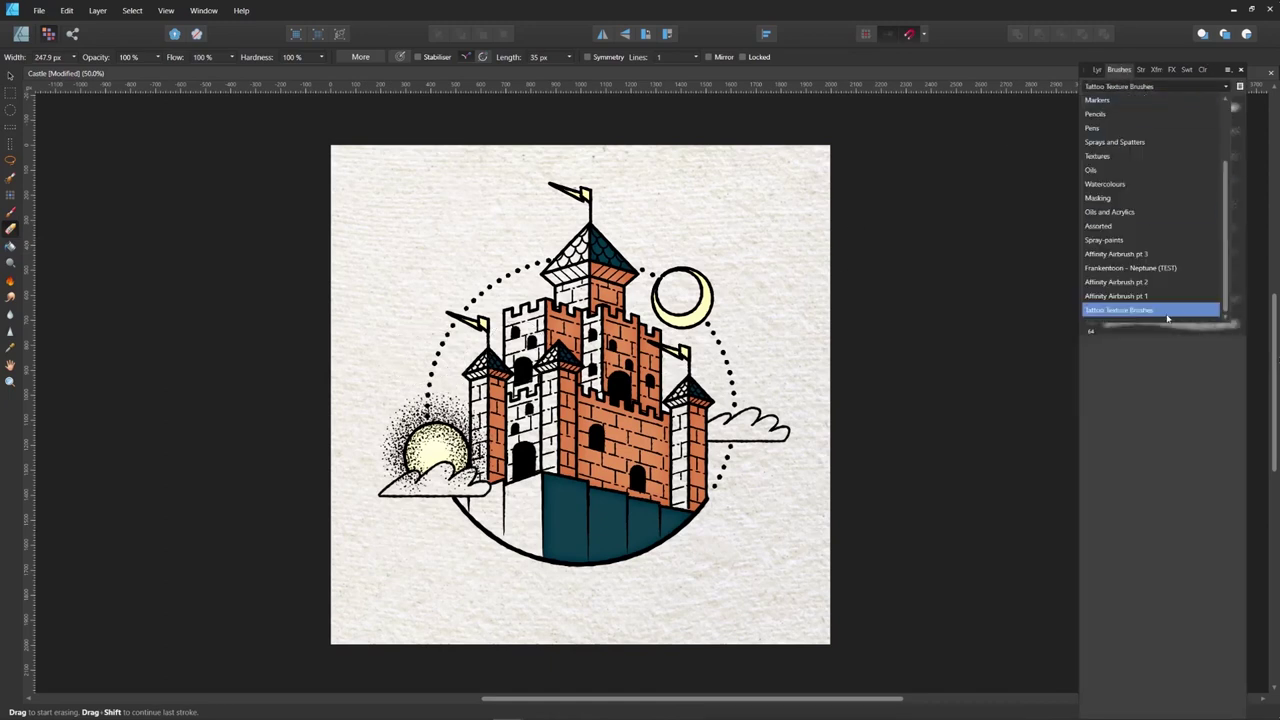
{"action": "scroll", "coordinate": [1190, 155], "scroll_direction": "up", "scroll_amount": 5}
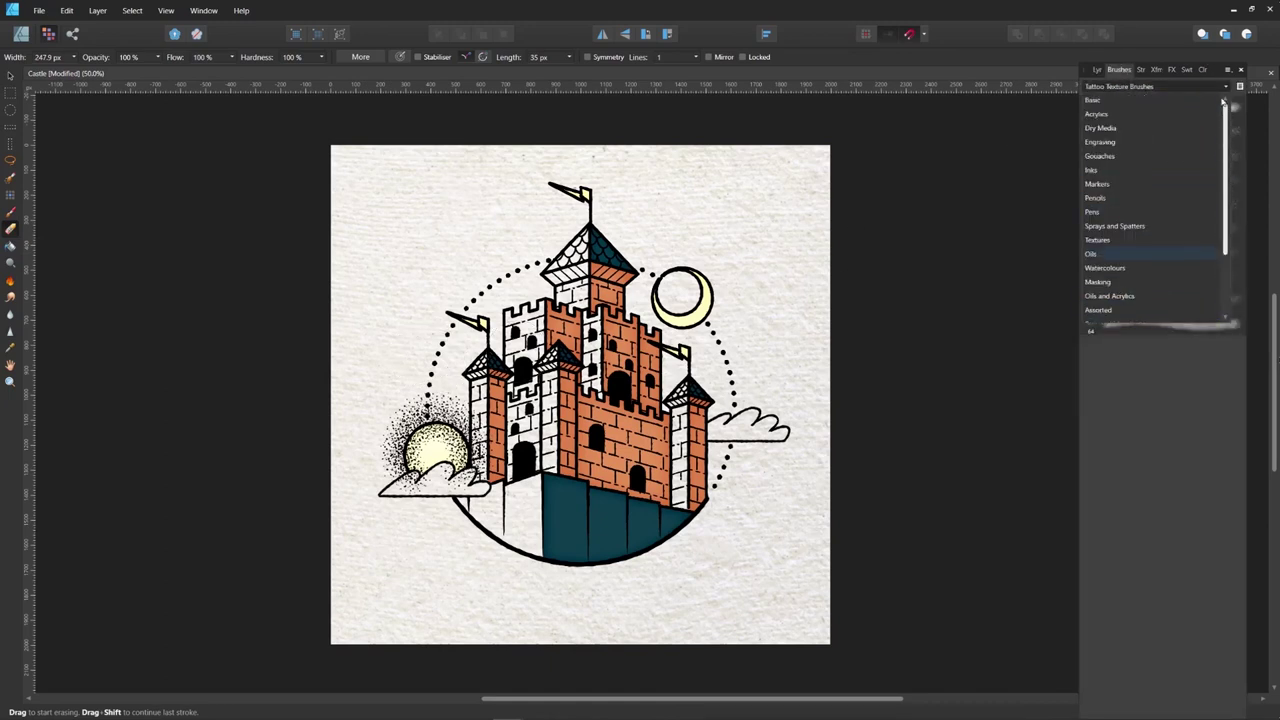
{"action": "left_click", "coordinate": [1120, 106]}
{"action": "left_click", "coordinate": [1147, 211]}
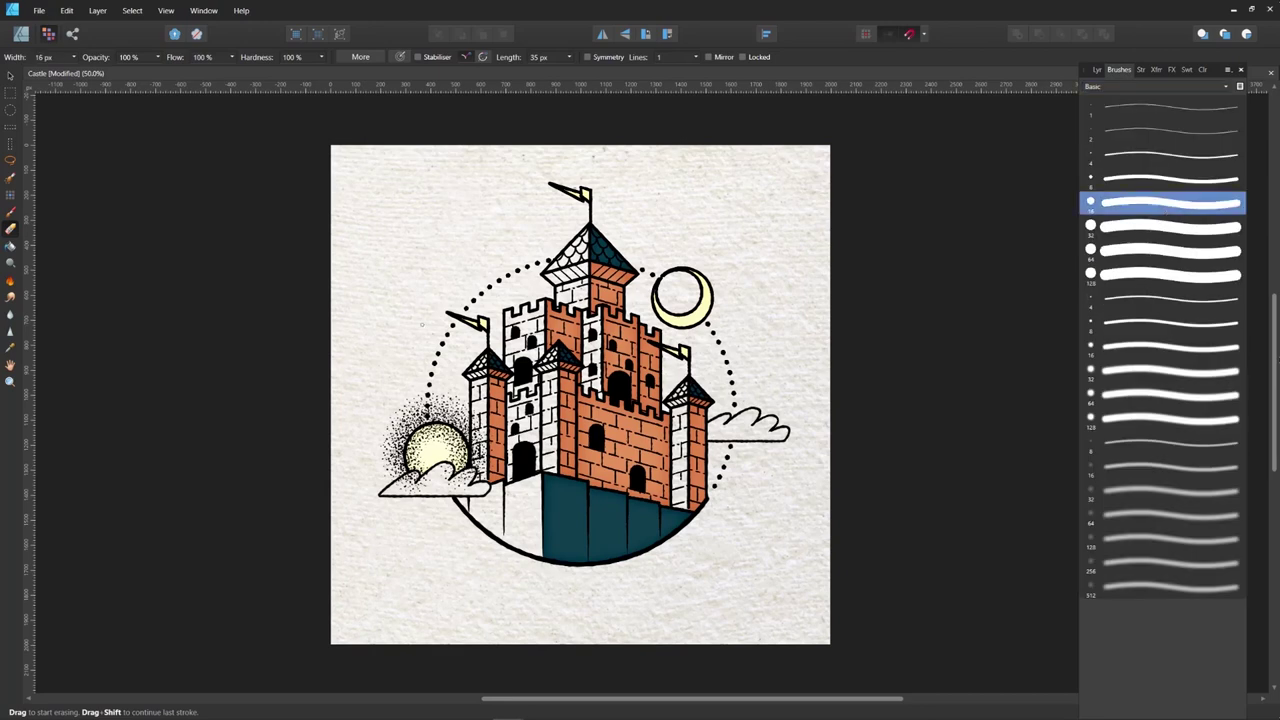
{"action": "key", "text": "]"}
{"action": "key", "text": "]"}
{"action": "key", "text": "bracketright"}
{"action": "key", "text": "bracketright"}
{"action": "key", "text": "bracketright"}
{"action": "mouse_move", "coordinate": [395, 447]}
{"action": "left_mouse_down"}
{"action": "mouse_move", "coordinate": [405, 425]}
{"action": "mouse_move", "coordinate": [386, 466]}
{"action": "mouse_move", "coordinate": [410, 405]}
{"action": "mouse_move", "coordinate": [406, 434]}
{"action": "mouse_move", "coordinate": [424, 418]}
{"action": "mouse_move", "coordinate": [463, 423]}
{"action": "mouse_move", "coordinate": [437, 395]}
{"action": "mouse_move", "coordinate": [483, 424]}
{"action": "mouse_move", "coordinate": [469, 429]}
{"action": "mouse_move", "coordinate": [477, 458]}
{"action": "mouse_move", "coordinate": [486, 441]}
{"action": "mouse_move", "coordinate": [481, 486]}
{"action": "mouse_move", "coordinate": [443, 474]}
{"action": "mouse_move", "coordinate": [414, 490]}
{"action": "mouse_move", "coordinate": [398, 467]}
{"action": "mouse_move", "coordinate": [402, 480]}
{"action": "left_mouse_up"}
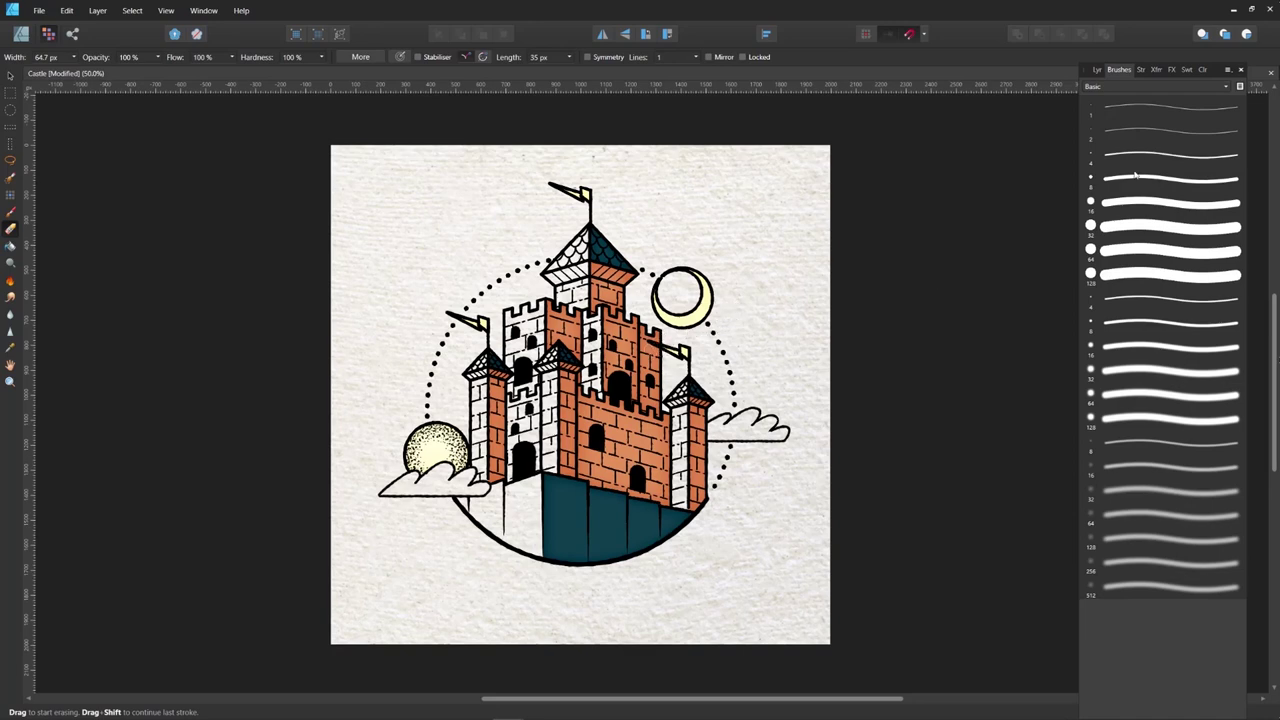
Step: Rename the sun's stippling pixel layer "sun" and add a pixel layer named "cloud" above it
{"action": "left_click", "coordinate": [1097, 69]}
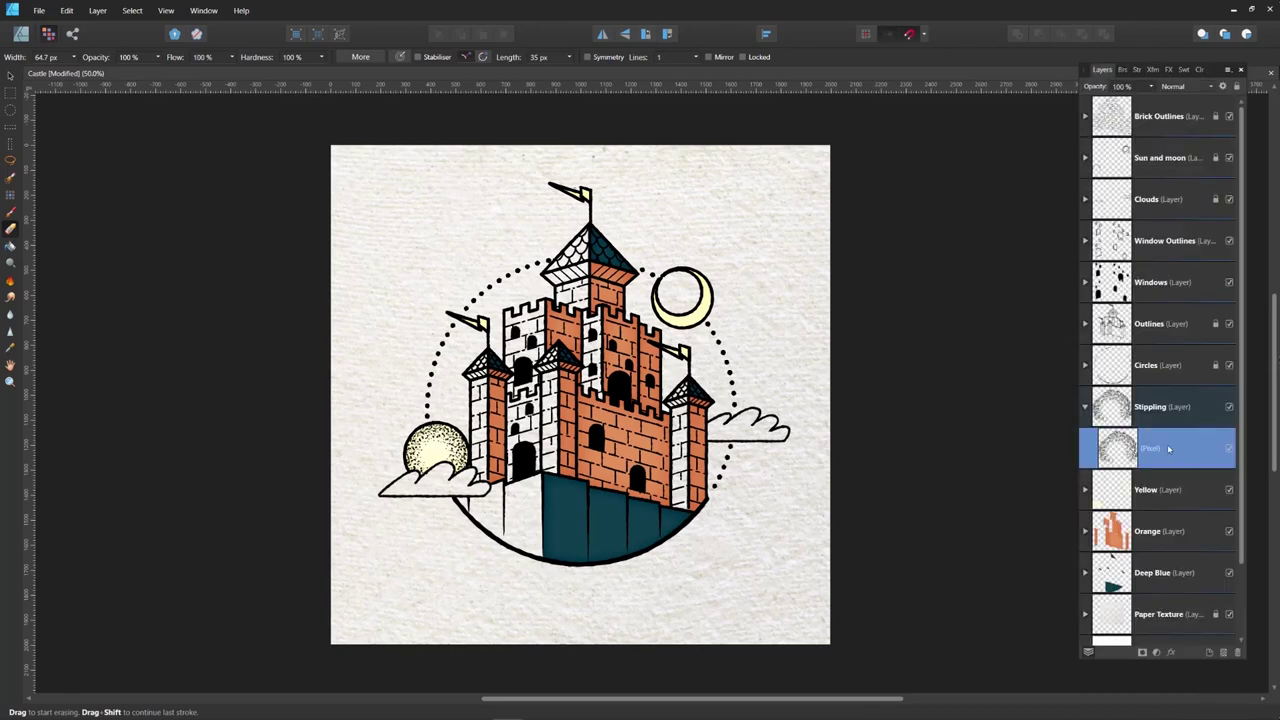
{"action": "left_click", "coordinate": [1222, 652]}
{"action": "double_click", "coordinate": [1154, 489]}
{"action": "type", "text": "sun"}
{"action": "key", "text": "Return"}
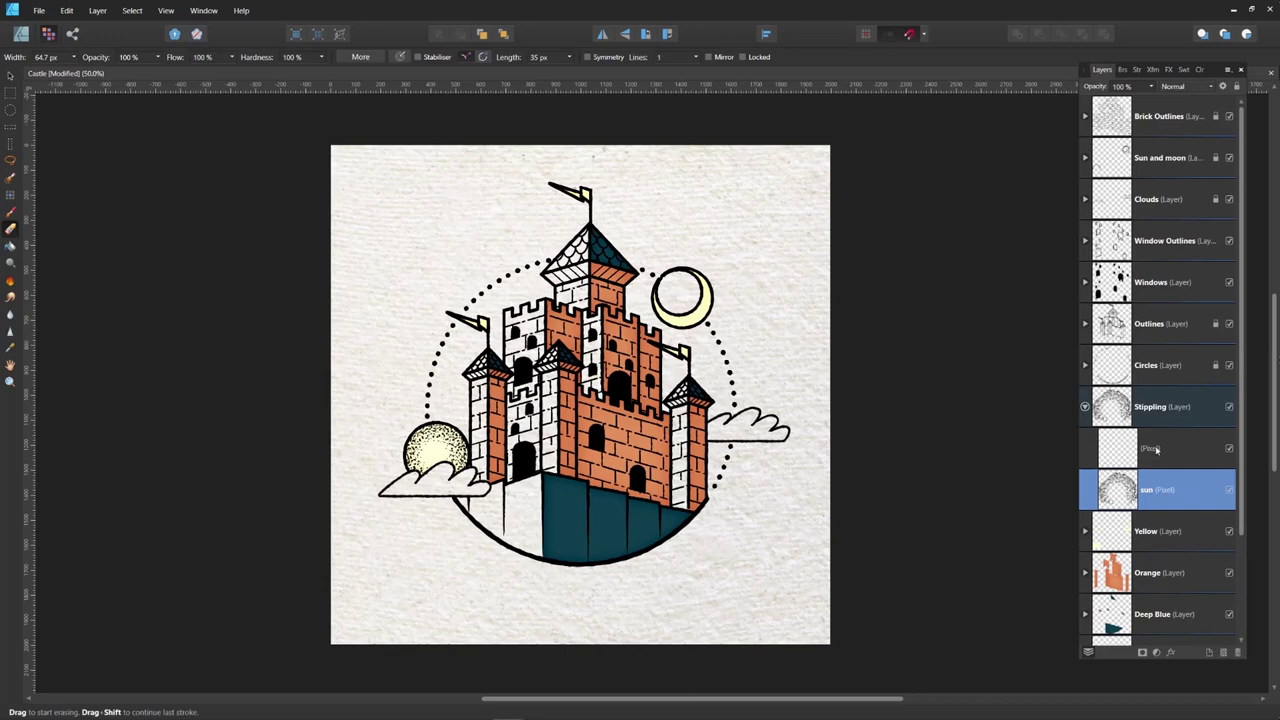
{"action": "double_click", "coordinate": [1155, 450]}
{"action": "type", "text": "cloud"}
{"action": "key", "text": "Return"}
Step: Stipple the base of the cloud in front of the sun with a Tattoo Texture brush about 138.3 px wide
{"action": "key", "text": "b"}
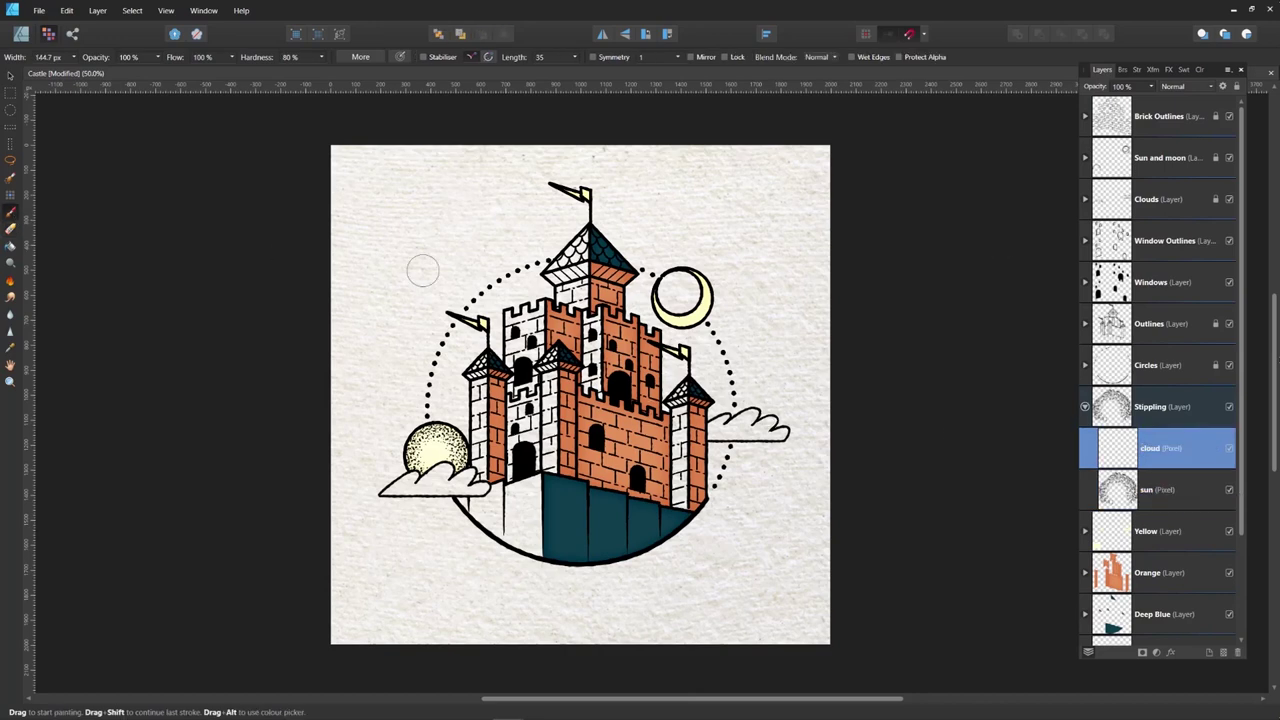
{"action": "left_click", "coordinate": [1119, 69]}
{"action": "left_click", "coordinate": [1155, 86]}
{"action": "left_click", "coordinate": [1115, 255]}
{"action": "key", "text": "bracketright"}
{"action": "mouse_move", "coordinate": [376, 503]}
{"action": "left_mouse_down"}
{"action": "mouse_move", "coordinate": [511, 505]}
{"action": "mouse_move", "coordinate": [385, 501]}
{"action": "left_mouse_up"}
{"action": "key", "text": "bracketright"}
{"action": "key", "text": "bracketleft"}
{"action": "key", "text": "ctrl+z"}
{"action": "key", "text": "ctrl+plus"}
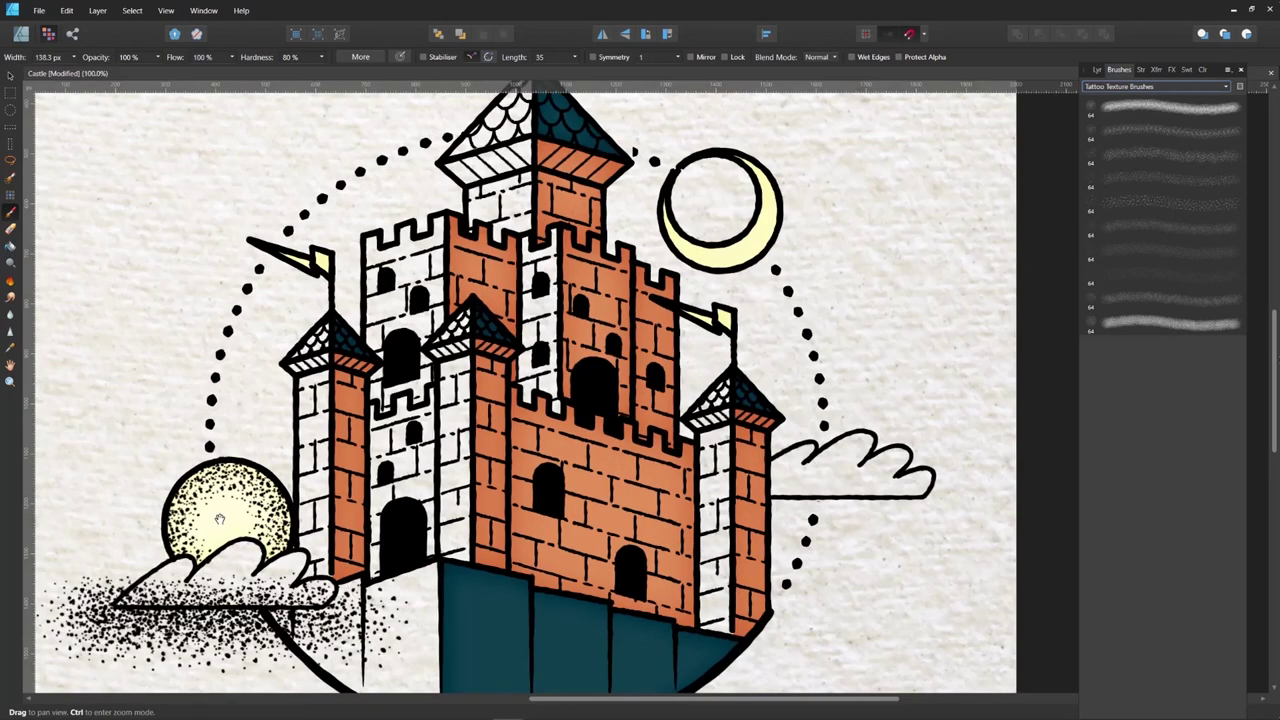
Step: Erase the stray dots that fall outside the outline of the cloud in front of the sun
{"action": "left_click_drag", "start_coordinate": [230, 523], "coordinate": [458, 392]}
{"action": "left_click", "coordinate": [12, 230]}
{"action": "mouse_move", "coordinate": [440, 505]}
{"action": "left_mouse_down"}
{"action": "mouse_move", "coordinate": [348, 484]}
{"action": "mouse_move", "coordinate": [542, 485]}
{"action": "mouse_move", "coordinate": [582, 450]}
{"action": "mouse_move", "coordinate": [577, 508]}
{"action": "mouse_move", "coordinate": [367, 526]}
{"action": "mouse_move", "coordinate": [309, 486]}
{"action": "mouse_move", "coordinate": [305, 445]}
{"action": "mouse_move", "coordinate": [329, 479]}
{"action": "mouse_move", "coordinate": [351, 430]}
{"action": "mouse_move", "coordinate": [338, 443]}
{"action": "mouse_move", "coordinate": [377, 418]}
{"action": "left_mouse_up"}
{"action": "left_click_drag", "start_coordinate": [608, 412], "coordinate": [494, 489]}
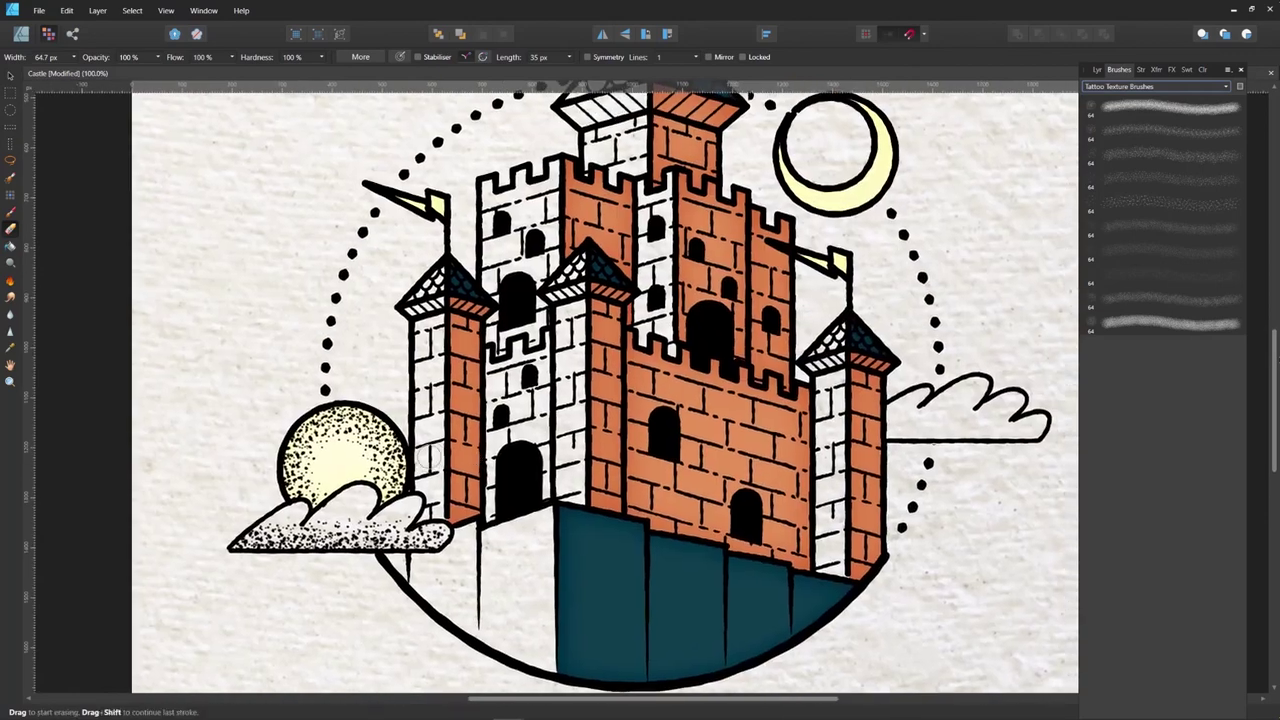
Step: Stipple the underside of the right cloud and darken the base of the left cloud with the second texture brush
{"action": "scroll", "coordinate": [292, 406], "scroll_direction": "down", "scroll_amount": 1}
{"action": "left_click", "coordinate": [11, 212]}
{"action": "left_click", "coordinate": [1148, 131]}
{"action": "left_click_drag", "start_coordinate": [732, 428], "coordinate": [858, 432]}
{"action": "key", "text": "bracketleft"}
{"action": "left_click_drag", "start_coordinate": [858, 432], "coordinate": [755, 432]}
{"action": "left_click_drag", "start_coordinate": [388, 520], "coordinate": [250, 519]}
{"action": "key", "text": "bracketright"}
Step: Erase the excess stippling outside the outlines of both clouds
{"action": "key", "text": "e"}
{"action": "mouse_move", "coordinate": [405, 522]}
{"action": "left_mouse_down"}
{"action": "mouse_move", "coordinate": [233, 525]}
{"action": "mouse_move", "coordinate": [255, 484]}
{"action": "left_mouse_up"}
{"action": "mouse_move", "coordinate": [778, 447]}
{"action": "left_mouse_down"}
{"action": "mouse_move", "coordinate": [736, 446]}
{"action": "mouse_move", "coordinate": [724, 414]}
{"action": "mouse_move", "coordinate": [766, 451]}
{"action": "mouse_move", "coordinate": [706, 444]}
{"action": "mouse_move", "coordinate": [870, 425]}
{"action": "left_mouse_up"}
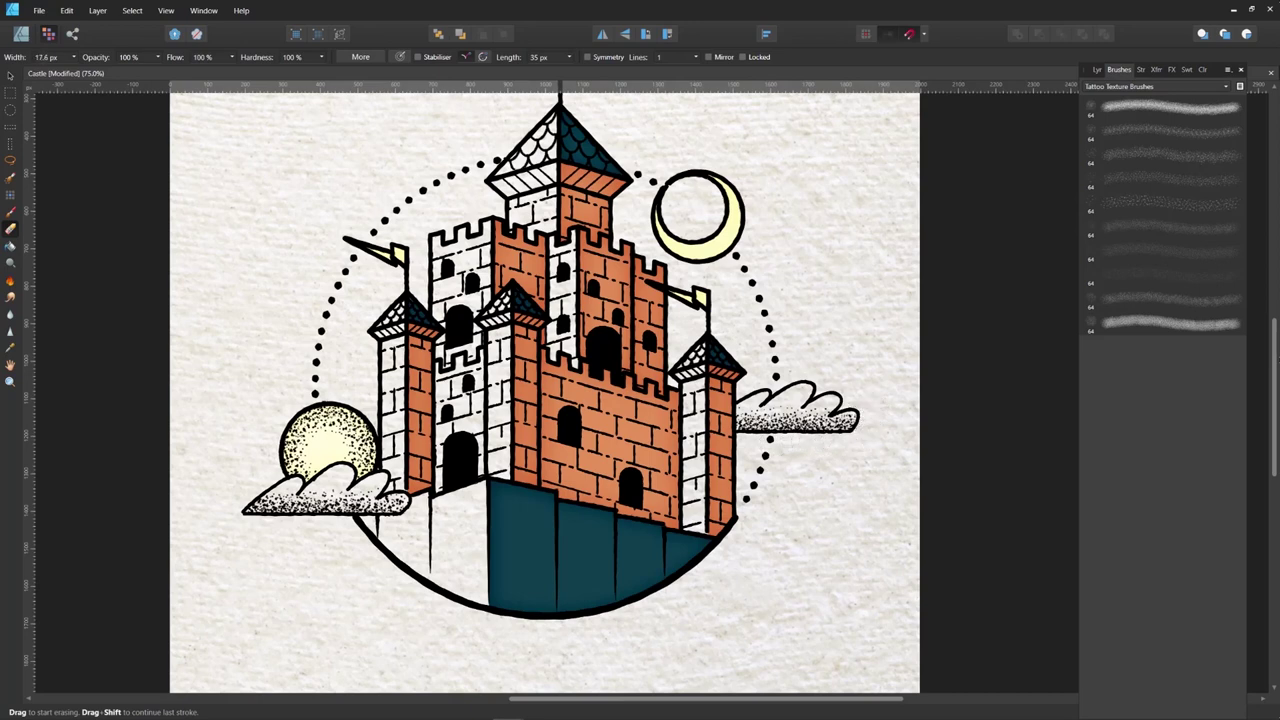
Step: Add a pixel layer named "Cliff 1" above the cloud layer inside the Stippling layer
{"action": "left_click", "coordinate": [1097, 69]}
{"action": "left_click", "coordinate": [1210, 653]}
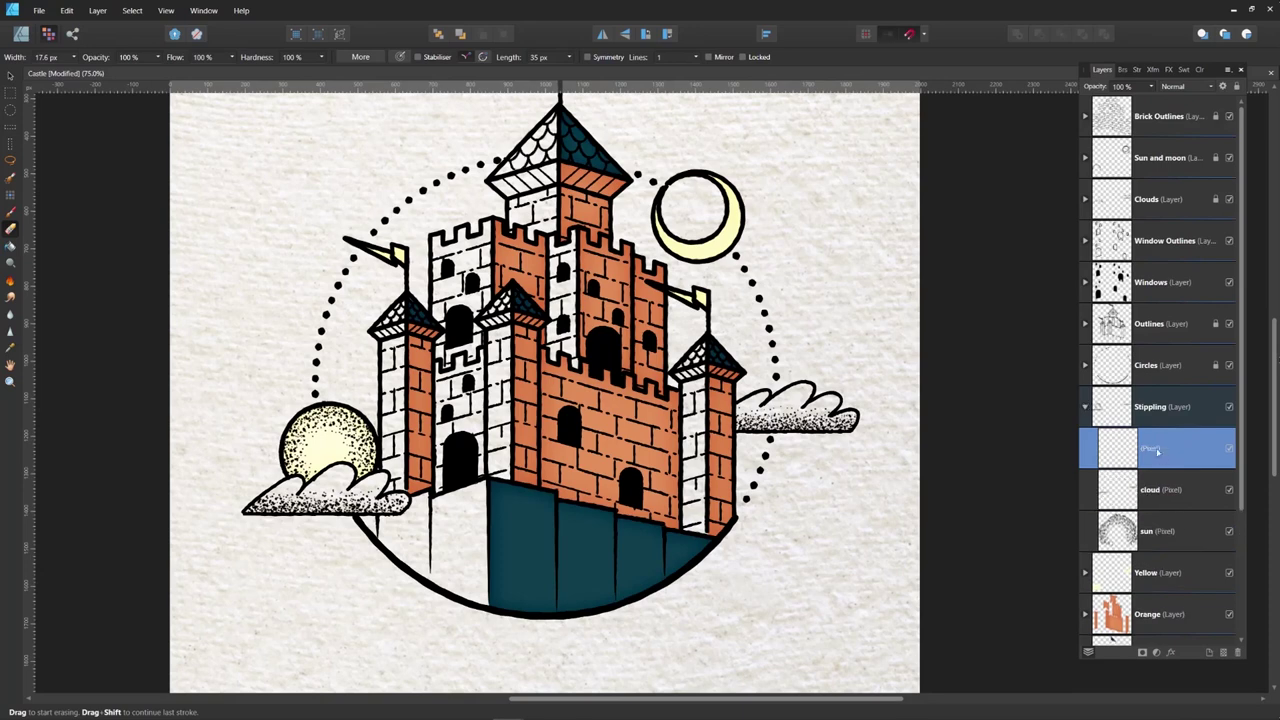
{"action": "type", "text": "castle"}
{"action": "key", "text": "Return"}
Step: Stipple the white cliff face below the castle gate with the enlarged second texture brush and switch to the Erase Brush
{"action": "left_click", "coordinate": [1121, 69]}
{"action": "left_click", "coordinate": [1158, 140]}
{"action": "left_click", "coordinate": [11, 212]}
{"action": "left_click", "coordinate": [1158, 132]}
{"action": "key", "text": "bracketright"}
{"action": "key", "text": "bracketright"}
{"action": "key", "text": "bracketright"}
{"action": "key", "text": "bracketright"}
{"action": "key", "text": "bracketright"}
{"action": "mouse_move", "coordinate": [418, 558]}
{"action": "left_mouse_down"}
{"action": "mouse_move", "coordinate": [445, 485]}
{"action": "mouse_move", "coordinate": [415, 560]}
{"action": "mouse_move", "coordinate": [420, 590]}
{"action": "mouse_move", "coordinate": [451, 508]}
{"action": "mouse_move", "coordinate": [500, 458]}
{"action": "left_mouse_up"}
{"action": "key", "text": "e"}
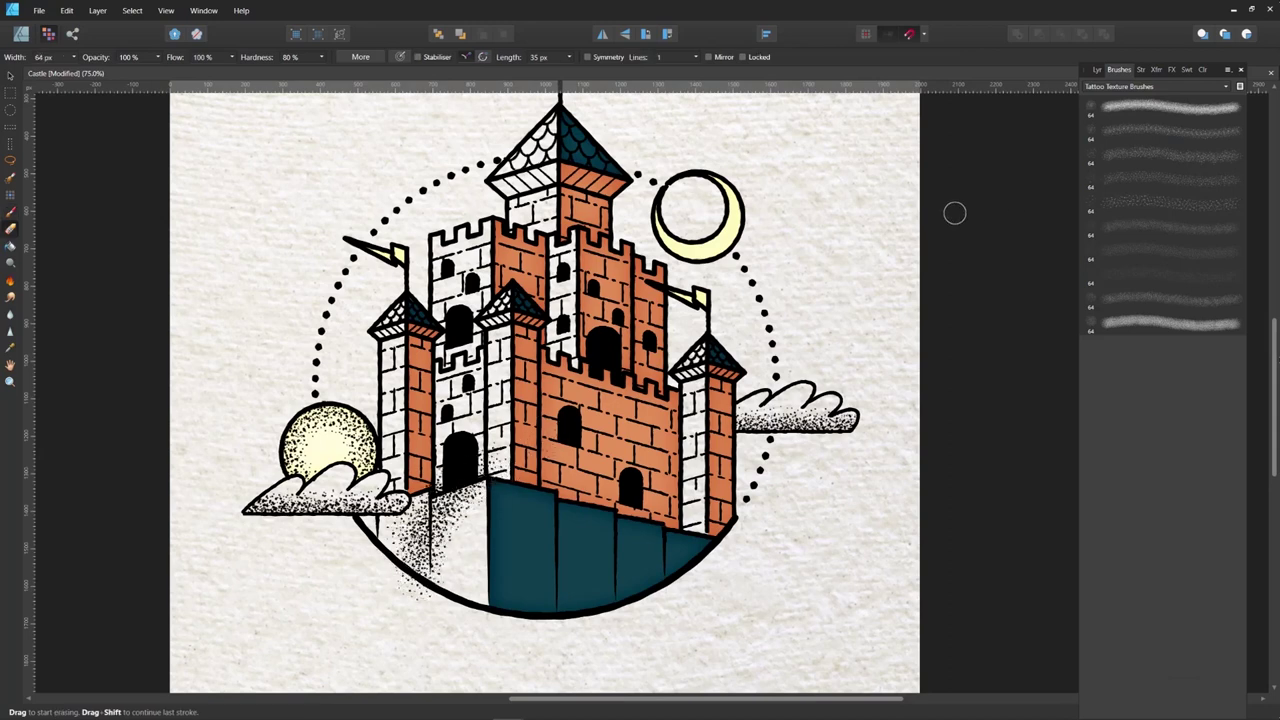
{"action": "left_click_drag", "start_coordinate": [508, 454], "coordinate": [503, 455]}
{"action": "left_click", "coordinate": [66, 11]}
{"action": "left_click", "coordinate": [70, 24]}
{"action": "left_click", "coordinate": [66, 11]}
{"action": "left_click", "coordinate": [71, 23]}
{"action": "left_click", "coordinate": [67, 11]}
{"action": "left_click", "coordinate": [74, 35]}
Step: Erase the stippling left of the crease beside the gate's cliff face with a Basic round eraser set to 28 px
{"action": "left_click", "coordinate": [1225, 86]}
{"action": "scroll", "coordinate": [1150, 200], "scroll_direction": "up", "scroll_amount": 5}
{"action": "left_click", "coordinate": [1110, 97]}
{"action": "left_click", "coordinate": [1140, 205]}
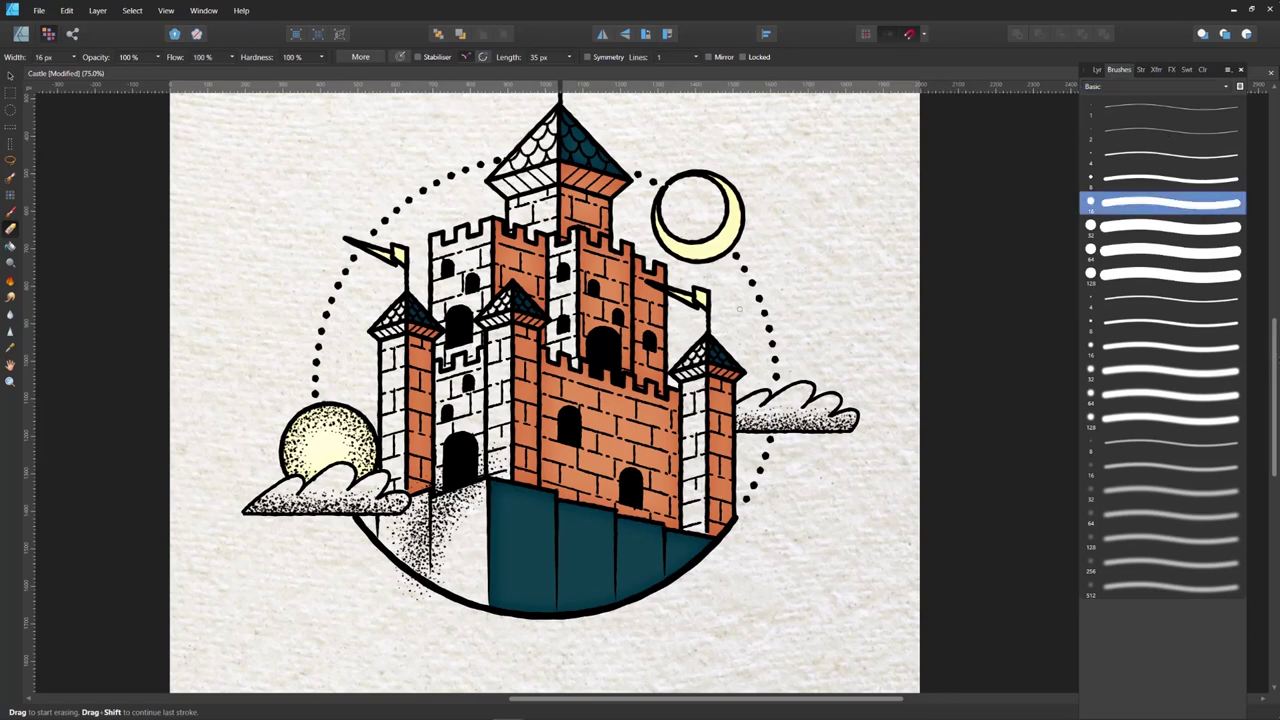
{"action": "key", "text": "bracketright"}
{"action": "key", "text": "bracketright"}
{"action": "key", "text": "bracketright"}
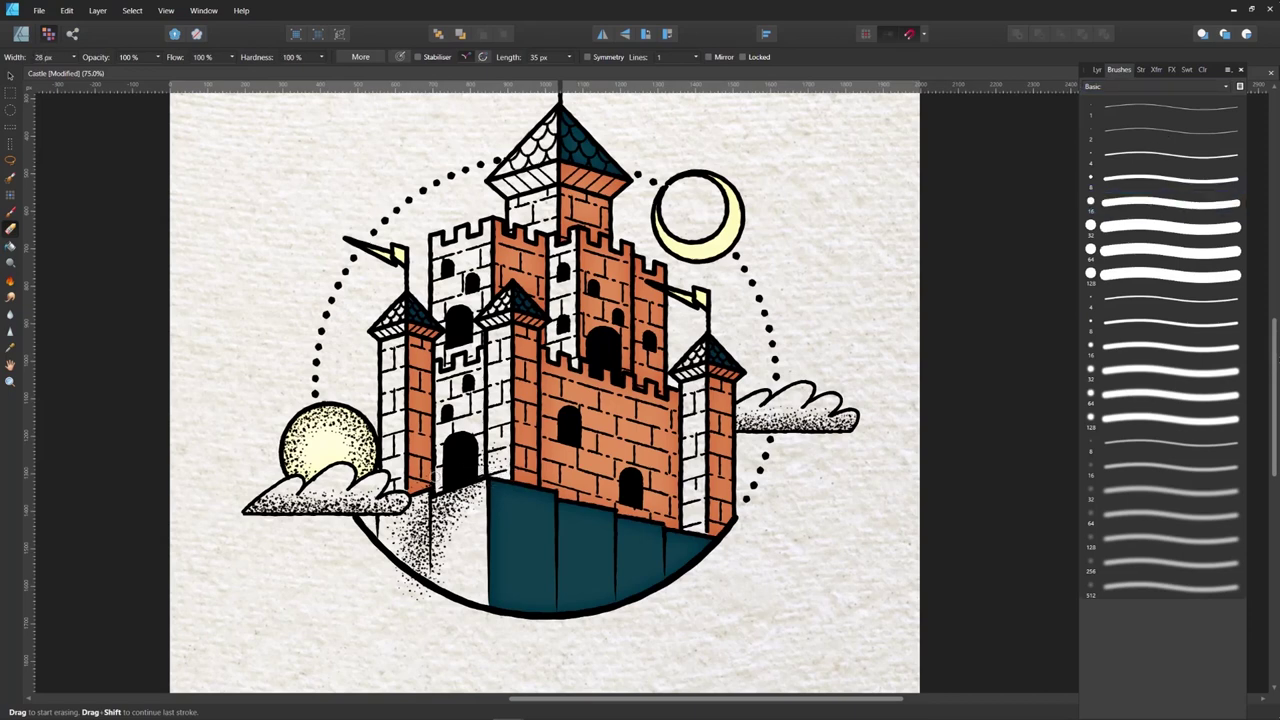
{"action": "left_click_drag", "start_coordinate": [422, 600], "coordinate": [423, 490]}
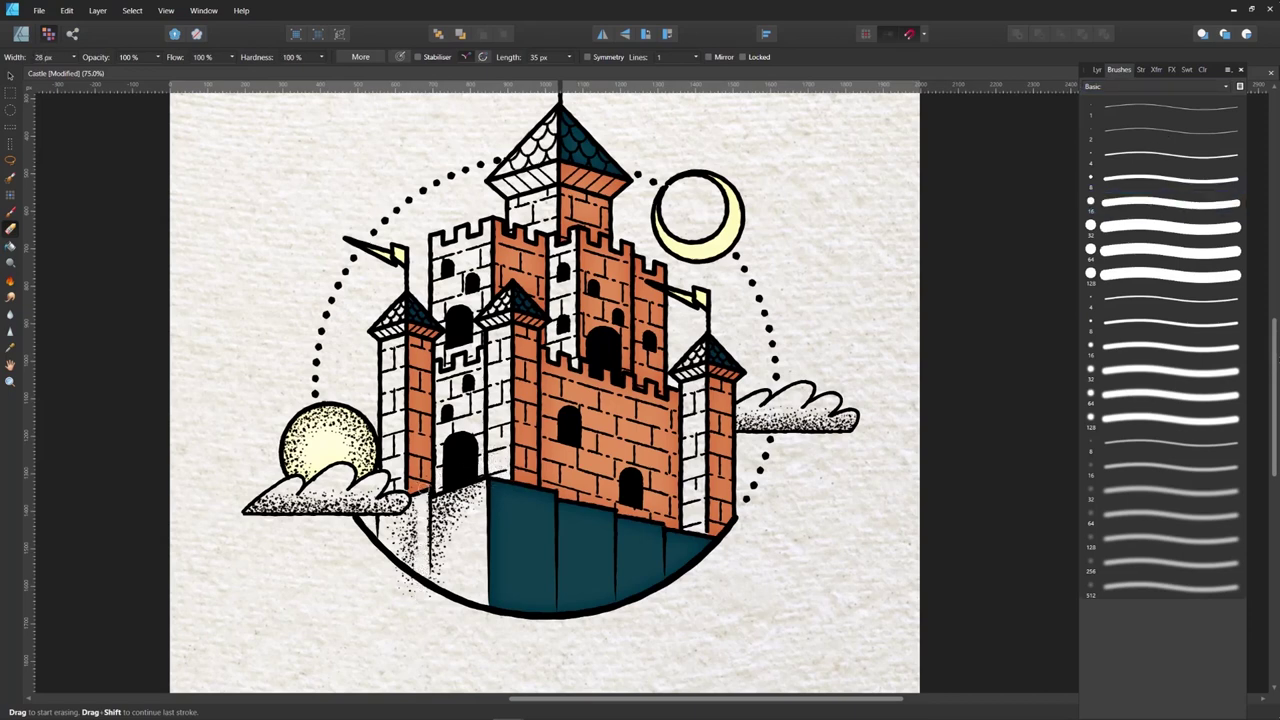
{"action": "mouse_move", "coordinate": [400, 565]}
{"action": "left_mouse_down"}
{"action": "mouse_move", "coordinate": [419, 507]}
{"action": "mouse_move", "coordinate": [417, 570]}
{"action": "left_mouse_up"}
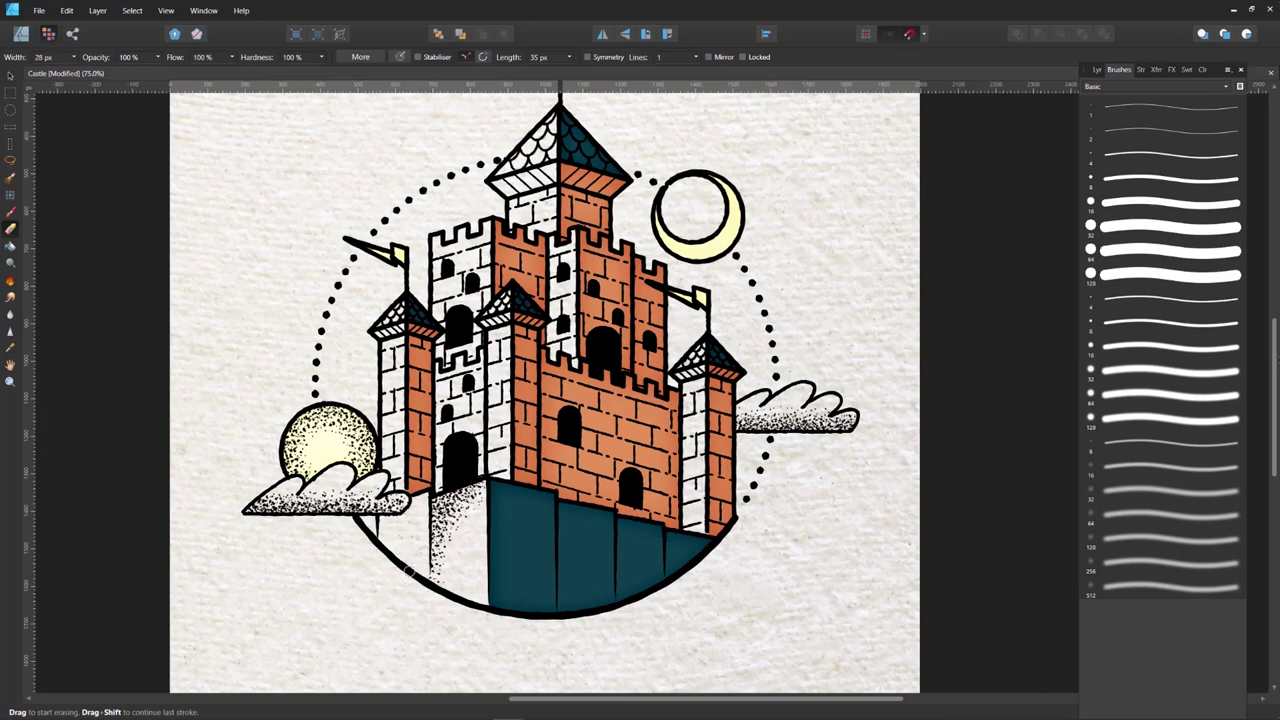
Step: Add a pixel layer named "Cliff 2" above Cliff 1 in the Stippling layer
{"action": "left_click", "coordinate": [1097, 69]}
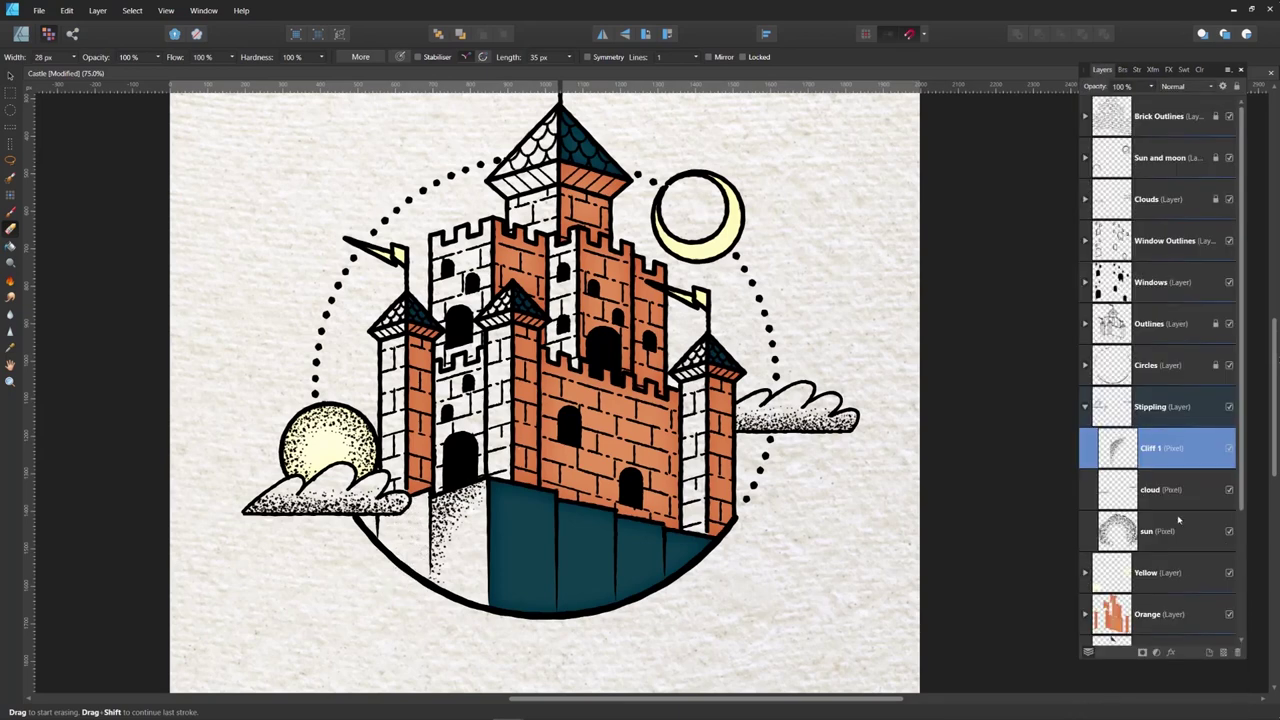
{"action": "left_click", "coordinate": [1157, 410]}
{"action": "key", "text": "Delete"}
{"action": "left_click", "coordinate": [1150, 448]}
{"action": "key", "text": "ctrl+shift+n"}
{"action": "double_click", "coordinate": [1165, 454]}
{"action": "type", "text": "Cliff 2"}
{"action": "key", "text": "Return"}
Step: Stipple the upper part of the leftmost white cliff faces and clean up the stray dots with the eraser
{"action": "left_click", "coordinate": [10, 214]}
{"action": "mouse_move", "coordinate": [364, 577]}
{"action": "left_mouse_down"}
{"action": "mouse_move", "coordinate": [386, 523]}
{"action": "mouse_move", "coordinate": [456, 473]}
{"action": "mouse_move", "coordinate": [336, 509]}
{"action": "mouse_move", "coordinate": [353, 583]}
{"action": "mouse_move", "coordinate": [433, 473]}
{"action": "mouse_move", "coordinate": [406, 487]}
{"action": "mouse_move", "coordinate": [471, 461]}
{"action": "mouse_move", "coordinate": [406, 473]}
{"action": "mouse_move", "coordinate": [377, 558]}
{"action": "mouse_move", "coordinate": [342, 527]}
{"action": "mouse_move", "coordinate": [334, 543]}
{"action": "mouse_move", "coordinate": [372, 536]}
{"action": "left_mouse_up"}
{"action": "key", "text": "e"}
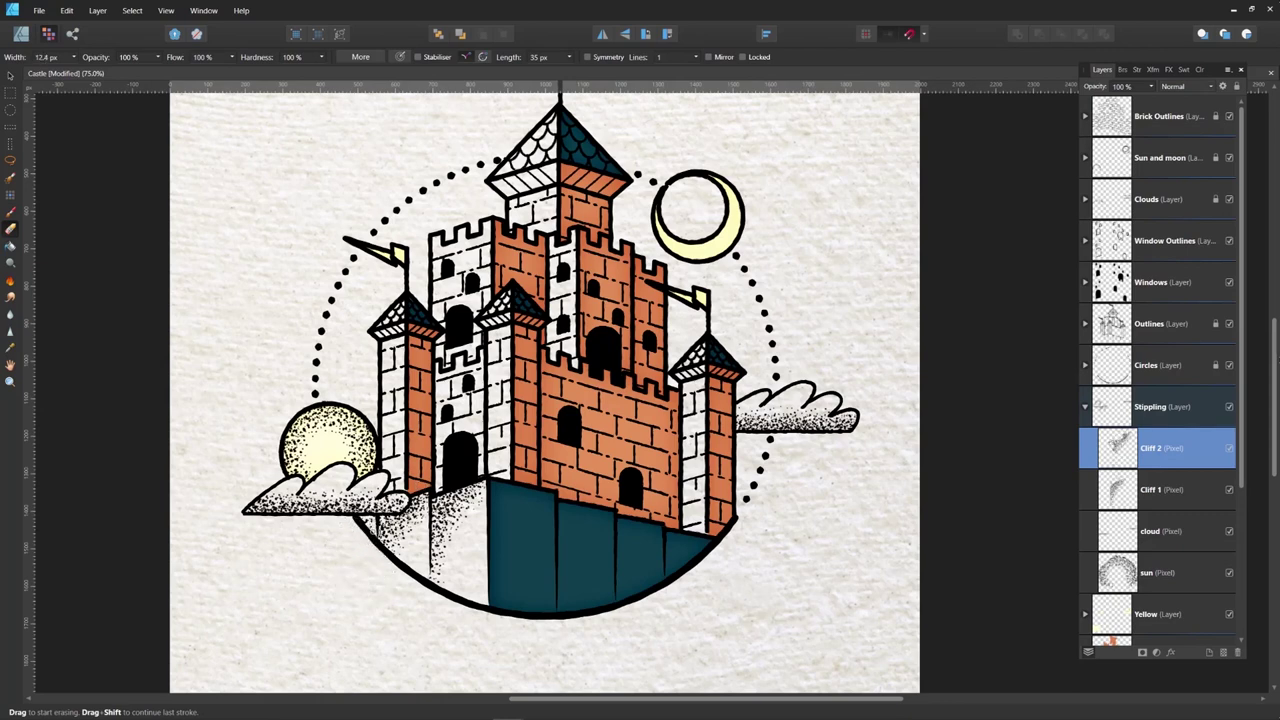
Step: Add a pixel layer named "Cliff 3" above Cliff 2 in the Stippling layer
{"action": "left_click_drag", "start_coordinate": [524, 486], "coordinate": [499, 478]}
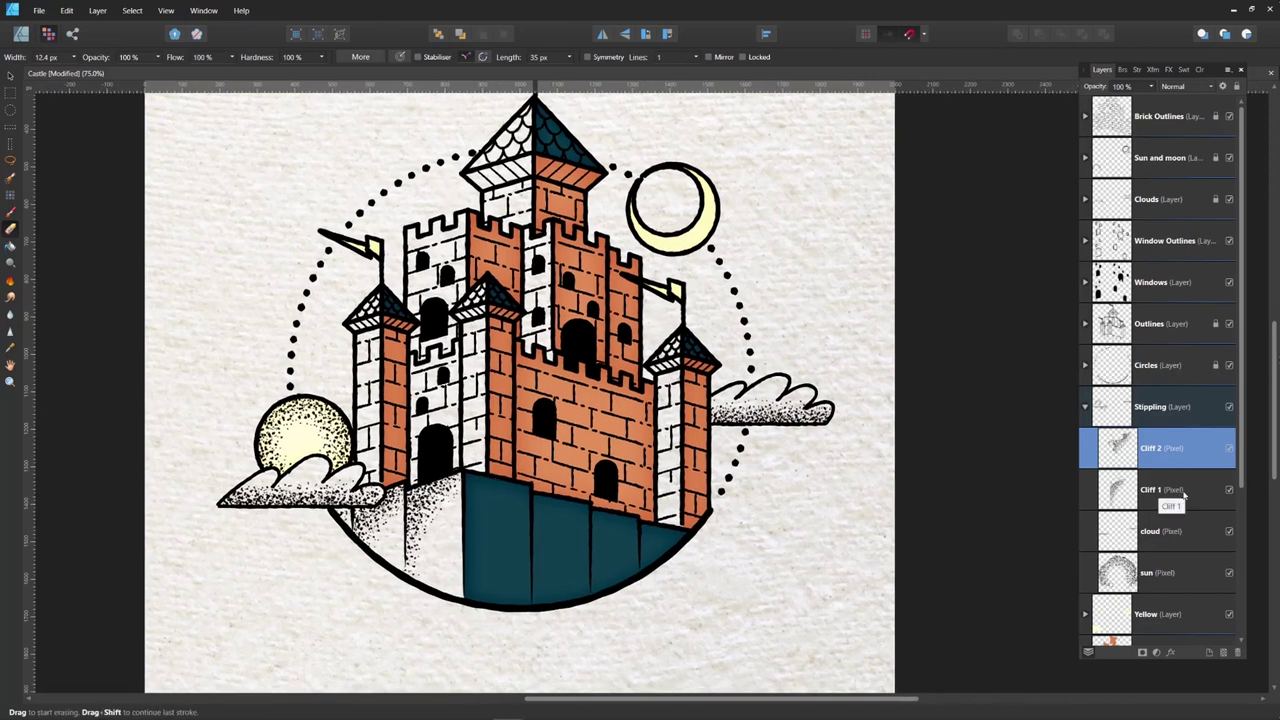
{"action": "left_click", "coordinate": [1210, 654]}
{"action": "double_click", "coordinate": [1150, 448]}
{"action": "type", "text": "Cliff 3"}
{"action": "key", "text": "Return"}
Step: Stipple the upper-left part of the first deep blue cliff face with a brush about 128.7 px wide
{"action": "key", "text": "b"}
{"action": "left_click_drag", "start_coordinate": [514, 491], "coordinate": [450, 596]}
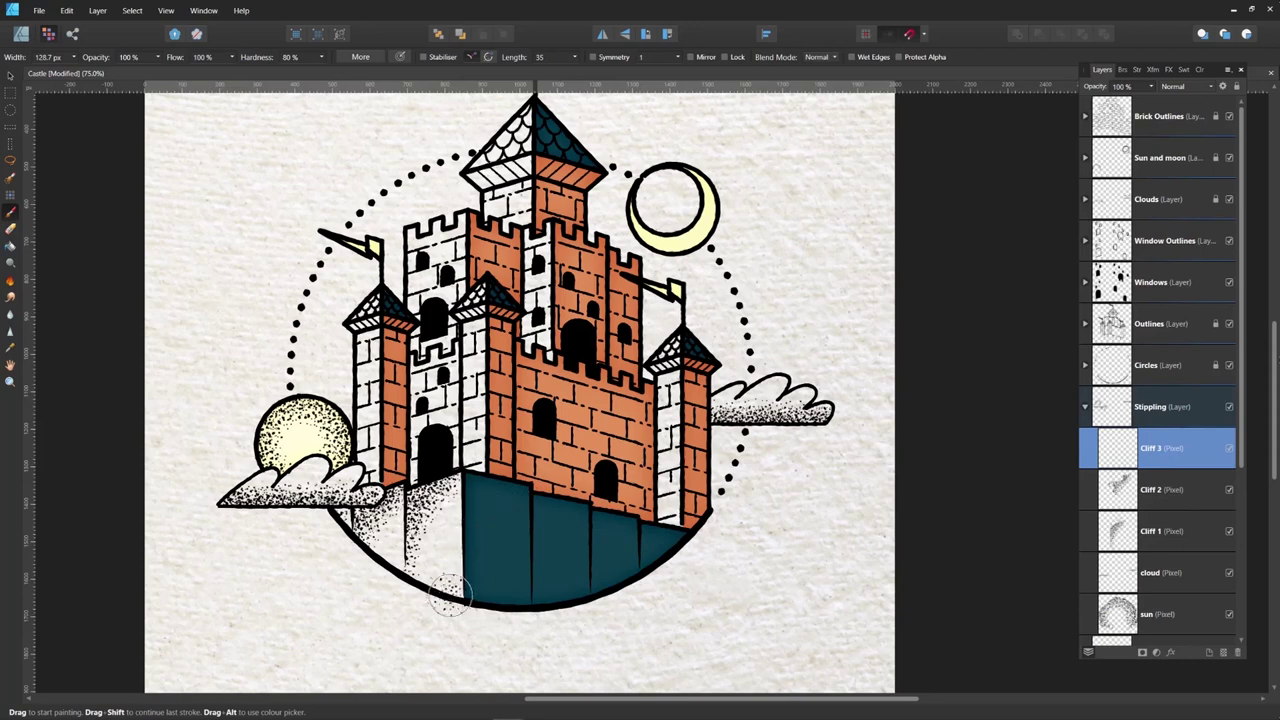
{"action": "mouse_move", "coordinate": [496, 497]}
{"action": "left_mouse_down"}
{"action": "mouse_move", "coordinate": [452, 602]}
{"action": "mouse_move", "coordinate": [465, 488]}
{"action": "mouse_move", "coordinate": [460, 505]}
{"action": "left_mouse_up"}
Step: Erase the stray dots above and outside the first deep blue cliff face on the Cliff 3 layer
{"action": "key", "text": "e"}
{"action": "mouse_move", "coordinate": [506, 452]}
{"action": "left_mouse_down"}
{"action": "mouse_move", "coordinate": [393, 483]}
{"action": "mouse_move", "coordinate": [456, 579]}
{"action": "mouse_move", "coordinate": [458, 564]}
{"action": "mouse_move", "coordinate": [440, 631]}
{"action": "mouse_move", "coordinate": [452, 540]}
{"action": "left_mouse_up"}
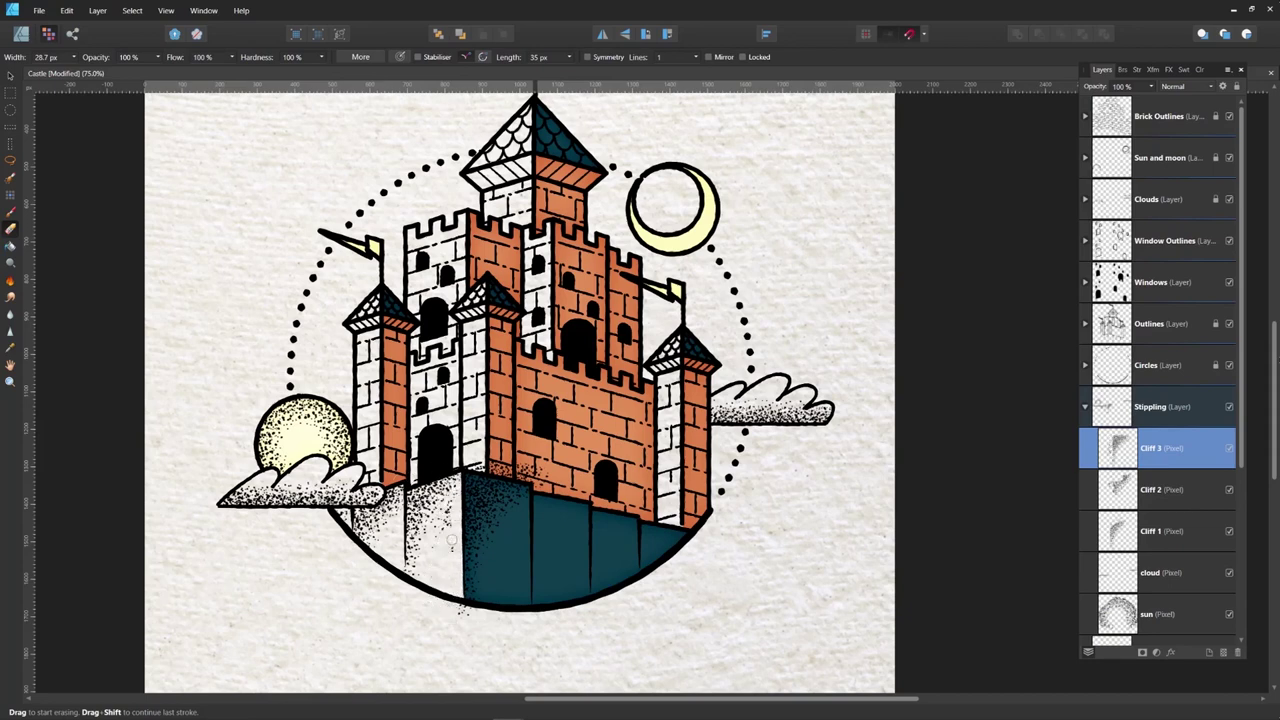
{"action": "left_click_drag", "start_coordinate": [477, 454], "coordinate": [540, 476]}
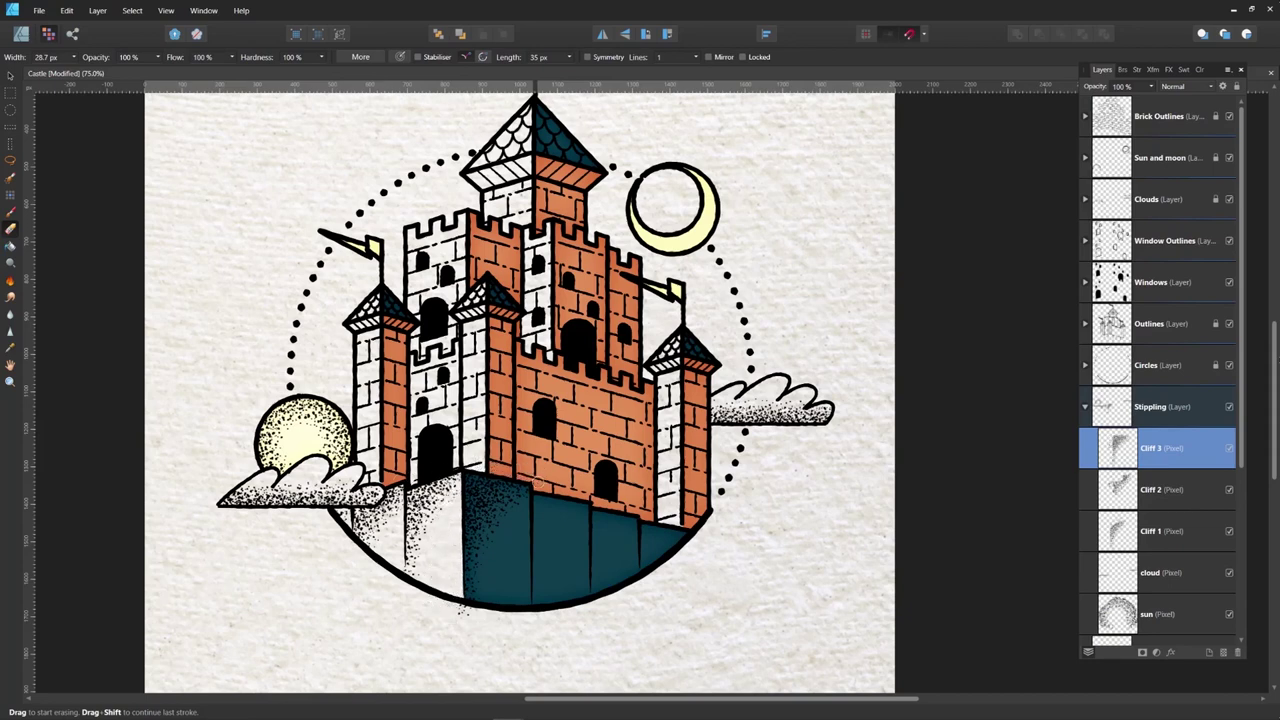
Step: Add a pixel layer named "Cliff 4" above Cliff 3 in the Stippling layer
{"action": "left_click", "coordinate": [1221, 652]}
{"action": "double_click", "coordinate": [1150, 448]}
{"action": "type", "text": "Cliff 4"}
{"action": "key", "text": "Return"}
Step: Stipple the upper-left part of the second deep blue cliff face and erase the dots spilling onto the brick wall
{"action": "key", "text": "b"}
{"action": "mouse_move", "coordinate": [554, 531]}
{"action": "left_mouse_down"}
{"action": "mouse_move", "coordinate": [508, 580]}
{"action": "mouse_move", "coordinate": [553, 516]}
{"action": "mouse_move", "coordinate": [603, 478]}
{"action": "left_mouse_up"}
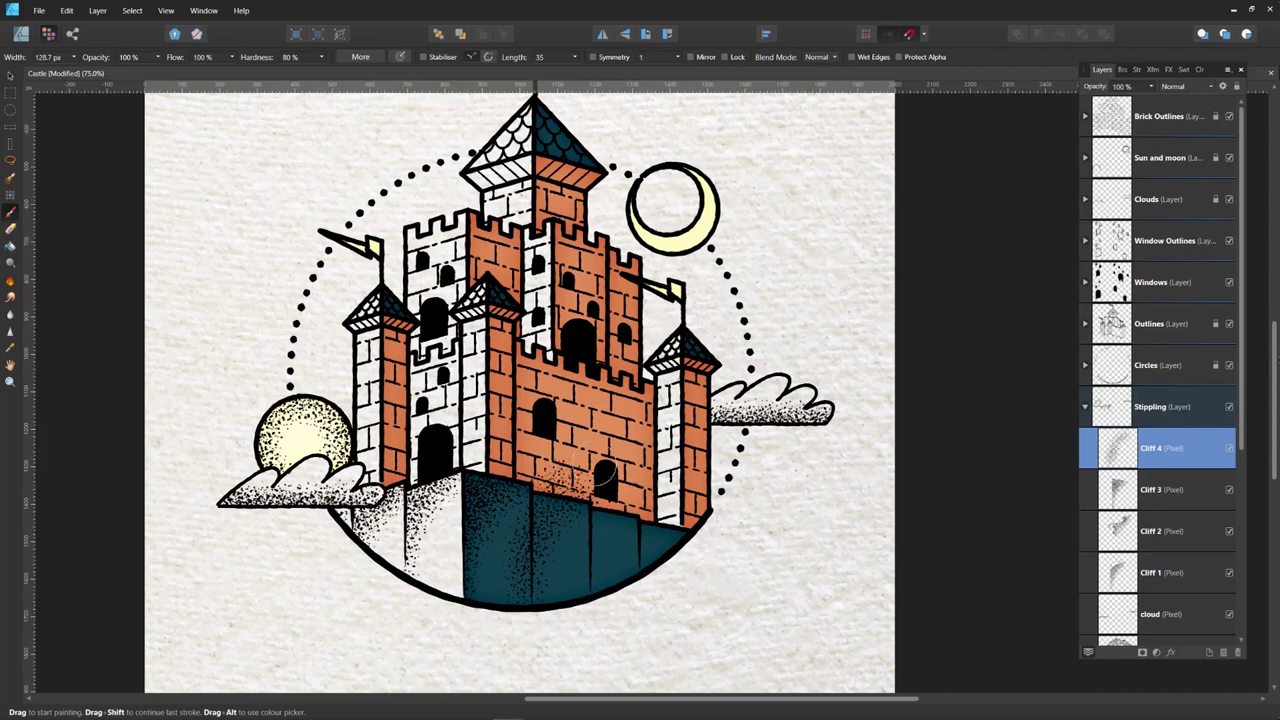
{"action": "key", "text": "e"}
{"action": "mouse_move", "coordinate": [597, 473]}
{"action": "left_mouse_down"}
{"action": "mouse_move", "coordinate": [540, 482]}
{"action": "mouse_move", "coordinate": [580, 490]}
{"action": "left_mouse_up"}
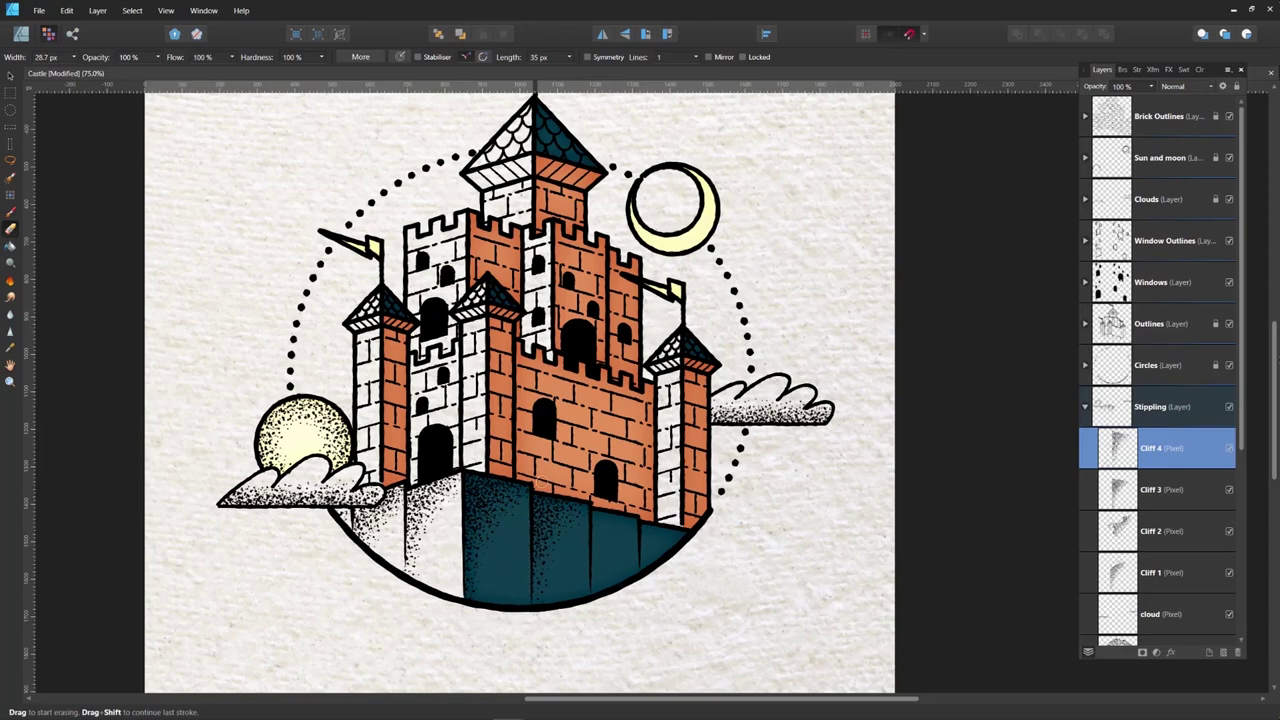
Step: Add a pixel layer named "Cliff 5" above Cliff 4 in the Stippling layer
{"action": "left_click", "coordinate": [1207, 652]}
{"action": "double_click", "coordinate": [1150, 448]}
{"action": "type", "text": "Cliff 5"}
{"action": "key", "text": "Return"}
Step: Stipple the third deep blue cliff face with the 128.7 px brush and erase the overspill
{"action": "key", "text": "b"}
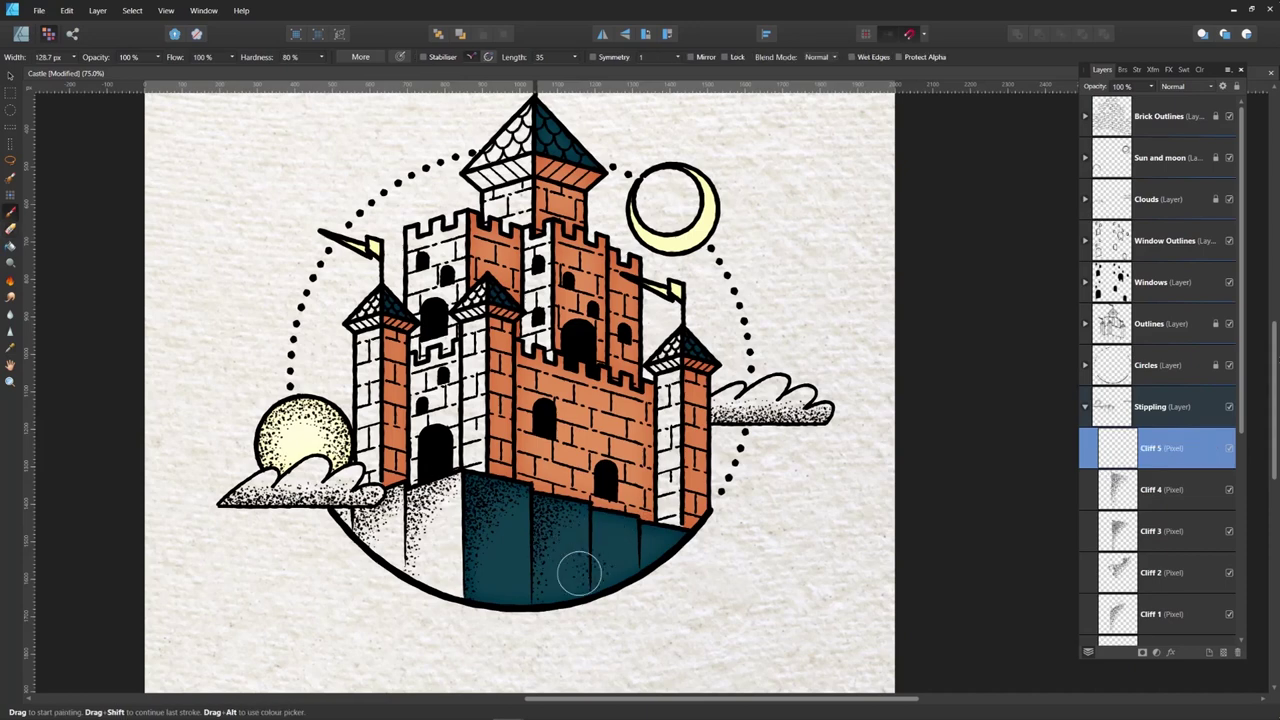
{"action": "mouse_move", "coordinate": [575, 560]}
{"action": "left_mouse_down"}
{"action": "mouse_move", "coordinate": [630, 493]}
{"action": "mouse_move", "coordinate": [582, 571]}
{"action": "mouse_move", "coordinate": [571, 525]}
{"action": "mouse_move", "coordinate": [588, 609]}
{"action": "left_mouse_up"}
{"action": "key", "text": "e"}
Step: Add a pixel layer named "Cliff 6" above Cliff 5 in the Stippling layer
{"action": "key", "text": "b"}
{"action": "left_click", "coordinate": [1209, 652]}
{"action": "key", "text": "ctrl+z"}
{"action": "left_click", "coordinate": [1223, 652]}
{"action": "double_click", "coordinate": [1152, 453]}
{"action": "type", "text": "Cliff 6"}
{"action": "key", "text": "Return"}
Step: Stipple the last deep blue cliff face and erase the dots that fall outside it
{"action": "mouse_move", "coordinate": [628, 570]}
{"action": "left_mouse_down"}
{"action": "mouse_move", "coordinate": [659, 529]}
{"action": "mouse_move", "coordinate": [629, 559]}
{"action": "mouse_move", "coordinate": [664, 563]}
{"action": "left_mouse_up"}
{"action": "key", "text": "e"}
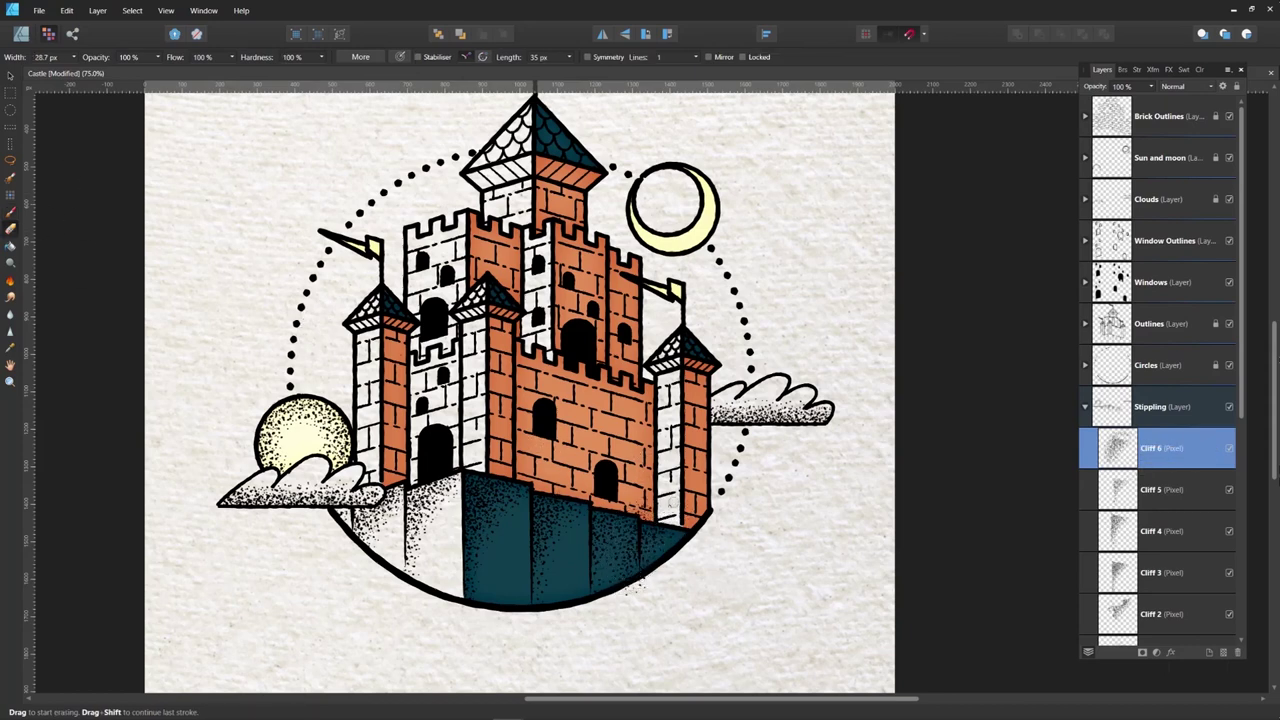
{"action": "left_click_drag", "start_coordinate": [632, 531], "coordinate": [610, 591]}
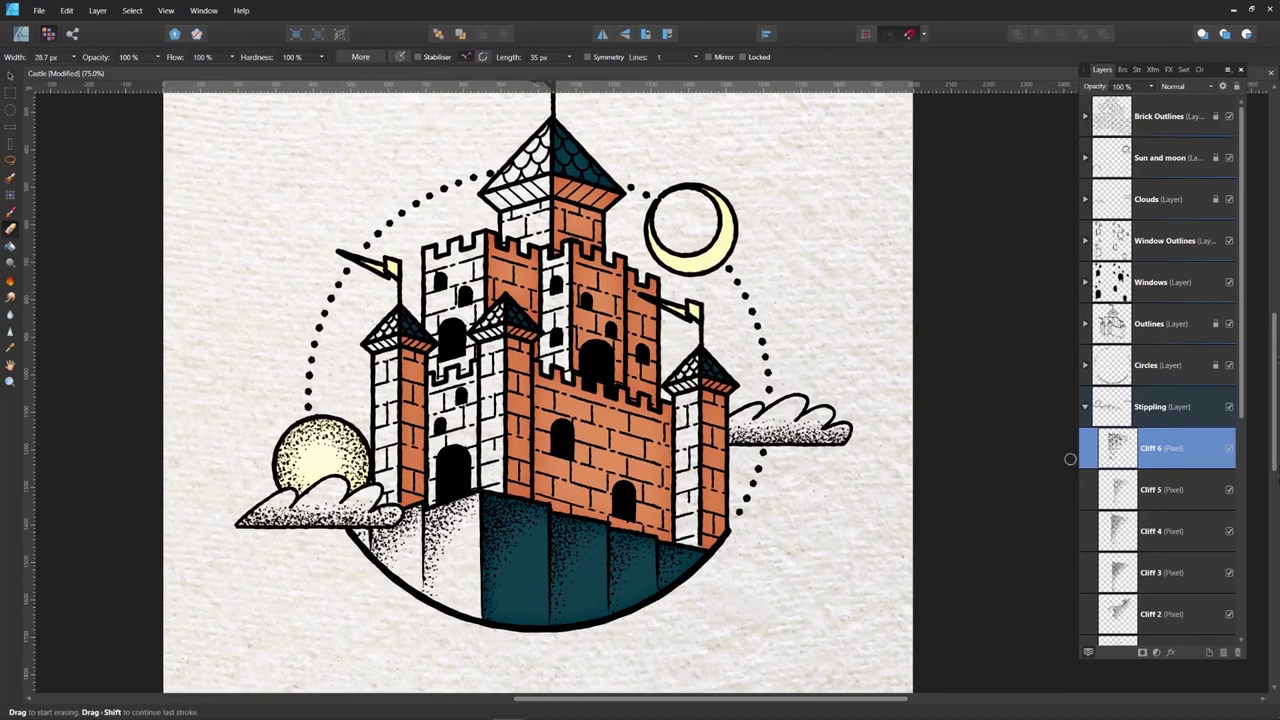
Step: Group the six cliff pixel layers in the Stippling layer and name the group "Cliffs"
{"action": "scroll", "coordinate": [1196, 544], "scroll_direction": "down", "scroll_amount": 3}
{"action": "left_click", "coordinate": [1196, 544], "text": "shift"}
{"action": "key", "text": "ctrl+g"}
{"action": "double_click", "coordinate": [1145, 316]}
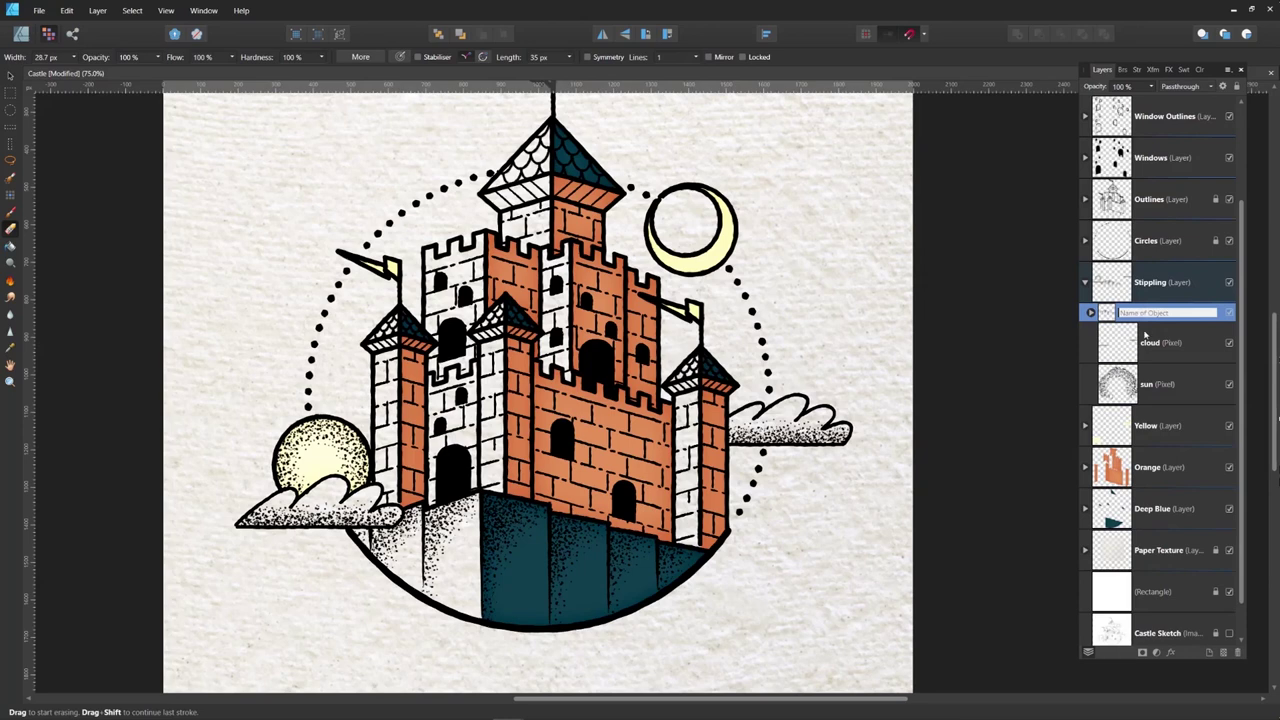
{"action": "type", "text": "Cliffs"}
{"action": "key", "text": "Return"}
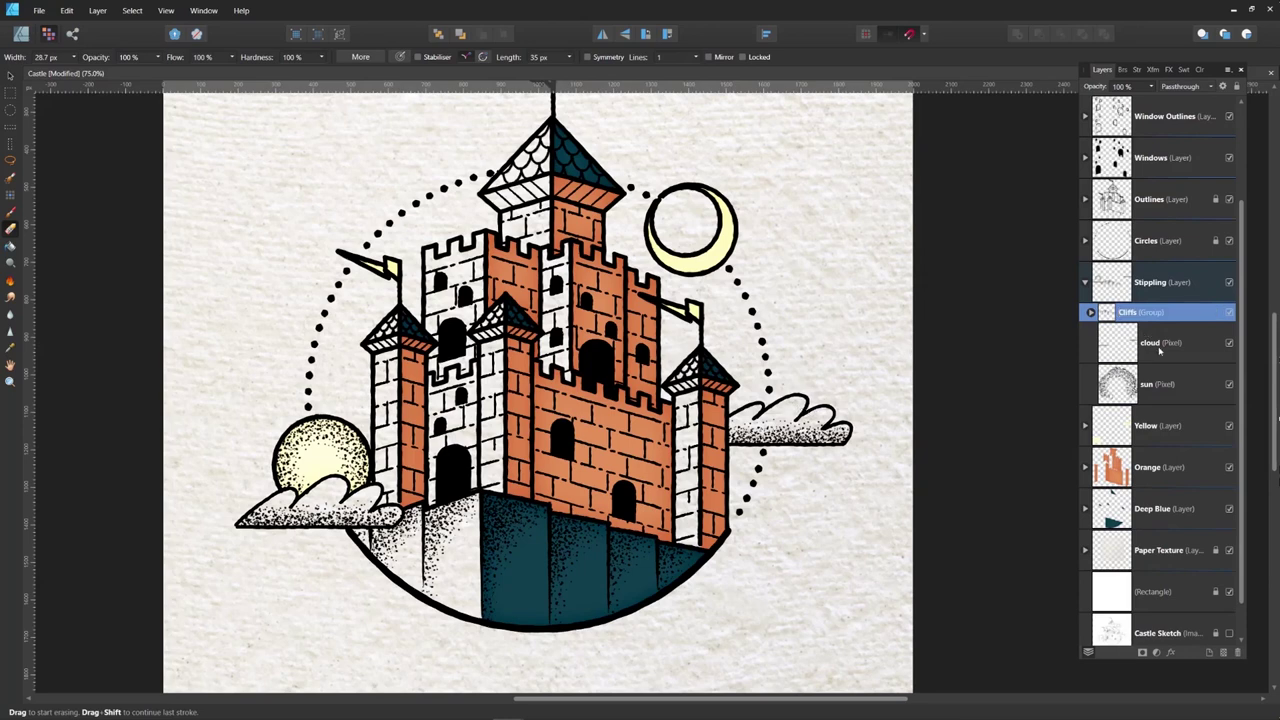
Step: Add a pixel layer named "Moon" above the Cliffs group in the Stippling layer
{"action": "left_click", "coordinate": [1222, 655]}
{"action": "double_click", "coordinate": [1168, 336]}
{"action": "type", "text": "Moon"}
{"action": "key", "text": "Return"}
Step: Stipple the outer edge of the yellow crescent moon, erasing the stray dots, and save the document
{"action": "key", "text": "b"}
{"action": "mouse_move", "coordinate": [660, 222]}
{"action": "left_mouse_down"}
{"action": "mouse_move", "coordinate": [685, 238]}
{"action": "mouse_move", "coordinate": [712, 228]}
{"action": "mouse_move", "coordinate": [698, 200]}
{"action": "mouse_move", "coordinate": [660, 222]}
{"action": "mouse_move", "coordinate": [681, 247]}
{"action": "mouse_move", "coordinate": [702, 244]}
{"action": "mouse_move", "coordinate": [701, 201]}
{"action": "mouse_move", "coordinate": [712, 214]}
{"action": "mouse_move", "coordinate": [700, 192]}
{"action": "mouse_move", "coordinate": [700, 246]}
{"action": "mouse_move", "coordinate": [678, 248]}
{"action": "mouse_move", "coordinate": [662, 224]}
{"action": "mouse_move", "coordinate": [686, 238]}
{"action": "mouse_move", "coordinate": [683, 203]}
{"action": "left_mouse_up"}
{"action": "key", "text": "e"}
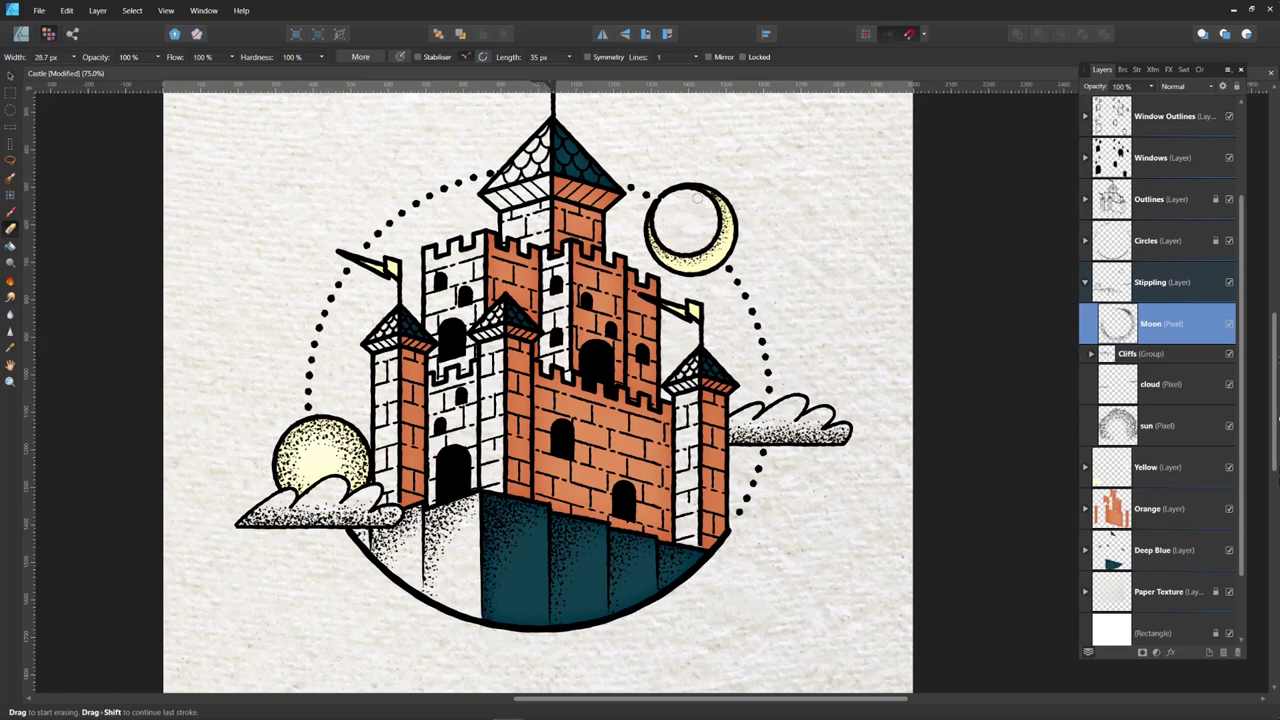
{"action": "scroll", "coordinate": [740, 250], "scroll_direction": "down", "scroll_amount": 3}
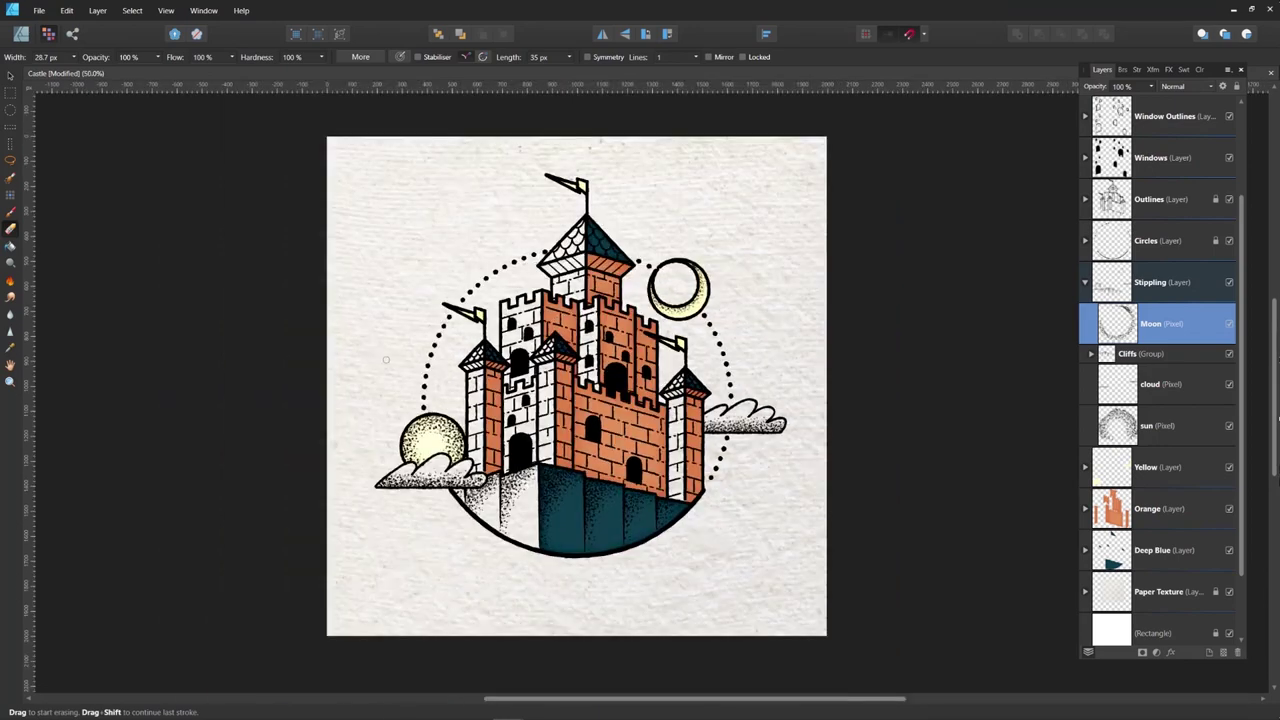
{"action": "key", "text": "ctrl+s"}
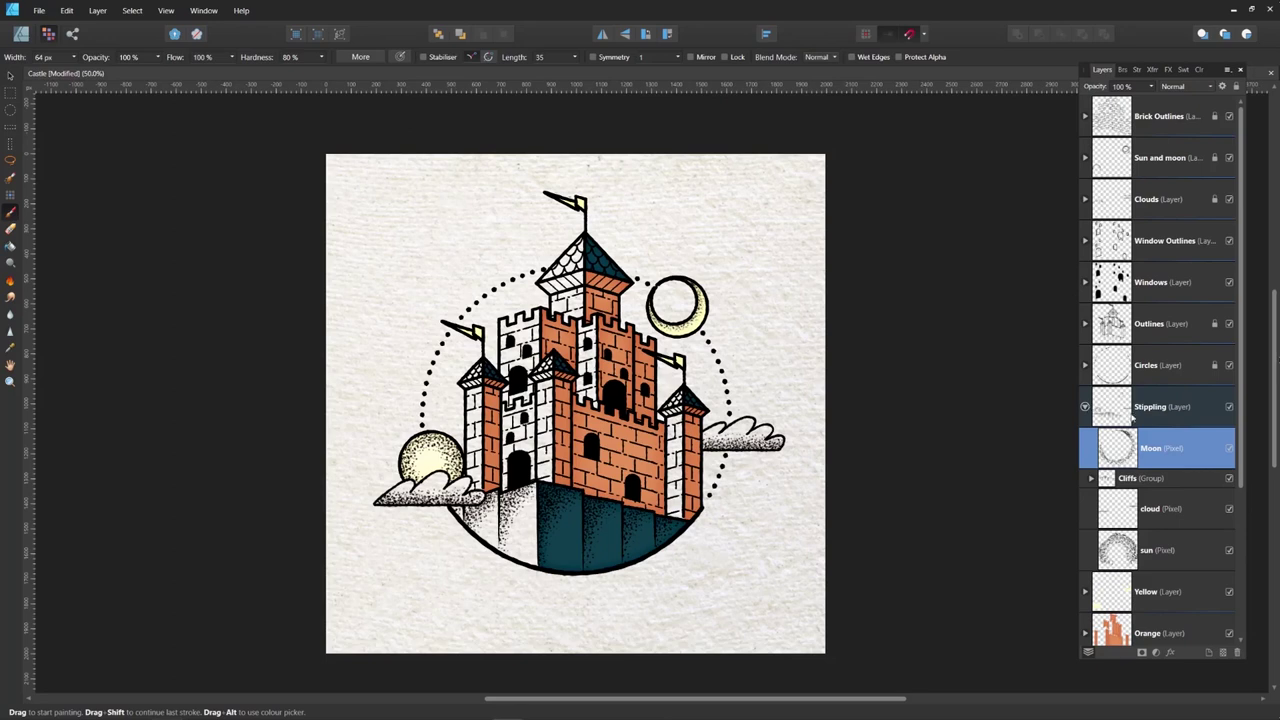
Step: Collapse the Stippling layer and add a new layer named "Brick Stippling" directly above it
{"action": "left_click", "coordinate": [1085, 407]}
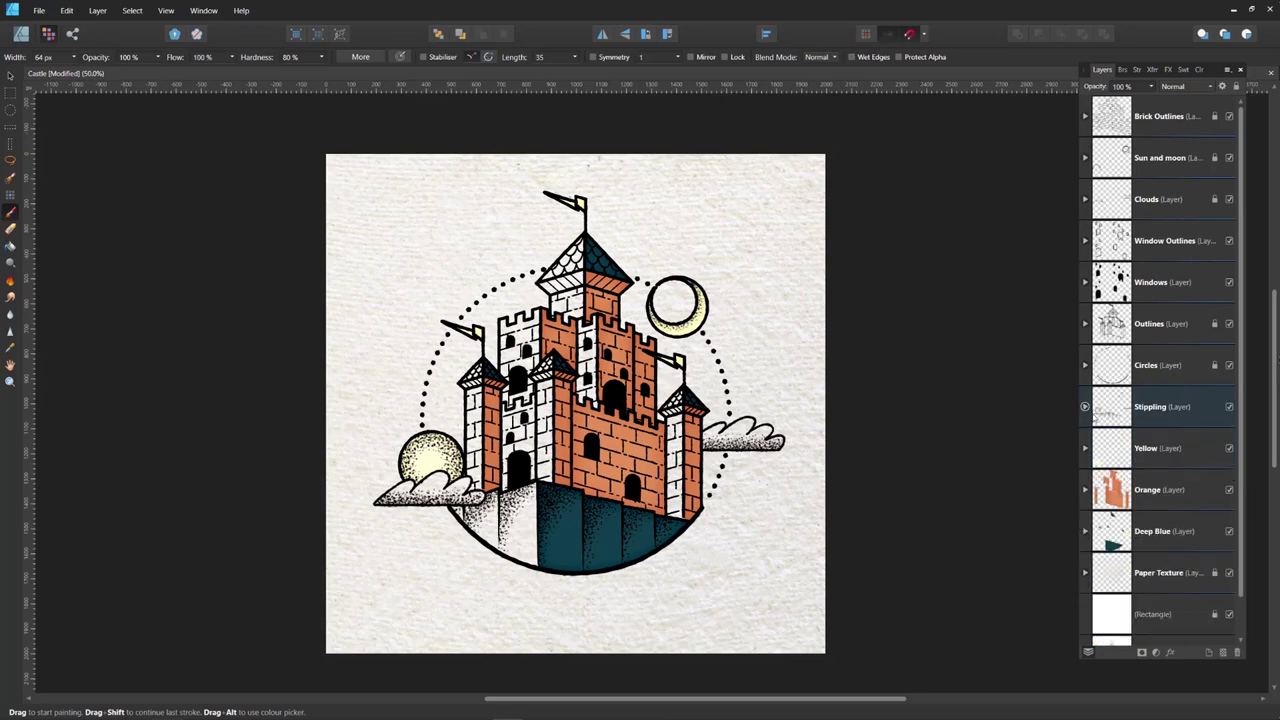
{"action": "left_click", "coordinate": [1221, 654]}
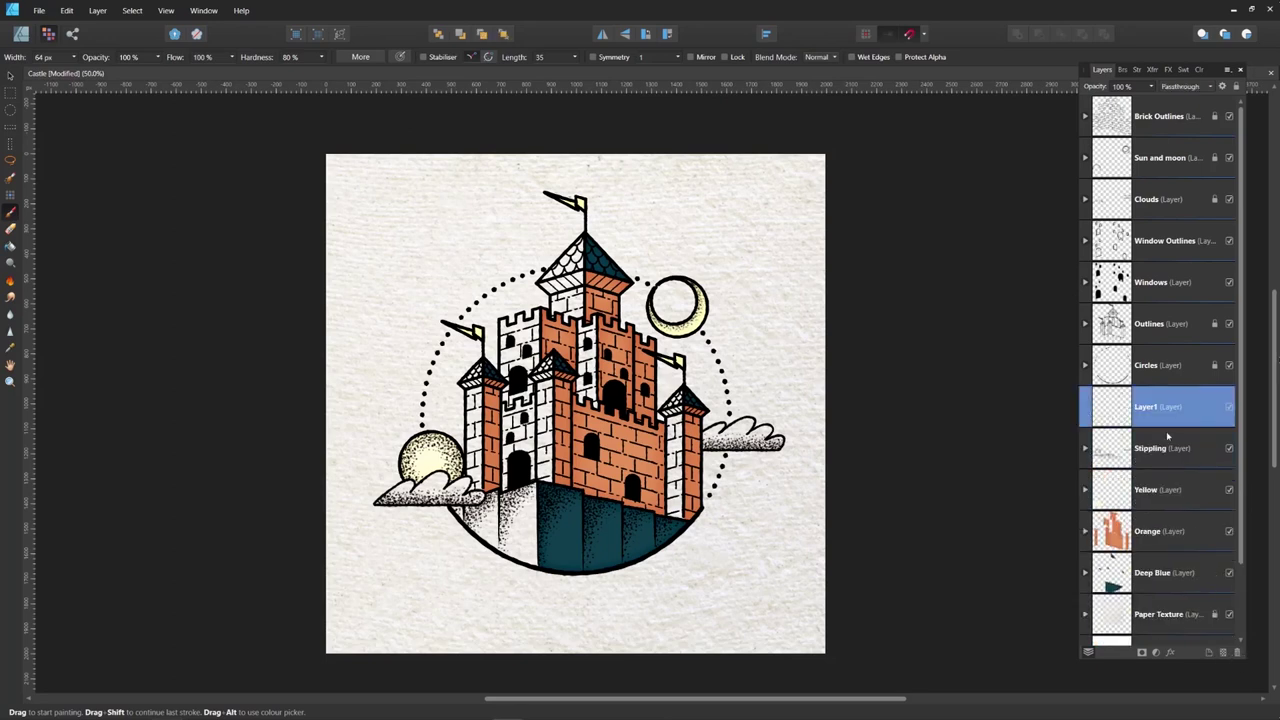
{"action": "double_click", "coordinate": [1158, 407]}
{"action": "key", "text": "BackSpace"}
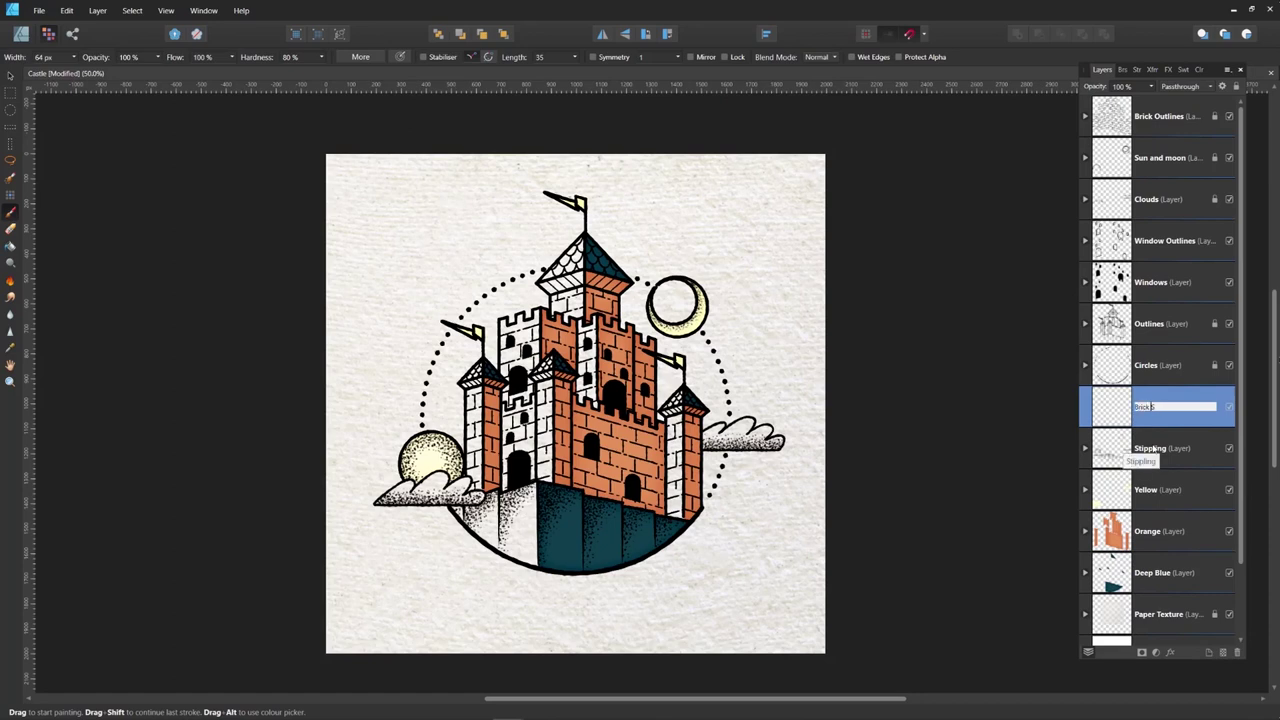
{"action": "key", "text": "Return"}
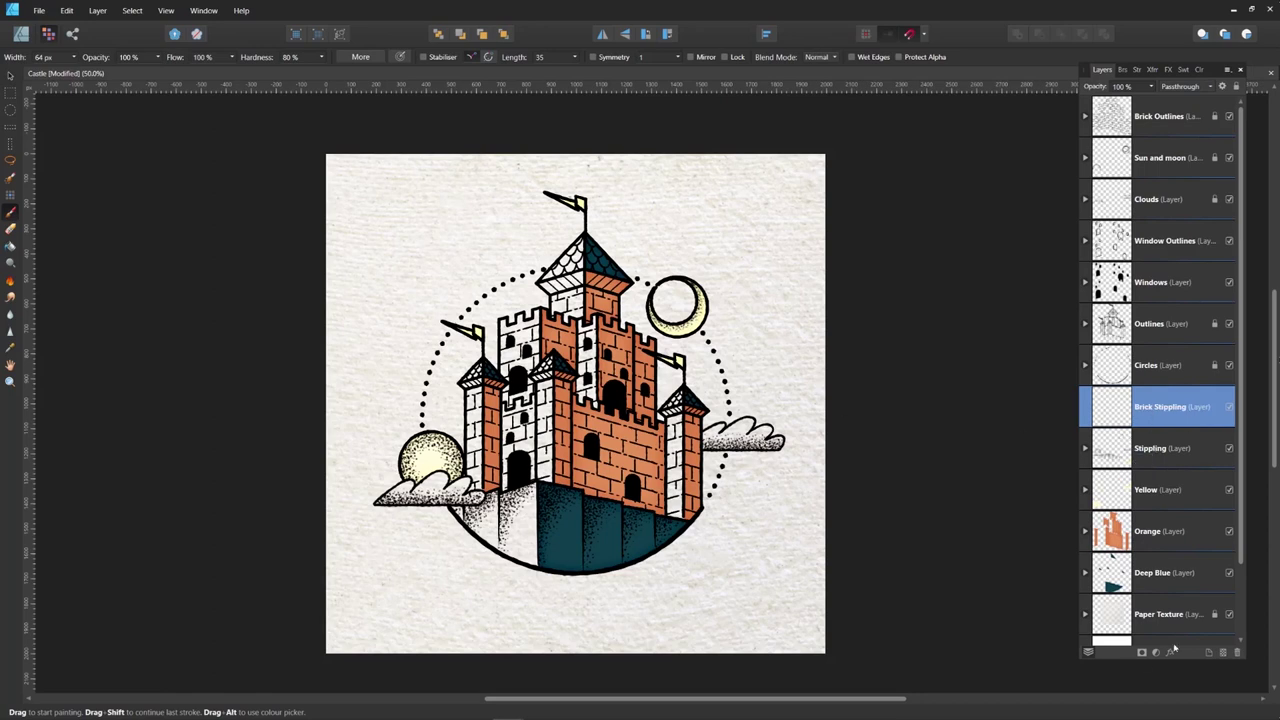
Step: Add a pixel layer inside Brick Stippling and choose the red swatch of the Castle Pallette as the brush color
{"action": "left_click", "coordinate": [1224, 655]}
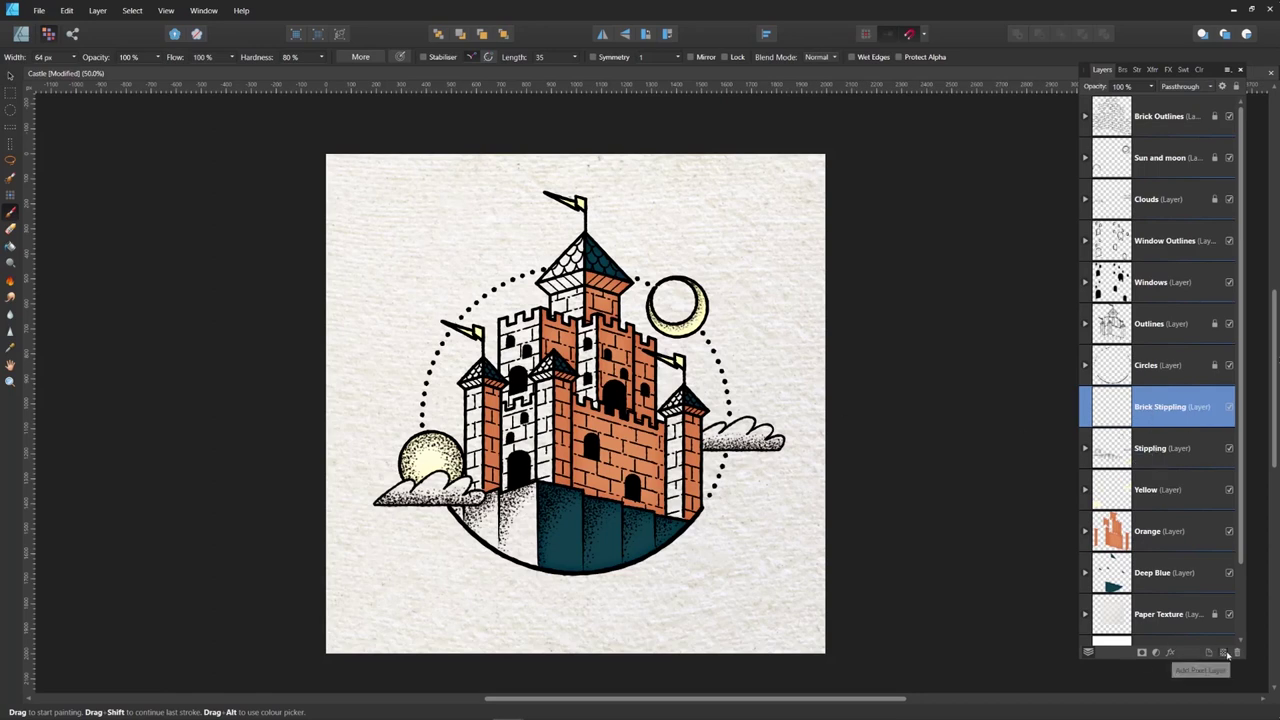
{"action": "left_click", "coordinate": [1086, 409]}
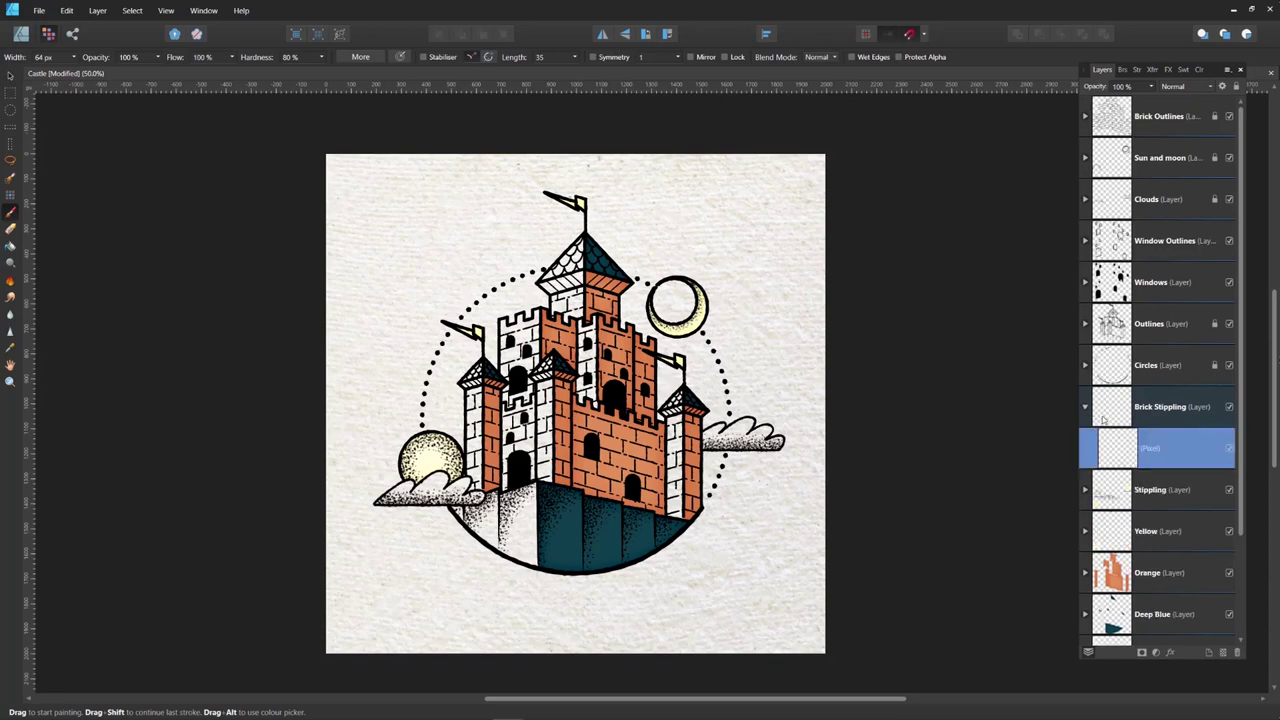
{"action": "left_click", "coordinate": [1123, 70]}
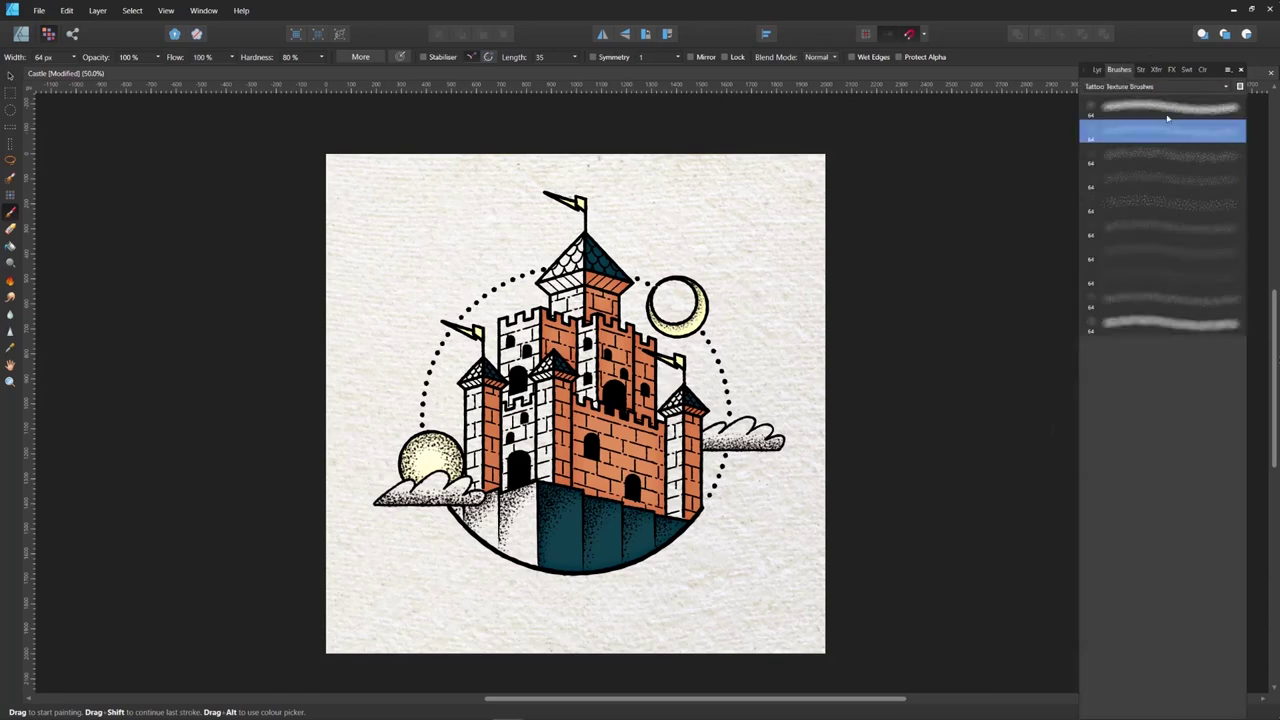
{"action": "left_click", "coordinate": [1186, 70]}
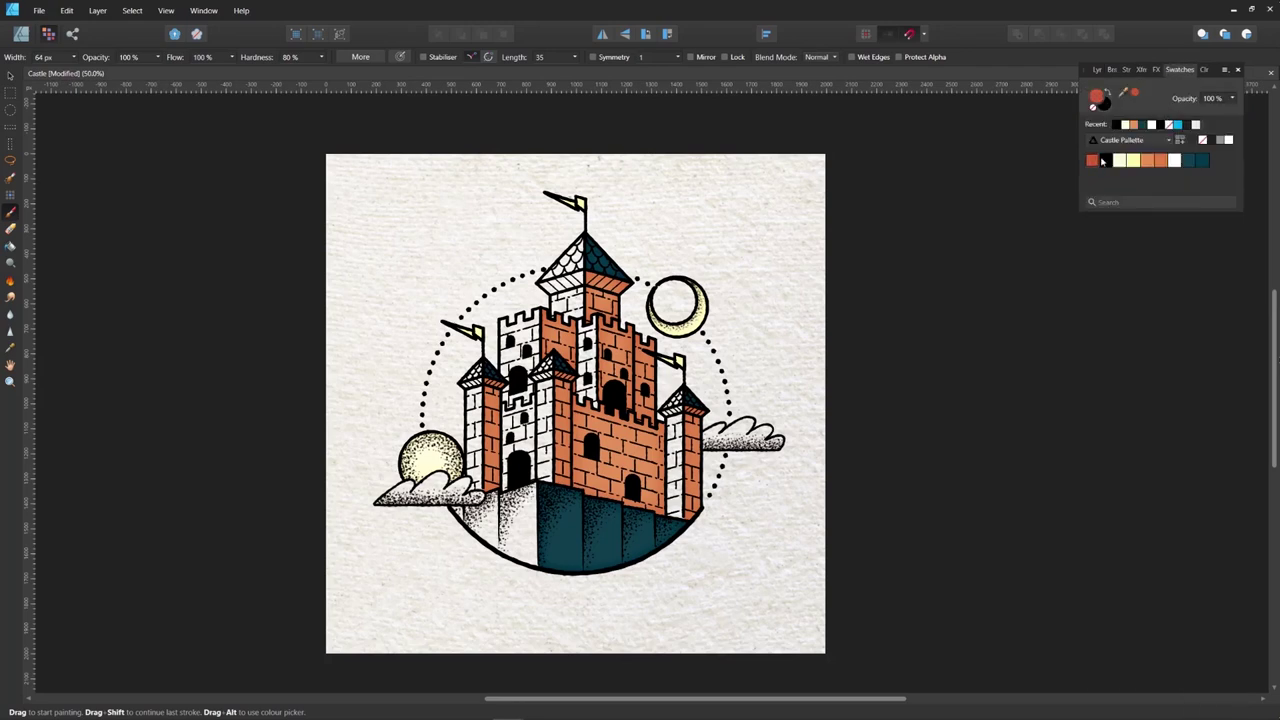
{"action": "left_click", "coordinate": [1098, 70]}
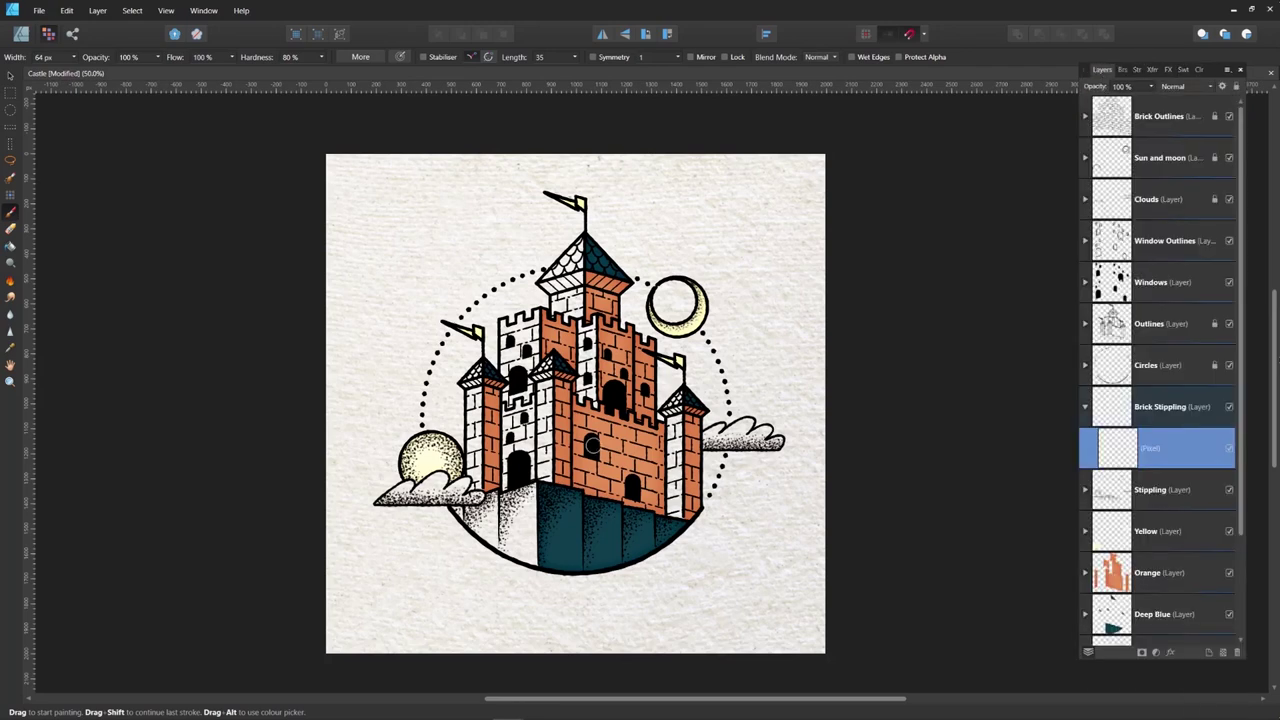
Step: Enlarge the brush to about 220.1 px and stipple a red patch on the front orange castle wall above its right-hand window
{"action": "key", "text": "bracketright"}
{"action": "key", "text": "bracketright"}
{"action": "key", "text": "bracketright"}
{"action": "key", "text": "bracketright"}
{"action": "key", "text": "bracketright"}
{"action": "key", "text": "bracketright"}
{"action": "key", "text": "bracketleft"}
{"action": "left_click", "coordinate": [648, 462]}
{"action": "mouse_move", "coordinate": [640, 476]}
{"action": "left_mouse_down"}
{"action": "mouse_move", "coordinate": [632, 462]}
{"action": "mouse_move", "coordinate": [664, 442]}
{"action": "mouse_move", "coordinate": [635, 462]}
{"action": "left_mouse_up"}
{"action": "left_click", "coordinate": [656, 526]}
{"action": "key", "text": "ctrl+equal"}
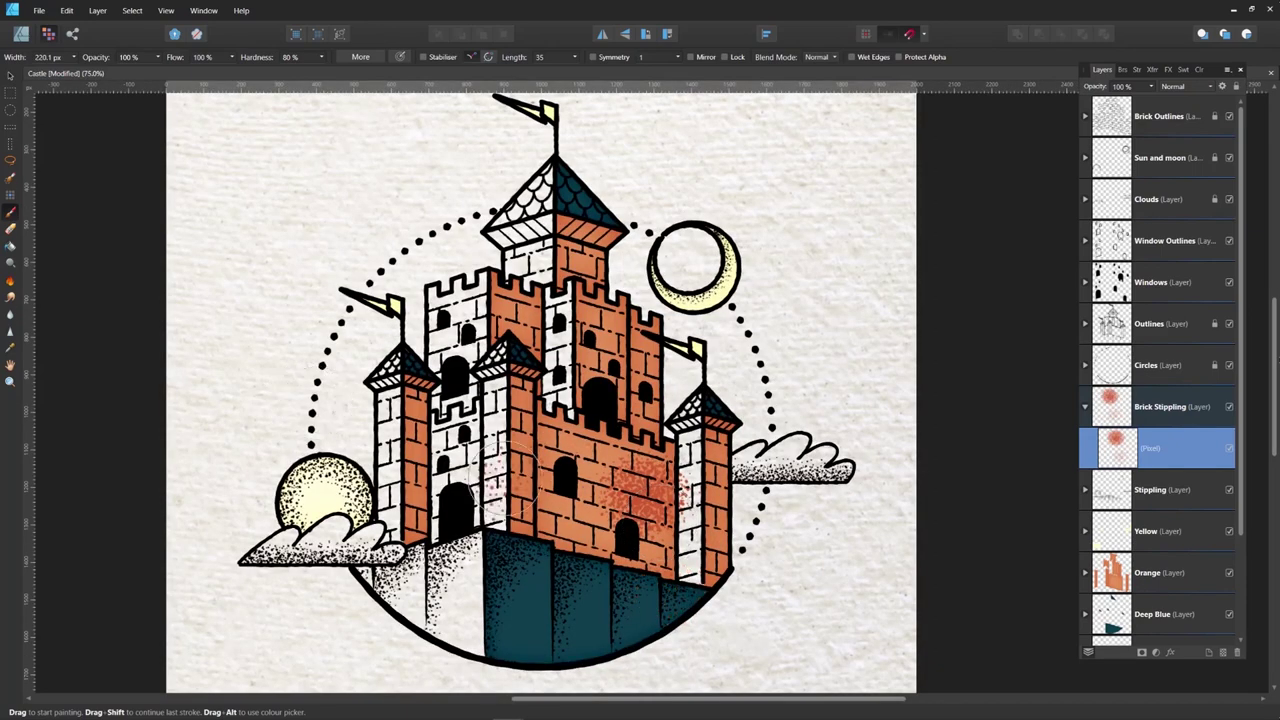
Step: Shift the red stippled patch slightly down the wall and erase it down to a single brick
{"action": "key", "text": "v"}
{"action": "left_click_drag", "start_coordinate": [632, 489], "coordinate": [646, 505]}
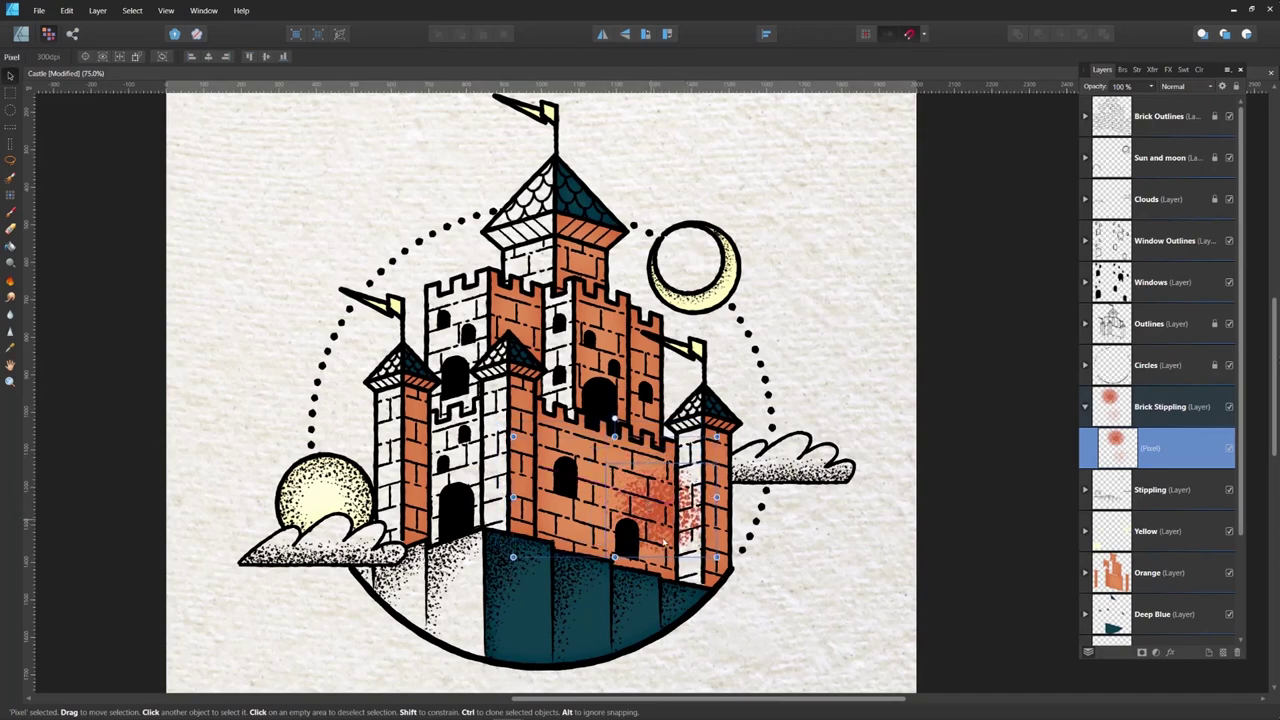
{"action": "scroll", "coordinate": [663, 541], "scroll_direction": "up", "scroll_amount": 2}
{"action": "key", "text": "e"}
{"action": "scroll", "coordinate": [503, 352], "scroll_direction": "down", "scroll_amount": 3}
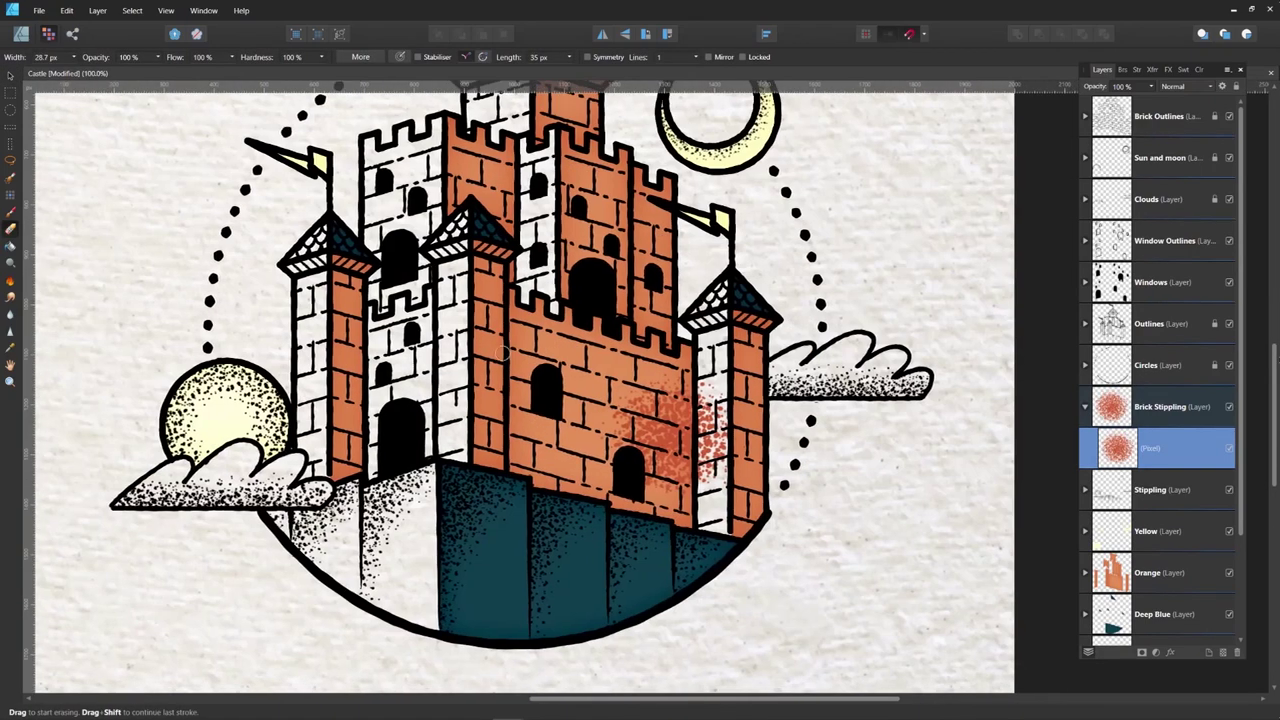
{"action": "mouse_move", "coordinate": [657, 441]}
{"action": "left_mouse_down"}
{"action": "mouse_move", "coordinate": [662, 370]}
{"action": "mouse_move", "coordinate": [675, 426]}
{"action": "mouse_move", "coordinate": [688, 380]}
{"action": "mouse_move", "coordinate": [735, 468]}
{"action": "mouse_move", "coordinate": [664, 488]}
{"action": "left_mouse_up"}
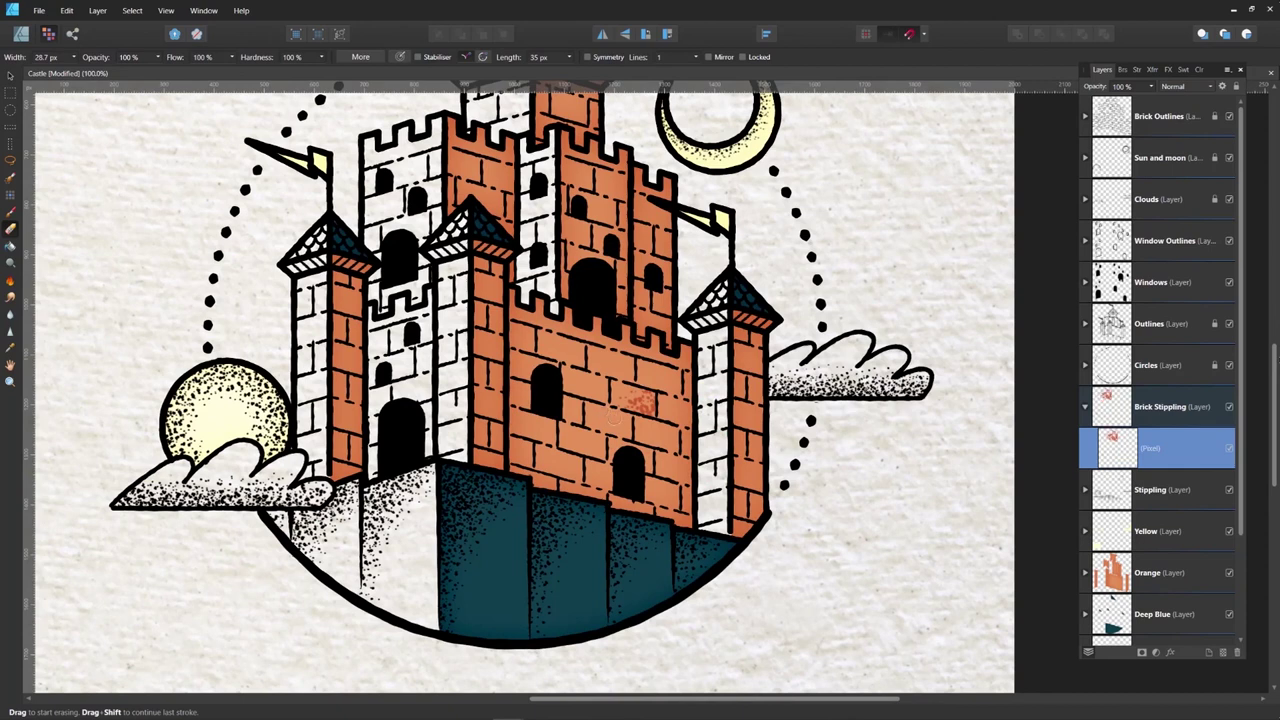
Step: Duplicate the stippled brick onto three other bricks of the front orange wall, erasing the dots outside each brick
{"action": "key", "text": "v"}
{"action": "mouse_move", "coordinate": [648, 410]}
{"action": "left_mouse_down"}
{"action": "mouse_move", "coordinate": [558, 350]}
{"action": "mouse_move", "coordinate": [576, 360]}
{"action": "mouse_move", "coordinate": [523, 476]}
{"action": "mouse_move", "coordinate": [521, 456]}
{"action": "left_mouse_up"}
{"action": "key", "text": "ctrl+j"}
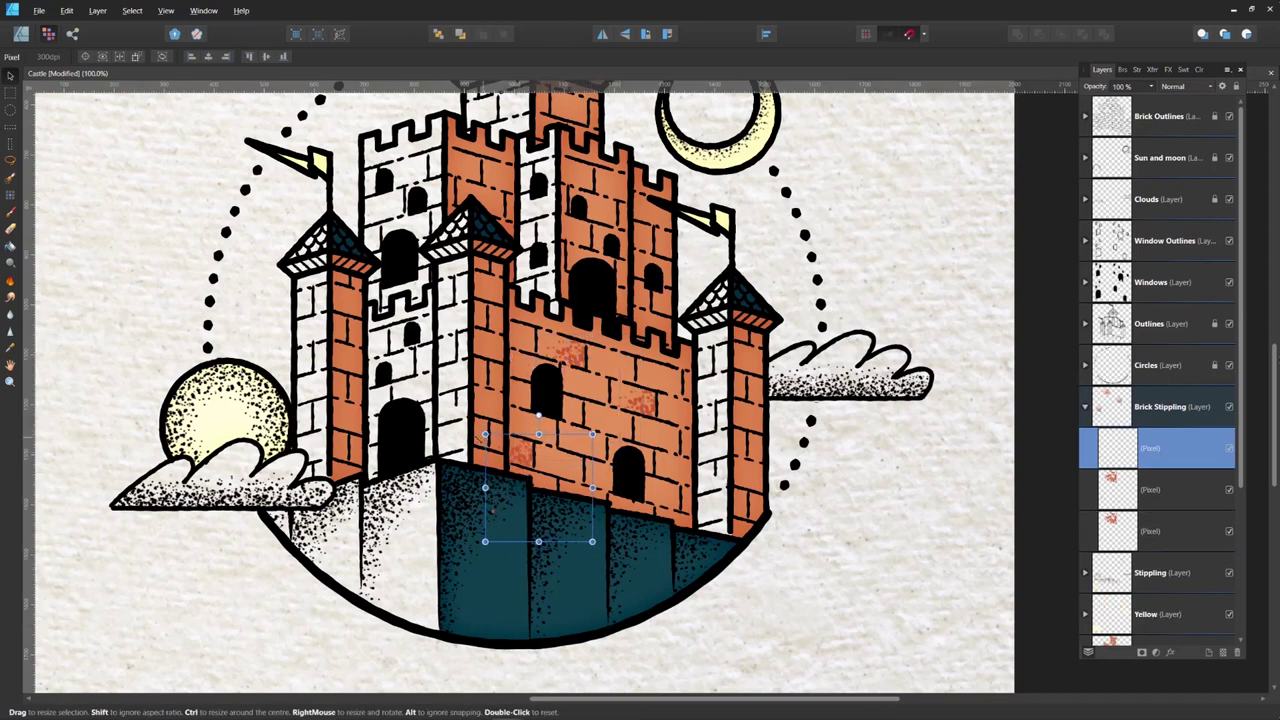
{"action": "key", "text": "e"}
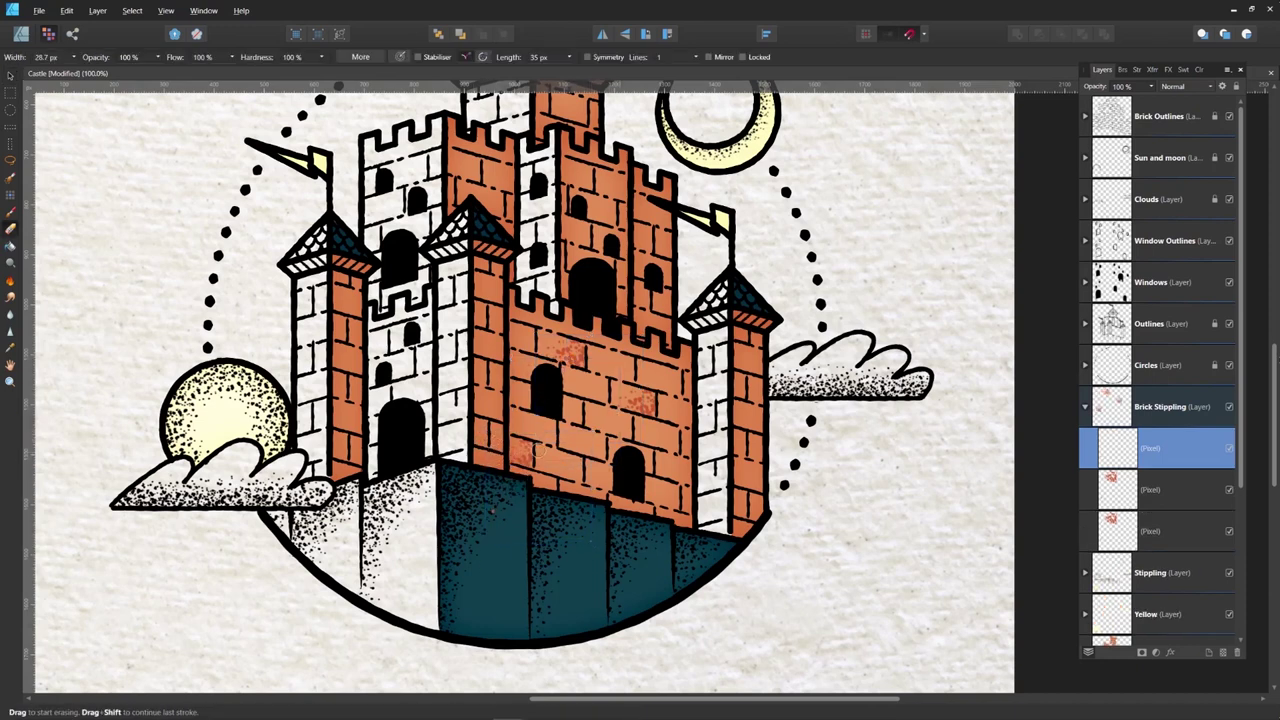
{"action": "key", "text": "v"}
{"action": "left_click_drag", "start_coordinate": [640, 406], "coordinate": [664, 500]}
{"action": "key", "text": "e"}
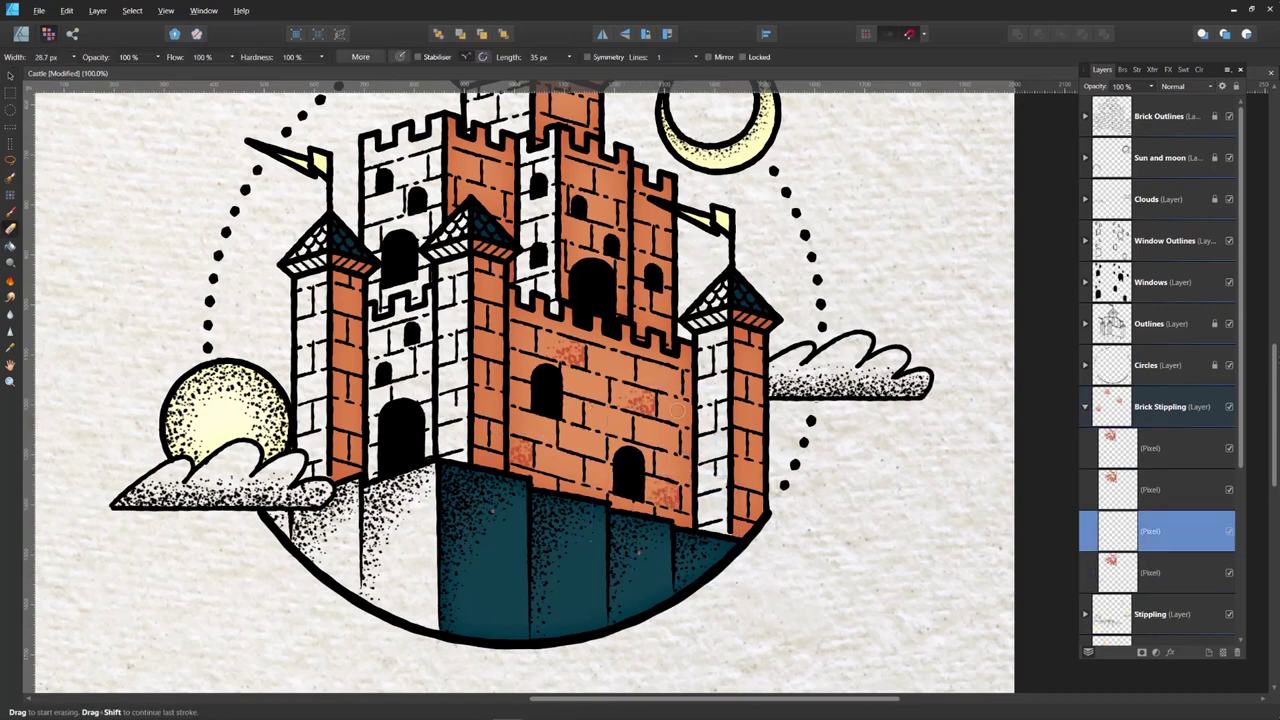
Step: Place copies of the stippled brick on two bricks of the keep's right-hand orange walls and trim them with the eraser
{"action": "key", "text": "v"}
{"action": "key", "text": "ctrl+j"}
{"action": "mouse_move", "coordinate": [680, 520]}
{"action": "left_mouse_down"}
{"action": "mouse_move", "coordinate": [660, 300]}
{"action": "mouse_move", "coordinate": [640, 250]}
{"action": "left_mouse_up"}
{"action": "key", "text": "e"}
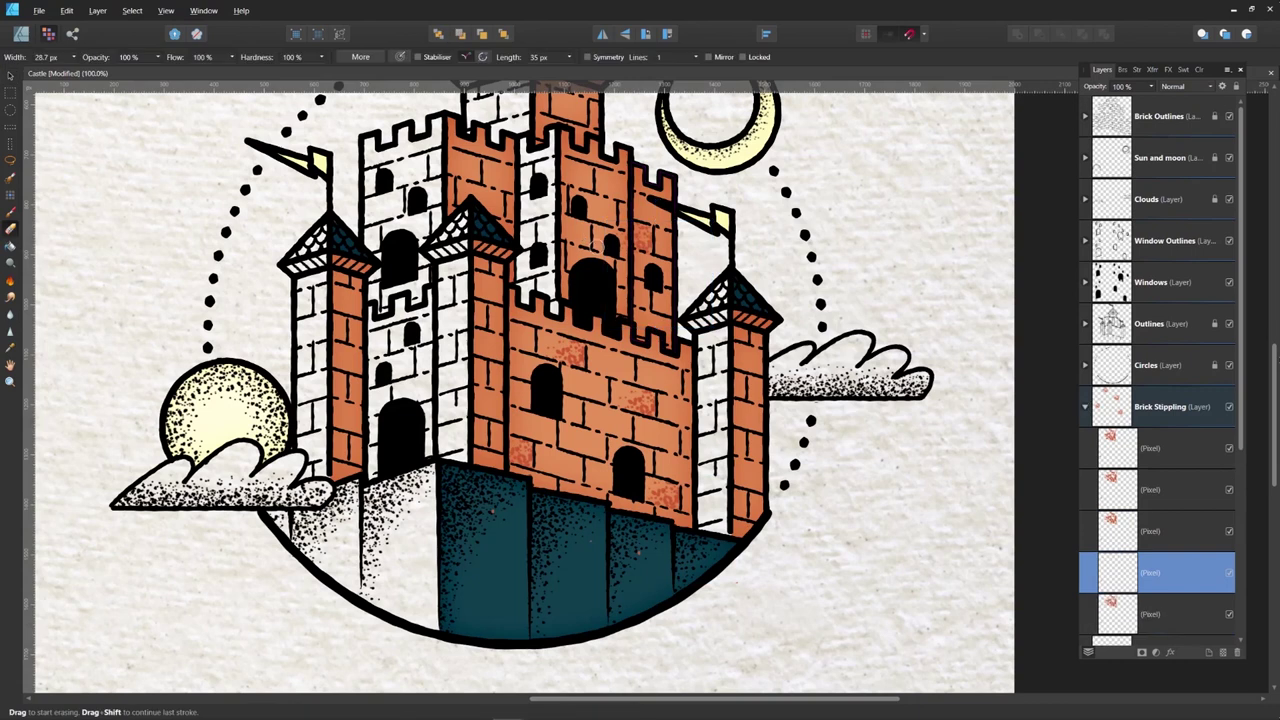
{"action": "key", "text": "v"}
{"action": "mouse_move", "coordinate": [646, 414]}
{"action": "left_mouse_down"}
{"action": "mouse_move", "coordinate": [615, 191]}
{"action": "mouse_move", "coordinate": [583, 183]}
{"action": "left_mouse_up"}
{"action": "key", "text": "e"}
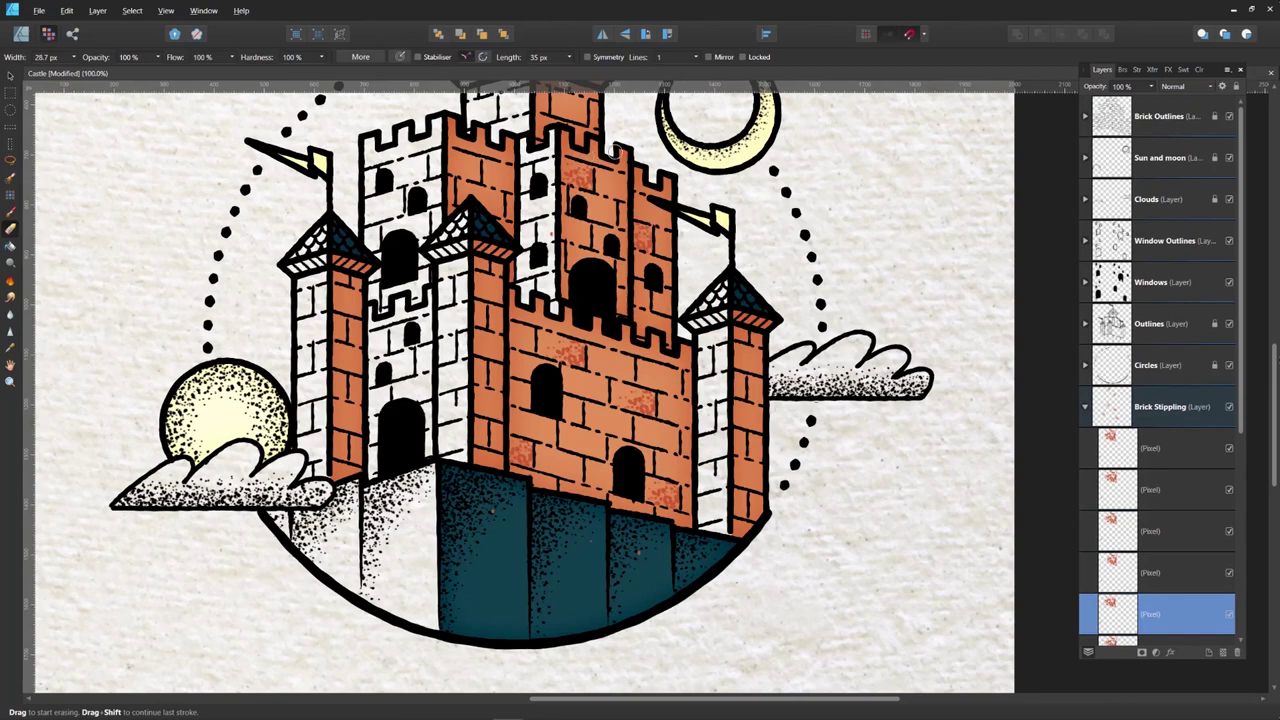
Step: Place another stippled brick copy on the keep's left orange wall, behind the middle tower's roof, and trim it
{"action": "key", "text": "v"}
{"action": "key", "text": "ctrl+j"}
{"action": "left_click_drag", "start_coordinate": [610, 238], "coordinate": [608, 300]}
{"action": "left_click_drag", "start_coordinate": [587, 247], "coordinate": [501, 272]}
{"action": "key", "text": "e"}
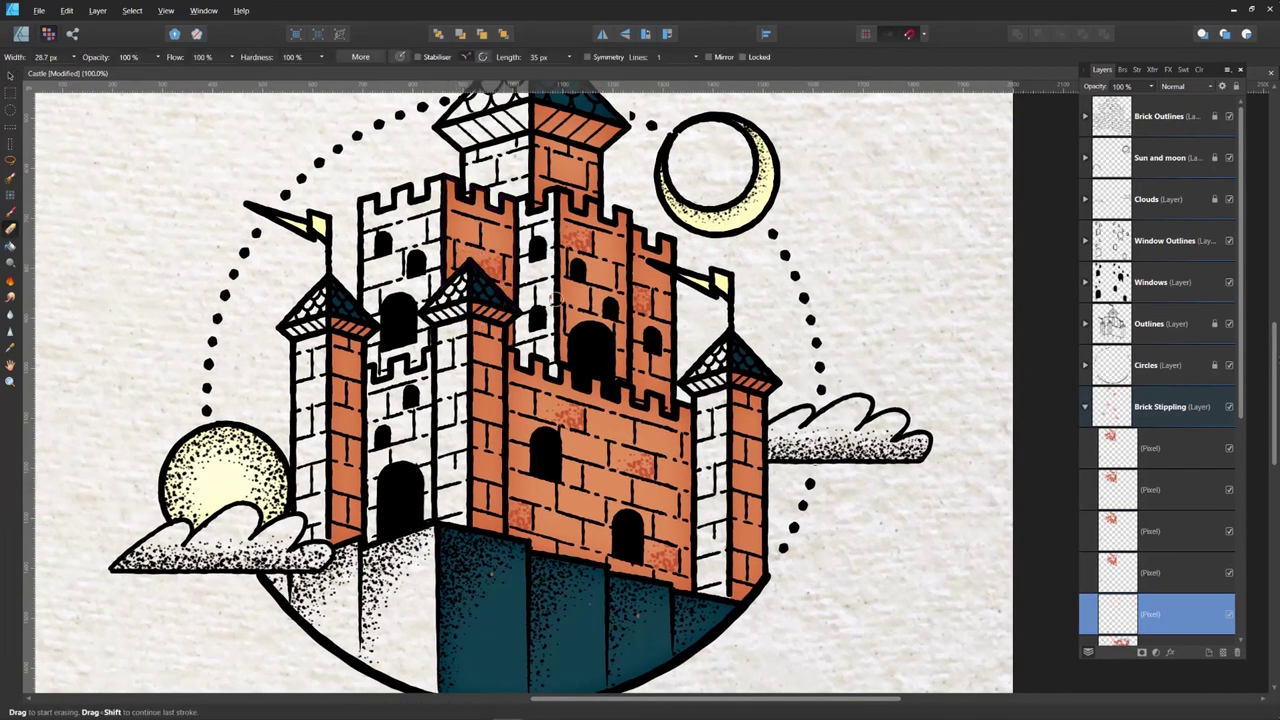
Step: Place copies of the stippled brick on the orange sides of the leftmost and rightmost towers, erasing the overhanging dots
{"action": "key", "text": "ctrl+j"}
{"action": "key", "text": "v"}
{"action": "left_click_drag", "start_coordinate": [587, 246], "coordinate": [335, 395]}
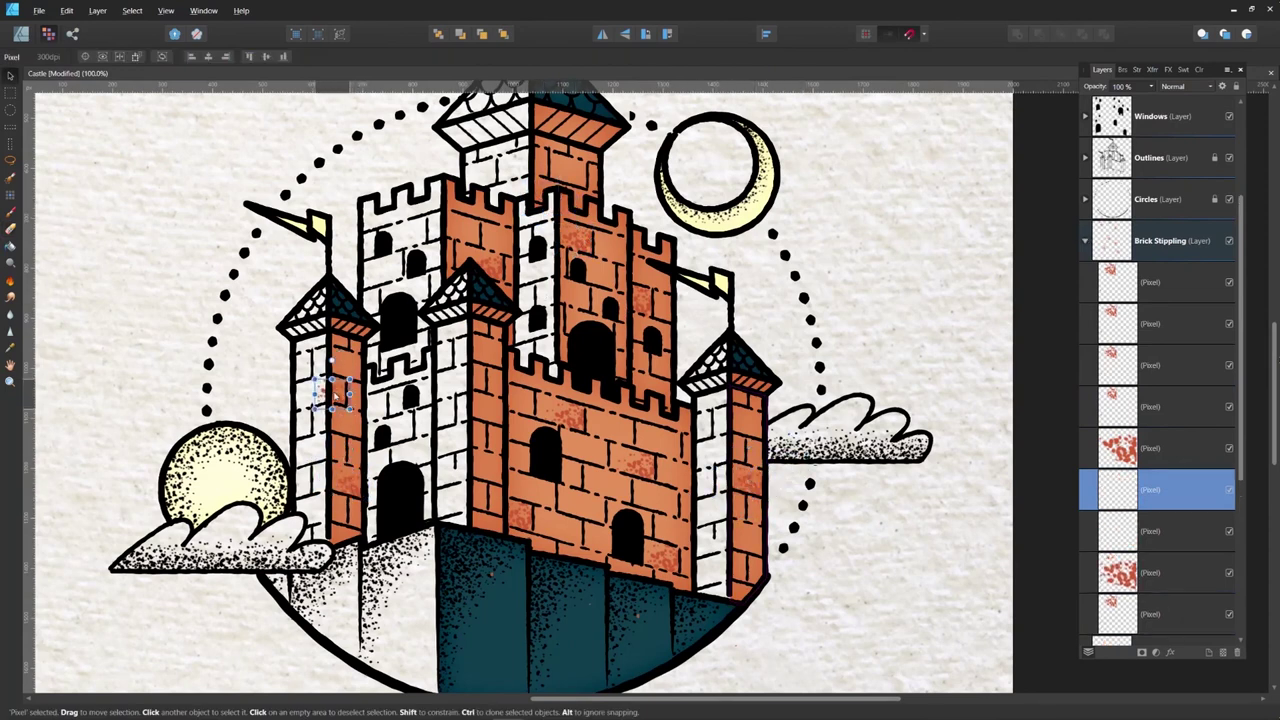
{"action": "key", "text": "e"}
{"action": "key", "text": "v"}
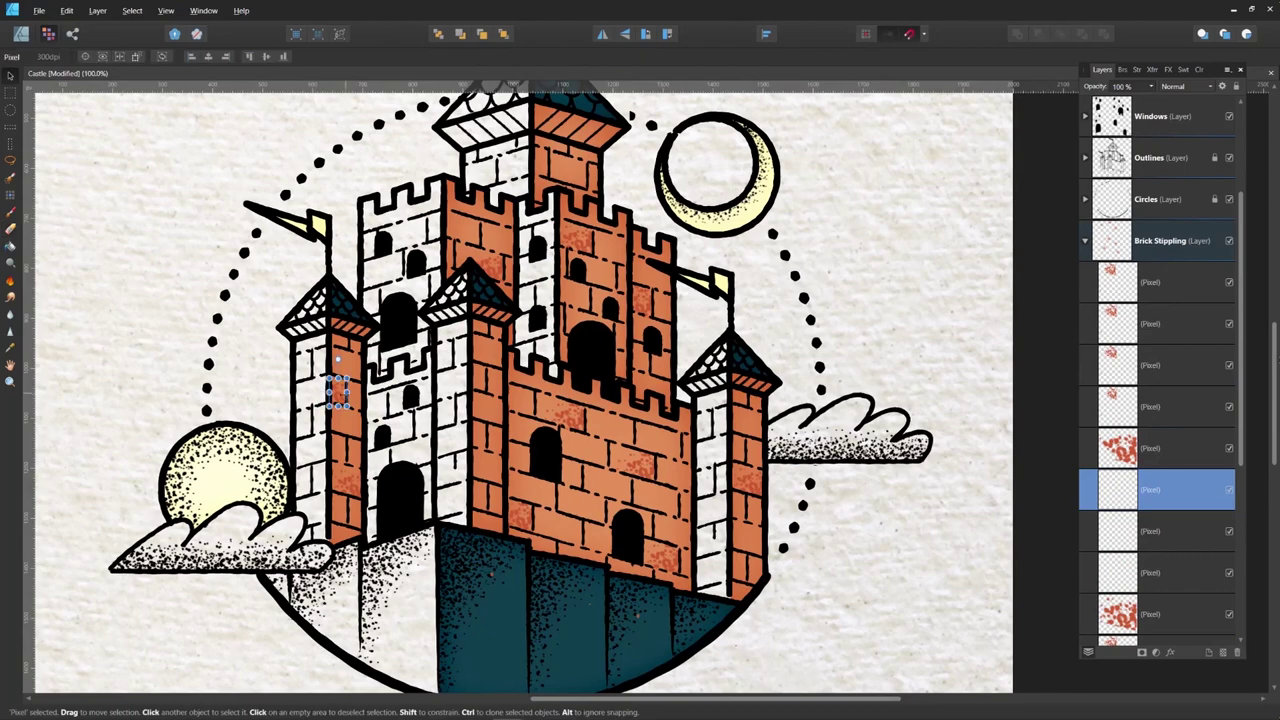
{"action": "key", "text": "e"}
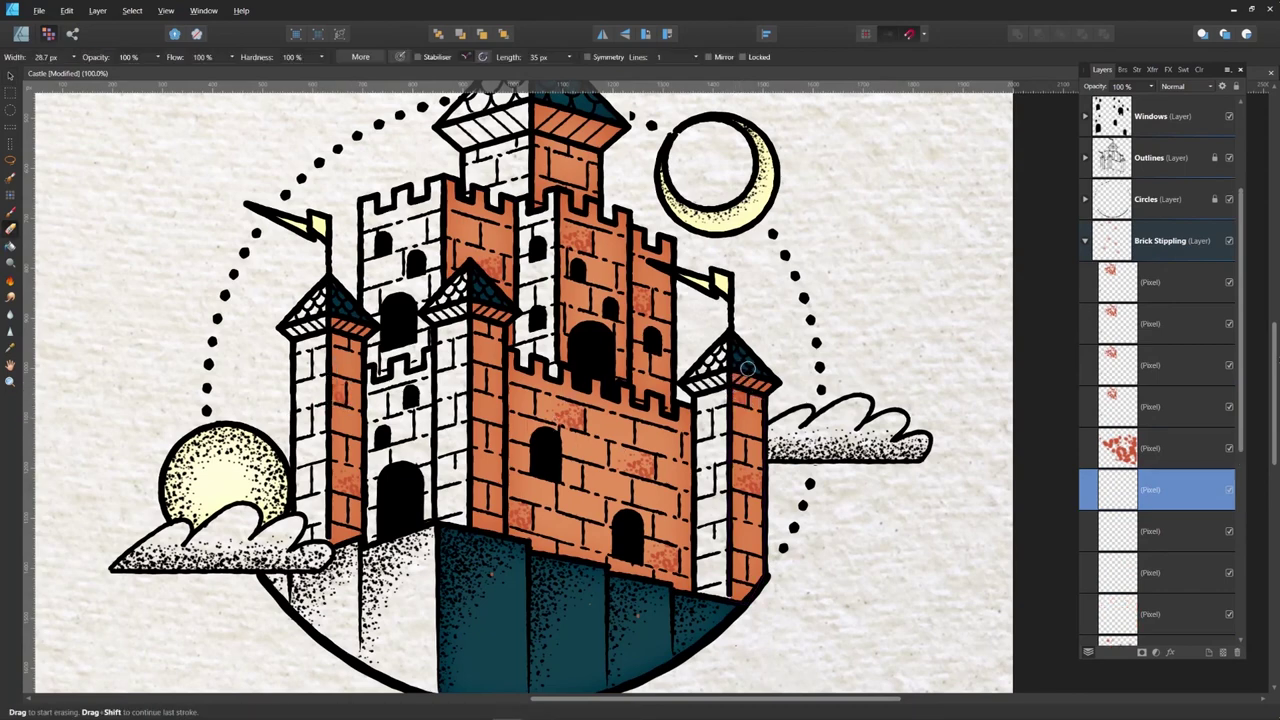
Step: Group all the brick pixel layers inside the Brick Stippling layer and deselect everything
{"action": "key", "text": "v"}
{"action": "scroll", "coordinate": [748, 368], "scroll_direction": "up", "scroll_amount": 2}
{"action": "left_click", "coordinate": [1178, 281]}
{"action": "mouse_move", "coordinate": [1241, 294]}
{"action": "left_mouse_down"}
{"action": "mouse_move", "coordinate": [1241, 417]}
{"action": "mouse_move", "coordinate": [1242, 295]}
{"action": "left_mouse_up"}
{"action": "left_click", "coordinate": [1195, 447], "text": "shift"}
{"action": "key", "text": "ctrl+g"}
{"action": "left_click", "coordinate": [852, 441]}
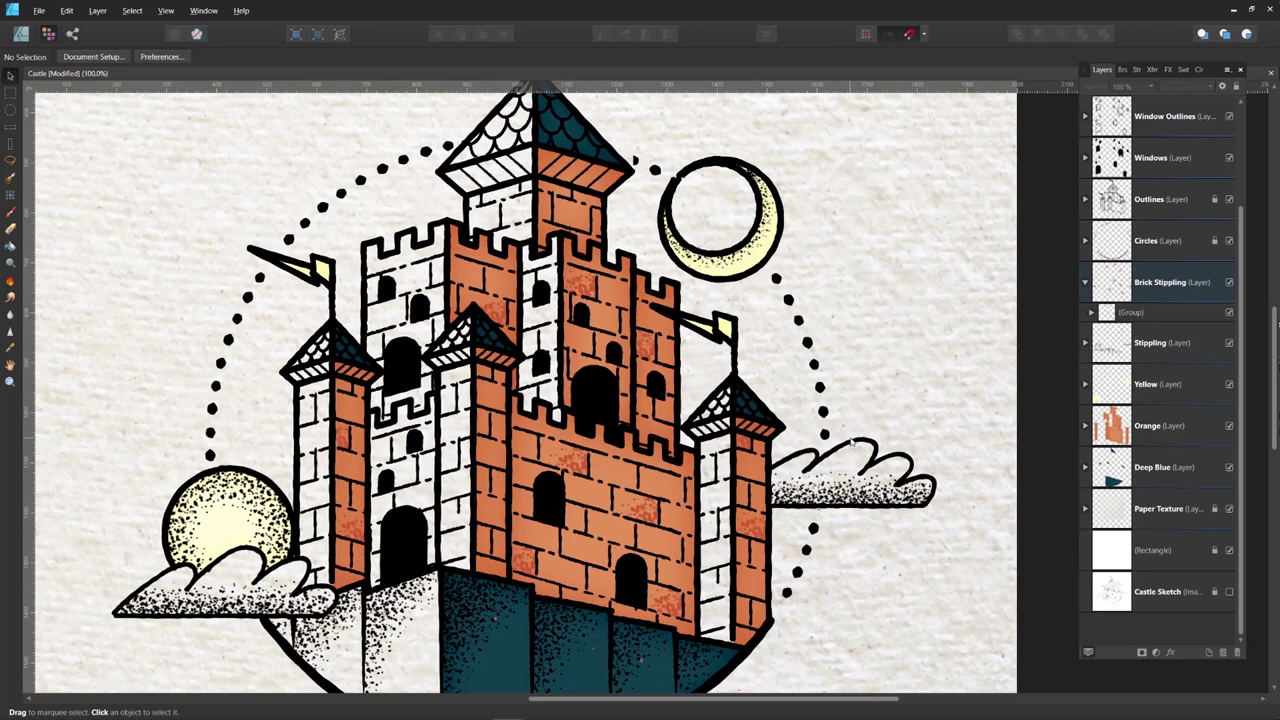
Step: Add a pixel layer in Brick Stippling, stipple a brick on the front orange wall, and erase around its edges, undoing the last erasure
{"action": "left_click", "coordinate": [1160, 311]}
{"action": "left_click", "coordinate": [1223, 652]}
{"action": "key", "text": "b"}
{"action": "left_click_drag", "start_coordinate": [700, 518], "coordinate": [674, 512]}
{"action": "key", "text": "e"}
{"action": "left_click_drag", "start_coordinate": [702, 468], "coordinate": [761, 504]}
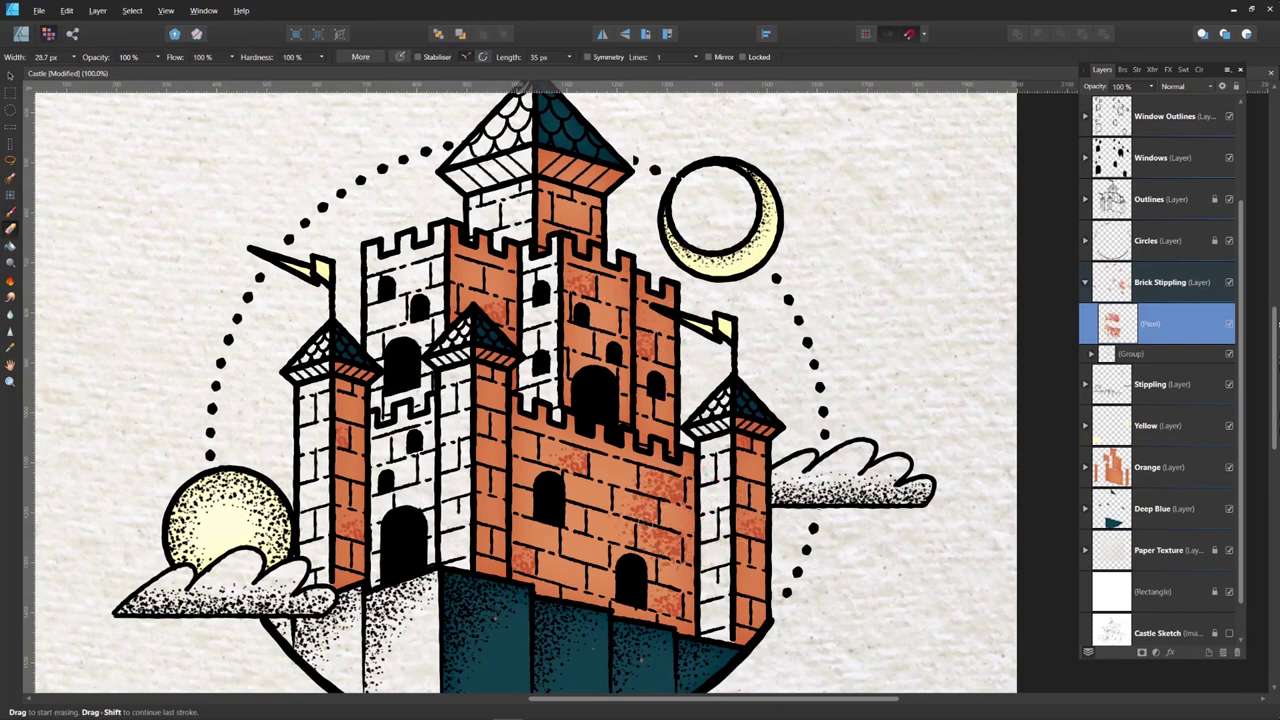
{"action": "key", "text": "v"}
{"action": "key", "text": "e"}
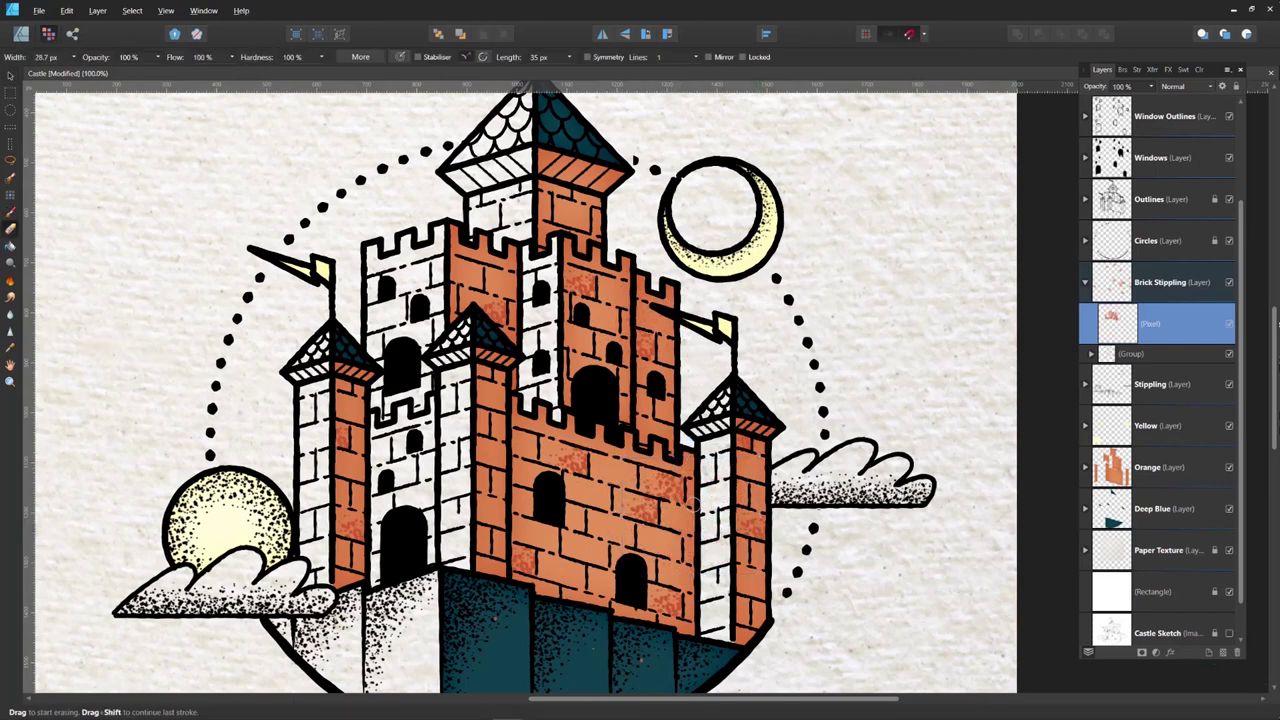
{"action": "key", "text": "ctrl+z"}
Step: Place a copy of the new stippled brick low on the rightmost tower's orange side and trim it with the eraser
{"action": "key", "text": "v"}
{"action": "key", "text": "e"}
{"action": "key", "text": "v"}
{"action": "mouse_move", "coordinate": [601, 497]}
{"action": "left_mouse_down"}
{"action": "mouse_move", "coordinate": [547, 538]}
{"action": "mouse_move", "coordinate": [613, 587]}
{"action": "mouse_move", "coordinate": [360, 529]}
{"action": "mouse_move", "coordinate": [777, 597]}
{"action": "left_mouse_up"}
{"action": "key", "text": "e"}
Step: Place copies of the stippled brick on the lower-left bricks of the front orange wall and erase the overhanging dots
{"action": "key", "text": "v"}
{"action": "mouse_move", "coordinate": [609, 585]}
{"action": "left_mouse_down"}
{"action": "mouse_move", "coordinate": [474, 478]}
{"action": "mouse_move", "coordinate": [503, 459]}
{"action": "mouse_move", "coordinate": [607, 577]}
{"action": "mouse_move", "coordinate": [579, 341]}
{"action": "mouse_move", "coordinate": [552, 348]}
{"action": "mouse_move", "coordinate": [605, 582]}
{"action": "mouse_move", "coordinate": [614, 535]}
{"action": "mouse_move", "coordinate": [536, 600]}
{"action": "left_mouse_up"}
{"action": "key", "text": "e"}
{"action": "key", "text": "v"}
{"action": "key", "text": "e"}
{"action": "key", "text": "v"}
{"action": "key", "text": "e"}
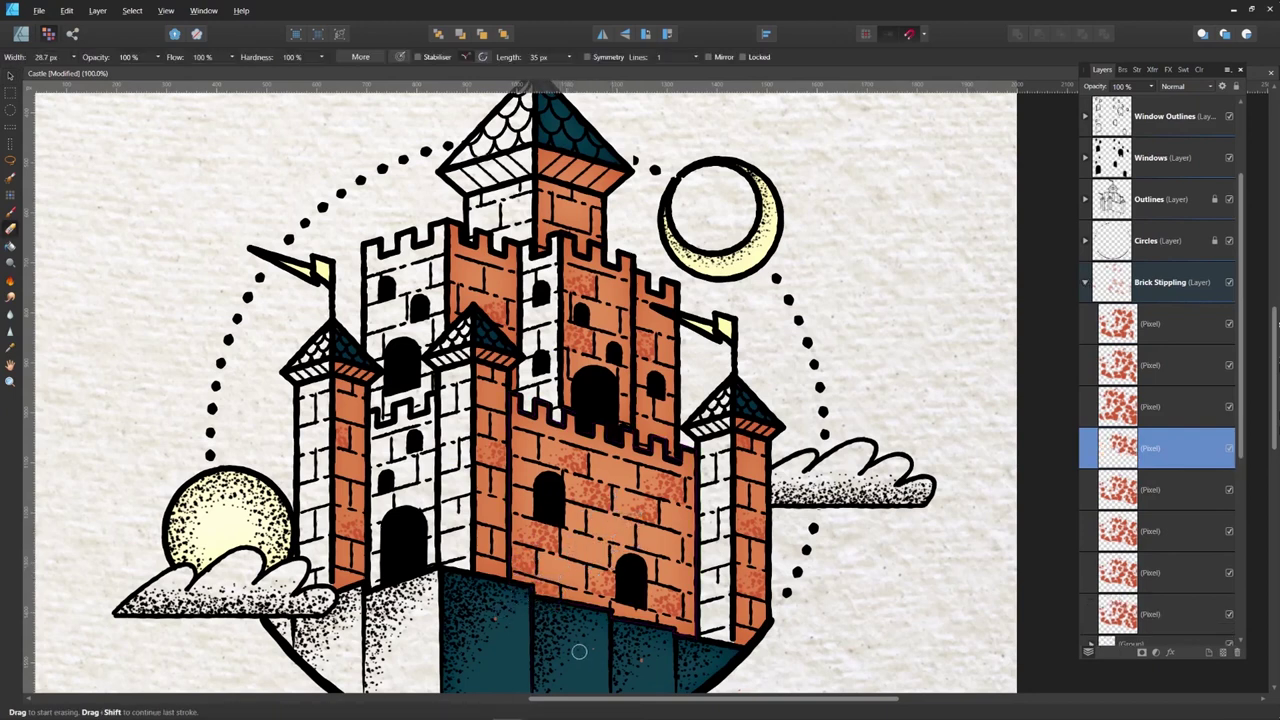
Step: Place stippled brick copies high on the rightmost tower's orange side and on the front wall's upper-right bricks, trimming the overhang
{"action": "left_click", "coordinate": [1170, 500]}
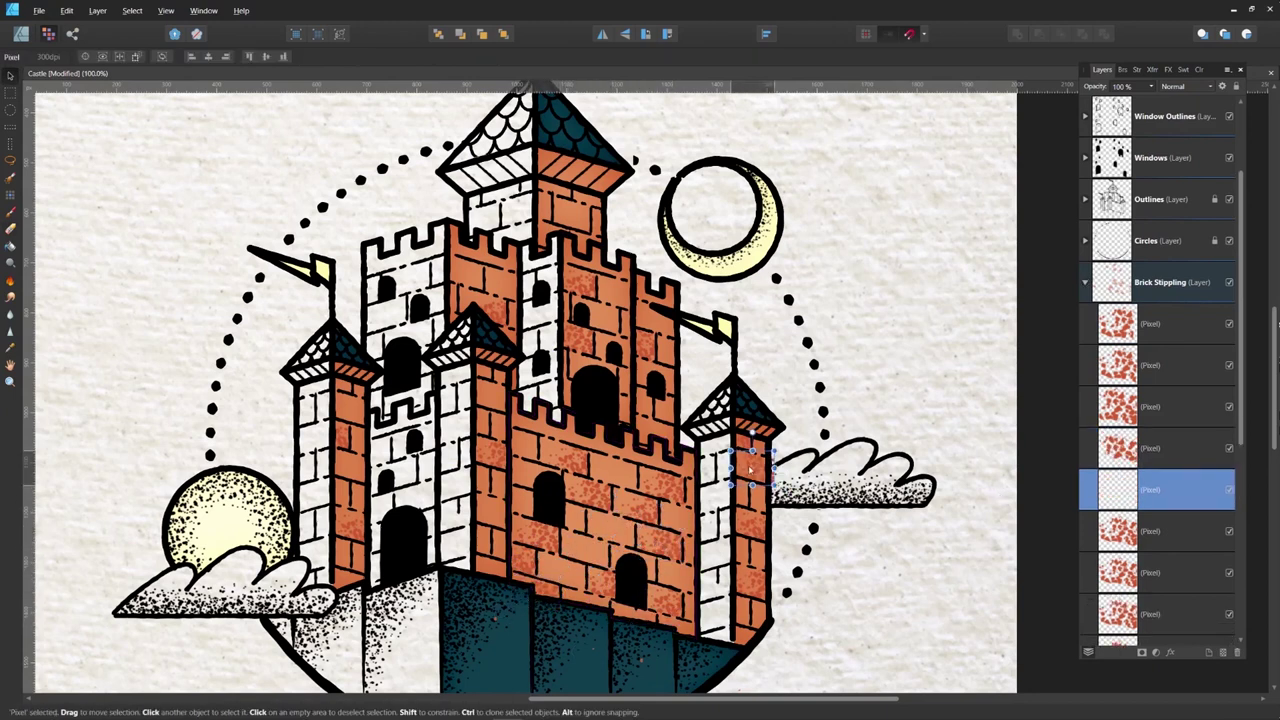
{"action": "key", "text": "v"}
{"action": "left_click", "coordinate": [543, 595]}
{"action": "mouse_move", "coordinate": [664, 518]}
{"action": "left_mouse_down"}
{"action": "mouse_move", "coordinate": [722, 500]}
{"action": "mouse_move", "coordinate": [510, 287]}
{"action": "mouse_move", "coordinate": [667, 456]}
{"action": "left_mouse_up"}
{"action": "key", "text": "e"}
Step: Copy the stippled brick to the front wall just below its upper arched window and trim it
{"action": "left_click", "coordinate": [1180, 617]}
{"action": "key", "text": "v"}
{"action": "mouse_move", "coordinate": [664, 532]}
{"action": "left_mouse_down"}
{"action": "mouse_move", "coordinate": [668, 545]}
{"action": "mouse_move", "coordinate": [561, 543]}
{"action": "left_mouse_up"}
{"action": "key", "text": "e"}
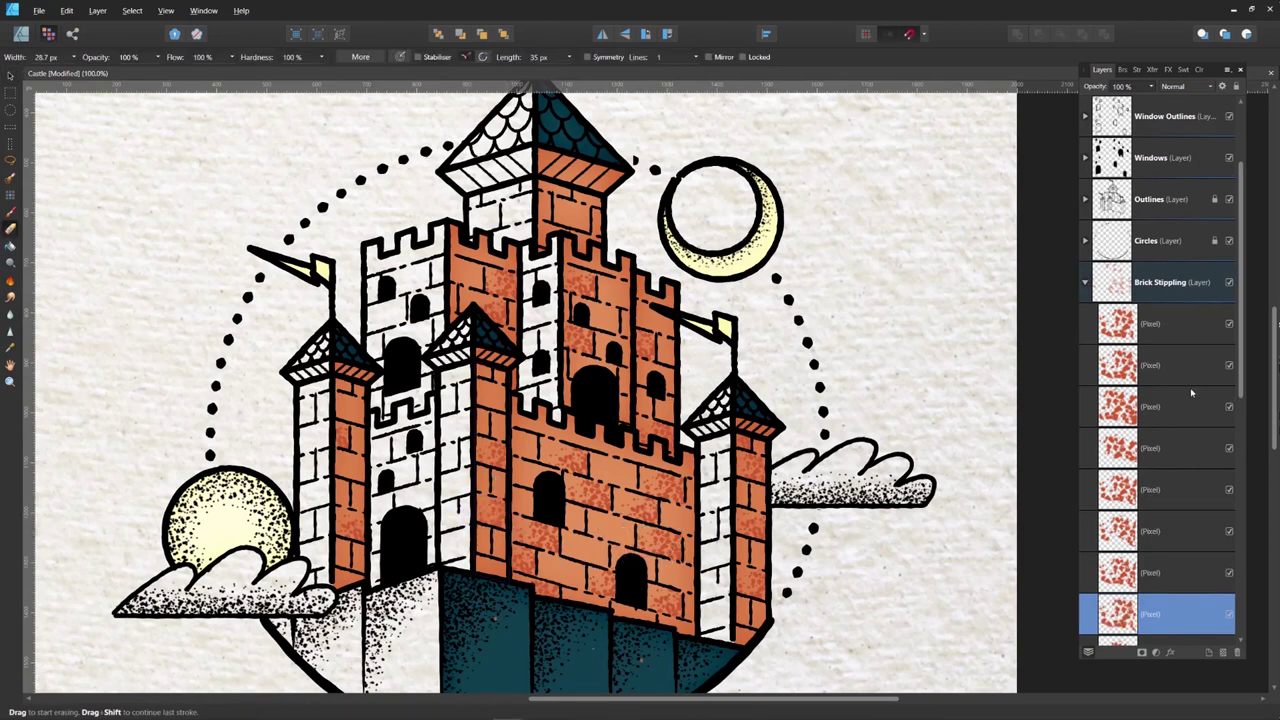
Step: Copy the stippled brick to the front wall just above its upper arched window and erase the excess dots
{"action": "scroll", "coordinate": [1151, 541], "scroll_direction": "down", "scroll_amount": 3}
{"action": "left_click", "coordinate": [1152, 536]}
{"action": "key", "text": "v"}
{"action": "mouse_move", "coordinate": [607, 580]}
{"action": "left_mouse_down"}
{"action": "mouse_move", "coordinate": [530, 447]}
{"action": "mouse_move", "coordinate": [547, 454]}
{"action": "left_mouse_up"}
{"action": "key", "text": "e"}
Step: Place stippled brick copies on the keep's far-right orange wall and beside the front wall's lower arched window, trimming the excess
{"action": "left_click", "coordinate": [1169, 579]}
{"action": "key", "text": "v"}
{"action": "mouse_move", "coordinate": [605, 584]}
{"action": "left_mouse_down"}
{"action": "mouse_move", "coordinate": [566, 533]}
{"action": "mouse_move", "coordinate": [647, 319]}
{"action": "left_mouse_up"}
{"action": "left_click_drag", "start_coordinate": [1241, 435], "coordinate": [1241, 460]}
{"action": "left_click", "coordinate": [1145, 460]}
{"action": "left_click", "coordinate": [605, 578]}
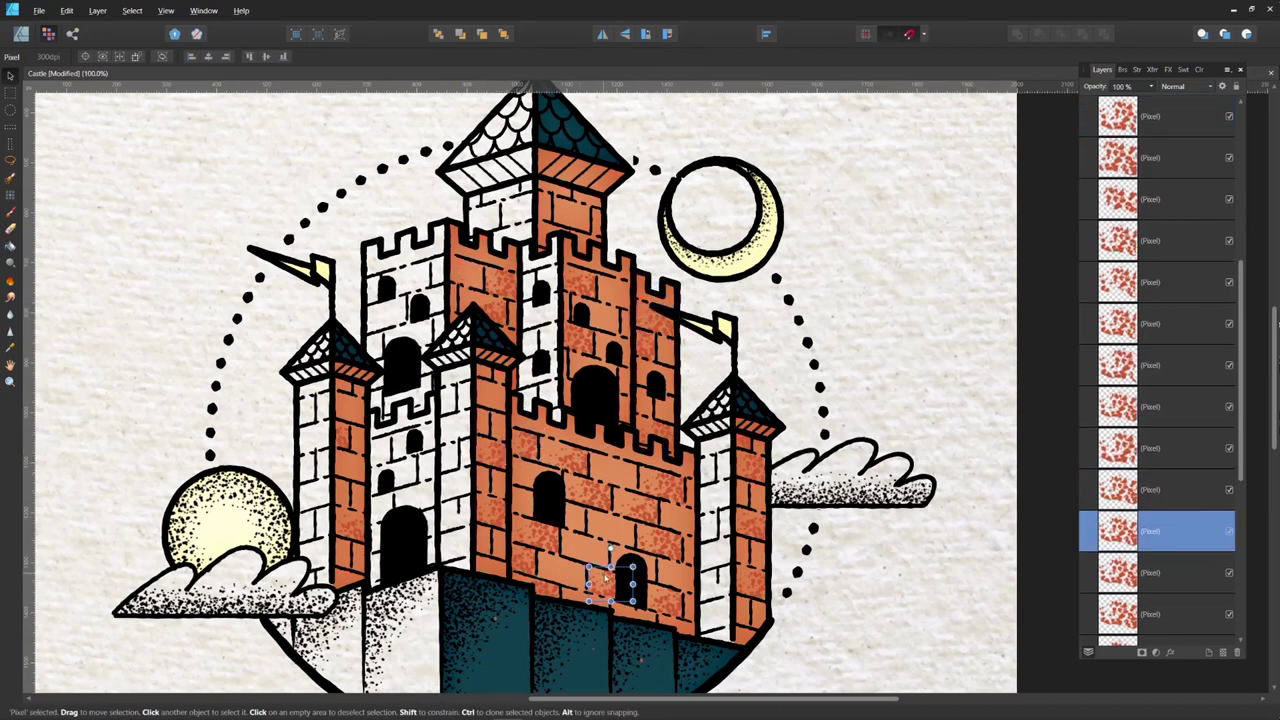
{"action": "key", "text": "e"}
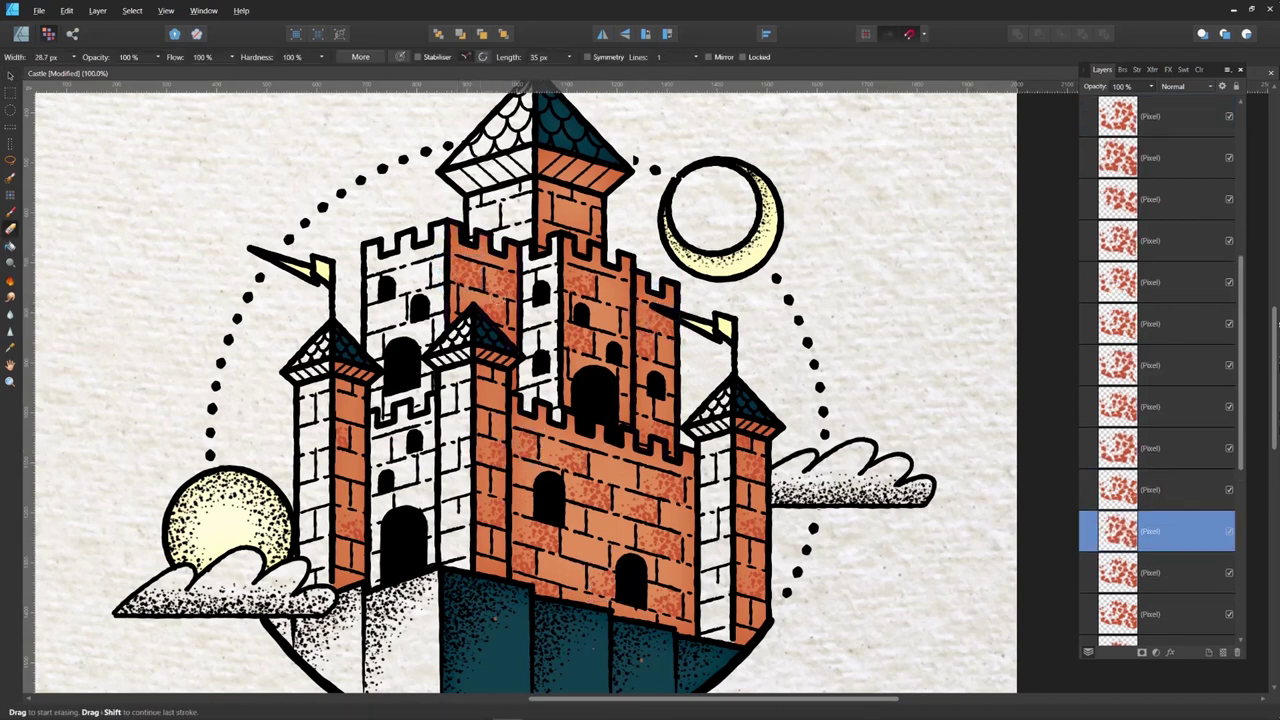
{"action": "key", "text": "v"}
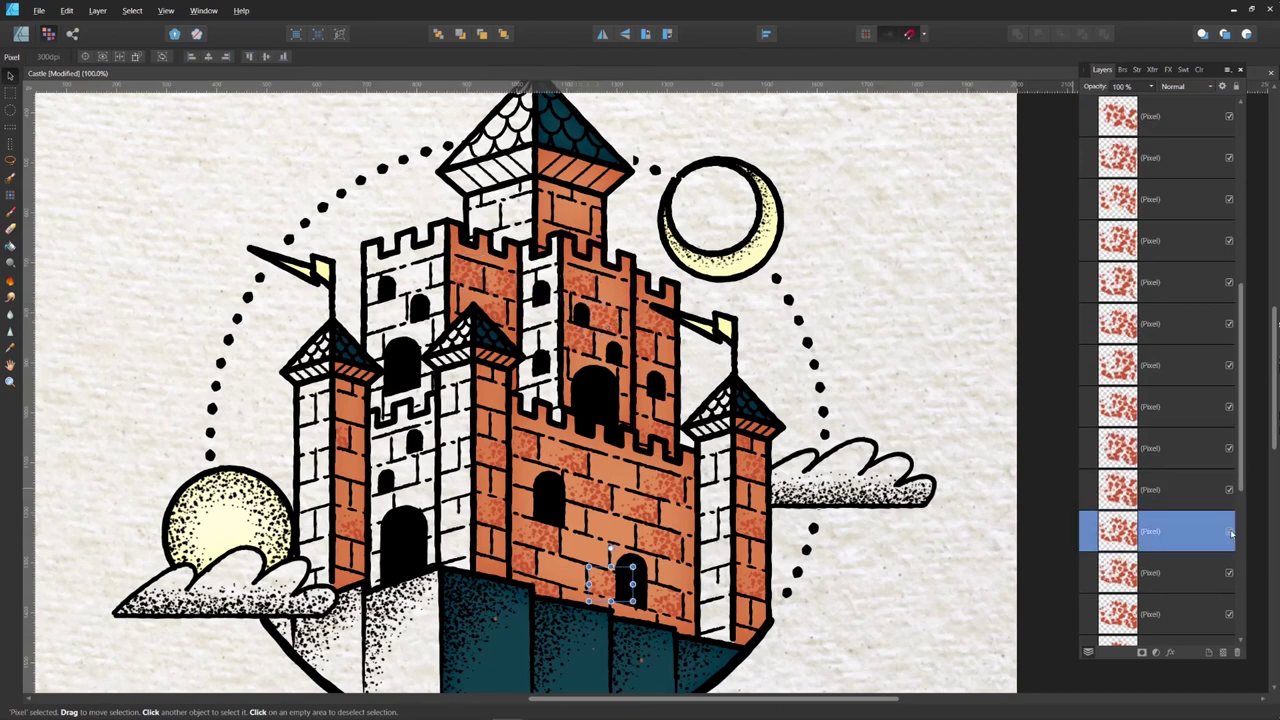
Step: Copy the stippled brick to the keep's left orange wall above the middle tower's roof and trim it to the brick shapes
{"action": "mouse_move", "coordinate": [610, 583]}
{"action": "left_mouse_down"}
{"action": "mouse_move", "coordinate": [776, 505]}
{"action": "mouse_move", "coordinate": [365, 442]}
{"action": "mouse_move", "coordinate": [360, 480]}
{"action": "mouse_move", "coordinate": [486, 414]}
{"action": "mouse_move", "coordinate": [508, 427]}
{"action": "mouse_move", "coordinate": [522, 339]}
{"action": "mouse_move", "coordinate": [460, 298]}
{"action": "left_mouse_up"}
{"action": "key", "text": "e"}
{"action": "key", "text": "v"}
{"action": "key", "text": "e"}
{"action": "key", "text": "v"}
Step: Group all the loose brick pixel layers inside the Brick Stippling layer
{"action": "left_click_drag", "start_coordinate": [1240, 405], "coordinate": [1241, 293]}
{"action": "left_click", "coordinate": [1170, 531]}
{"action": "left_click", "coordinate": [1175, 366], "text": "shift"}
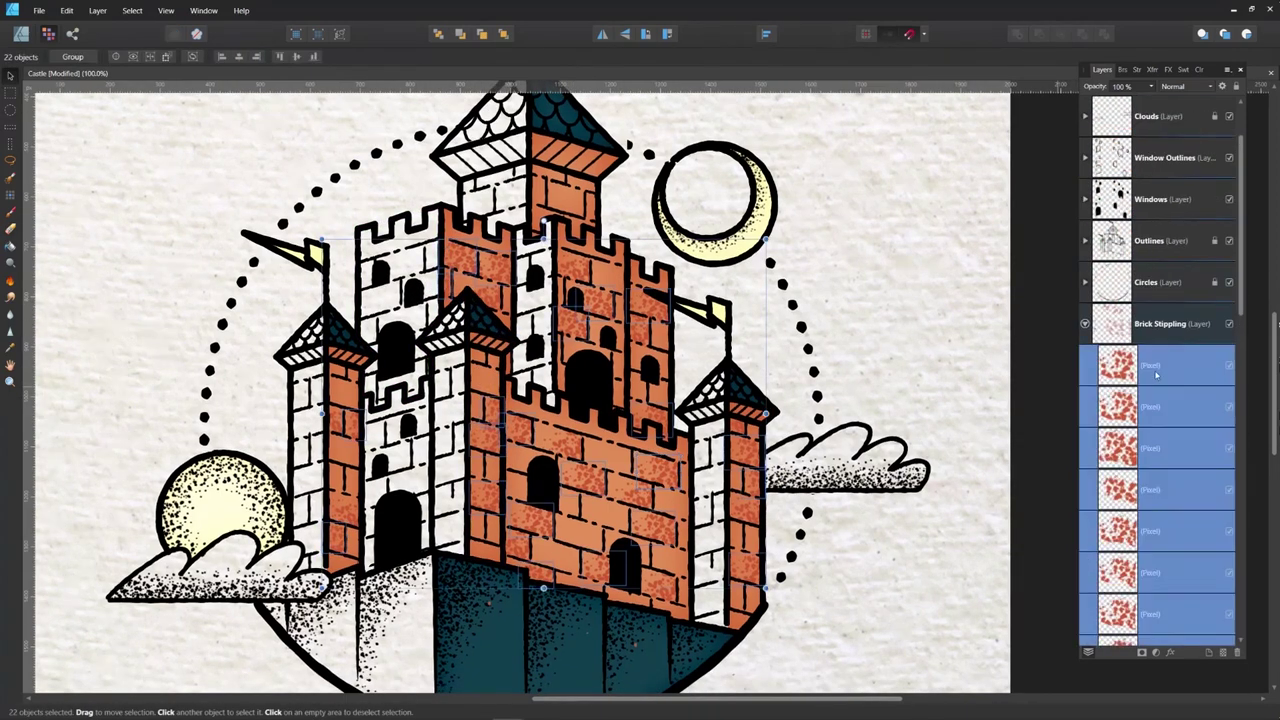
{"action": "key", "text": "ctrl+g"}
Step: Add another pixel layer above the groups, stipple a fresh brick on the front orange wall, and trim it with the eraser
{"action": "left_click", "coordinate": [1222, 652]}
{"action": "key", "text": "b"}
{"action": "mouse_move", "coordinate": [633, 499]}
{"action": "left_mouse_down"}
{"action": "mouse_move", "coordinate": [650, 488]}
{"action": "mouse_move", "coordinate": [627, 497]}
{"action": "left_mouse_up"}
{"action": "key", "text": "e"}
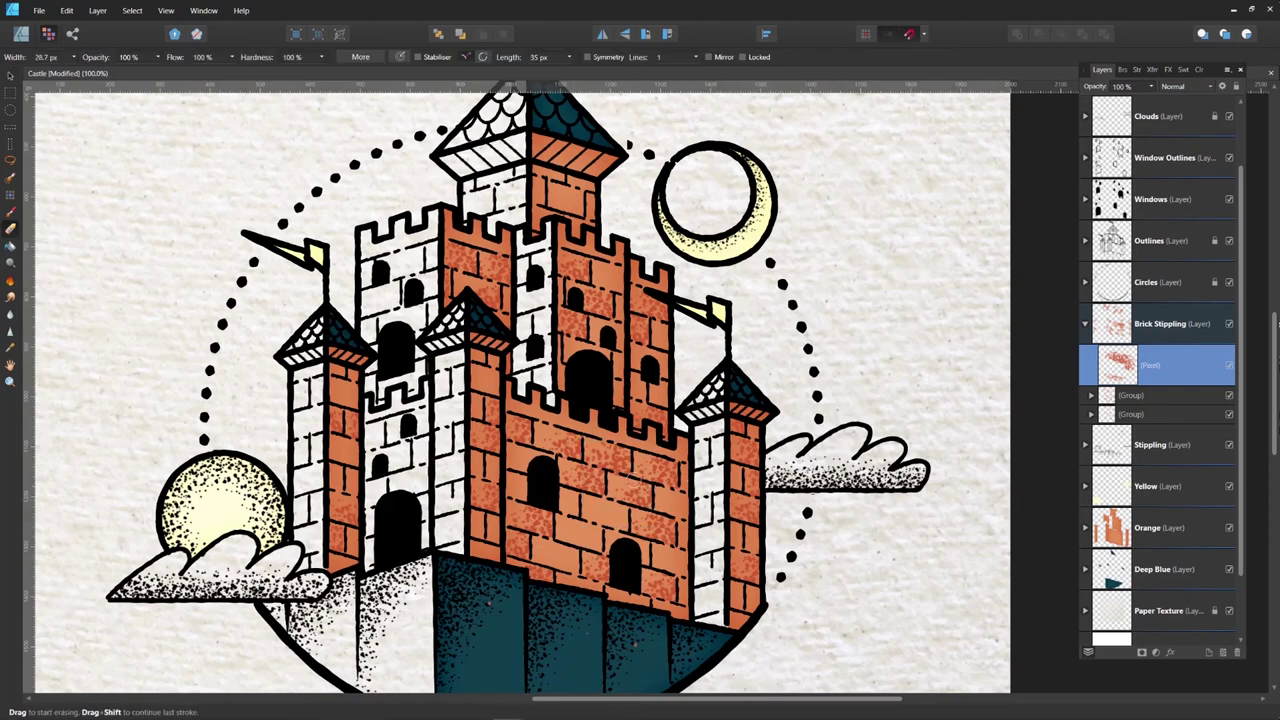
Step: Place copies of the fresh stippled brick on the lower orange side of the leftmost tower and trim them
{"action": "key", "text": "v"}
{"action": "mouse_move", "coordinate": [647, 480]}
{"action": "left_mouse_down"}
{"action": "mouse_move", "coordinate": [610, 512]}
{"action": "mouse_move", "coordinate": [498, 534]}
{"action": "mouse_move", "coordinate": [532, 456]}
{"action": "mouse_move", "coordinate": [590, 453]}
{"action": "mouse_move", "coordinate": [754, 574]}
{"action": "mouse_move", "coordinate": [753, 545]}
{"action": "mouse_move", "coordinate": [738, 598]}
{"action": "mouse_move", "coordinate": [718, 578]}
{"action": "mouse_move", "coordinate": [737, 482]}
{"action": "mouse_move", "coordinate": [770, 588]}
{"action": "mouse_move", "coordinate": [755, 600]}
{"action": "mouse_move", "coordinate": [492, 462]}
{"action": "mouse_move", "coordinate": [357, 485]}
{"action": "mouse_move", "coordinate": [352, 543]}
{"action": "left_mouse_up"}
{"action": "key", "text": "e"}
{"action": "key", "text": "v"}
{"action": "key", "text": "e"}
{"action": "key", "text": "v"}
{"action": "key", "text": "ctrl+j"}
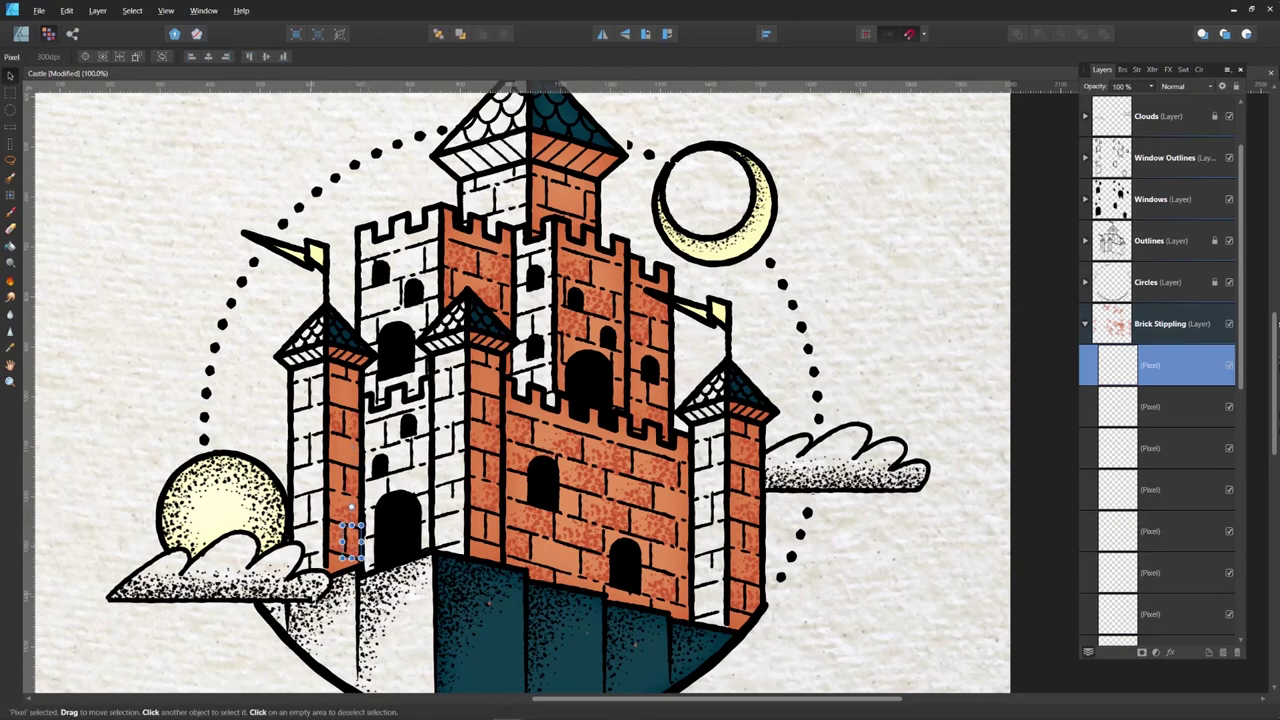
Step: Copy a stippled brick onto the upper part of the keep's far-right orange wall and erase its overhang
{"action": "scroll", "coordinate": [1190, 492], "scroll_direction": "down", "scroll_amount": 5}
{"action": "left_click", "coordinate": [1190, 492]}
{"action": "mouse_move", "coordinate": [585, 385]}
{"action": "left_mouse_down"}
{"action": "mouse_move", "coordinate": [615, 282]}
{"action": "mouse_move", "coordinate": [645, 290]}
{"action": "left_mouse_up"}
{"action": "key", "text": "e"}
Step: Place stippled brick copies along the right edge of the front orange wall, beside the tower, and trim them
{"action": "left_click", "coordinate": [1187, 545]}
{"action": "key", "text": "v"}
{"action": "left_click", "coordinate": [1185, 572]}
{"action": "mouse_move", "coordinate": [605, 454]}
{"action": "left_mouse_down"}
{"action": "mouse_move", "coordinate": [656, 372]}
{"action": "mouse_move", "coordinate": [697, 508]}
{"action": "left_mouse_up"}
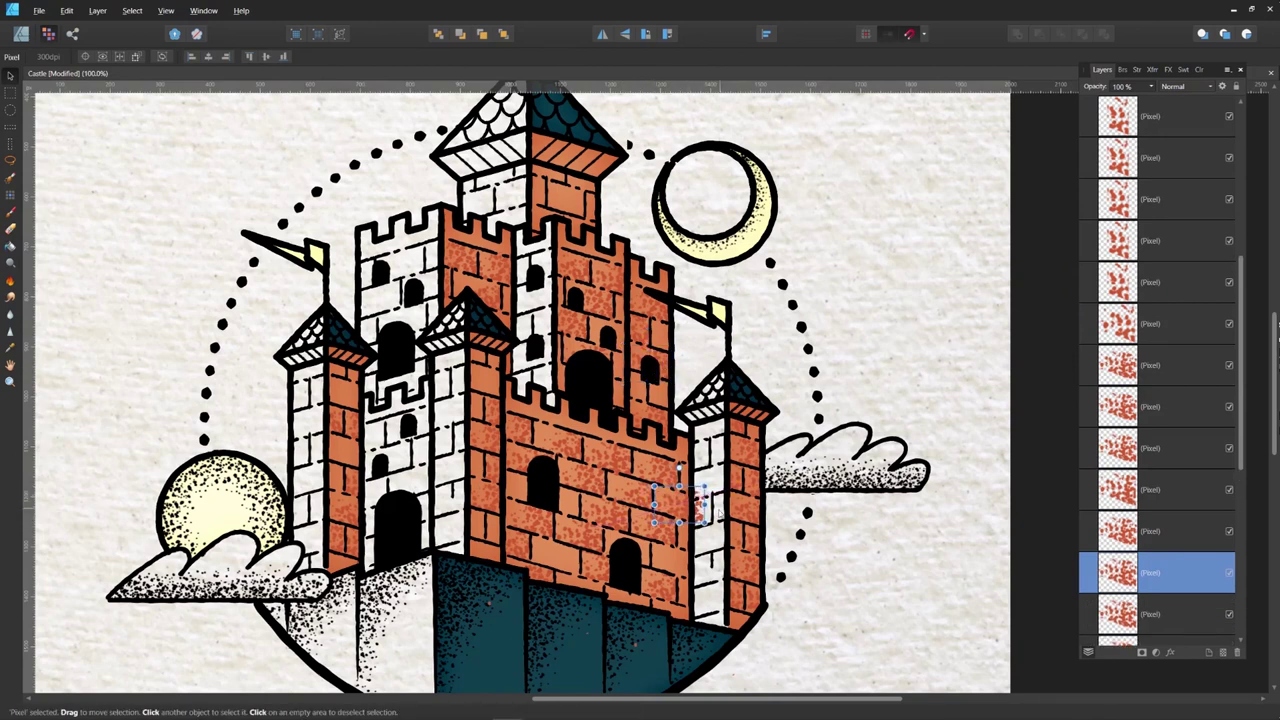
{"action": "key", "text": "e"}
{"action": "key", "text": "v"}
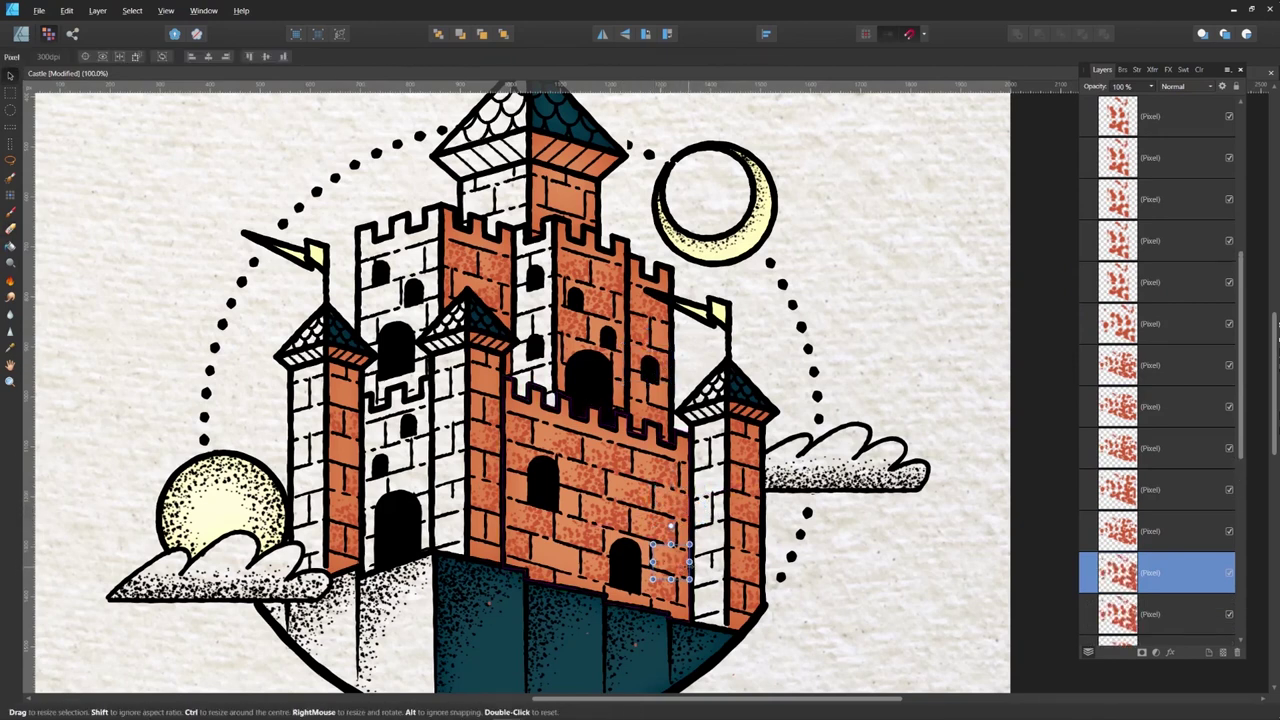
{"action": "key", "text": "e"}
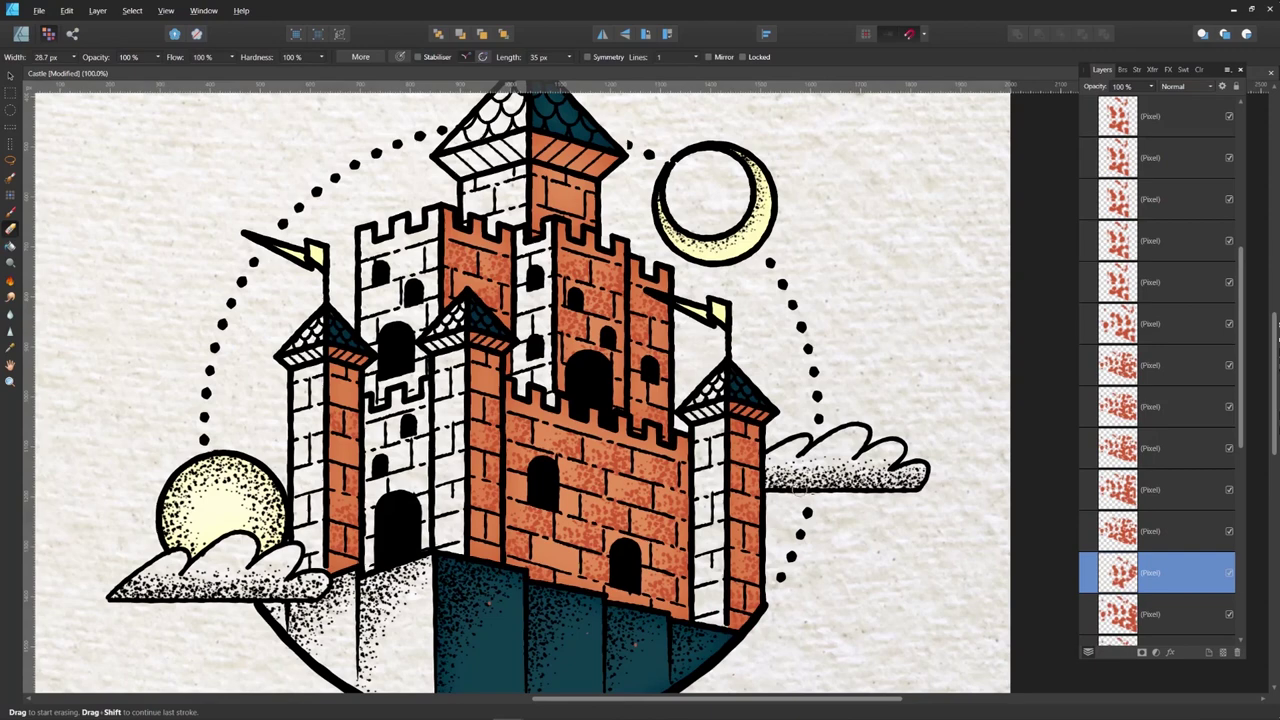
{"action": "left_click_drag", "start_coordinate": [1242, 444], "coordinate": [1248, 489]}
{"action": "left_click", "coordinate": [1185, 531]}
{"action": "key", "text": "v"}
{"action": "left_click_drag", "start_coordinate": [588, 548], "coordinate": [673, 504]}
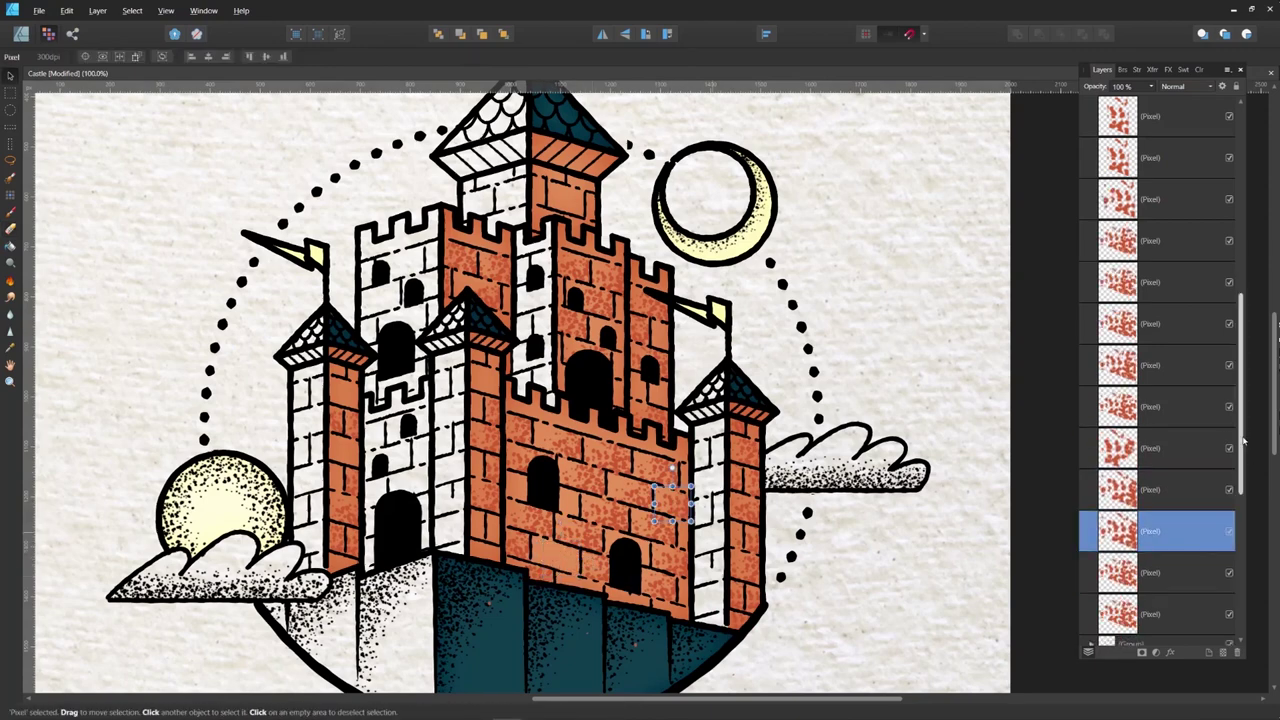
Step: Place stippled brick copies at the base of the middle tower's orange side and erase the overhanging dots
{"action": "left_click_drag", "start_coordinate": [1244, 441], "coordinate": [1244, 531]}
{"action": "left_click", "coordinate": [1180, 366]}
{"action": "mouse_move", "coordinate": [602, 453]}
{"action": "left_mouse_down"}
{"action": "mouse_move", "coordinate": [562, 560]}
{"action": "mouse_move", "coordinate": [483, 381]}
{"action": "mouse_move", "coordinate": [475, 567]}
{"action": "left_mouse_up"}
{"action": "key", "text": "e"}
{"action": "left_click", "coordinate": [494, 498]}
{"action": "key", "text": "v"}
{"action": "key", "text": "e"}
{"action": "key", "text": "v"}
{"action": "key", "text": "e"}
{"action": "key", "text": "v"}
Step: Place stippled brick copies on the rightmost tower's upper orange side, undoing a misstep, and trim them
{"action": "left_click", "coordinate": [1174, 541]}
{"action": "mouse_move", "coordinate": [545, 505]}
{"action": "left_mouse_down"}
{"action": "mouse_move", "coordinate": [496, 528]}
{"action": "mouse_move", "coordinate": [507, 538]}
{"action": "mouse_move", "coordinate": [481, 473]}
{"action": "mouse_move", "coordinate": [450, 452]}
{"action": "mouse_move", "coordinate": [478, 415]}
{"action": "mouse_move", "coordinate": [758, 426]}
{"action": "left_mouse_up"}
{"action": "key", "text": "e"}
{"action": "key", "text": "v"}
{"action": "key", "text": "ctrl+z"}
{"action": "left_click_drag", "start_coordinate": [1242, 484], "coordinate": [1243, 585]}
{"action": "left_click", "coordinate": [1172, 324]}
{"action": "left_click_drag", "start_coordinate": [547, 492], "coordinate": [768, 456]}
{"action": "key", "text": "ctrl+shift+n"}
{"action": "key", "text": "e"}
Step: Copy the stippled brick to the bottom-right corner of the front orange wall and erase the dots outside it
{"action": "key", "text": "v"}
{"action": "mouse_move", "coordinate": [549, 510]}
{"action": "left_mouse_down"}
{"action": "mouse_move", "coordinate": [586, 603]}
{"action": "mouse_move", "coordinate": [672, 612]}
{"action": "left_mouse_up"}
{"action": "key", "text": "e"}
{"action": "key", "text": "v"}
{"action": "key", "text": "e"}
{"action": "left_click_drag", "start_coordinate": [703, 600], "coordinate": [697, 620]}
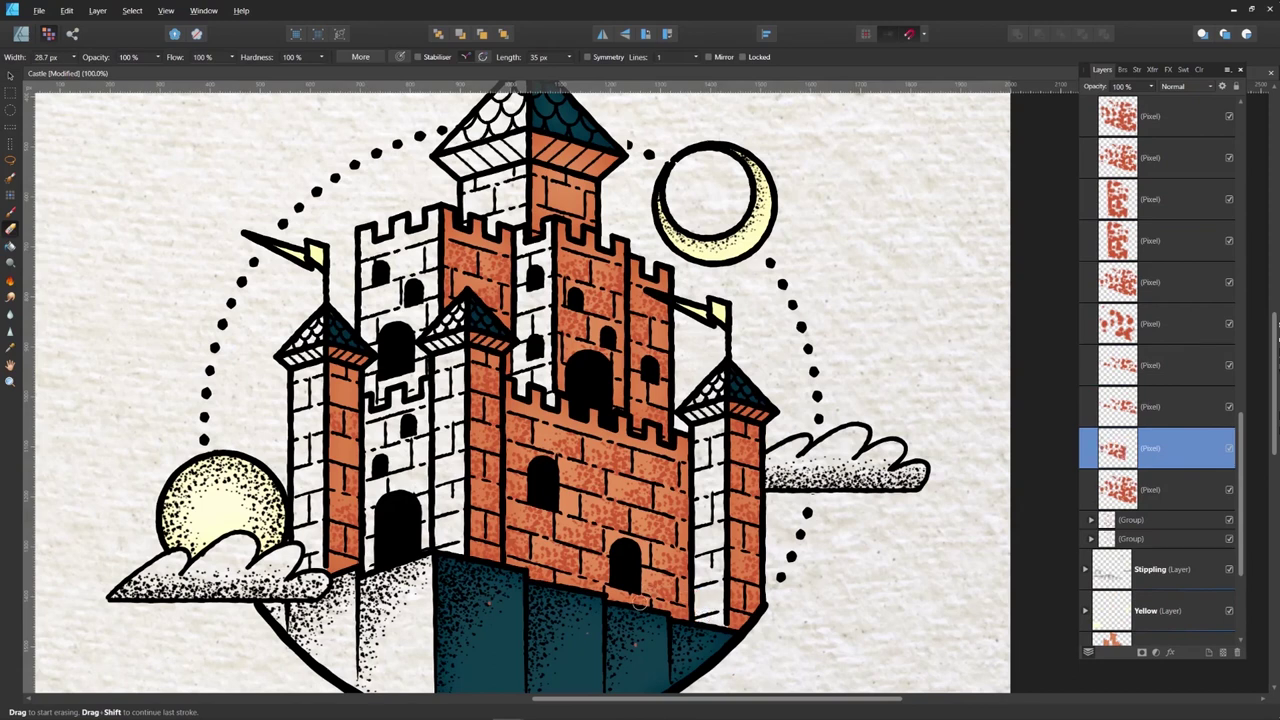
{"action": "key", "text": "v"}
{"action": "left_click_drag", "start_coordinate": [488, 459], "coordinate": [706, 586]}
{"action": "key", "text": "ctrl+z"}
Step: Place stippled brick copies across the front wall's upper bricks and beside its upper arched window, trimming each one
{"action": "mouse_move", "coordinate": [570, 515]}
{"action": "left_mouse_down"}
{"action": "mouse_move", "coordinate": [706, 596]}
{"action": "mouse_move", "coordinate": [702, 608]}
{"action": "mouse_move", "coordinate": [684, 476]}
{"action": "left_mouse_up"}
{"action": "key", "text": "e"}
{"action": "key", "text": "v"}
{"action": "key", "text": "ctrl+j"}
{"action": "key", "text": "e"}
{"action": "key", "text": "ctrl+shift+n"}
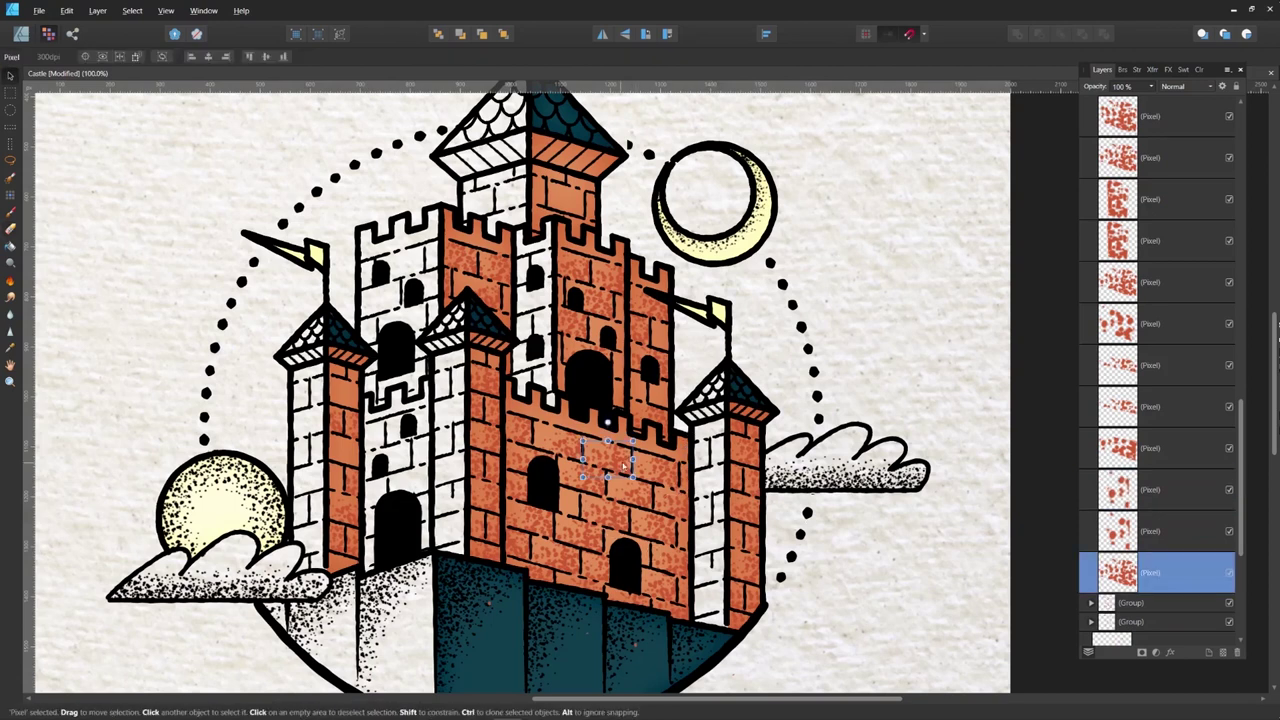
{"action": "key", "text": "v"}
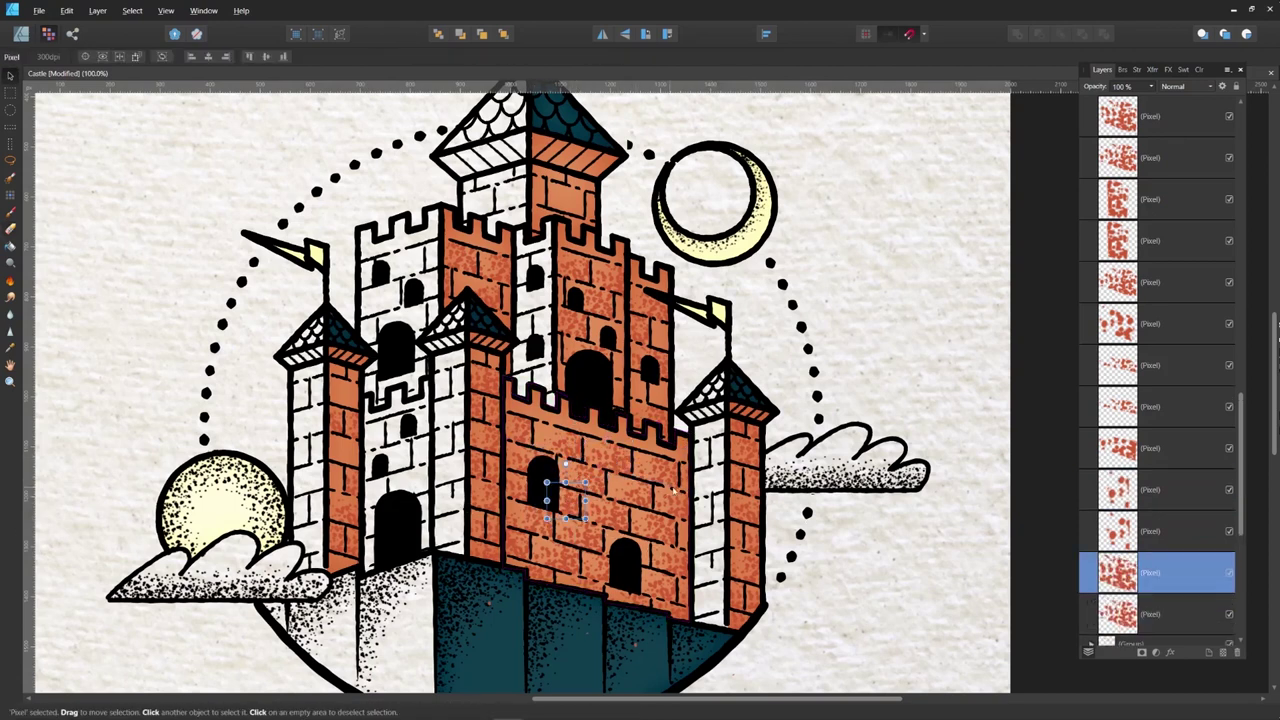
{"action": "left_click", "coordinate": [1183, 618]}
{"action": "key", "text": "e"}
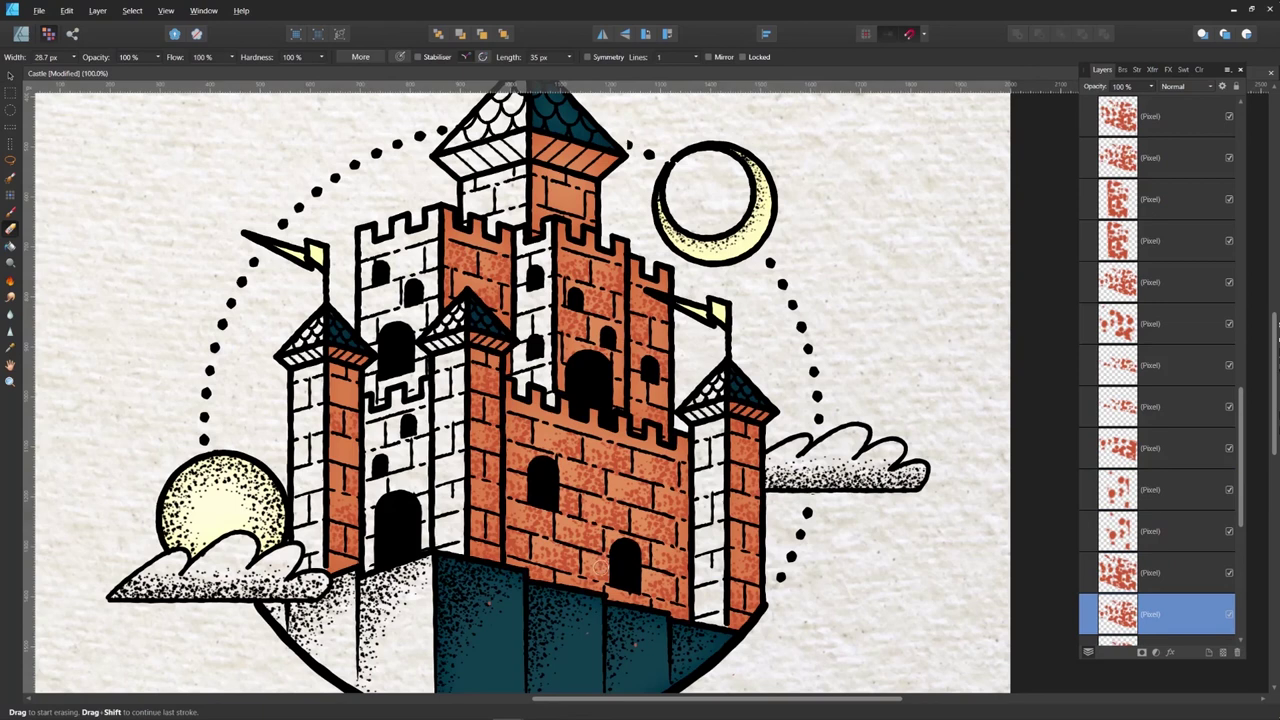
Step: Place untrimmed stippled brick copies over the leftmost tower's orange side and the keep's orange walls
{"action": "key", "text": "v"}
{"action": "left_click_drag", "start_coordinate": [625, 566], "coordinate": [359, 444]}
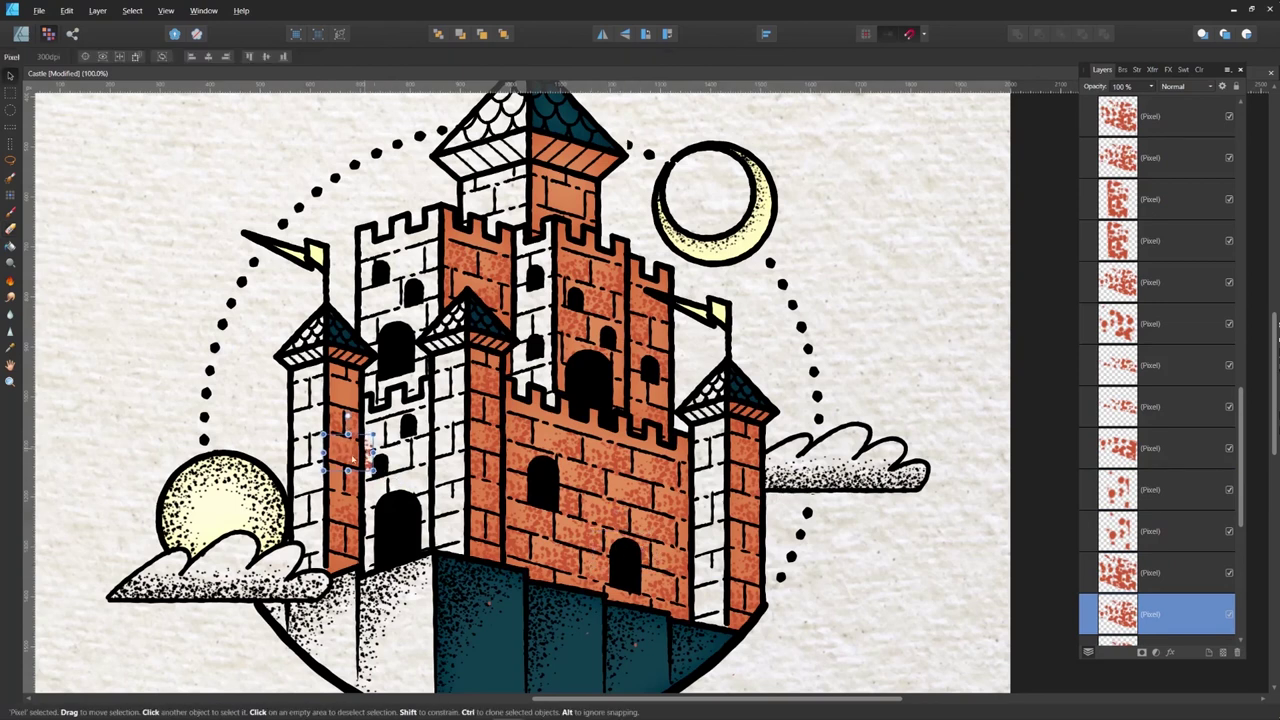
{"action": "mouse_move", "coordinate": [341, 586]}
{"action": "left_mouse_down"}
{"action": "mouse_move", "coordinate": [328, 491]}
{"action": "mouse_move", "coordinate": [344, 378]}
{"action": "mouse_move", "coordinate": [486, 366]}
{"action": "mouse_move", "coordinate": [665, 390]}
{"action": "mouse_move", "coordinate": [684, 338]}
{"action": "mouse_move", "coordinate": [600, 376]}
{"action": "mouse_move", "coordinate": [652, 372]}
{"action": "mouse_move", "coordinate": [564, 385]}
{"action": "mouse_move", "coordinate": [624, 380]}
{"action": "mouse_move", "coordinate": [590, 370]}
{"action": "mouse_move", "coordinate": [517, 309]}
{"action": "mouse_move", "coordinate": [522, 372]}
{"action": "left_mouse_up"}
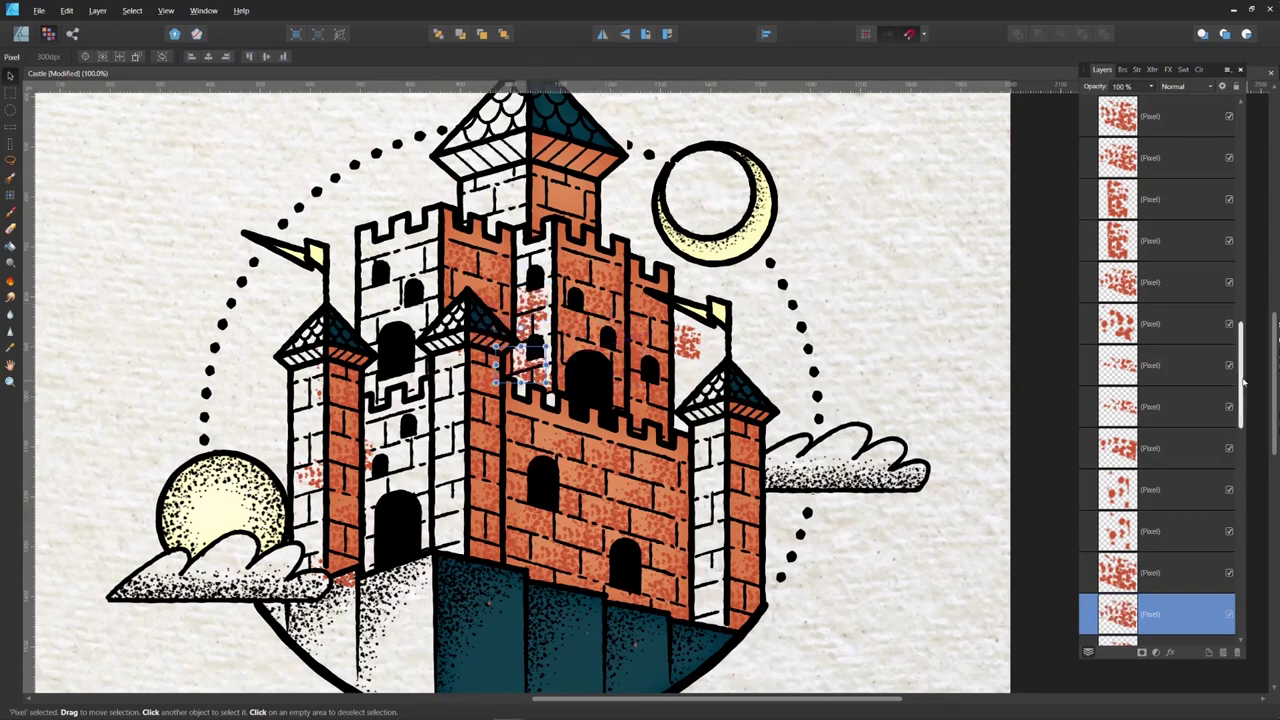
Step: Group all the loose brick pixel layers in Brick Stippling and rasterise the group into one pixel layer
{"action": "left_click_drag", "start_coordinate": [1243, 383], "coordinate": [1228, 192]}
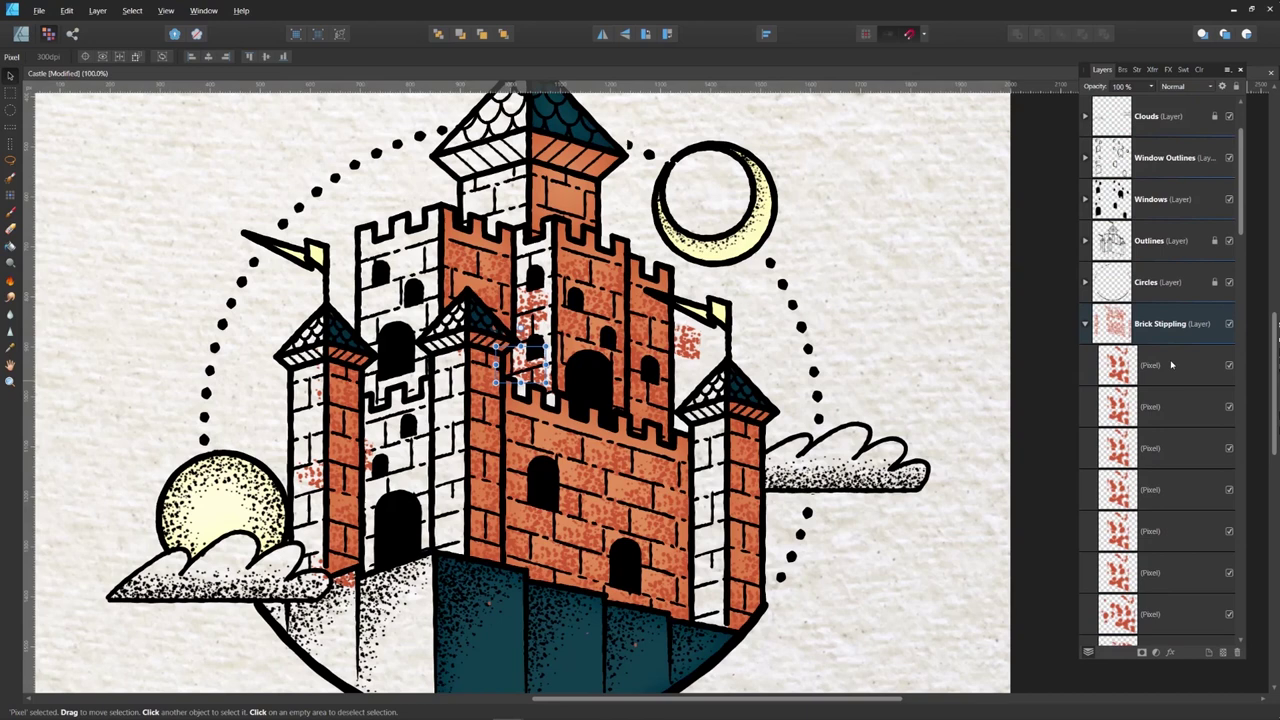
{"action": "left_click", "coordinate": [1179, 370]}
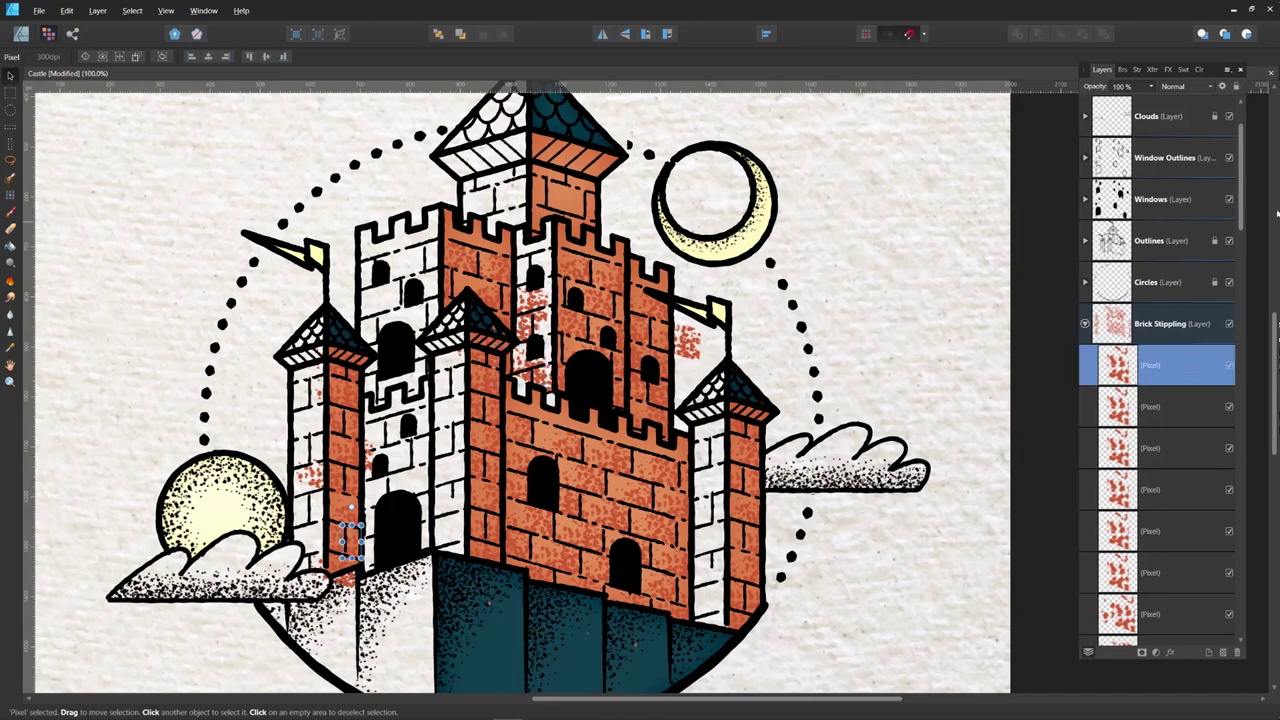
{"action": "left_click_drag", "start_coordinate": [1243, 212], "coordinate": [1237, 500]}
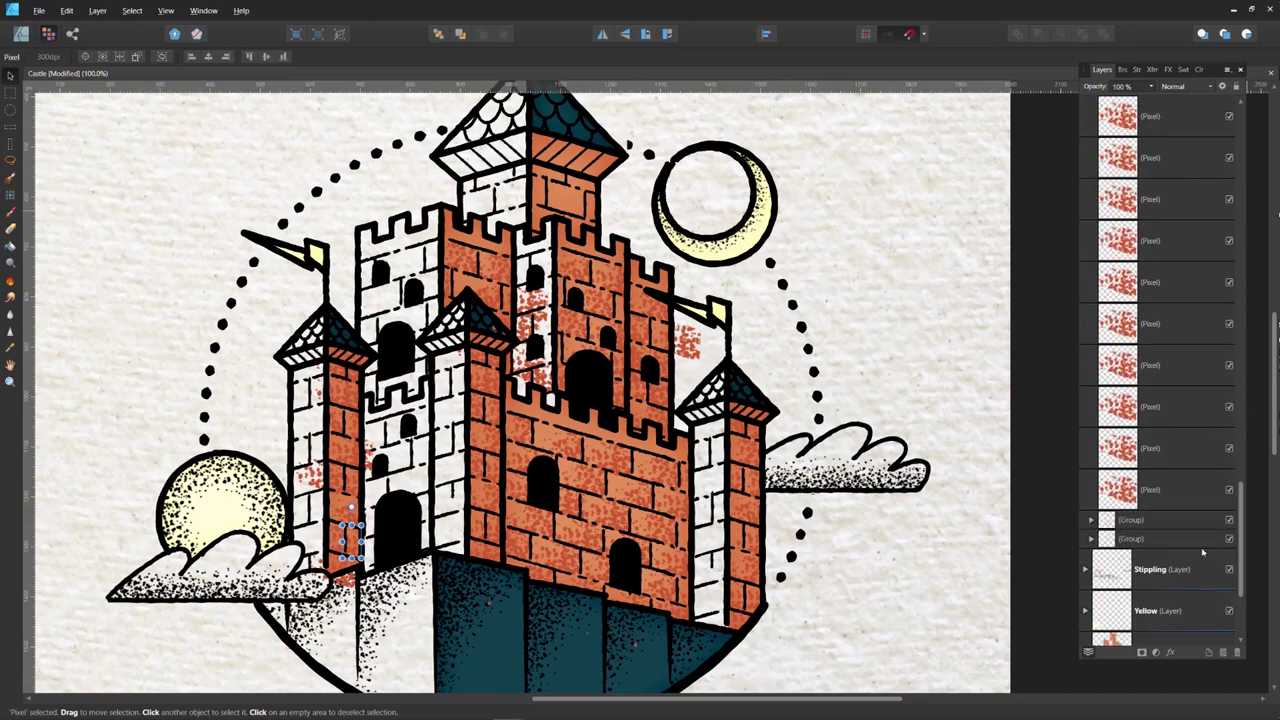
{"action": "left_click", "coordinate": [1195, 489], "text": "shift"}
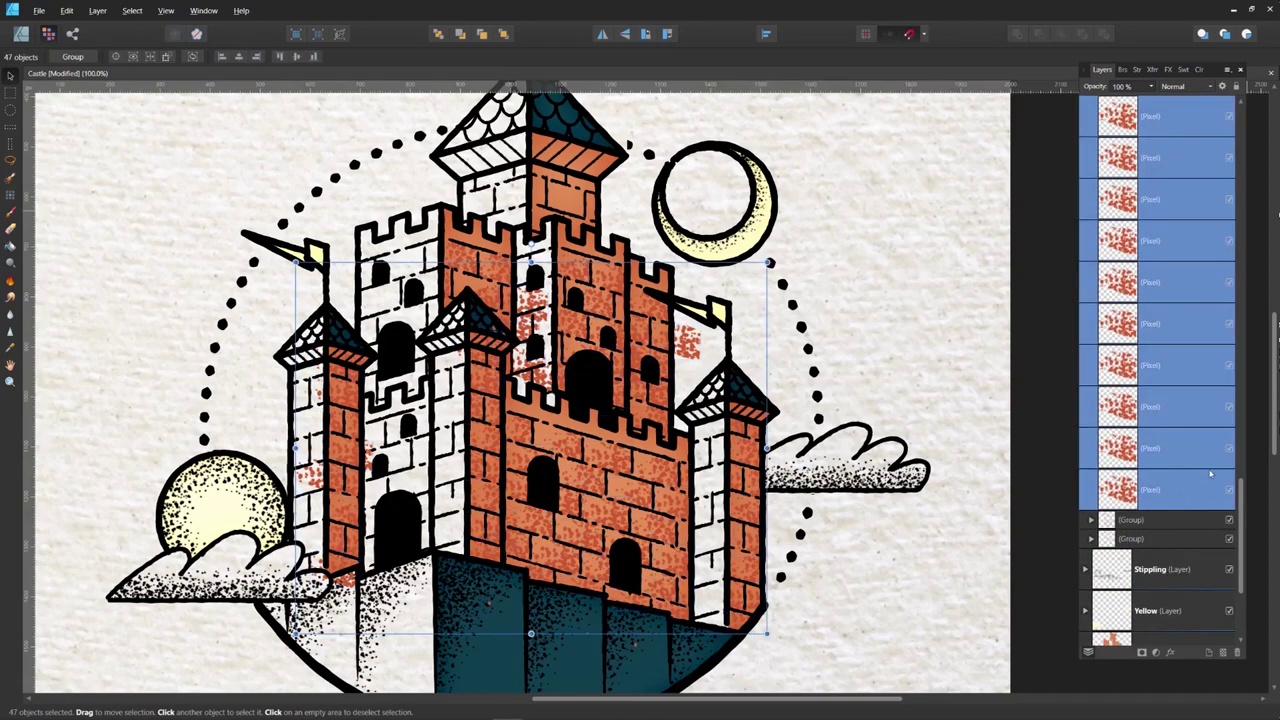
{"action": "key", "text": "ctrl+g"}
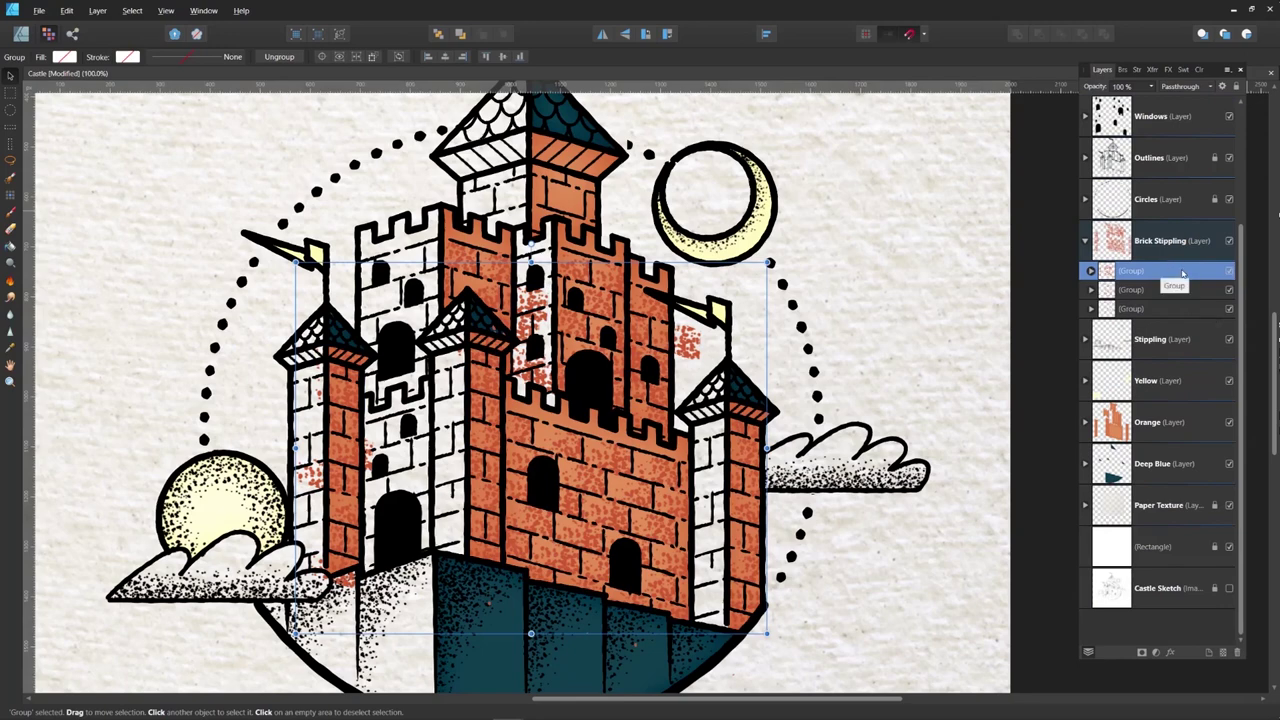
{"action": "right_click", "coordinate": [1219, 274]}
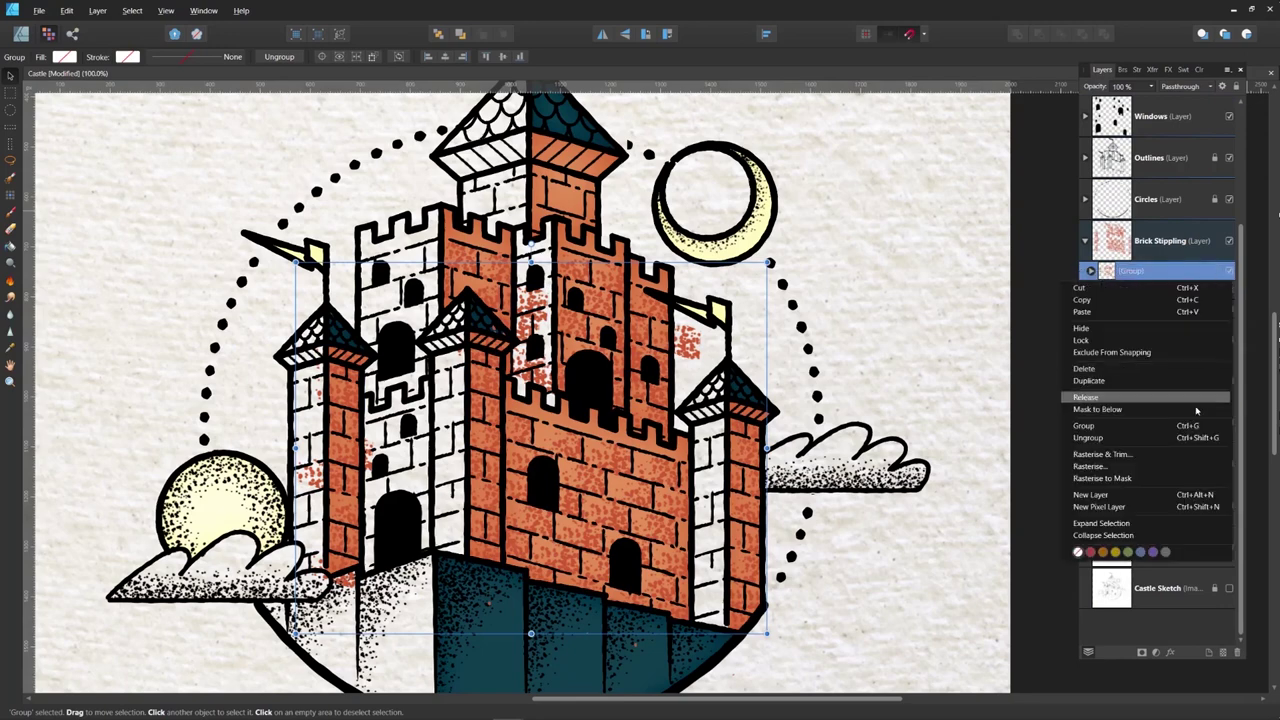
{"action": "left_click", "coordinate": [1176, 467]}
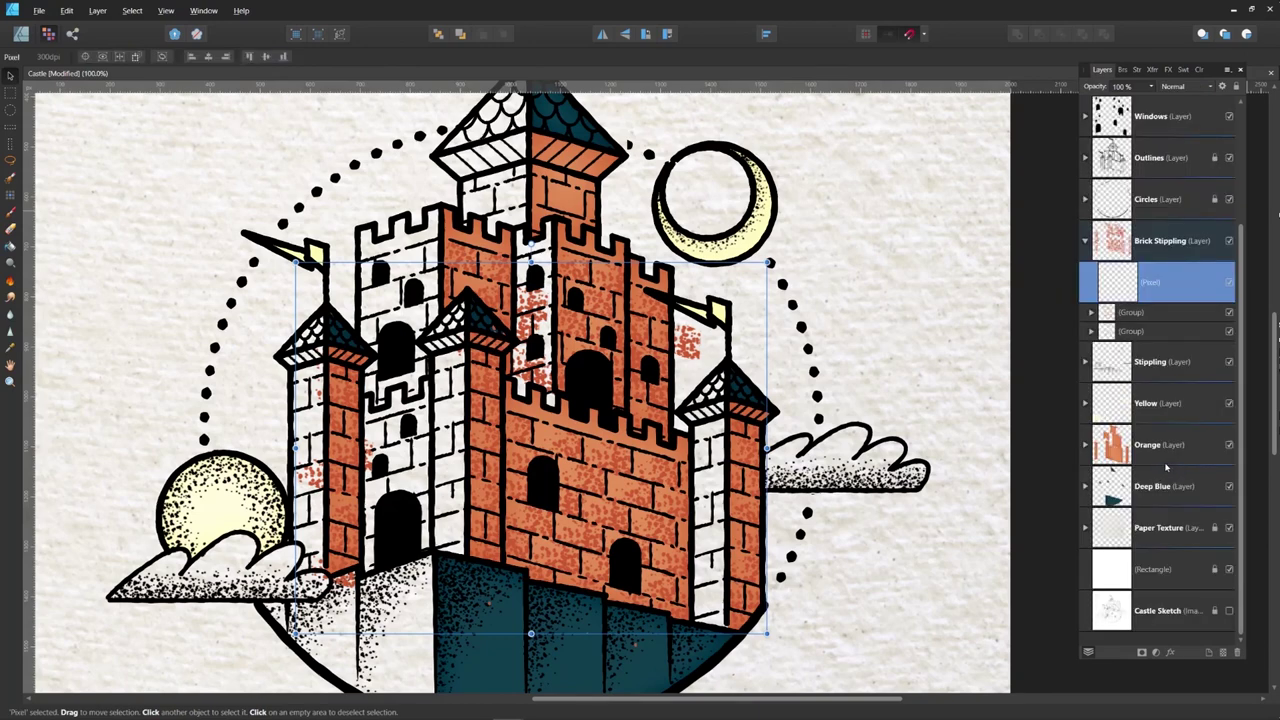
Step: Erase the stray orange dots on the keep's white wall, around the leftmost tower, and beyond the keep's right edge
{"action": "key", "text": "e"}
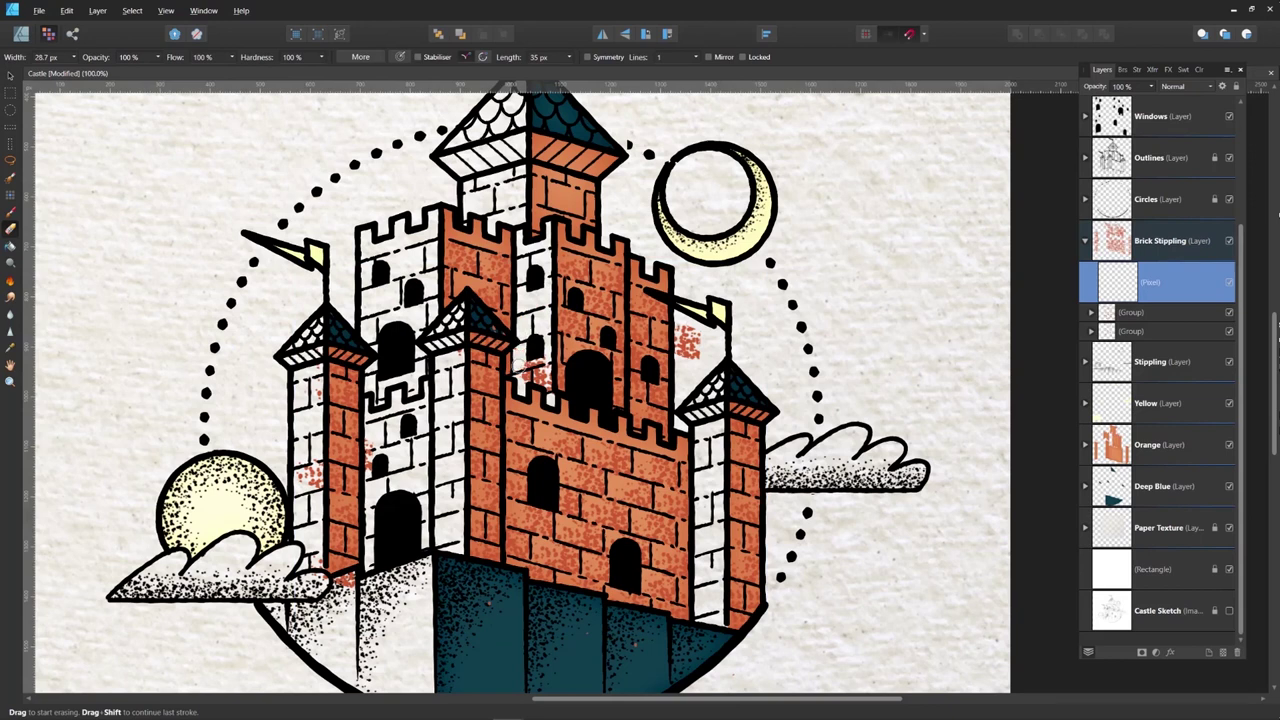
{"action": "key", "text": "ctrl+z"}
{"action": "mouse_move", "coordinate": [528, 290]}
{"action": "left_mouse_down"}
{"action": "mouse_move", "coordinate": [549, 384]}
{"action": "mouse_move", "coordinate": [521, 367]}
{"action": "left_mouse_up"}
{"action": "mouse_move", "coordinate": [380, 468]}
{"action": "left_mouse_down"}
{"action": "mouse_move", "coordinate": [315, 400]}
{"action": "mouse_move", "coordinate": [318, 490]}
{"action": "mouse_move", "coordinate": [352, 582]}
{"action": "left_mouse_up"}
{"action": "left_click_drag", "start_coordinate": [698, 352], "coordinate": [680, 350]}
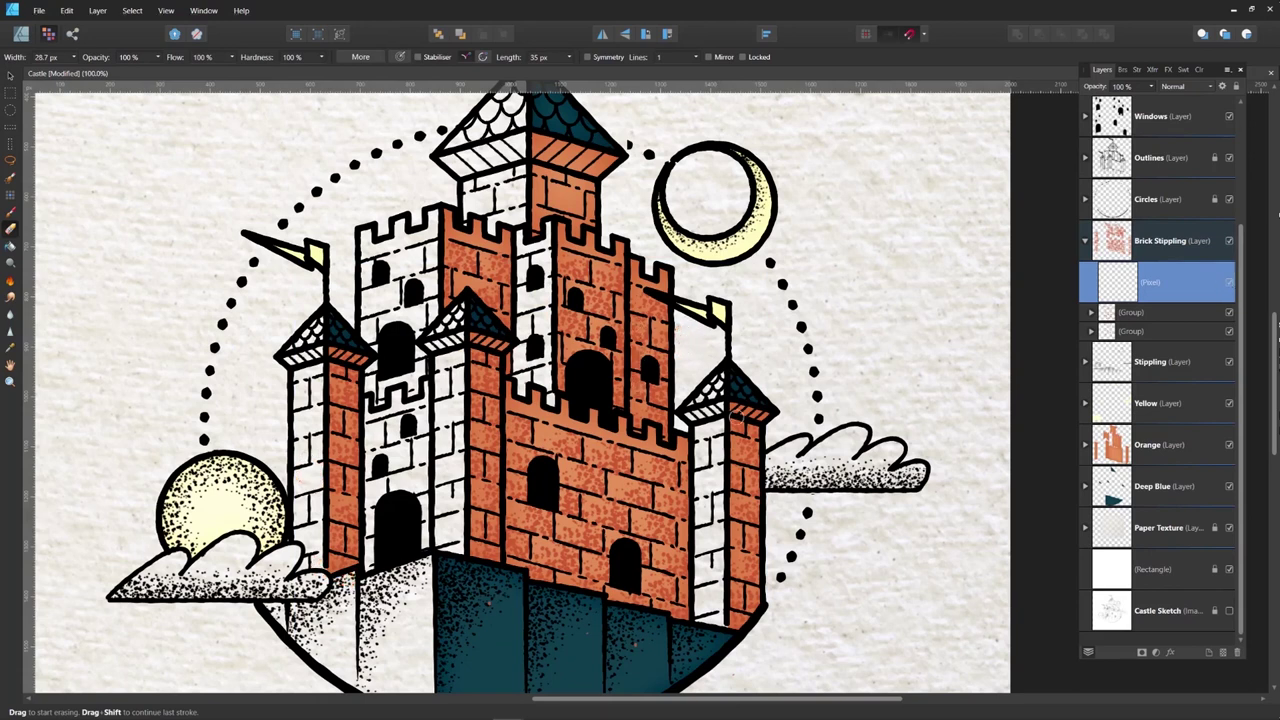
Step: Rasterise the two remaining brick groups in the Brick Stippling layer
{"action": "right_click", "coordinate": [1181, 316]}
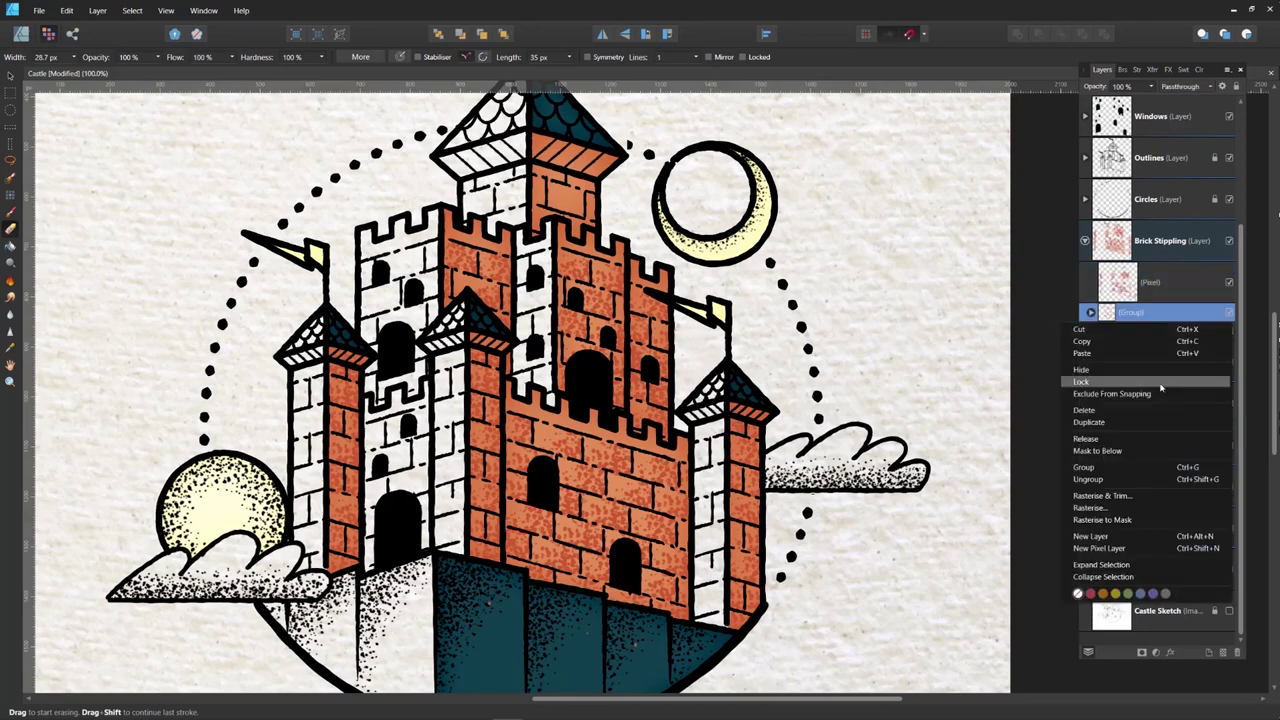
{"action": "left_click", "coordinate": [1120, 514]}
{"action": "right_click", "coordinate": [1150, 353]}
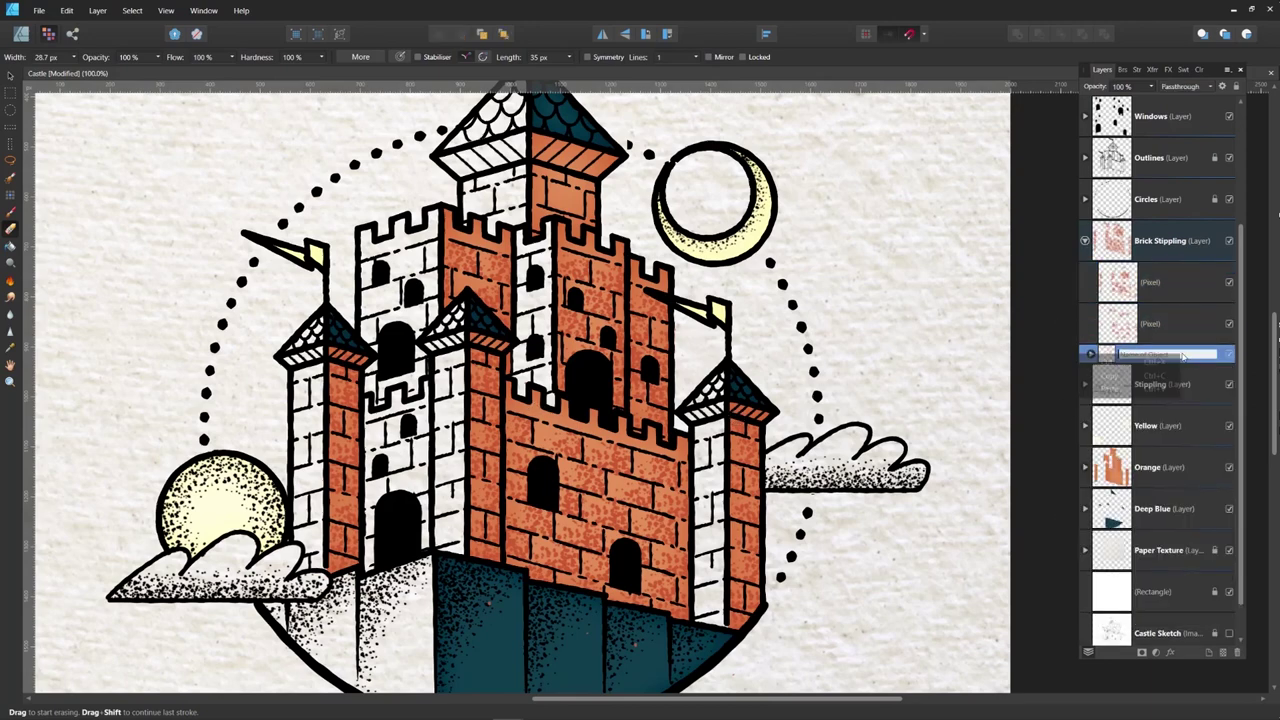
{"action": "left_click", "coordinate": [1127, 555]}
Step: Add a pixel layer at the top of Brick Stippling and brush stippled shading over the keep's orange walls and top tower
{"action": "scroll", "coordinate": [622, 532], "scroll_direction": "down", "scroll_amount": 1}
{"action": "left_click_drag", "start_coordinate": [557, 640], "coordinate": [630, 590]}
{"action": "left_click", "coordinate": [1183, 283]}
{"action": "left_click", "coordinate": [1222, 653]}
{"action": "key", "text": "b"}
{"action": "mouse_move", "coordinate": [572, 260]}
{"action": "left_mouse_down"}
{"action": "mouse_move", "coordinate": [662, 266]}
{"action": "mouse_move", "coordinate": [732, 296]}
{"action": "mouse_move", "coordinate": [630, 403]}
{"action": "left_mouse_up"}
{"action": "key", "text": "e"}
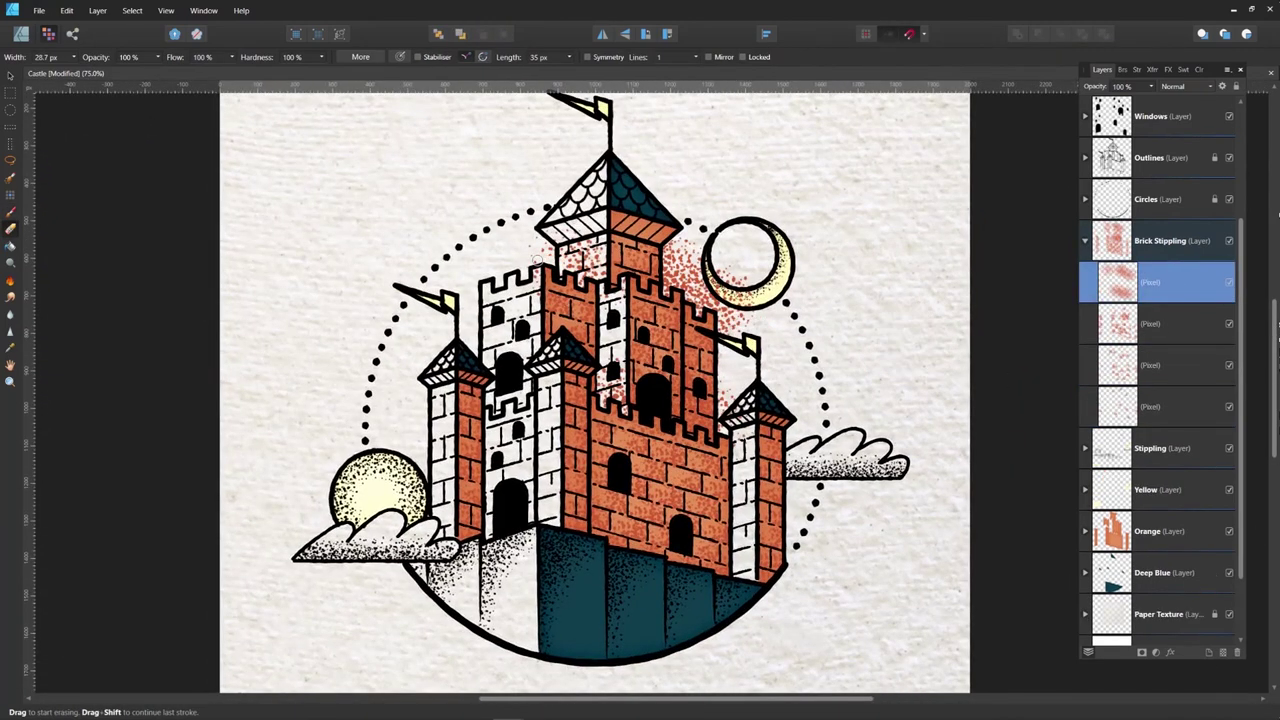
Step: Erase the new stippling that spills onto the white walls, moon and background, and select the pixel layer below
{"action": "left_click_drag", "start_coordinate": [555, 245], "coordinate": [603, 302]}
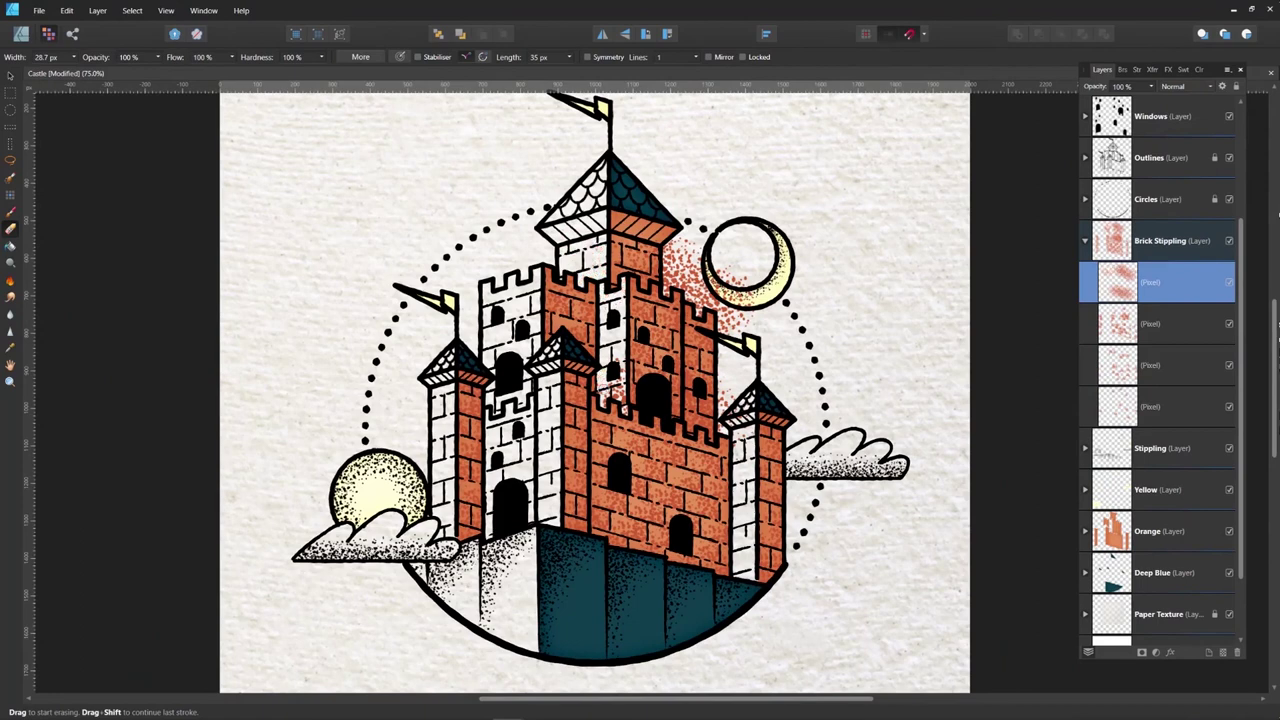
{"action": "key", "text": "bracketleft"}
{"action": "mouse_move", "coordinate": [667, 250]}
{"action": "left_mouse_down"}
{"action": "mouse_move", "coordinate": [668, 268]}
{"action": "mouse_move", "coordinate": [674, 243]}
{"action": "mouse_move", "coordinate": [688, 262]}
{"action": "mouse_move", "coordinate": [667, 282]}
{"action": "mouse_move", "coordinate": [718, 300]}
{"action": "mouse_move", "coordinate": [744, 395]}
{"action": "mouse_move", "coordinate": [724, 373]}
{"action": "left_mouse_up"}
{"action": "key", "text": "bracketright"}
{"action": "key", "text": "bracketright"}
{"action": "key", "text": "alt+bracketleft"}
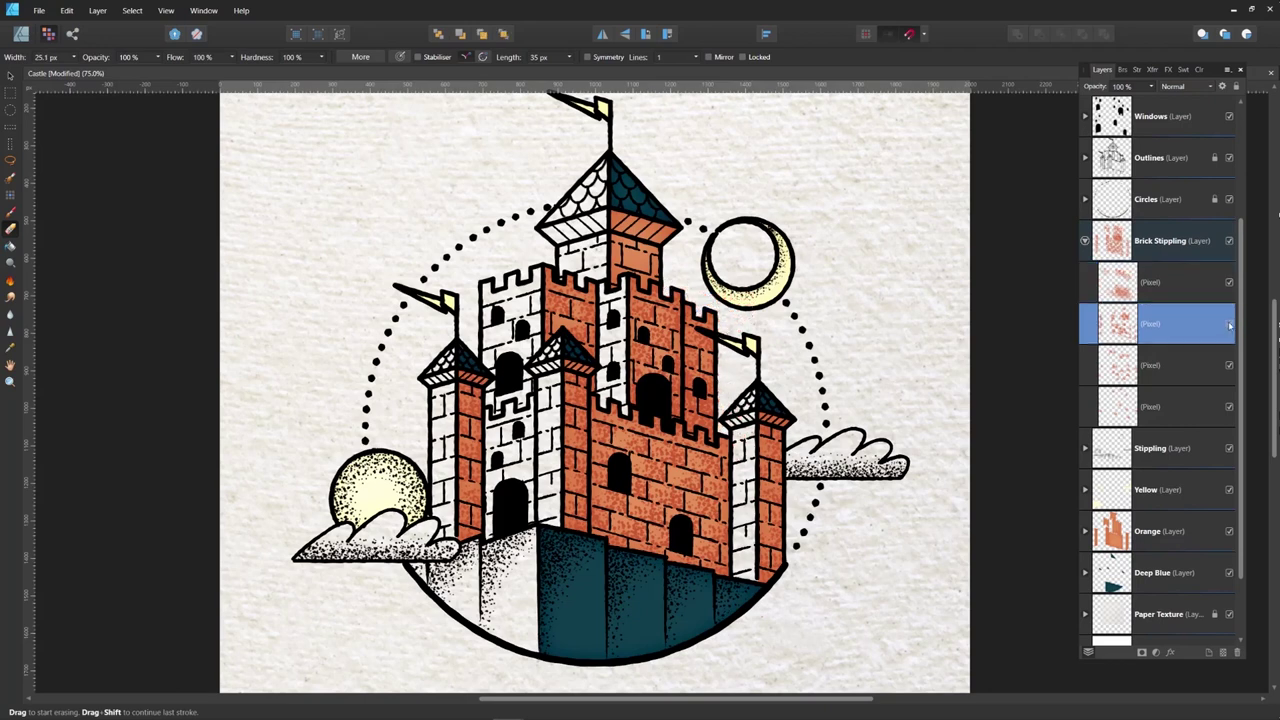
Step: Add a pixel layer at the top of Brick Stippling and brush stippled shading over the top tower's orange bricks
{"action": "left_click", "coordinate": [1163, 284]}
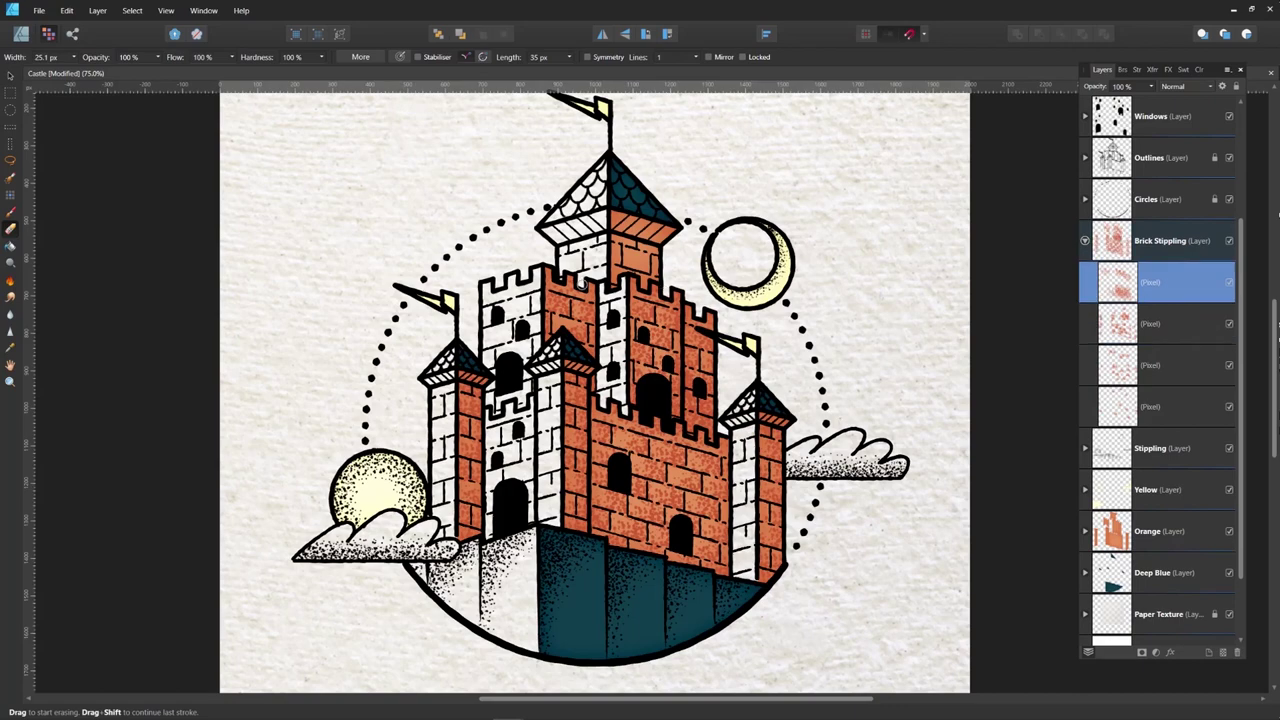
{"action": "key", "text": "alt+bracketleft"}
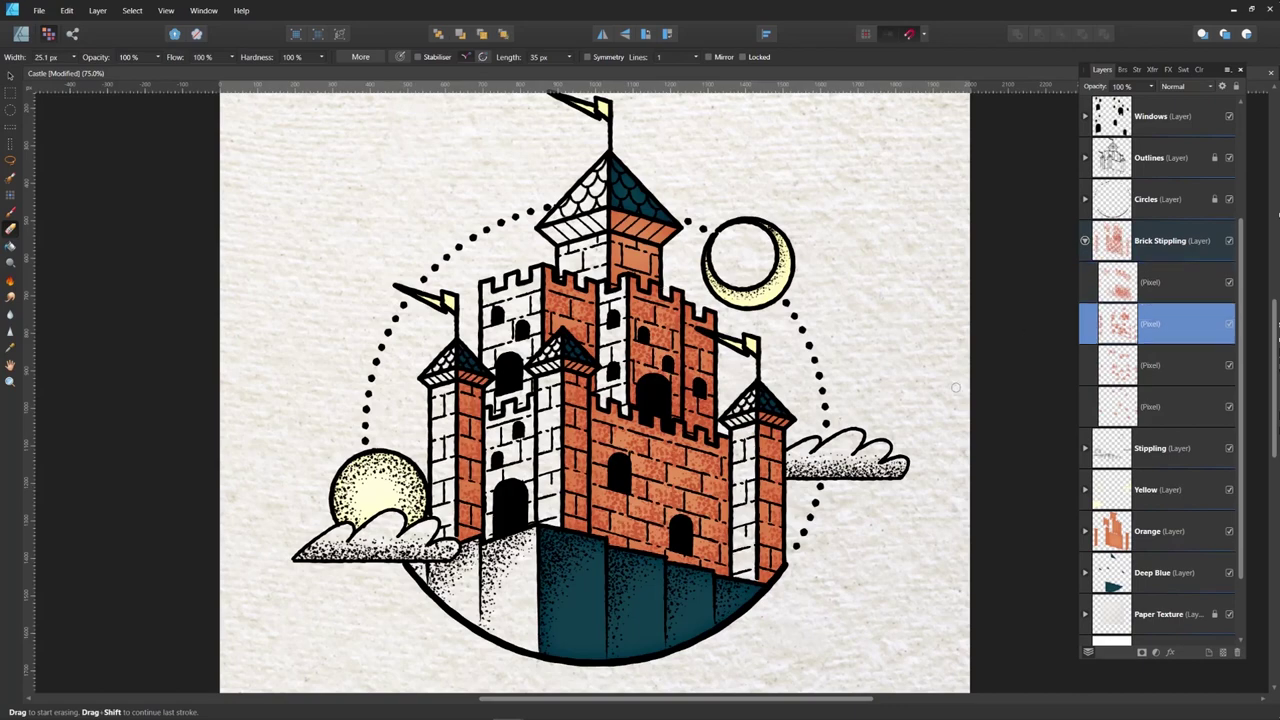
{"action": "key", "text": "ctrl+minus"}
{"action": "left_click_drag", "start_coordinate": [958, 346], "coordinate": [965, 359]}
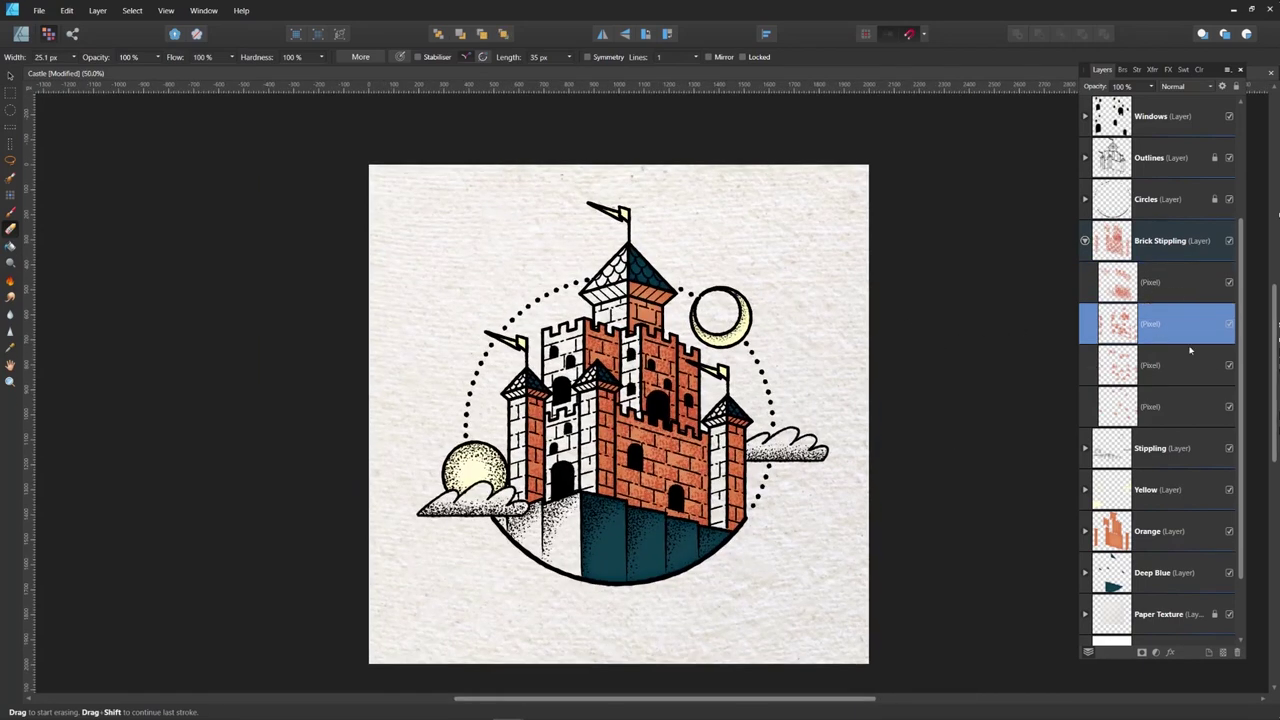
{"action": "left_click", "coordinate": [1178, 290]}
{"action": "left_click", "coordinate": [1222, 653]}
{"action": "key", "text": "ctrl+plus"}
{"action": "key", "text": "b"}
{"action": "left_click", "coordinate": [664, 302]}
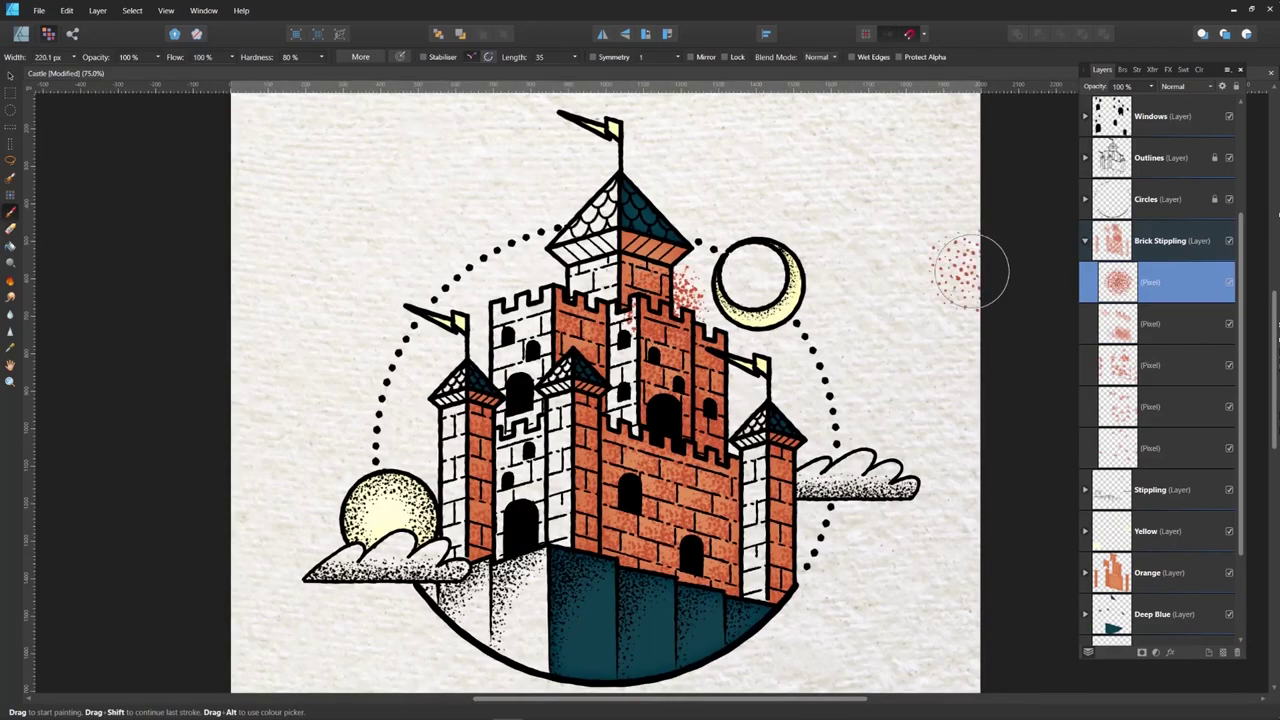
Step: Erase the new stippling that spills beyond the right edge of the top tower
{"action": "key", "text": "e"}
{"action": "key", "text": "ctrl+plus"}
{"action": "mouse_move", "coordinate": [686, 252]}
{"action": "left_mouse_down"}
{"action": "mouse_move", "coordinate": [715, 287]}
{"action": "mouse_move", "coordinate": [630, 281]}
{"action": "mouse_move", "coordinate": [646, 250]}
{"action": "left_mouse_up"}
Step: Add another pixel layer in Brick Stippling and brush more stippling over the keep's upper orange walls, keeping the dots inside them
{"action": "left_click", "coordinate": [1222, 653]}
{"action": "key", "text": "b"}
{"action": "mouse_move", "coordinate": [613, 203]}
{"action": "left_mouse_down"}
{"action": "mouse_move", "coordinate": [664, 202]}
{"action": "mouse_move", "coordinate": [631, 165]}
{"action": "mouse_move", "coordinate": [707, 210]}
{"action": "mouse_move", "coordinate": [708, 235]}
{"action": "mouse_move", "coordinate": [545, 223]}
{"action": "left_mouse_up"}
{"action": "key", "text": "e"}
Step: Group the two newest pixel layers in Brick Stippling, rasterise the group and rename it Top Brick Stipple
{"action": "left_click", "coordinate": [1195, 331], "text": "ctrl"}
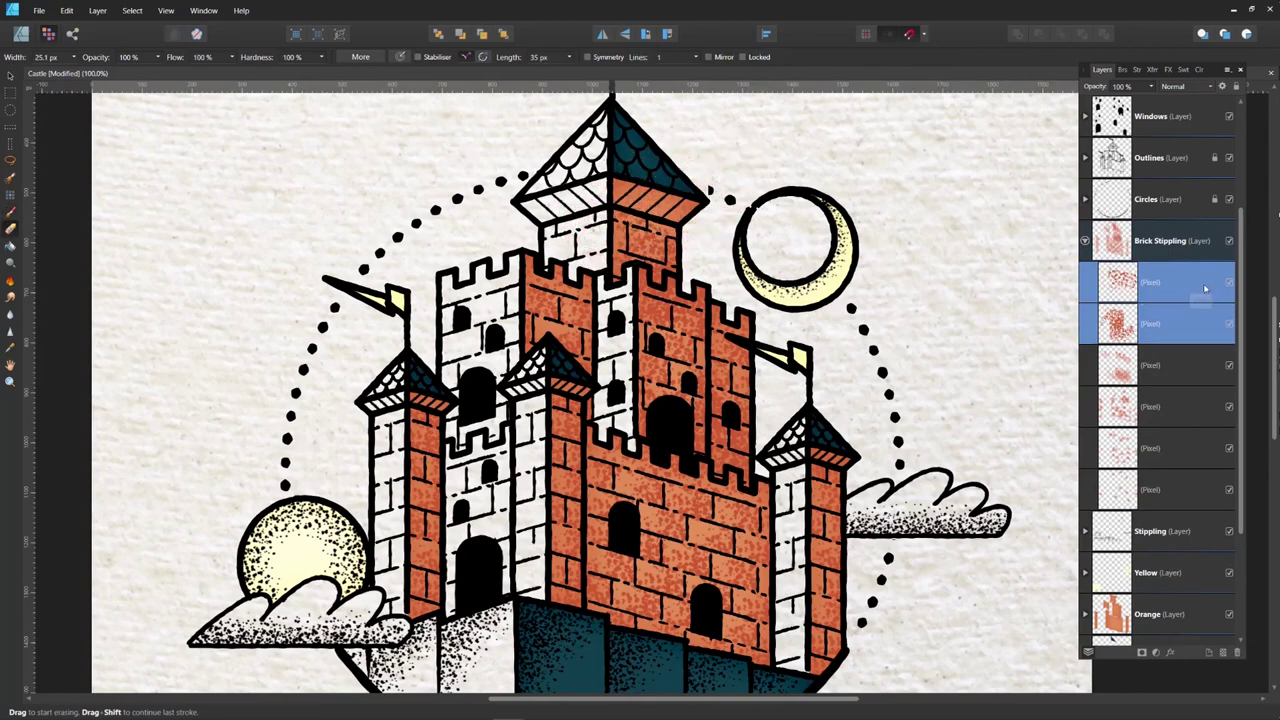
{"action": "key", "text": "ctrl+g"}
{"action": "right_click", "coordinate": [1230, 278]}
{"action": "left_click", "coordinate": [1128, 467]}
{"action": "double_click", "coordinate": [1152, 282]}
{"action": "type", "text": "Top "}
{"action": "type", "text": " Brick"}
{"action": "key", "text": "Return"}
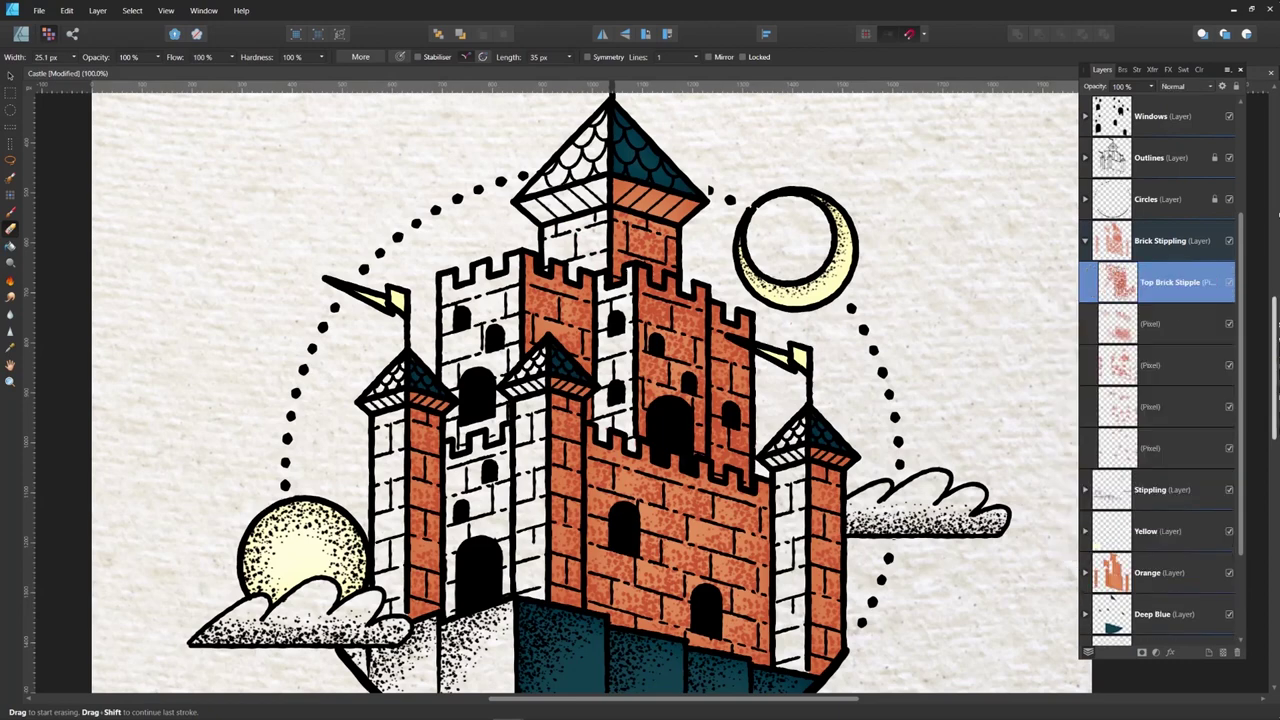
Step: Hide and show the Top Brick Stipple layer to check which stippling it contributes
{"action": "left_click", "coordinate": [1085, 242]}
{"action": "key", "text": "v"}
{"action": "left_click_drag", "start_coordinate": [984, 345], "coordinate": [987, 327]}
{"action": "left_click", "coordinate": [1085, 324]}
{"action": "left_click", "coordinate": [1229, 366]}
{"action": "left_click", "coordinate": [1229, 366]}
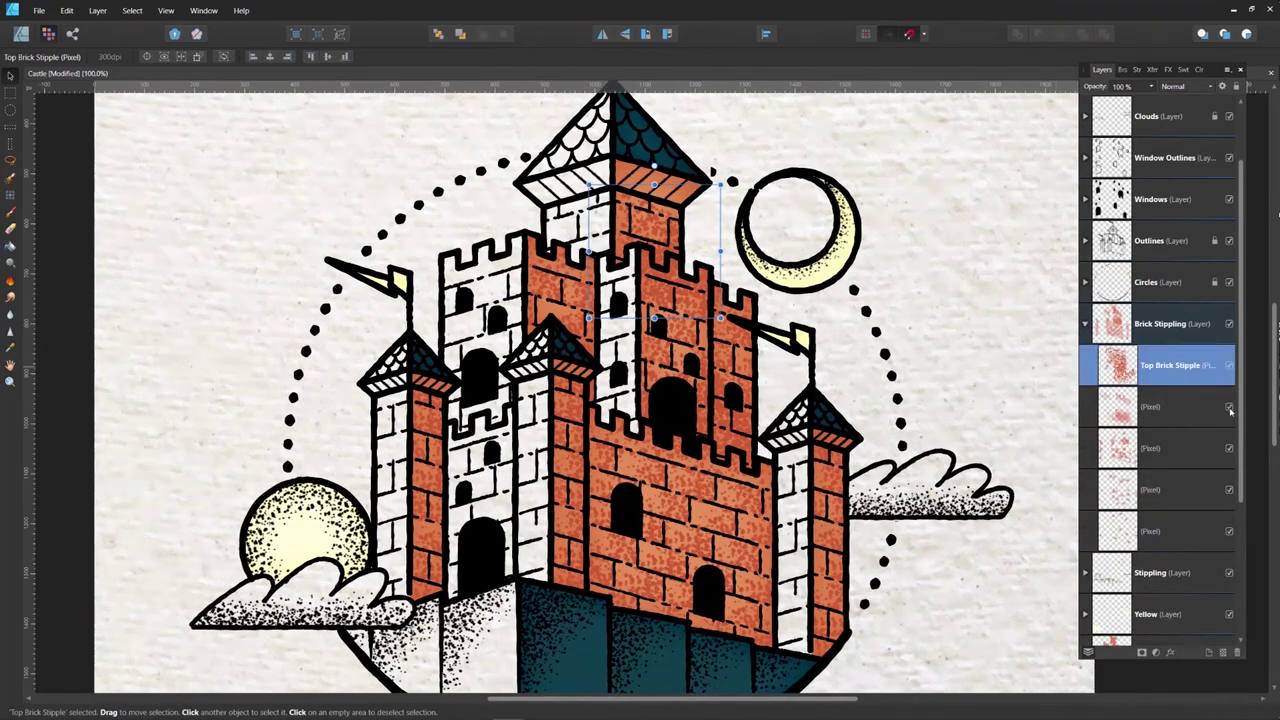
Step: Compare the Brick Stippling pixel layers by switching their visibility off and on, and collapse the parent layer
{"action": "left_click", "coordinate": [1190, 448]}
{"action": "key", "text": "e"}
{"action": "left_click", "coordinate": [1229, 490]}
{"action": "left_click", "coordinate": [1230, 491]}
{"action": "left_click", "coordinate": [1230, 531]}
{"action": "left_click", "coordinate": [1230, 531]}
{"action": "left_click", "coordinate": [1230, 366]}
{"action": "left_click", "coordinate": [1230, 366]}
{"action": "left_click", "coordinate": [1230, 408]}
{"action": "left_click", "coordinate": [1230, 408]}
{"action": "left_click", "coordinate": [1190, 408]}
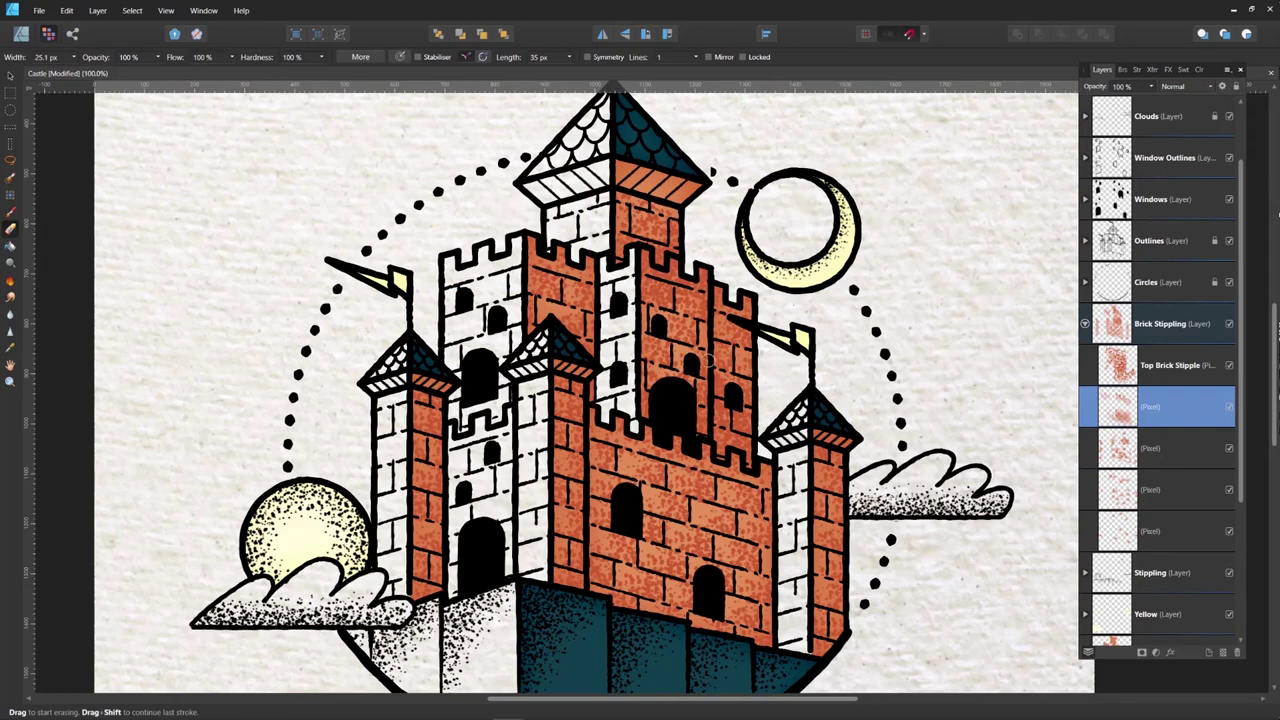
{"action": "scroll", "coordinate": [650, 402], "scroll_direction": "down", "scroll_amount": 1}
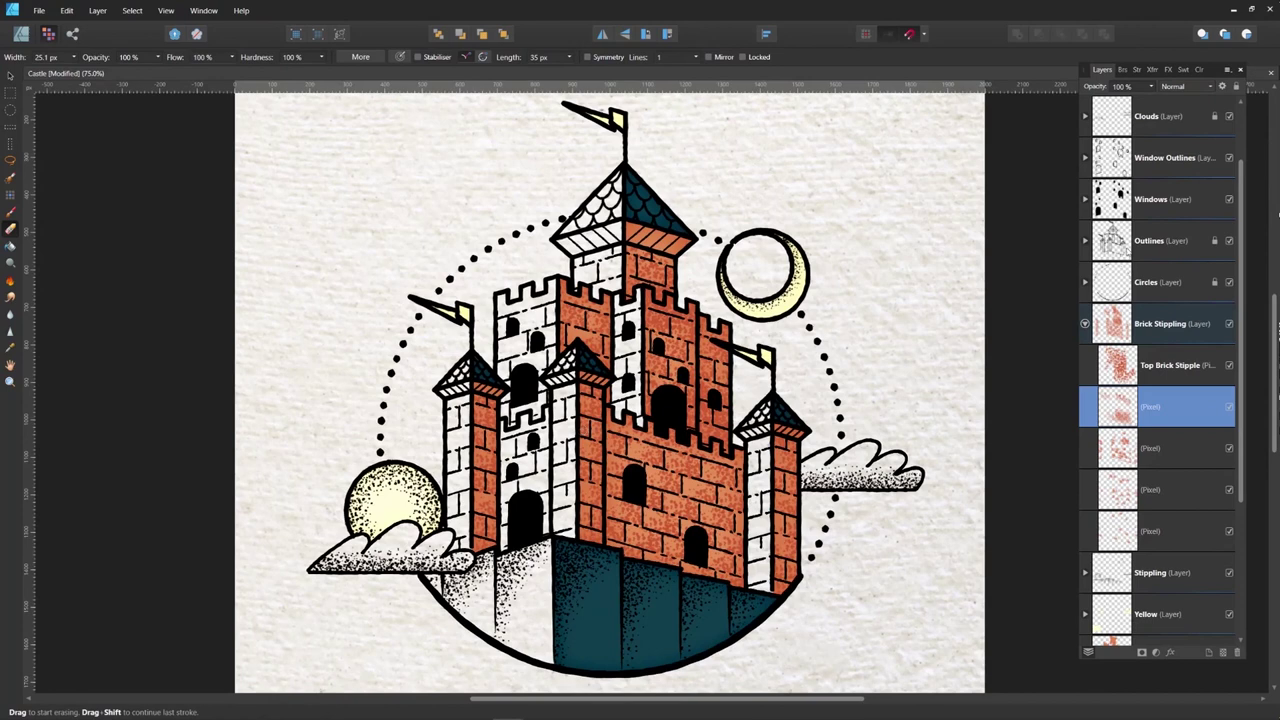
{"action": "left_click", "coordinate": [1085, 323]}
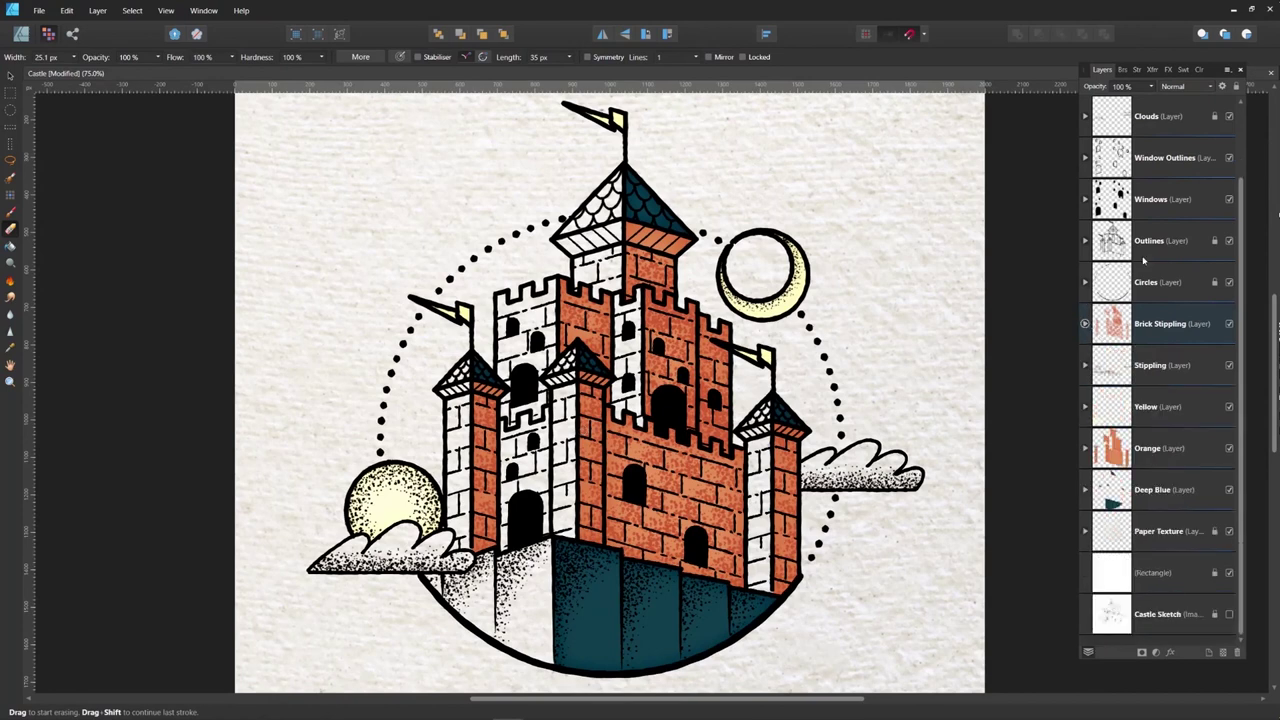
Step: Return to the vector workspace, unlock the Outlines layer and expand its contents
{"action": "left_click", "coordinate": [21, 34]}
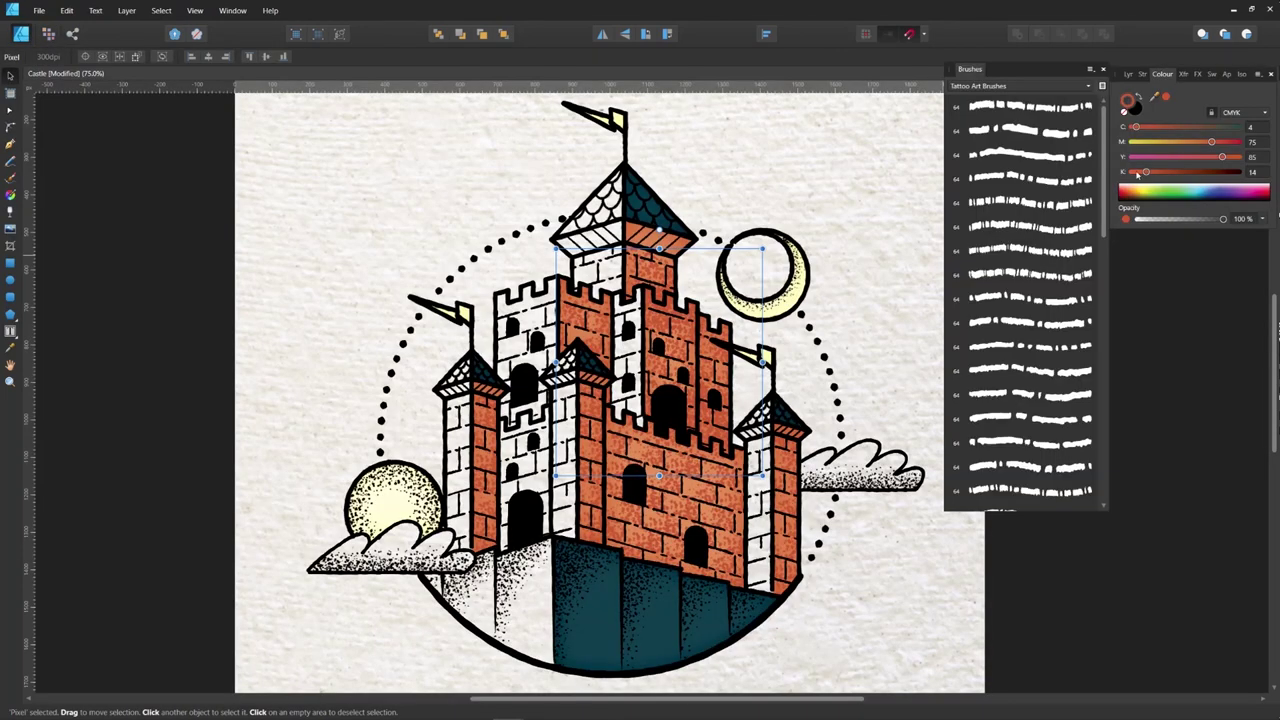
{"action": "left_click", "coordinate": [1129, 75]}
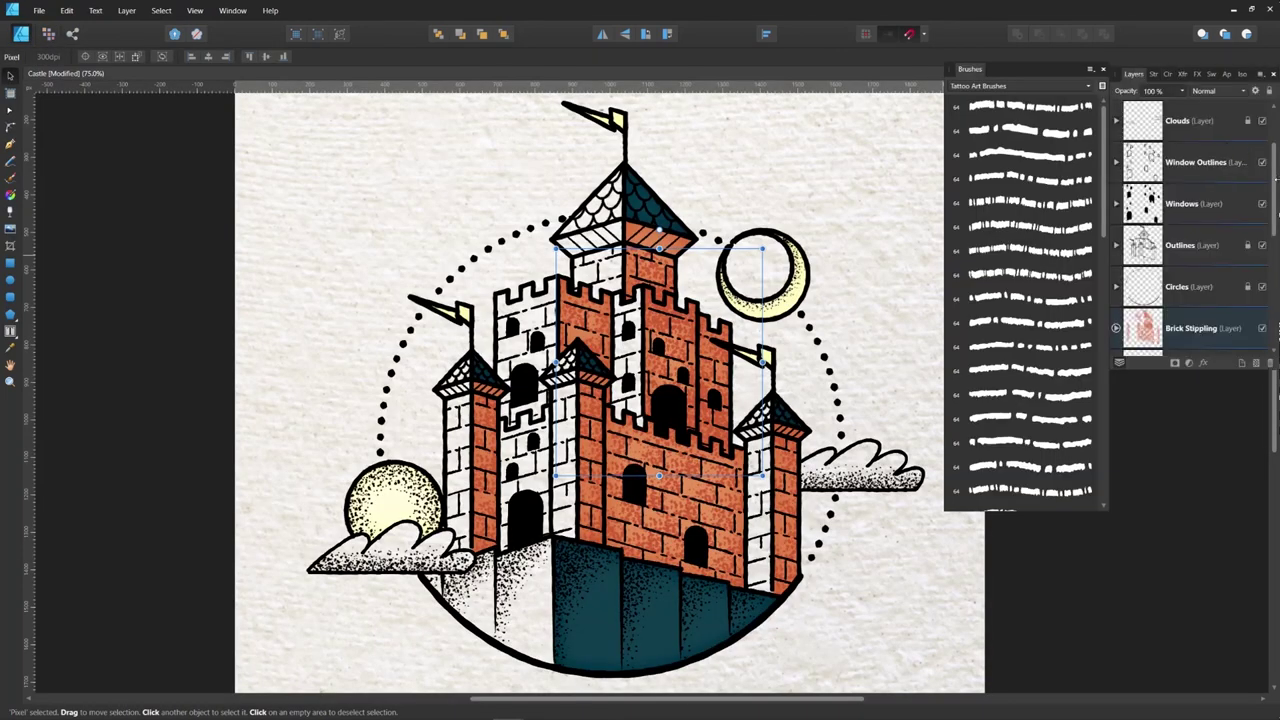
{"action": "scroll", "coordinate": [1190, 220], "scroll_direction": "down", "scroll_amount": 1}
{"action": "left_click", "coordinate": [1142, 203]}
{"action": "left_click", "coordinate": [1247, 203]}
{"action": "left_click", "coordinate": [1116, 203]}
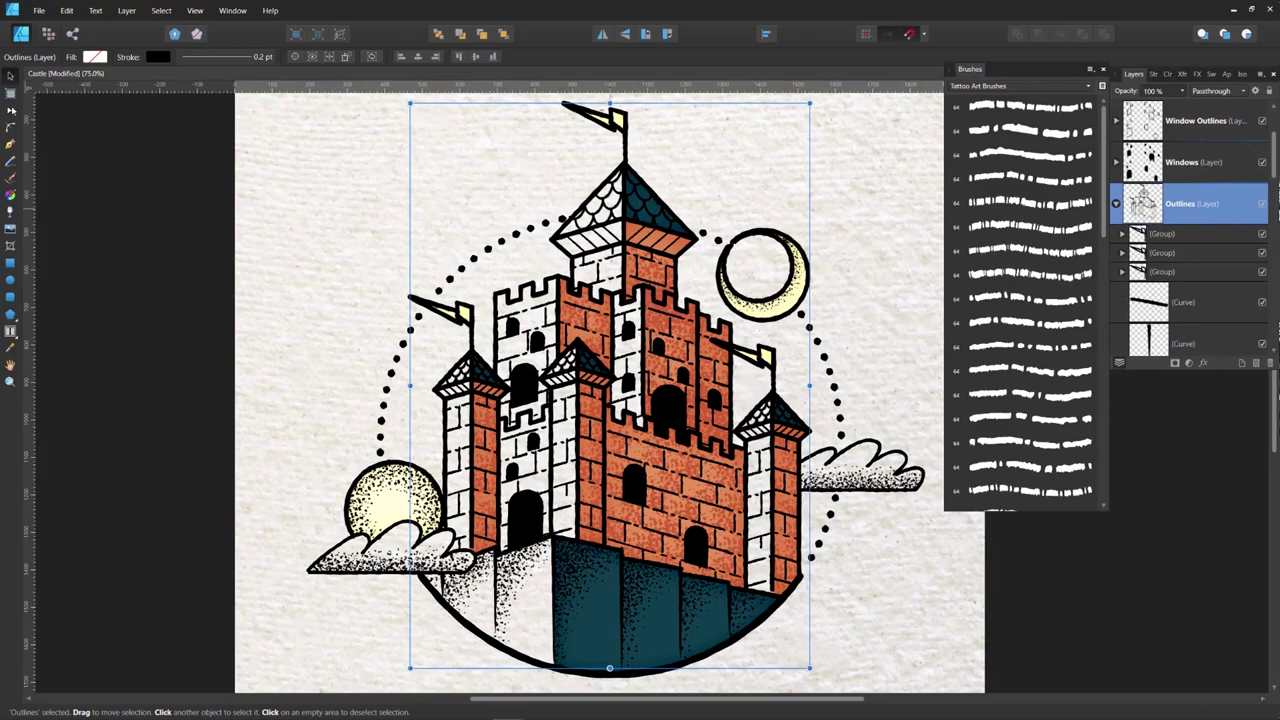
Step: Examine the outline curves of the leftmost tower and the keep's right wall with the Node tool
{"action": "left_click", "coordinate": [12, 110]}
{"action": "key", "text": "ctrl+equal"}
{"action": "key", "text": "ctrl+equal"}
{"action": "left_click_drag", "start_coordinate": [380, 605], "coordinate": [428, 412]}
{"action": "left_click", "coordinate": [330, 368]}
{"action": "left_click", "coordinate": [341, 400]}
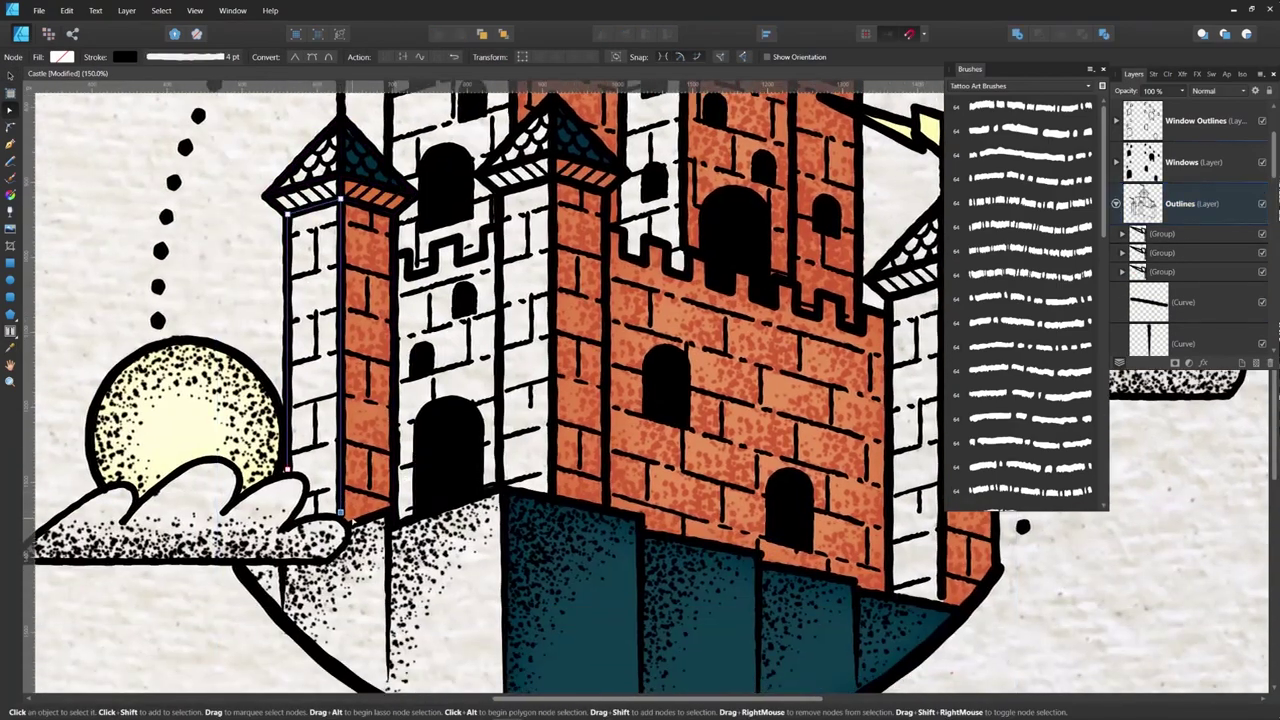
{"action": "left_click_drag", "start_coordinate": [560, 290], "coordinate": [516, 418]}
{"action": "left_click", "coordinate": [674, 148]}
{"action": "left_click_drag", "start_coordinate": [643, 221], "coordinate": [593, 367]}
{"action": "left_click", "coordinate": [592, 368]}
{"action": "left_click", "coordinate": [762, 588]}
{"action": "left_click_drag", "start_coordinate": [753, 591], "coordinate": [765, 357]}
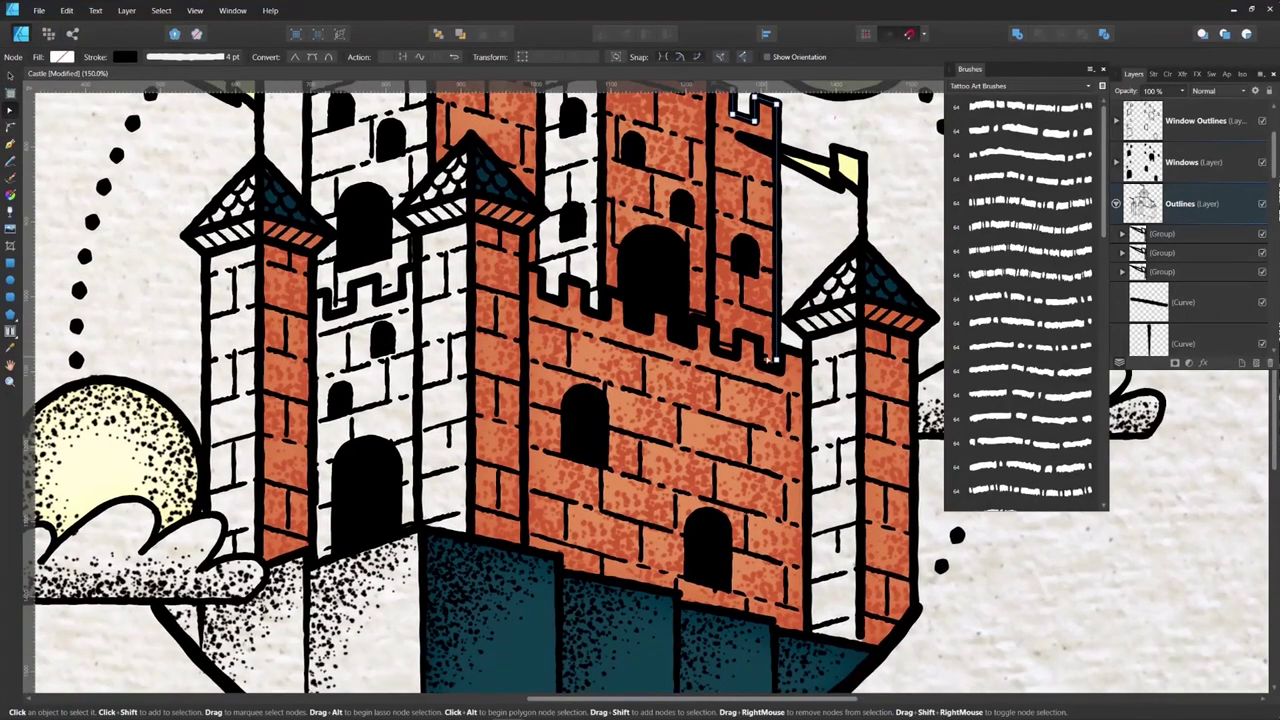
Step: Examine the curves of the front battlements, the keep's orange wall and the brick lines, and clear the selection
{"action": "left_click", "coordinate": [737, 333]}
{"action": "scroll", "coordinate": [1200, 230], "scroll_direction": "down", "scroll_amount": 5}
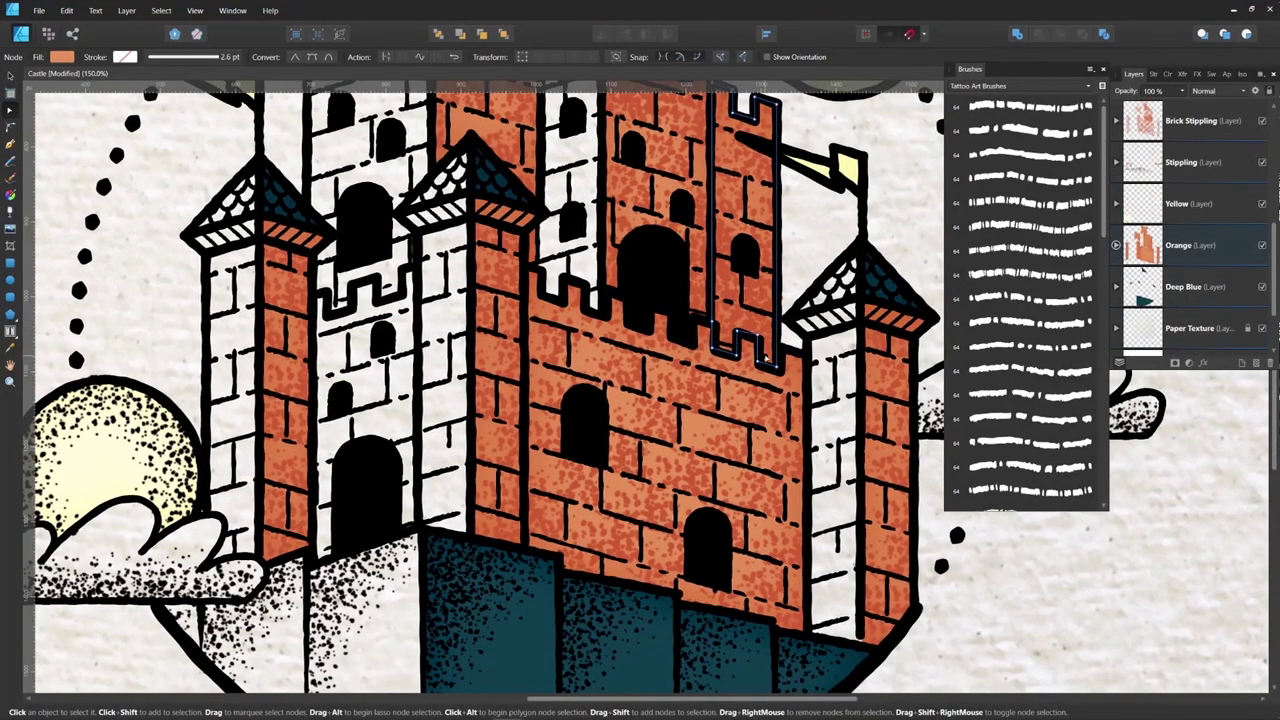
{"action": "left_click", "coordinate": [520, 263]}
{"action": "scroll", "coordinate": [1274, 227], "scroll_direction": "up", "scroll_amount": 5}
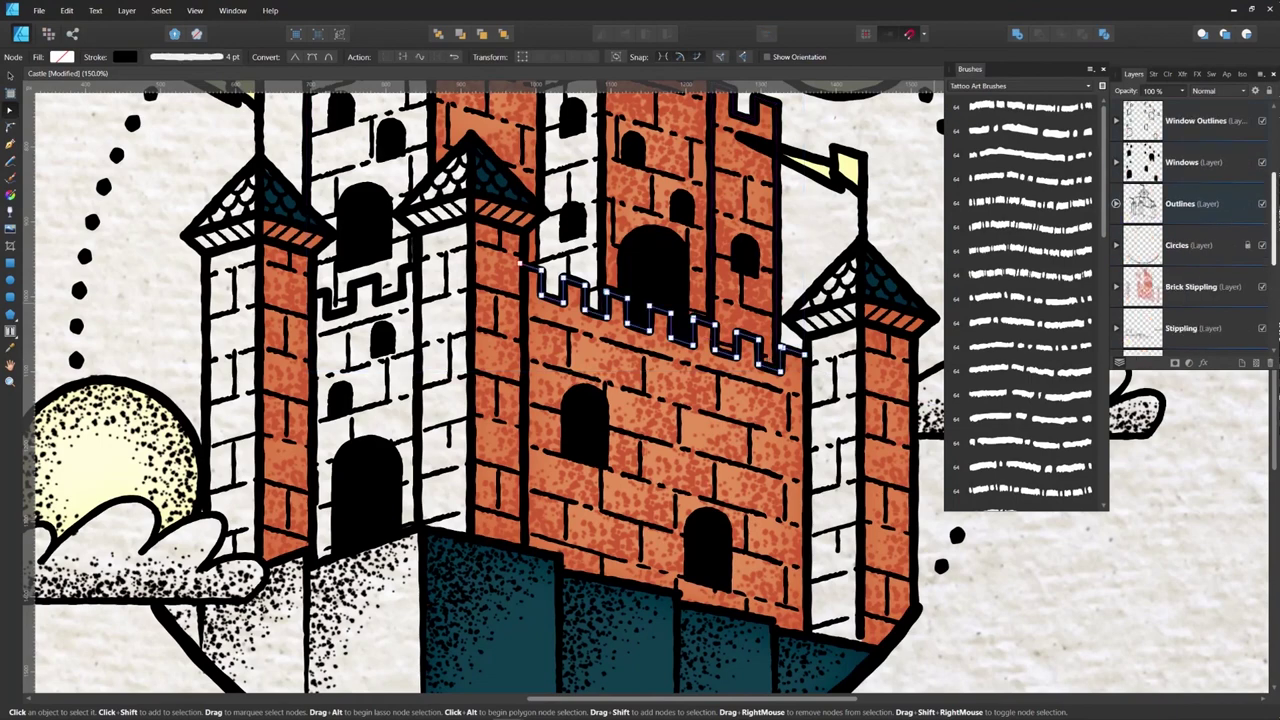
{"action": "left_click", "coordinate": [727, 349]}
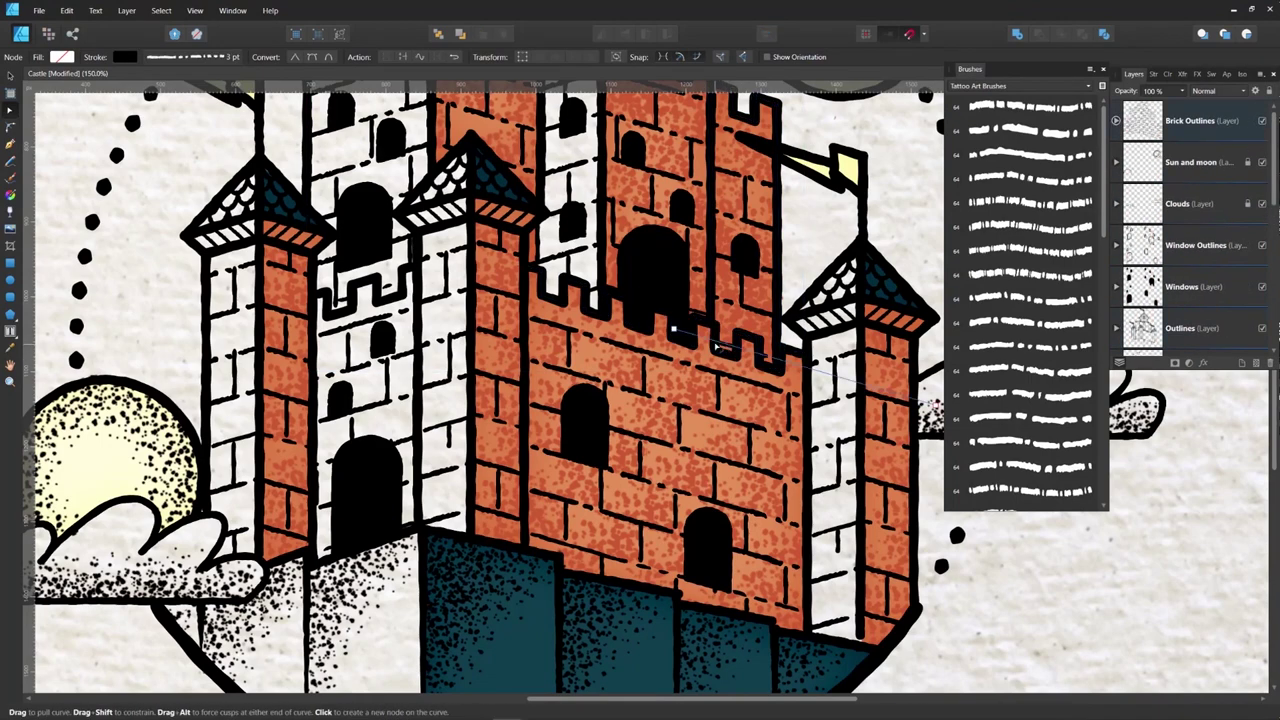
{"action": "key", "text": "ctrl+minus"}
{"action": "left_click", "coordinate": [687, 340]}
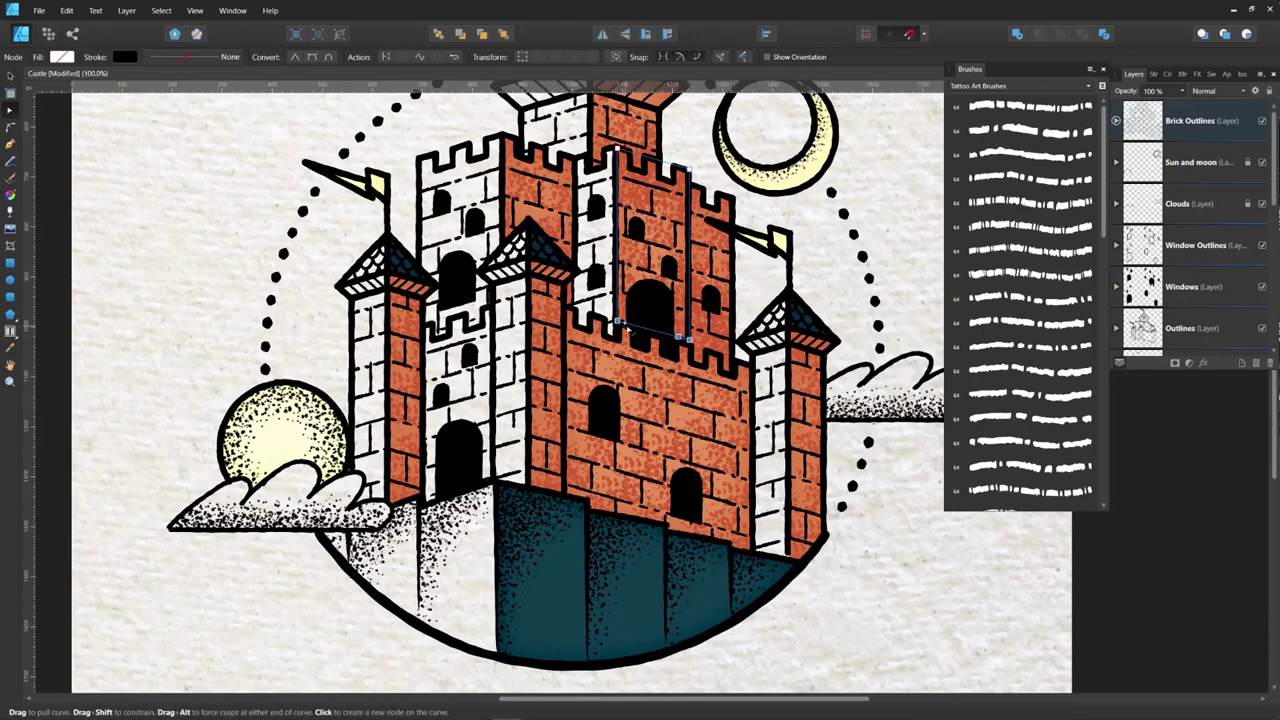
{"action": "key", "text": "ctrl+d"}
{"action": "left_click", "coordinate": [478, 322]}
{"action": "left_click", "coordinate": [476, 295]}
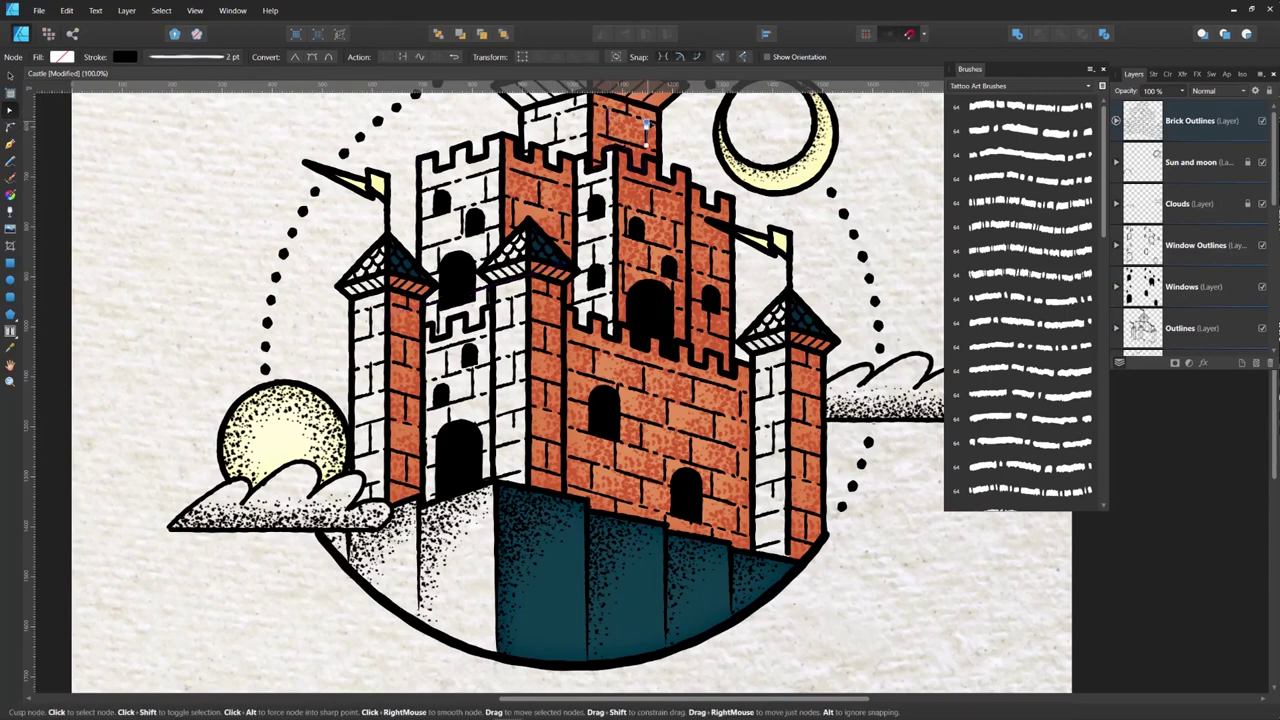
{"action": "key", "text": "ctrl+d"}
{"action": "key", "text": "ctrl+minus"}
{"action": "left_click_drag", "start_coordinate": [611, 319], "coordinate": [603, 363]}
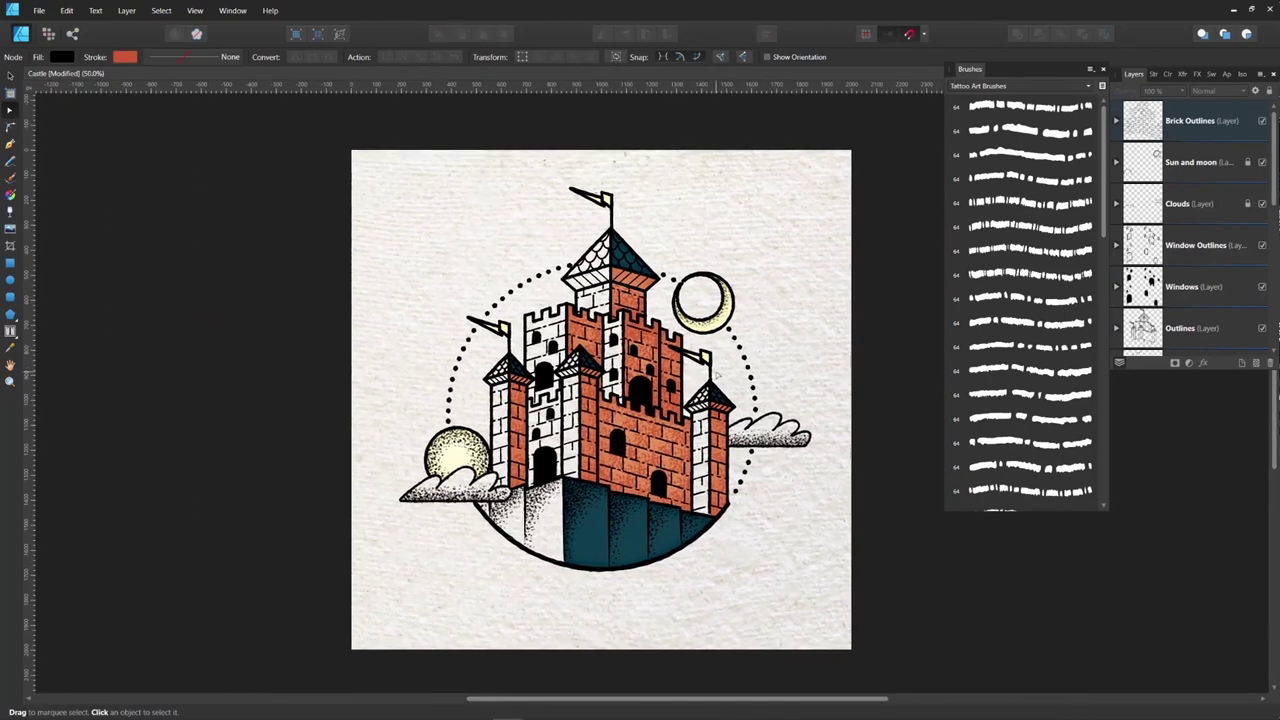
Step: Select the pixel layer below Top Brick Stipple with the Erase Brush in the pixel workspace, and collapse Brick Stippling
{"action": "scroll", "coordinate": [600, 380], "scroll_direction": "up", "scroll_amount": 5}
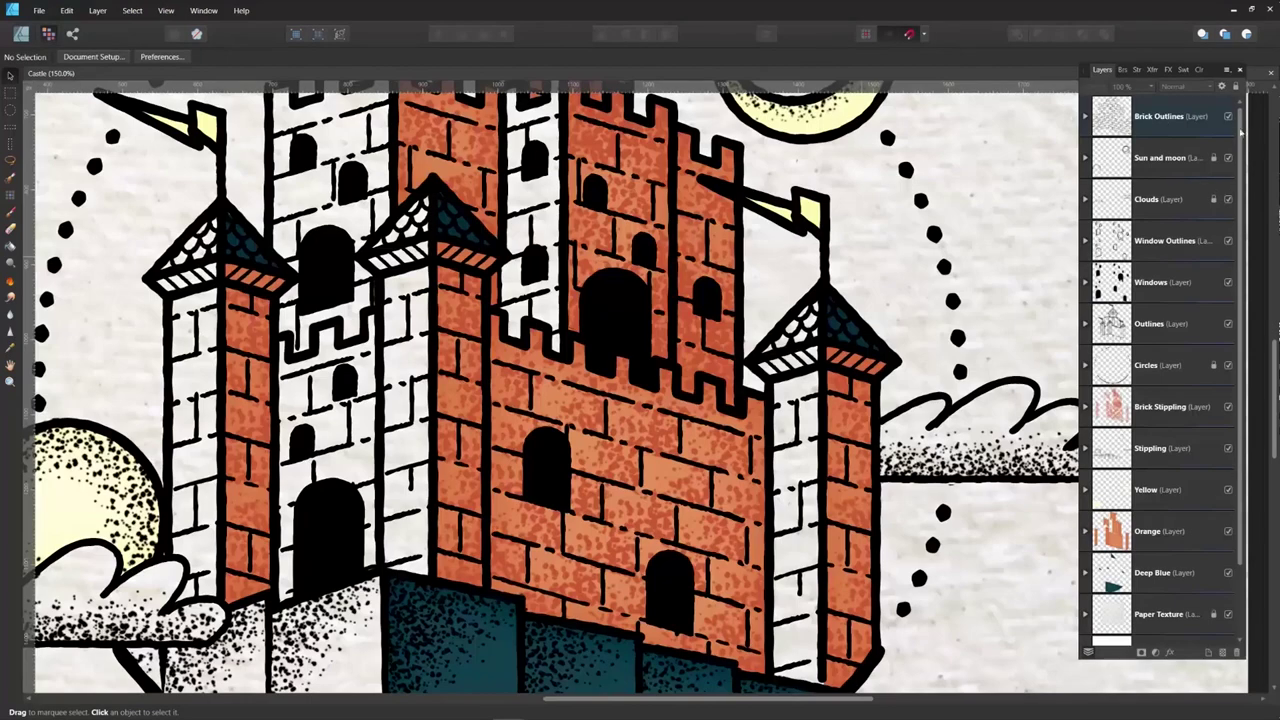
{"action": "scroll", "coordinate": [1240, 130], "scroll_direction": "down", "scroll_amount": 2}
{"action": "left_click", "coordinate": [1085, 323]}
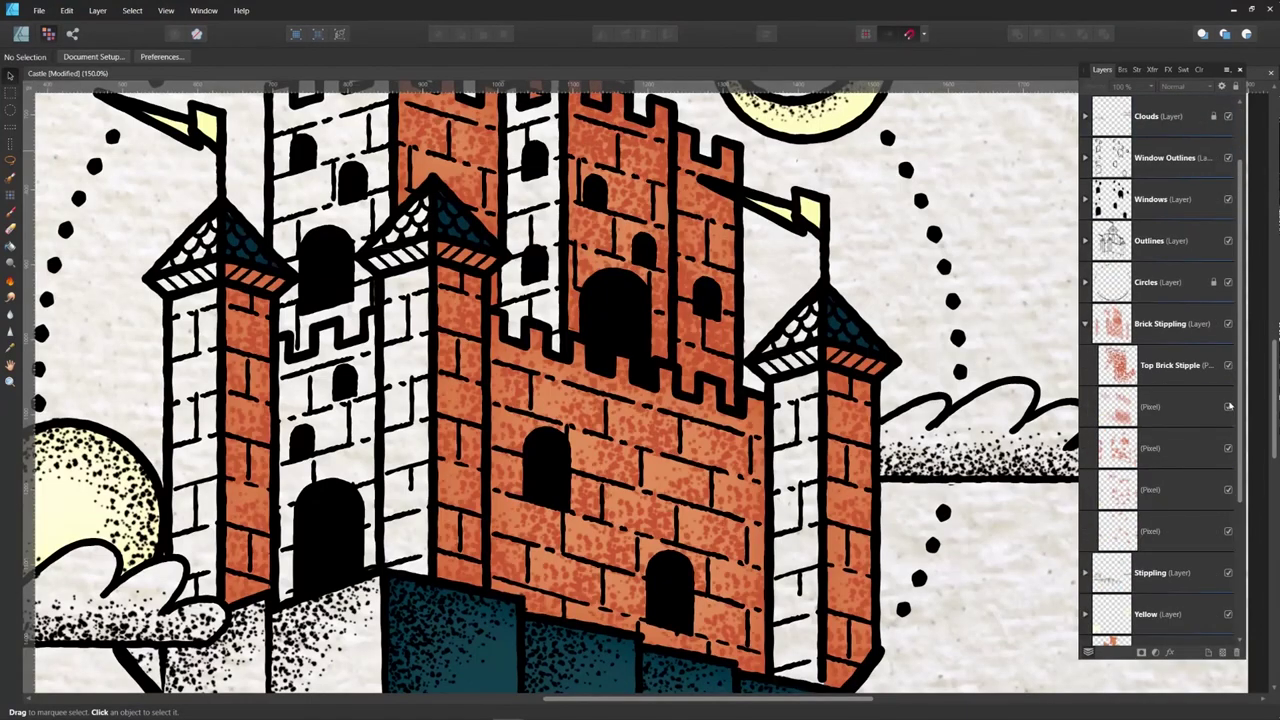
{"action": "left_click", "coordinate": [1152, 406]}
{"action": "key", "text": "e"}
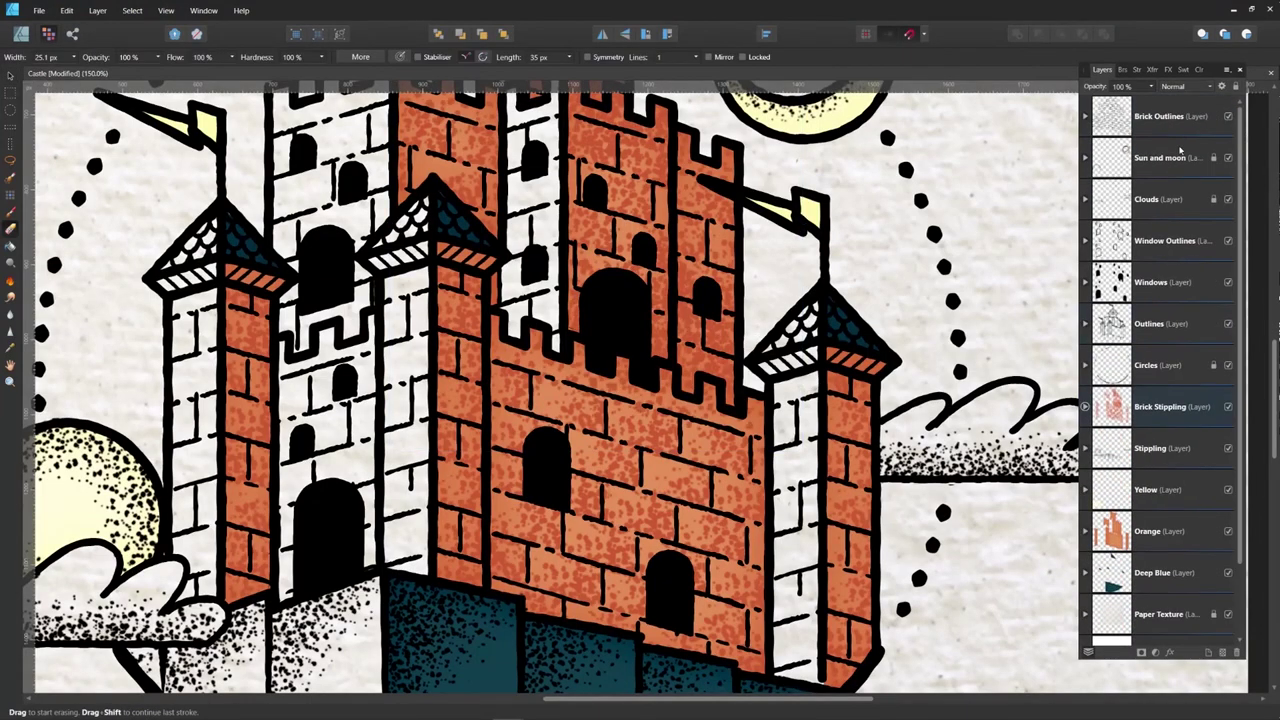
{"action": "scroll", "coordinate": [279, 413], "scroll_direction": "down", "scroll_amount": 3}
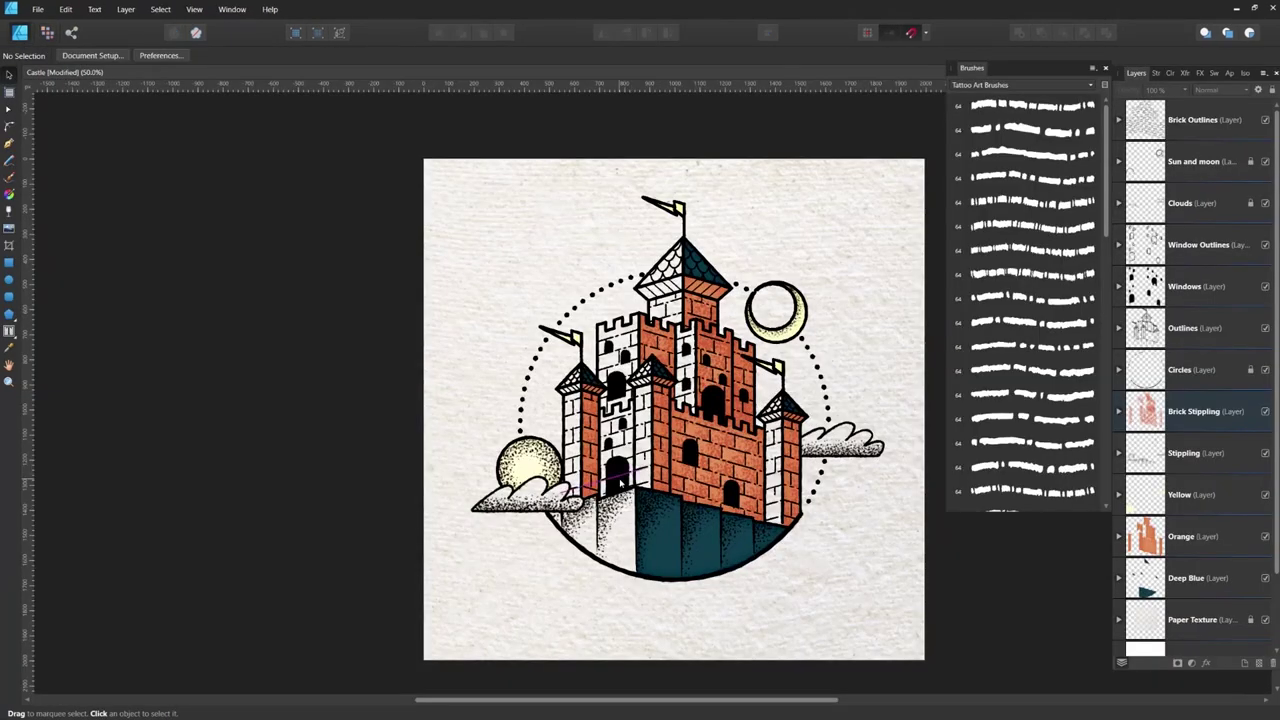
Step: Move the lowest vertical brick line on the central front tower's white side slightly downward
{"action": "scroll", "coordinate": [640, 490], "scroll_direction": "up", "scroll_amount": 2}
{"action": "left_click", "coordinate": [649, 500]}
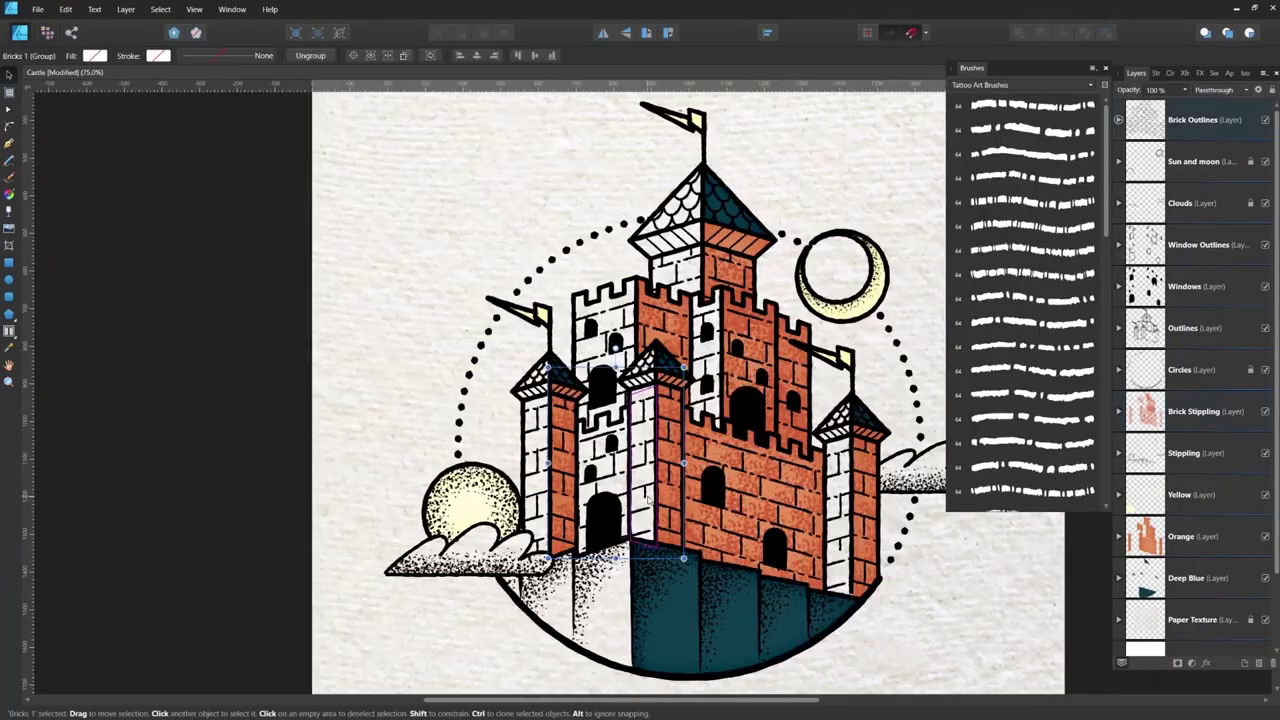
{"action": "double_click", "coordinate": [647, 500]}
{"action": "left_click_drag", "start_coordinate": [645, 518], "coordinate": [645, 526]}
Step: Centre the four vertical brick lines on the central tower's white side horizontally and space them evenly in height
{"action": "left_click", "coordinate": [645, 488], "text": "shift"}
{"action": "left_click", "coordinate": [645, 449], "text": "shift"}
{"action": "left_click", "coordinate": [645, 410], "text": "shift"}
{"action": "left_click", "coordinate": [768, 33]}
{"action": "left_click", "coordinate": [792, 73]}
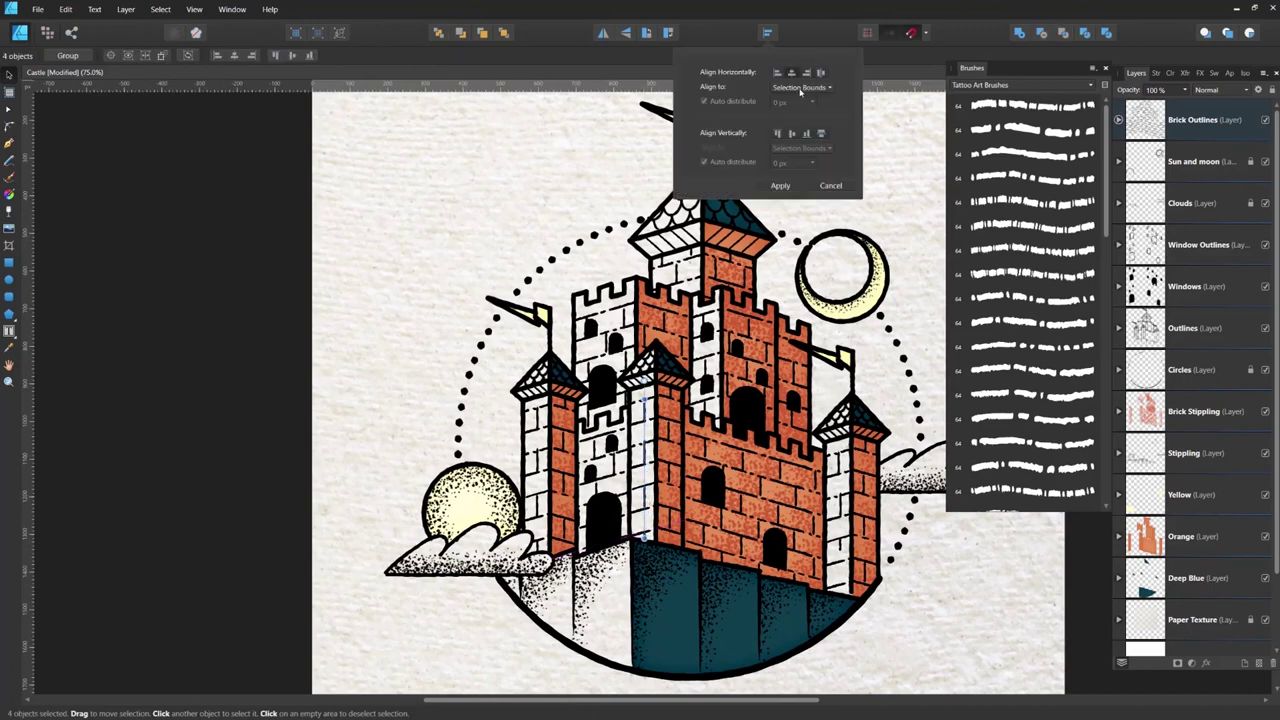
{"action": "left_click", "coordinate": [780, 186]}
{"action": "left_click", "coordinate": [768, 33]}
{"action": "left_click", "coordinate": [821, 134]}
{"action": "left_click", "coordinate": [780, 186]}
Step: Centre-align the four vertical brick lines on the rightmost tower's white side horizontally
{"action": "left_click", "coordinate": [838, 530]}
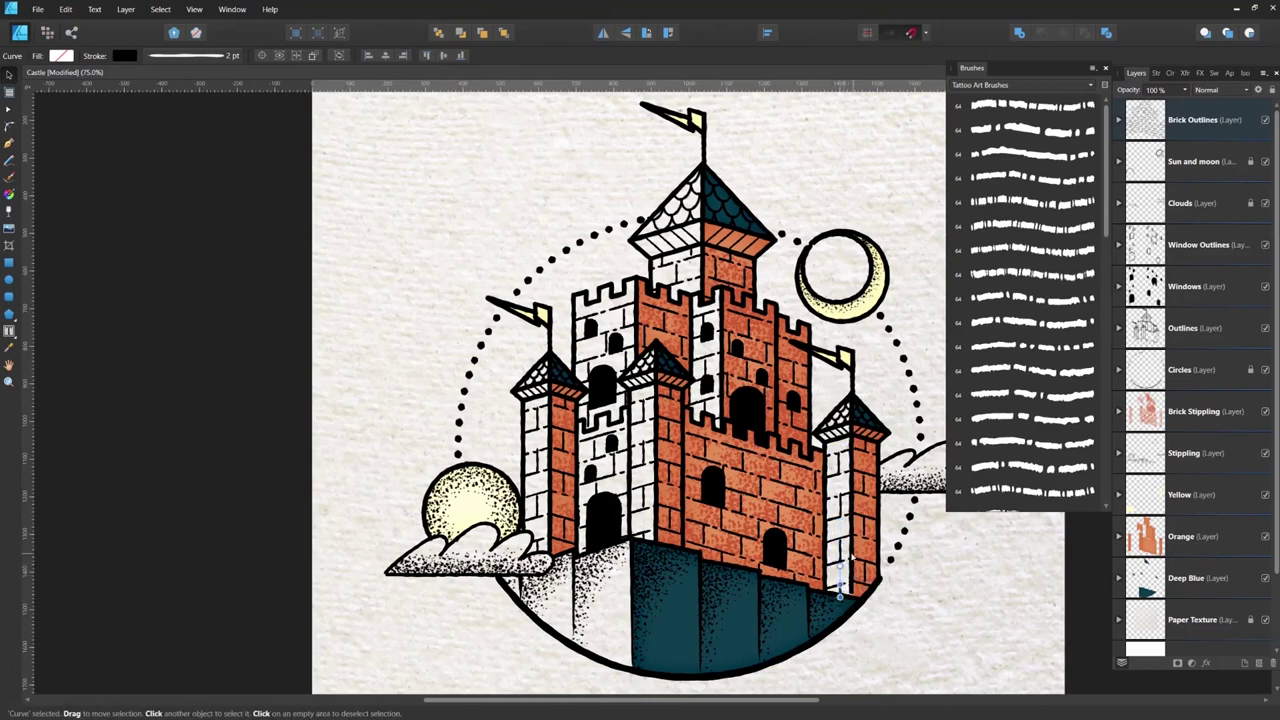
{"action": "left_click", "coordinate": [840, 545], "text": "shift"}
{"action": "left_click", "coordinate": [840, 503], "text": "shift"}
{"action": "left_click", "coordinate": [839, 463], "text": "shift"}
{"action": "left_click", "coordinate": [768, 33]}
{"action": "left_click", "coordinate": [794, 74]}
{"action": "left_click", "coordinate": [783, 186]}
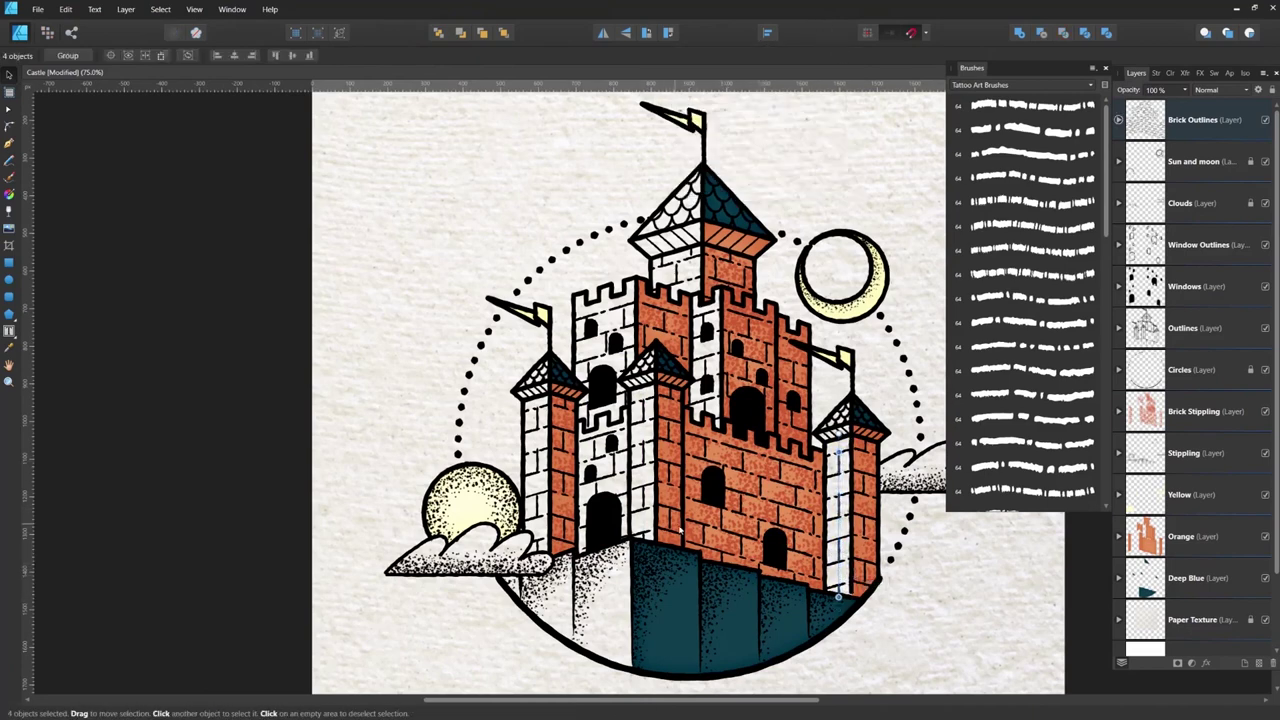
Step: Clear the selection and close the Tattoo Art Brushes list
{"action": "left_click", "coordinate": [583, 548]}
{"action": "left_click", "coordinate": [630, 513]}
{"action": "left_click", "coordinate": [513, 629]}
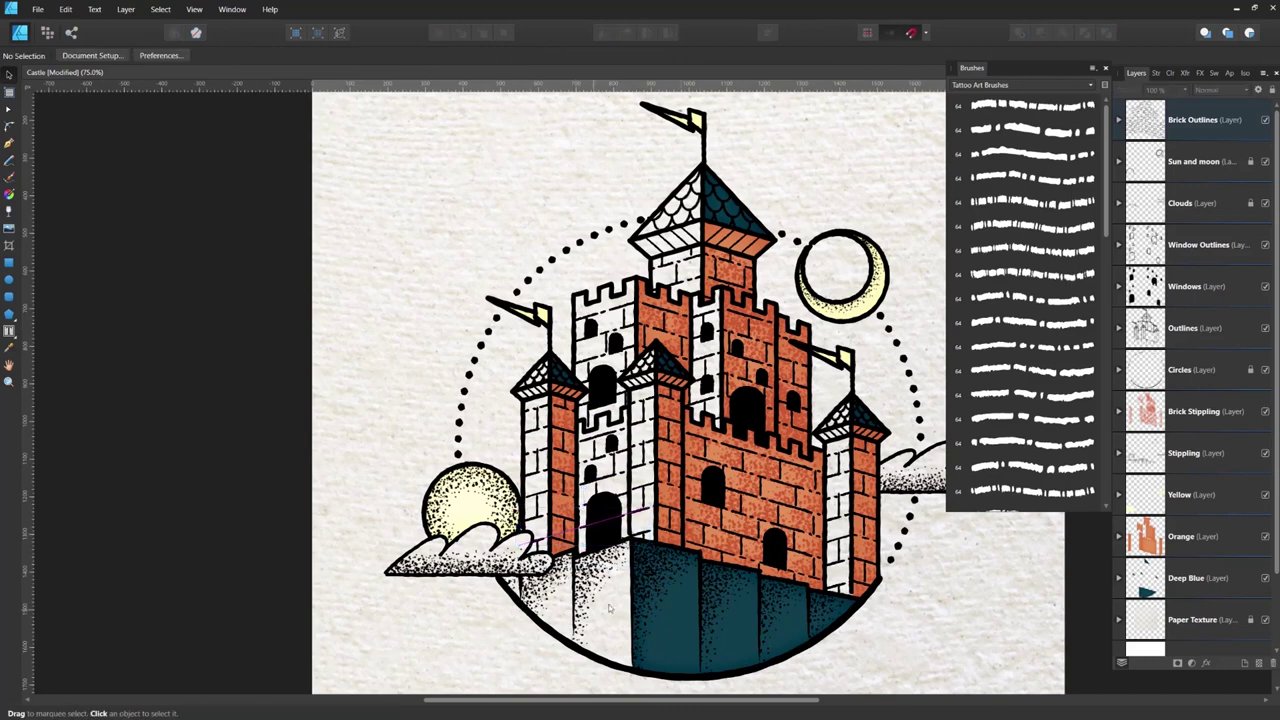
{"action": "left_click", "coordinate": [1105, 68]}
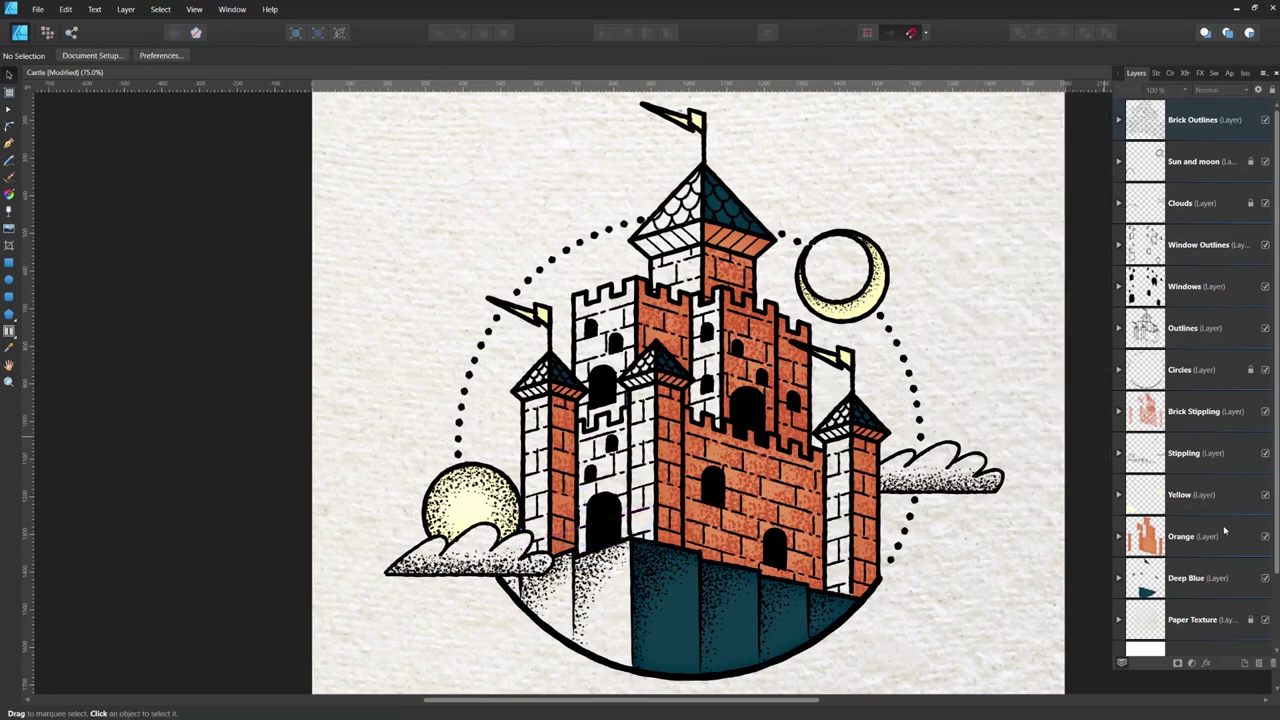